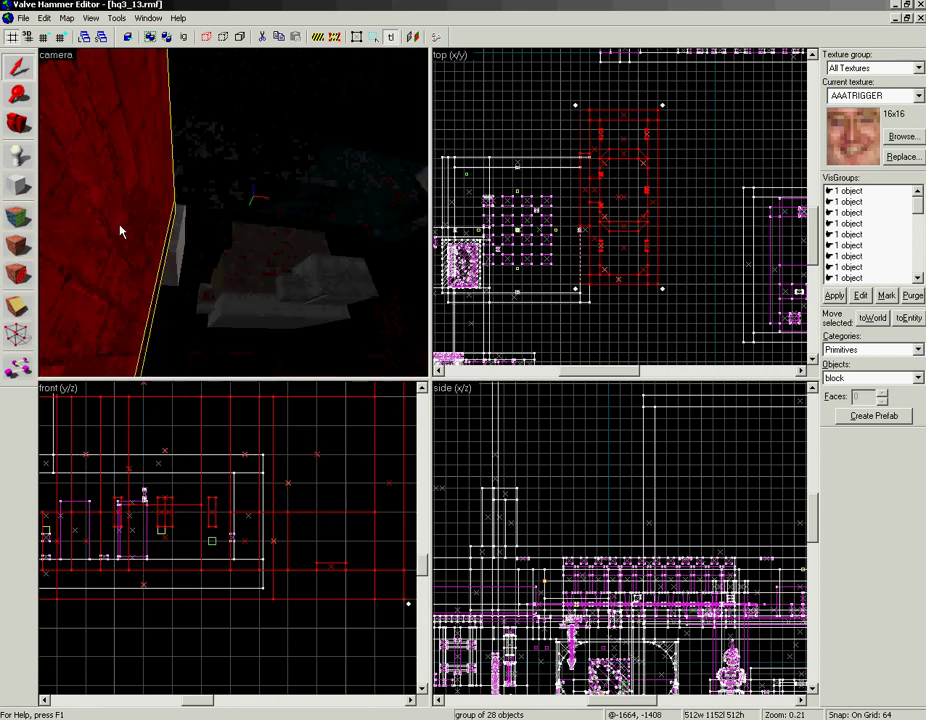
Set the grid to 16 units and lower the selected 28-object group relative to the adjoining room in the front view
key(z)
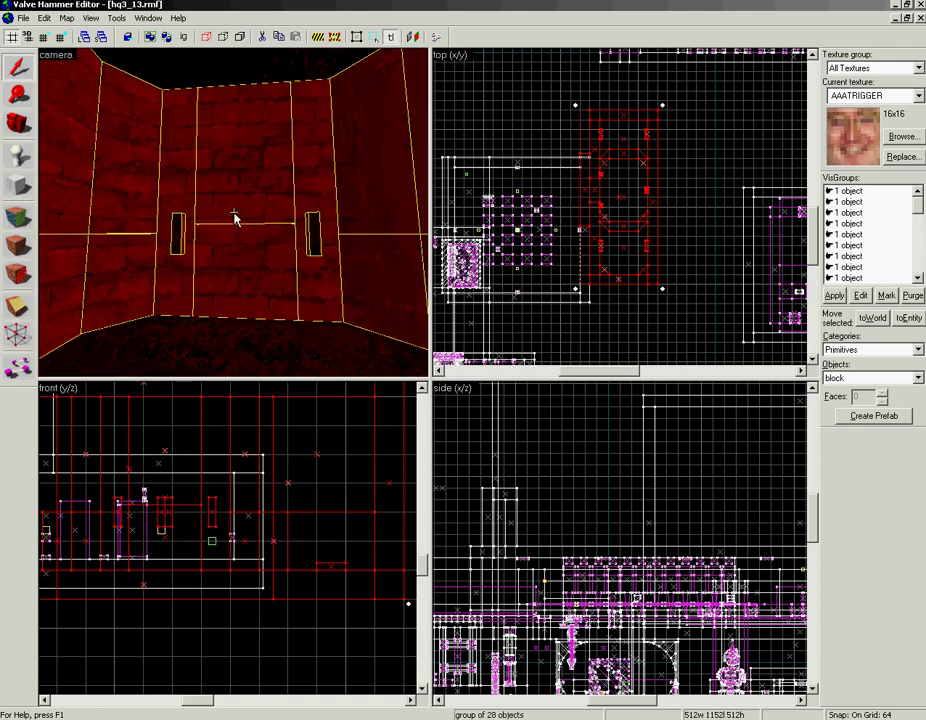
key(w)
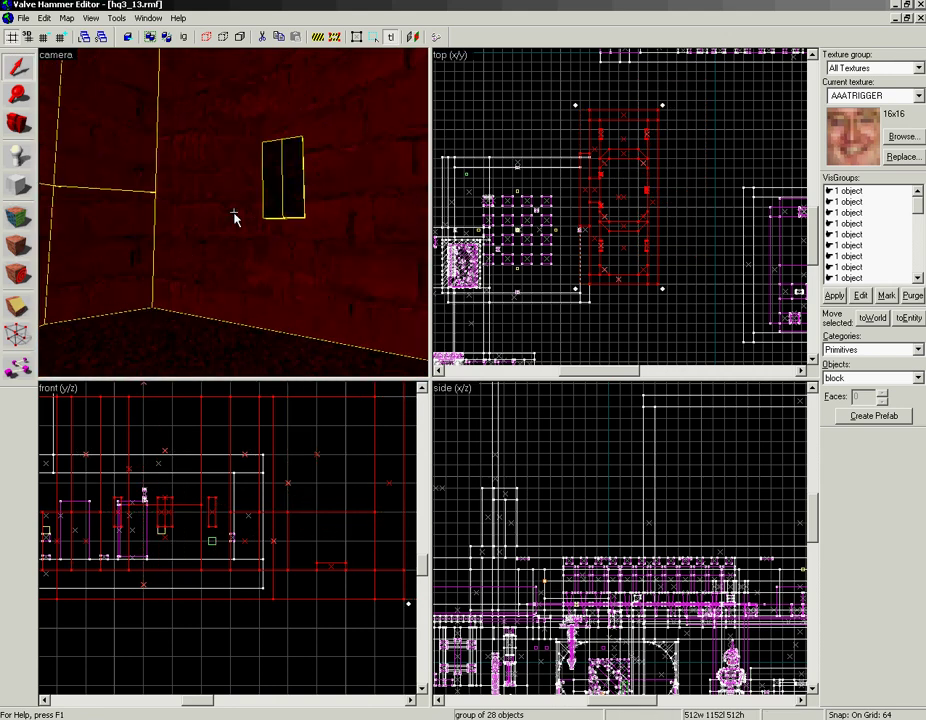
key(w)
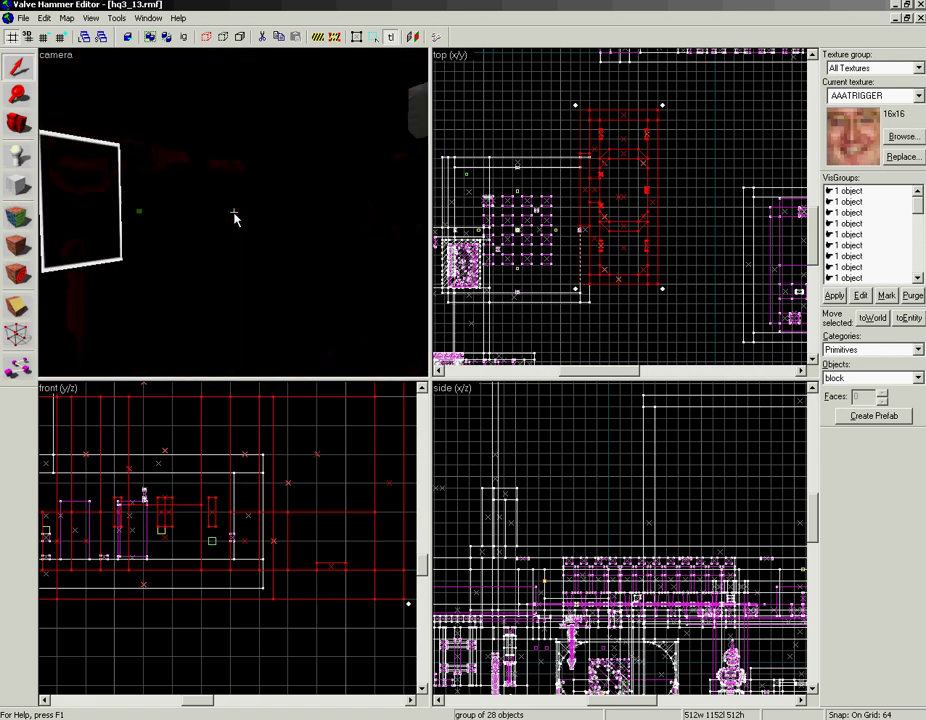
key(w)
key(z)
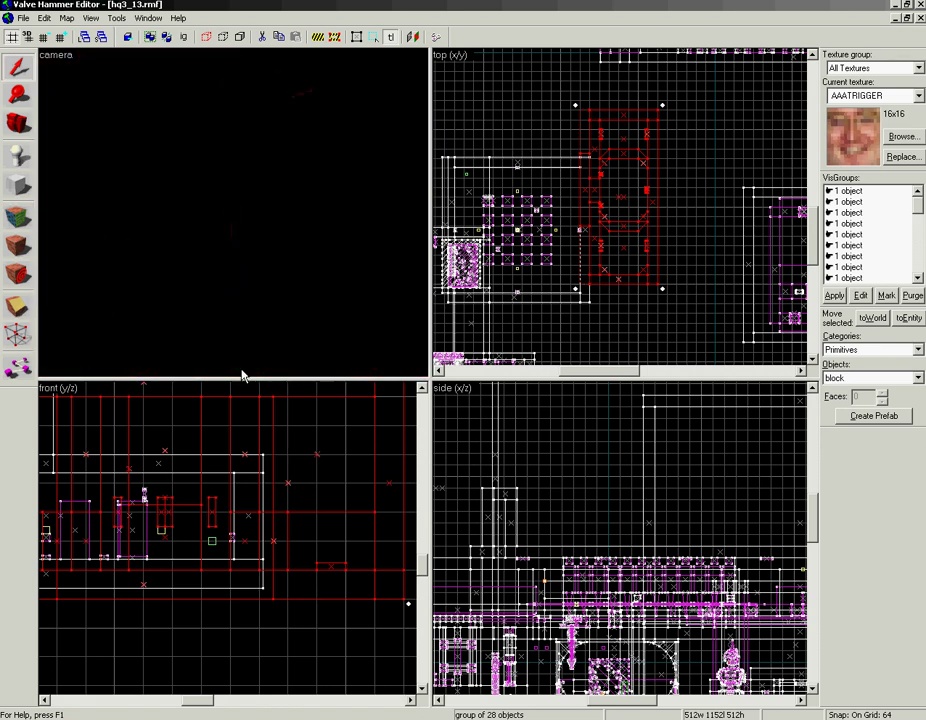
scroll(254, 562, down, 1)
scroll(254, 562, down, 1)
mouse_move(223, 566)
mouse_down()
mouse_move(242, 563)
mouse_move(217, 590)
mouse_up()
scroll(223, 561, up, 1)
click(42, 37)
click(42, 37)
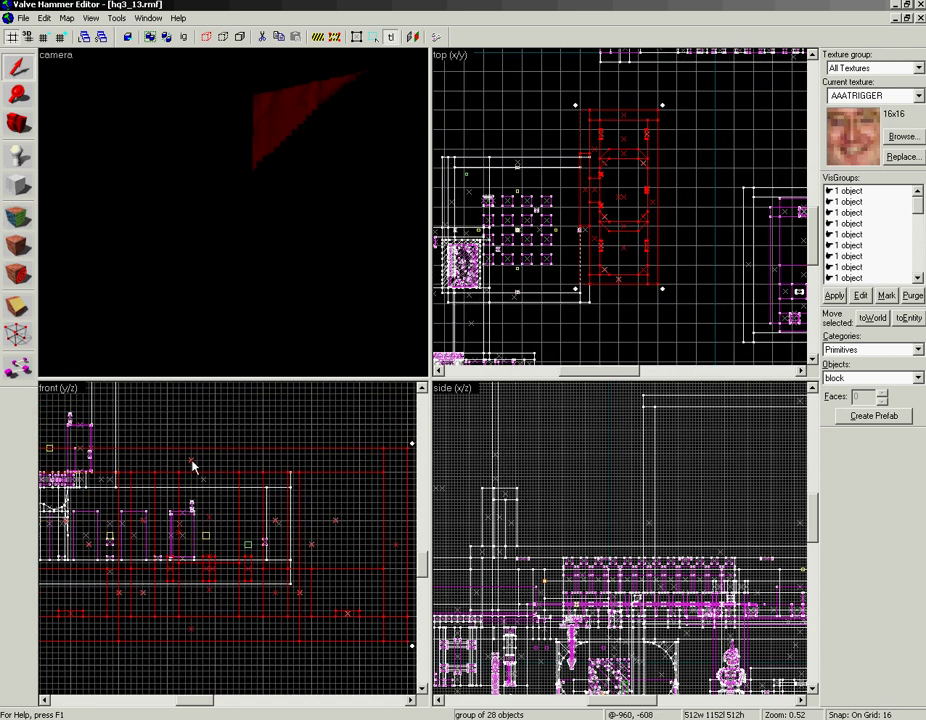
drag(201, 495, 206, 511)
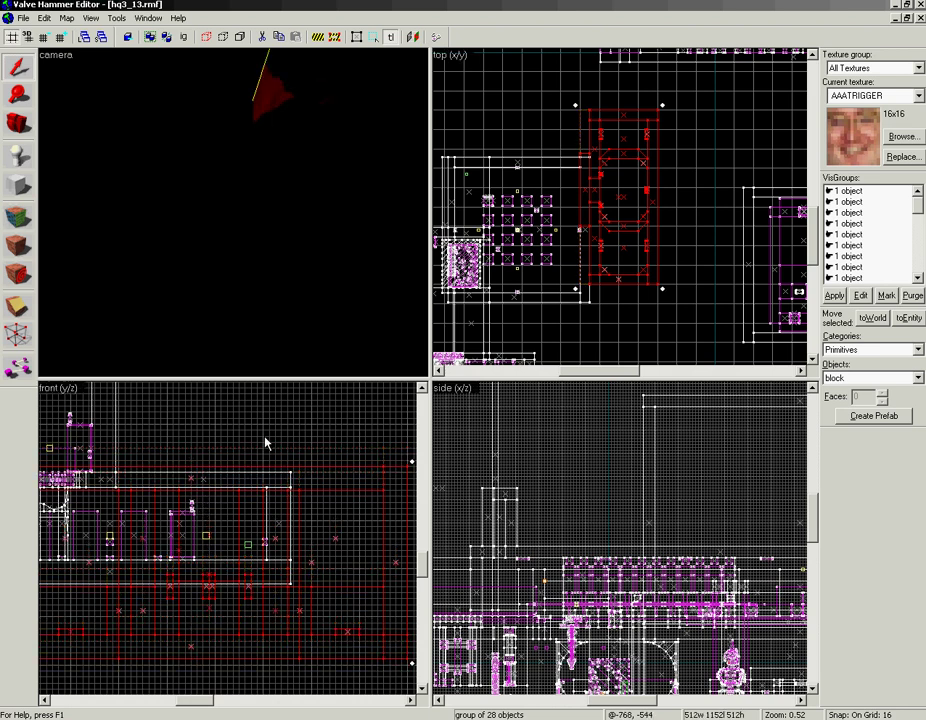
drag(243, 506, 242, 499)
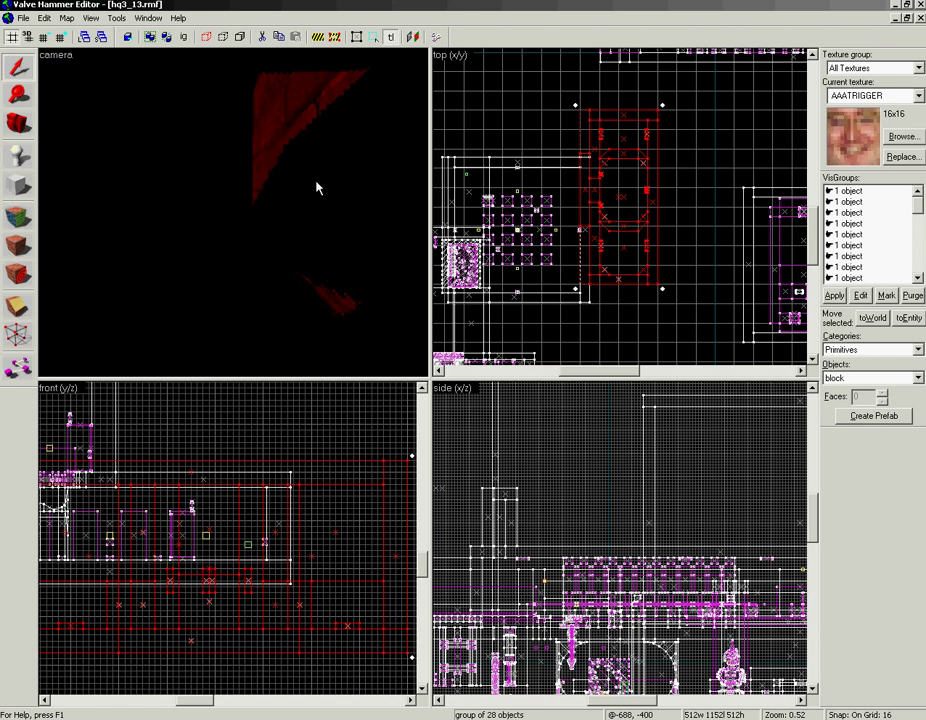
Refine the grid to 8 units and examine the junction between the selected group and the adjoining room from above
scroll(575, 185, up, 2)
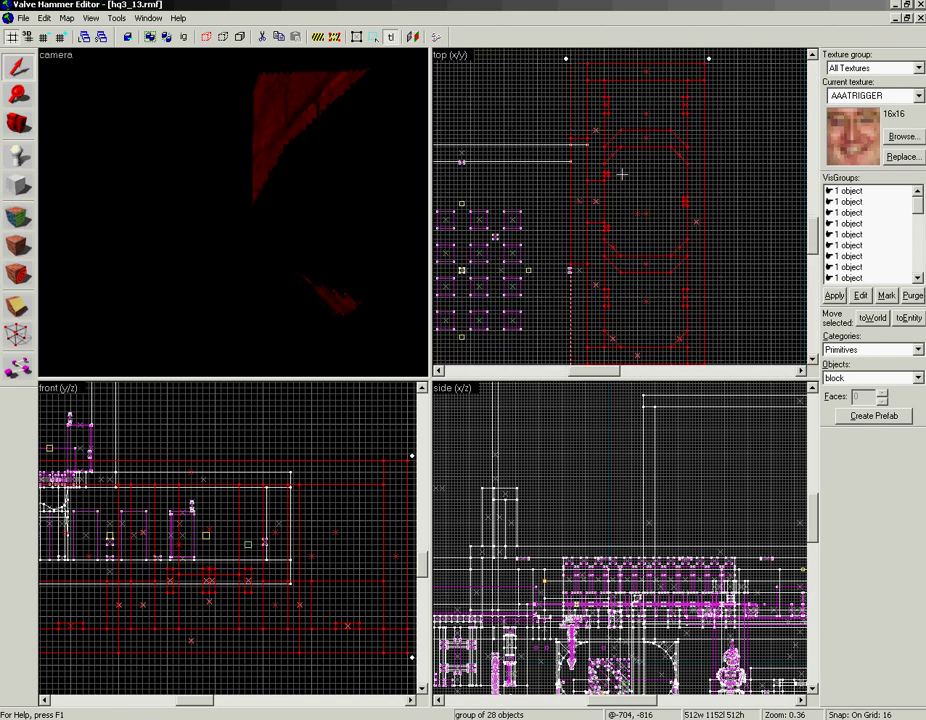
scroll(593, 133, up, 2)
click(44, 38)
key(space)
drag(521, 198, 782, 24)
scroll(582, 275, up, 1)
scroll(583, 275, up, 3)
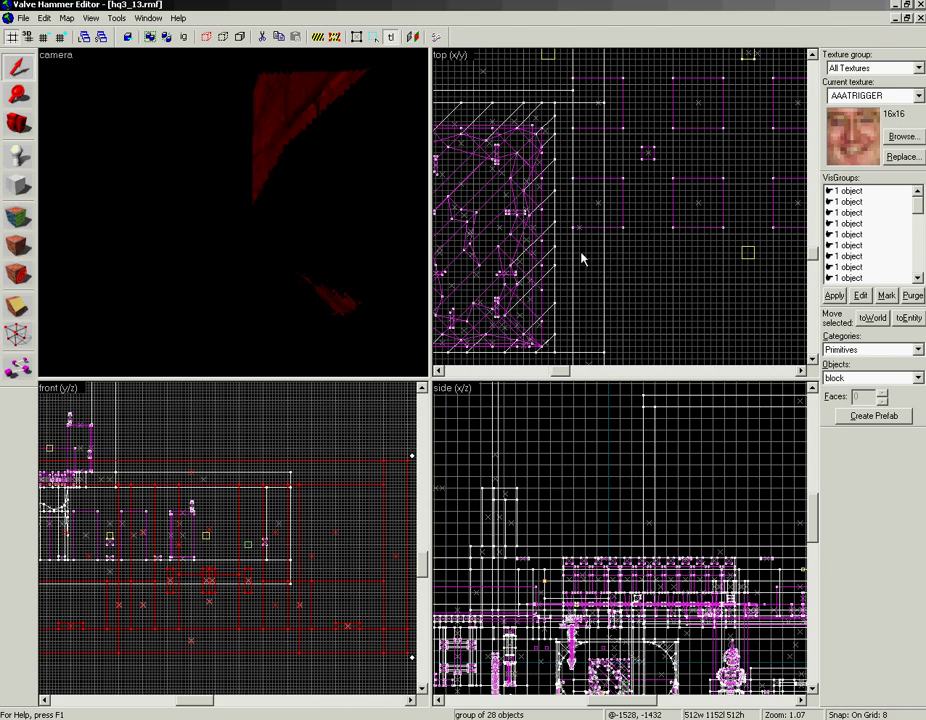
scroll(649, 255, down, 3)
key(space)
drag(652, 254, 424, 258)
mouse_move(572, 232)
mouse_down()
mouse_move(528, 243)
mouse_move(513, 374)
mouse_up()
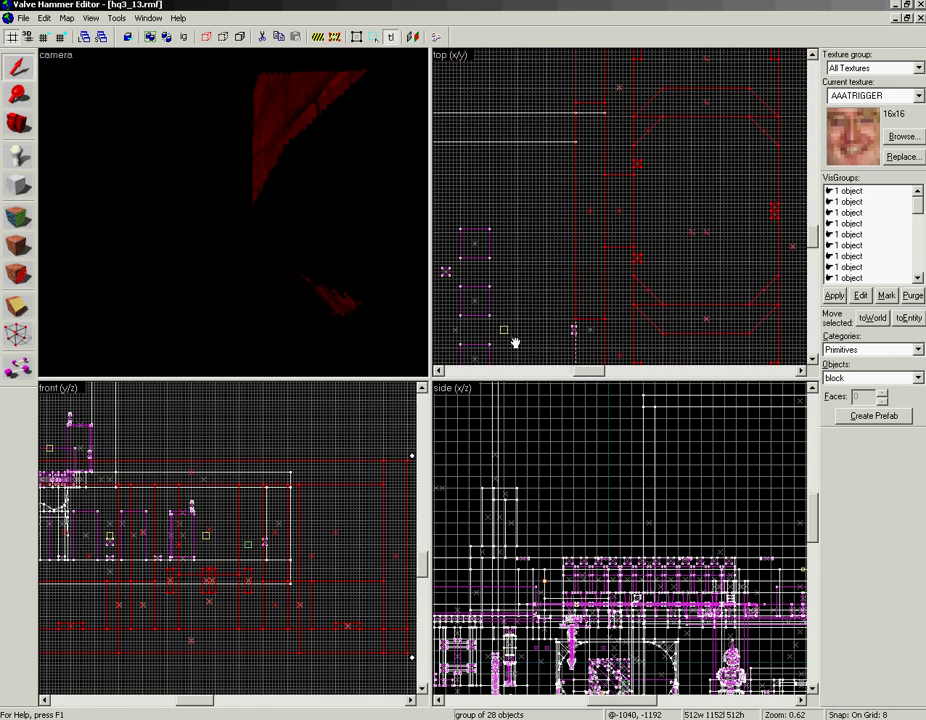
With group selection ignored, lower the top of the 480-unit-long outer wall block to make it 248 units high
click(296, 135)
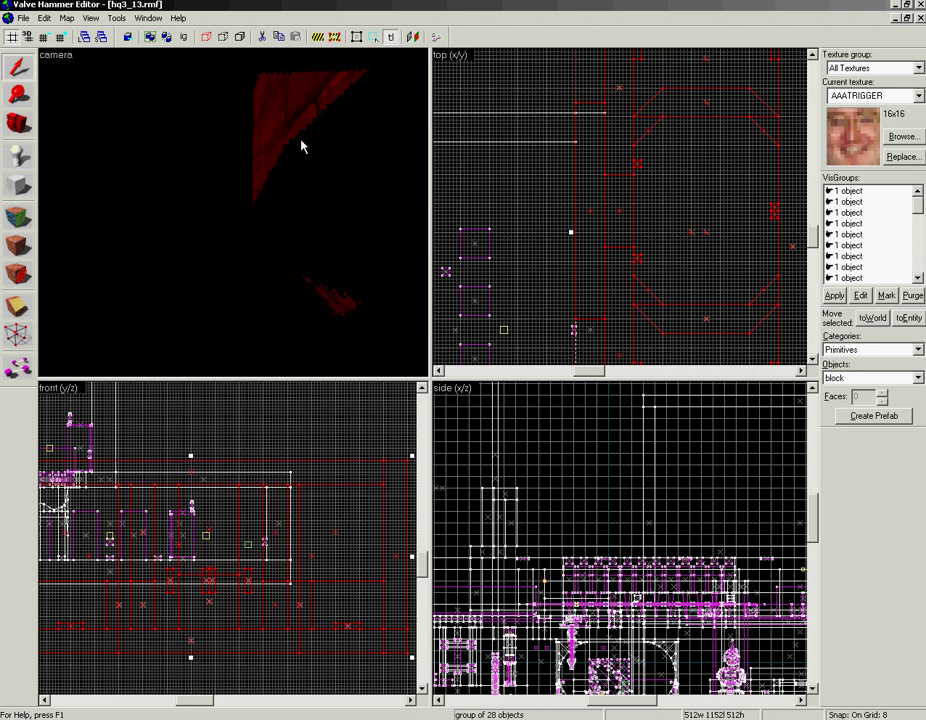
key(ctrl+w)
click(301, 146)
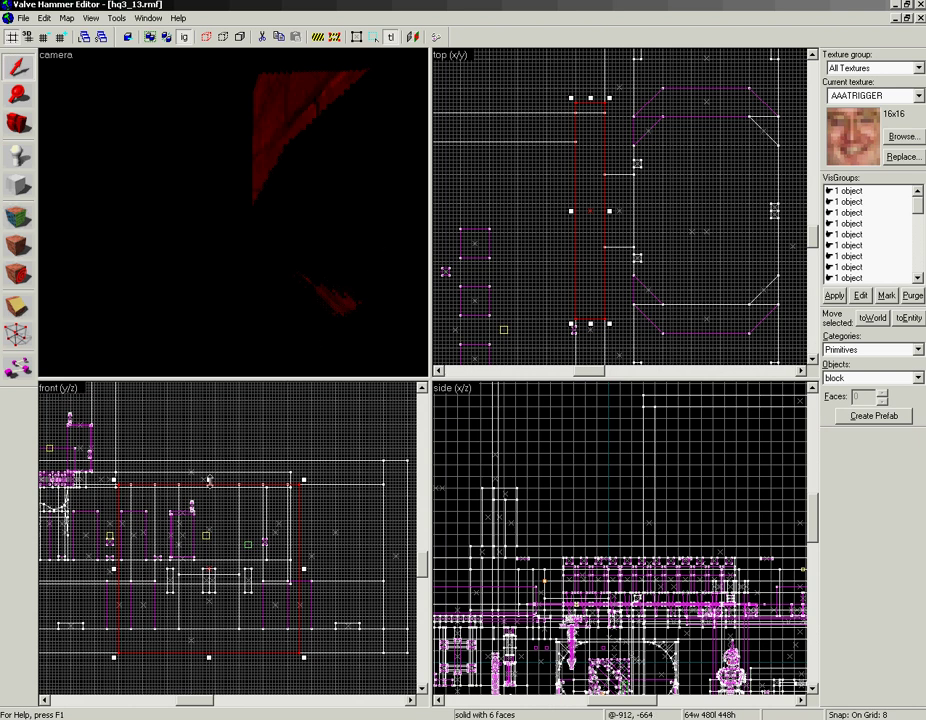
mouse_move(209, 479)
mouse_down()
mouse_move(200, 577)
mouse_move(200, 557)
mouse_up()
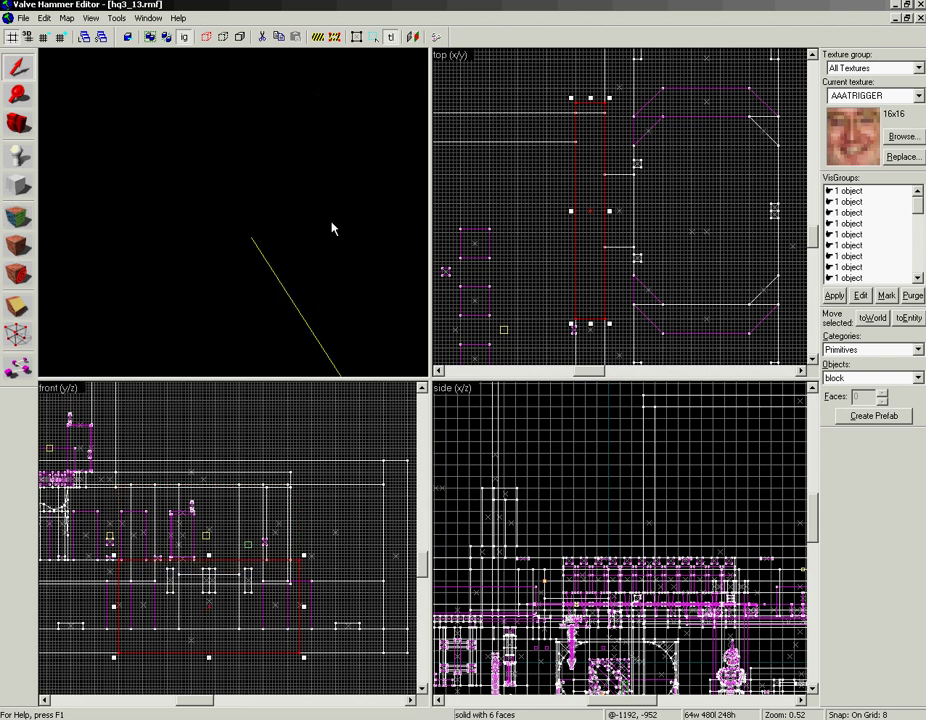
Restore group selection and move the whole 28-object group 64 units west, toward the adjoining room
key(ctrl+w)
click(620, 213)
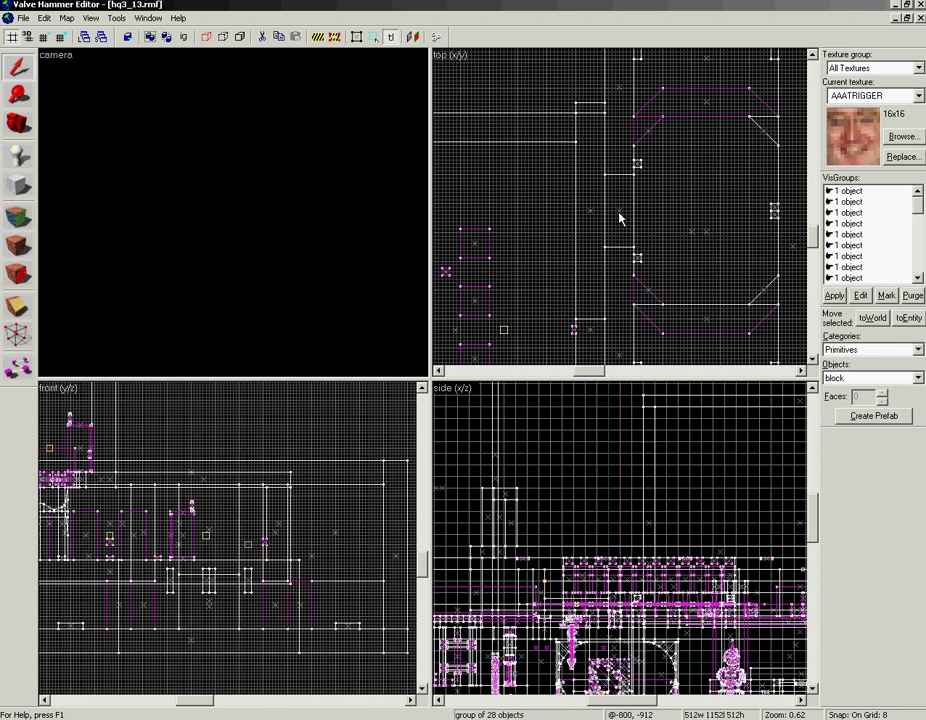
drag(593, 212, 593, 210)
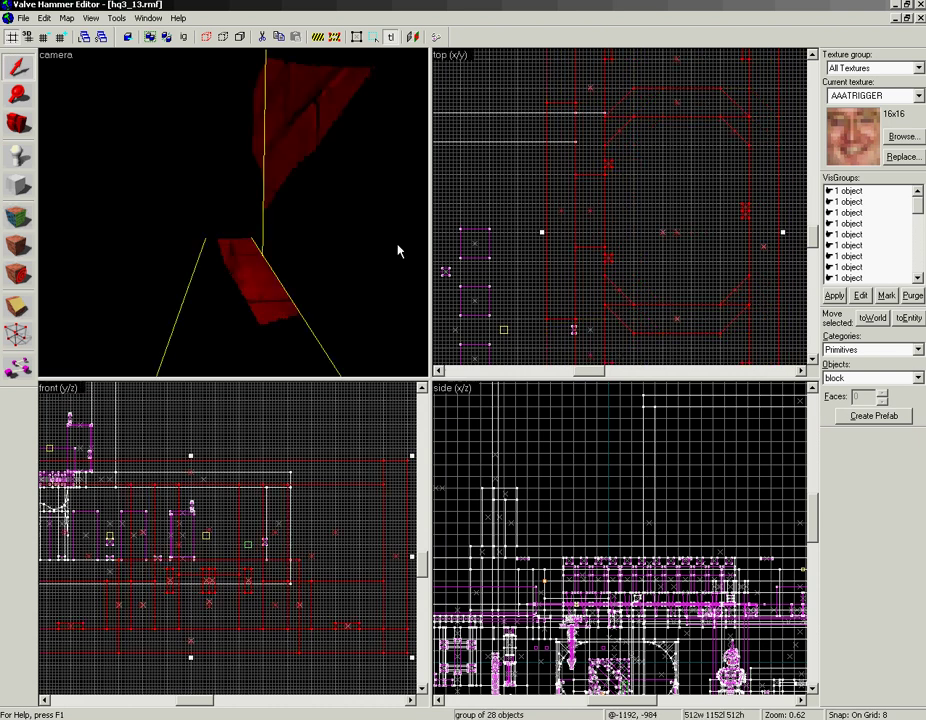
With group selection ignored again, reduce the 480-unit-long outer wall block to 240 units high
key(ctrl+w)
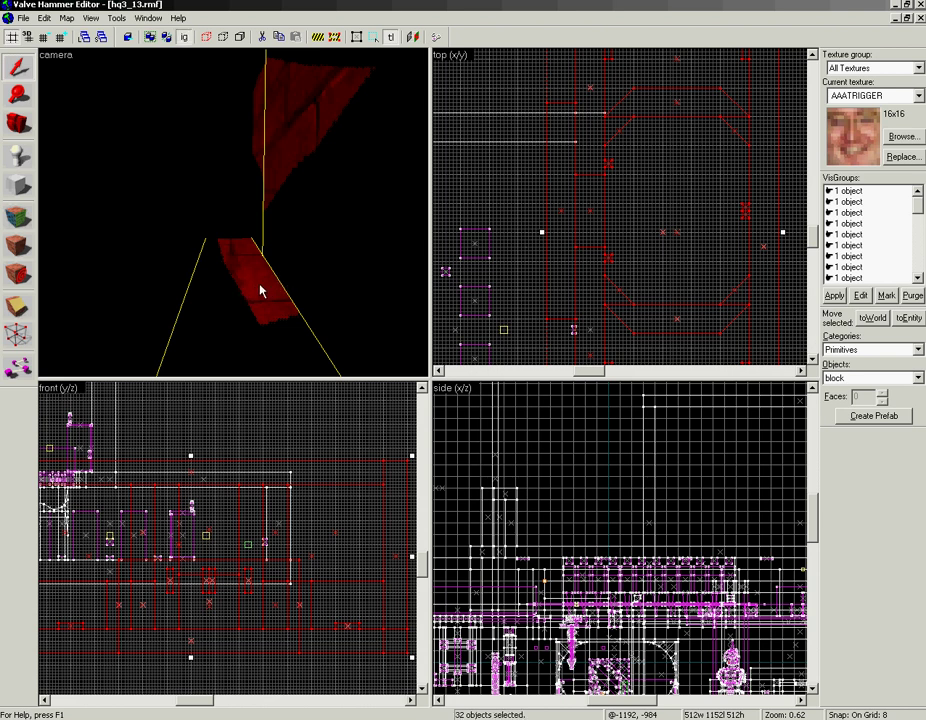
click(260, 285)
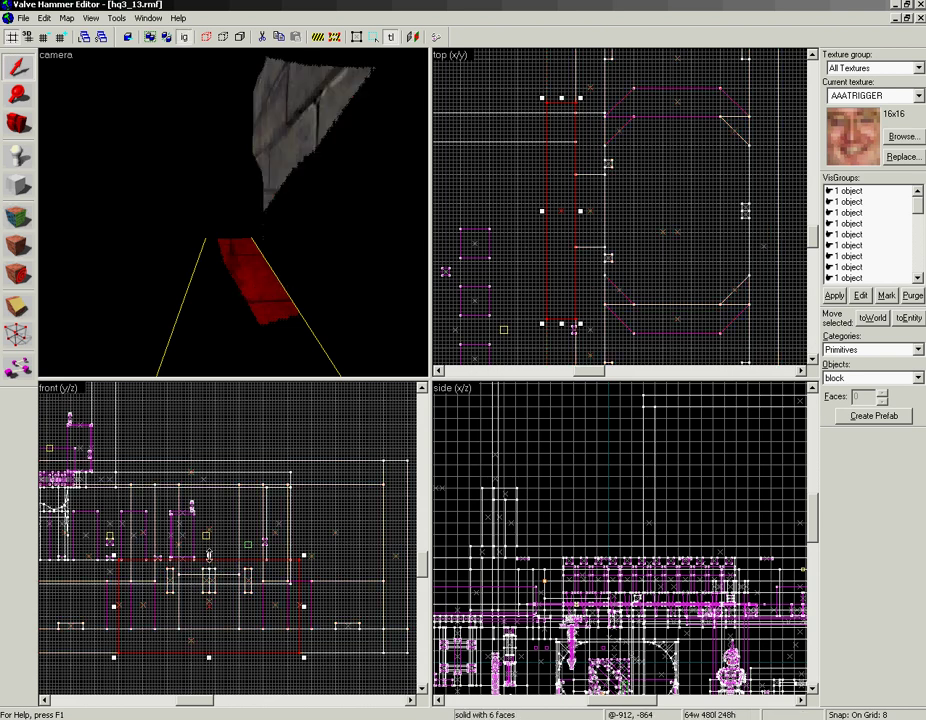
drag(209, 556, 210, 560)
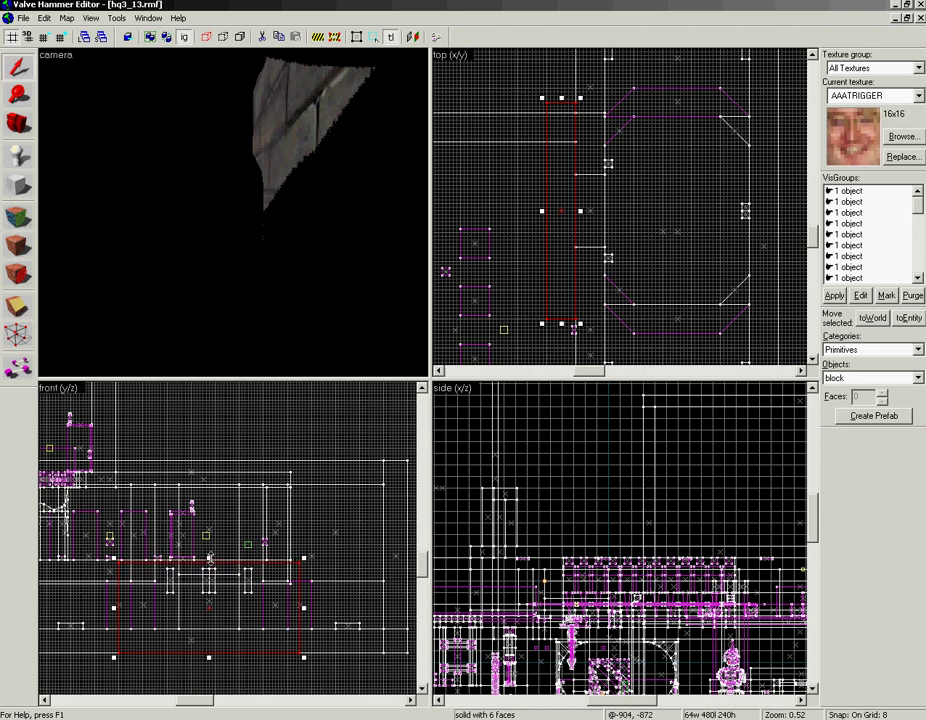
Thin the 160-unit-long, 240-unit-high block in the middle of the west wall to 40 units from its west side
scroll(238, 216, up, 3)
click(244, 178)
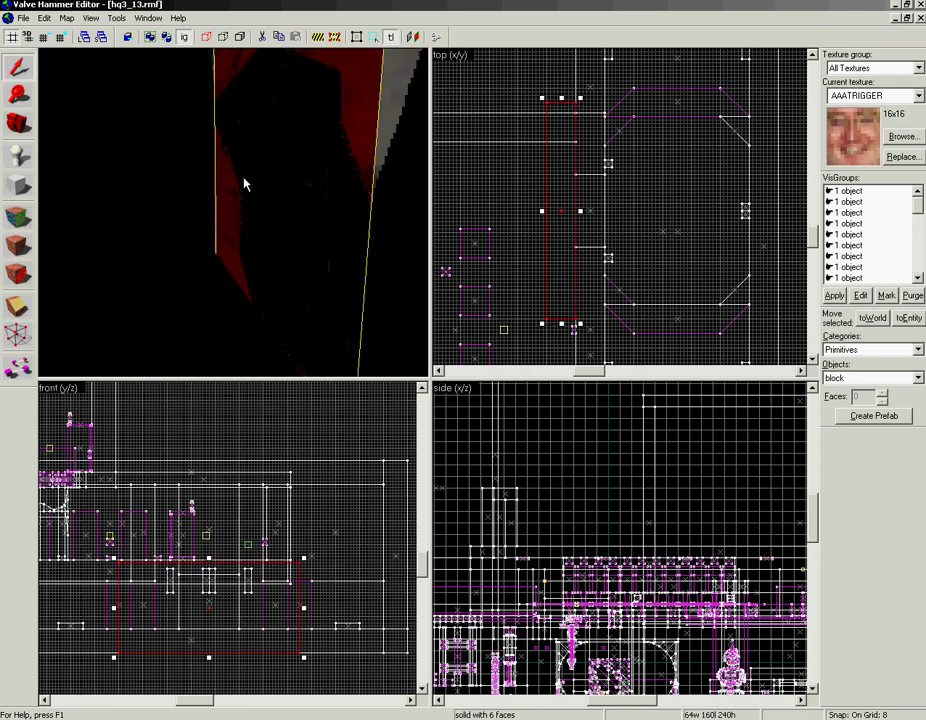
scroll(593, 218, up, 2)
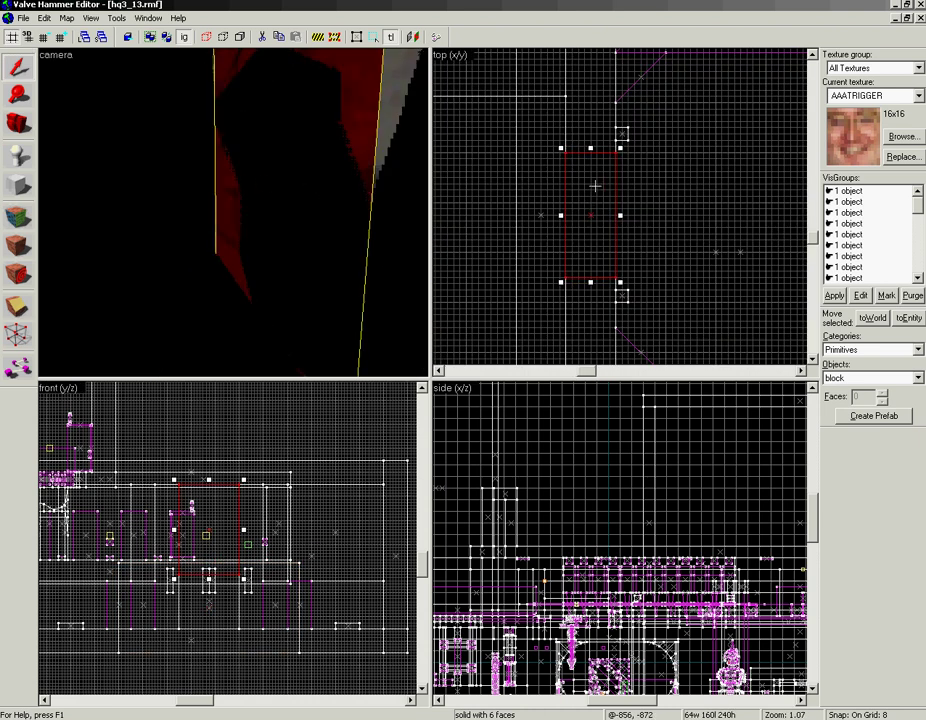
drag(560, 215, 576, 214)
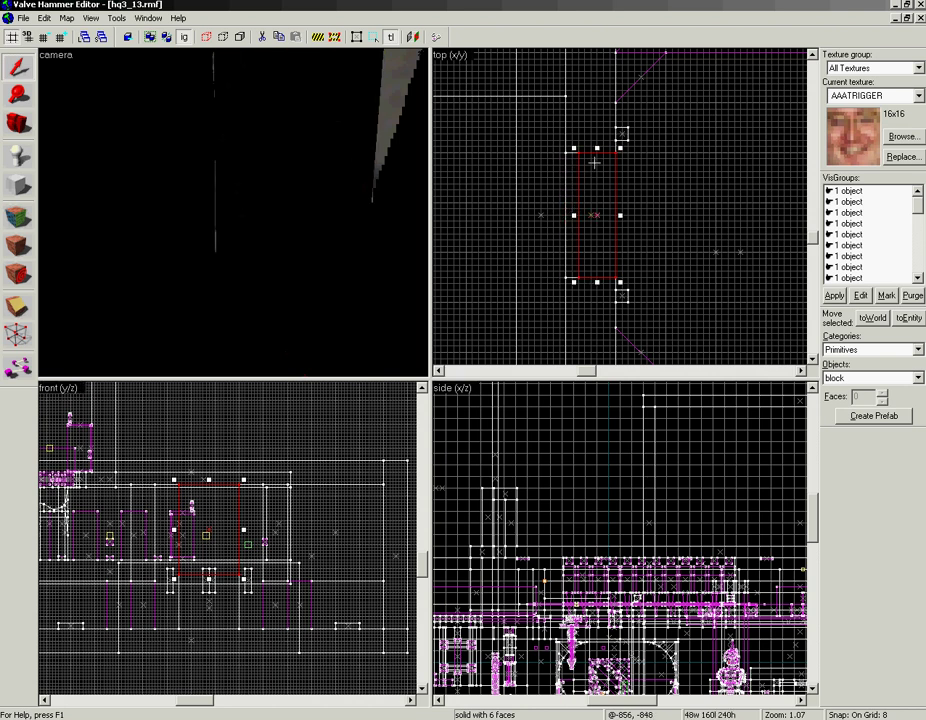
drag(574, 215, 597, 198)
Thin the 144-unit-high block directly below it to 40 units from its west side and clear the selection
scroll(597, 197, up, 1)
click(575, 160)
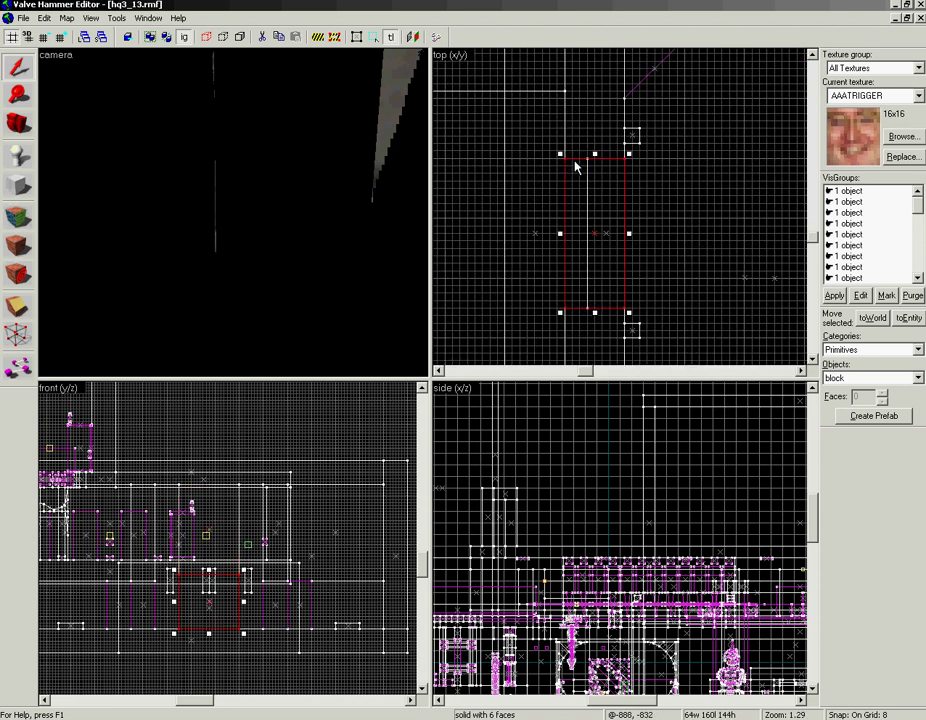
drag(562, 234, 586, 231)
click(656, 226)
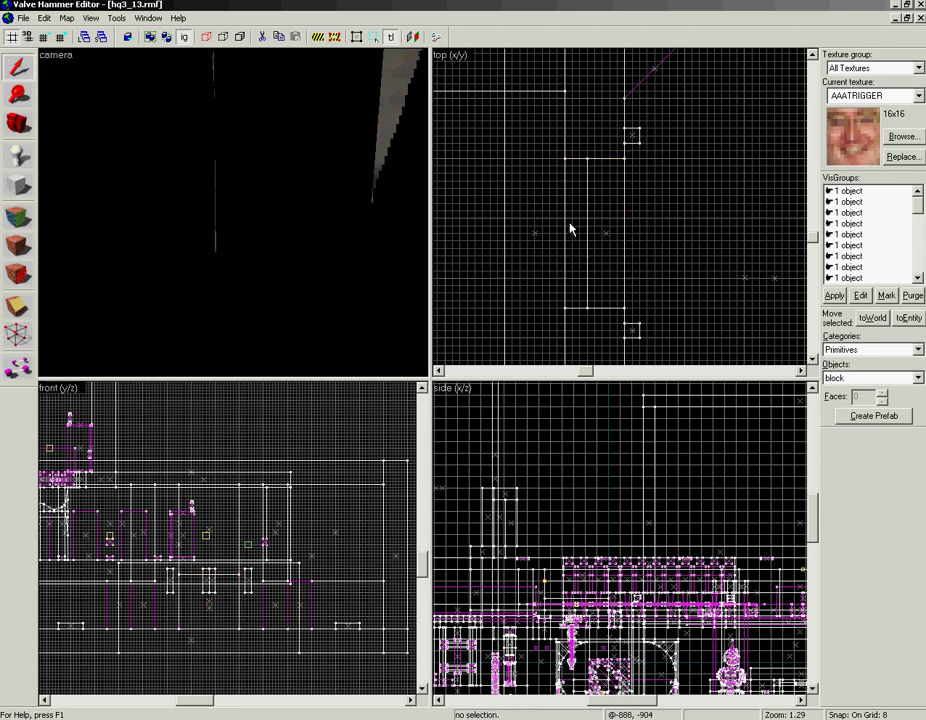
Thin the wall sections north and south of the middle blocks to 40 units from their west sides
click(566, 223)
click(575, 188)
click(574, 168)
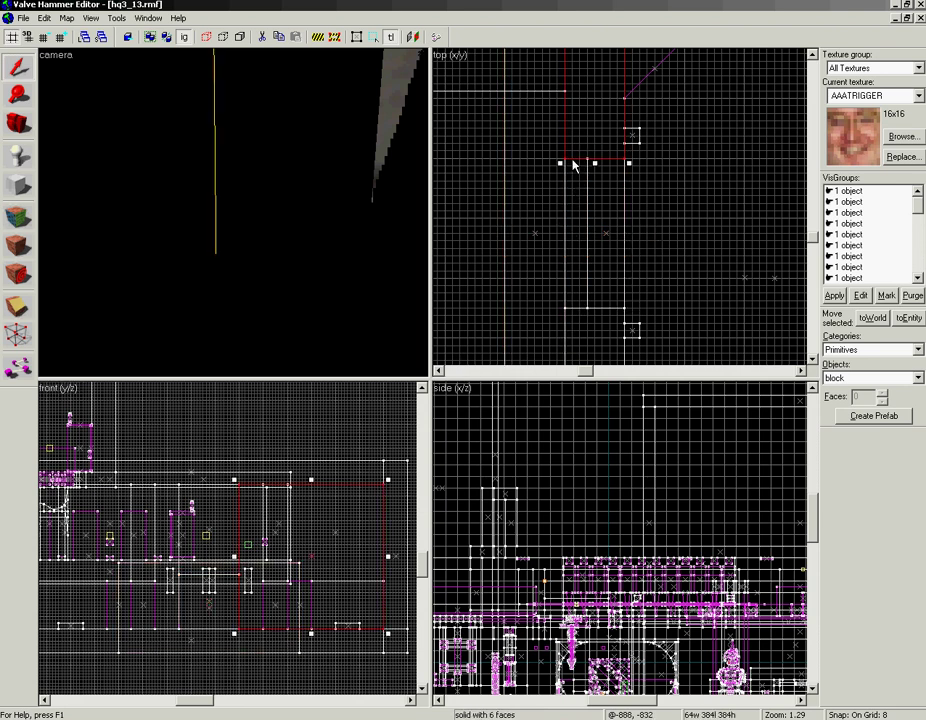
drag(561, 163, 586, 161)
click(600, 205)
click(568, 310)
drag(559, 304, 571, 230)
click(580, 292)
Shrink the 240-unit-high outer wall block to 224 units long from both ends and 40 units thick from its west side
scroll(581, 290, down, 3)
click(525, 99)
scroll(537, 109, down, 2)
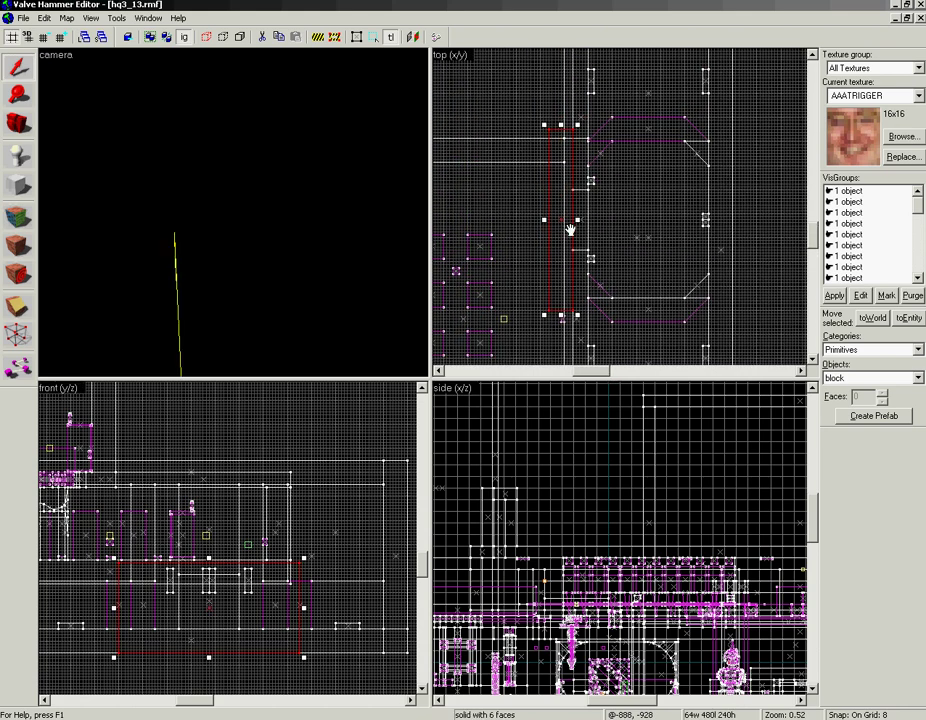
scroll(570, 230, up, 2)
drag(555, 87, 555, 157)
drag(558, 357, 549, 286)
scroll(555, 275, up, 3)
drag(526, 189, 552, 185)
Switch the 3D view to flat shading and look around the room beside the trimmed walls
key(z)
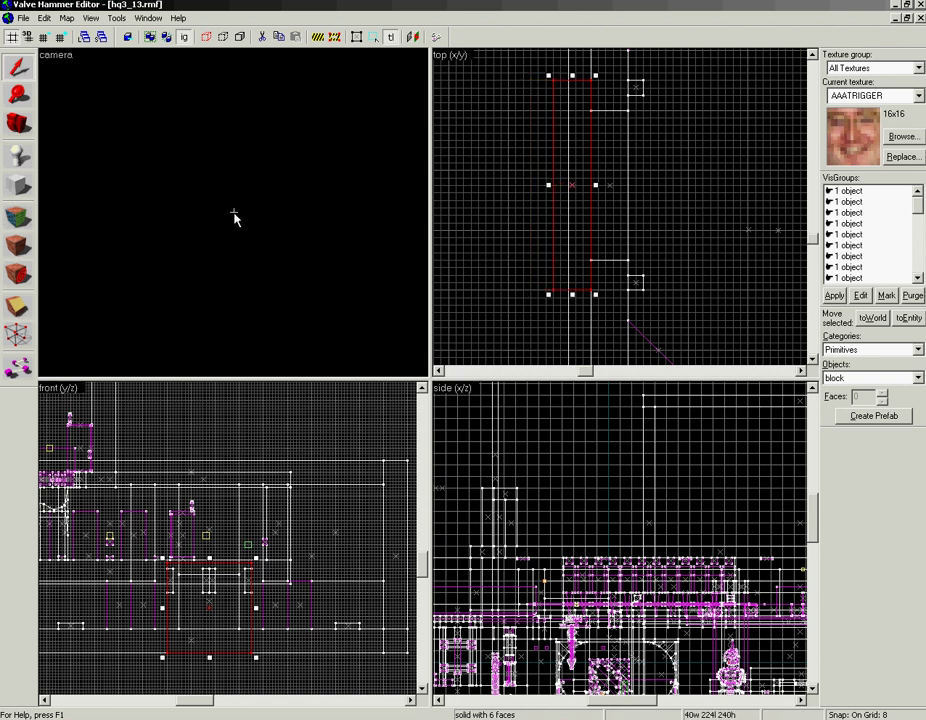
click(54, 54)
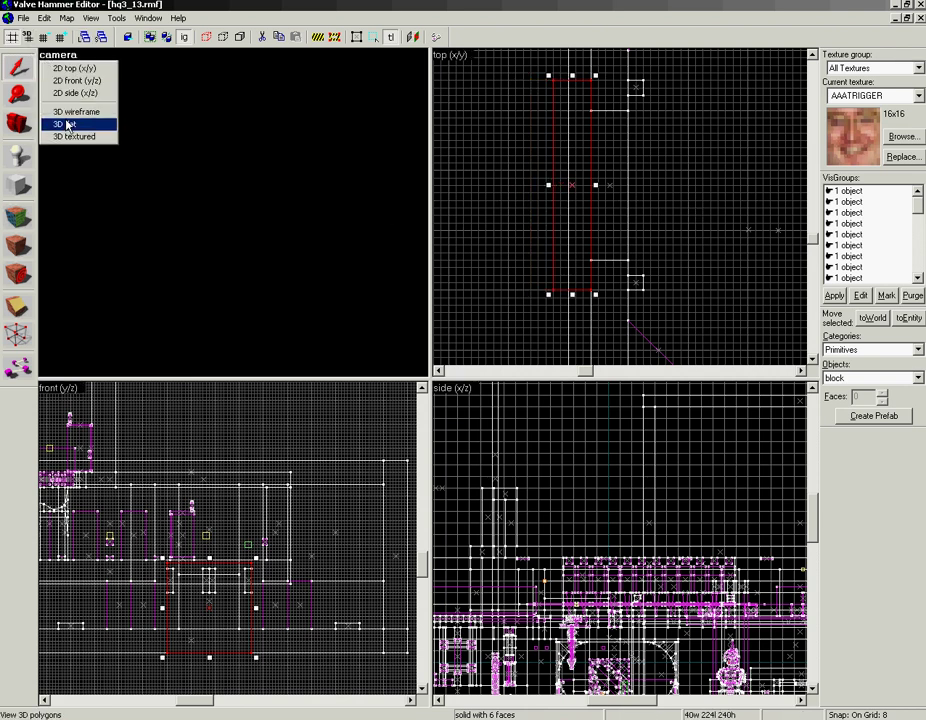
click(62, 120)
key(z)
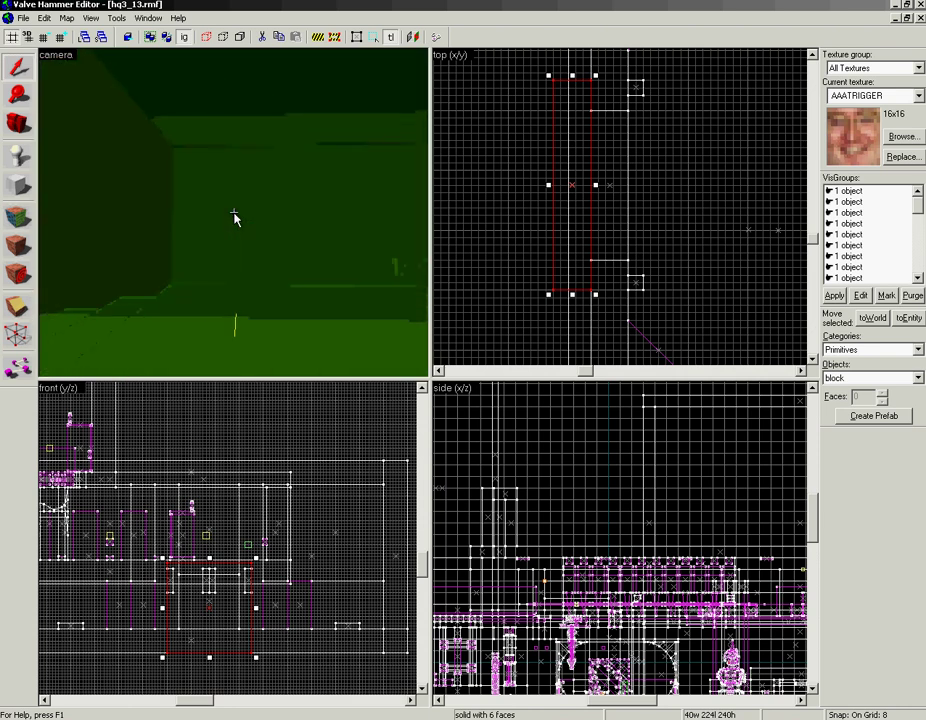
key(z)
Trim the adjoining room's 960-unit-long, 192-unit-high wall to 40 units thick from its east side, keeping its inner face in place
click(240, 218)
scroll(618, 224, down, 3)
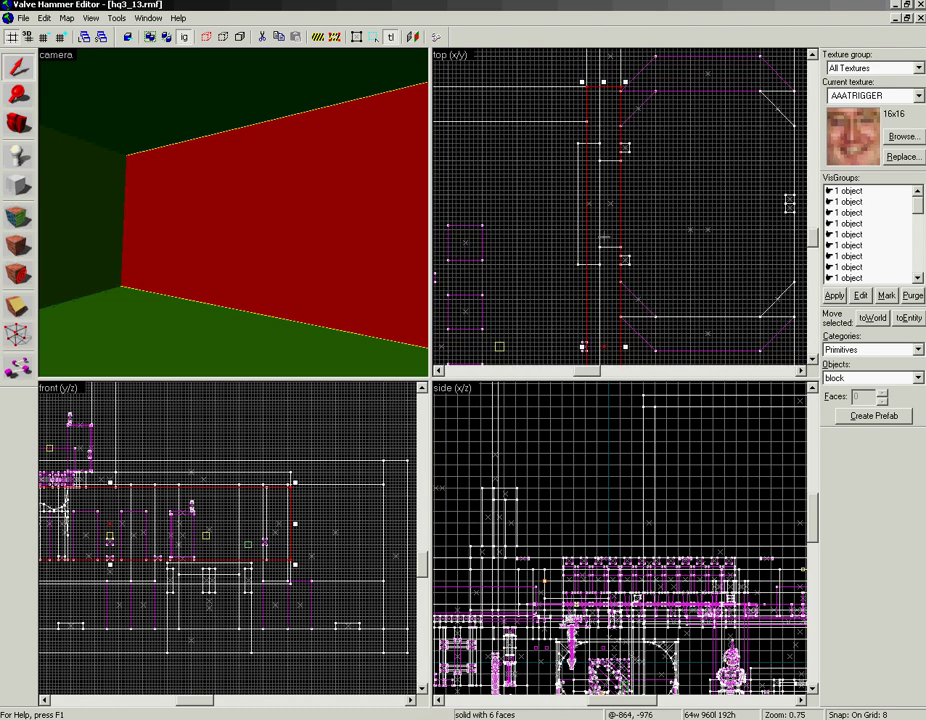
mouse_move(608, 311)
mouse_down()
mouse_move(566, 236)
mouse_move(561, 275)
mouse_up()
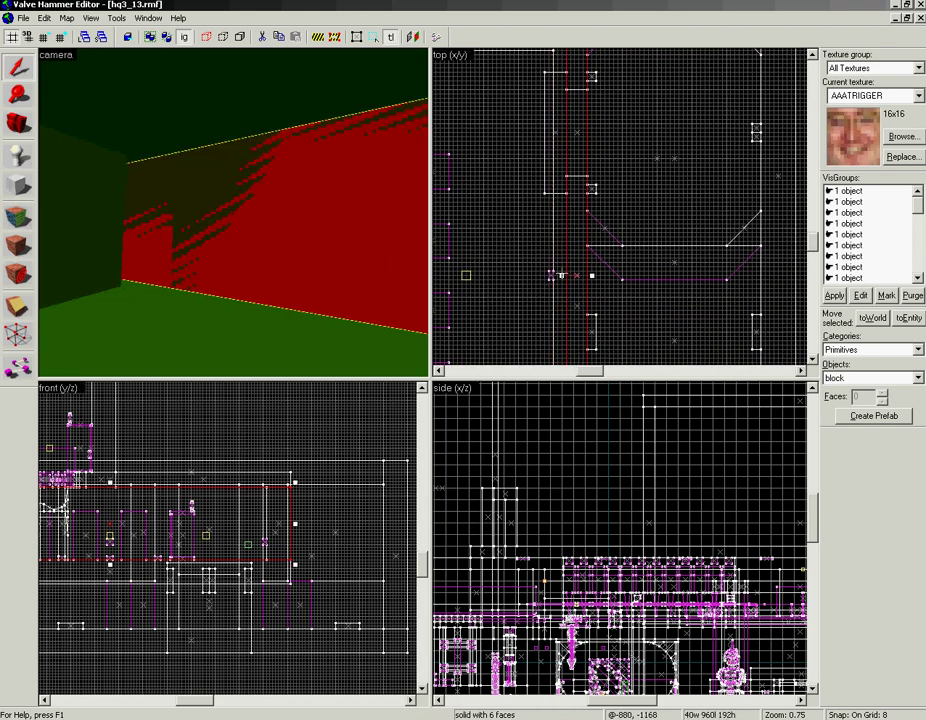
key(ctrl+z)
drag(593, 275, 586, 274)
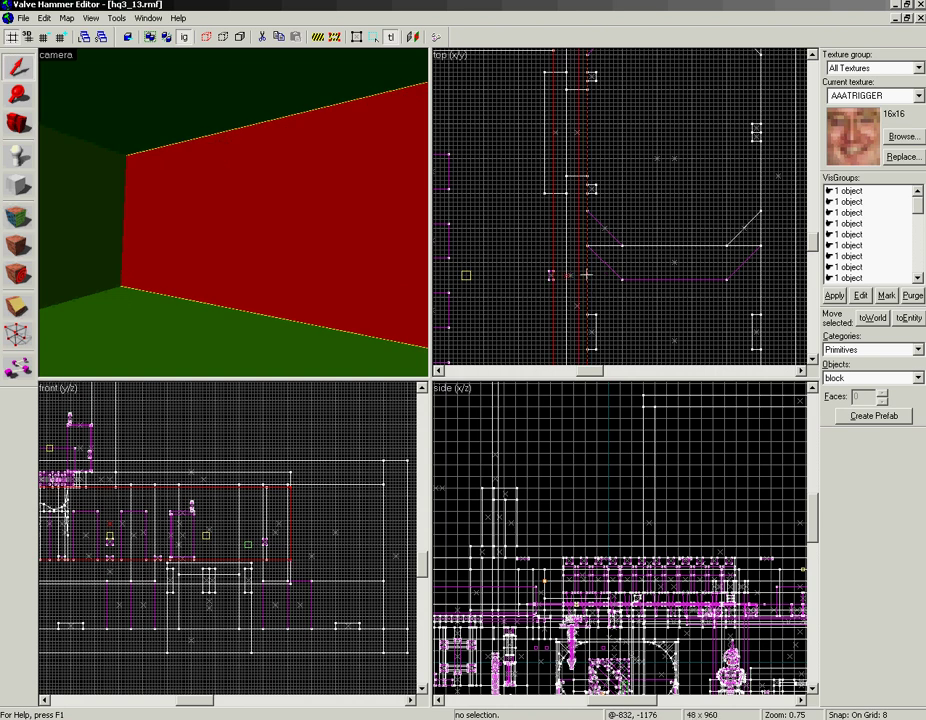
key(Return)
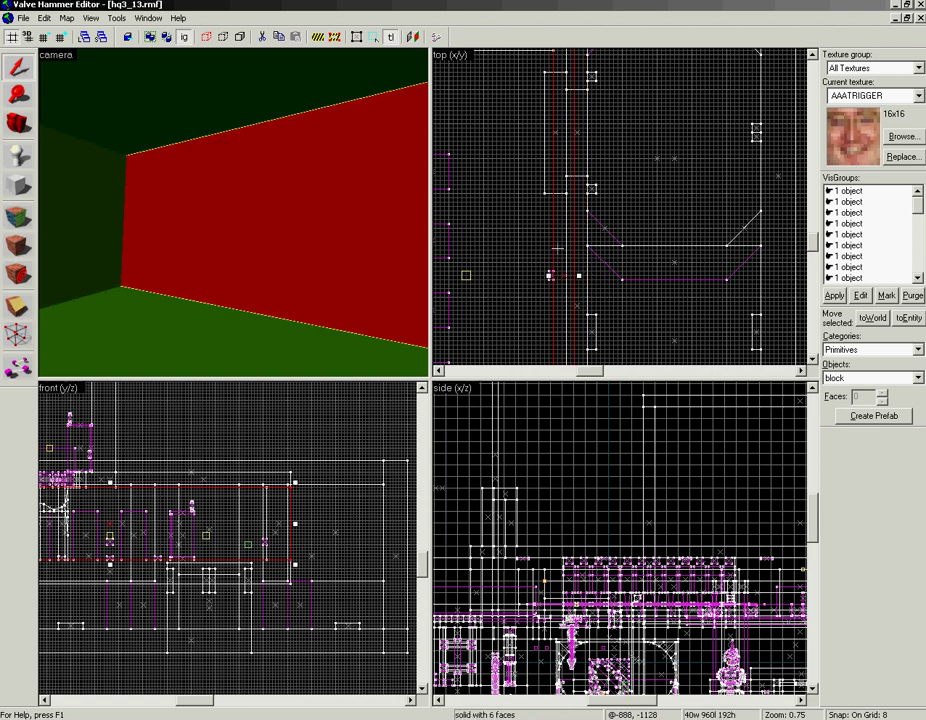
Restore group selection, move the whole room group 24 units west against the trimmed wall, and clear the selection
scroll(556, 248, up, 2)
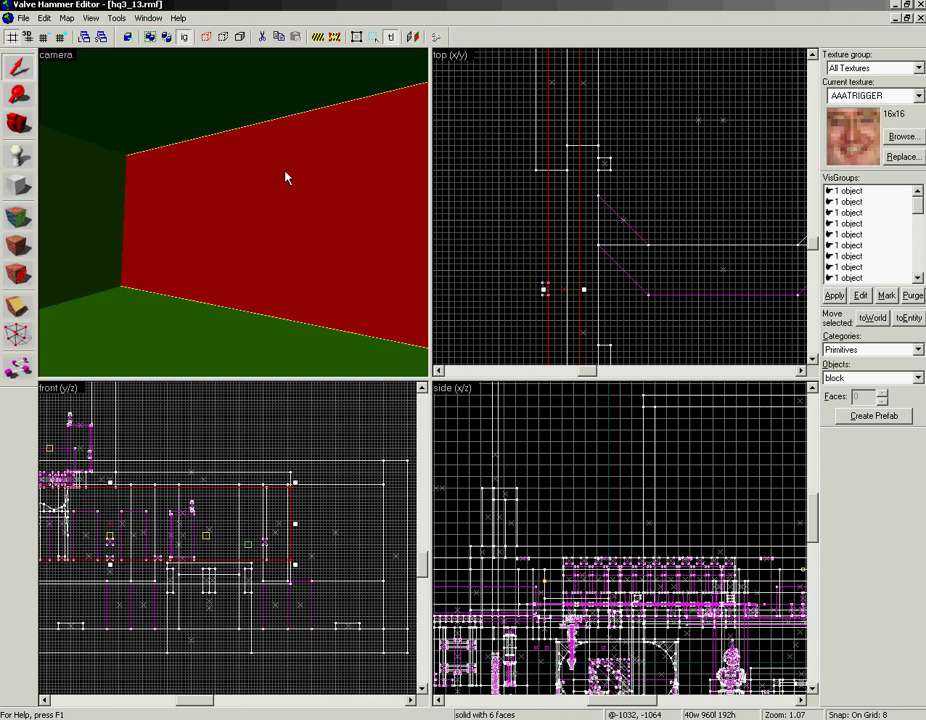
key(ctrl+w)
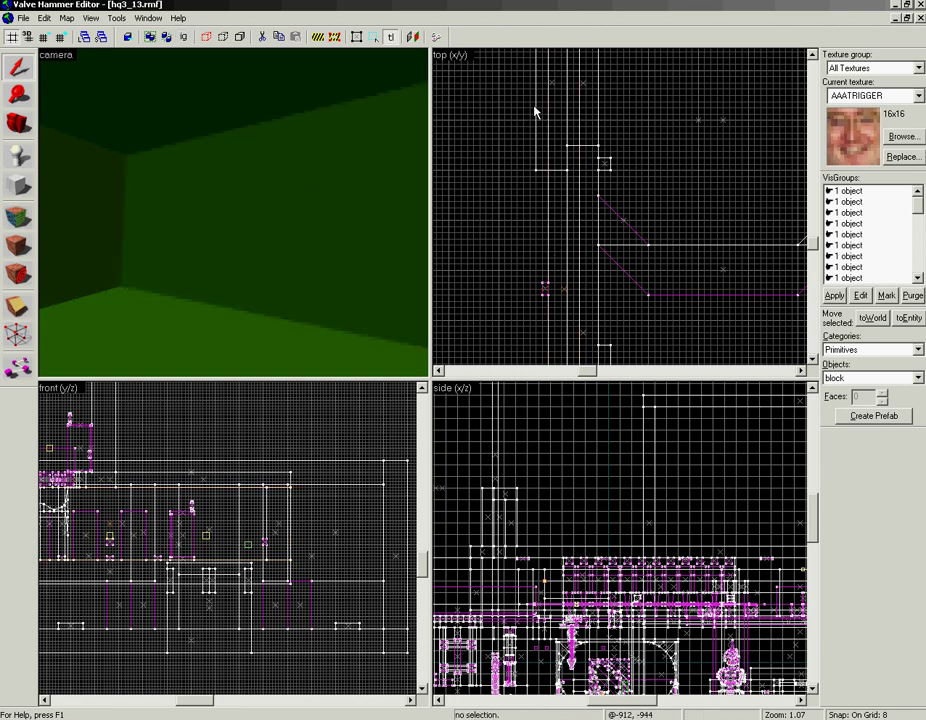
click(536, 105)
drag(638, 106, 617, 104)
click(492, 198)
key(z)
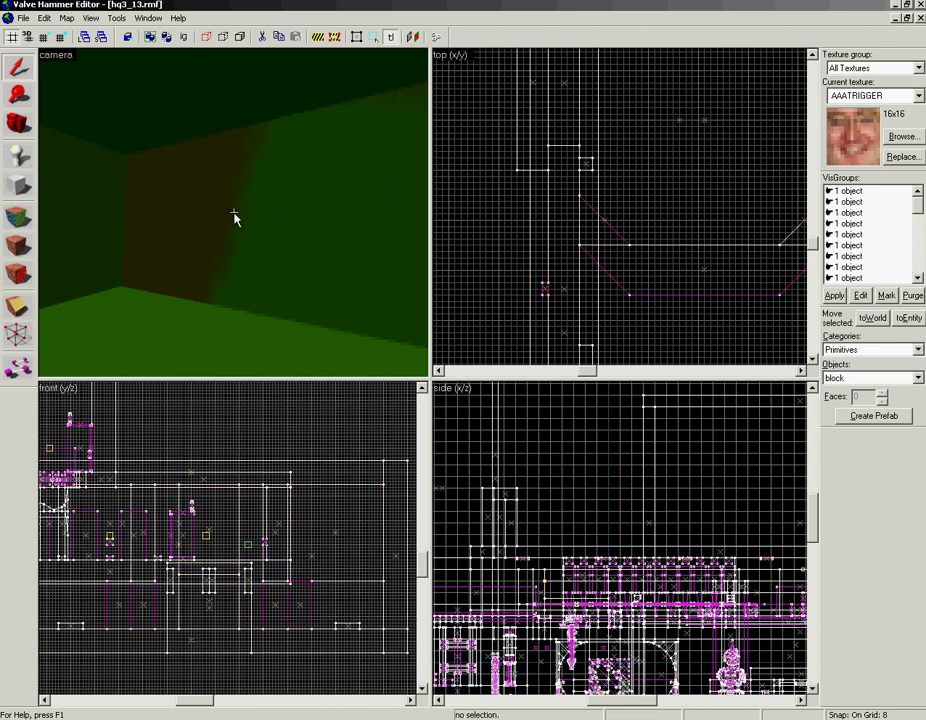
Turn on individual object selection within groups and narrow the adjoining room's 64-unit-high floor block to 912 units from its east side
key(w)
key(w)
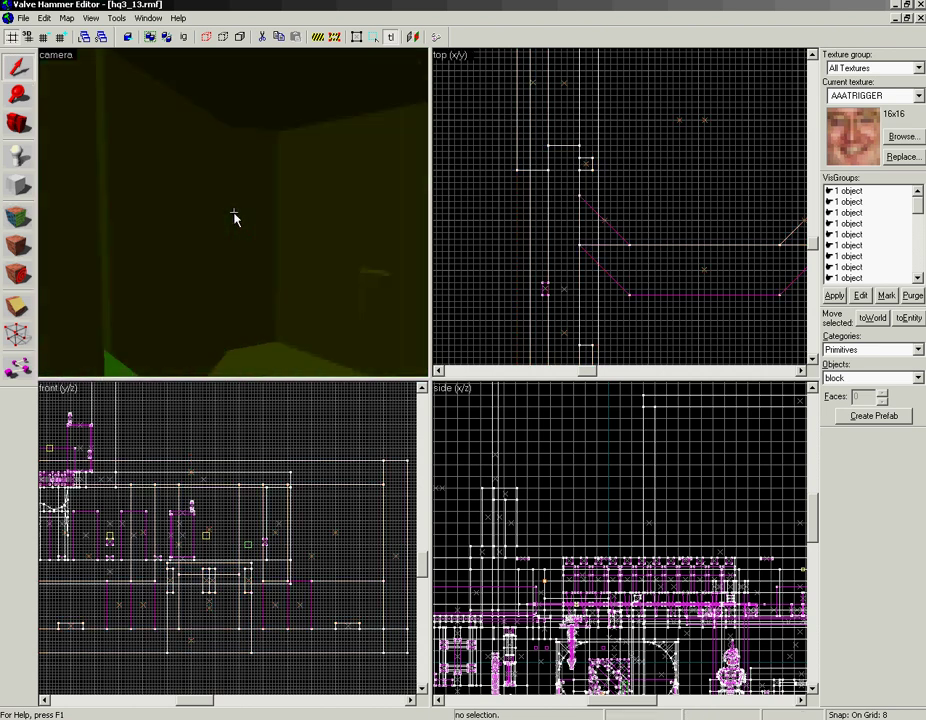
key(w)
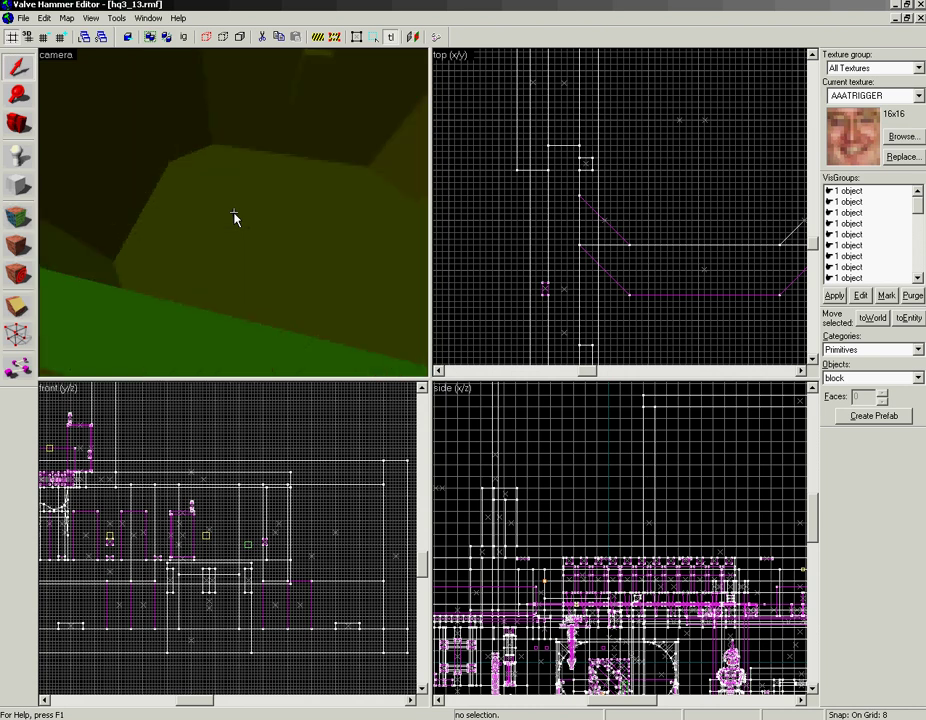
key(w)
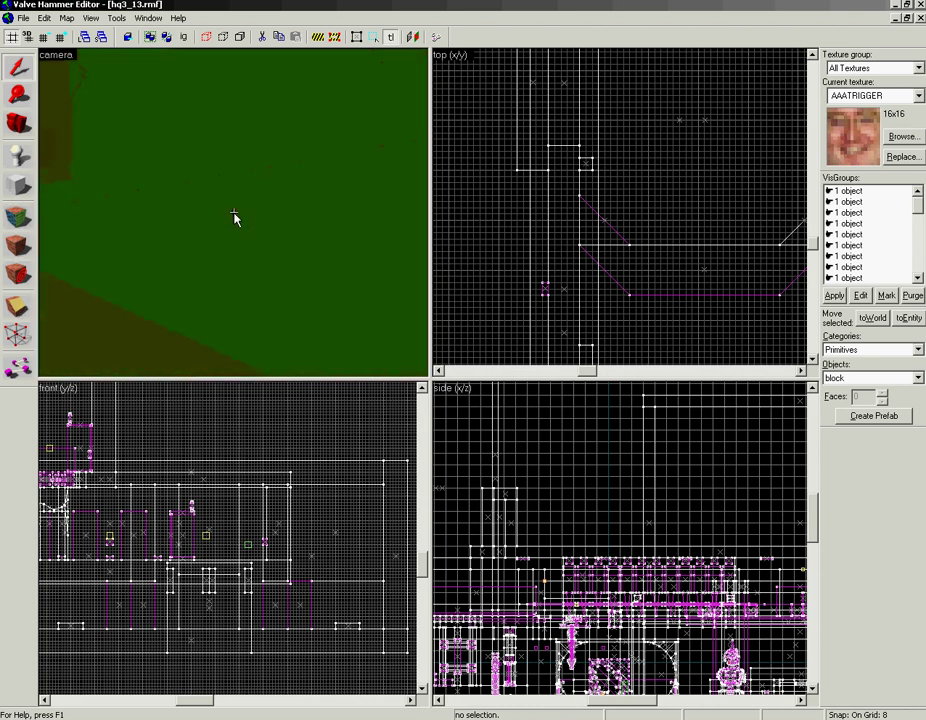
key(z)
click(318, 241)
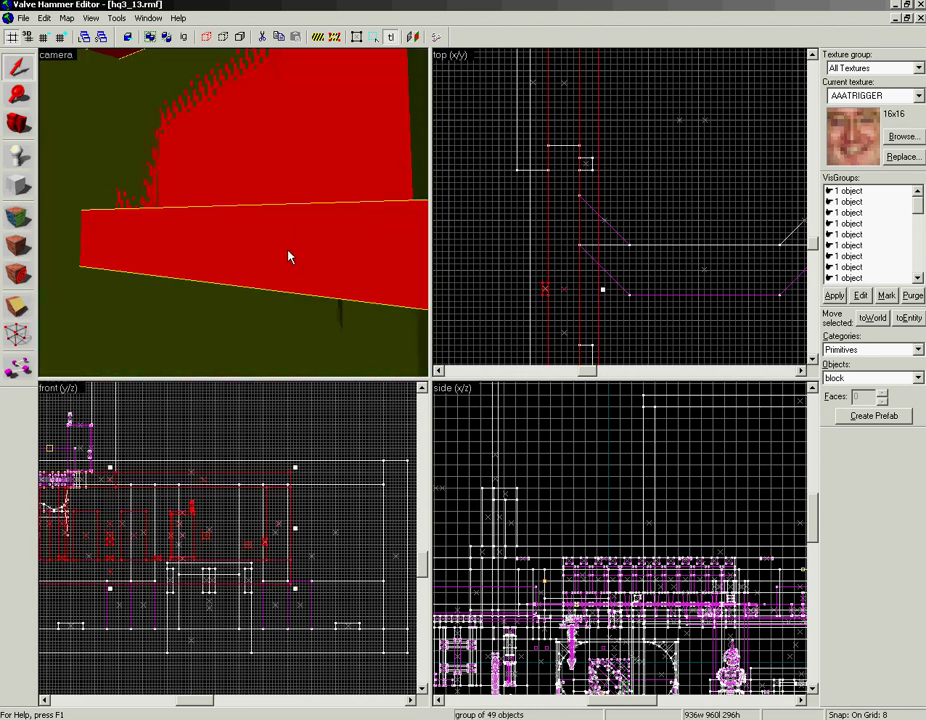
key(z)
key(w)
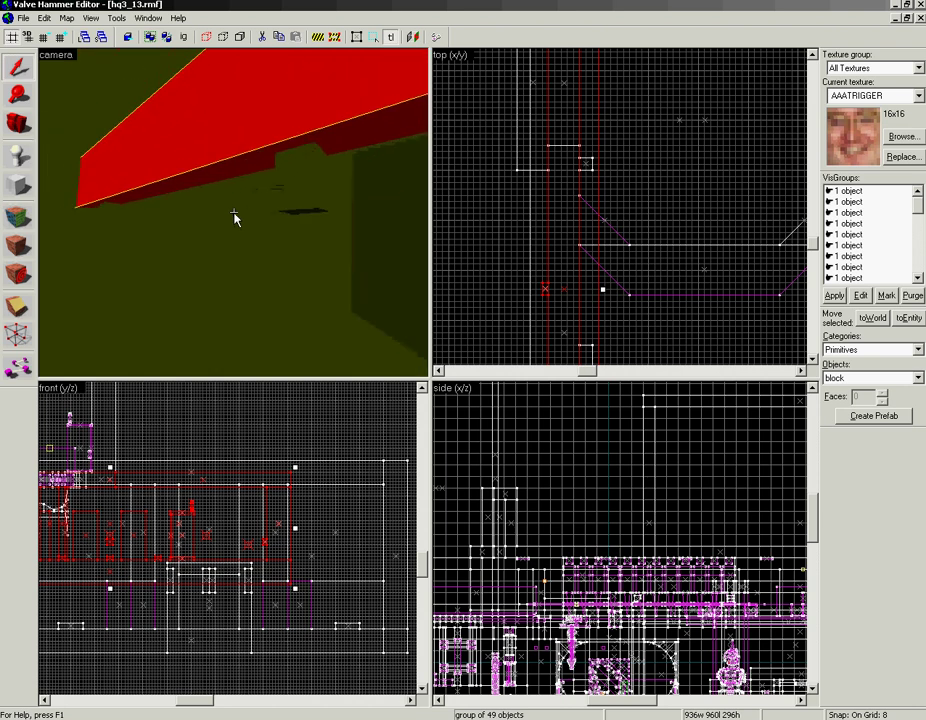
key(w)
key(s)
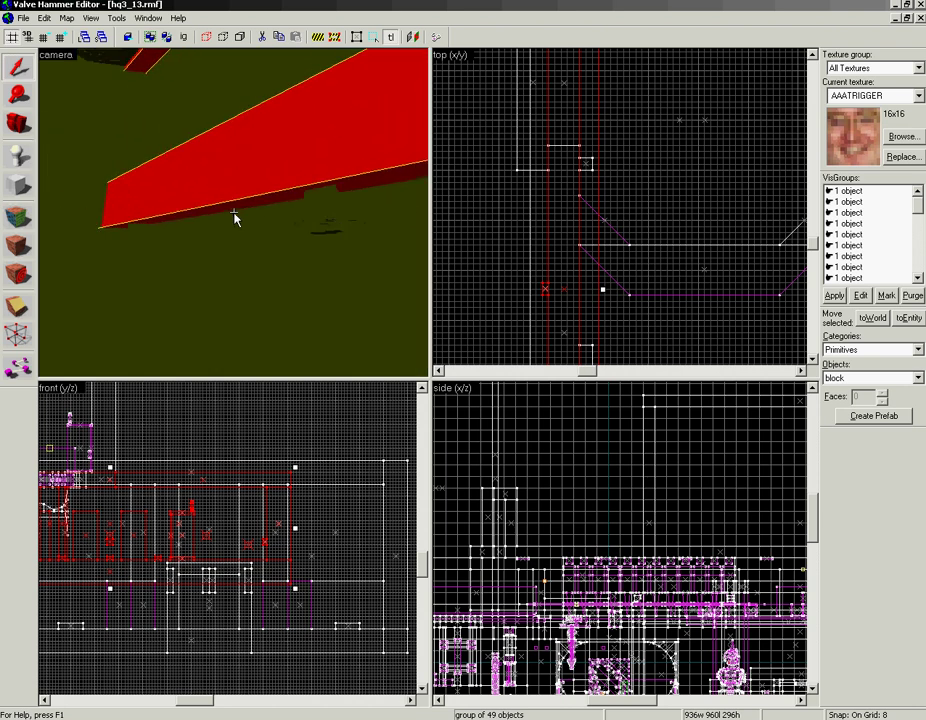
key(w)
key(z)
key(ctrl+w)
click(340, 205)
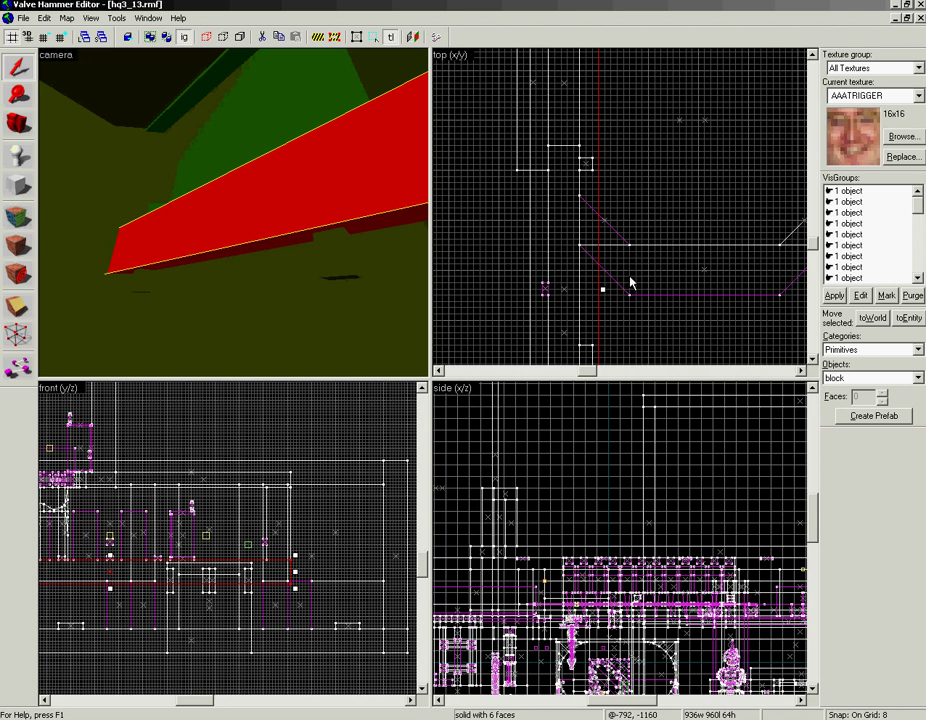
drag(602, 289, 584, 288)
Inspect the individual blocks along the seam beside the trimmed floor and clear unneeded selections
click(294, 267)
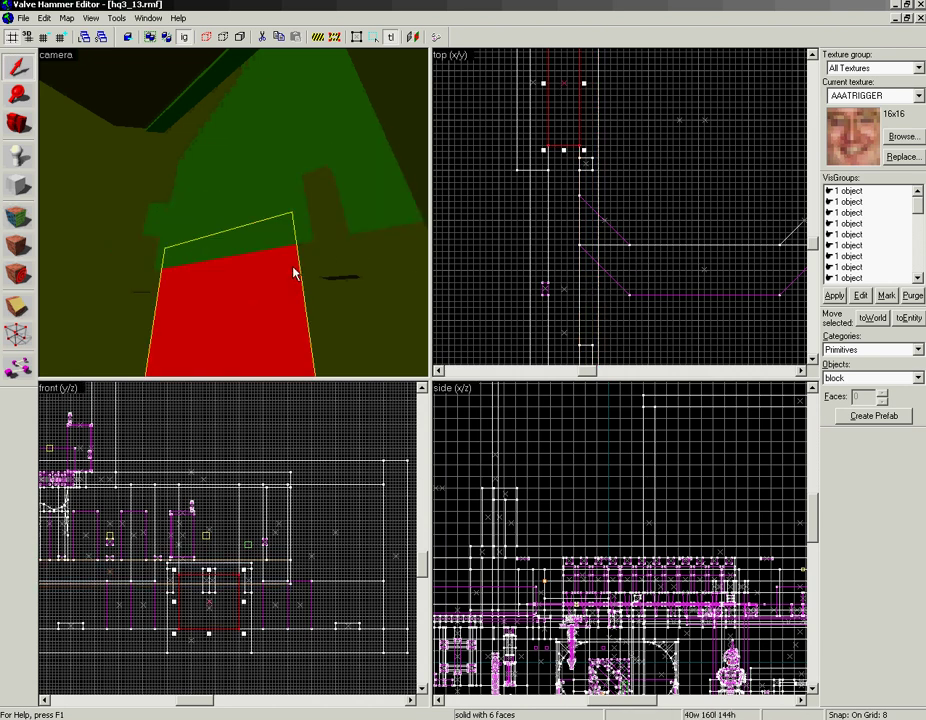
click(339, 257)
scroll(523, 208, down, 4)
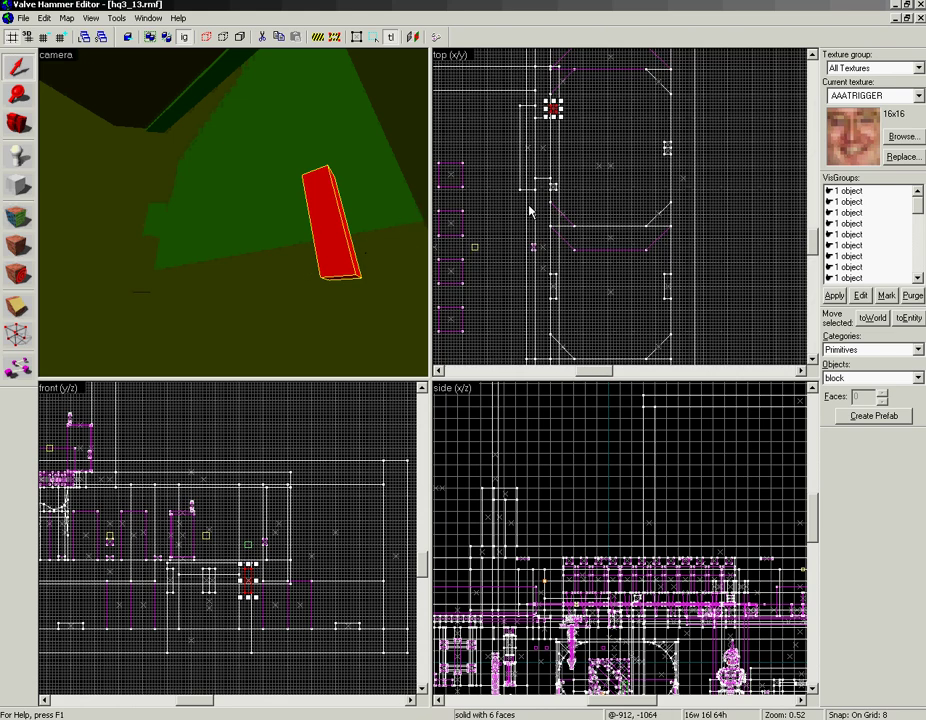
scroll(530, 202, up, 3)
click(656, 154)
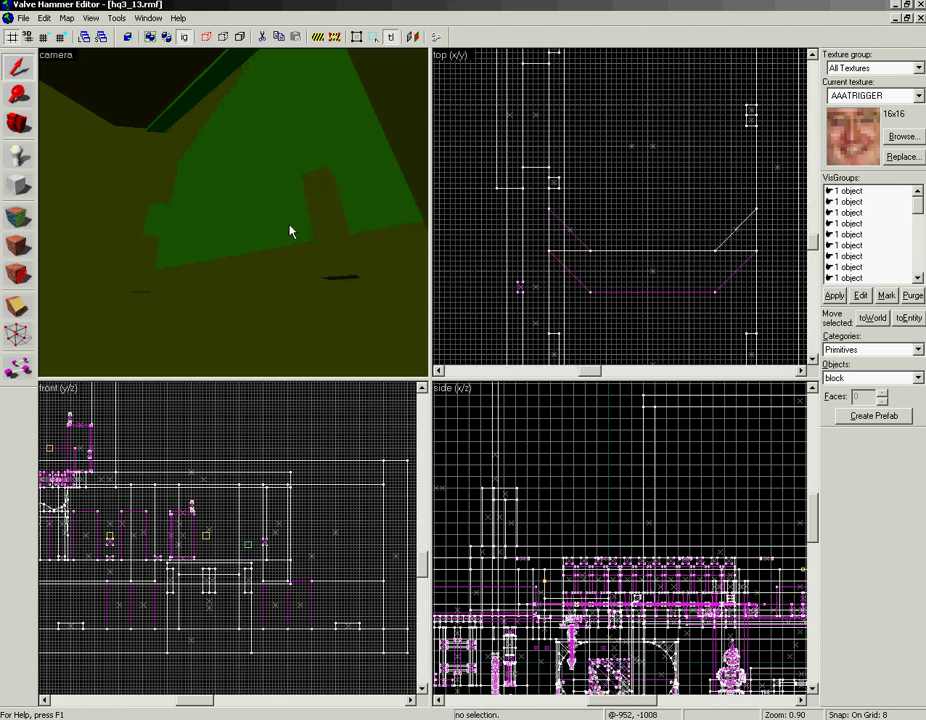
key(z)
key(w)
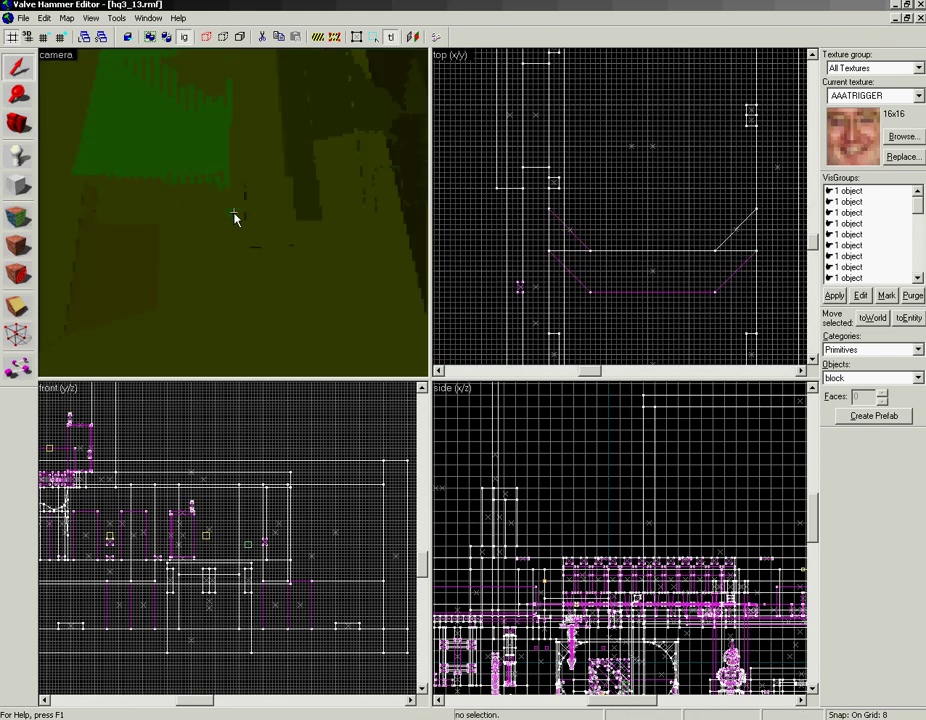
click(234, 216)
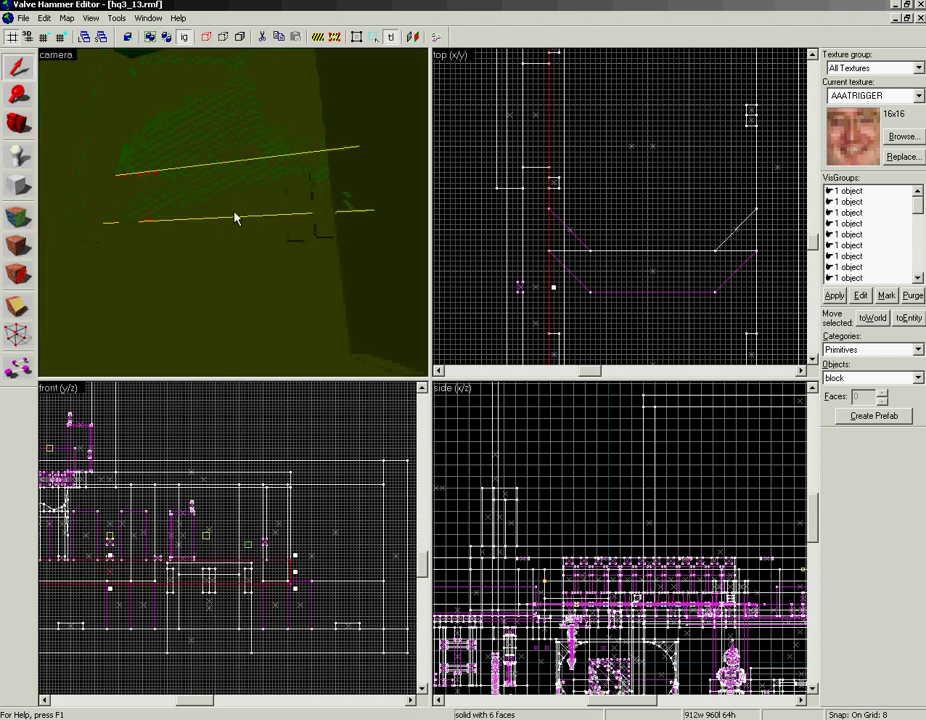
Clip the adjoining room's 960-unit-long, 40-unit-thick wall in line with the fitted room's south end, keeping both pieces
click(225, 148)
click(143, 126)
click(182, 124)
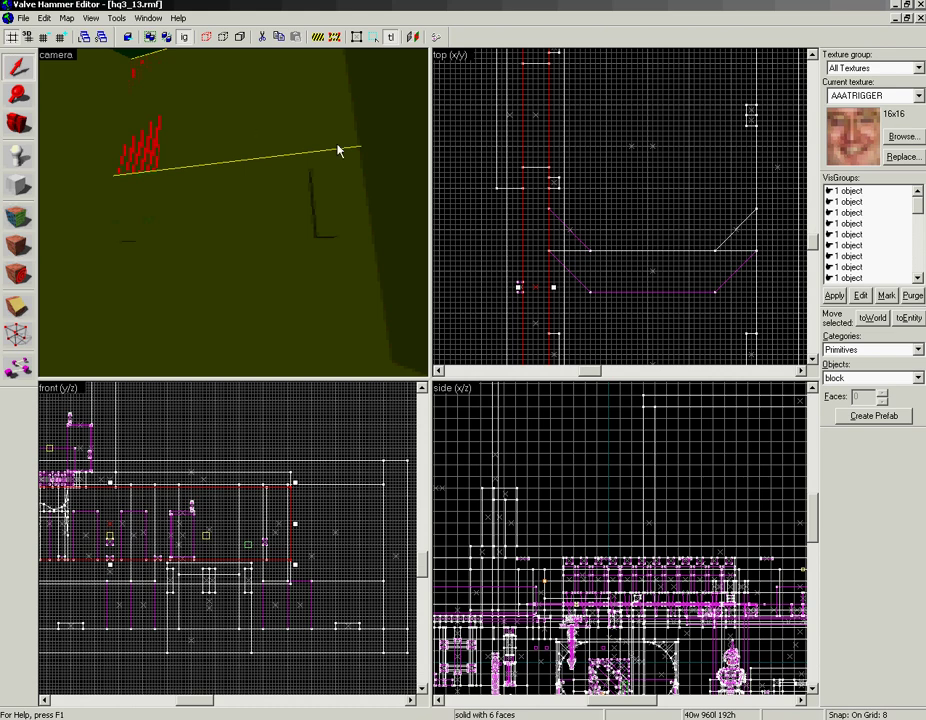
scroll(542, 213, down, 4)
drag(547, 265, 533, 150)
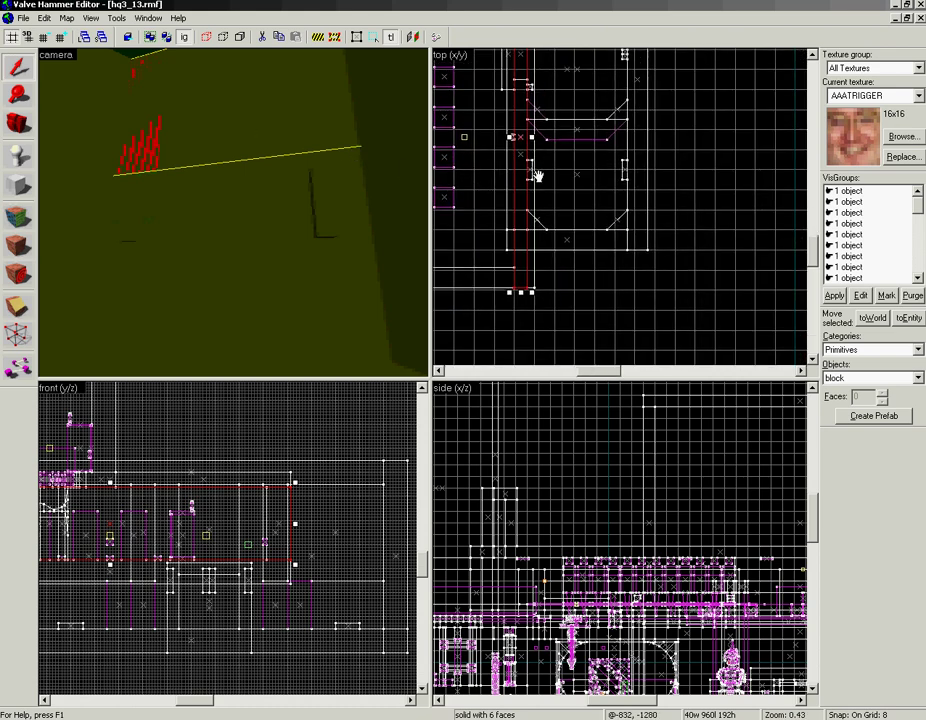
scroll(537, 176, up, 3)
key(shift+b)
drag(535, 308, 547, 318)
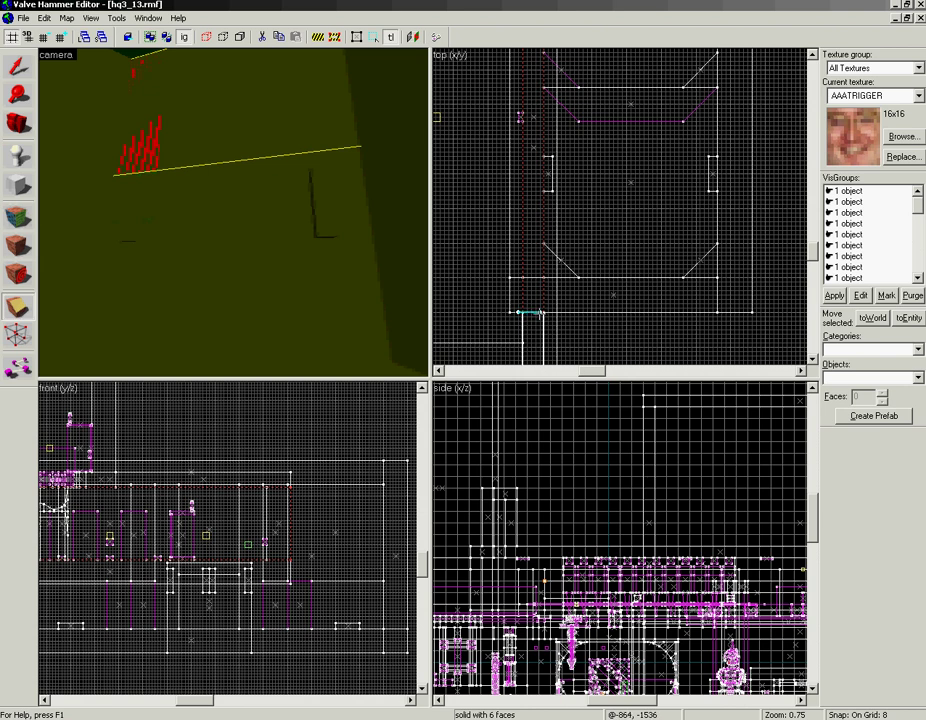
key(shift+x)
key(Return)
key(shift+s)
Delete the 840-unit-long piece of the clipped wall that runs alongside the fitted room
key(z)
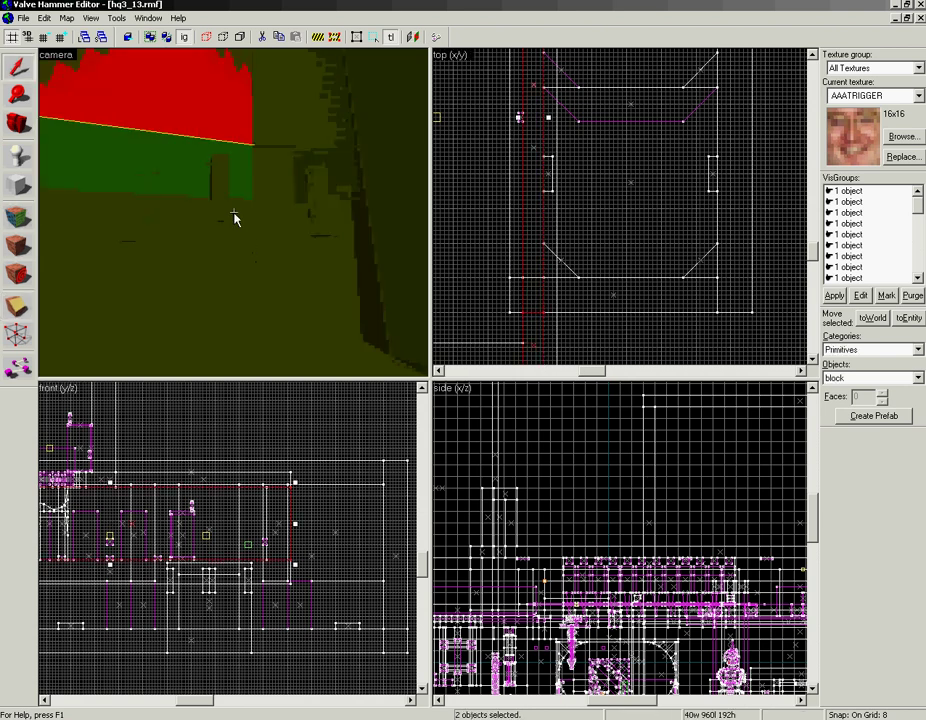
key(w)
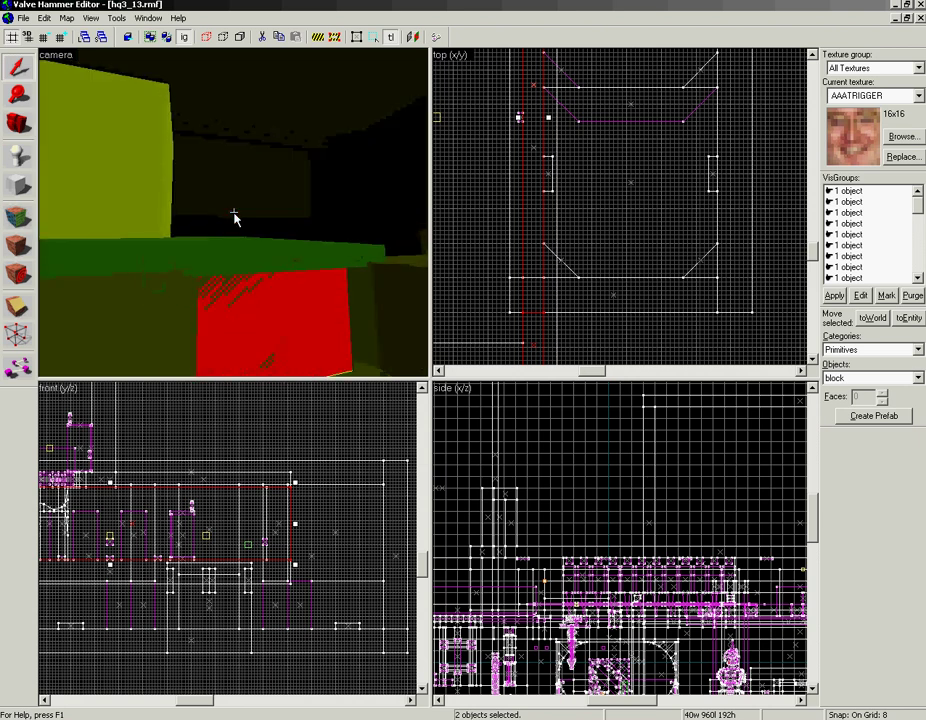
key(w)
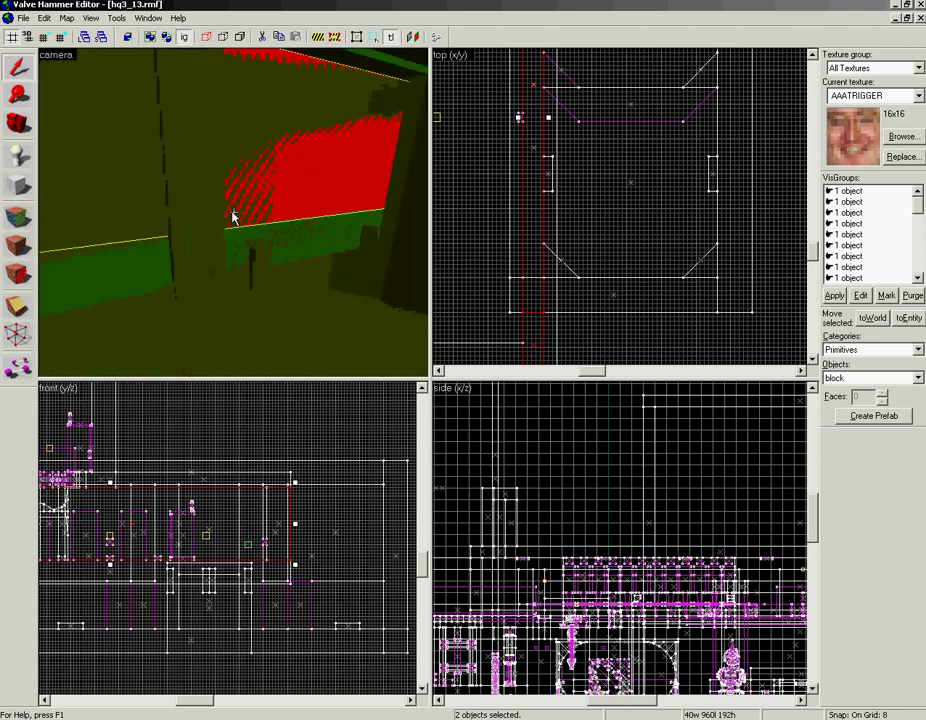
key(w)
key(z)
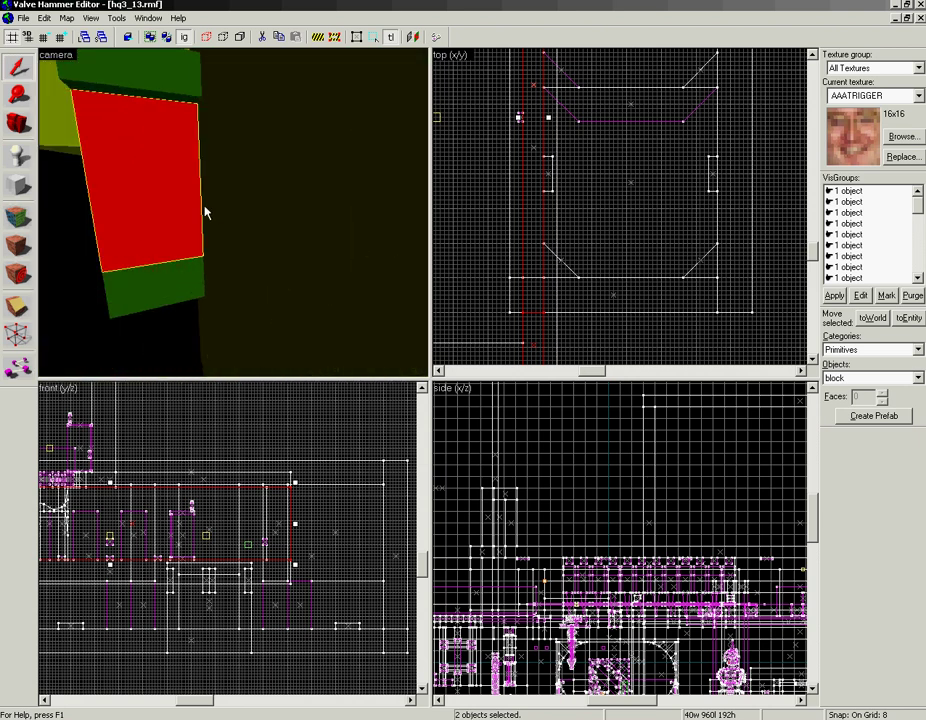
key(z)
key(z)
click(182, 180)
key(z)
key(w)
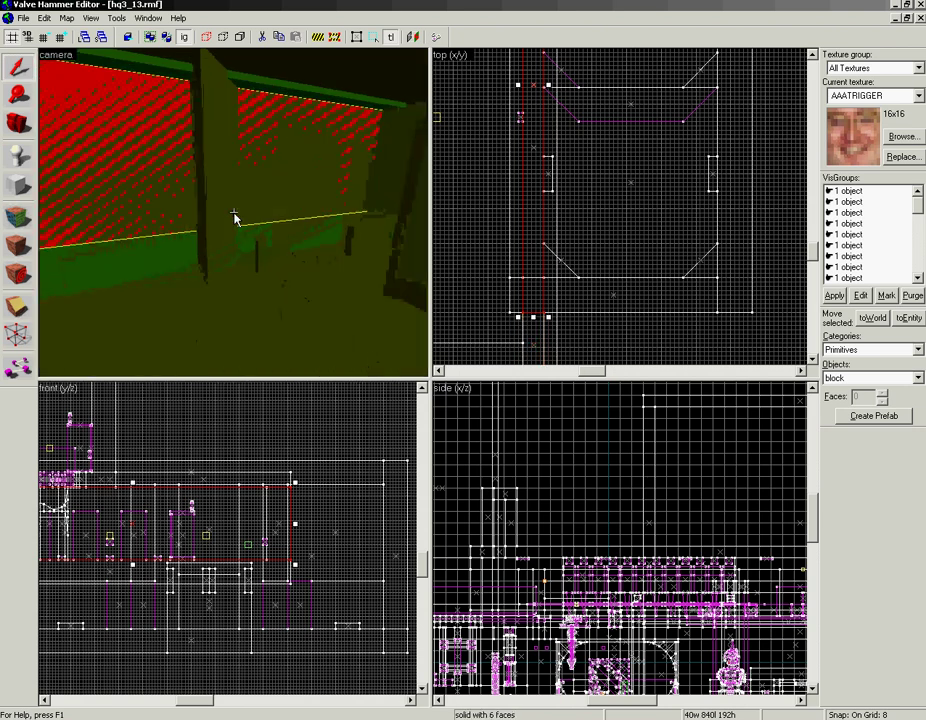
key(w)
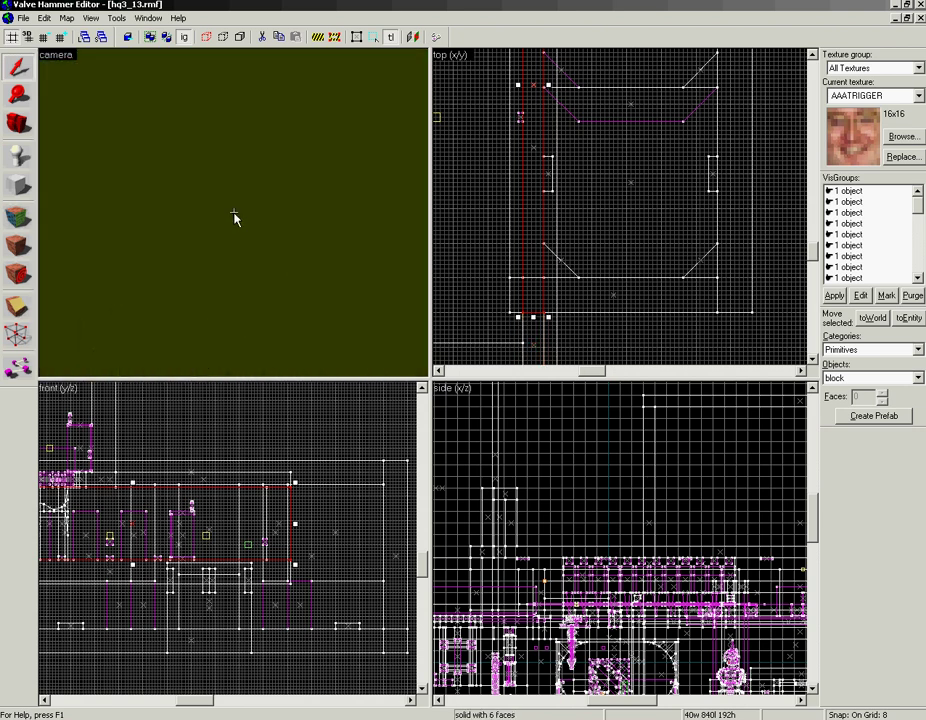
key(w)
key(Delete)
Narrow the adjoining room's 40-unit-high ceiling block to 600 units wide from its east side
key(z)
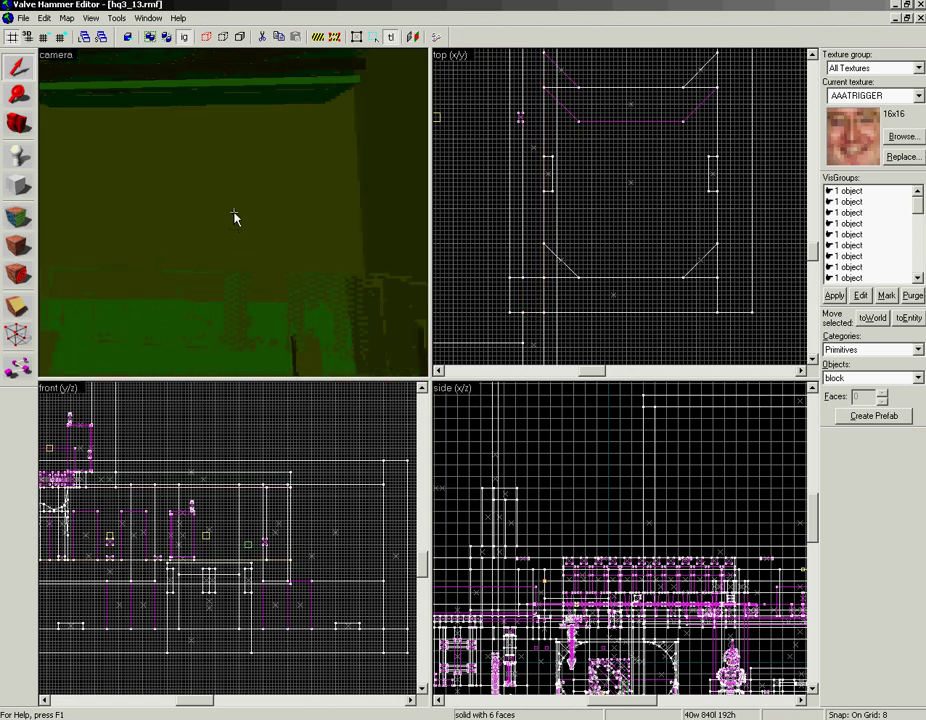
key(z)
click(234, 185)
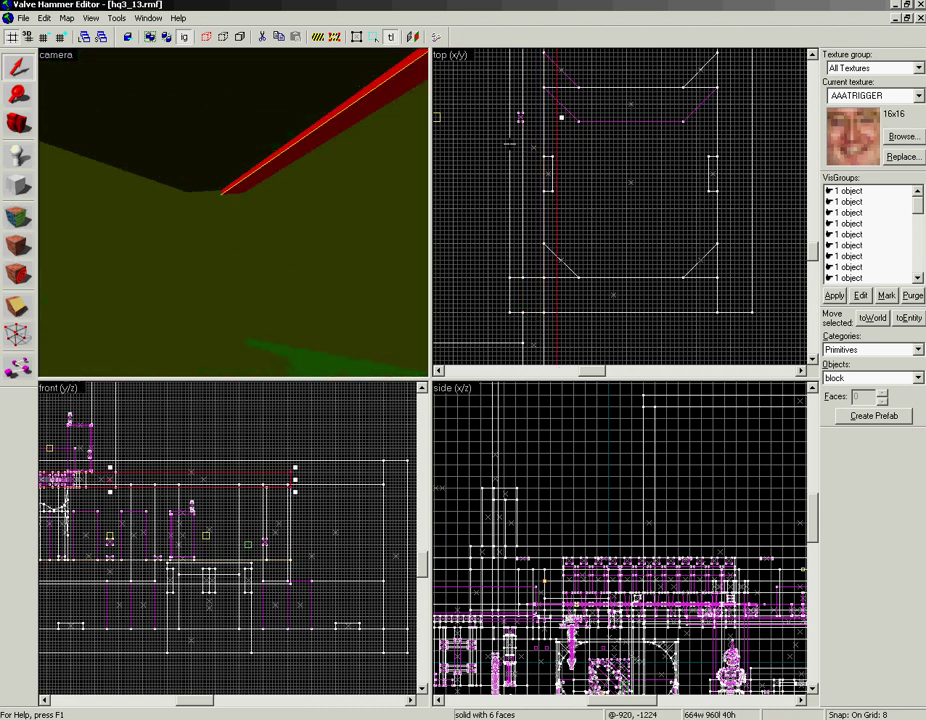
drag(561, 117, 548, 117)
key(z)
key(z)
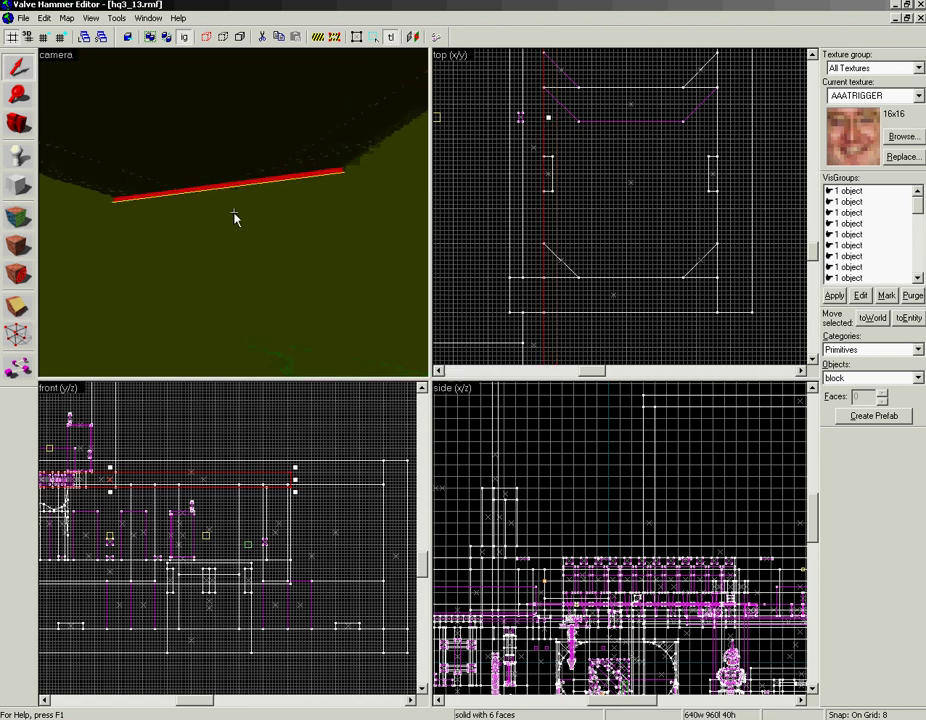
drag(549, 118, 526, 116)
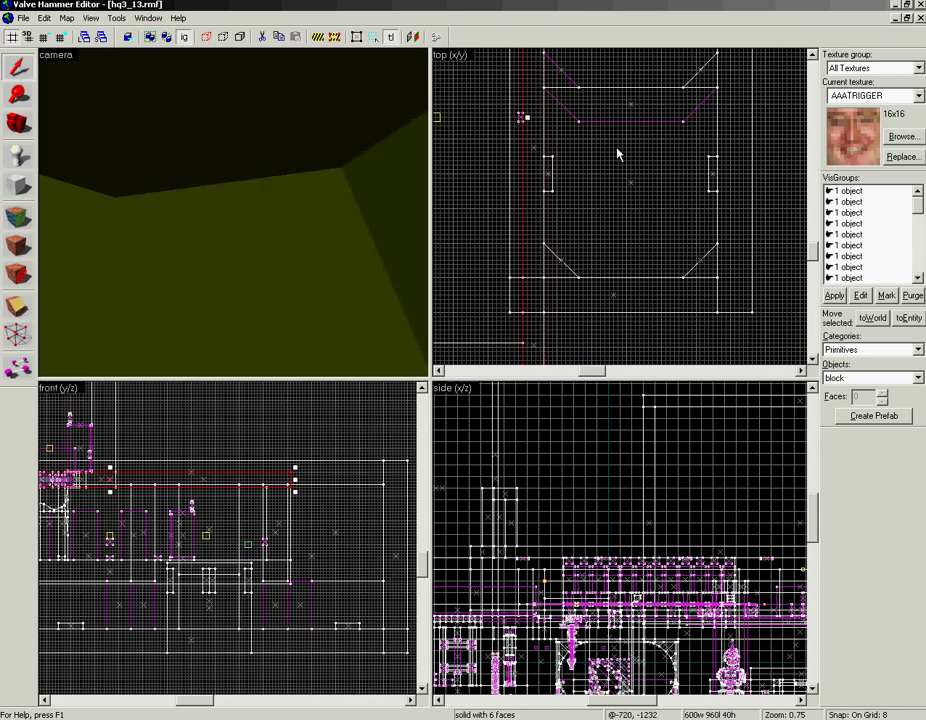
Raise the top of the remaining 120-unit-long wall piece to the ceiling block's upper face and clear the selection
key(z)
key(w)
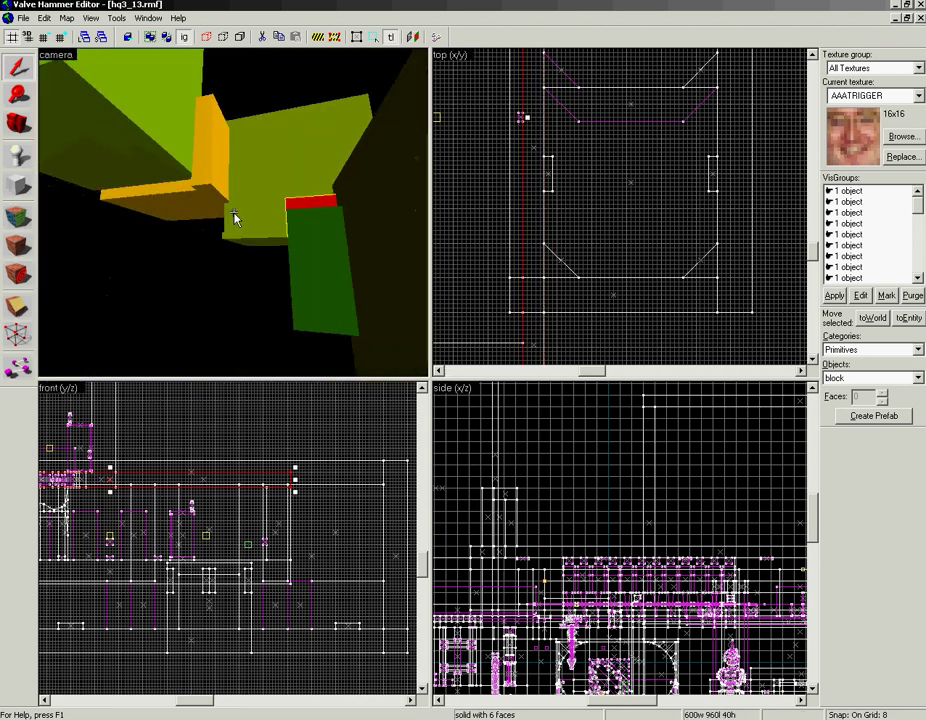
click(205, 222)
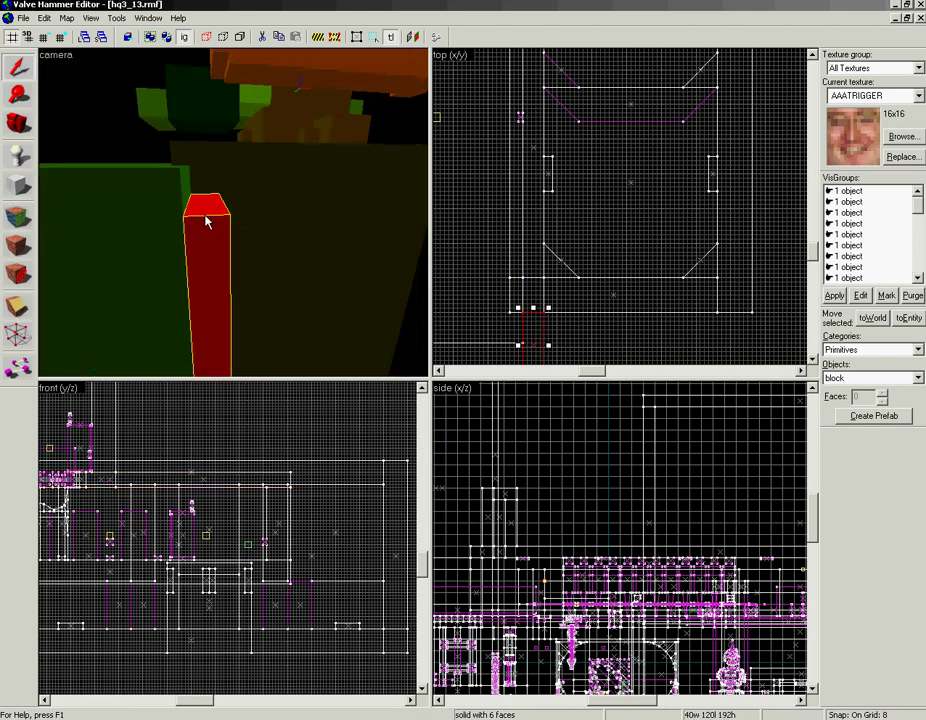
scroll(107, 508, down, 2)
drag(95, 513, 302, 457)
scroll(300, 432, up, 6)
drag(169, 481, 173, 450)
key(Escape)
Examine from several angles in the 3D view how the ceiling block meets the walls along the seam
key(z)
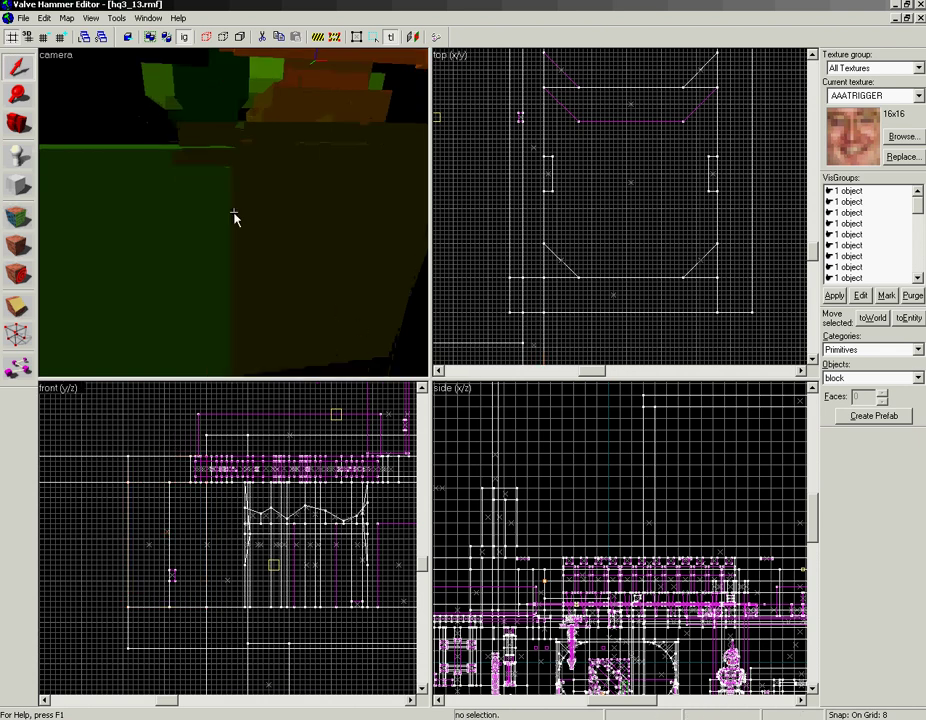
key(w)
key(w)
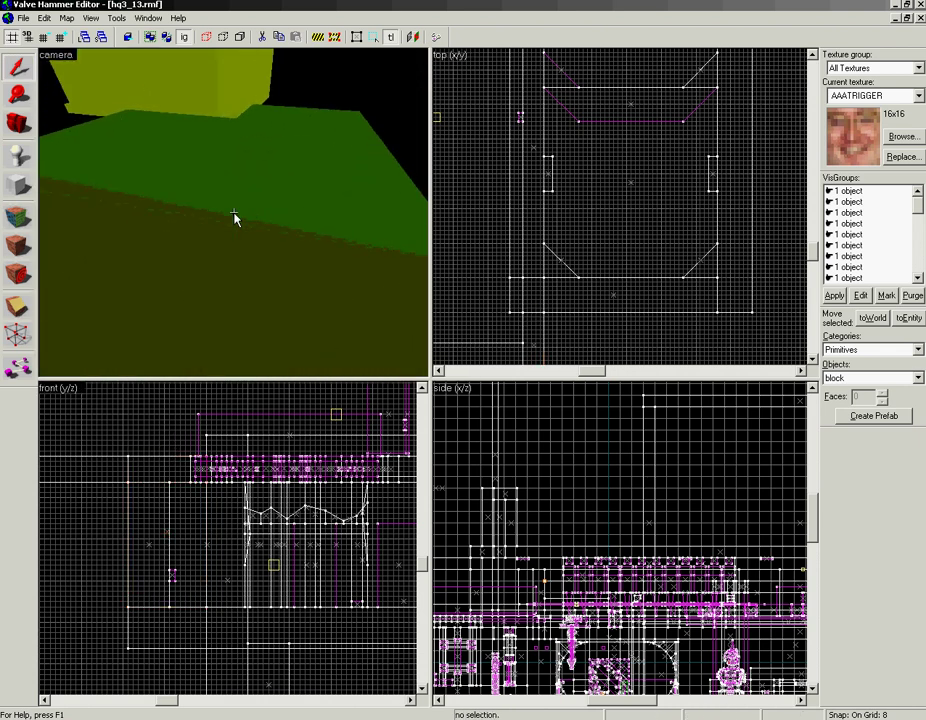
key(w)
key(w)
key(z)
click(235, 227)
key(z)
key(w)
key(z)
click(235, 219)
key(z)
key(w)
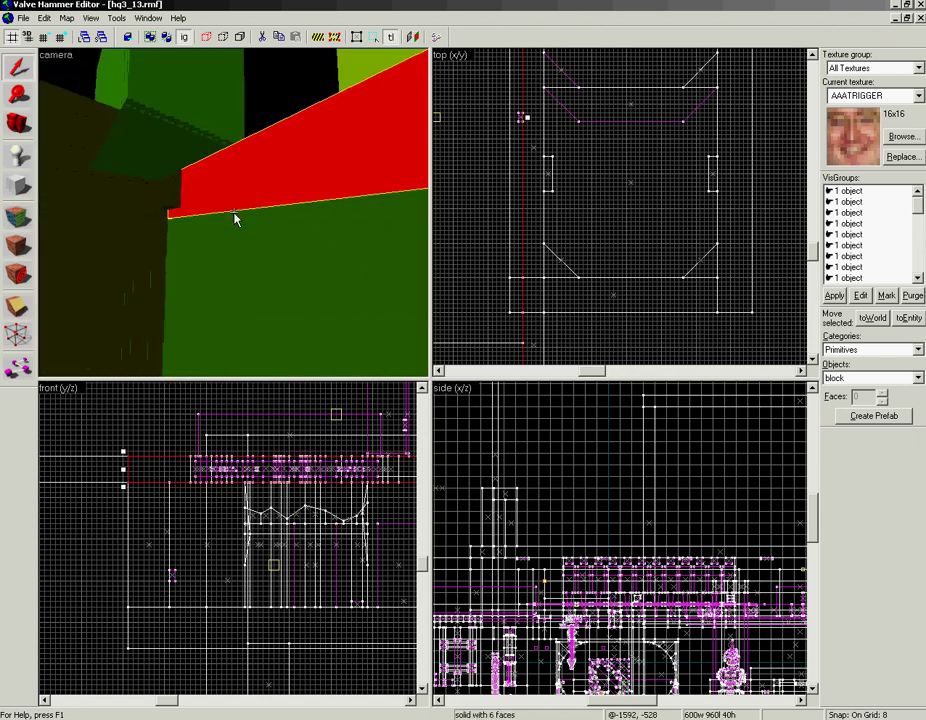
Trim the fitted room's 1024-unit-long, 64-unit-high roof block and the matching long block from their west sides, flush with the wall seam
key(z)
click(183, 123)
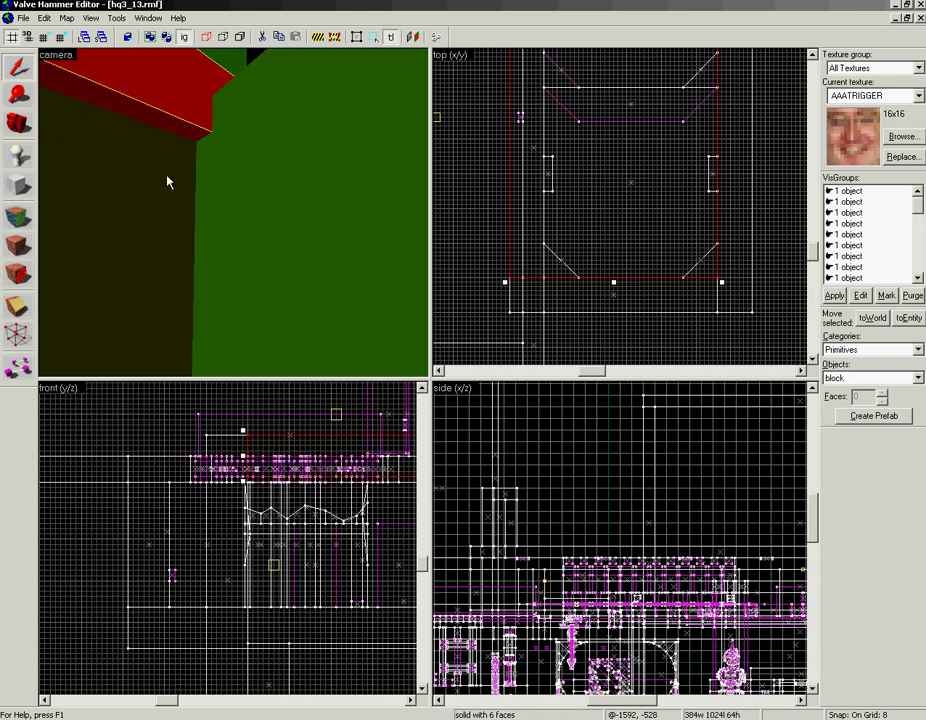
click(166, 180)
scroll(653, 246, down, 4)
drag(635, 197, 635, 268)
click(161, 99)
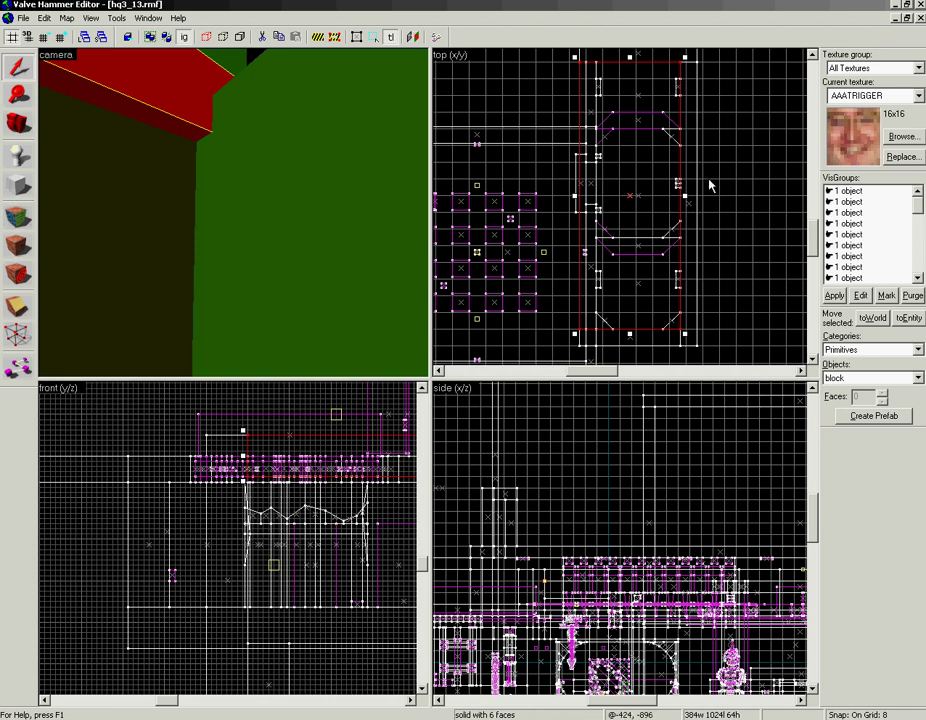
drag(573, 196, 581, 197)
click(576, 89)
click(580, 87)
drag(573, 195, 582, 195)
Trim the fitted room's two 64-unit-thick end walls from their west sides to the seam, making the south one 360 units wide
click(580, 62)
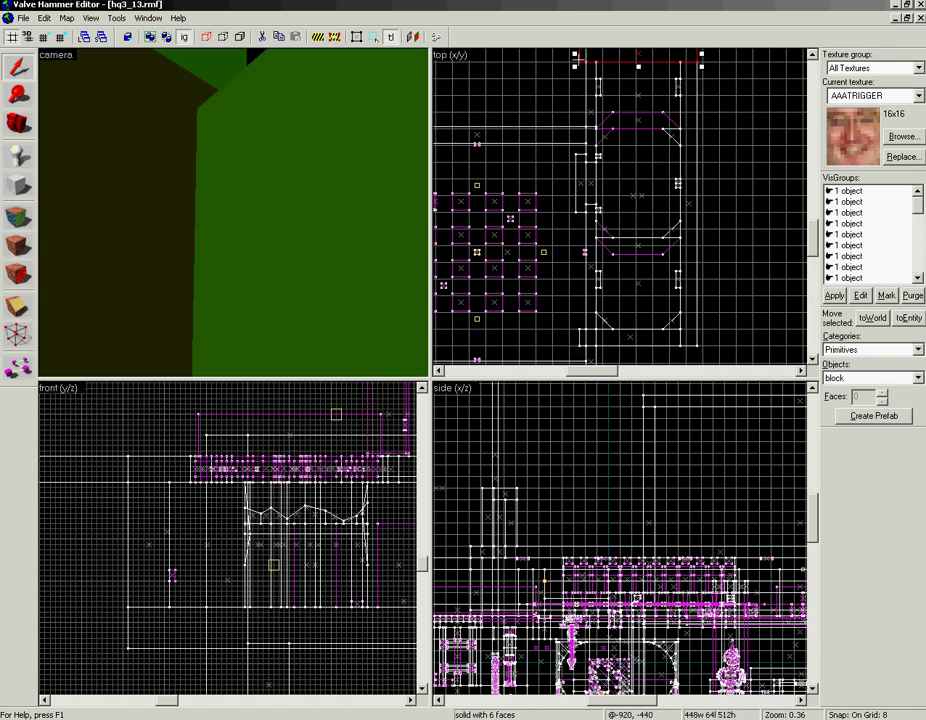
drag(574, 55, 582, 55)
click(579, 342)
drag(575, 337, 584, 336)
key(z)
key(w)
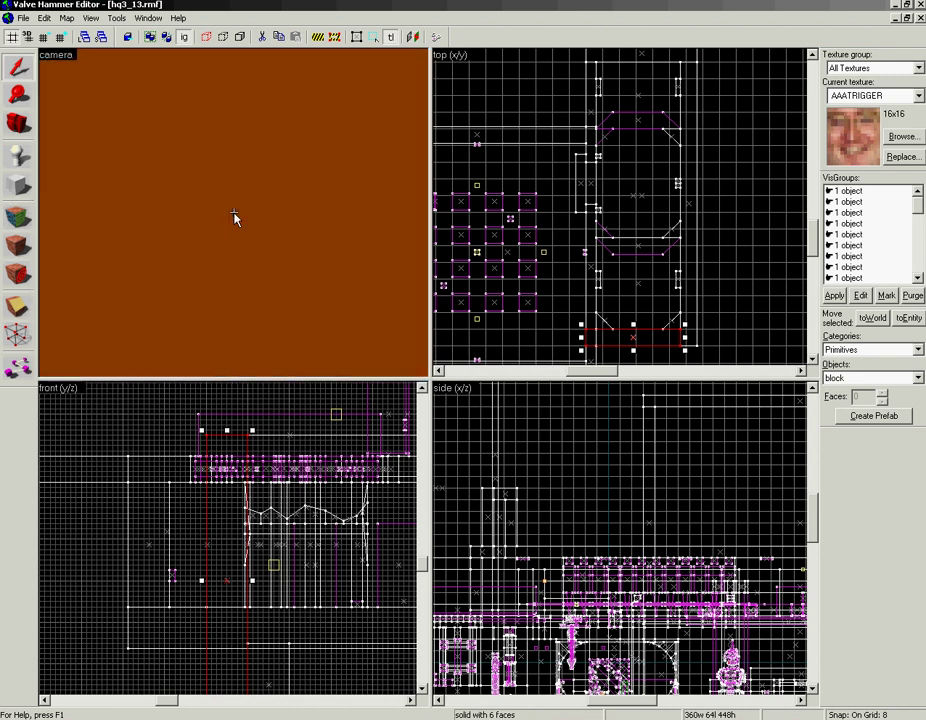
key(w)
key(w)
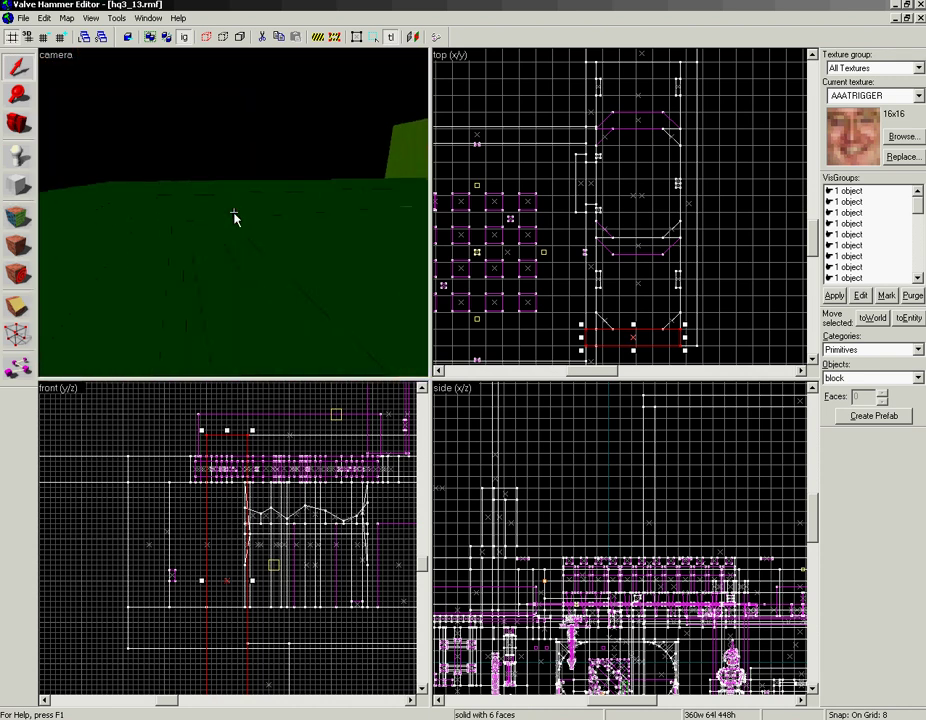
Set the 3D camera view to textured rendering to show the real wall and floor textures
key(w)
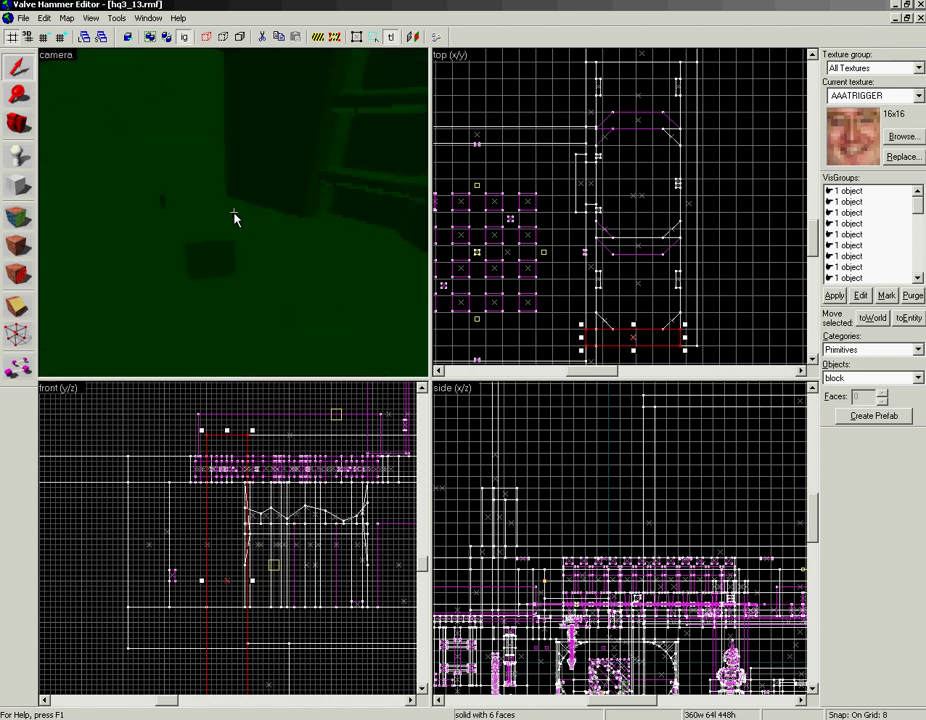
key(w)
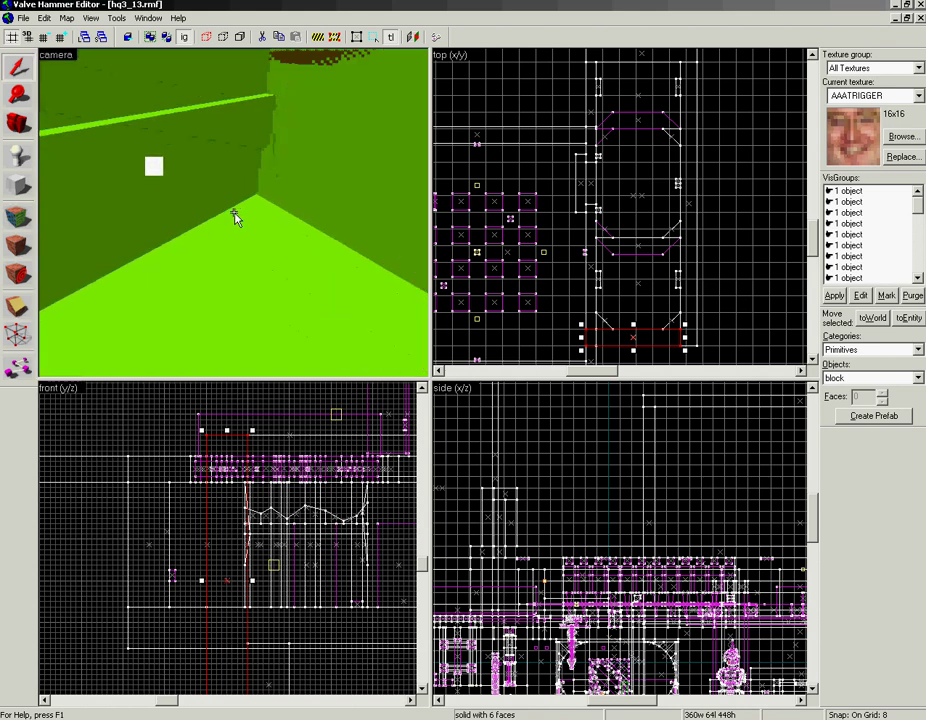
key(w)
key(w)
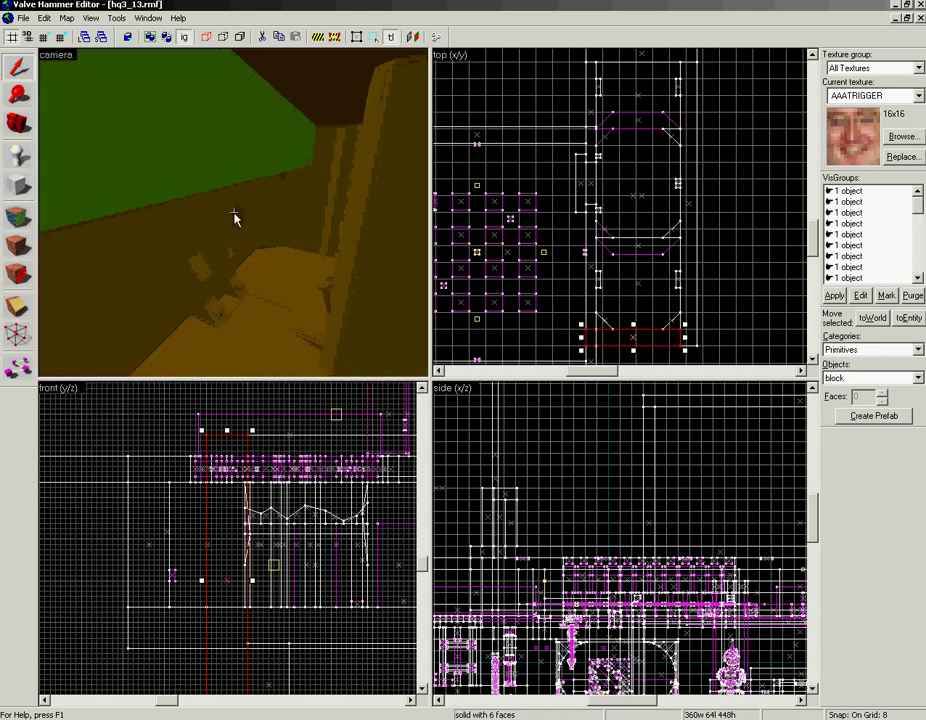
key(w)
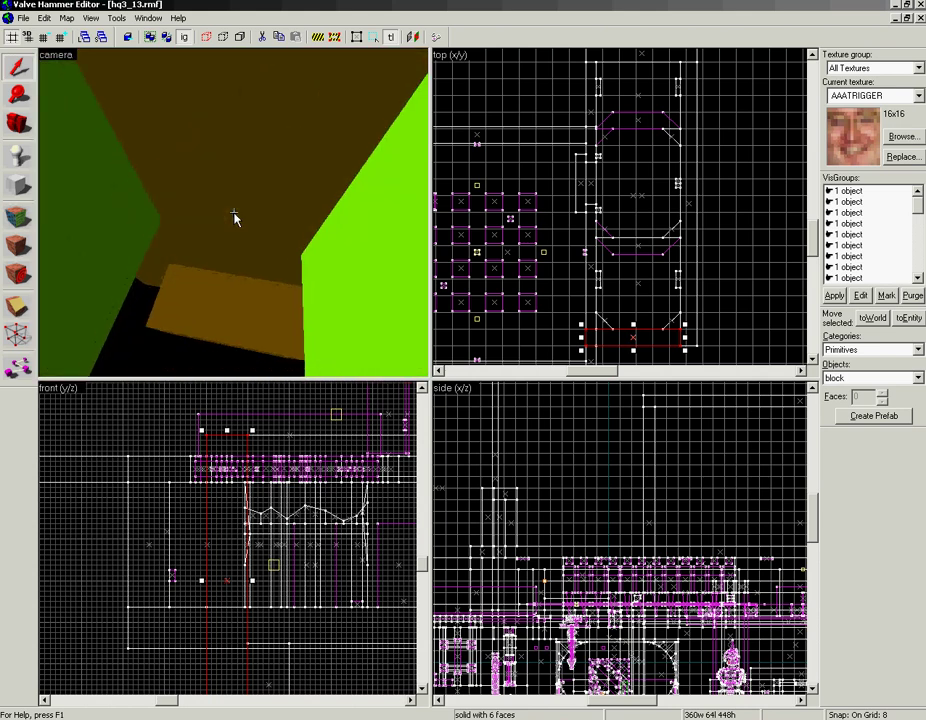
key(z)
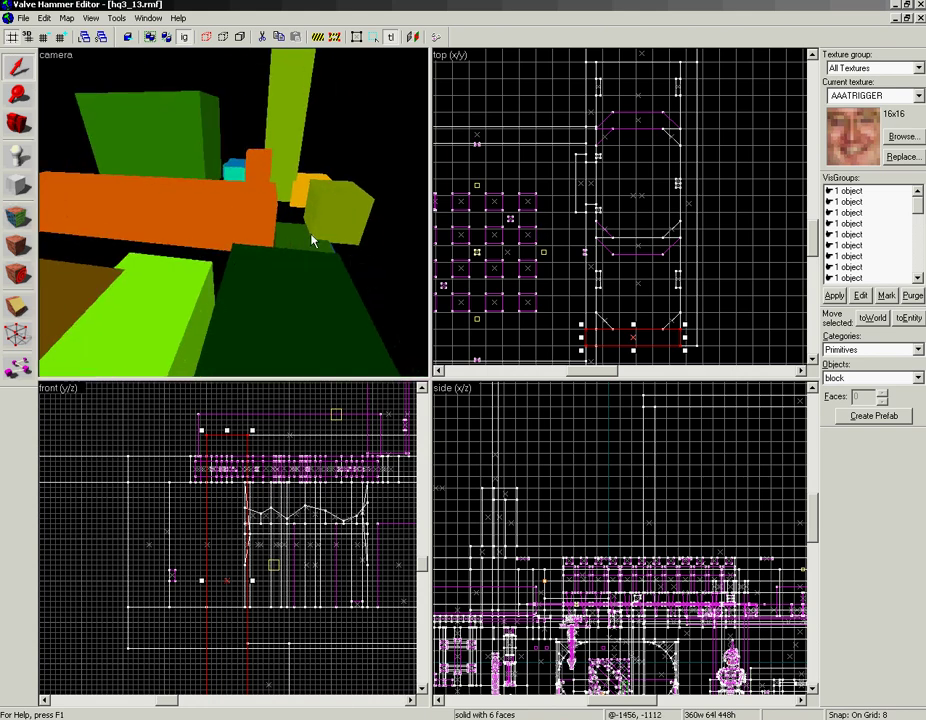
key(z)
click(50, 58)
click(92, 138)
key(z)
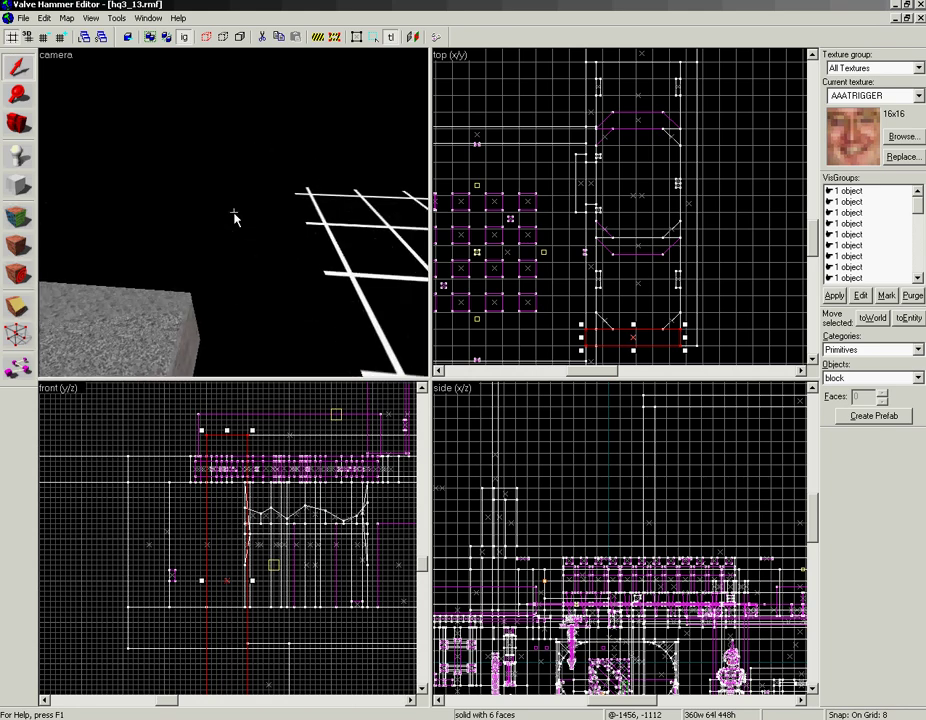
Inspect the fitted room's brick walls from inside and check which texture the overlapping face near the lamp uses
key(w)
key(w)
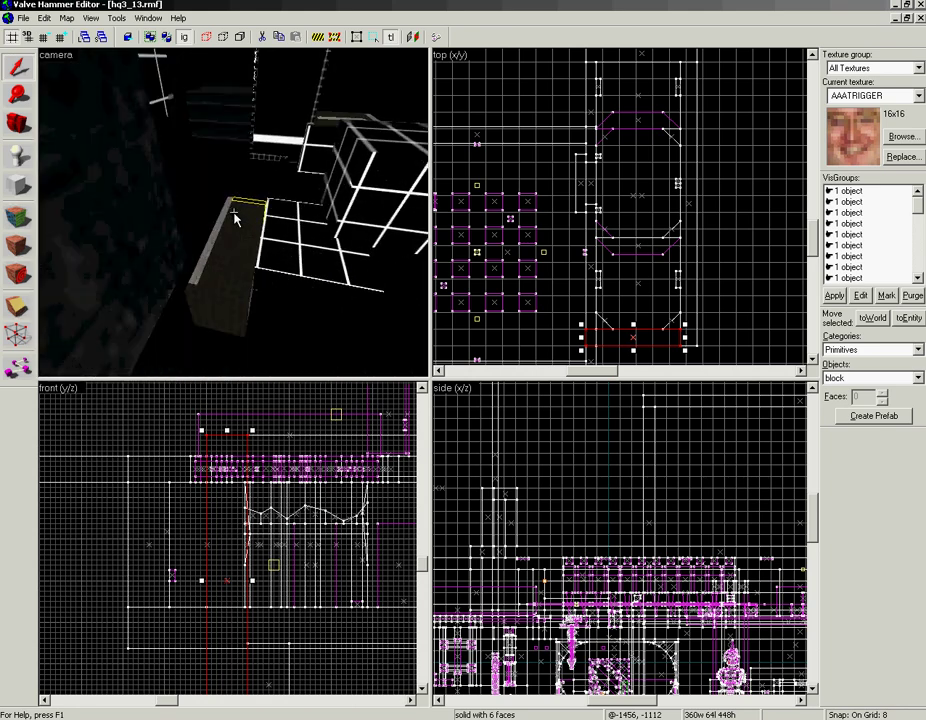
key(w)
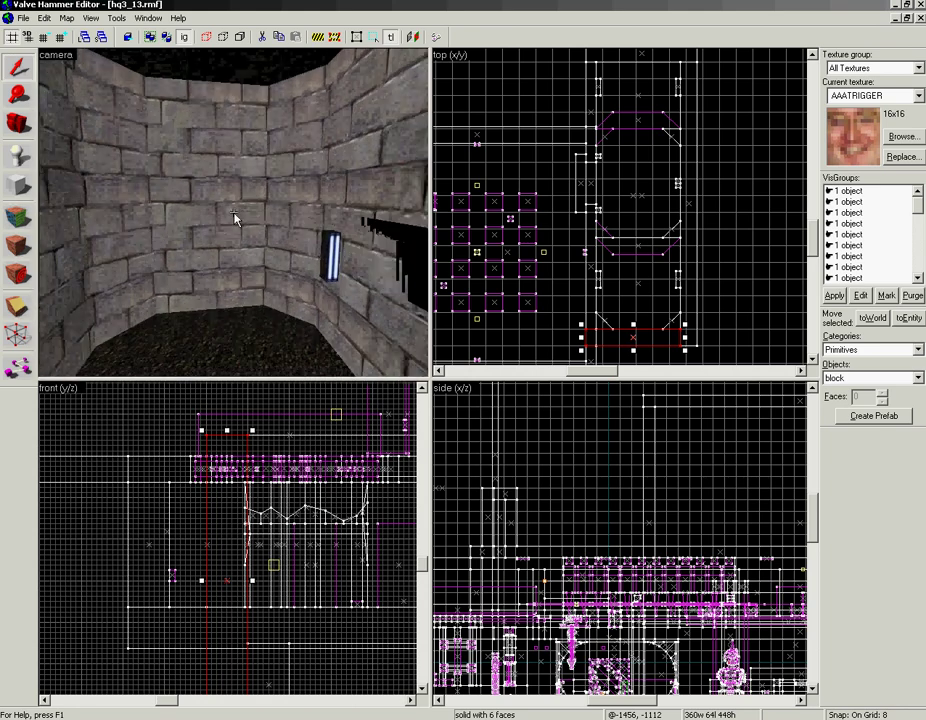
key(z)
click(13, 211)
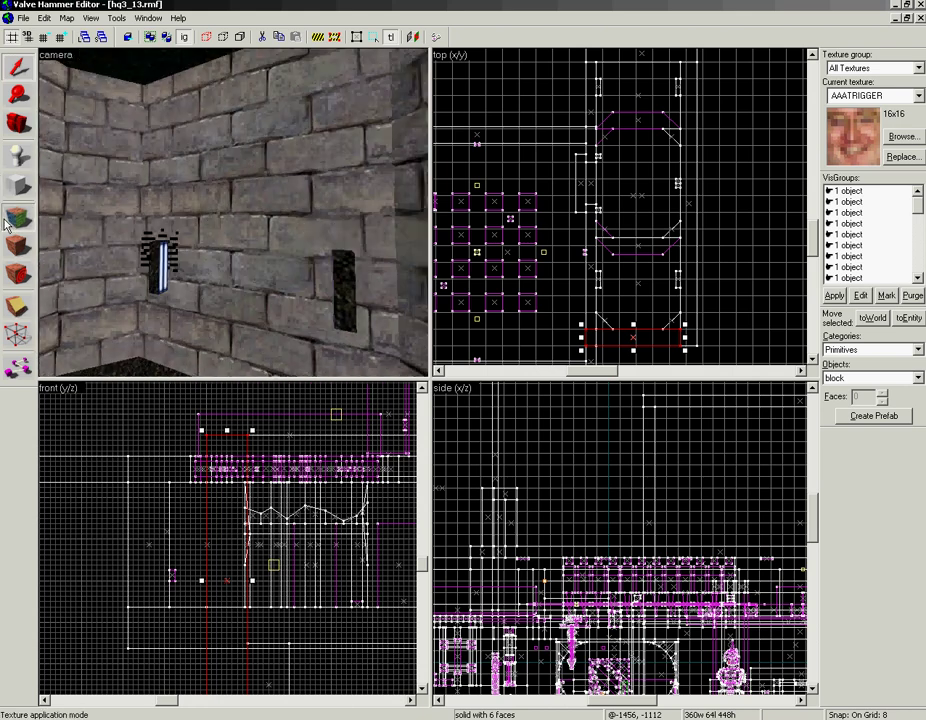
click(233, 258)
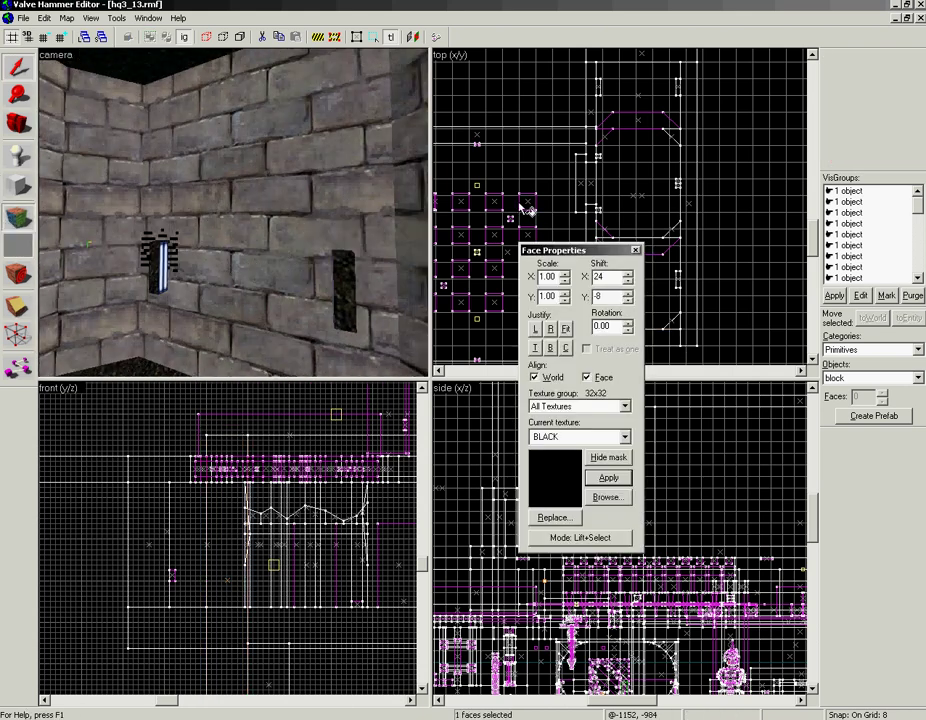
click(636, 252)
Copy the OUT_W5 brick texture from the room's wall onto the black face between the lamps
key(z)
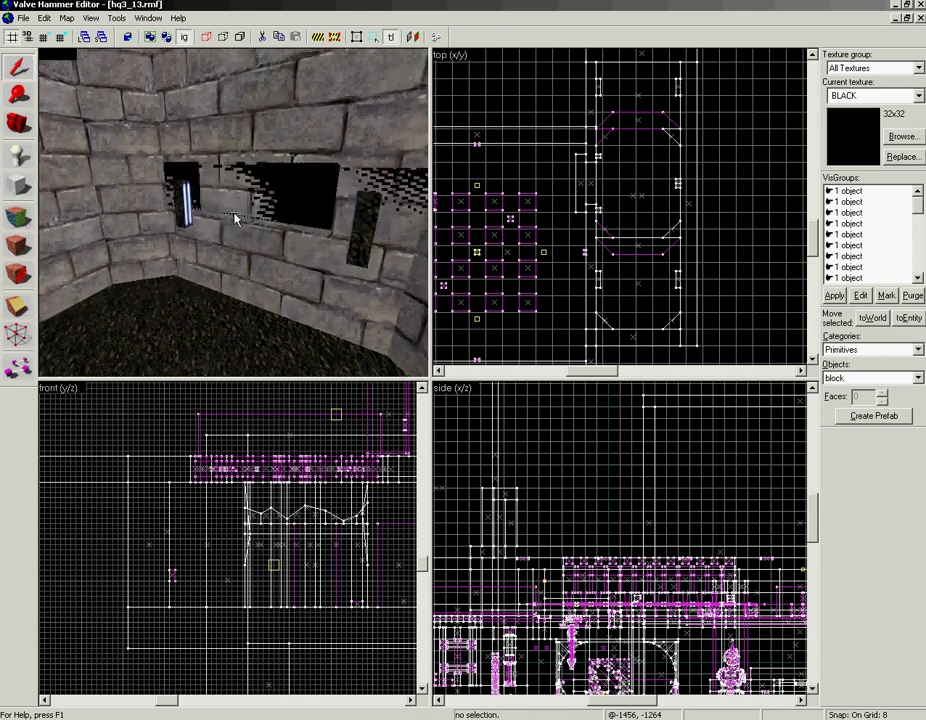
key(w)
key(z)
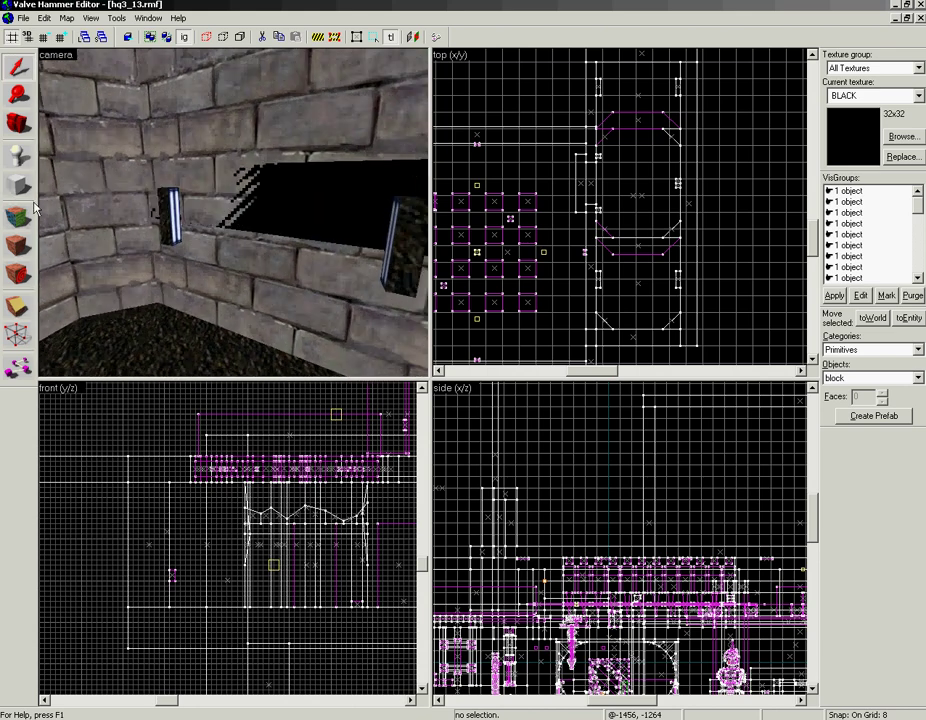
click(18, 215)
click(320, 263)
right_click(317, 222)
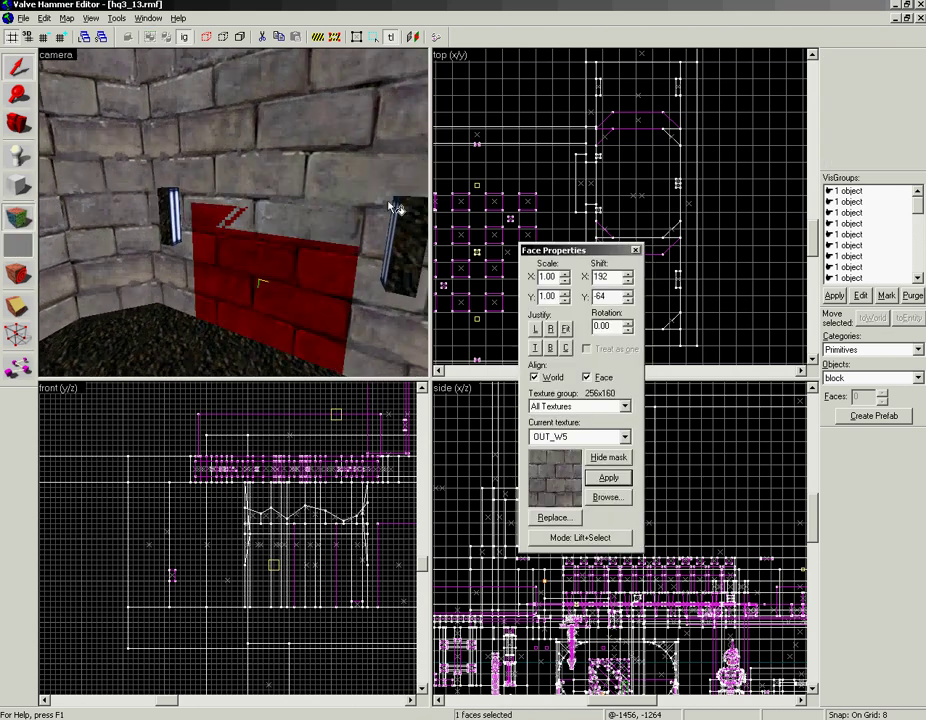
click(636, 250)
Trim the adjoining 960-unit-long, 64-unit-high block from its east side to 872 units wide, flush with the room's outer wall
click(410, 182)
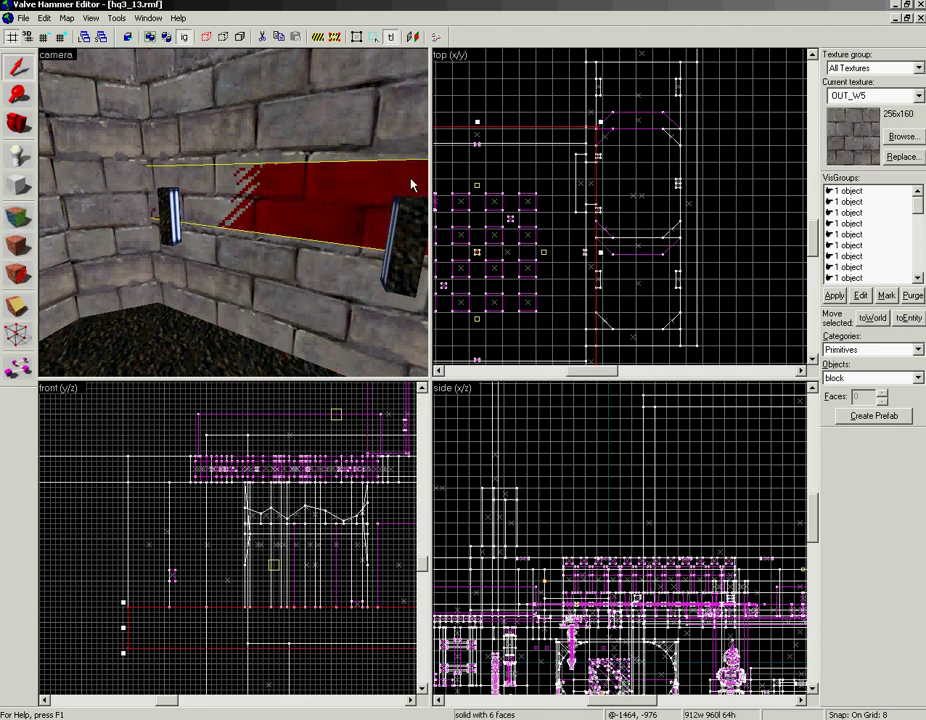
click(265, 140)
key(z)
key(s)
key(z)
click(308, 277)
click(249, 273)
click(249, 260)
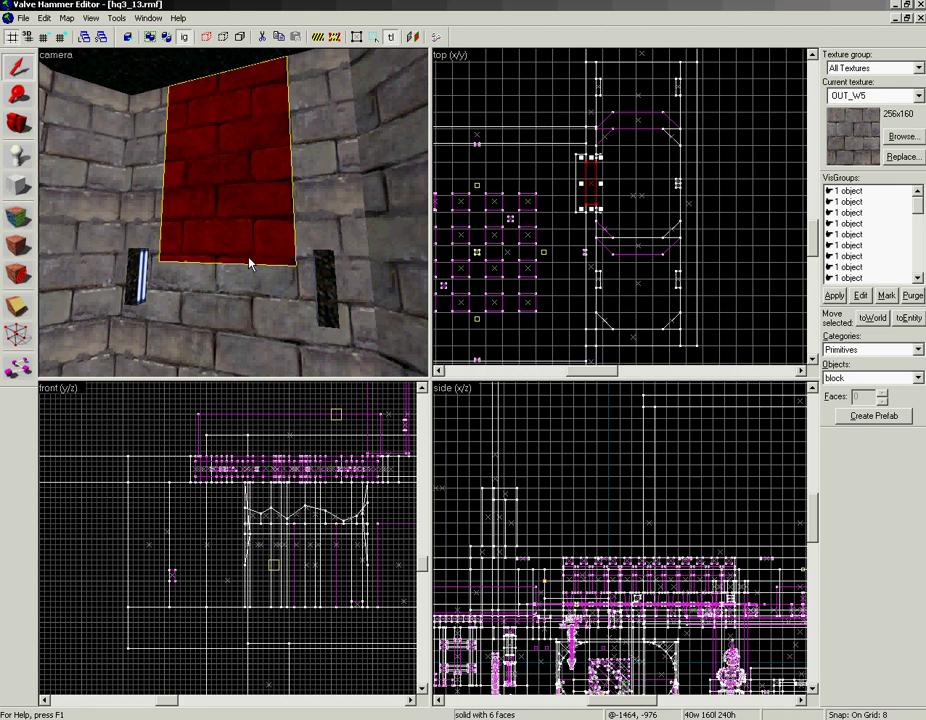
click(296, 252)
drag(602, 256, 564, 165)
scroll(636, 226, up, 1)
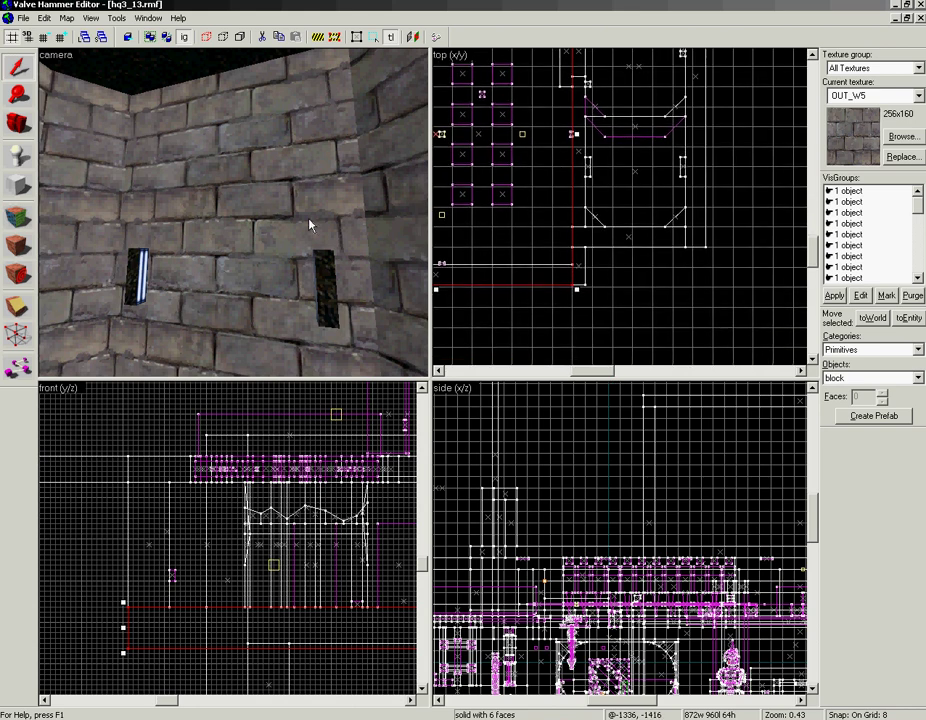
Extend the 40-unit-wide, 120-unit-long corner wall piece down to the lower face of the trimmed block and clear the selection
key(z)
key(w)
key(w)
key(z)
click(231, 208)
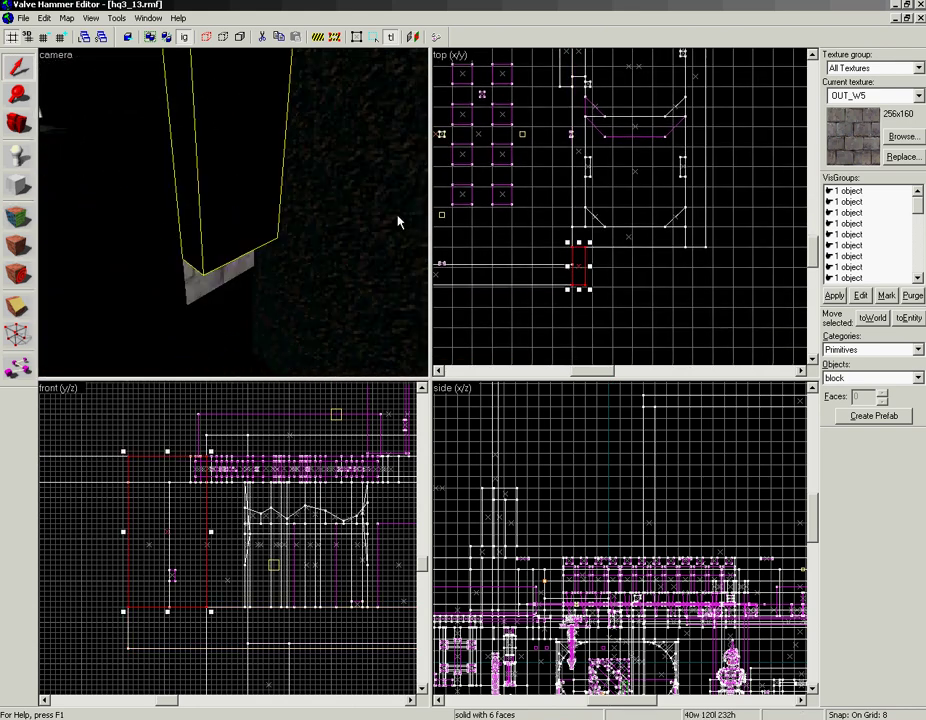
drag(166, 612, 167, 650)
click(620, 301)
Examine the filled opening between the two lamps by selecting its filler block and the long wall pieces beside it
key(z)
key(w)
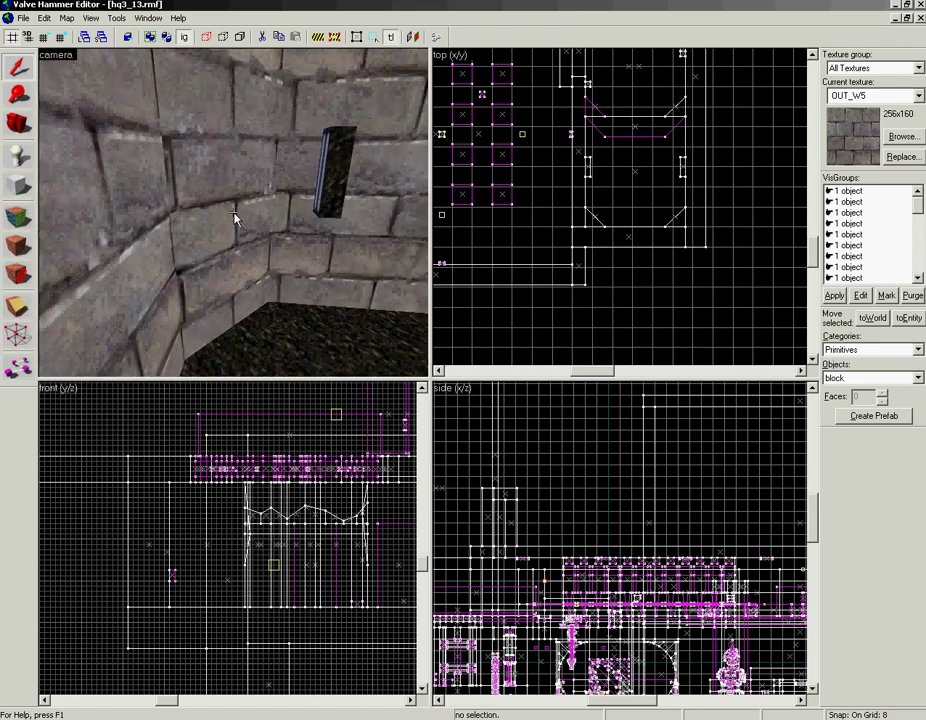
key(d)
key(z)
click(231, 208)
click(235, 269)
click(232, 237)
click(231, 252)
click(171, 167)
click(300, 200)
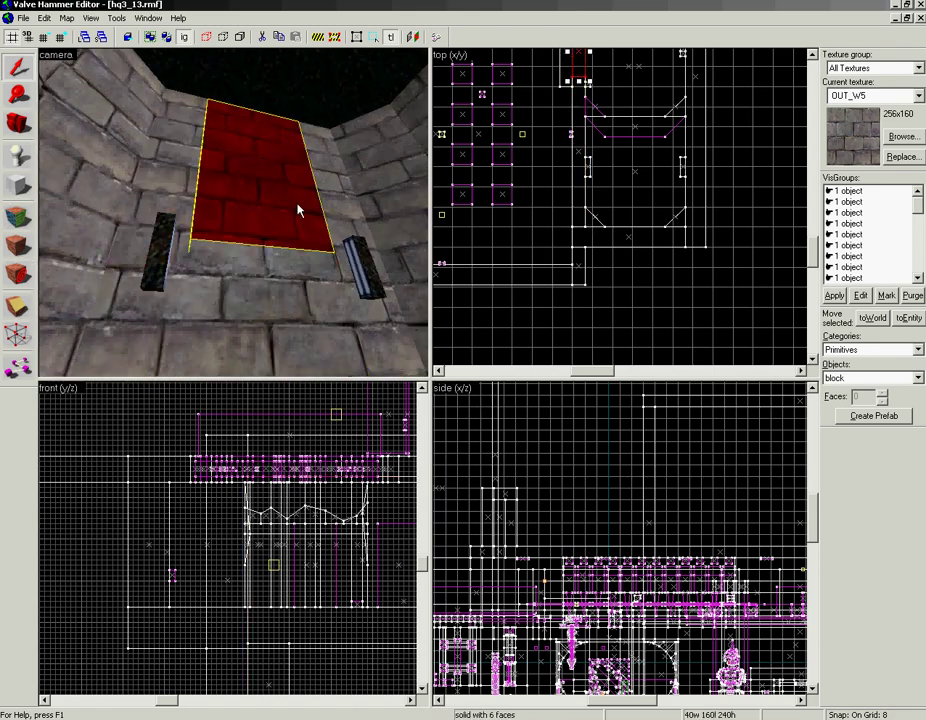
click(338, 208)
key(z)
key(d)
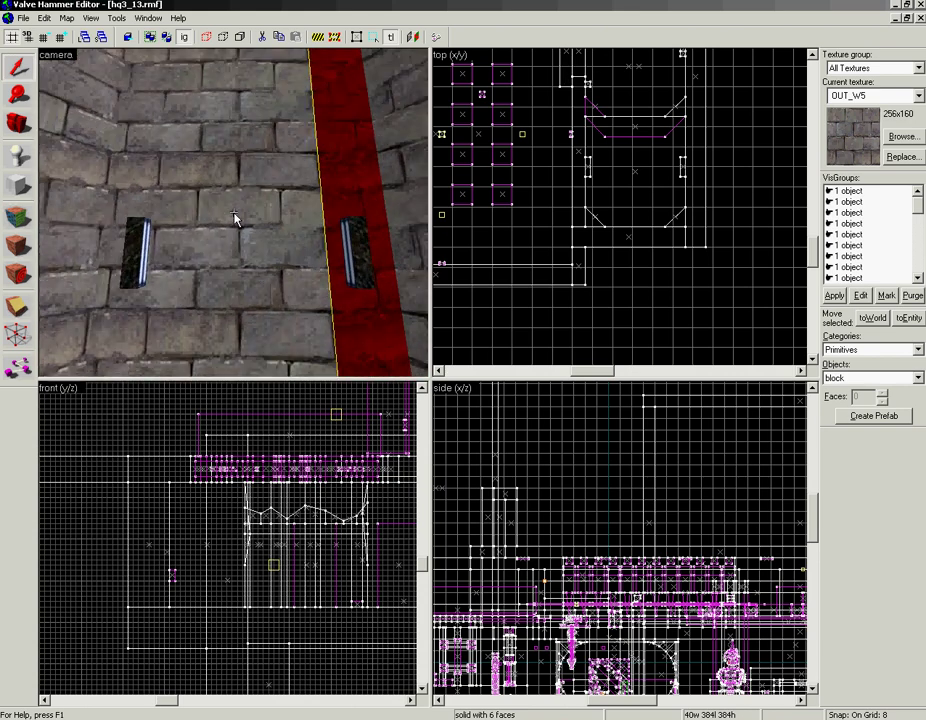
key(z)
click(234, 176)
click(146, 157)
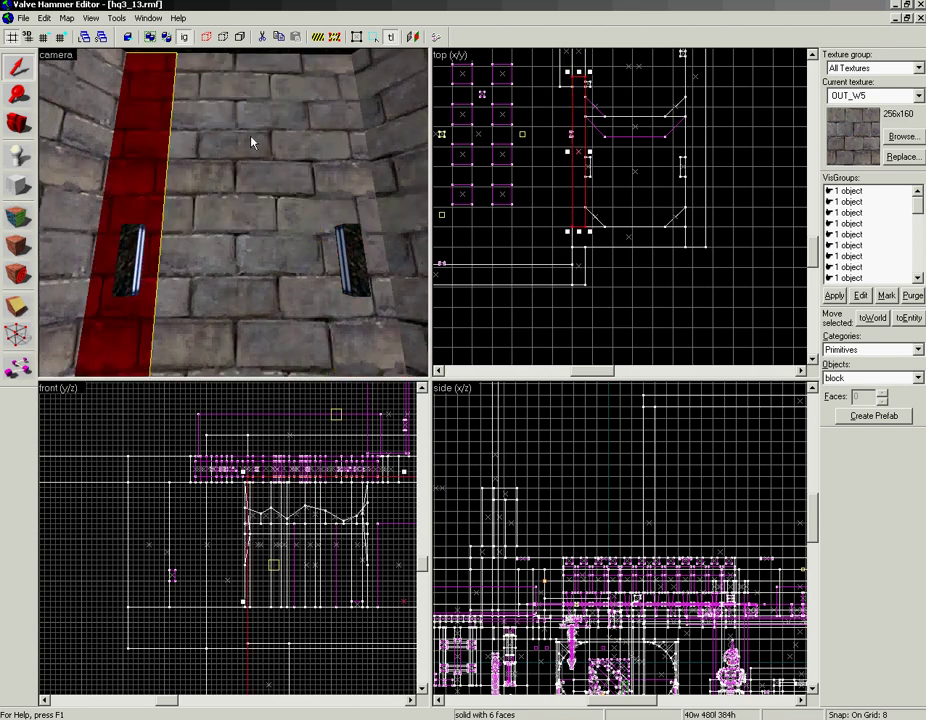
click(262, 137)
Compare the 240-unit-high filler block and its 384- and 480-unit-long neighbours with their outlines in the top view
key(z)
key(z)
mouse_move(508, 196)
mouse_down()
mouse_move(557, 364)
mouse_move(527, 294)
mouse_move(531, 269)
mouse_up()
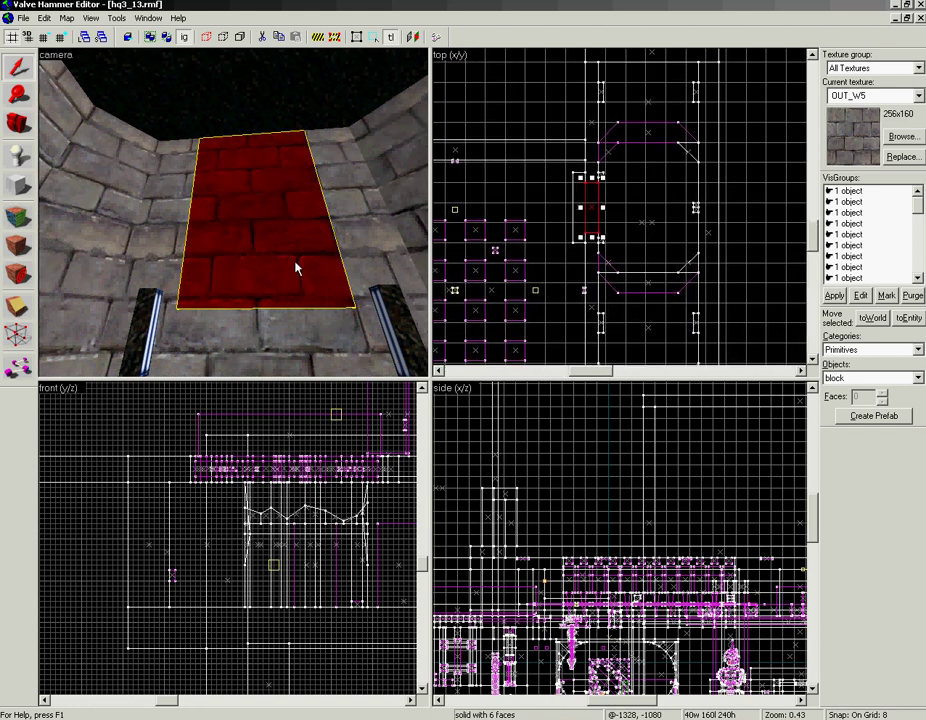
click(174, 212)
click(217, 218)
click(350, 219)
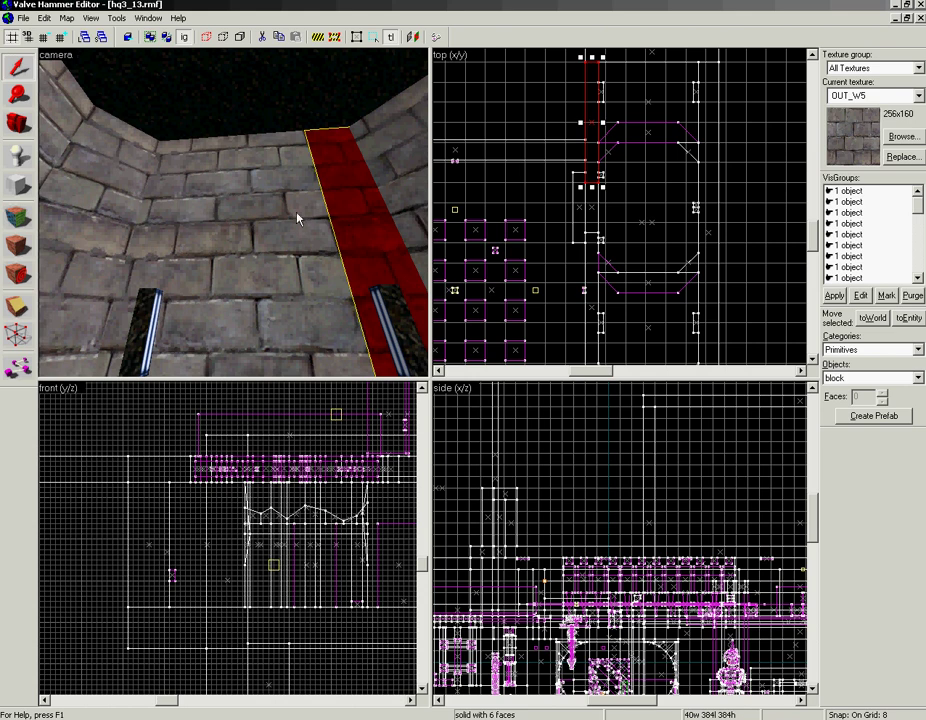
click(182, 221)
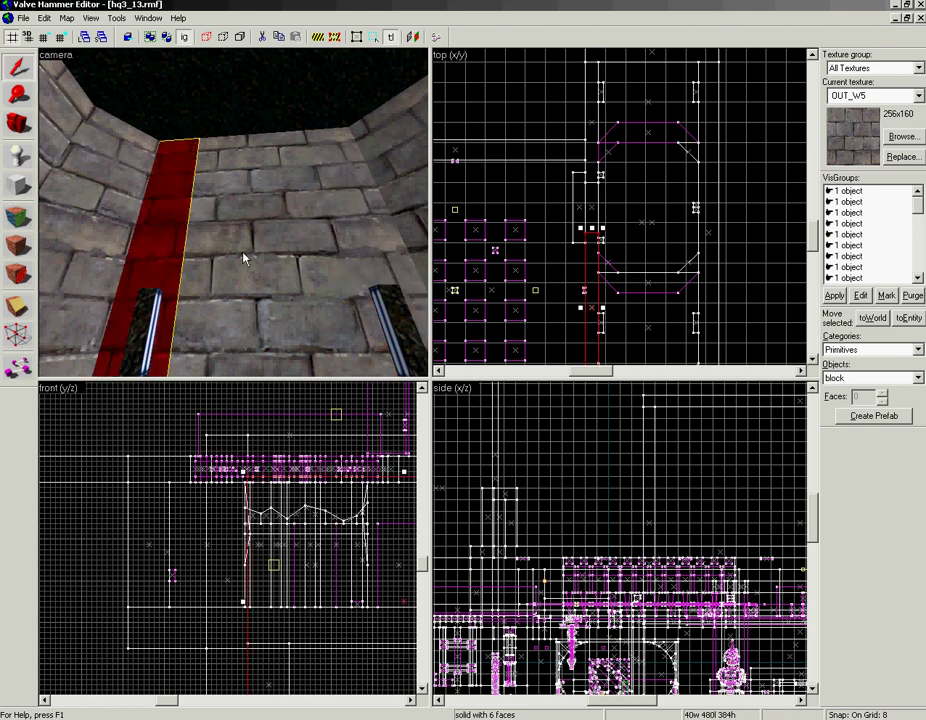
Try to shorten the 480-unit-long wall piece at its north end and stretch the 240-unit-high filler block south to meet it
scroll(562, 244, up, 3)
drag(628, 260, 557, 284)
scroll(482, 213, up, 3)
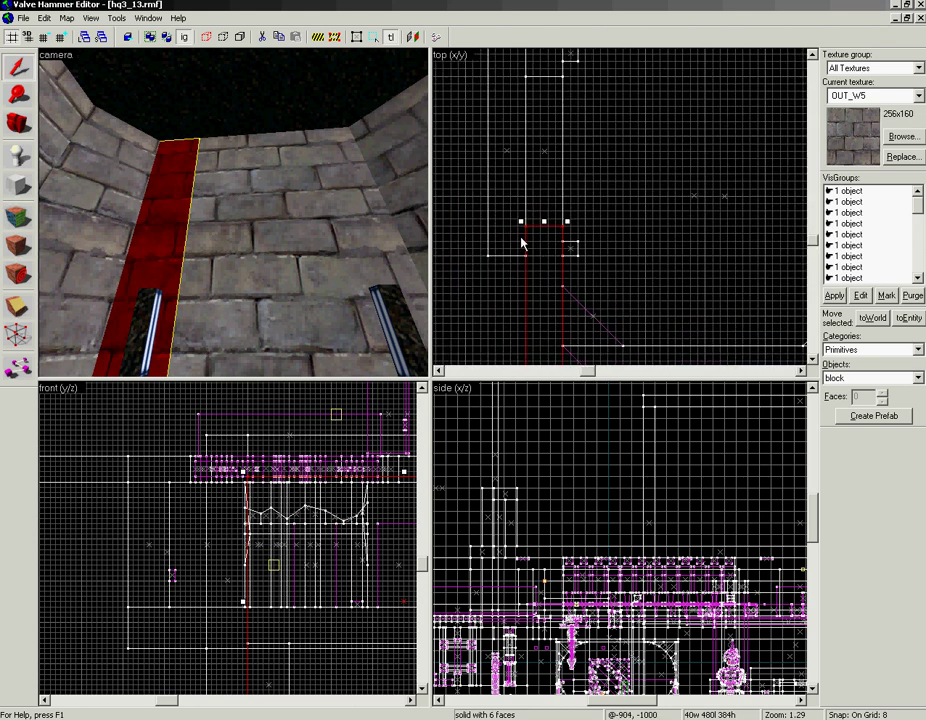
drag(544, 225, 543, 268)
click(240, 257)
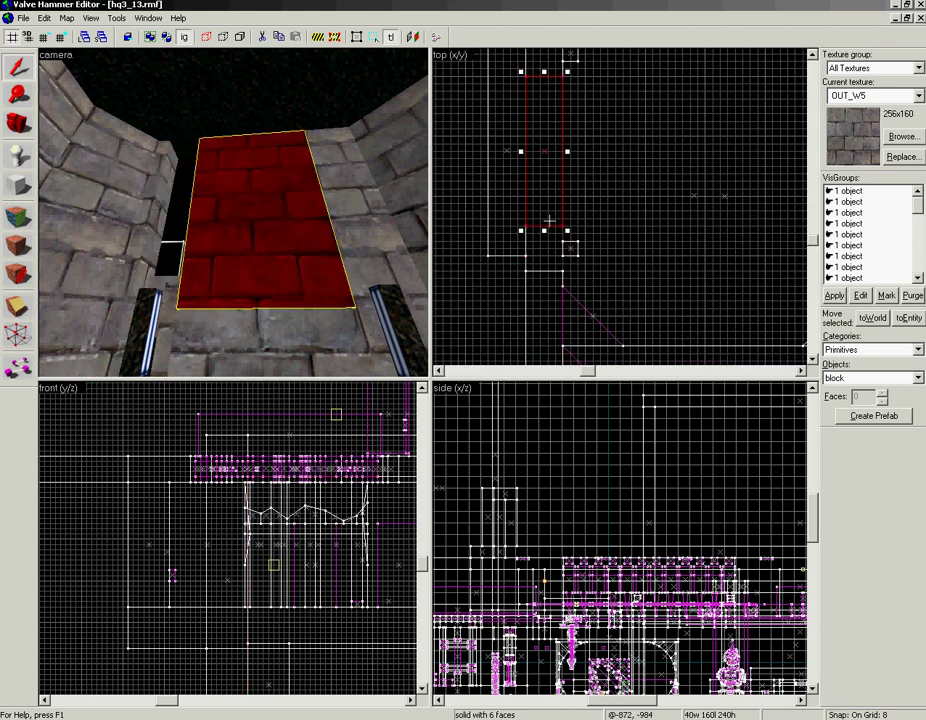
drag(544, 231, 544, 272)
Try to stretch the lower 144-unit-high filler block south to meet the shortened wall piece
key(z)
key(w)
key(z)
click(268, 212)
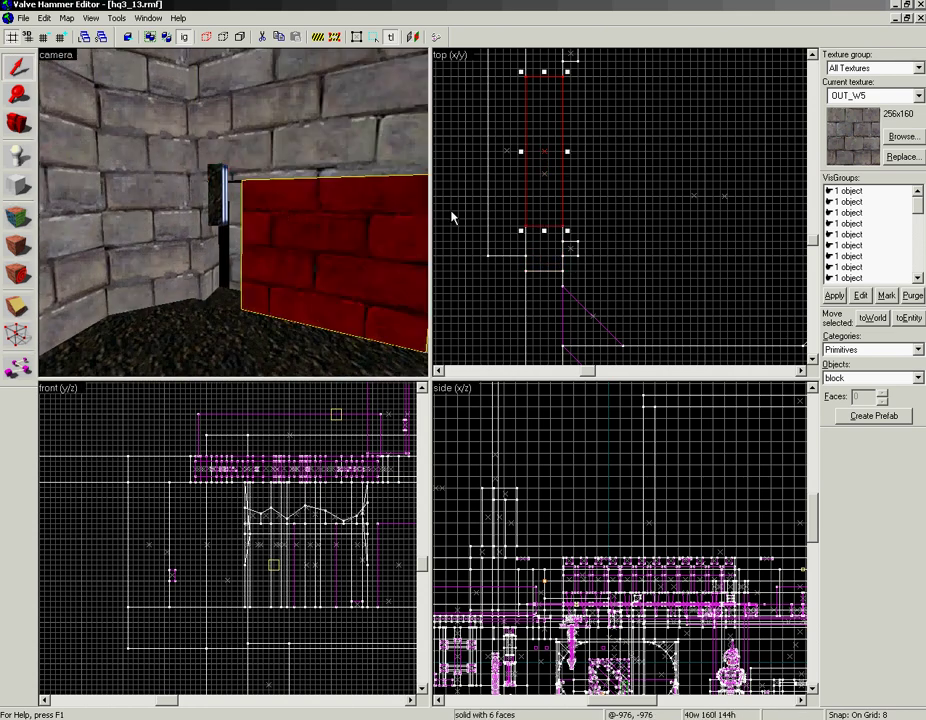
drag(545, 235, 546, 276)
Undo the three resizes of the wall piece and the two filler blocks
key(ctrl+z)
key(ctrl+z)
key(ctrl+z)
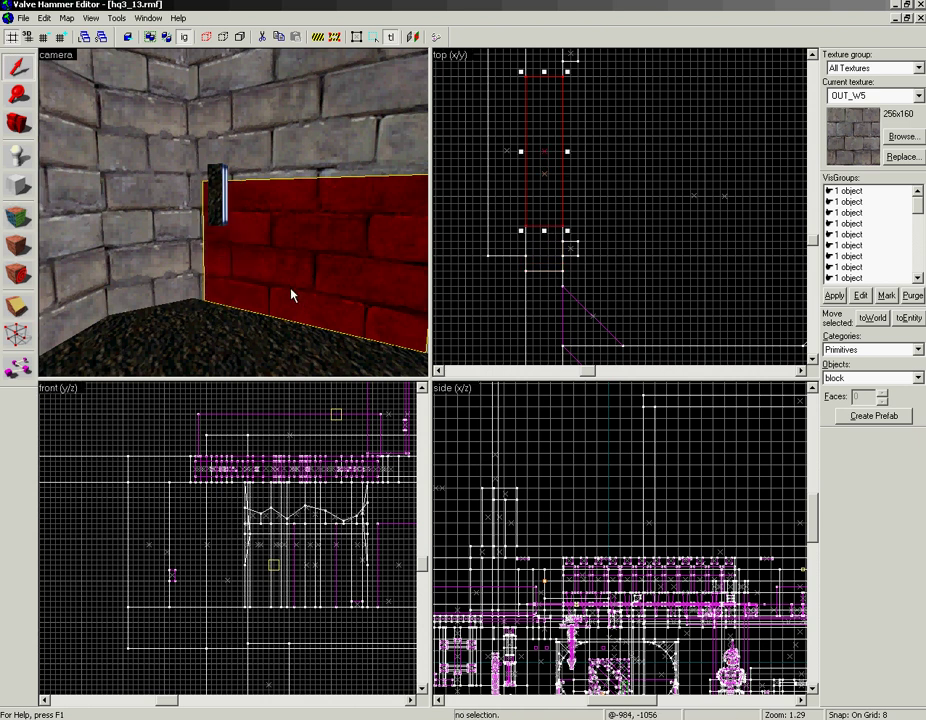
Examine the upper filler block and the adjoining 480-unit-long wall piece in the 3D, front and side views
click(300, 95)
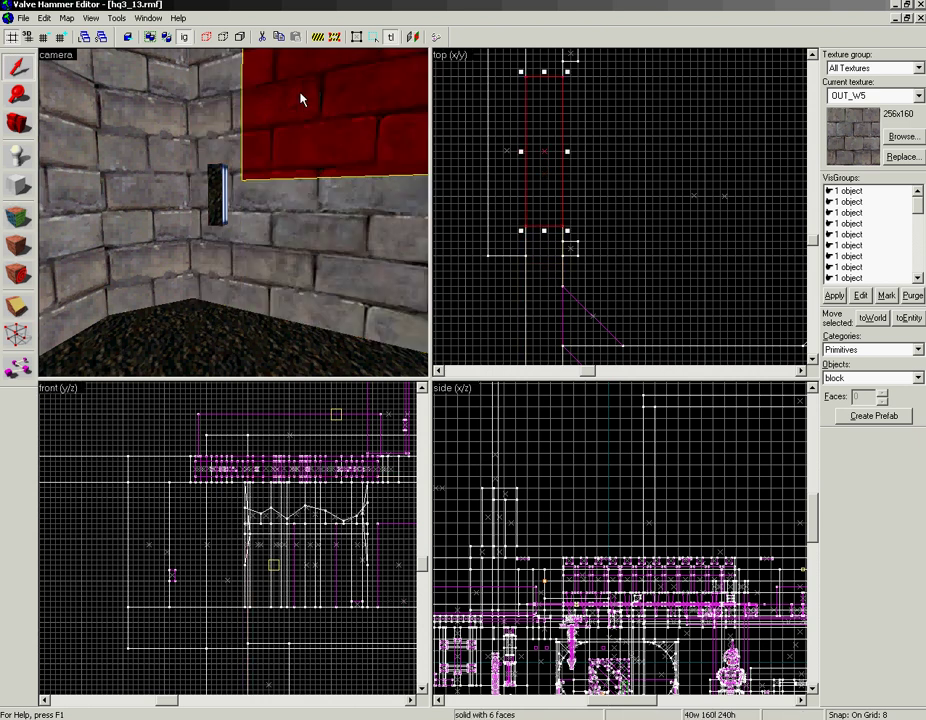
key(z)
click(196, 208)
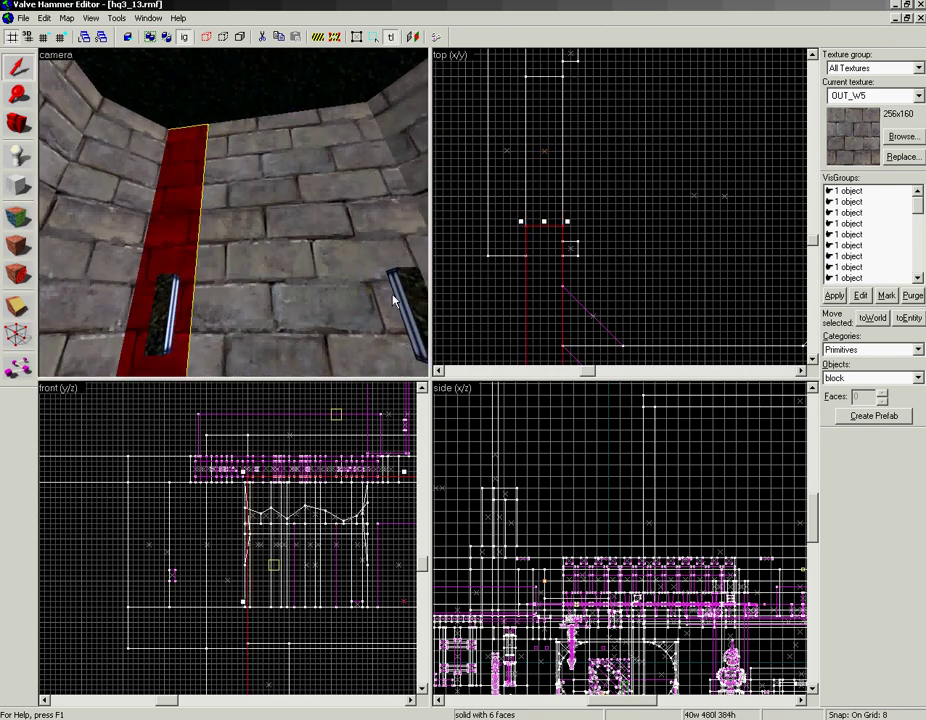
drag(277, 570, 132, 537)
click(241, 165)
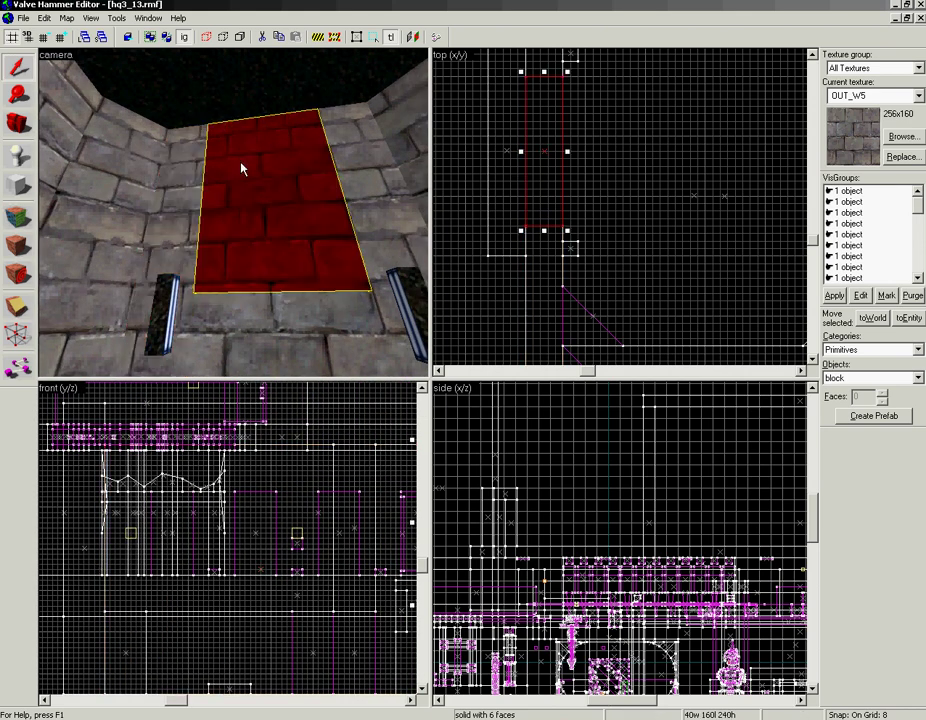
scroll(591, 549, down, 1)
mouse_move(598, 607)
mouse_down()
mouse_move(550, 450)
mouse_move(532, 443)
mouse_move(769, 491)
mouse_up()
scroll(662, 630, up, 9)
drag(685, 615, 612, 531)
drag(226, 188, 232, 272)
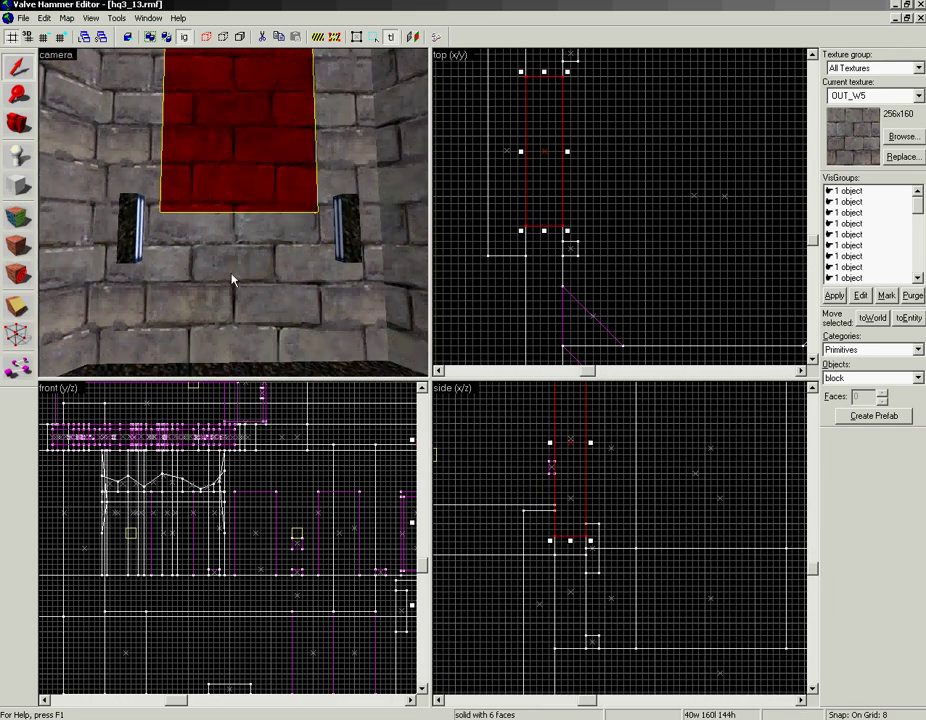
Turn group selection back on and select the whole fitted room as one group
click(233, 268)
key(Escape)
click(234, 267)
Examine the selected room's walls and interior in the 3D view, moving close to the surfaces and back
key(z)
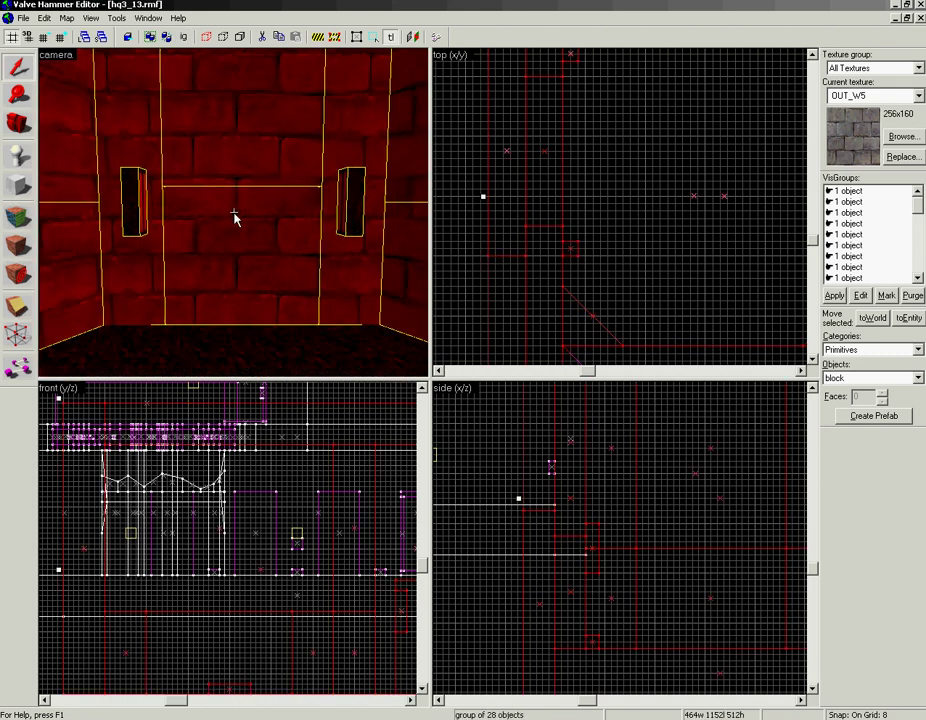
key(w)
key(s)
key(w)
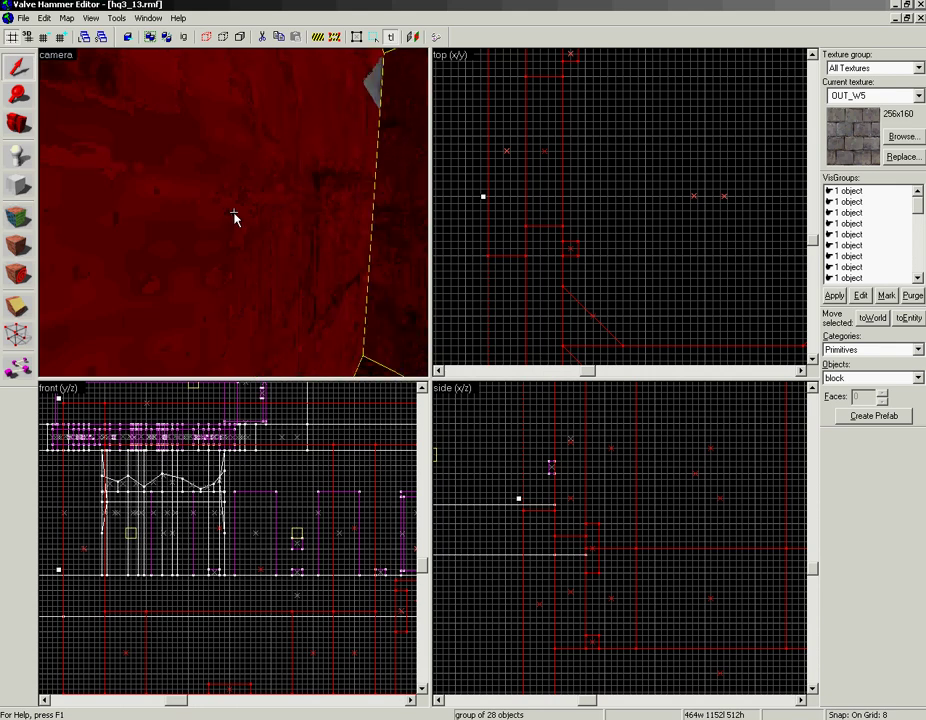
key(s)
key(s)
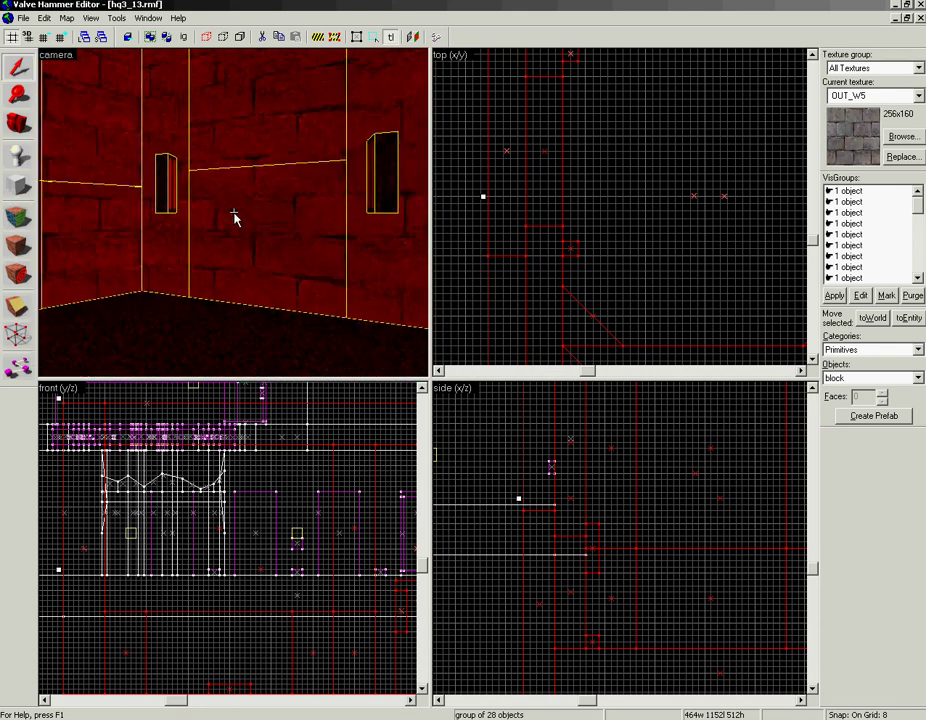
Turn off group selection and select the 160-unit-long upper filler block between the two wall openings
key(z)
key(ctrl+w)
click(272, 128)
key(z)
key(z)
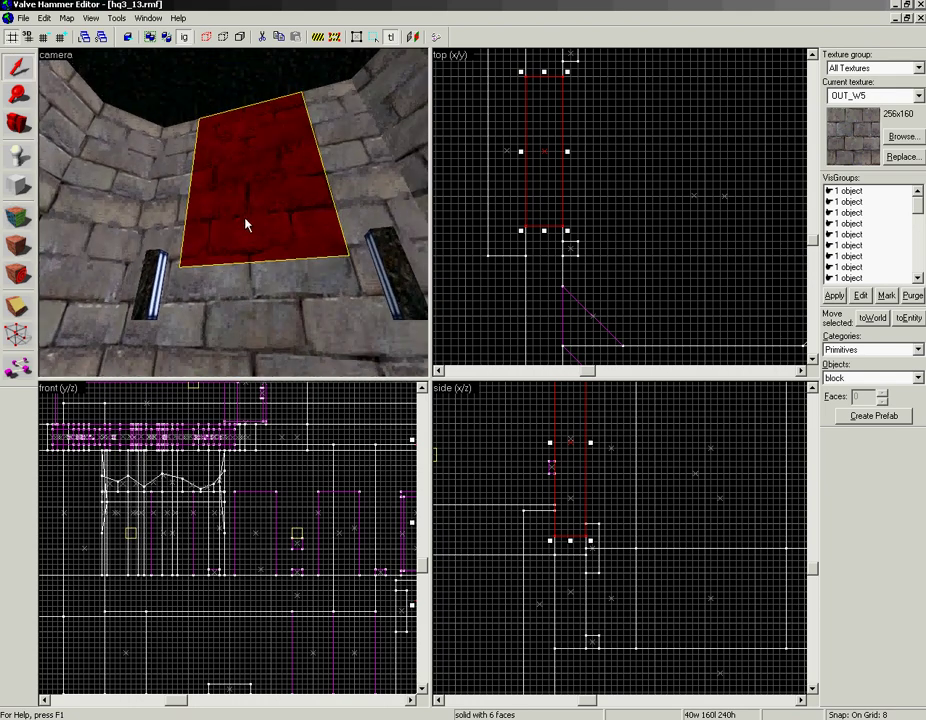
mouse_move(601, 494)
mouse_down()
mouse_move(750, 625)
mouse_move(694, 573)
mouse_move(641, 547)
mouse_up()
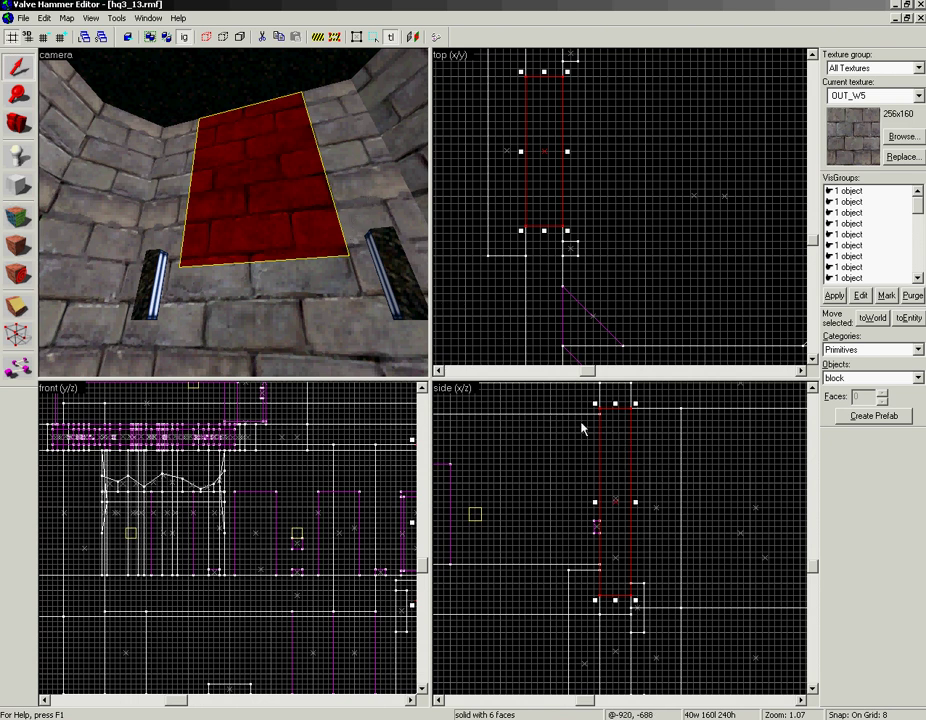
Split the 480-unit-long wall piece horizontally, level with the lower edge of the upper filler block
click(341, 190)
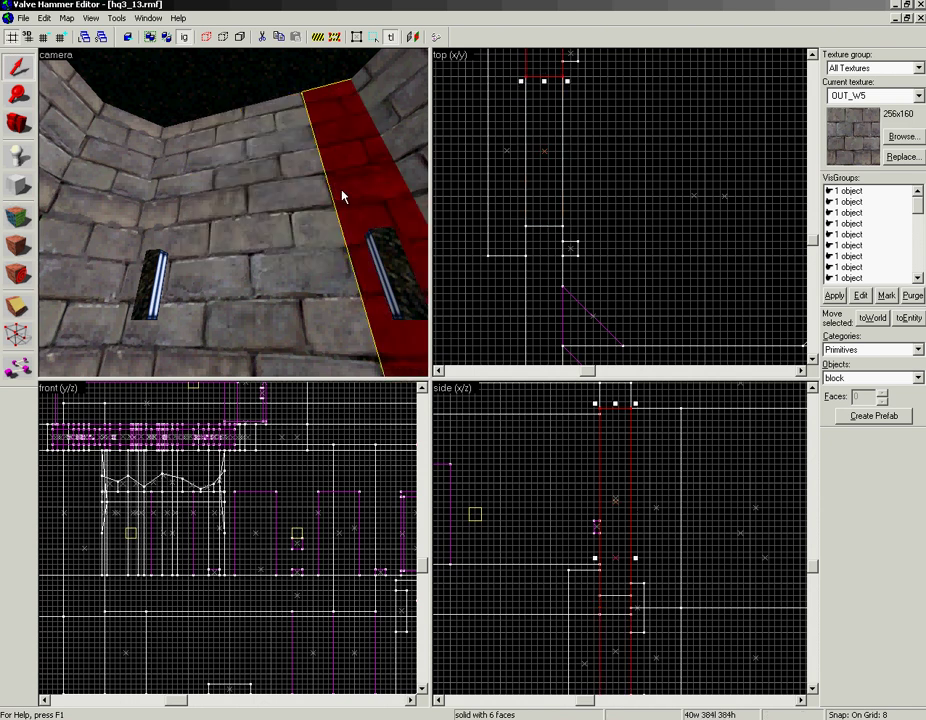
click(180, 174)
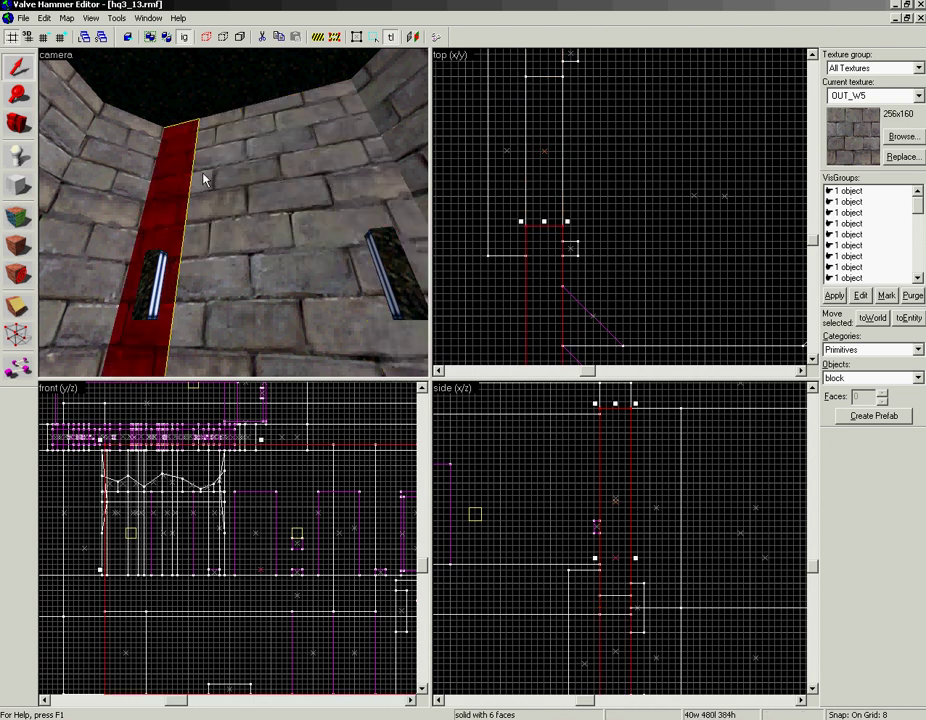
key(shift+b)
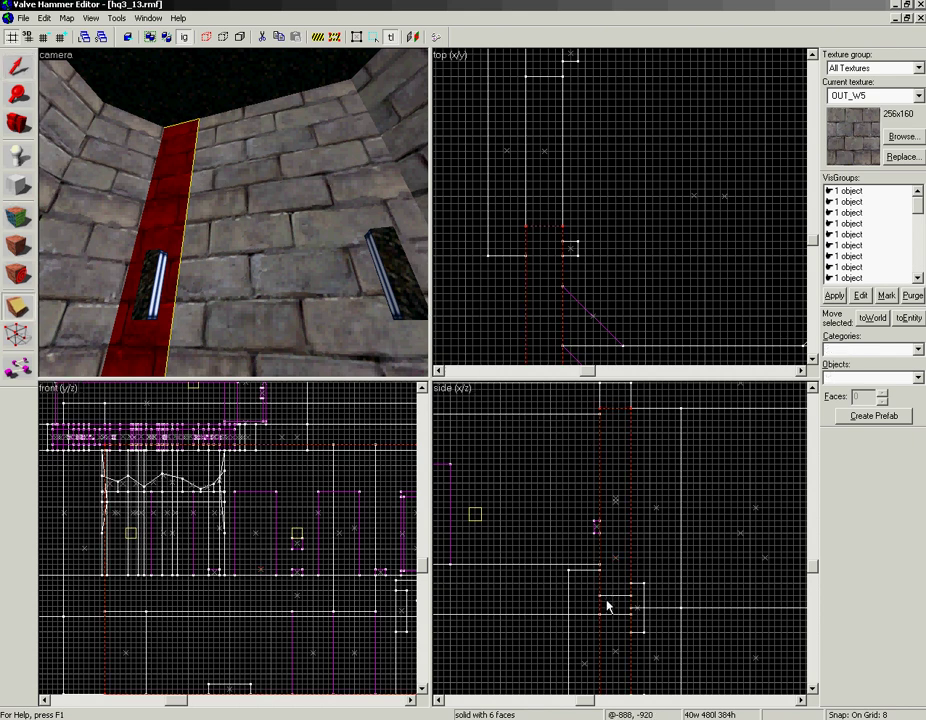
key(shift+s)
click(233, 229)
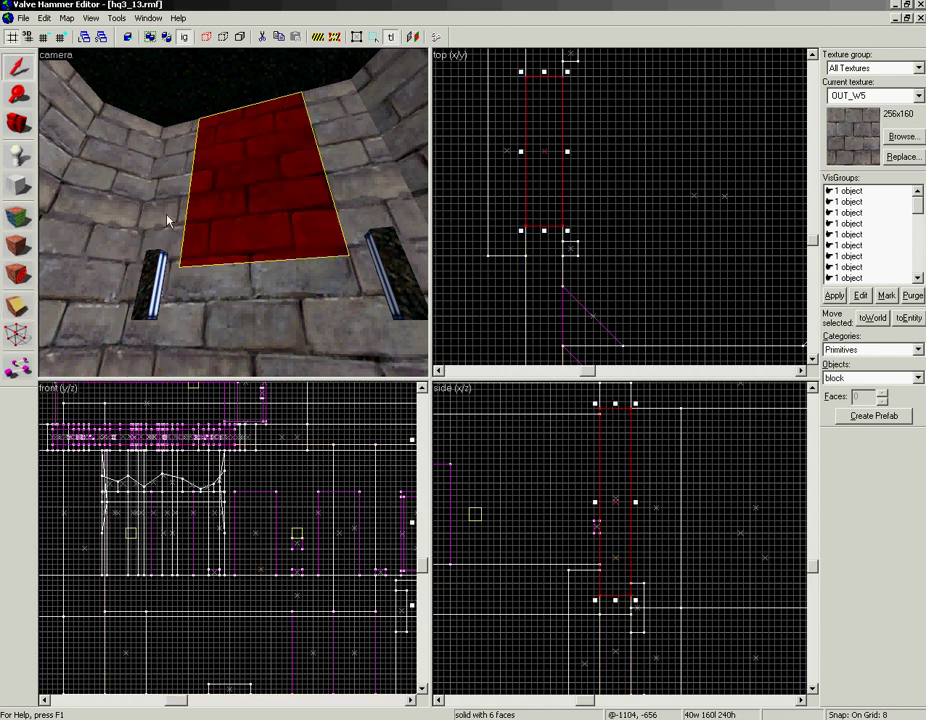
click(168, 221)
key(shift+x)
drag(593, 595, 612, 598)
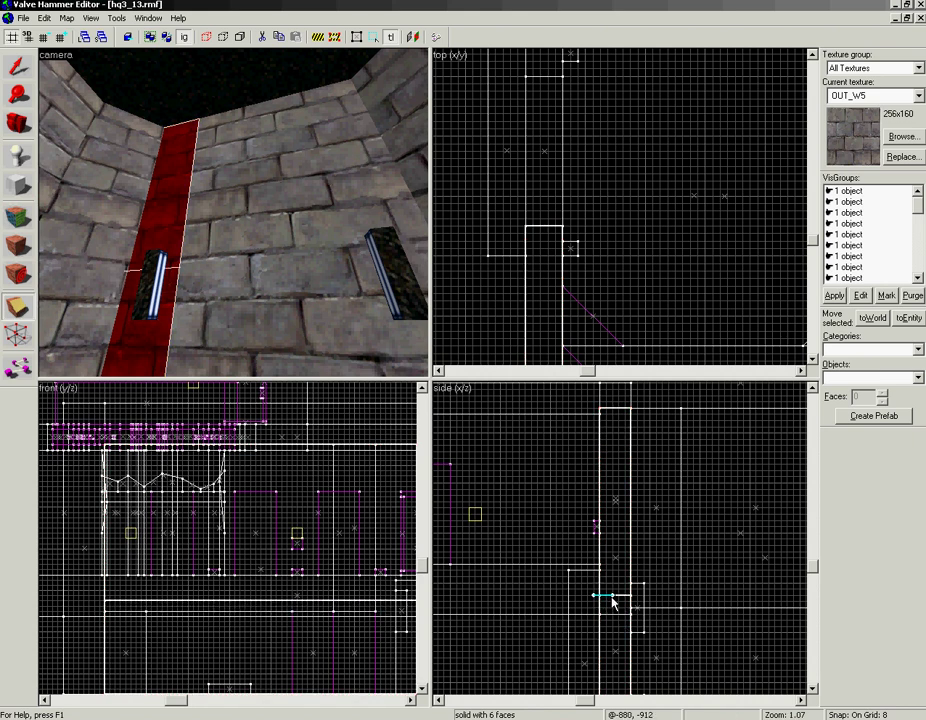
key(Return)
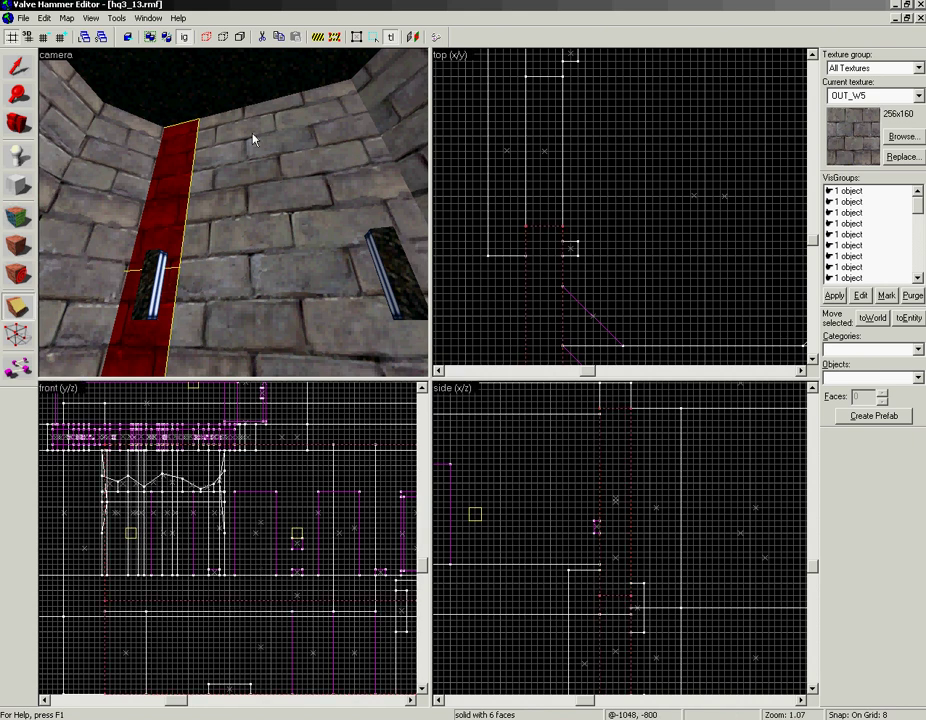
Stretch the upper filler block south to a length of 192 units
key(shift+s)
click(249, 200)
click(166, 193)
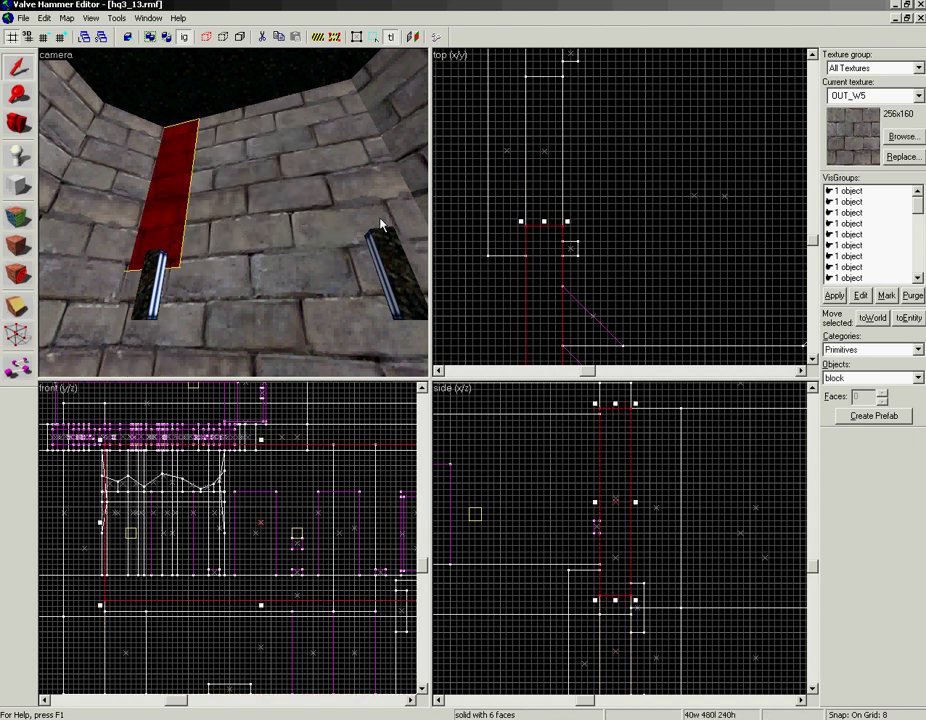
click(238, 178)
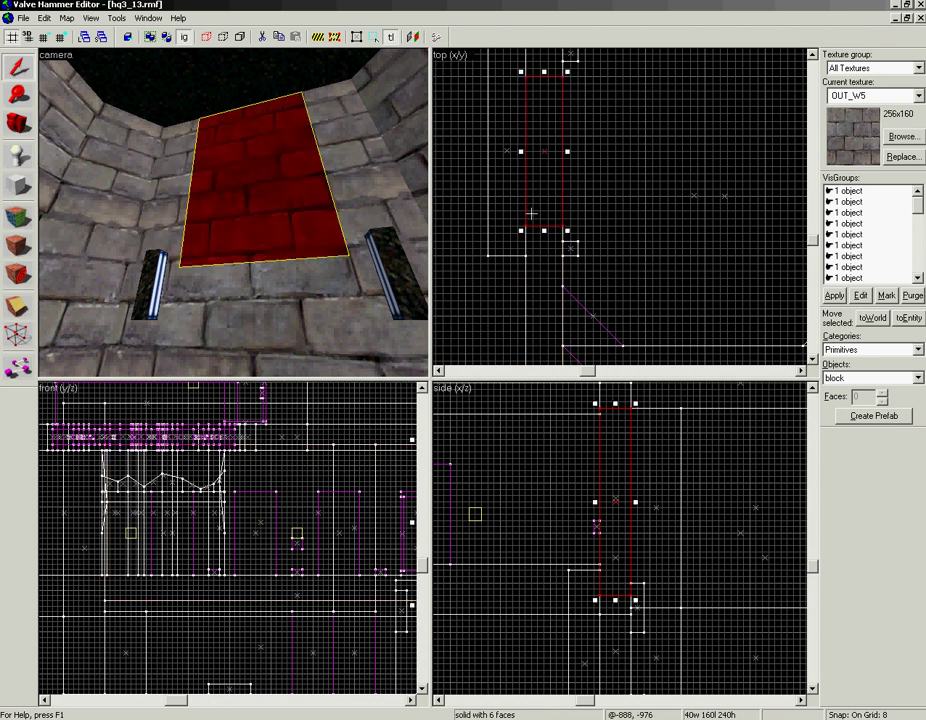
drag(543, 231, 543, 256)
Shorten the upper part of the split wall piece to 448 units so it meets the stretched filler block
click(283, 275)
click(261, 233)
click(149, 221)
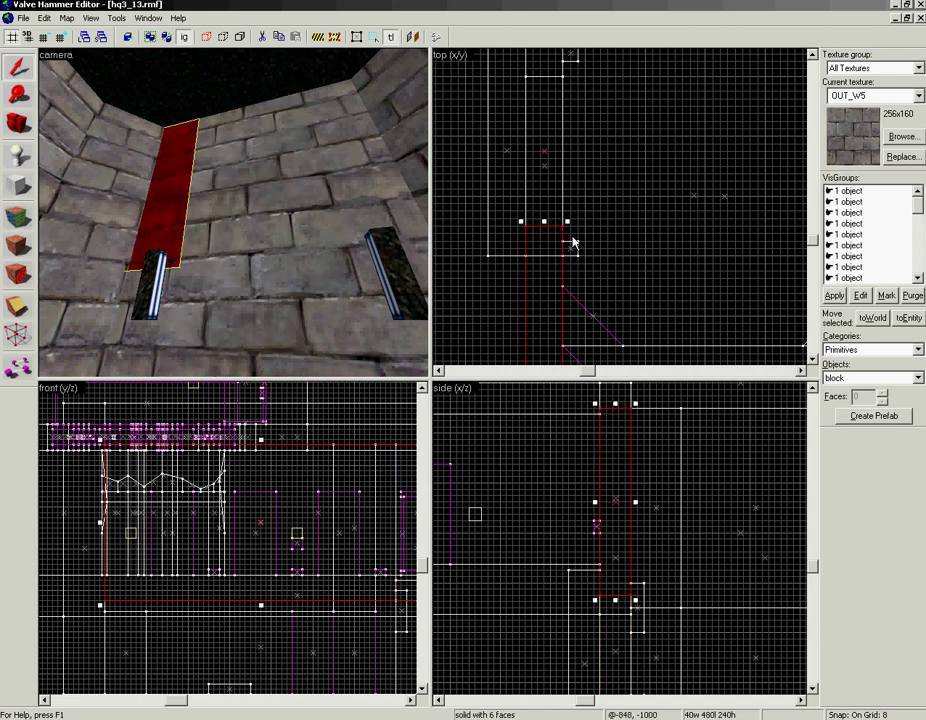
drag(543, 222, 545, 249)
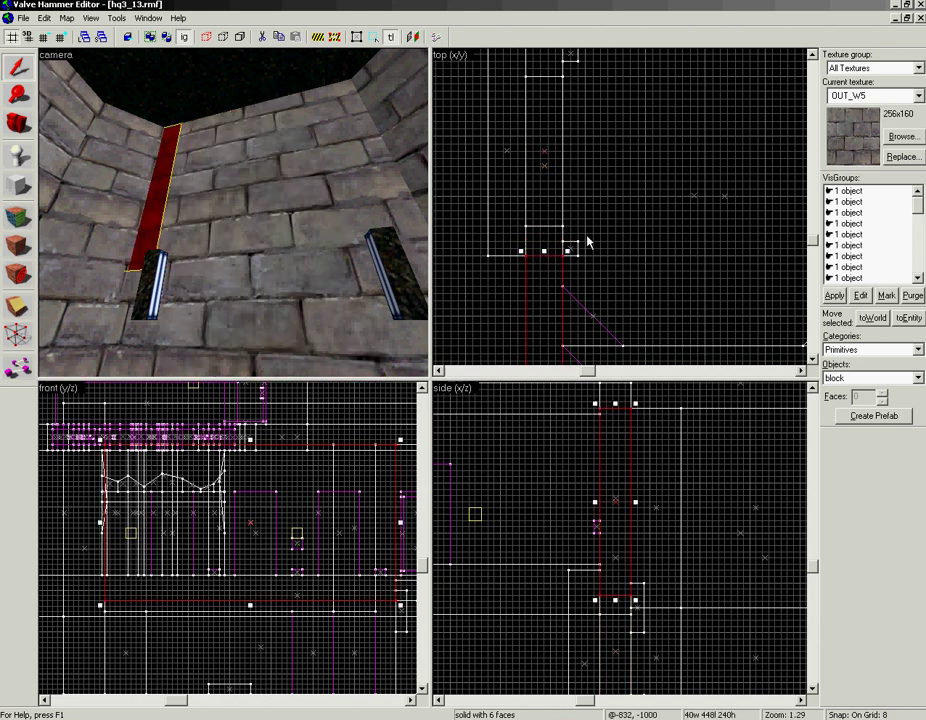
Split the 192-unit-long filler block horizontally 16 units below its top and select the 224-unit-high lower part
click(227, 183)
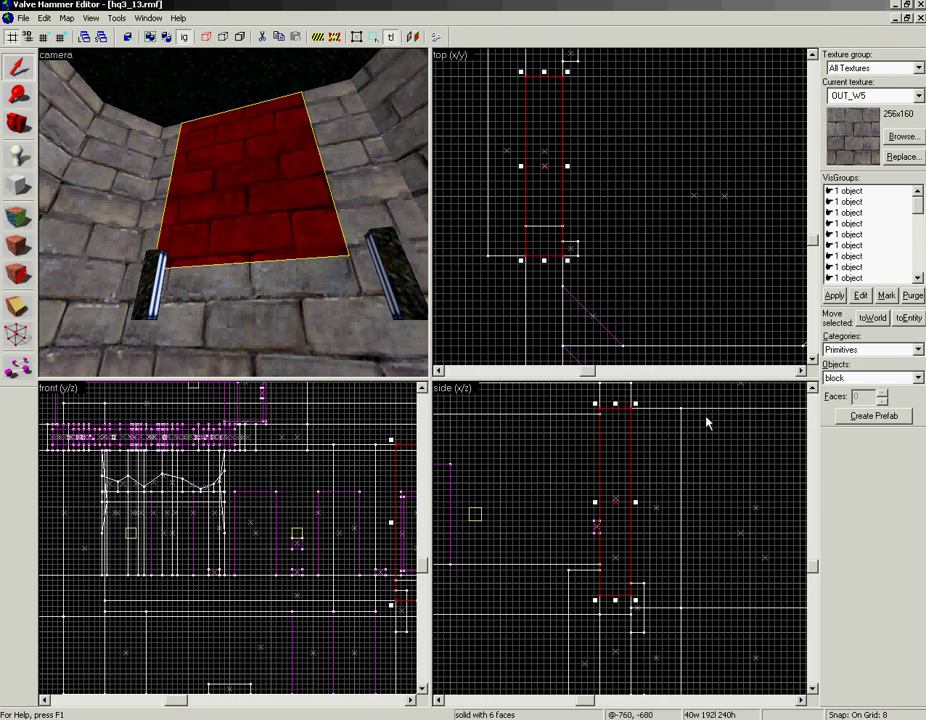
scroll(523, 240, down, 5)
drag(510, 292, 638, 278)
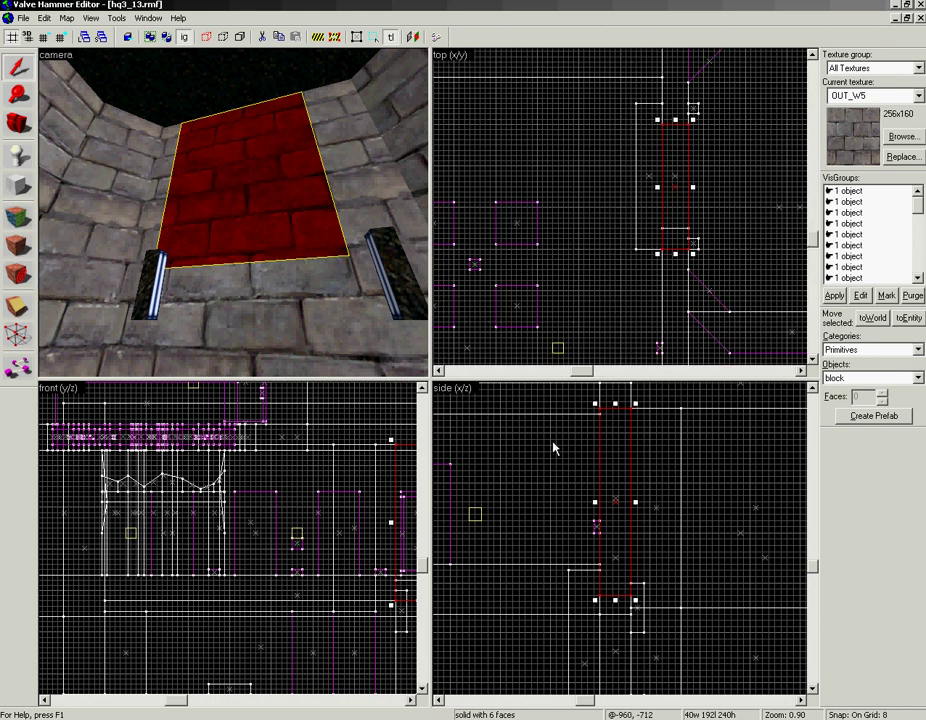
key(shift+x)
drag(595, 423, 620, 421)
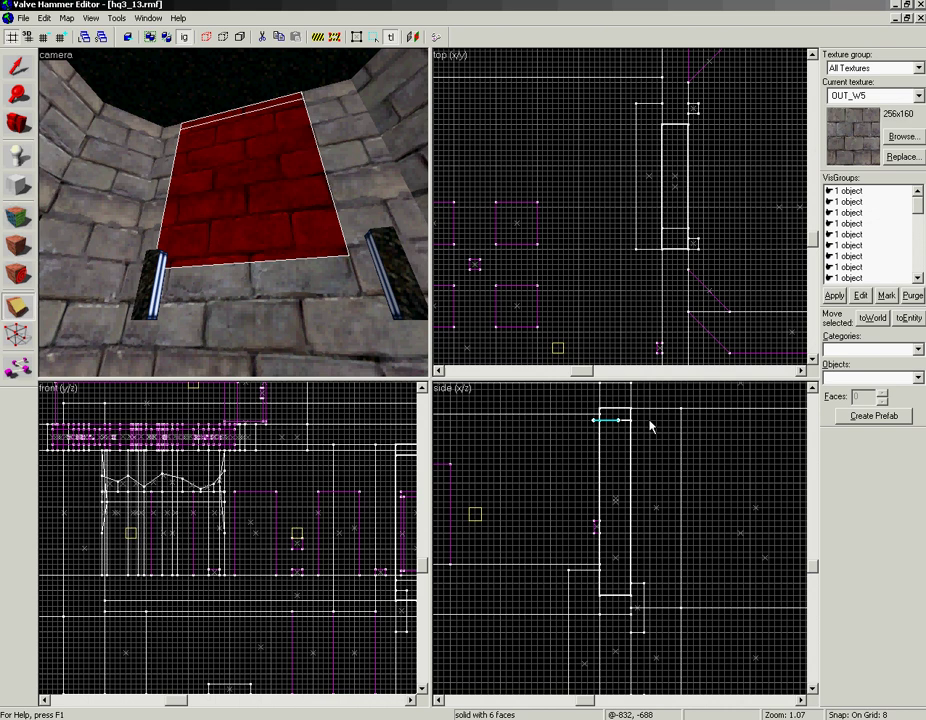
key(Return)
key(shift+s)
click(210, 174)
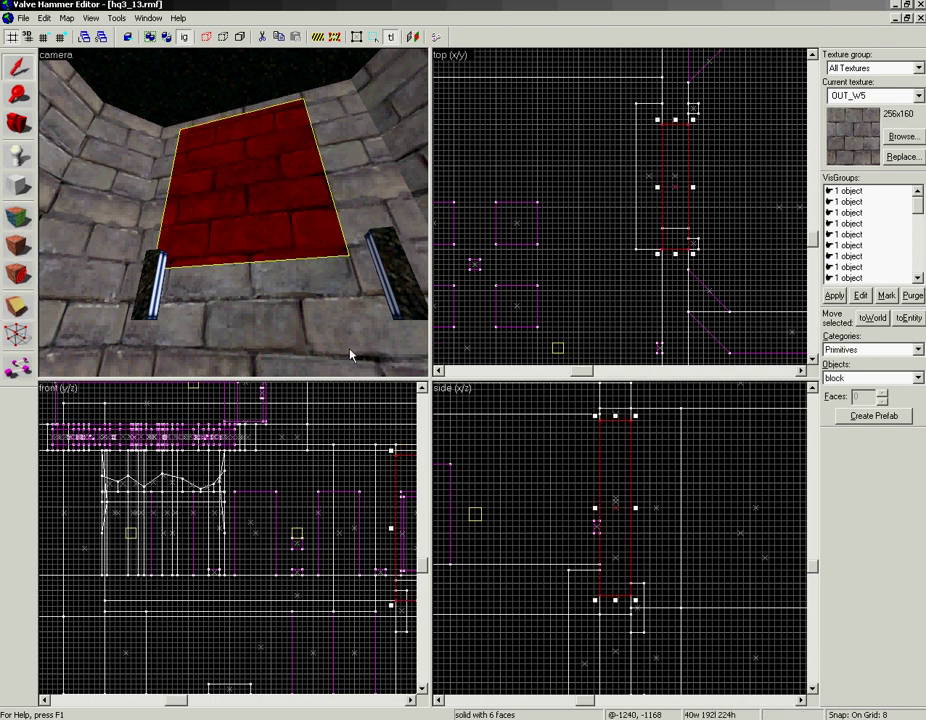
Slice the 224-unit-high block with parallel 45-degree cuts spaced about 24 units apart along its lower edge in the front view
drag(252, 517, 2, 523)
drag(139, 570, 139, 533)
scroll(134, 535, up, 2)
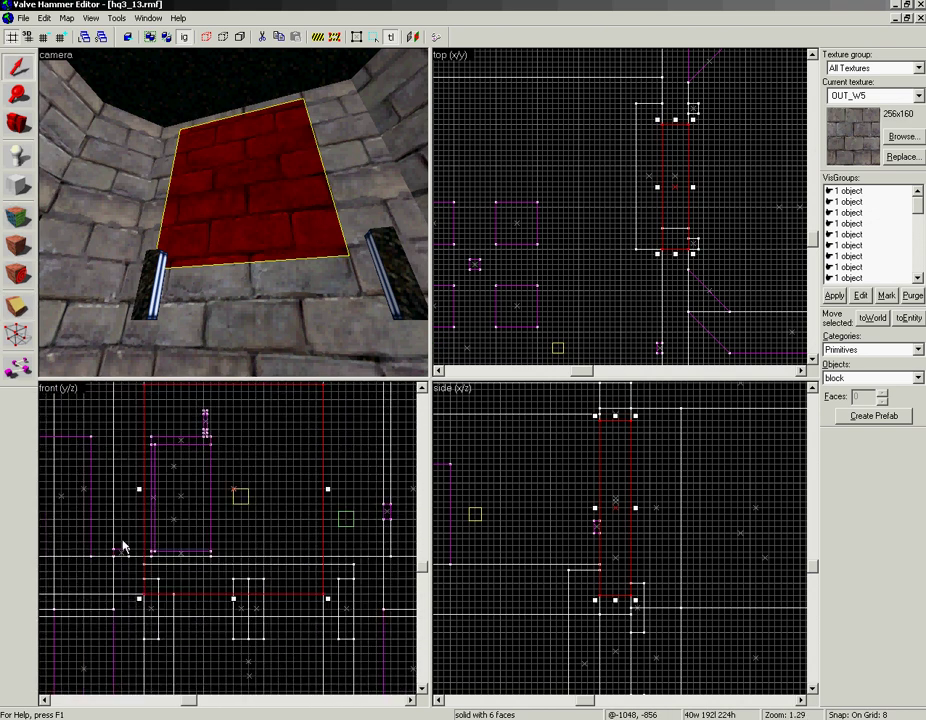
key(shift+x)
drag(145, 594, 310, 582)
key(Return)
key(Return)
key(Return)
key(Return)
key(Return)
key(Return)
key(Return)
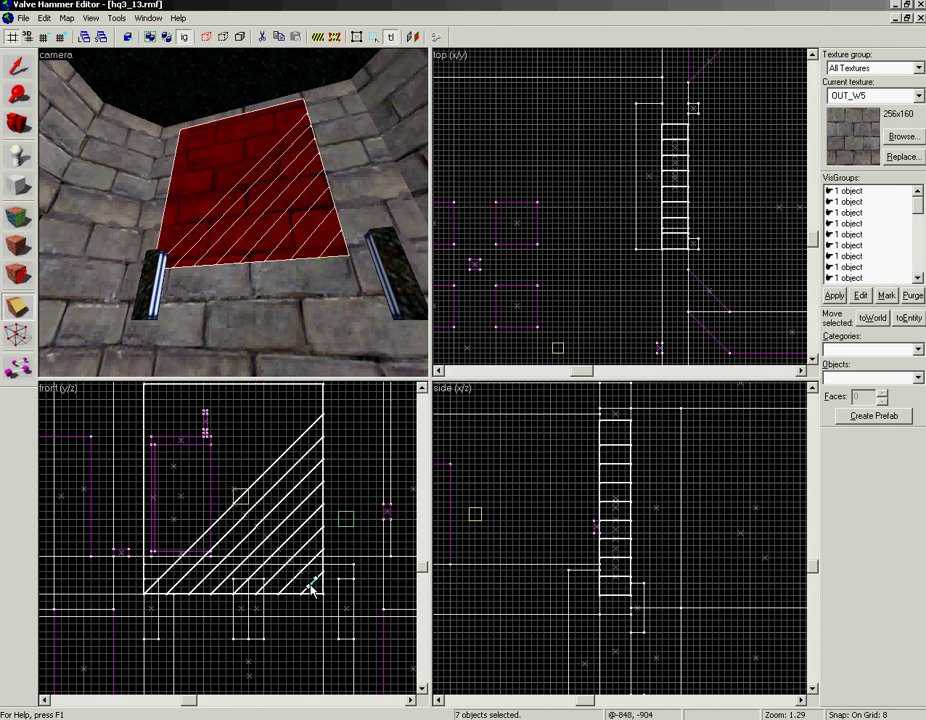
key(Return)
Continue the parallel diagonal cuts up the block's vertical edge until the whole block is divided into strips
mouse_move(147, 567)
mouse_down()
mouse_move(155, 563)
mouse_move(145, 534)
mouse_move(152, 446)
mouse_up()
key(Return)
key(Return)
key(Return)
key(Return)
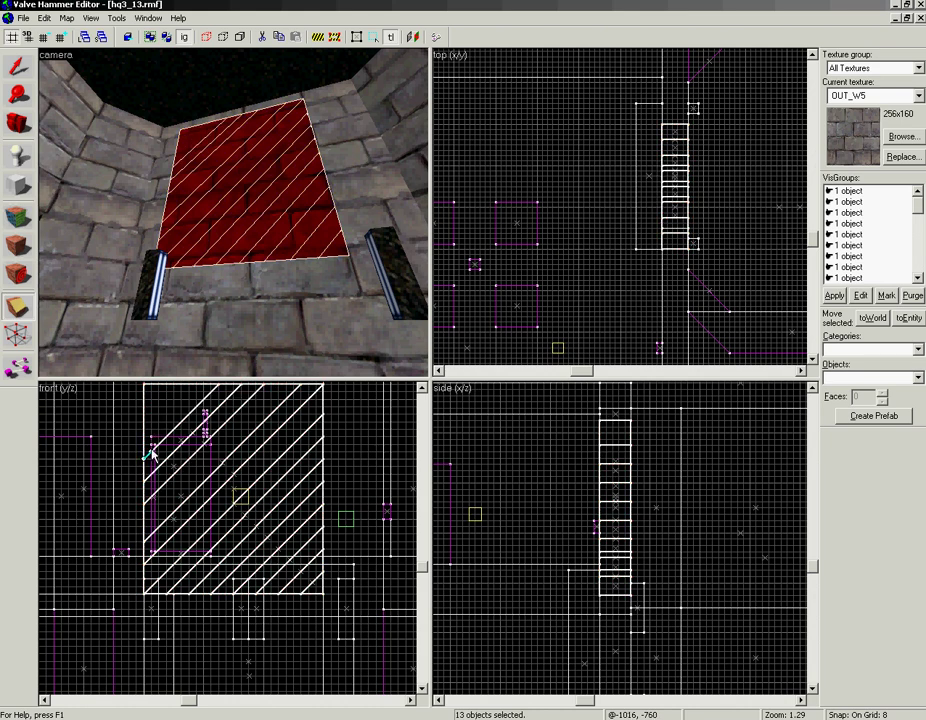
key(Return)
drag(146, 407, 151, 400)
key(Return)
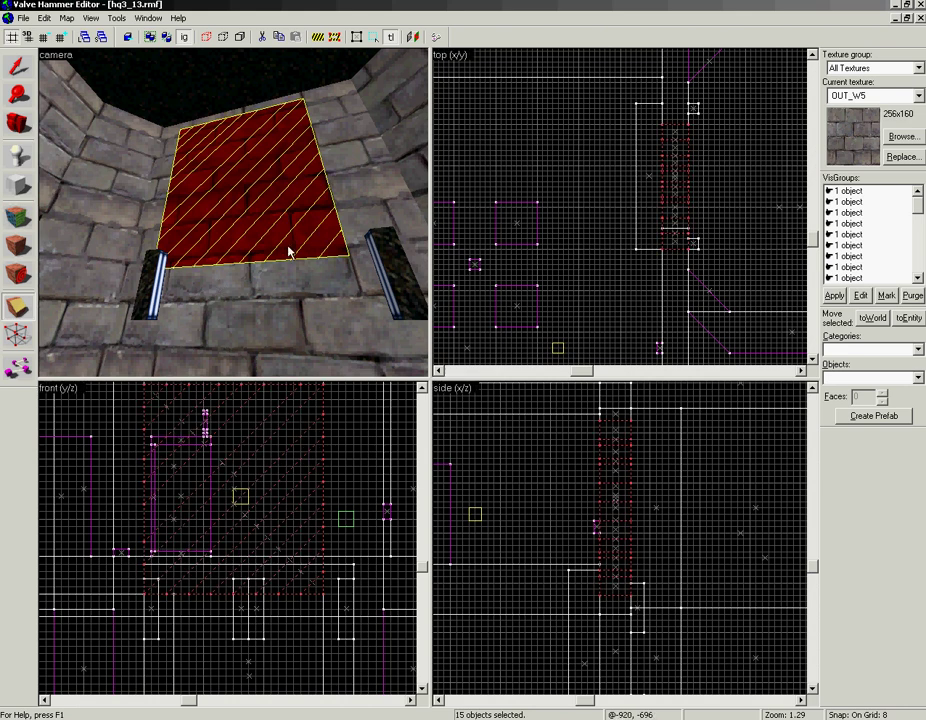
Select the 192-unit-high diagonal strip at the block's lower corner and split off its lower end with a crosswise cut
key(shift+s)
click(187, 251)
scroll(134, 581, up, 3)
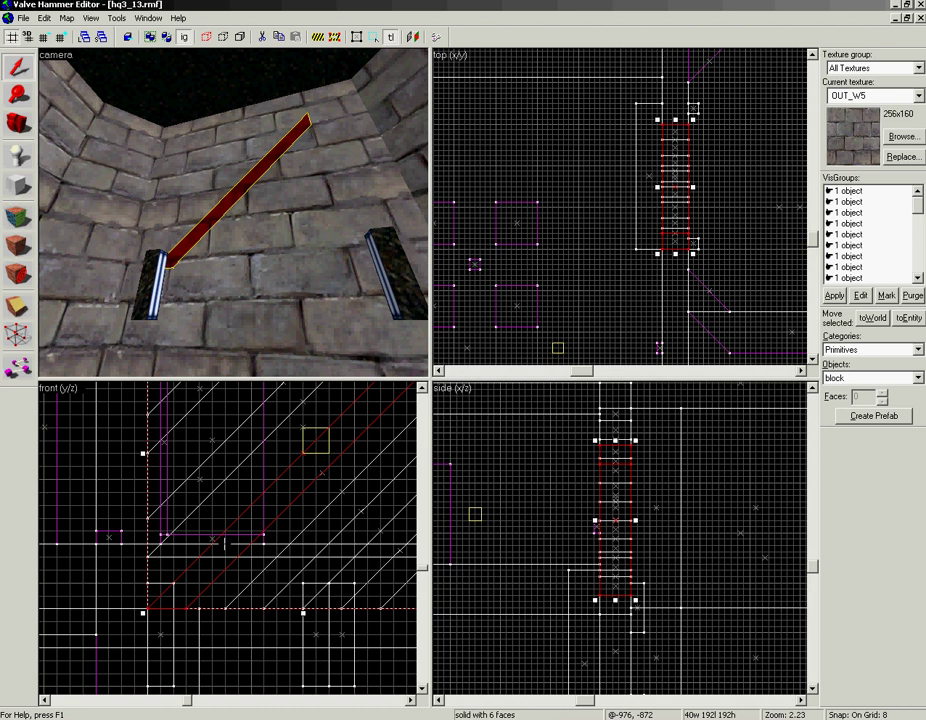
key(shift+x)
drag(211, 584, 188, 571)
key(Return)
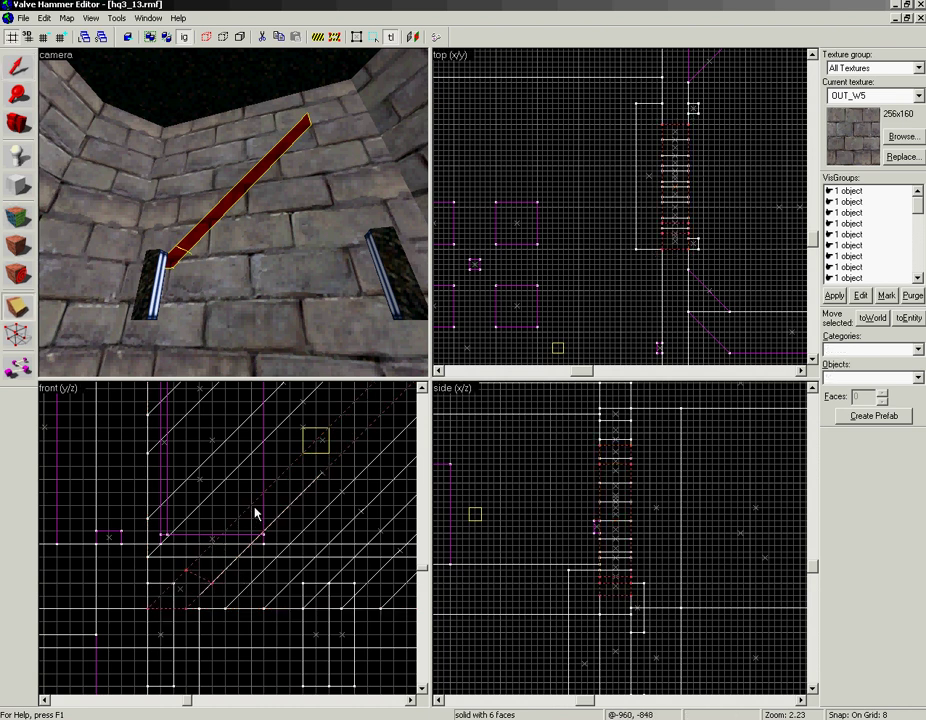
Split the lower end of the adjacent 224-unit-high strip with a steep cut rising from the end of the first crosswise cut
key(shift+s)
key(shift+x)
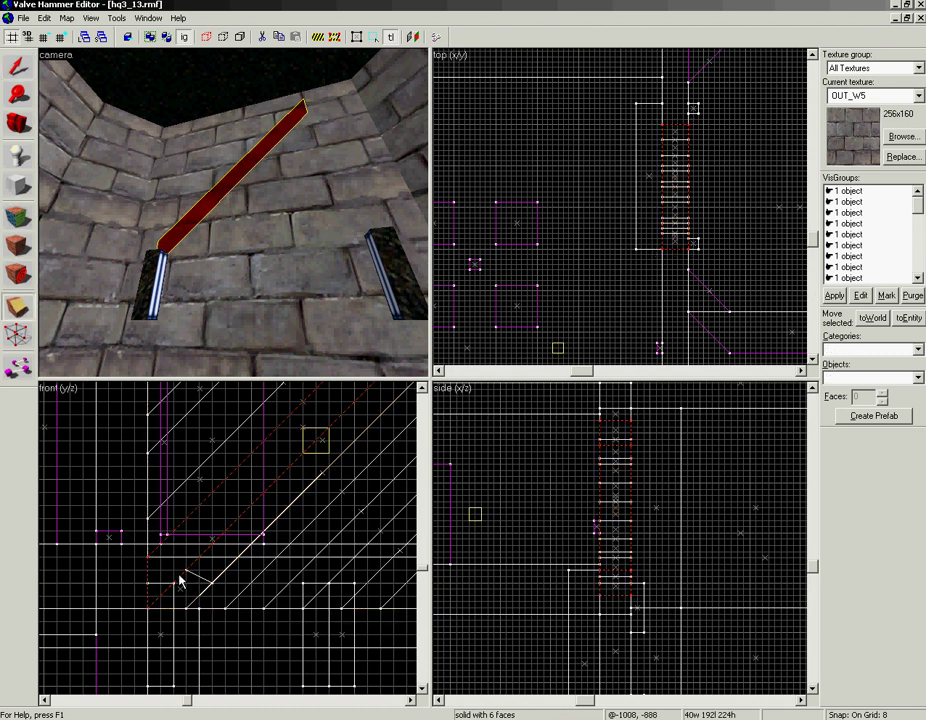
drag(184, 557, 173, 532)
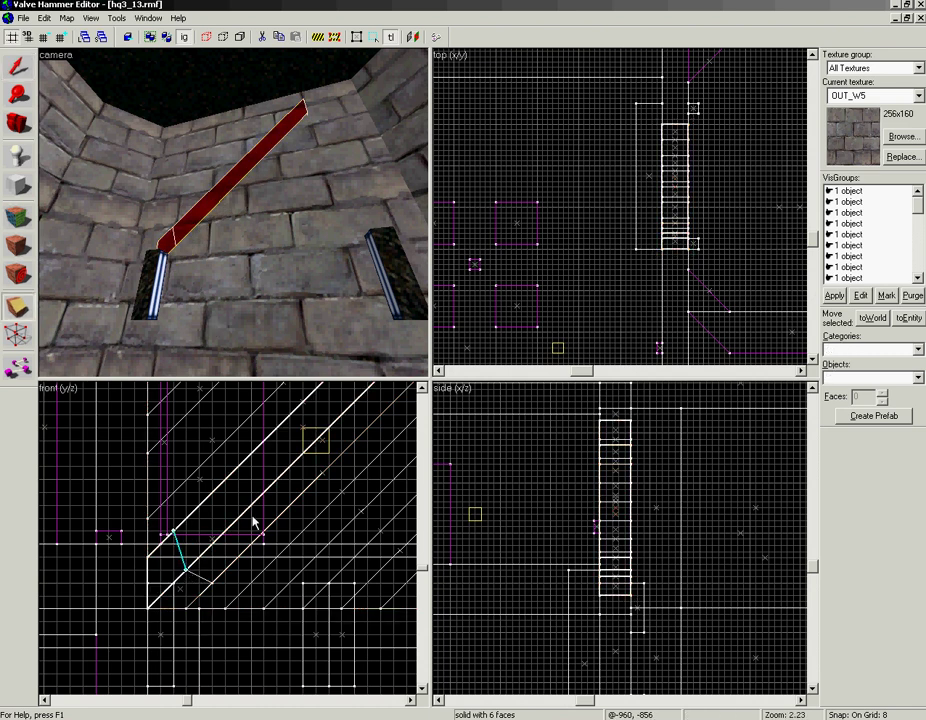
key(Return)
Split the next strip up, starting at the previous cut's end and slanting toward the block's interior, and clear the selection
key(shift+s)
click(203, 191)
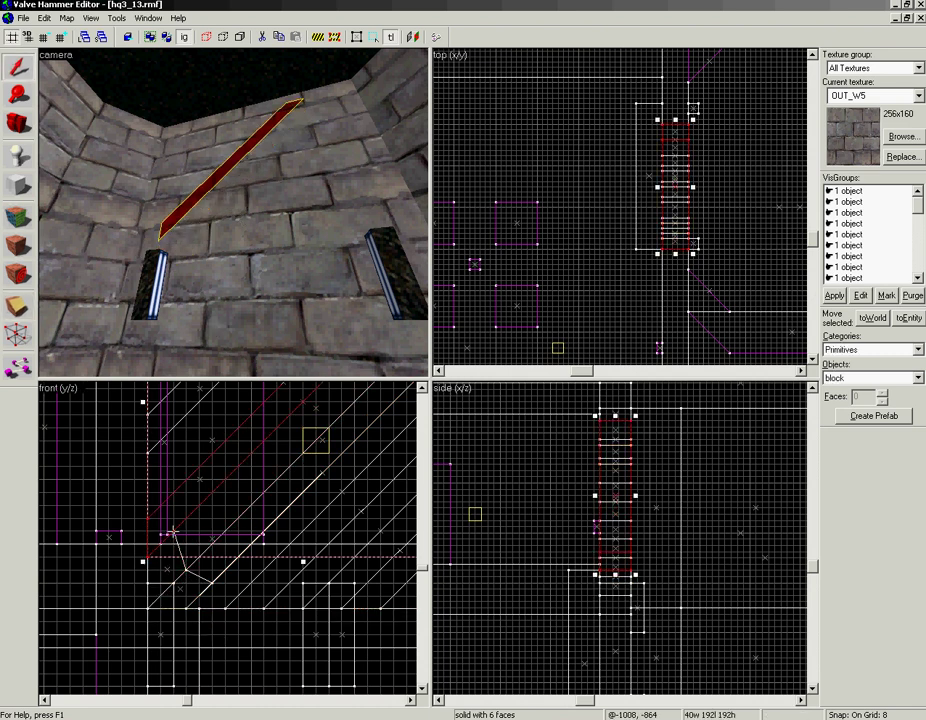
key(shift+x)
drag(173, 533, 186, 481)
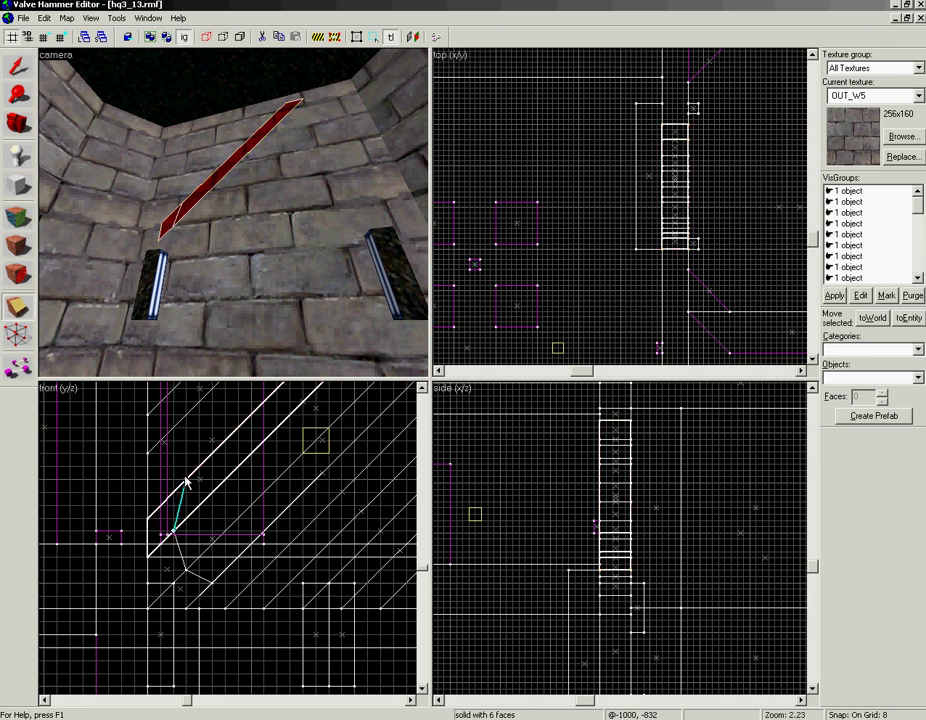
key(Return)
key(Escape)
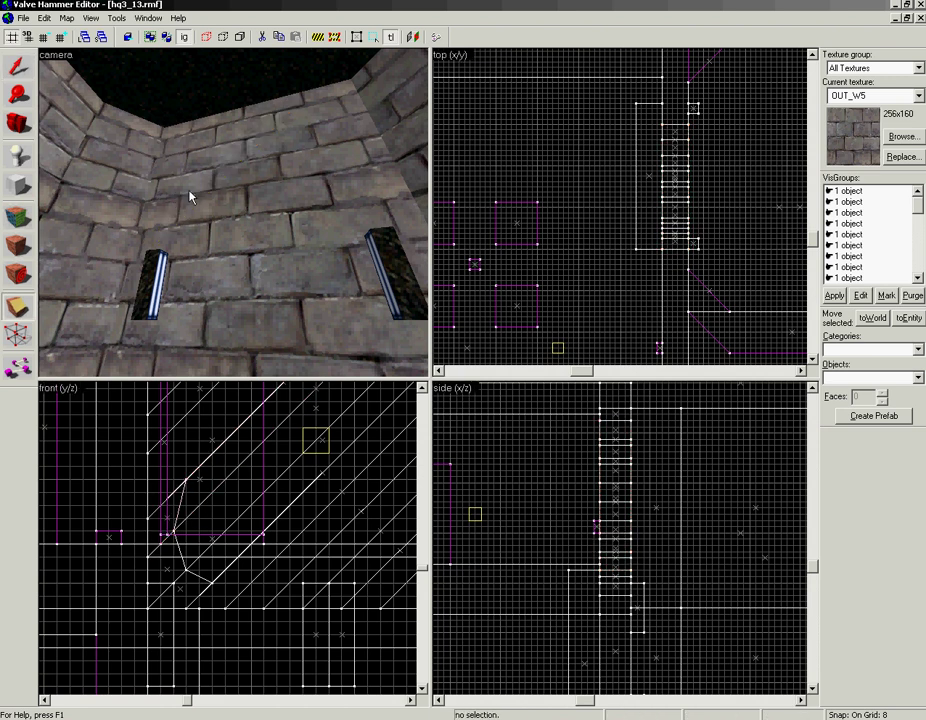
Split the following diagonal strip with a cut slanting back toward the block's vertical edge, continuing the zigzag line
key(shift+s)
click(187, 189)
key(shift+x)
mouse_move(183, 480)
mouse_down()
mouse_move(208, 364)
mouse_move(217, 434)
mouse_move(199, 441)
mouse_move(225, 414)
mouse_move(176, 470)
mouse_up()
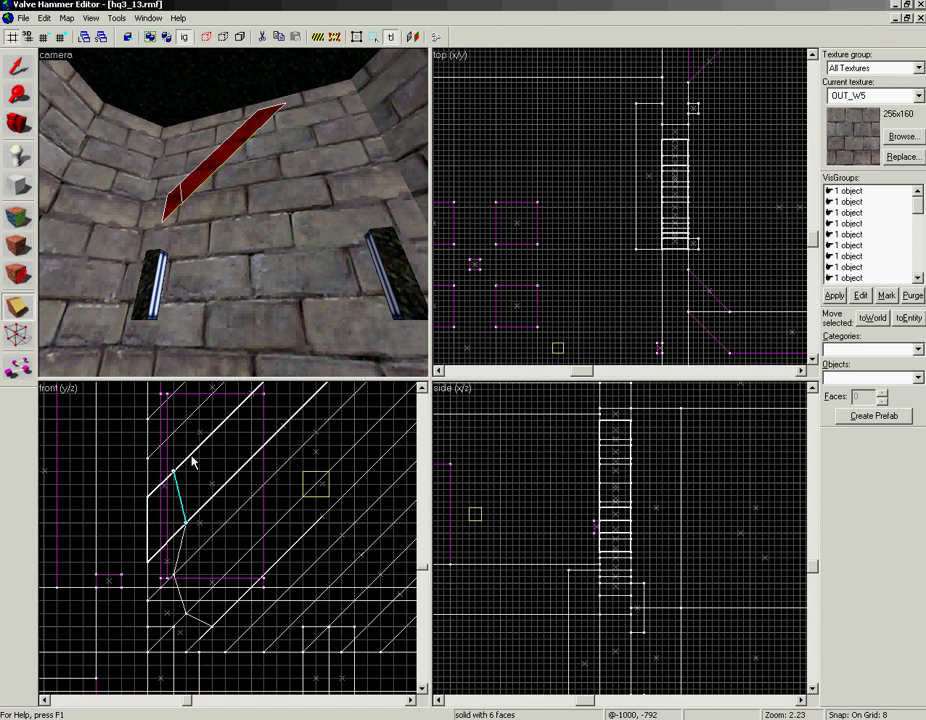
drag(173, 471, 161, 485)
key(Return)
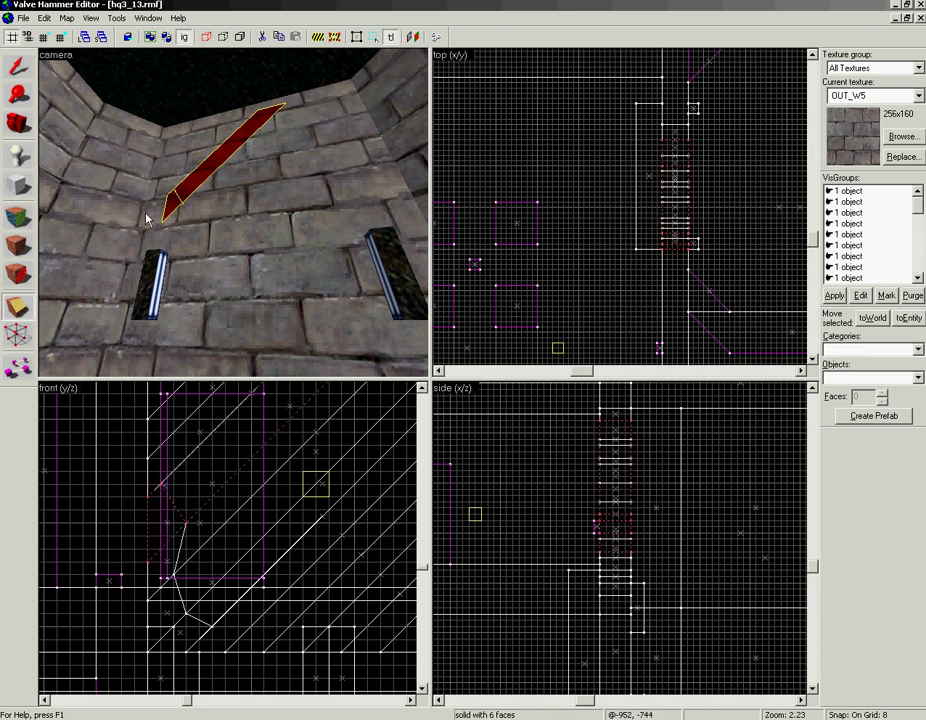
Extend the zigzag across the next strip with a longer cut slanting up into the block from the previous cut's end
key(shift+s)
click(187, 165)
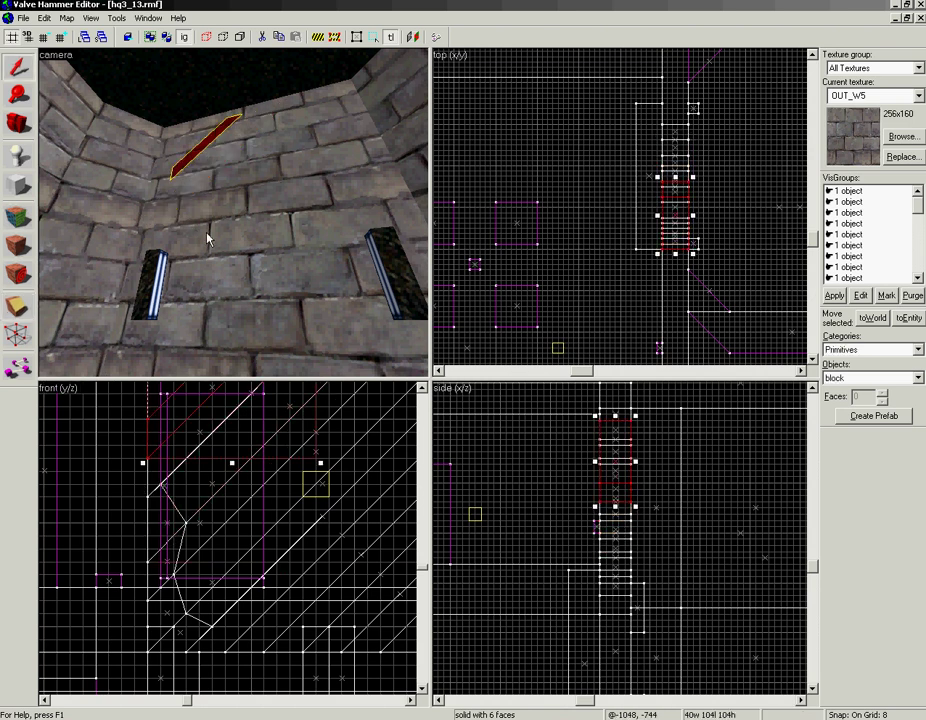
key(shift+x)
mouse_move(155, 487)
mouse_down()
mouse_move(221, 395)
mouse_move(221, 380)
mouse_move(209, 445)
mouse_move(214, 438)
mouse_up()
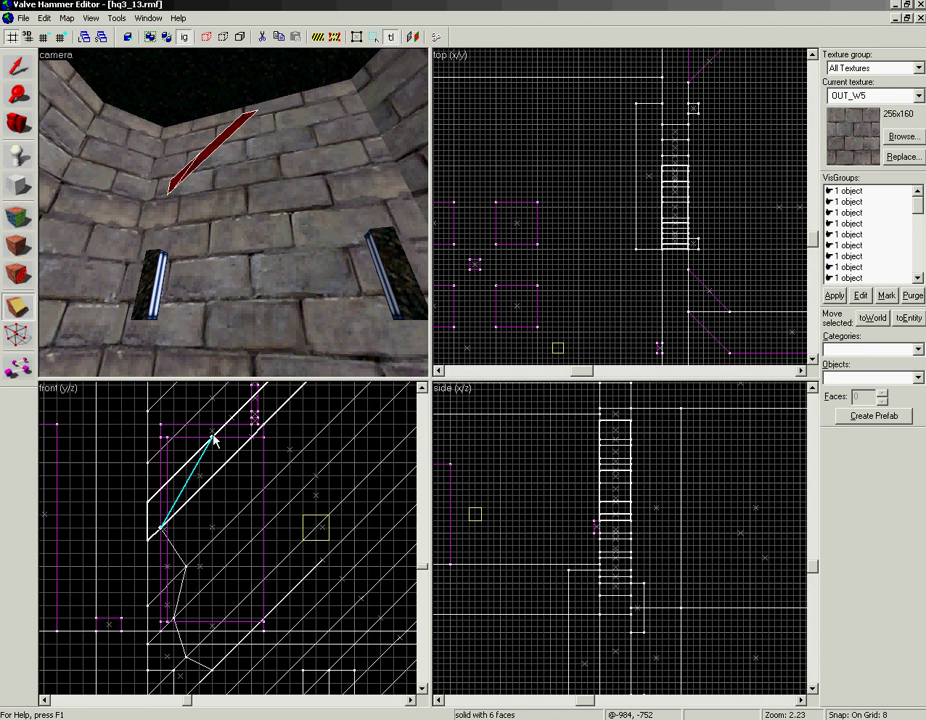
key(Return)
Split the next diagonal strip with a short cut rising slightly back toward the block's side edge from the previous cut's end
key(shift+s)
click(192, 155)
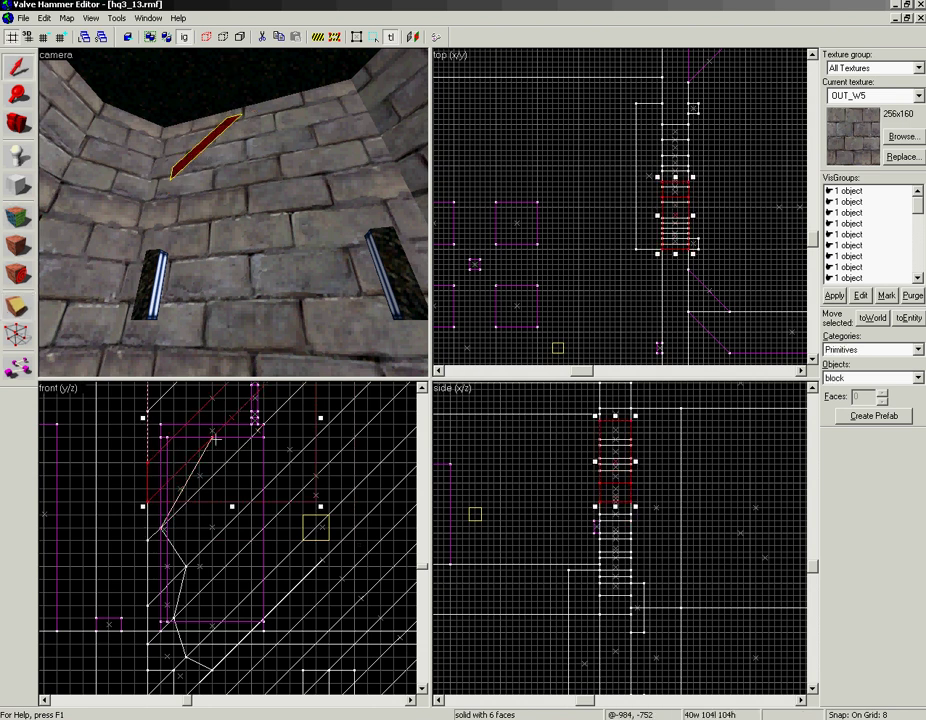
key(shift+x)
drag(211, 437, 202, 420)
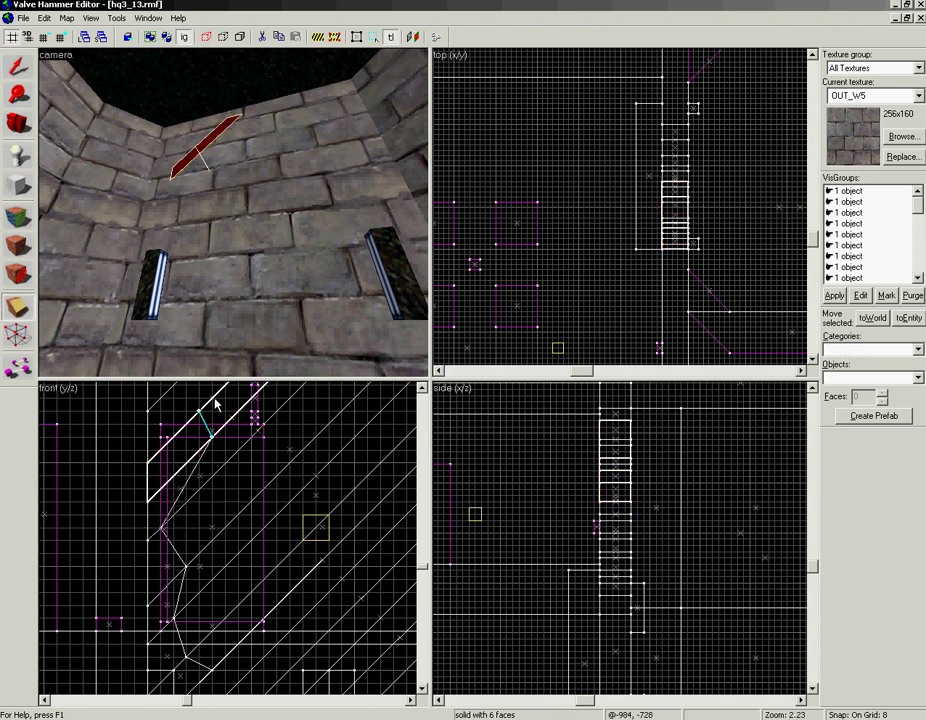
key(Return)
mouse_move(254, 488)
mouse_down()
mouse_move(186, 674)
mouse_move(202, 615)
mouse_move(201, 541)
mouse_up()
Split the following strip with two cuts, one steeply up to its upper edge and one sloping gently back down to its lower edge
key(shift+s)
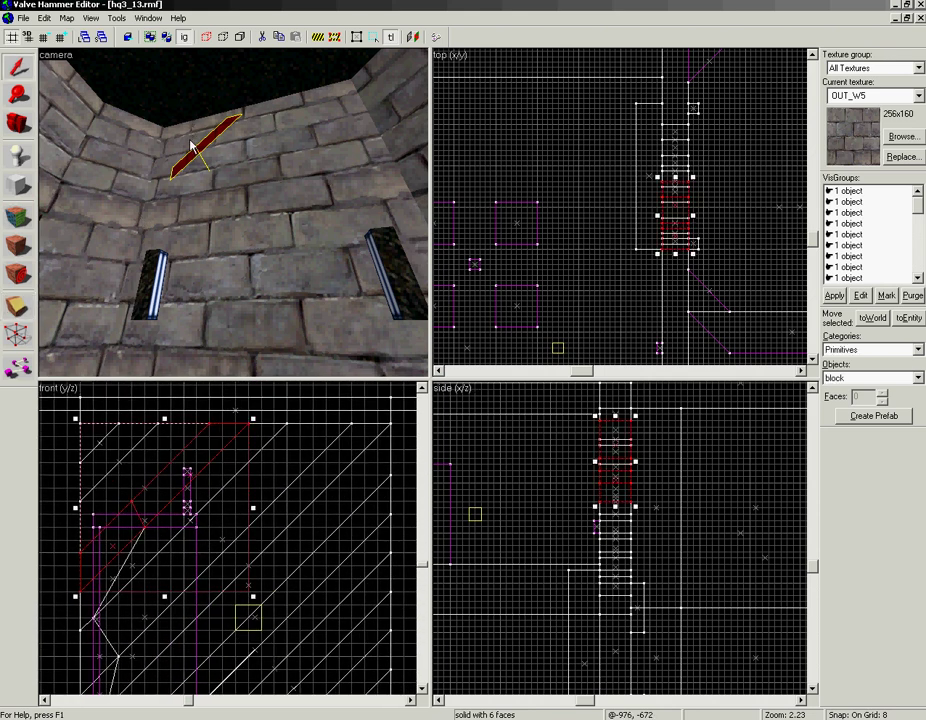
click(190, 141)
key(shift+x)
mouse_move(130, 500)
mouse_down()
mouse_move(130, 457)
mouse_move(146, 440)
mouse_move(185, 445)
mouse_up()
key(Return)
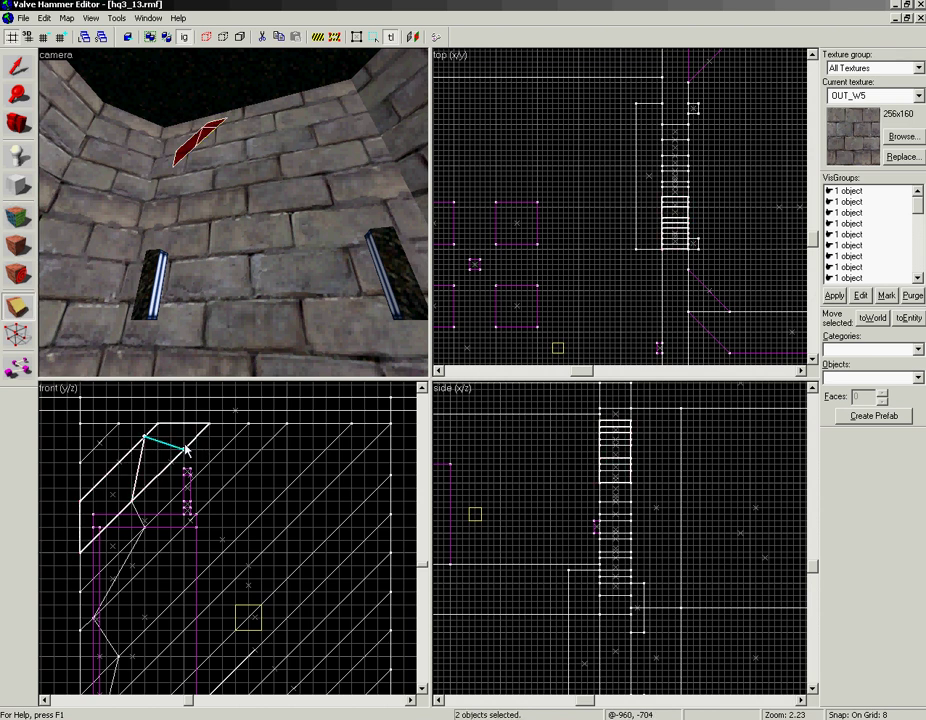
key(Return)
Split the adjacent 72-unit-long strip with a short cut sloping down and into the block, starting the outline's upper side
key(shift+s)
click(225, 138)
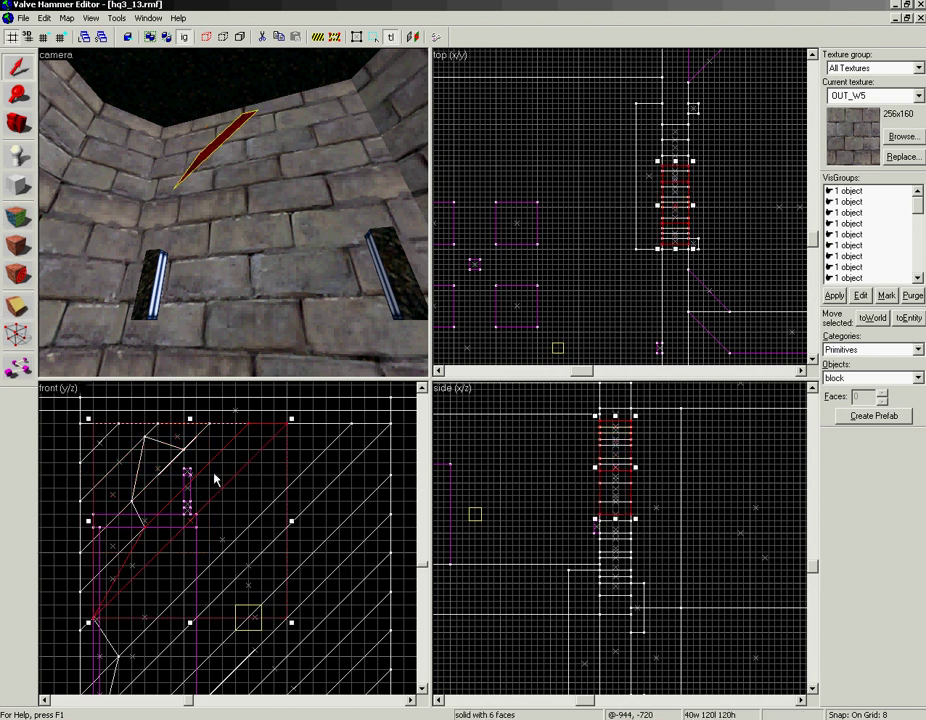
click(211, 142)
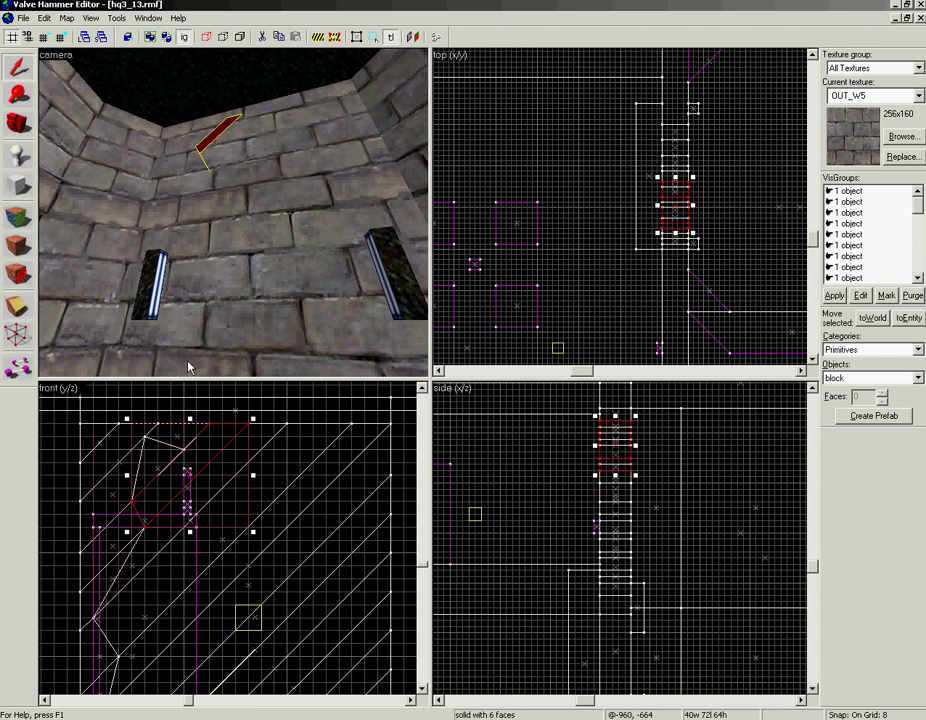
key(shift+x)
mouse_move(184, 450)
mouse_down()
mouse_move(228, 439)
mouse_move(213, 458)
mouse_up()
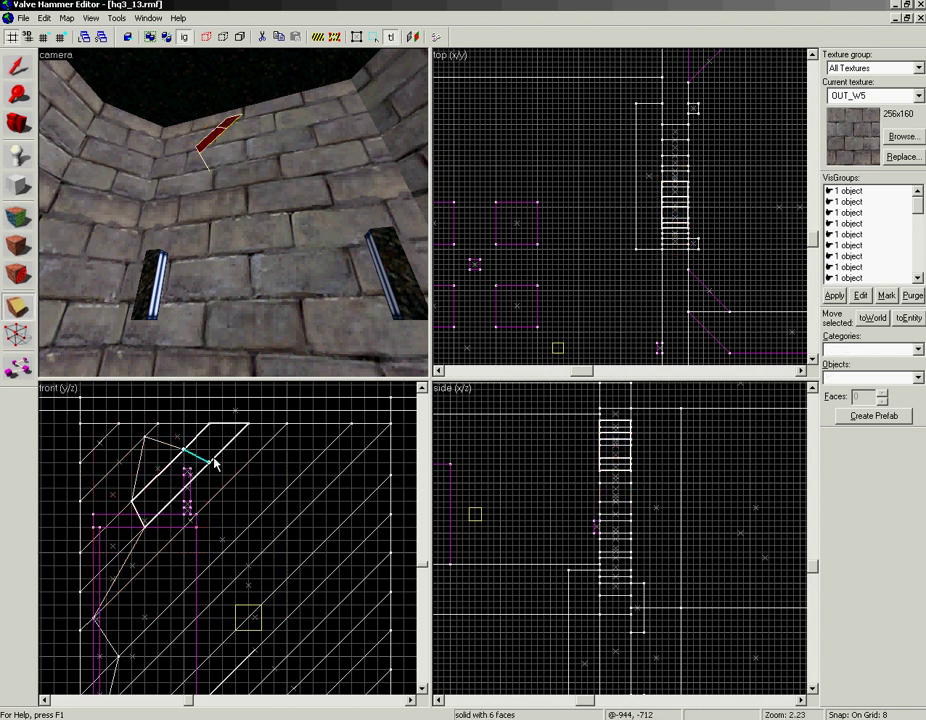
key(Return)
Continue the outline through the 120-unit-long strip with a short, steep downward cut from the last cut's end
key(shift+s)
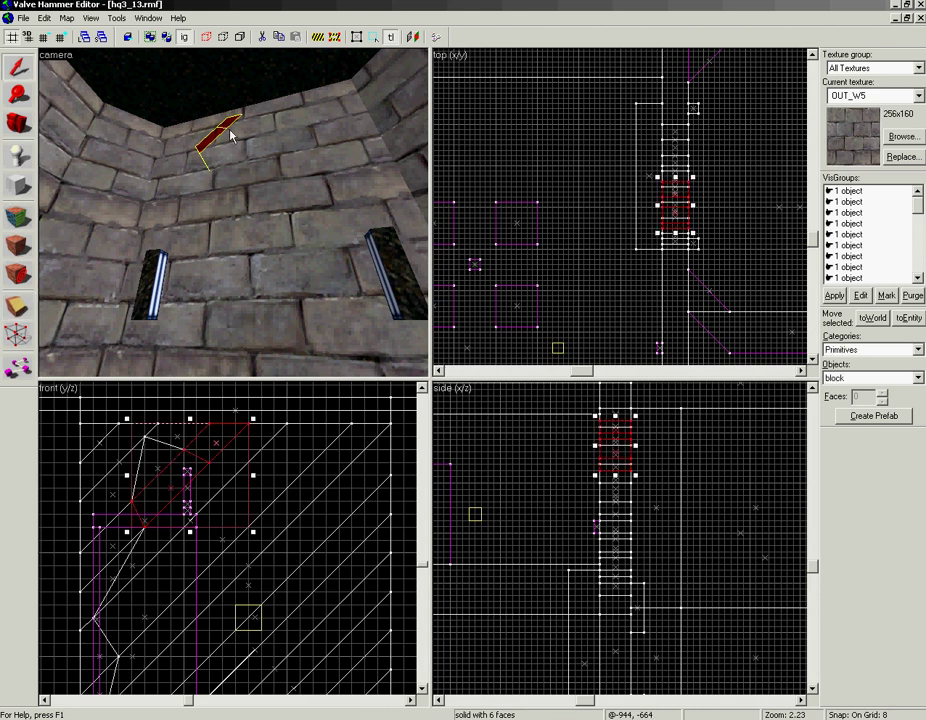
click(230, 134)
key(z)
key(a)
key(z)
key(shift+x)
drag(208, 462, 226, 488)
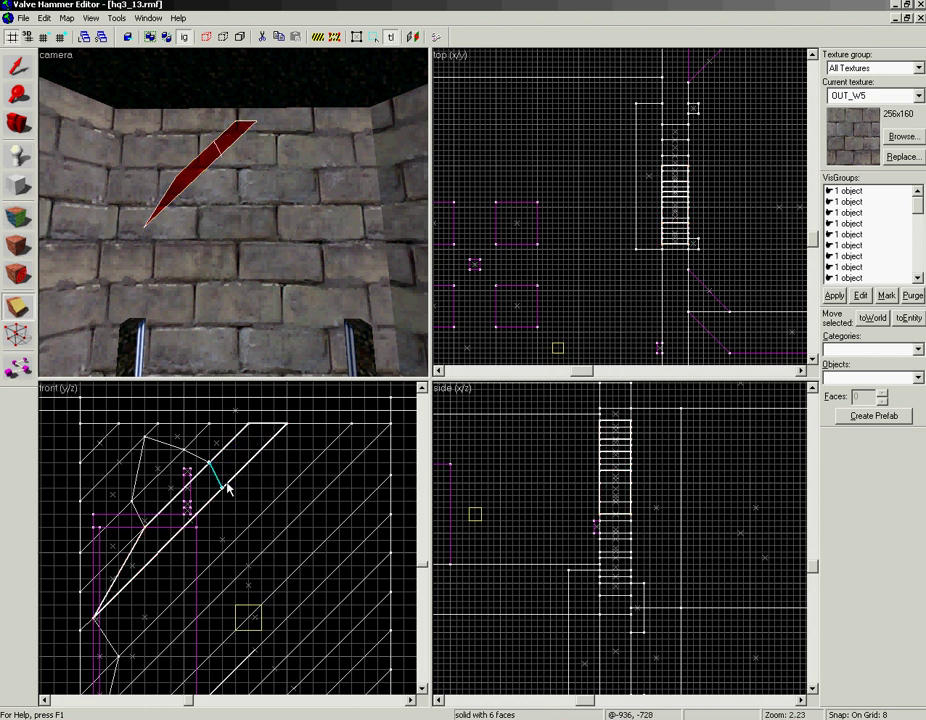
key(Return)
Try to split the wide 160-unit-long strip with a long, nearly horizontal cut rising slightly from the previous cut's end
key(shift+s)
click(225, 171)
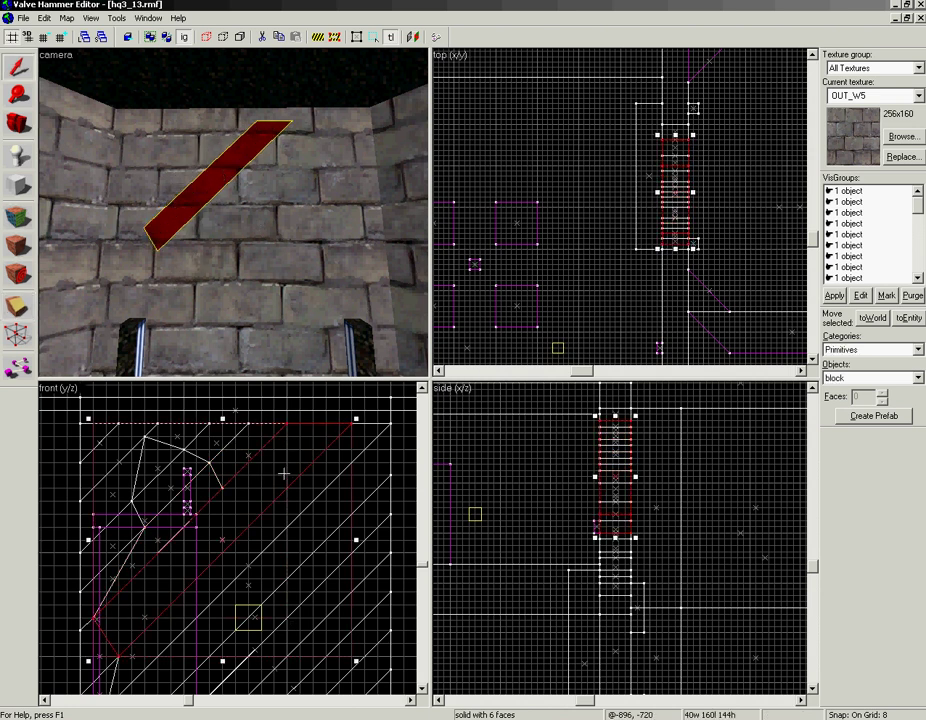
key(shift+x)
drag(222, 488, 298, 481)
key(Return)
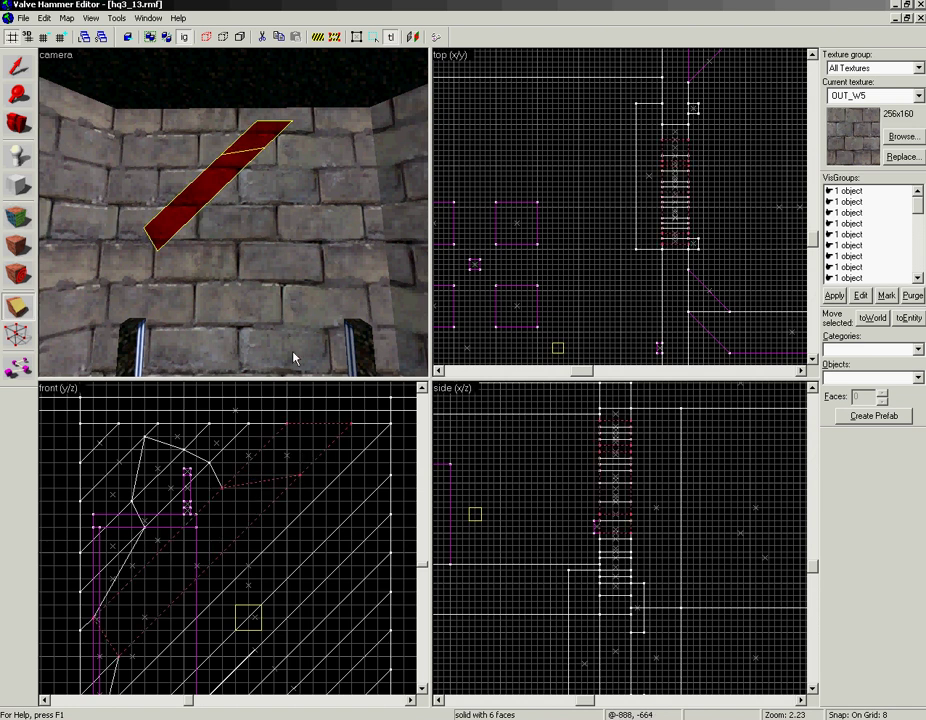
key(shift+s)
click(266, 177)
click(257, 164)
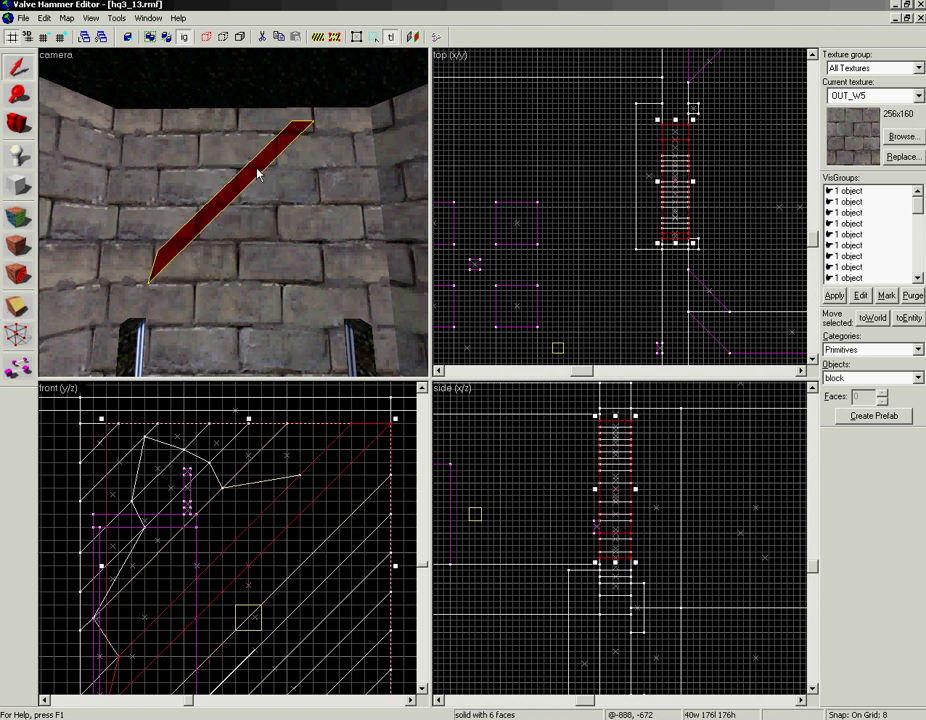
key(shift+x)
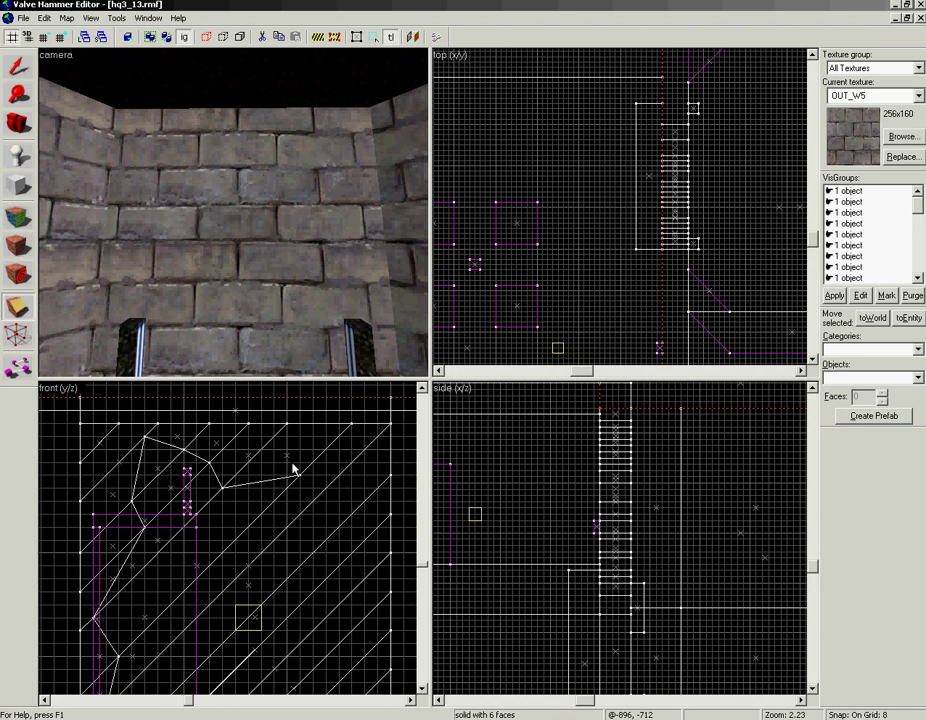
Reselect the wide 160-unit-long strip and split it with a nearly horizontal cut rising gently across to its lower edge
key(shift+s)
click(240, 195)
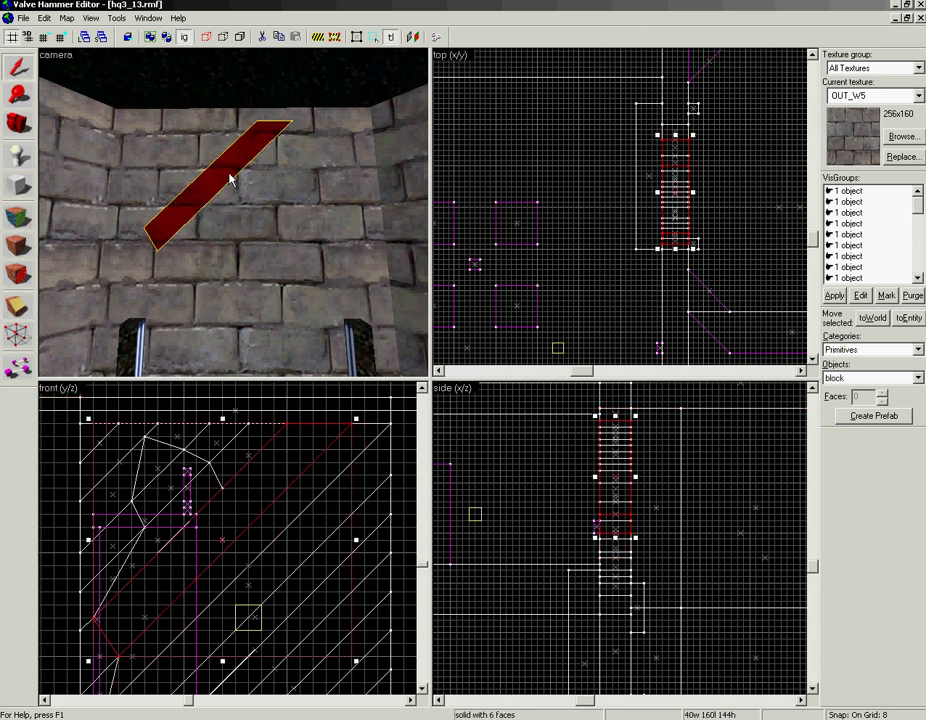
key(shift+x)
drag(221, 489, 300, 480)
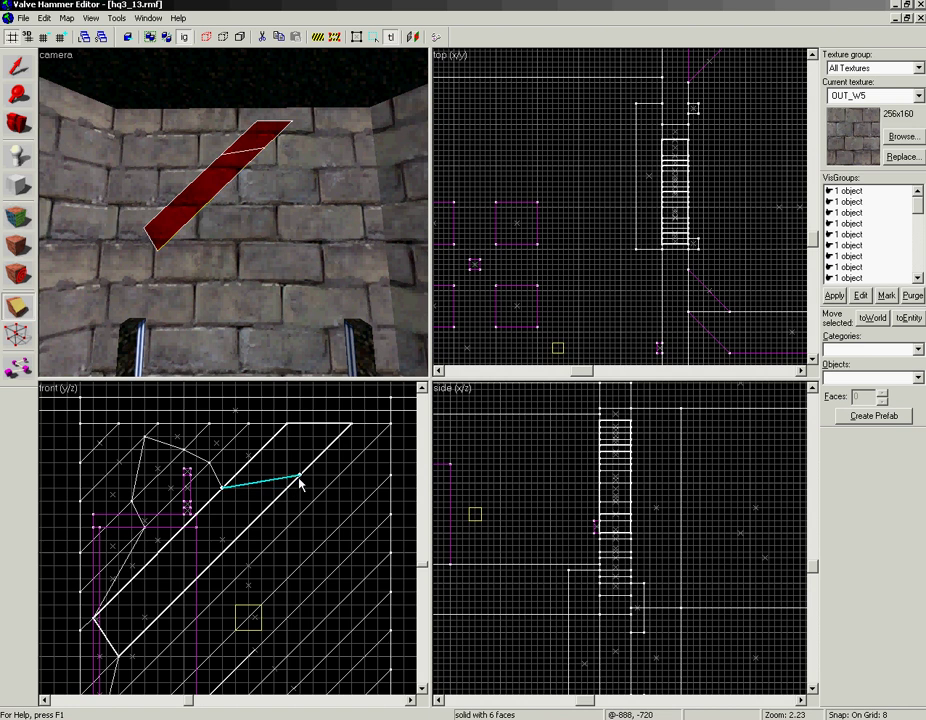
key(Return)
Split the next strip, ending at the block's upper corner, with a short, steep cut downward from the gentle cut's end
key(shift+s)
click(251, 172)
key(shift+x)
drag(300, 475, 313, 498)
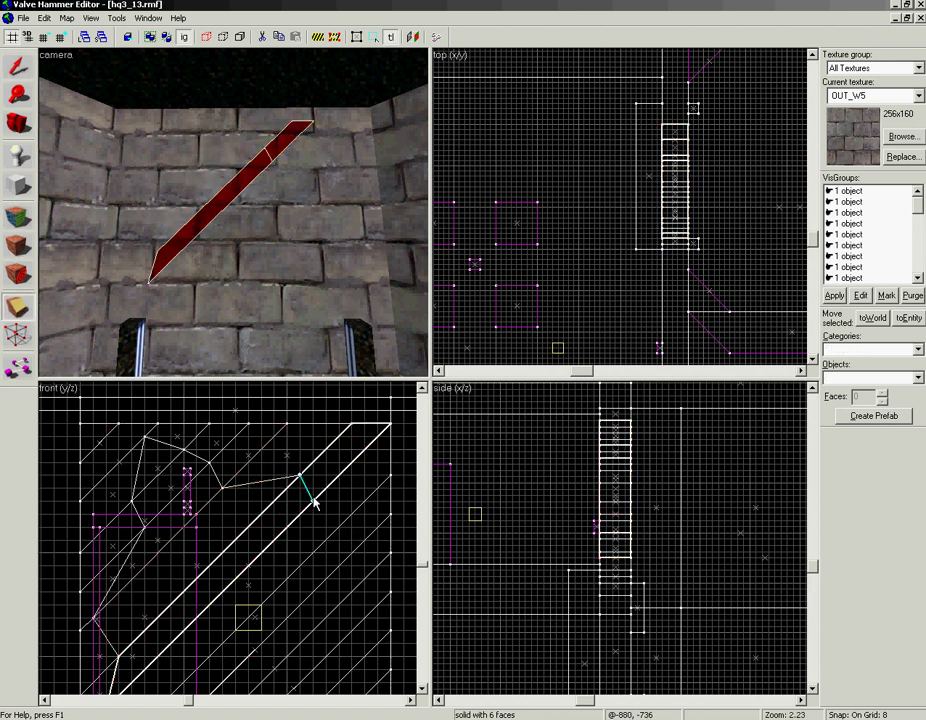
key(Return)
Split the 200-unit-high strip with a cut straight across it at a 45-degree downward slope
key(shift+s)
click(245, 201)
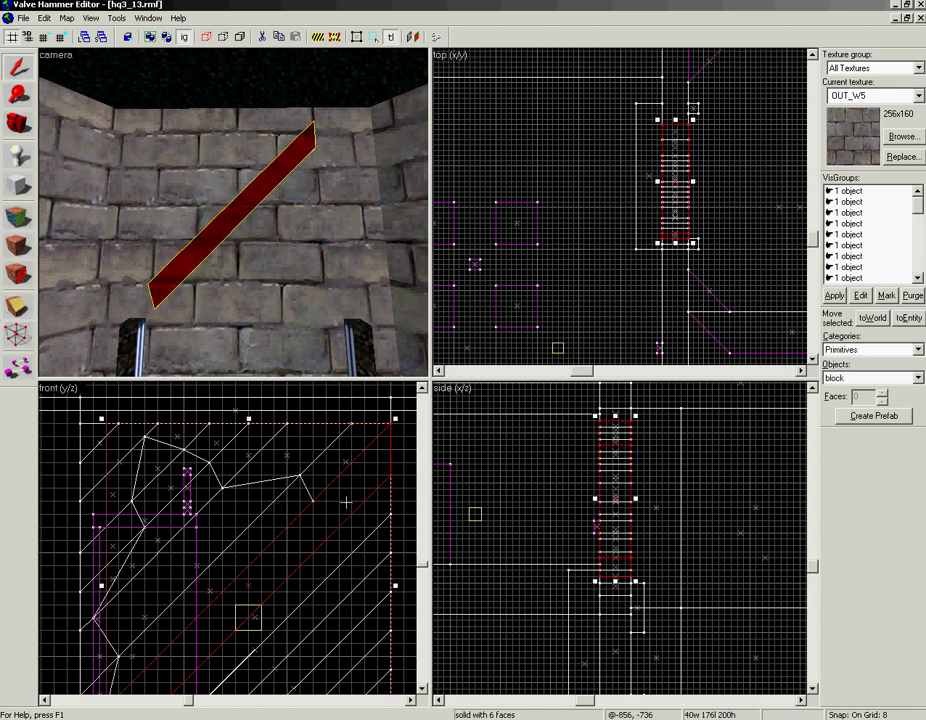
key(shift+x)
drag(313, 502, 341, 528)
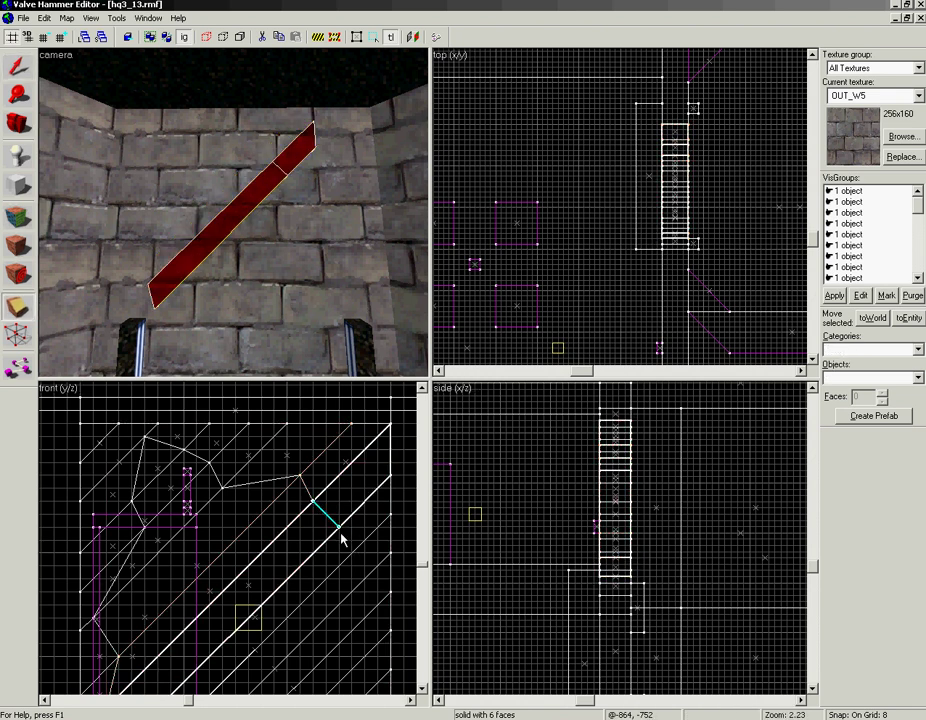
key(Return)
Turn the outline downward in the next strip with a steep cut slanting slightly back toward the block's middle
key(shift+s)
click(265, 214)
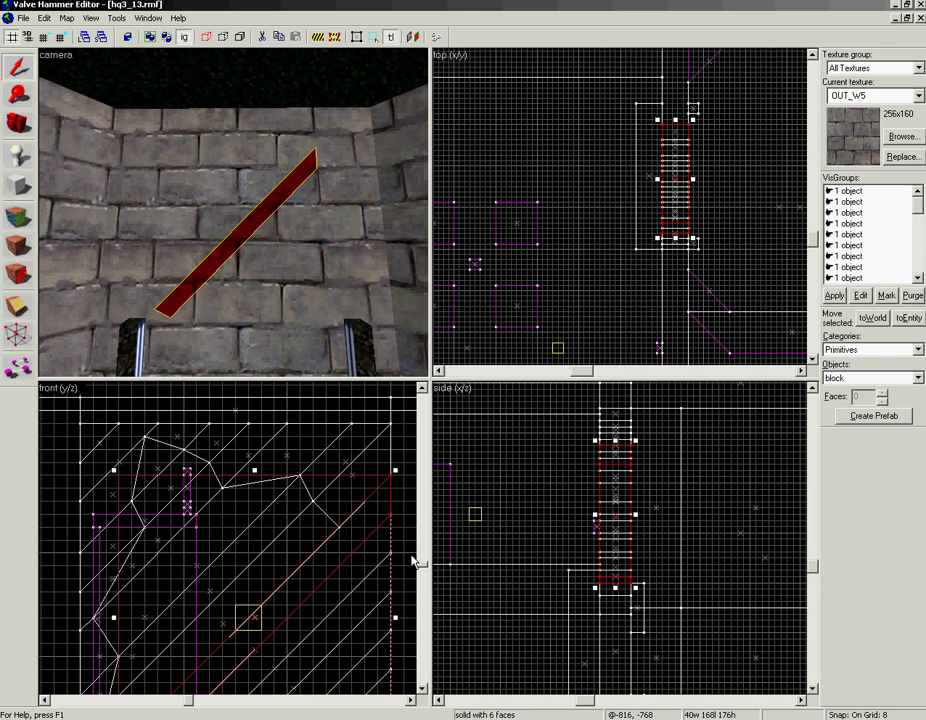
key(shift+x)
drag(346, 527, 327, 585)
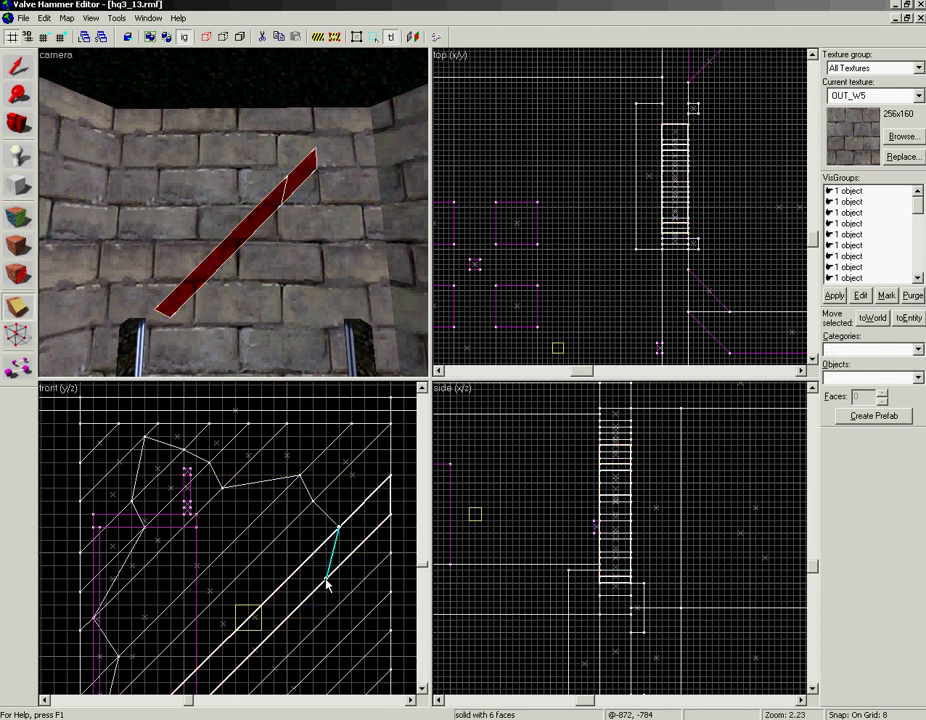
key(Return)
key(z)
key(z)
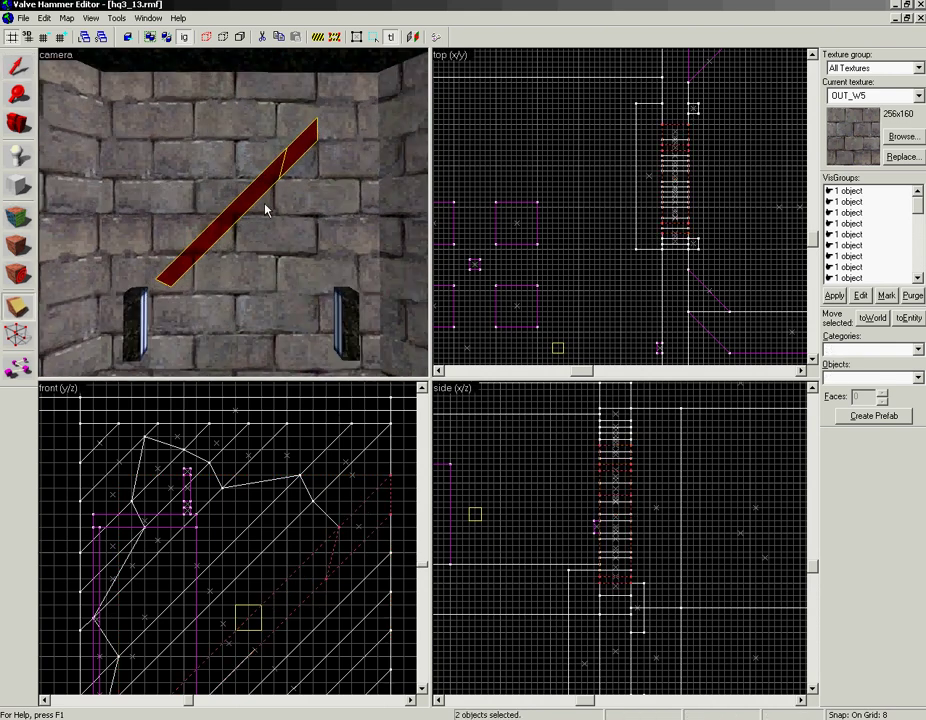
Split the 168-unit-high strip below with a short, steep downward cut slanting out toward the block's far side edge
key(shift+s)
click(265, 204)
drag(257, 530, 258, 441)
key(shift+x)
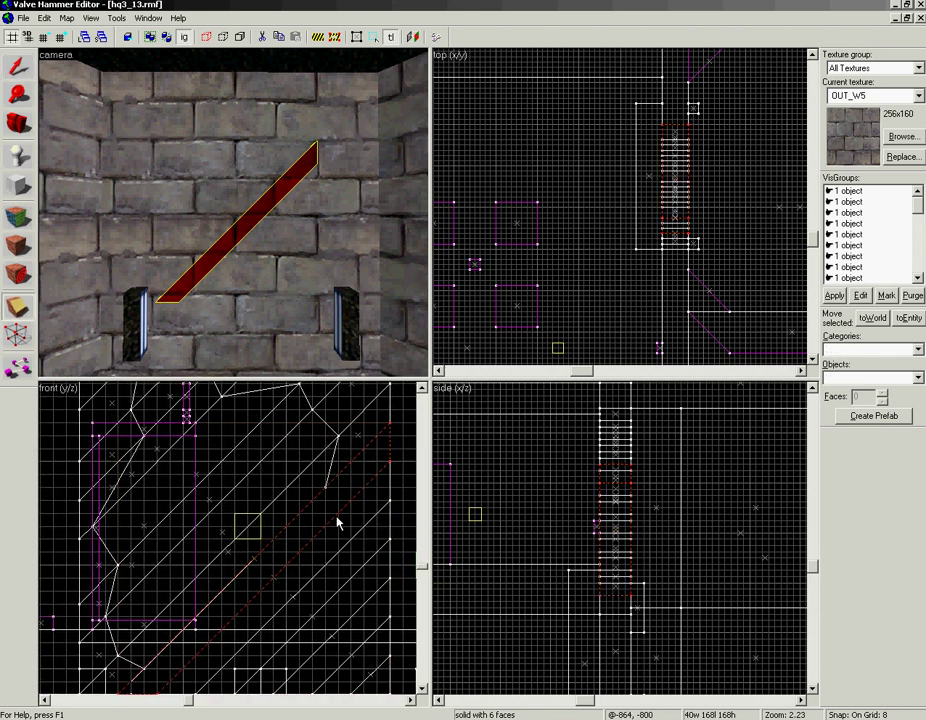
drag(327, 489, 336, 516)
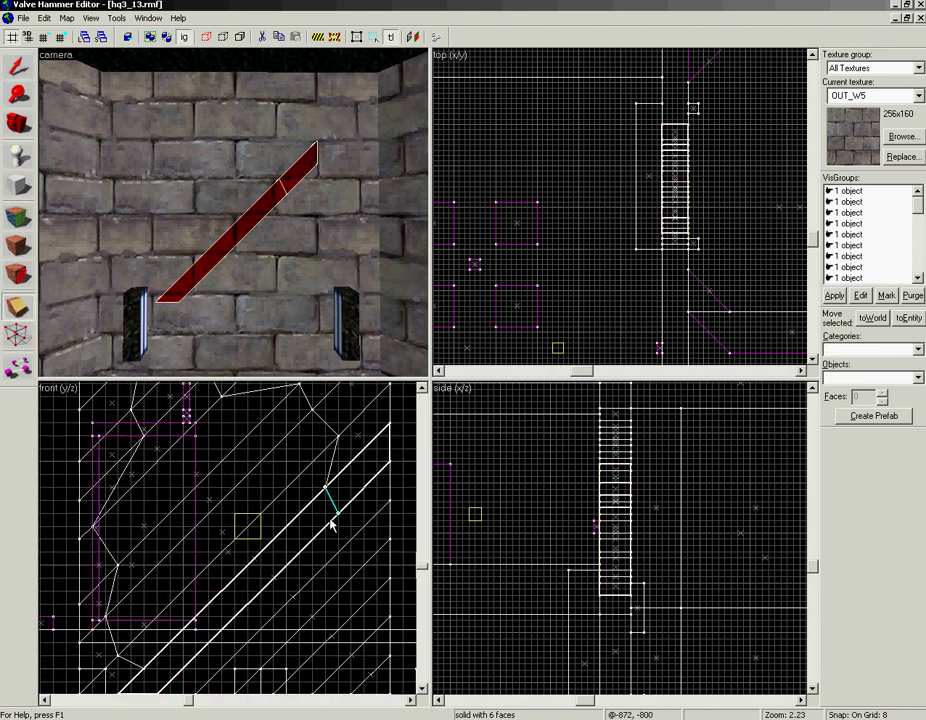
key(Return)
Split the 144-unit-high strip with a longer cut running down and back toward the block's middle
key(shift+s)
click(258, 238)
key(shift+x)
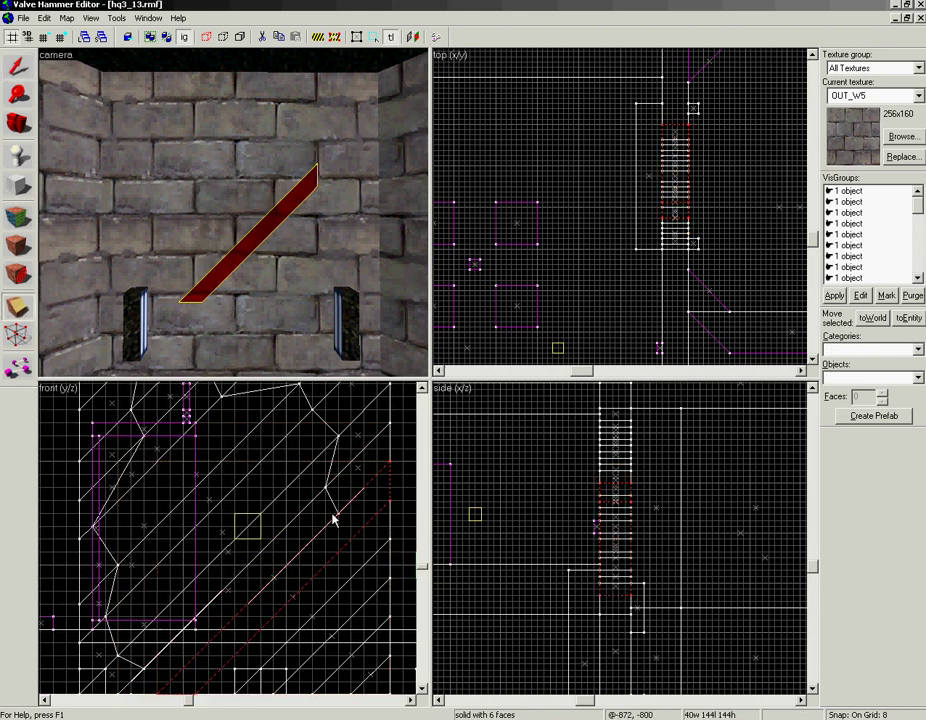
drag(338, 515, 302, 596)
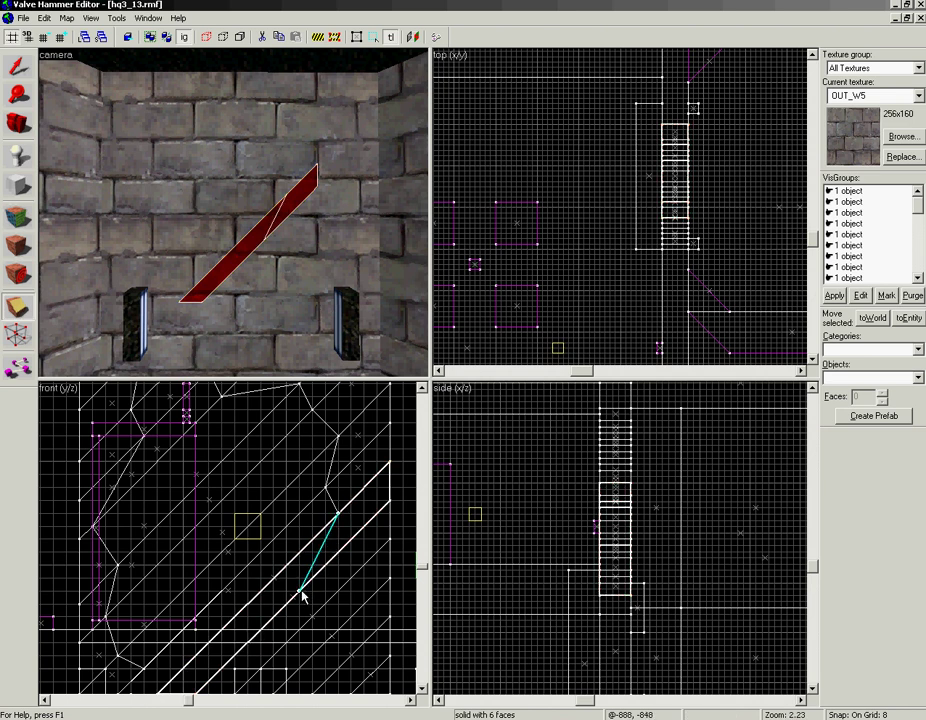
key(Return)
Split the 120-unit-high strip with two cuts, one steeply down to its lower edge and one nearly horizontal back to its upper edge
key(shift+s)
click(250, 275)
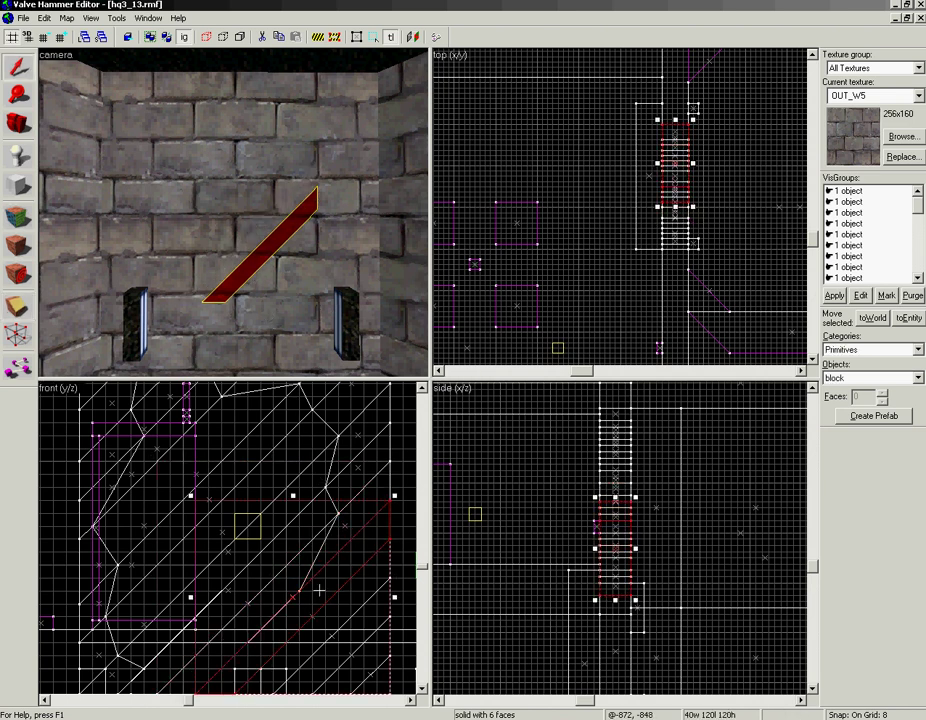
key(shift+x)
mouse_move(300, 595)
mouse_down()
mouse_move(271, 657)
mouse_move(248, 567)
mouse_move(199, 580)
mouse_up()
key(Return)
key(shift+x)
key(shift+x)
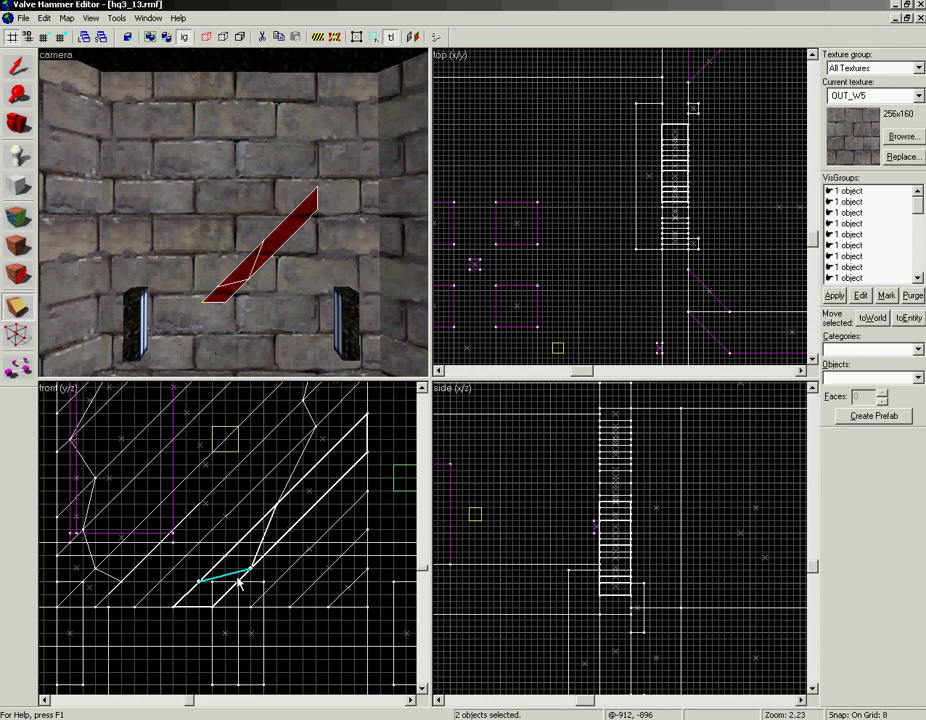
key(Return)
Split the lower end of the adjacent inner strip with a short cut rising slightly toward the outline's start
key(shift+s)
click(218, 282)
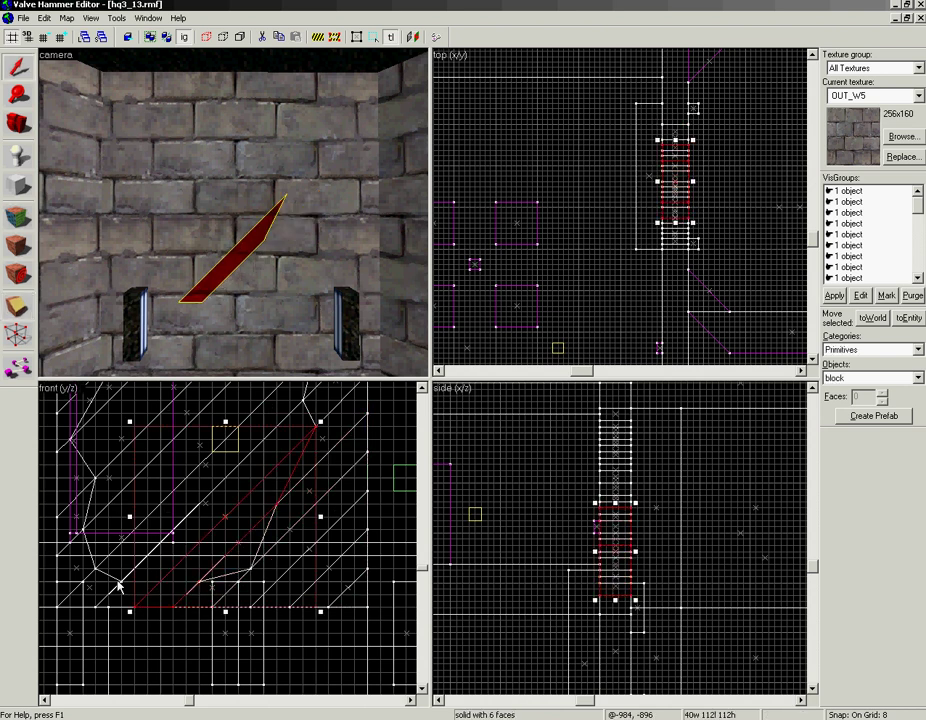
key(shift+x)
drag(198, 582, 173, 569)
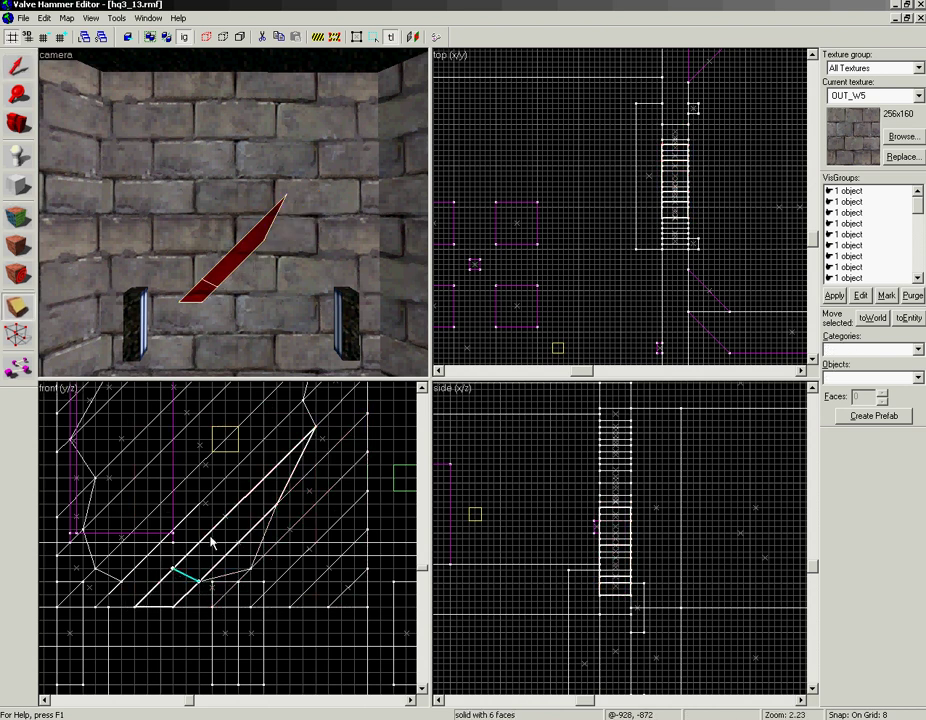
key(Return)
Close the jagged outline by cutting the lower end of the last uncut strip down to the outline's starting point
key(shift+s)
click(182, 292)
key(shift+x)
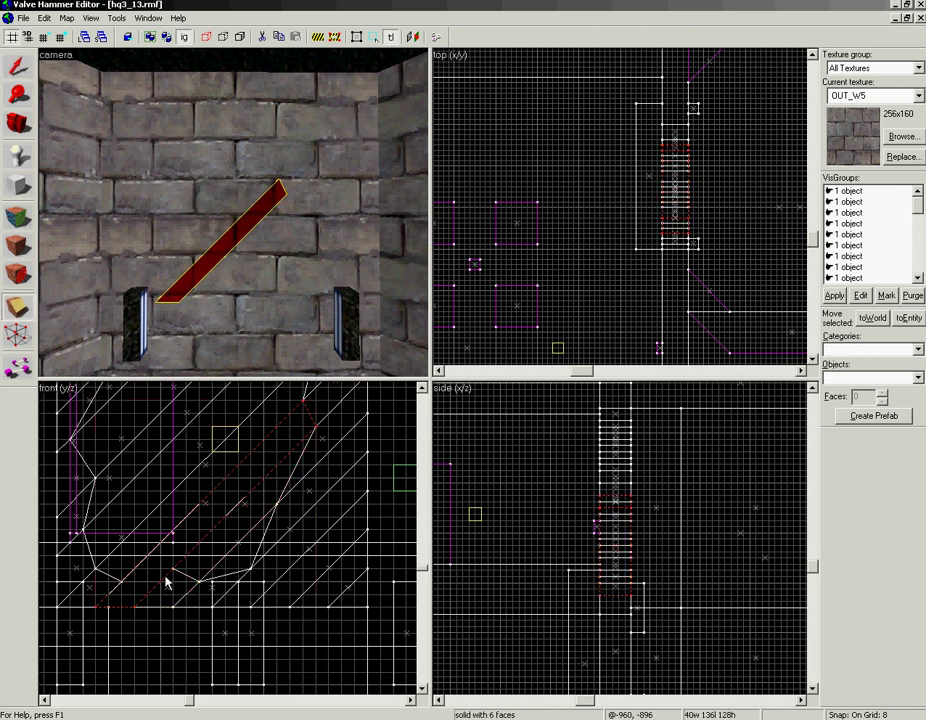
drag(173, 569, 122, 584)
key(Return)
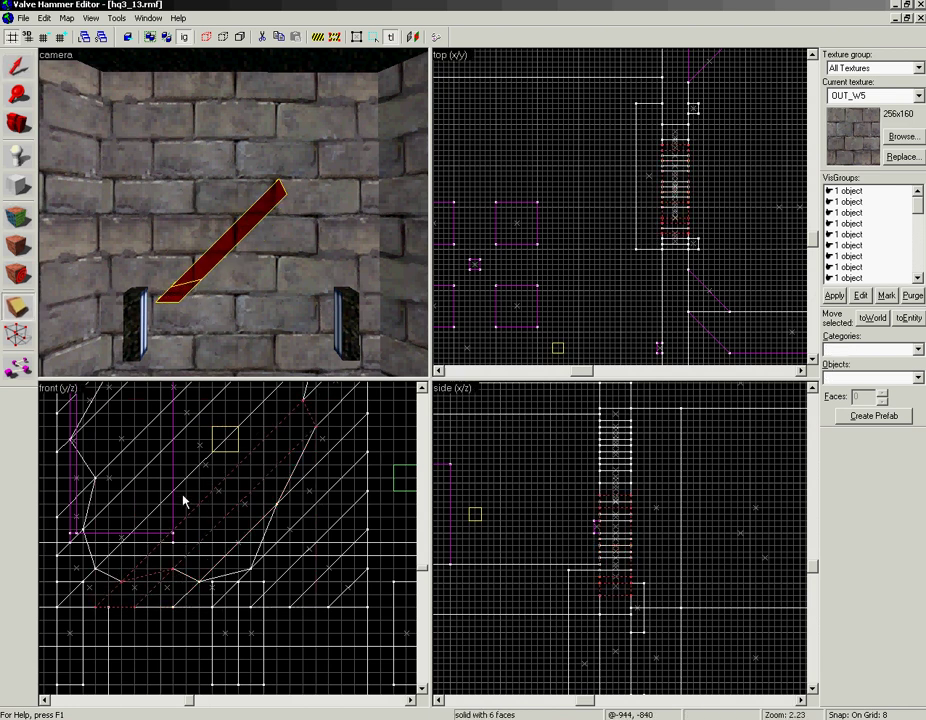
Tie the ten wall pieces inside the closed jagged outline together as one brush entity
key(shift+s)
click(217, 250)
ctrl+click(207, 226)
ctrl+click(203, 207)
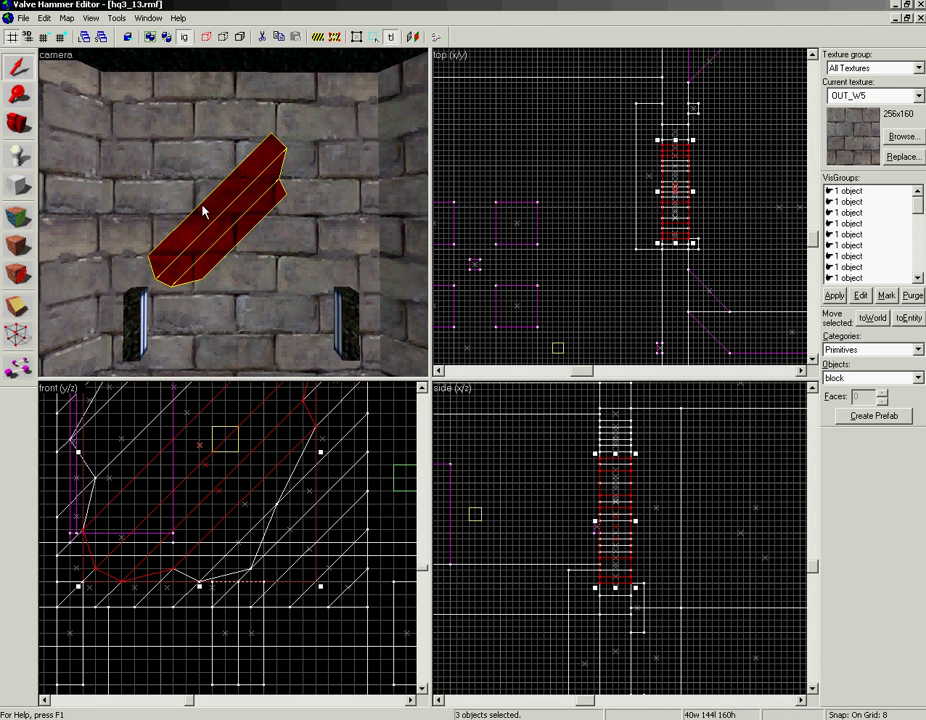
ctrl+click(196, 184)
ctrl+click(192, 169)
ctrl+click(182, 154)
ctrl+click(176, 131)
ctrl+click(173, 119)
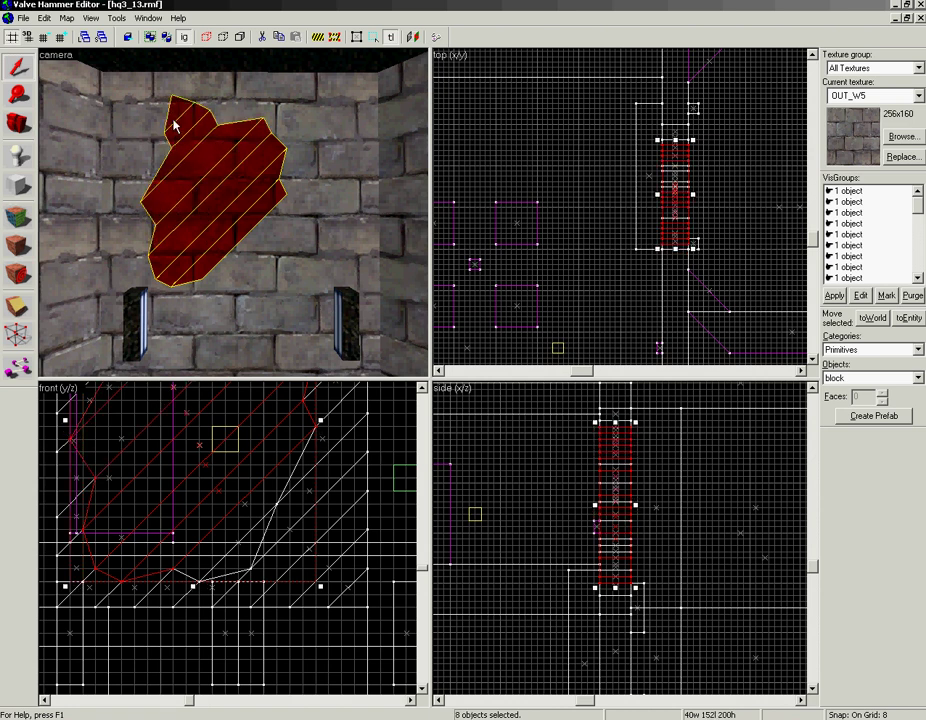
ctrl+click(238, 249)
ctrl+click(246, 262)
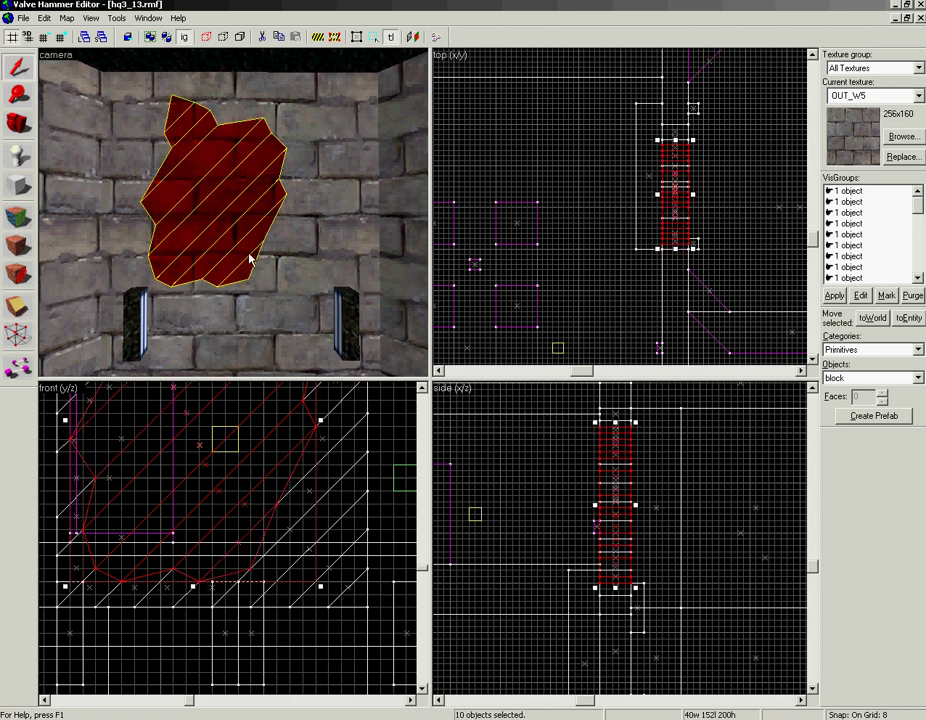
click(908, 318)
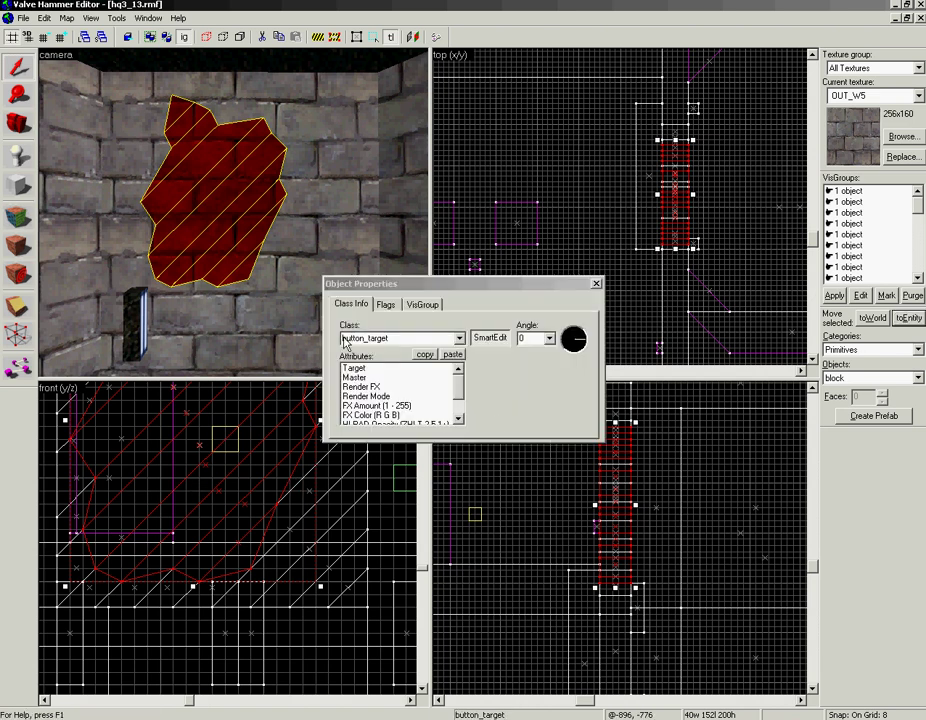
Change the class of the brush entity made from the jagged wall section to func_breakable
drag(343, 339, 389, 339)
text(func_)
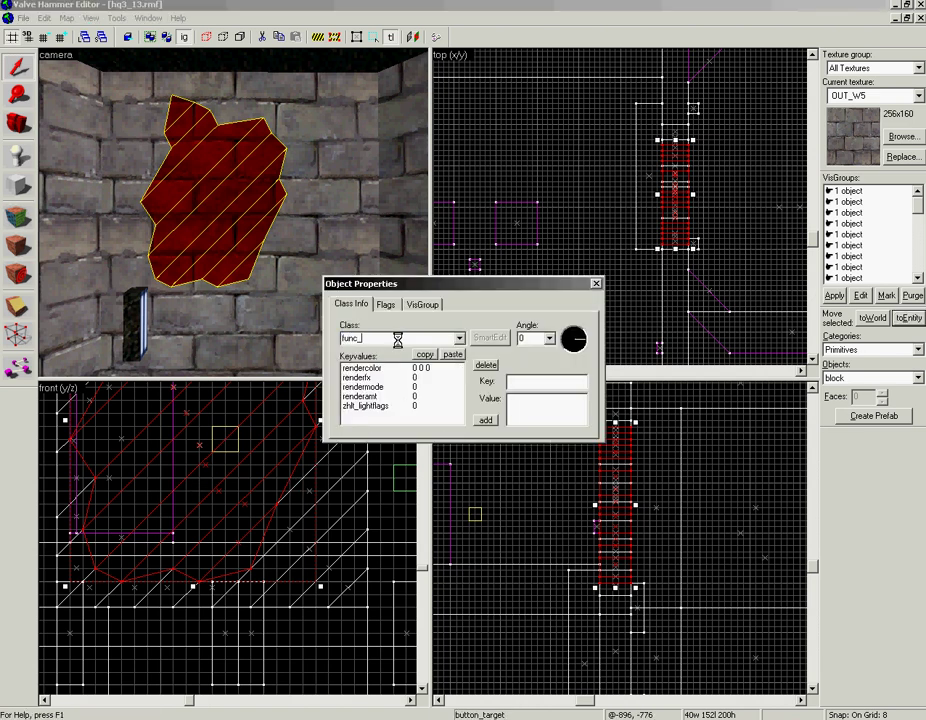
text(button)
key(BackSpace)
key(BackSpace)
key(BackSpace)
text(reakable)
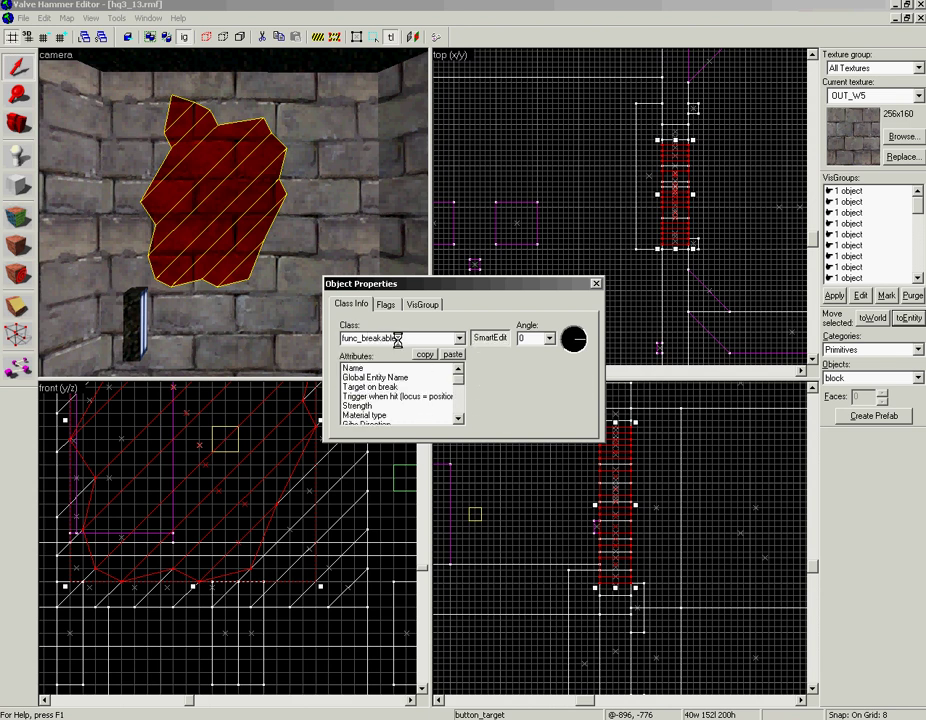
Name the breakable wall section smashface5, close its properties and clear the selection
click(398, 368)
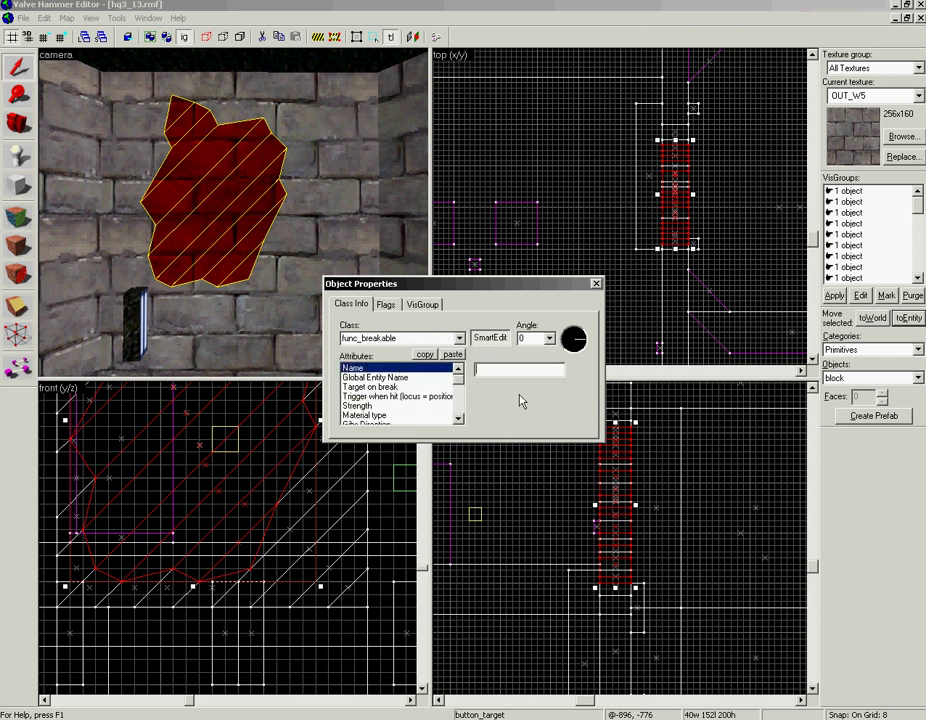
text(smashface5)
click(596, 284)
click(587, 236)
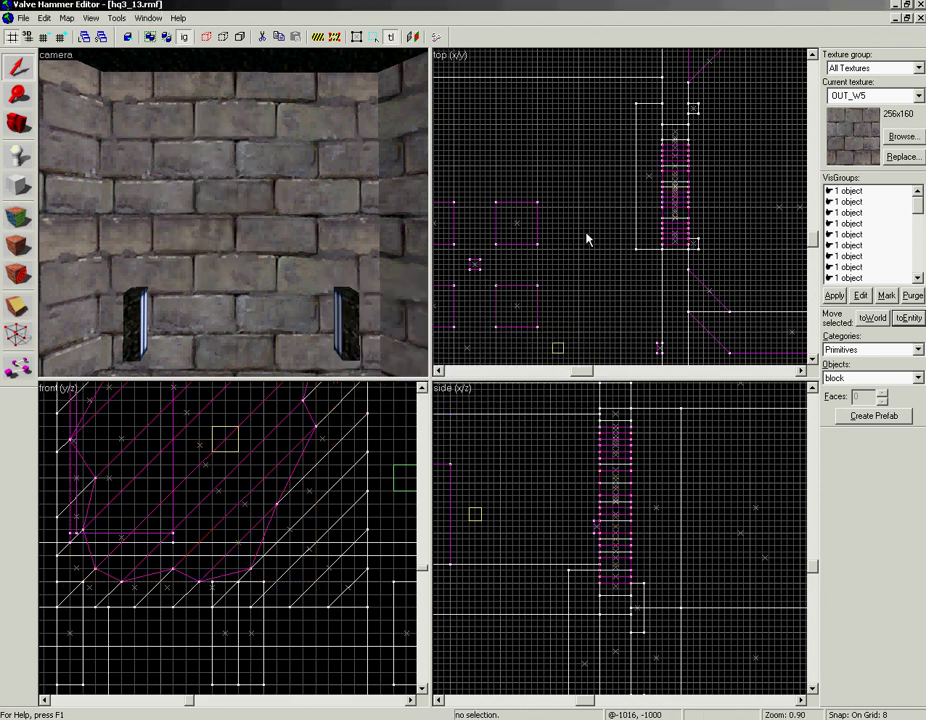
Turn off ignoring groups and select the whole smashface5 wall section as one object
click(244, 246)
key(ctrl+w)
click(230, 228)
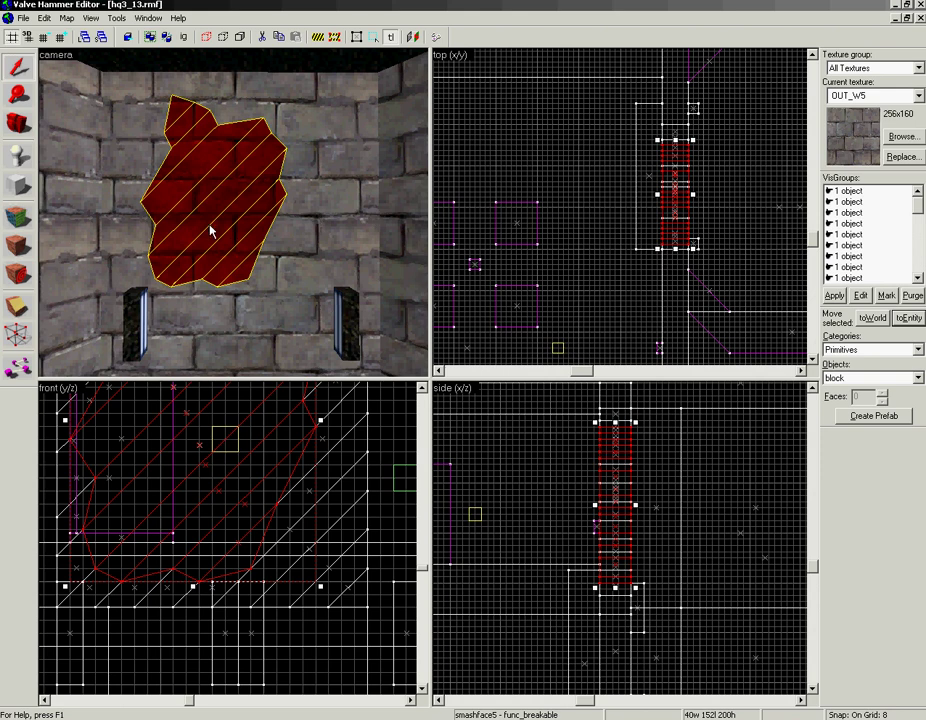
Examine the face properties of the wall strips beside the smashface5 section from behind the wall
key(z)
key(w)
key(s)
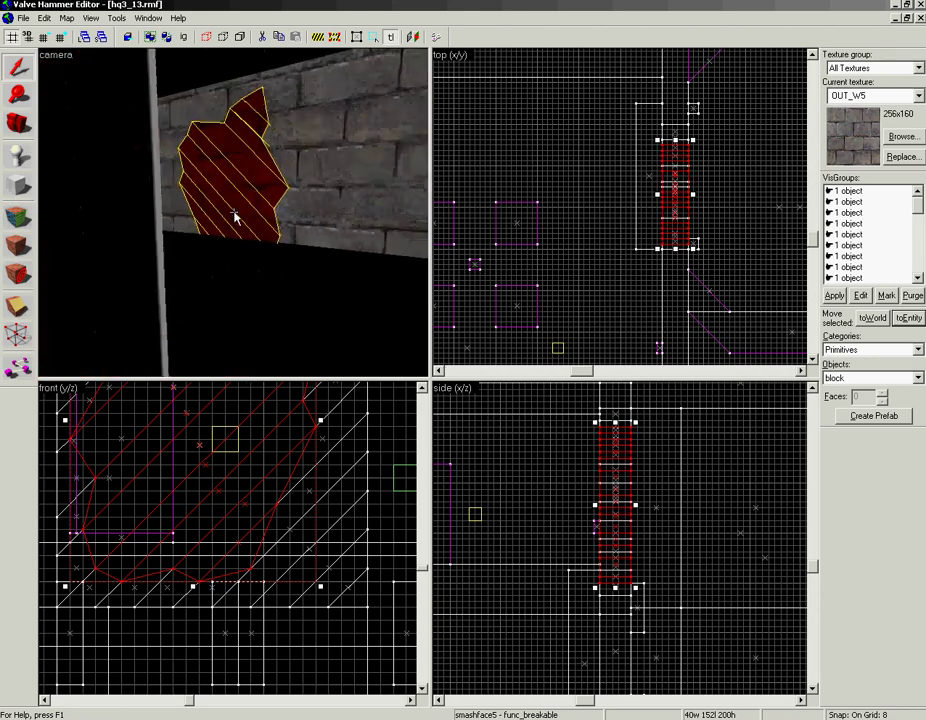
key(w)
key(s)
key(z)
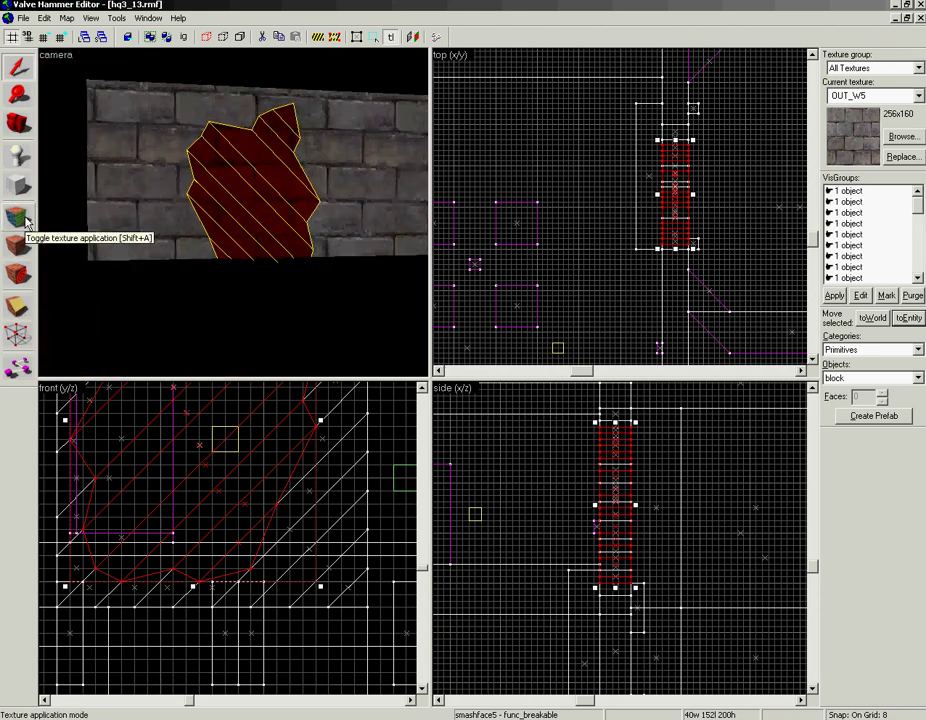
click(17, 217)
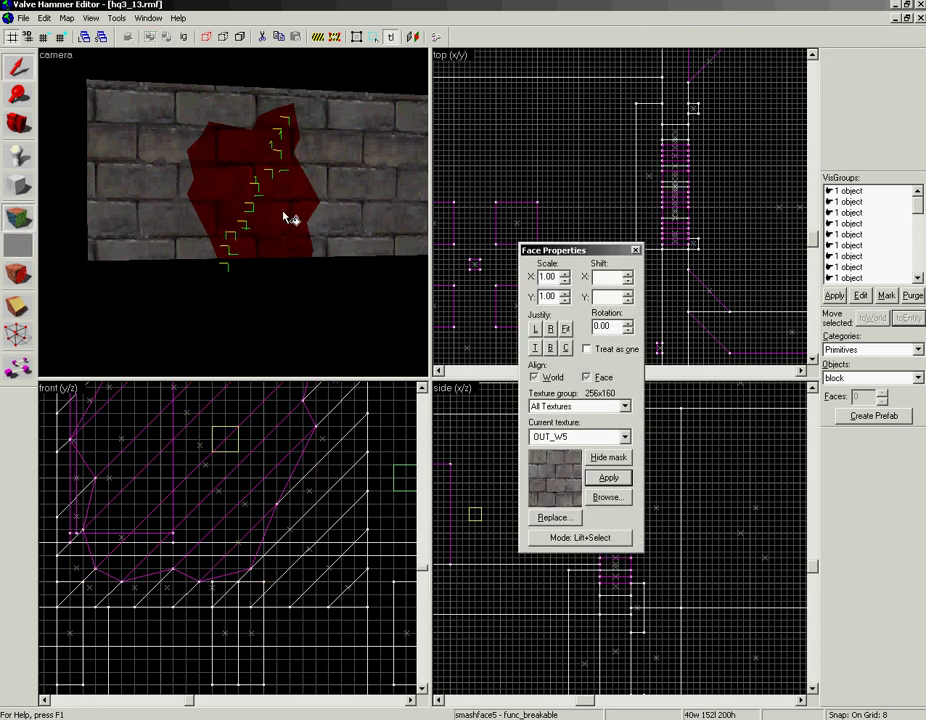
click(199, 243)
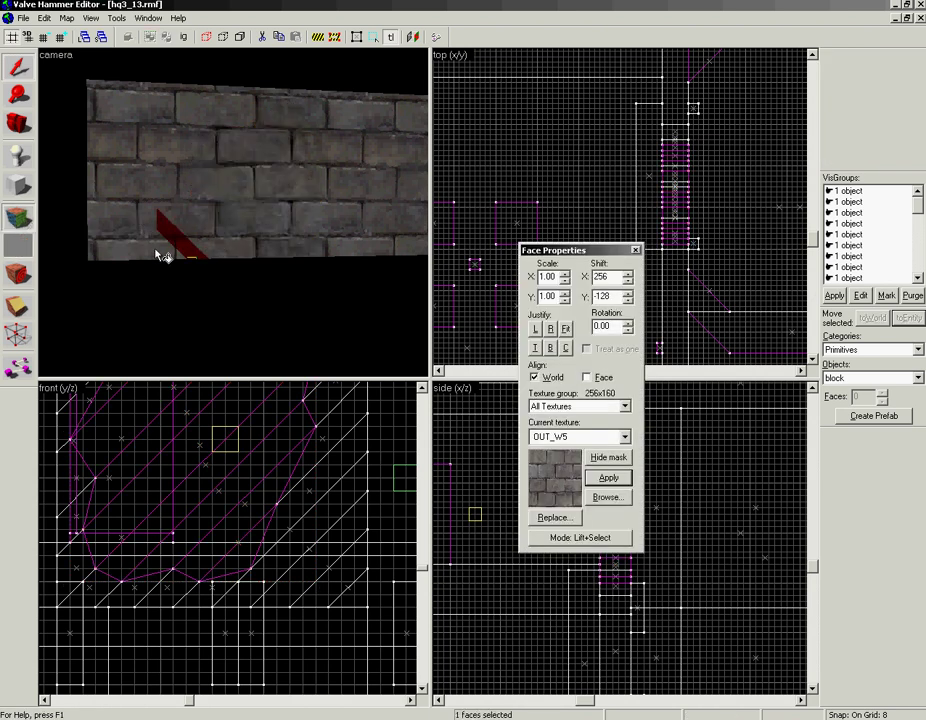
click(156, 253)
click(636, 250)
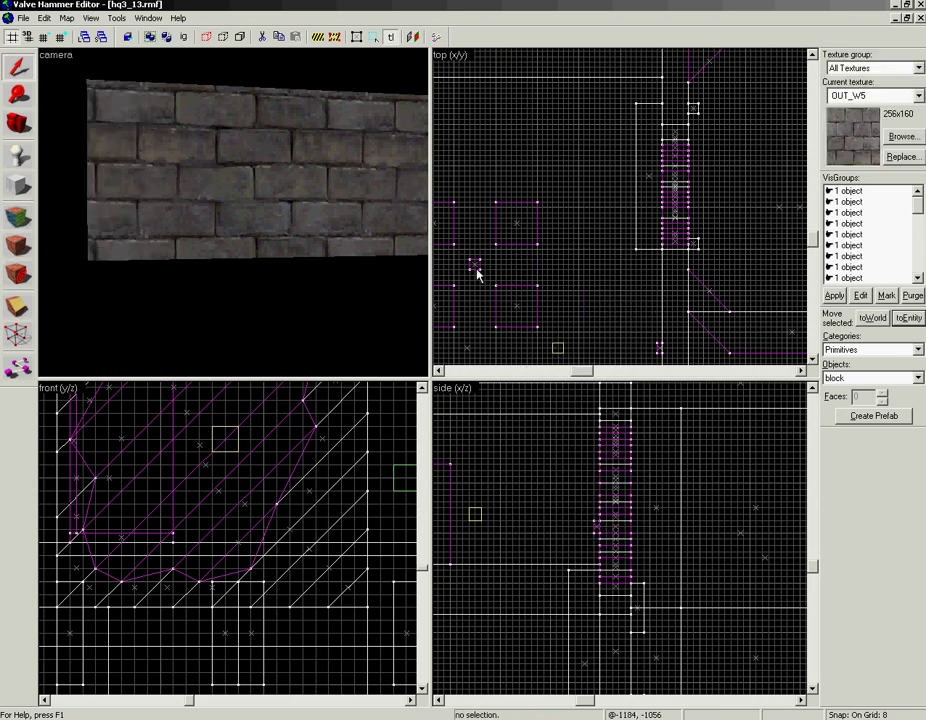
Apply the BLACK texture to every face of the smashface5 section and the surrounding room group
click(241, 216)
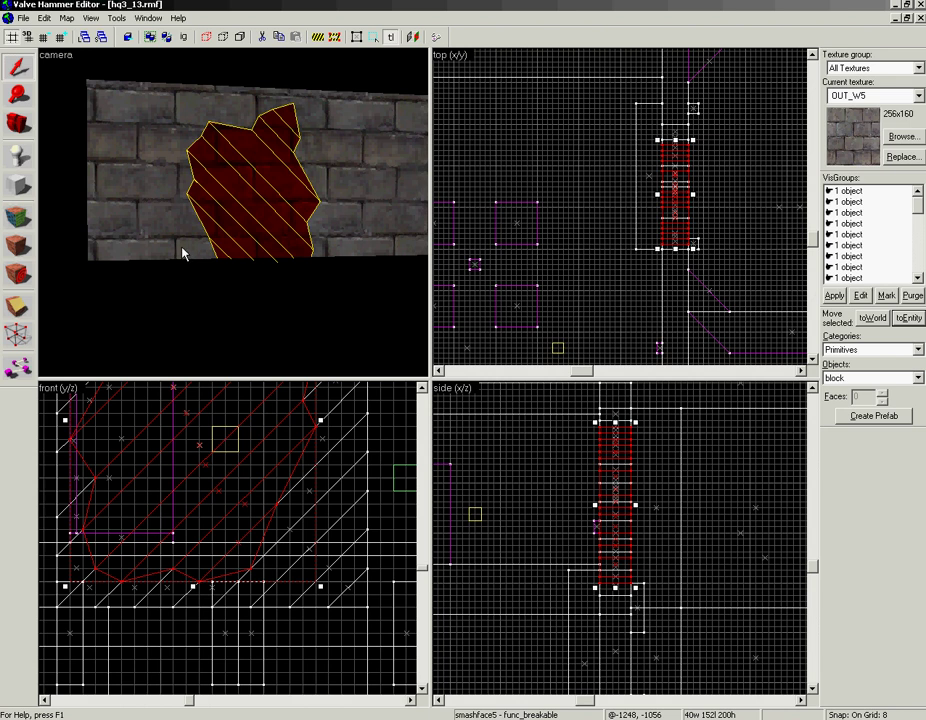
ctrl+click(190, 248)
click(18, 214)
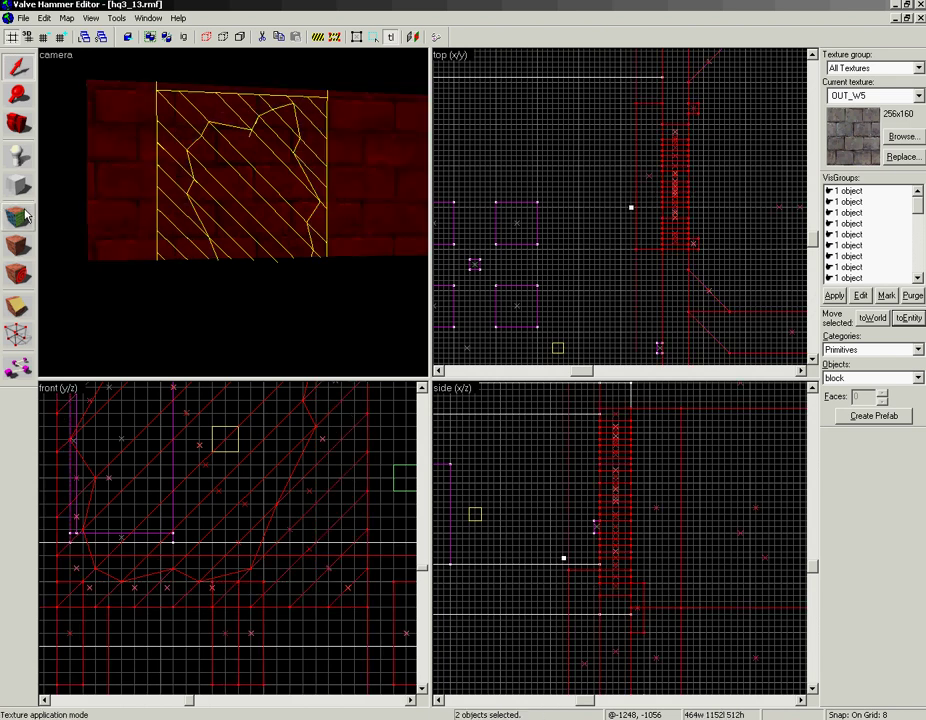
click(580, 438)
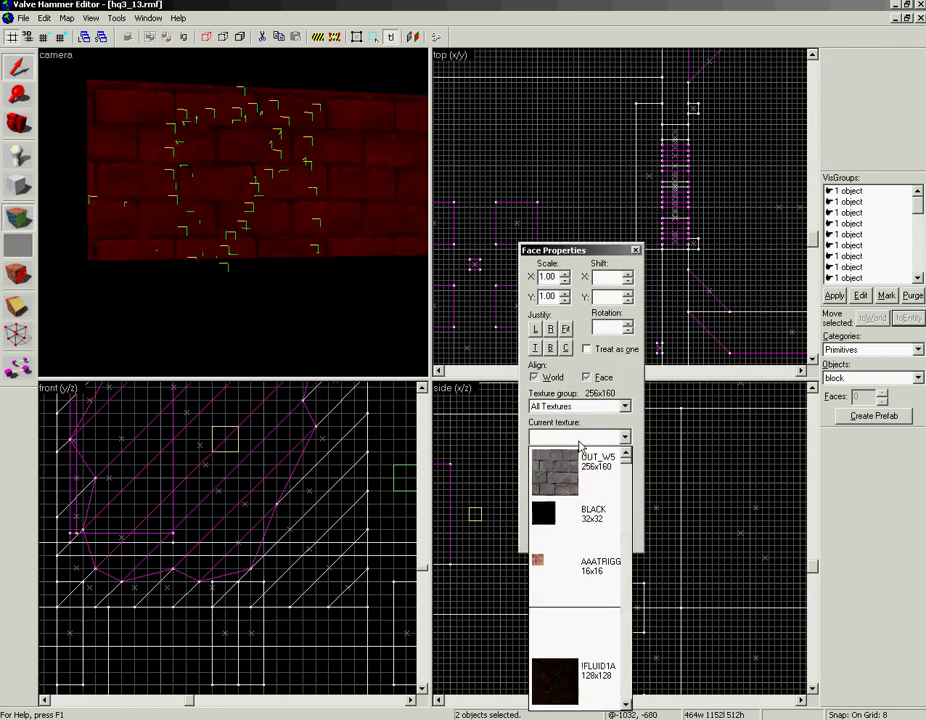
click(560, 543)
click(599, 478)
key(z)
key(z)
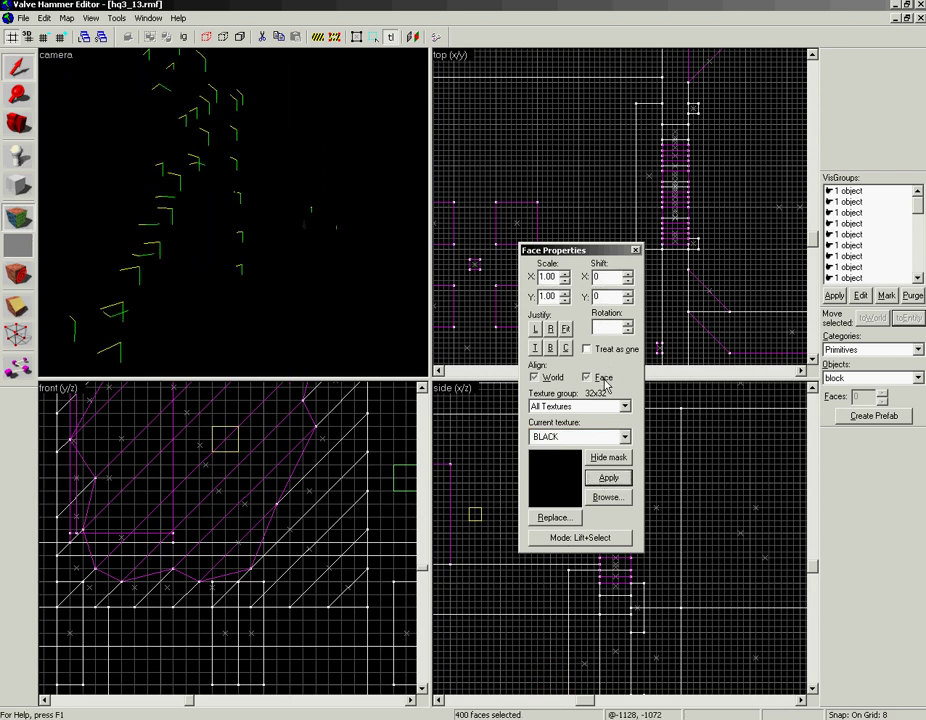
click(635, 250)
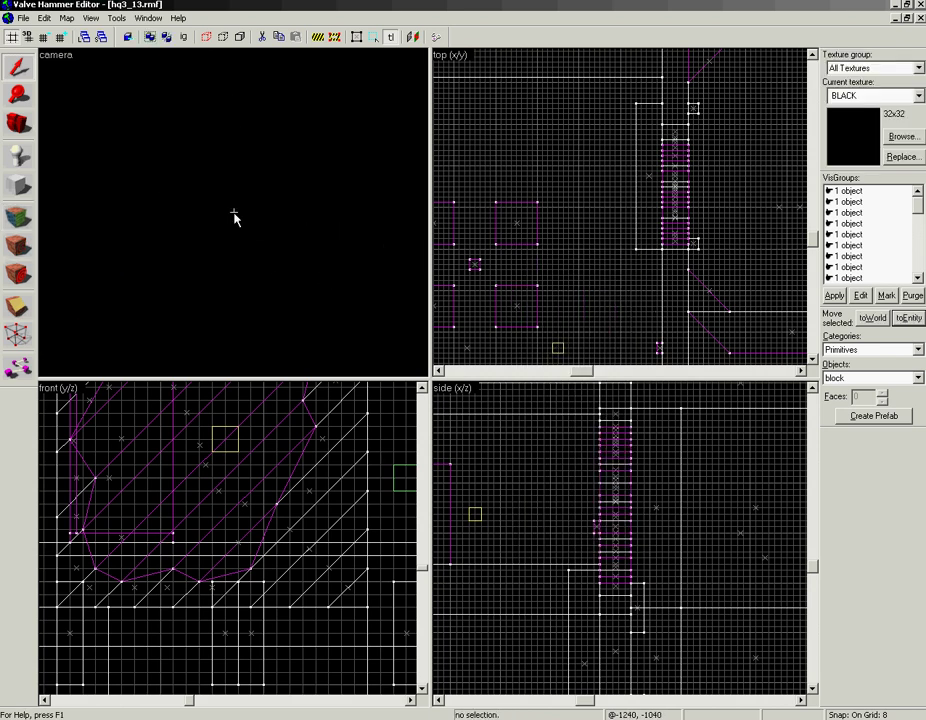
Move through the map in the camera view to examine the surroundings of the black-textured room
key(d)
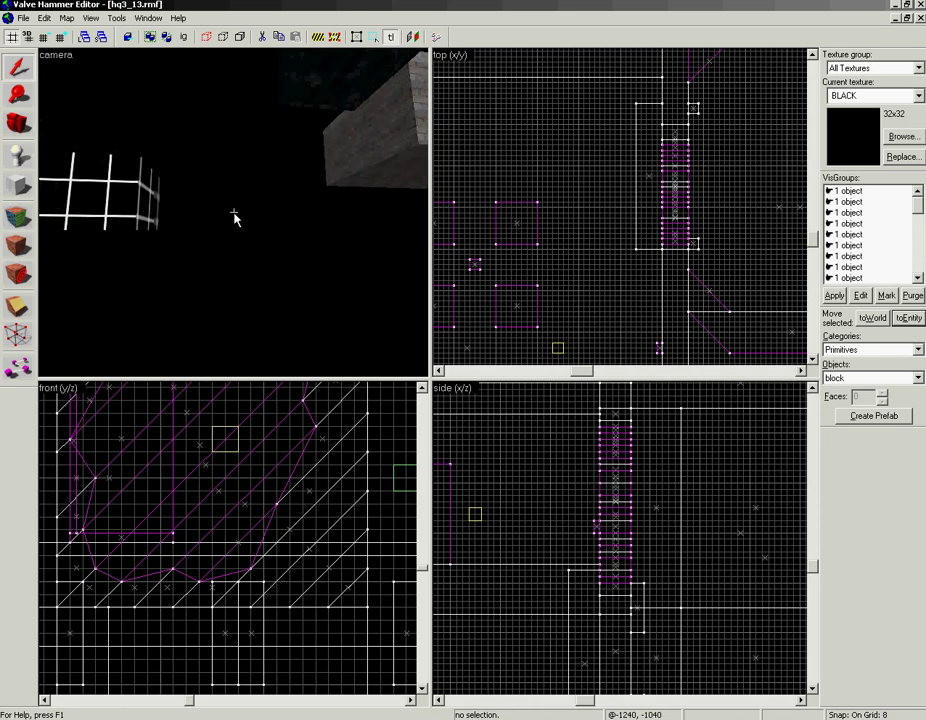
key(d)
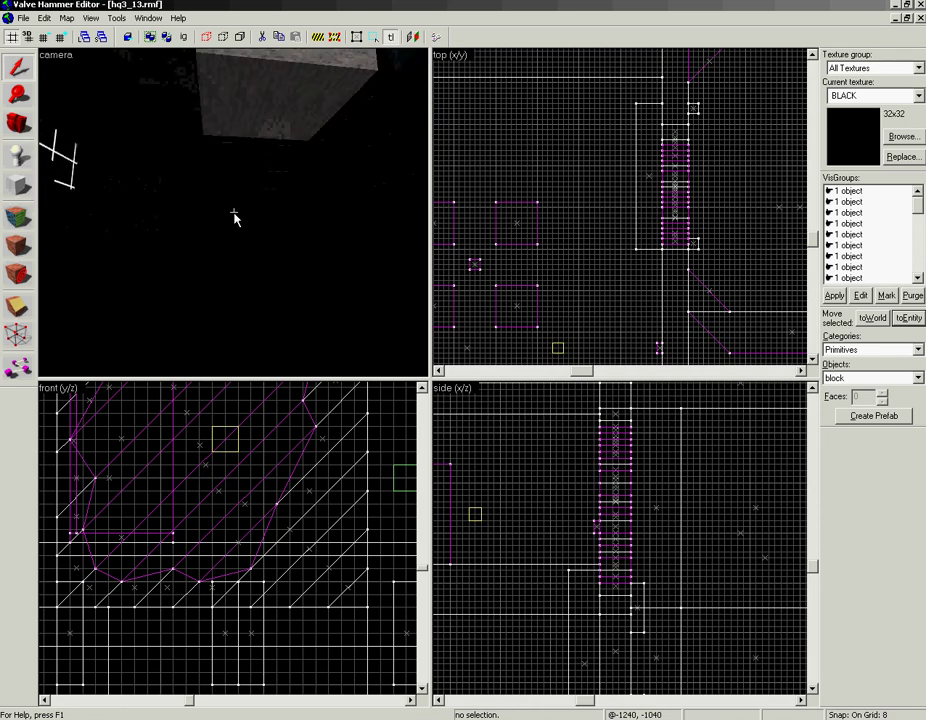
key(w)
key(w)
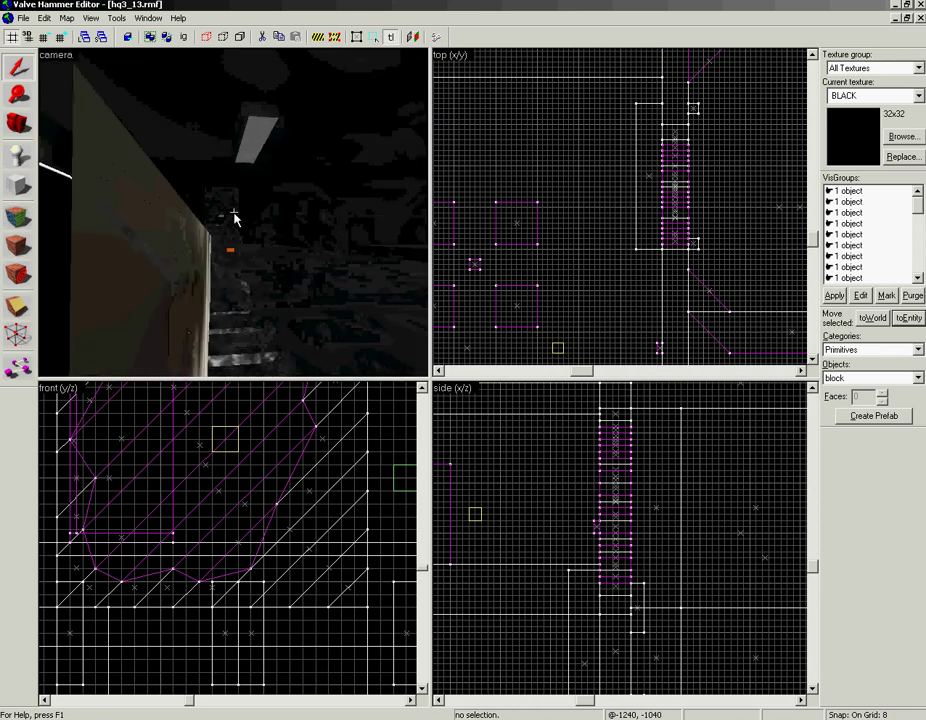
key(w)
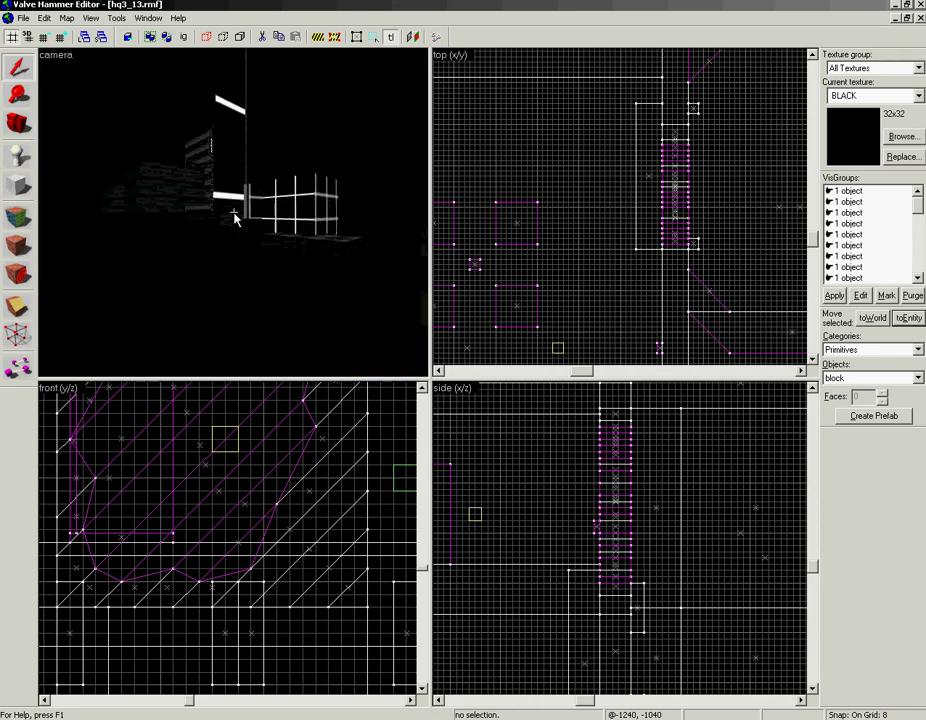
key(w)
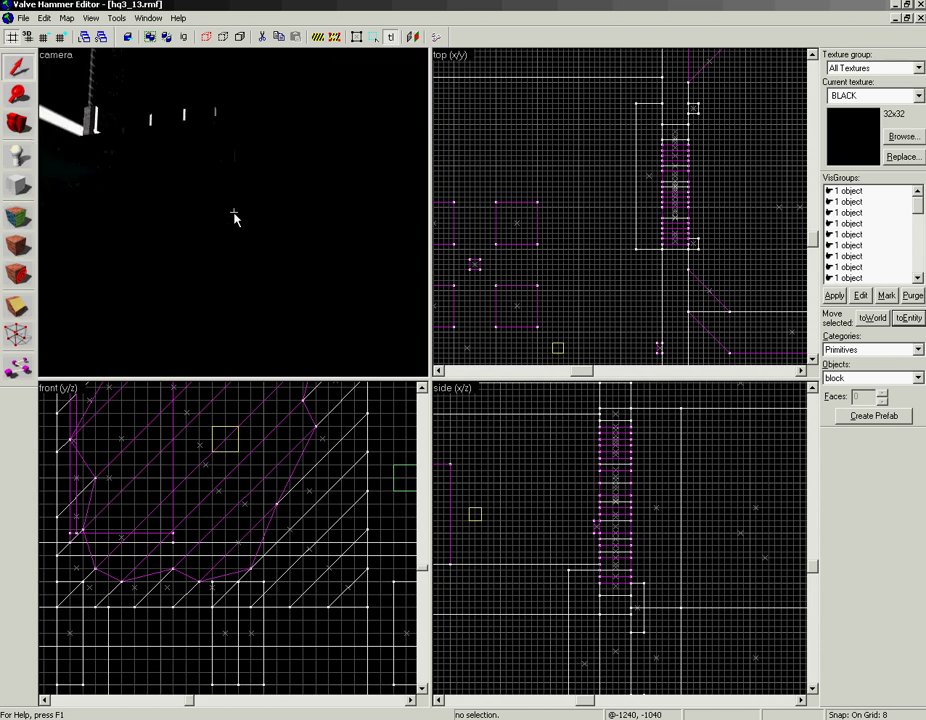
key(w)
key(z)
click(183, 227)
key(z)
key(w)
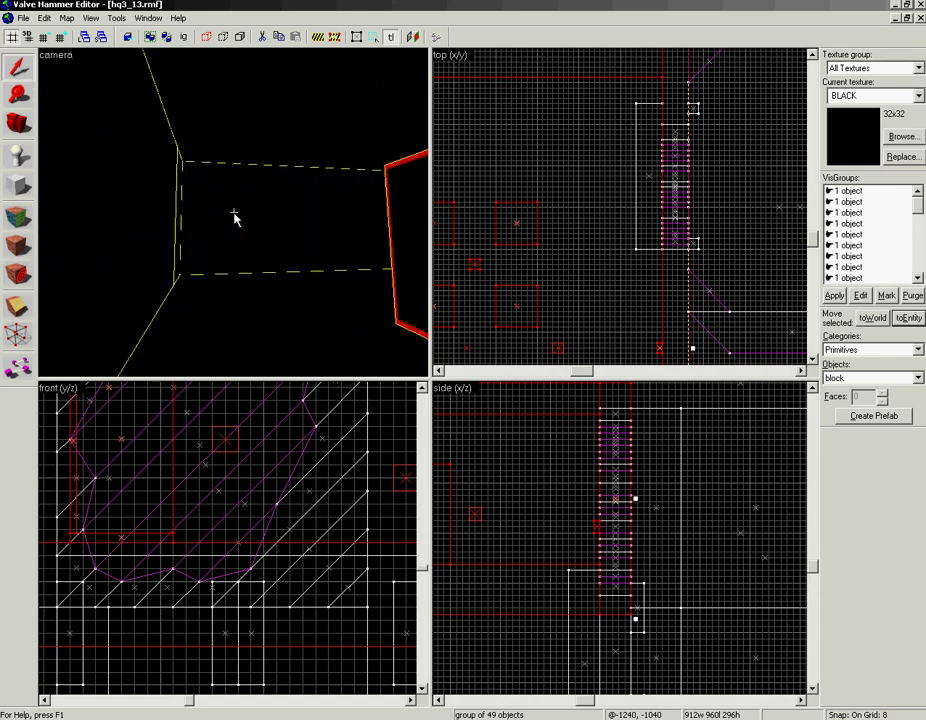
key(w)
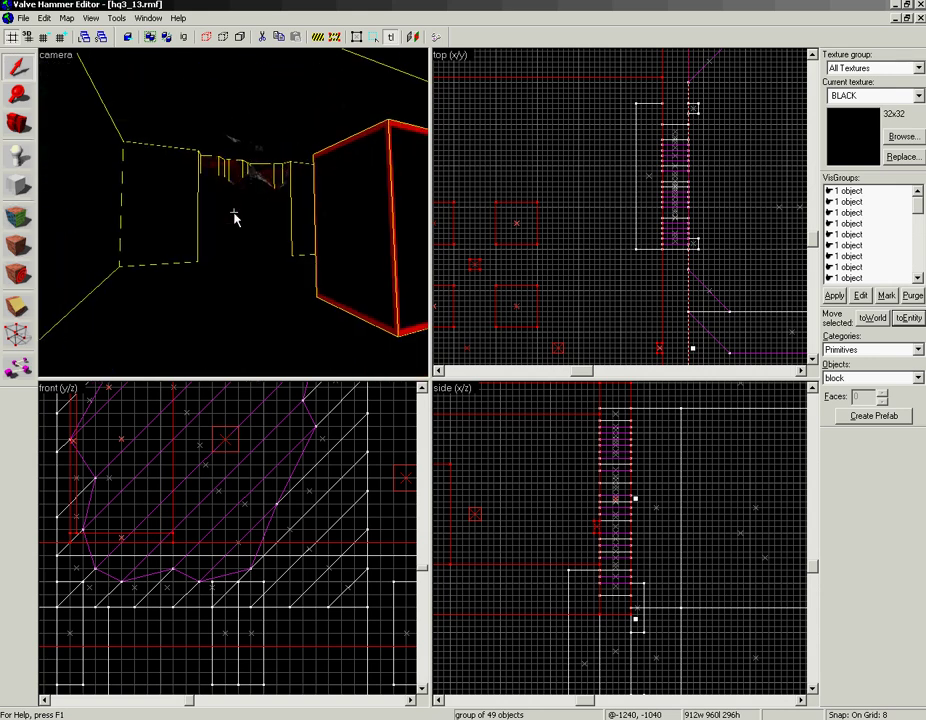
key(w)
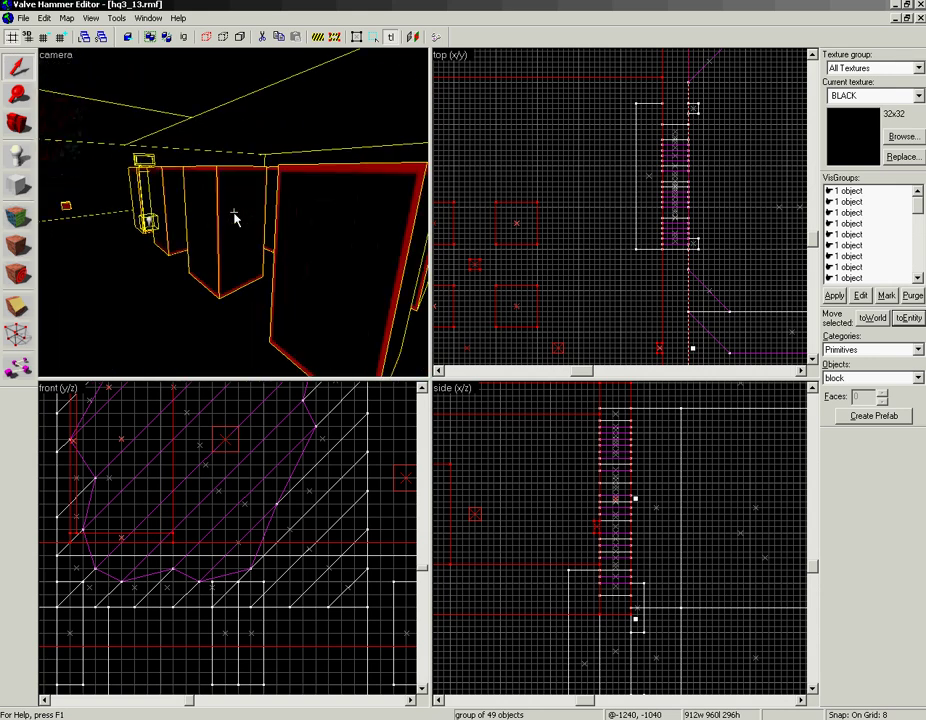
key(w)
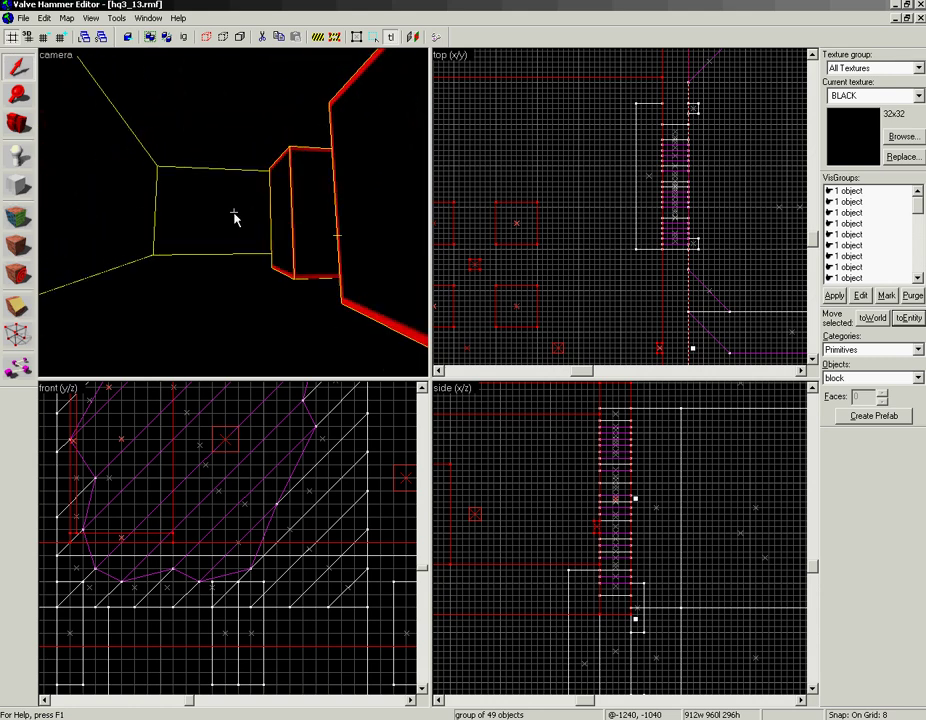
Select the smashface5 section on the black wall and inspect it from behind and from inside the room
key(z)
click(187, 176)
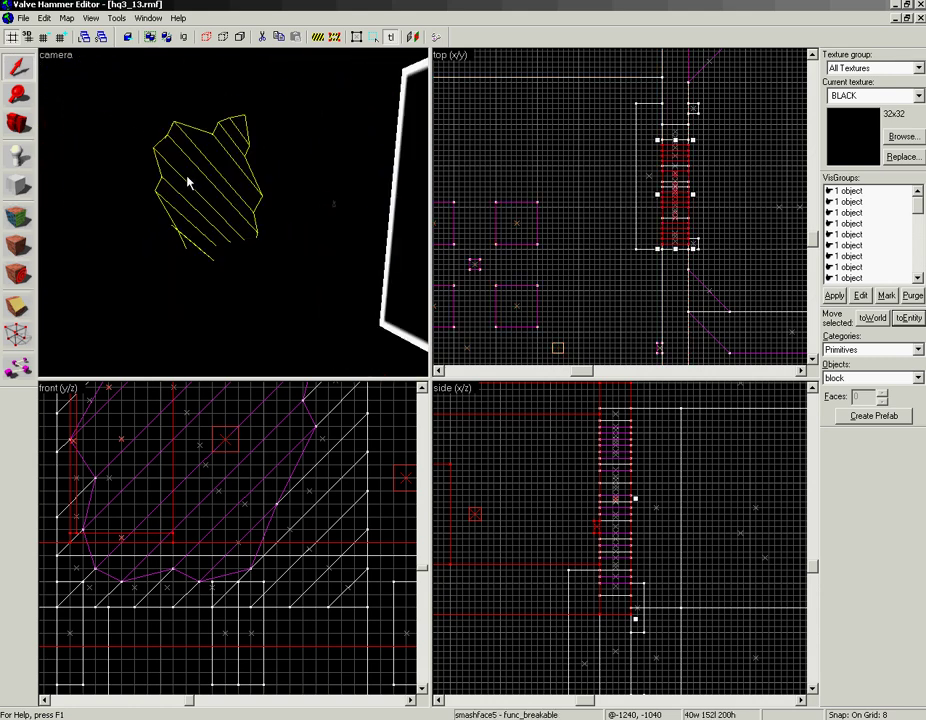
key(z)
key(w)
key(d)
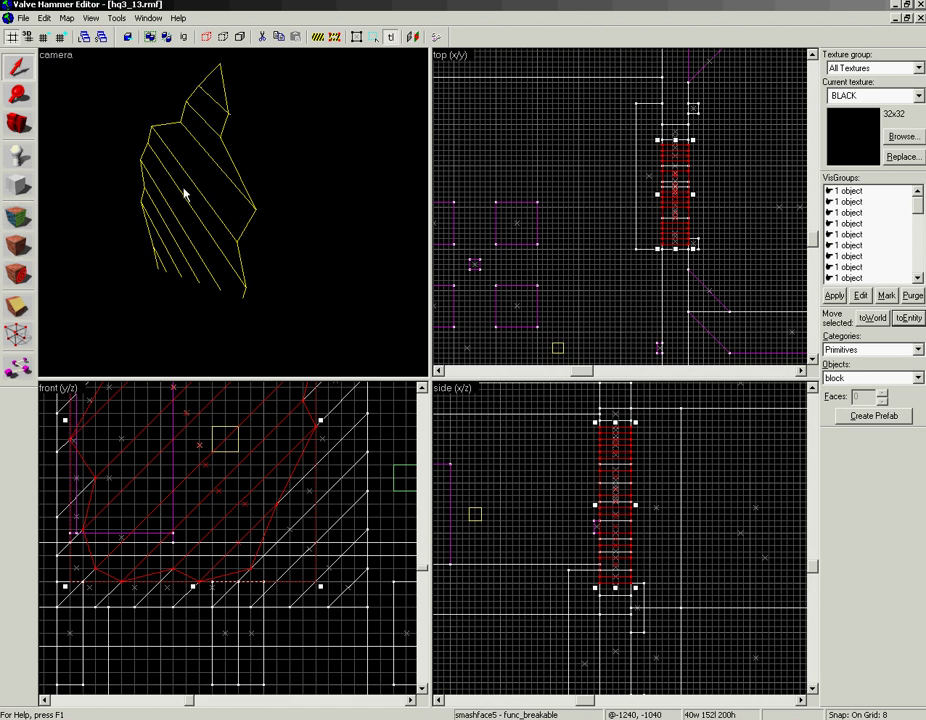
key(z)
key(z)
click(206, 236)
click(220, 190)
key(z)
key(w)
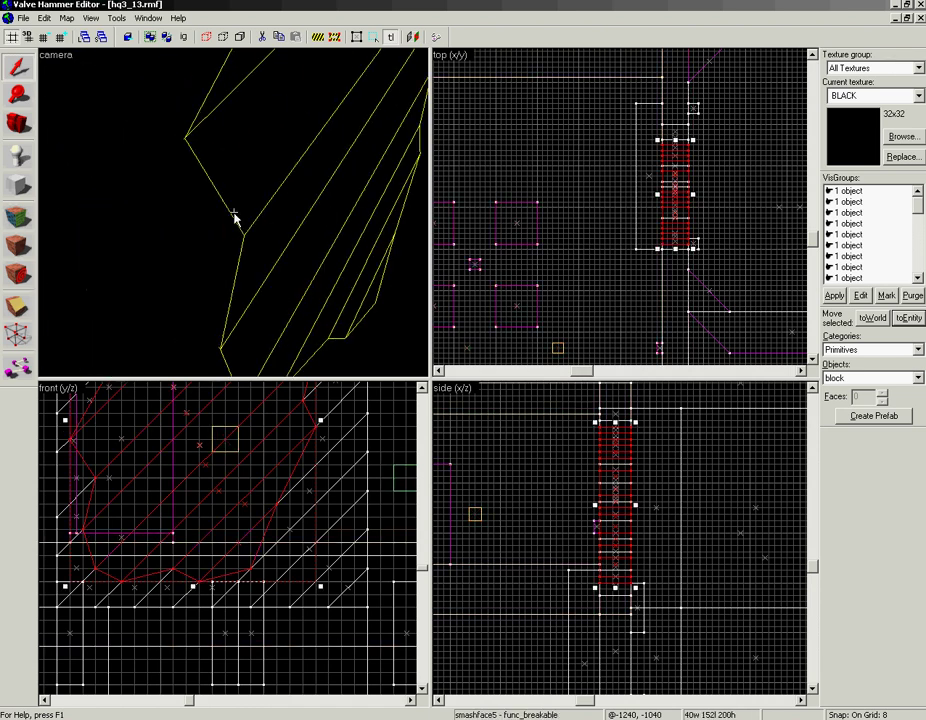
key(s)
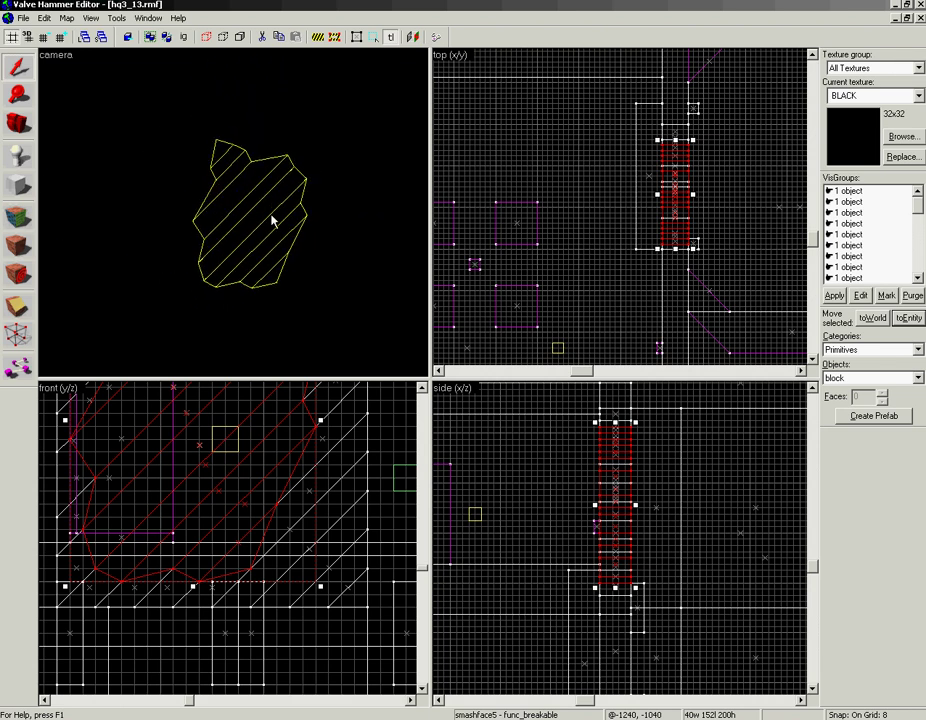
Undo the BLACK texture applied to the room walls and the smashface5 section
click(242, 199)
click(248, 201)
key(z)
key(z)
click(253, 217)
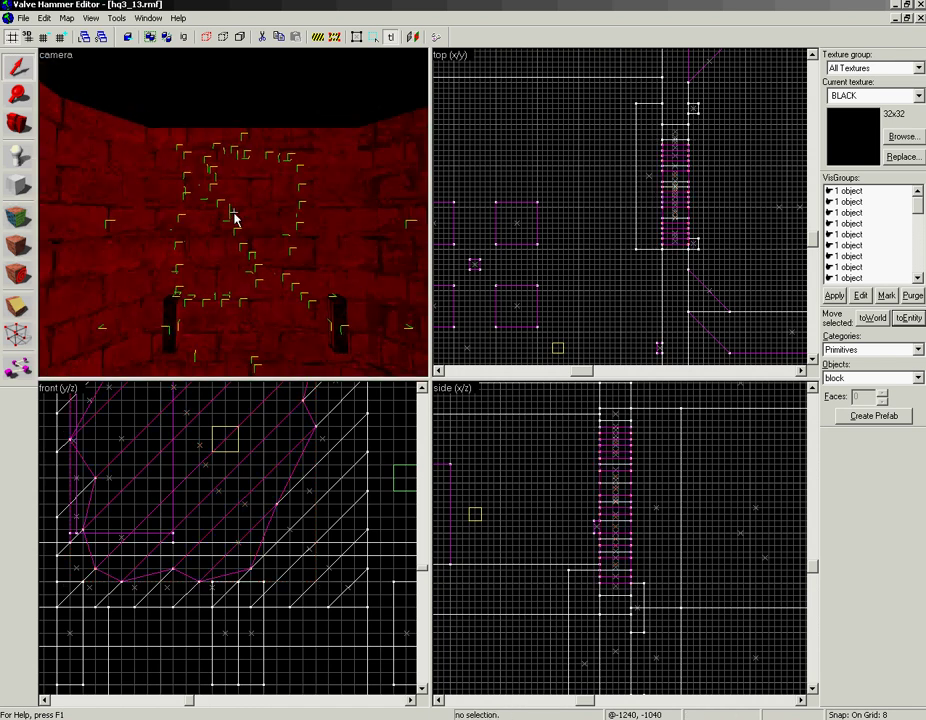
Pick up the OUT_W5 texture from the room-side face of the wall section as the current texture
click(248, 213)
drag(235, 218, 150, 204)
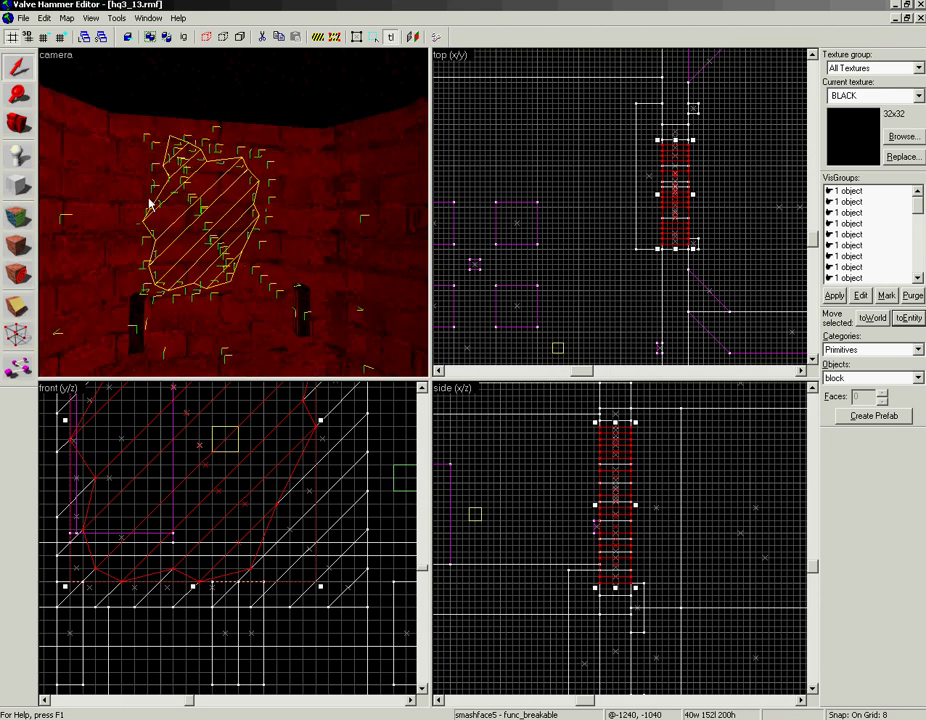
click(301, 226)
click(18, 218)
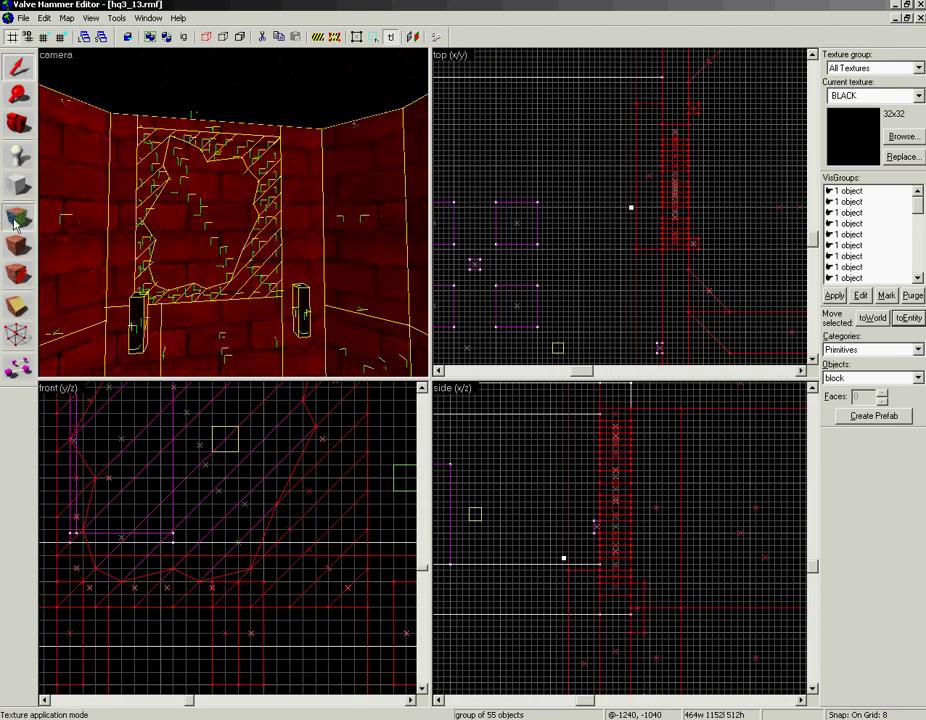
click(210, 222)
click(635, 251)
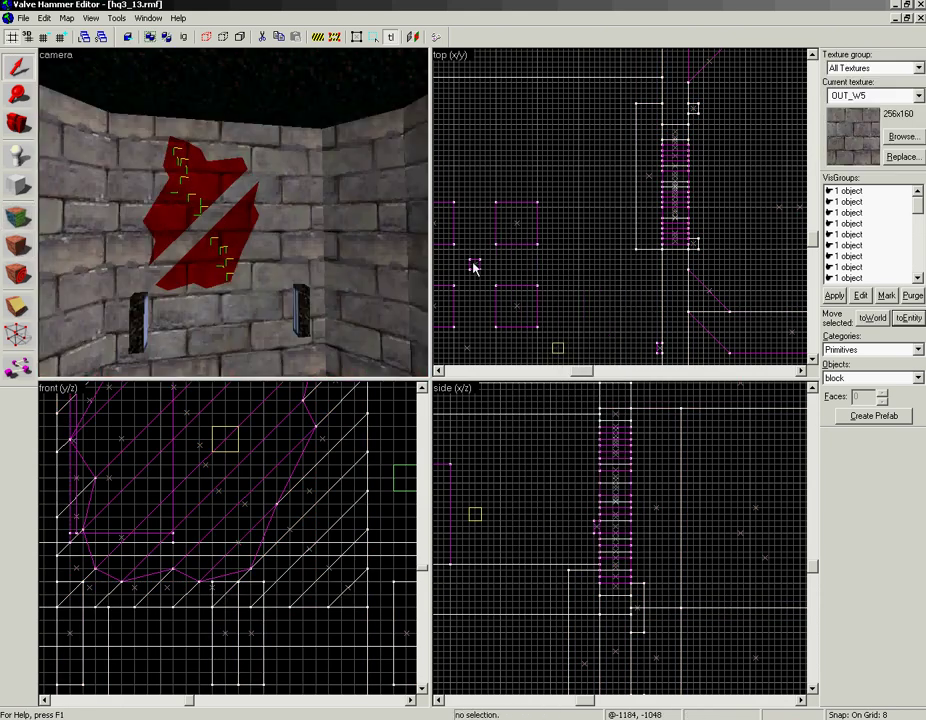
Apply the BLACK texture to all faces of the smashface5 wall section
click(227, 242)
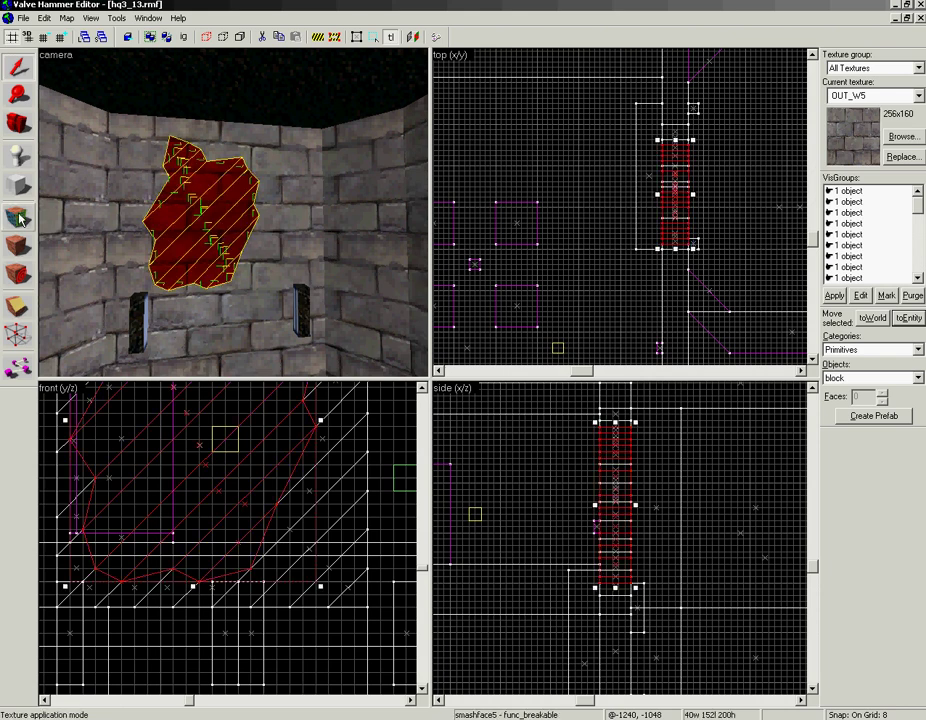
key(z)
key(w)
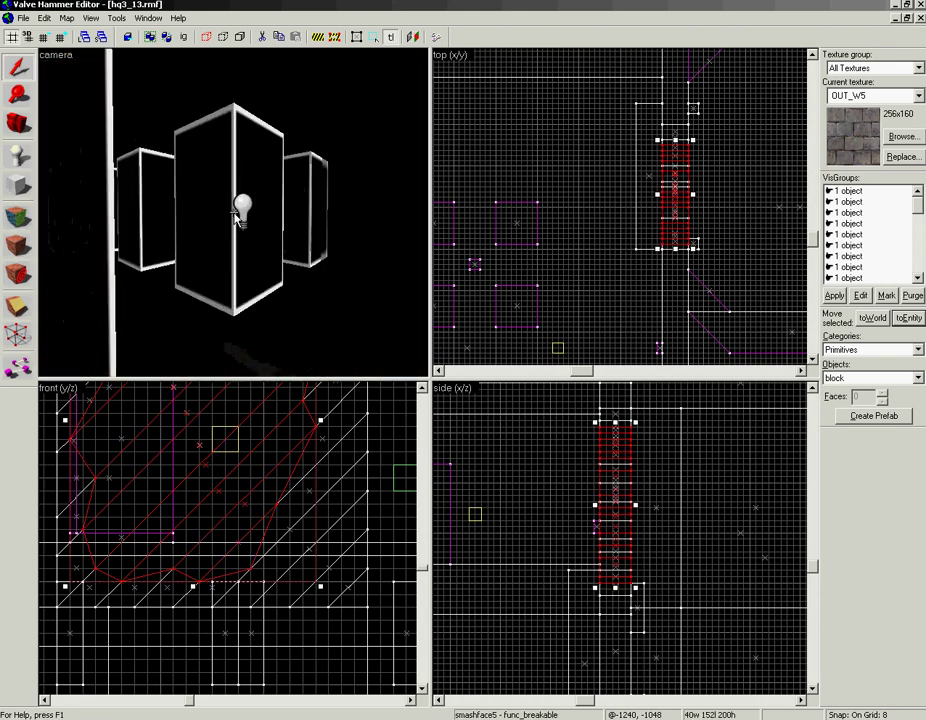
key(a)
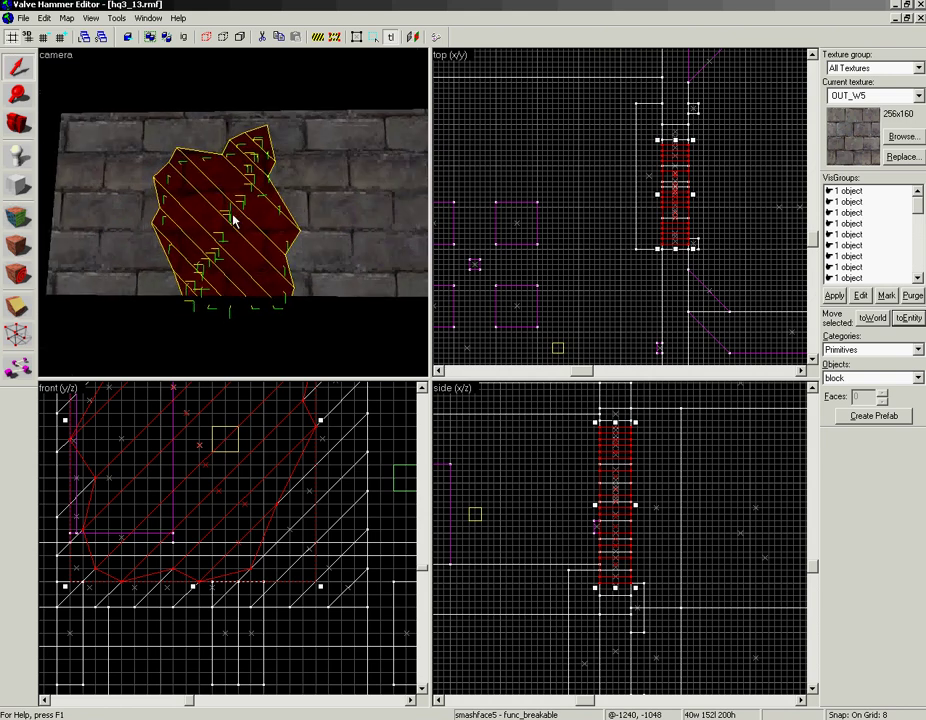
click(17, 218)
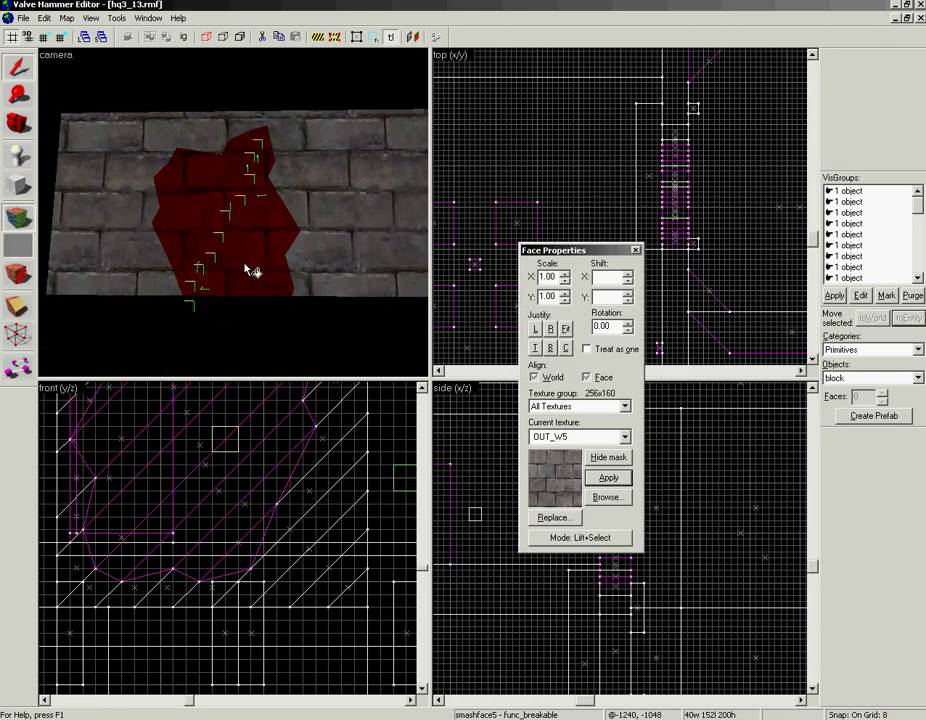
click(595, 437)
click(588, 520)
click(607, 477)
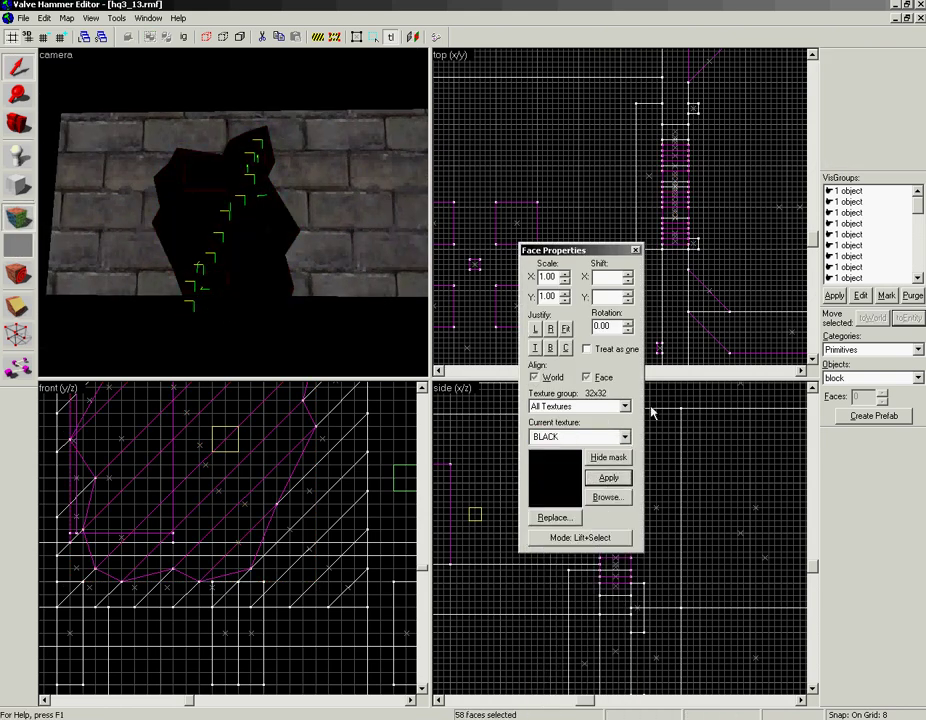
click(635, 250)
Apply the BLACK texture to the brick faces surrounding the smashface5 section on the back side of the wall
click(17, 220)
click(173, 254)
right_click(163, 273)
right_click(154, 247)
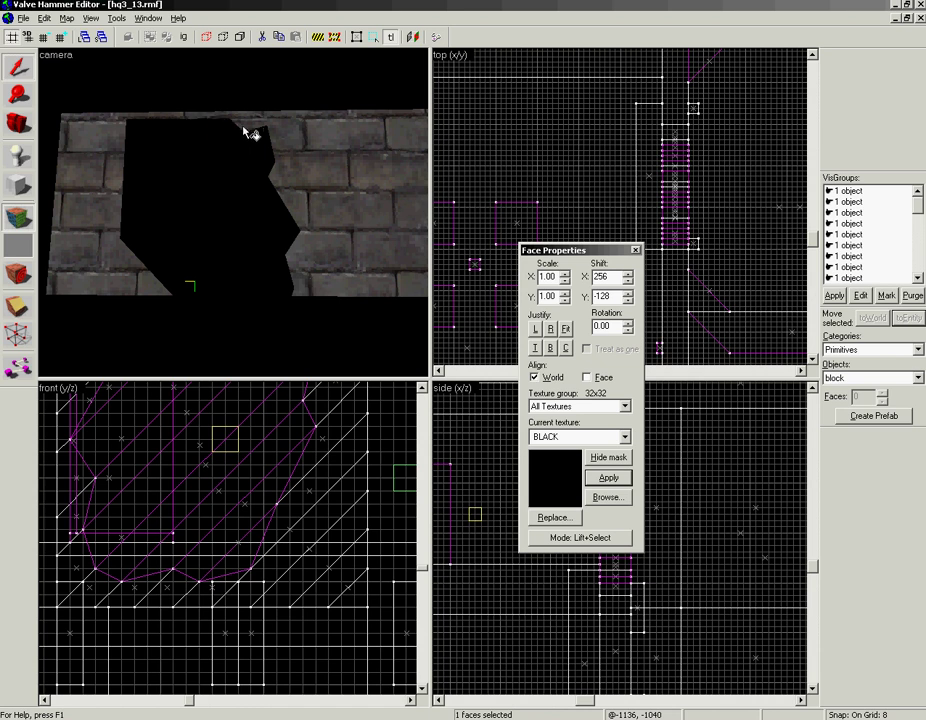
right_click(283, 131)
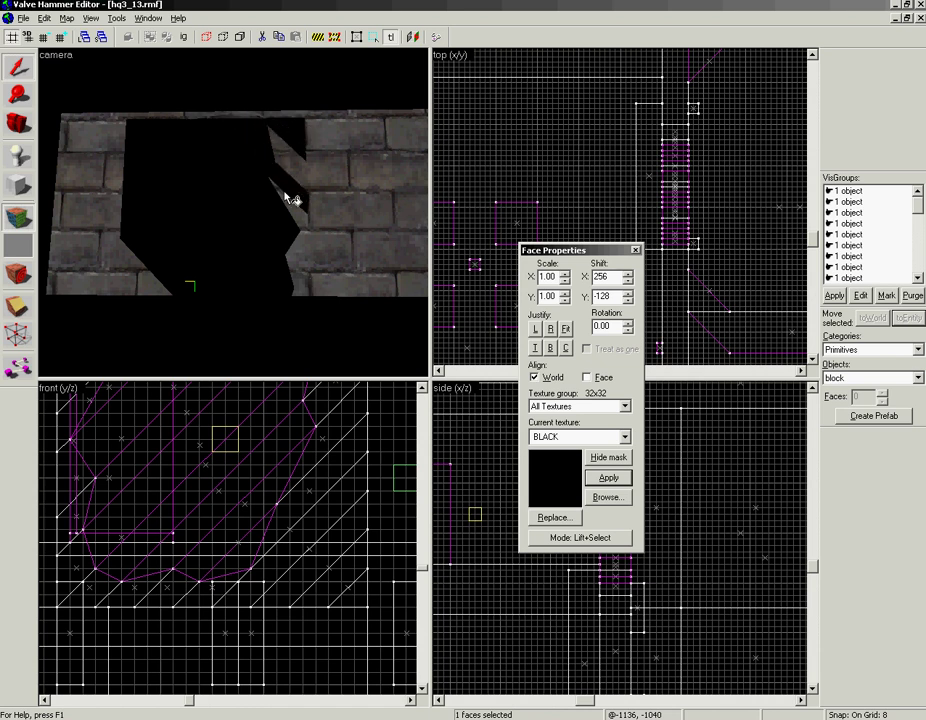
right_click(292, 174)
right_click(297, 222)
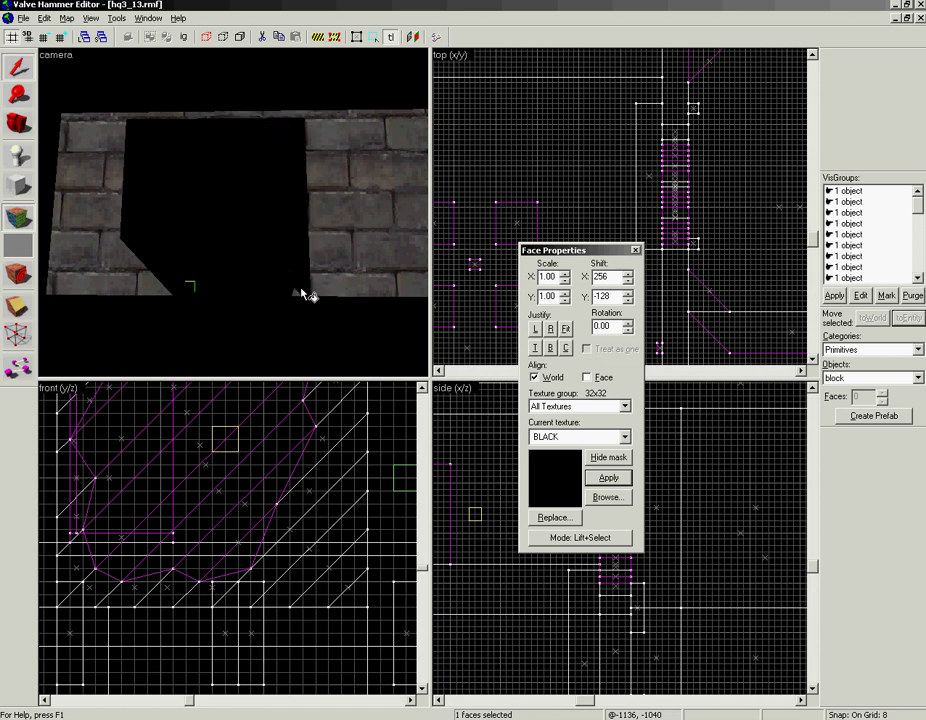
right_click(116, 276)
right_click(378, 213)
right_click(258, 114)
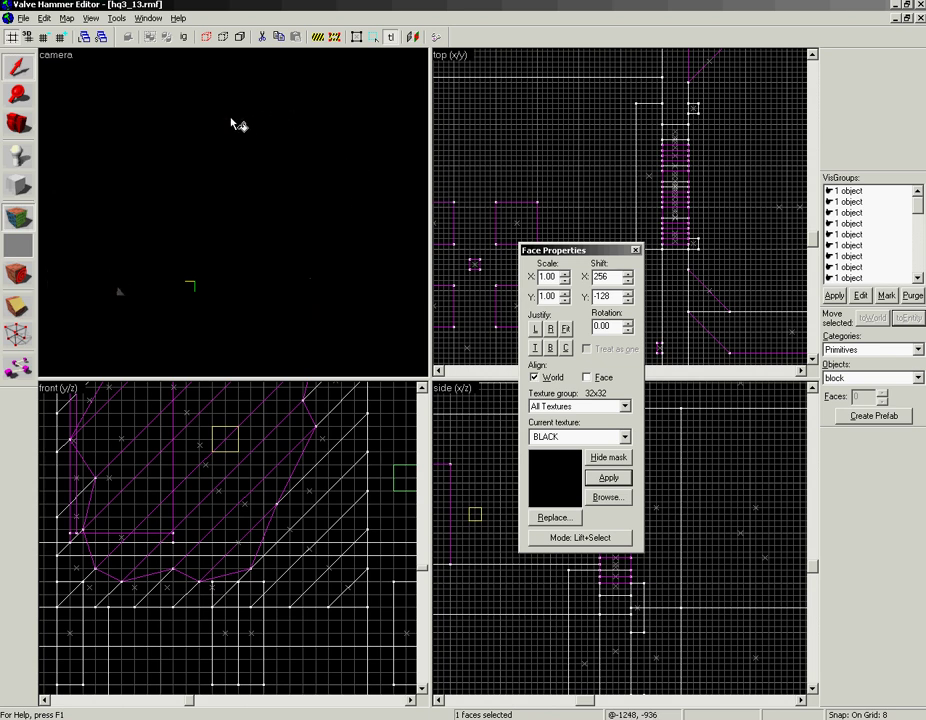
Look around the blackened space and show the camera view as flat-coloured polygons instead of textures
key(z)
key(w)
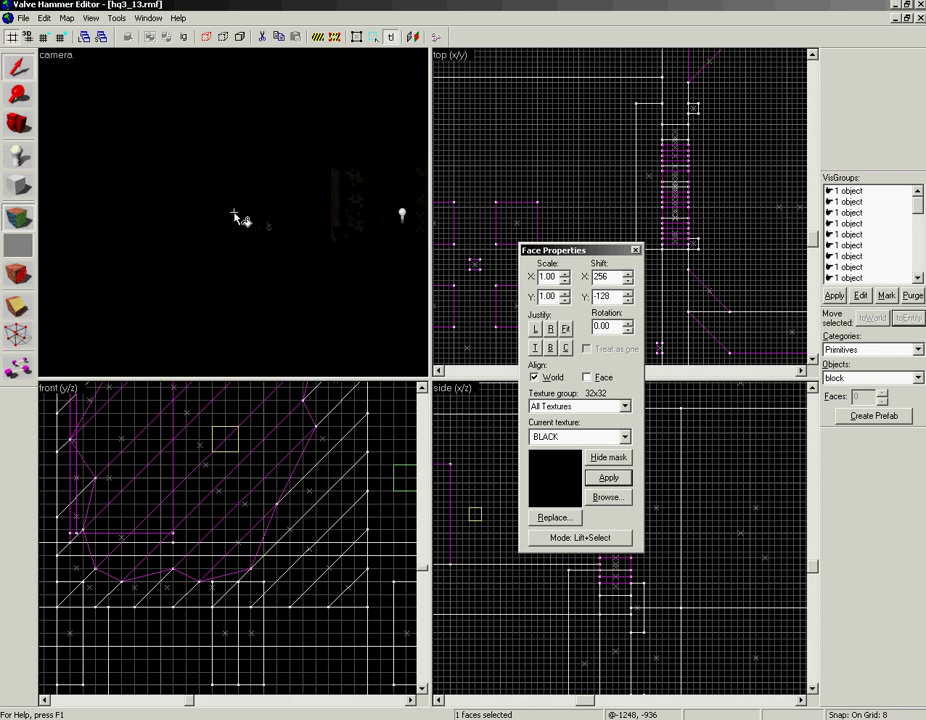
key(w)
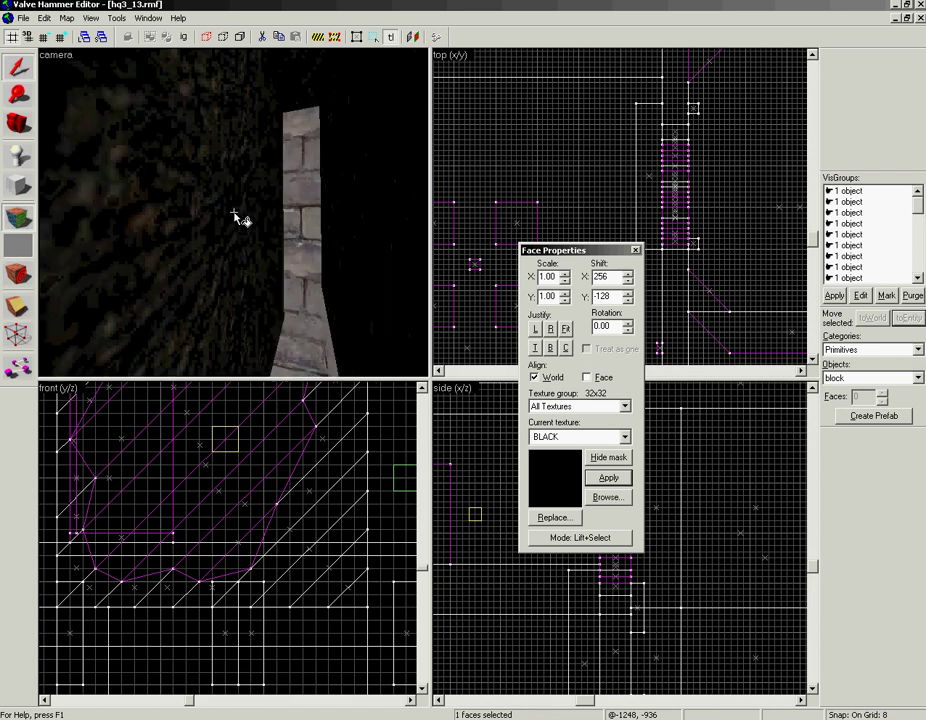
key(w)
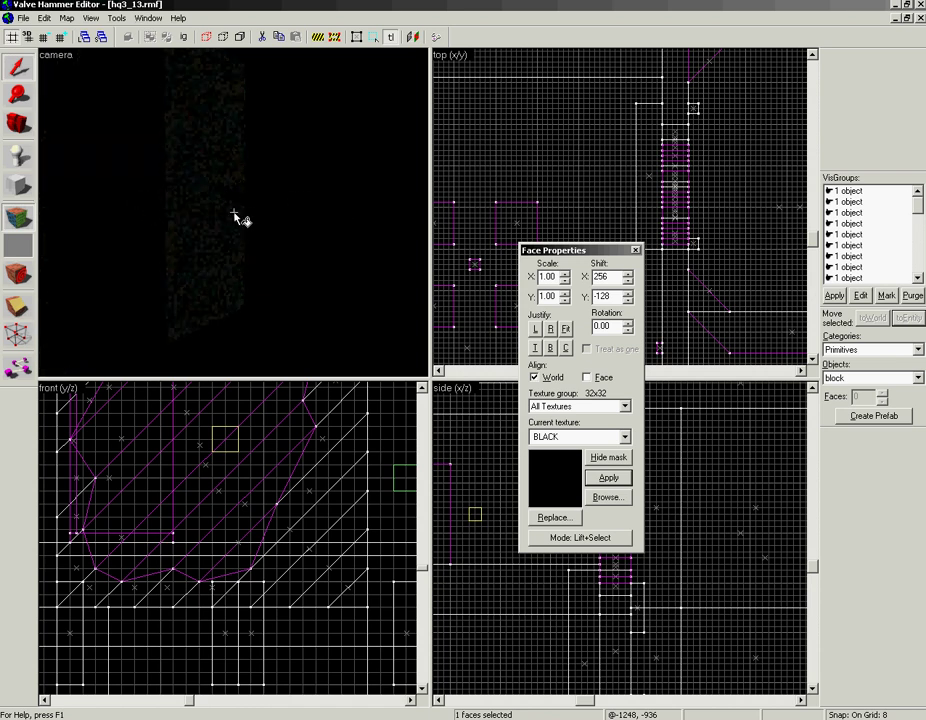
key(w)
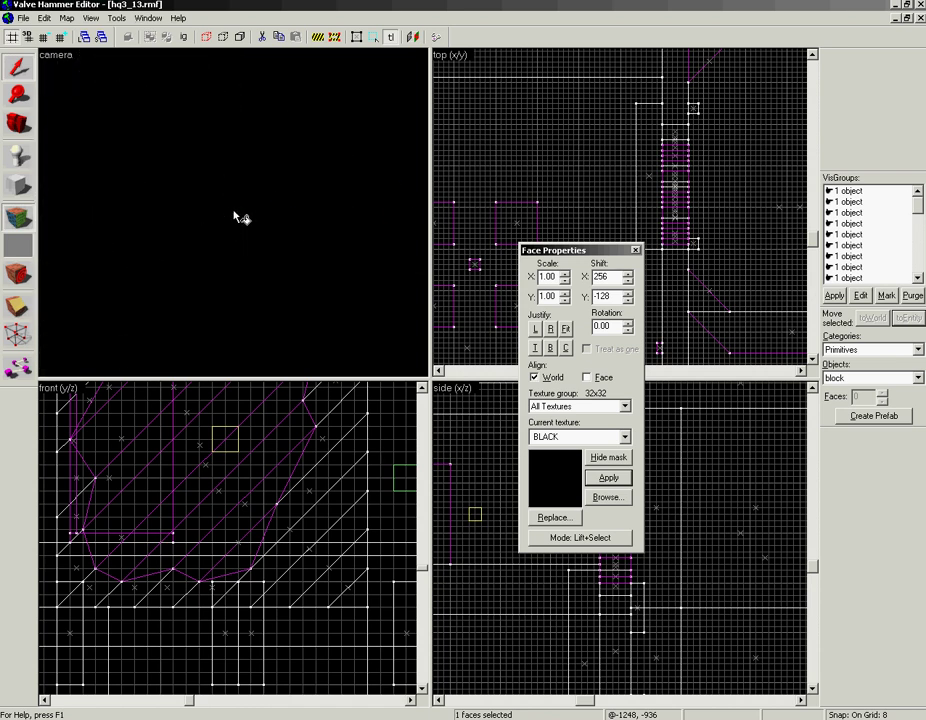
click(55, 54)
click(83, 123)
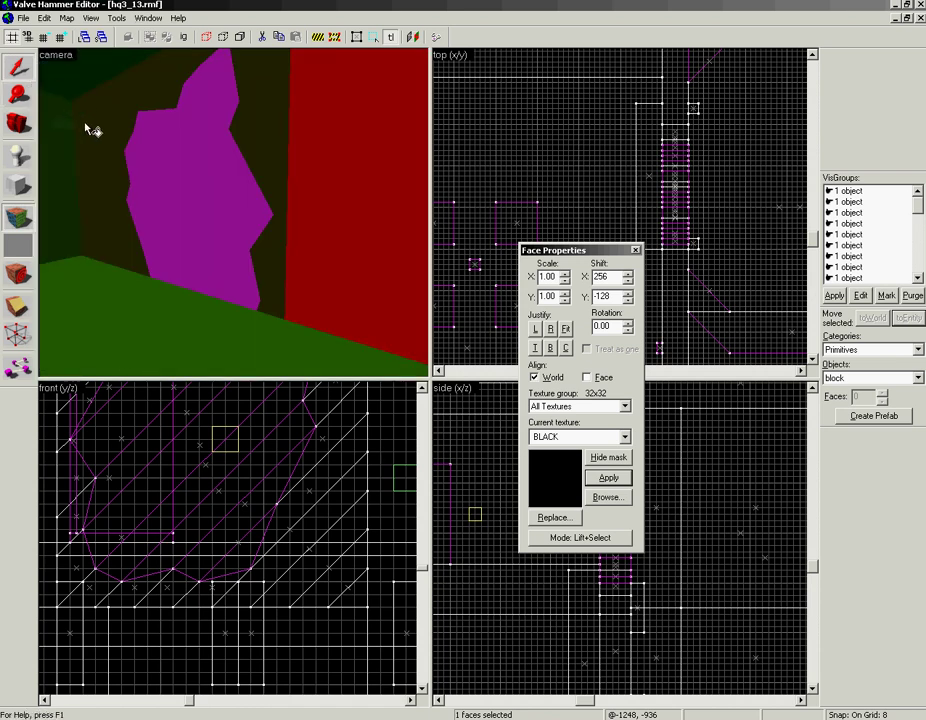
Inspect the smashface5 section from behind in the flat-coloured camera view and select it
key(z)
key(a)
key(s)
key(z)
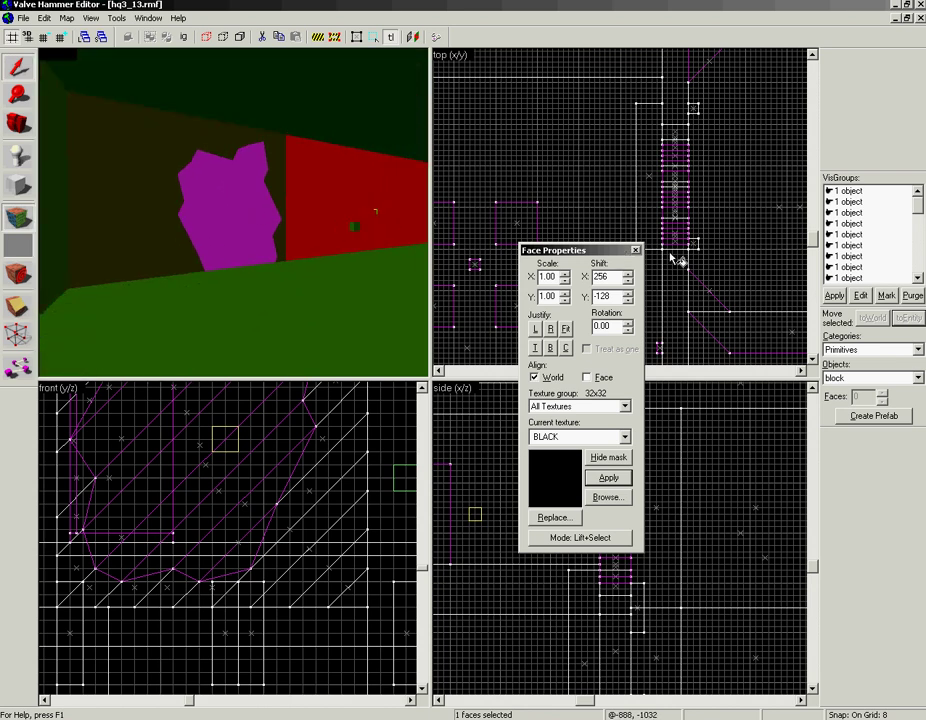
click(636, 251)
click(246, 221)
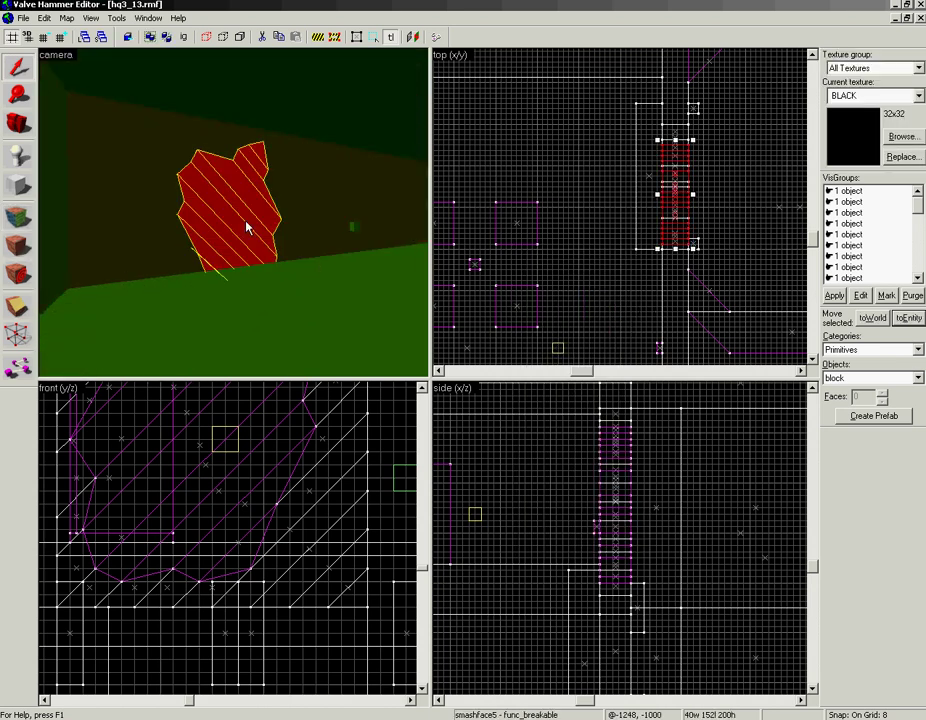
key(z)
key(w)
key(Down)
key(Down)
key(Down)
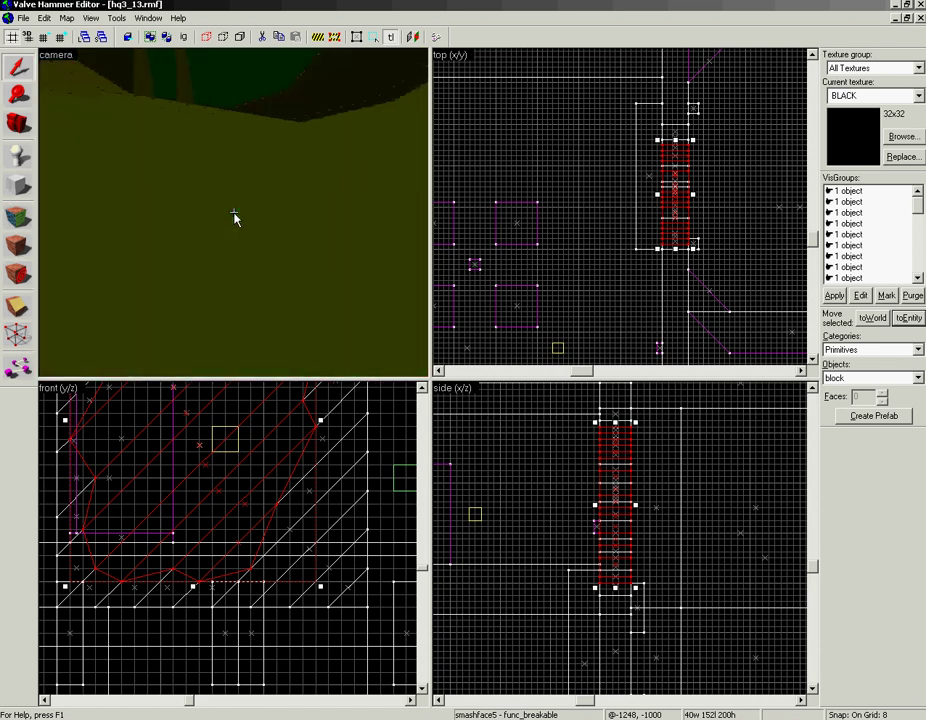
Restore the textured camera view and apply the wall's OUT_W5 texture to the room-side faces of the smashface5 section
click(52, 55)
click(61, 141)
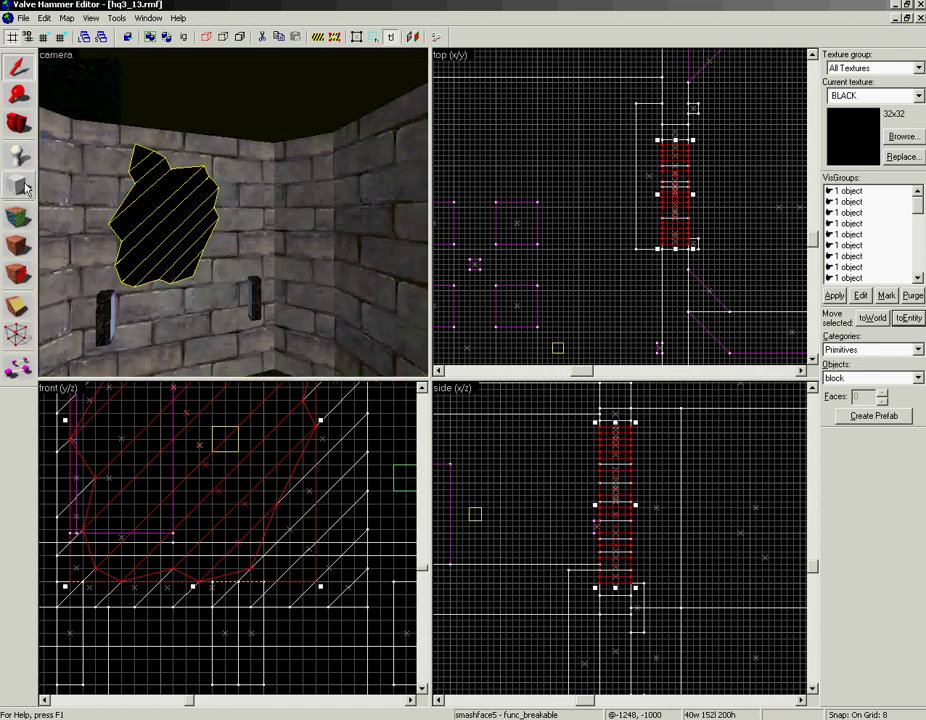
click(17, 216)
click(120, 180)
right_click(138, 159)
right_click(149, 171)
right_click(160, 188)
right_click(150, 184)
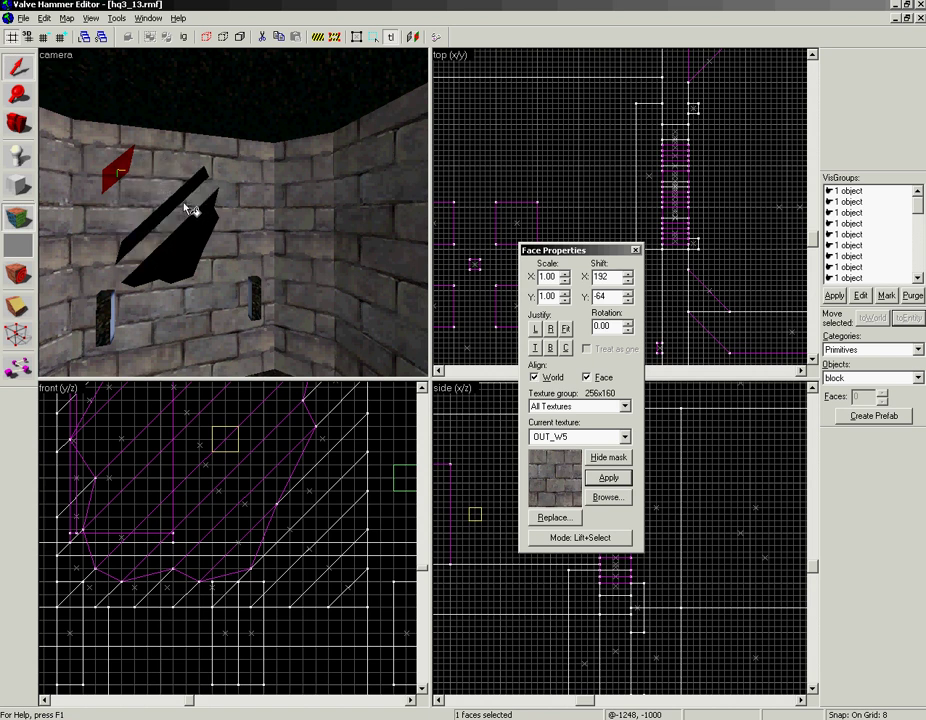
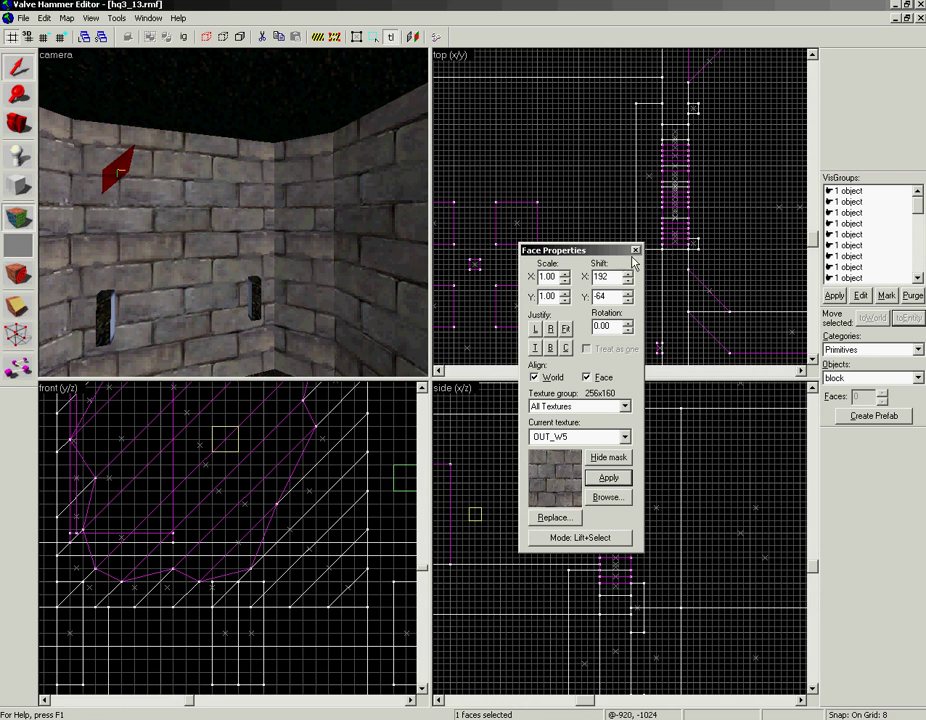
click(635, 250)
With grouping ignored, select a middle diagonal strip of the smashface5 section and split it in two with a steep cut
click(222, 209)
click(166, 203)
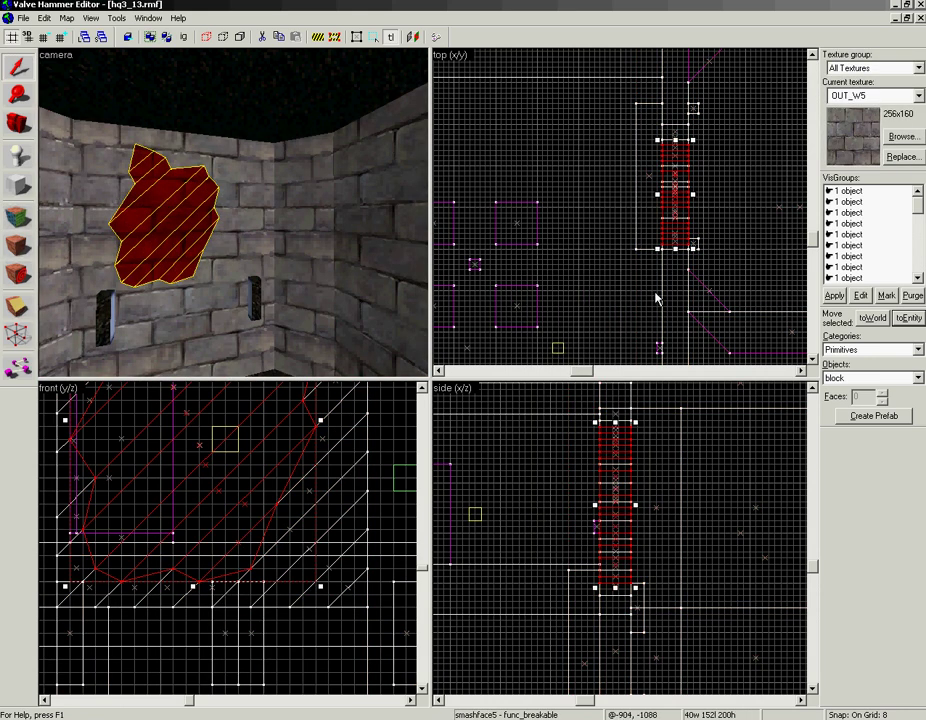
key(z)
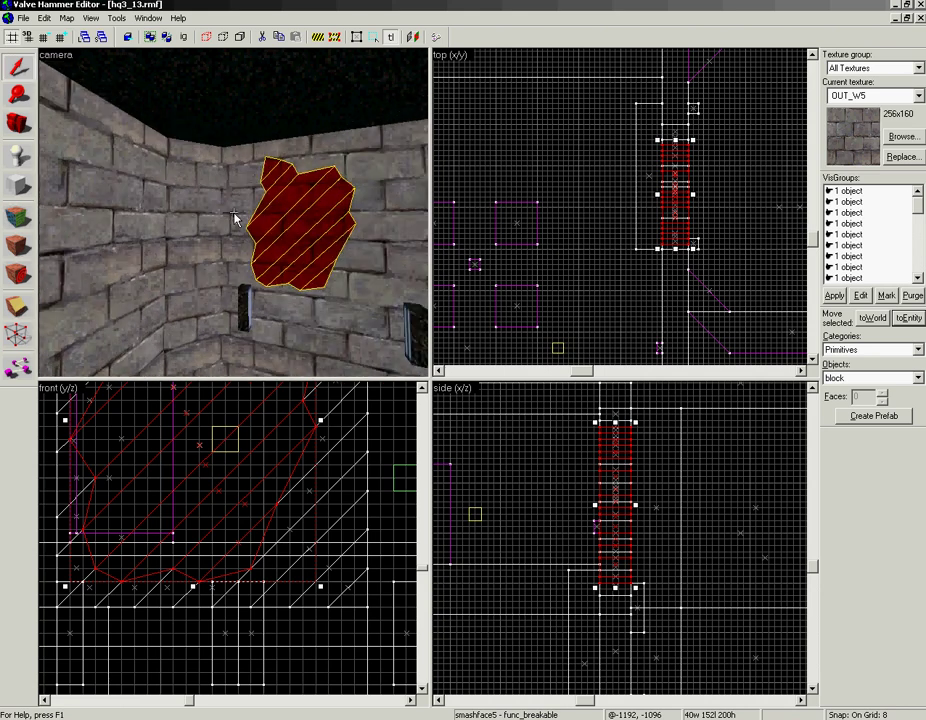
key(w)
key(s)
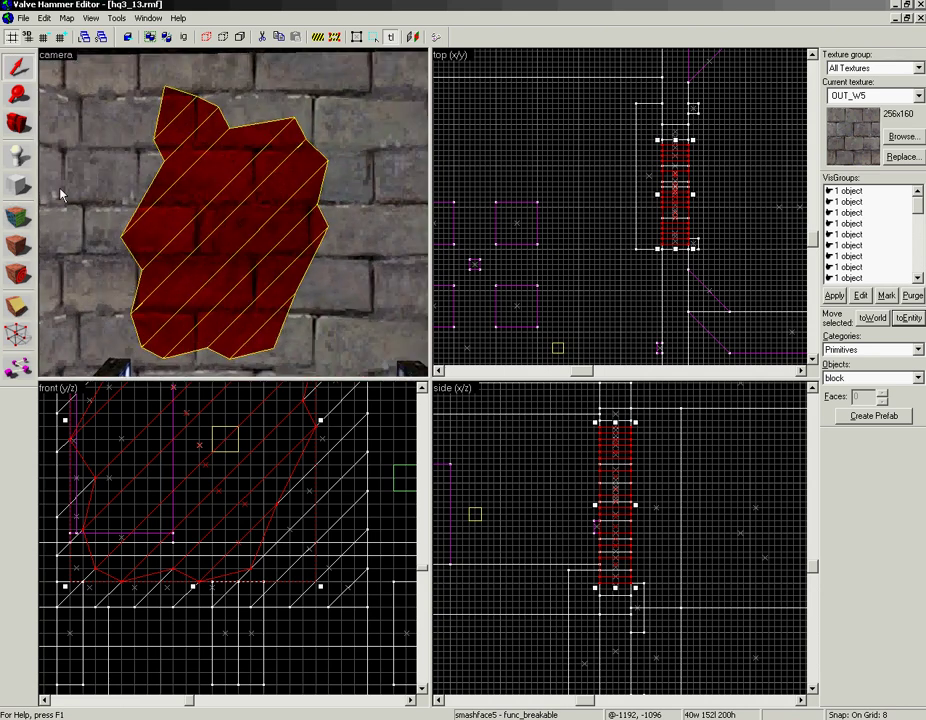
key(ctrl+w)
click(217, 228)
click(20, 301)
key(space)
drag(227, 413, 196, 465)
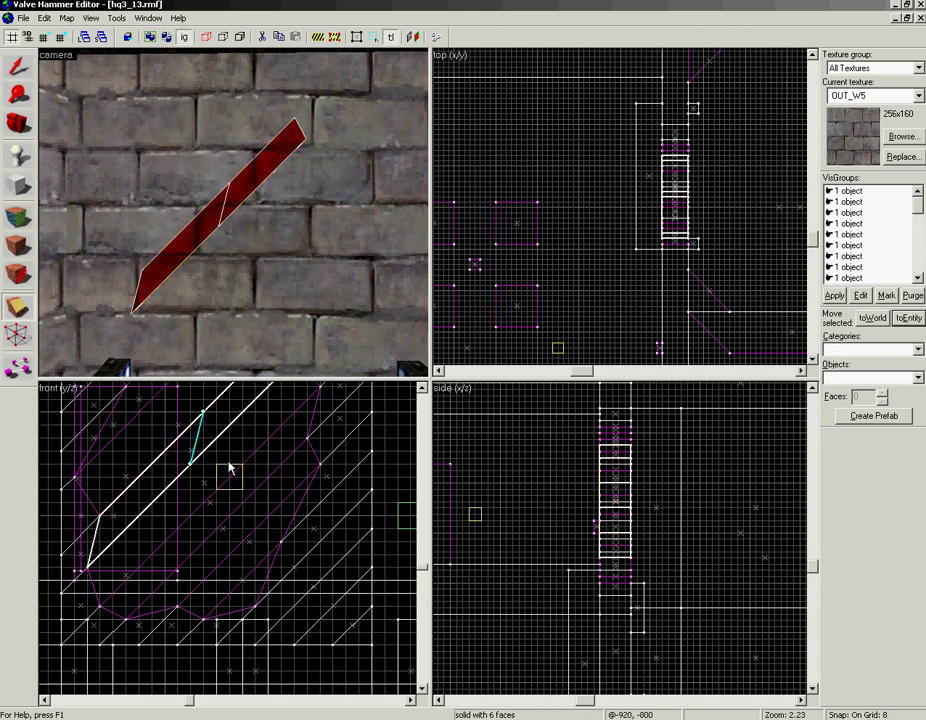
key(Return)
Try a second, vertical cut through the middle diagonal strip and undo it
drag(204, 410, 204, 451)
key(Return)
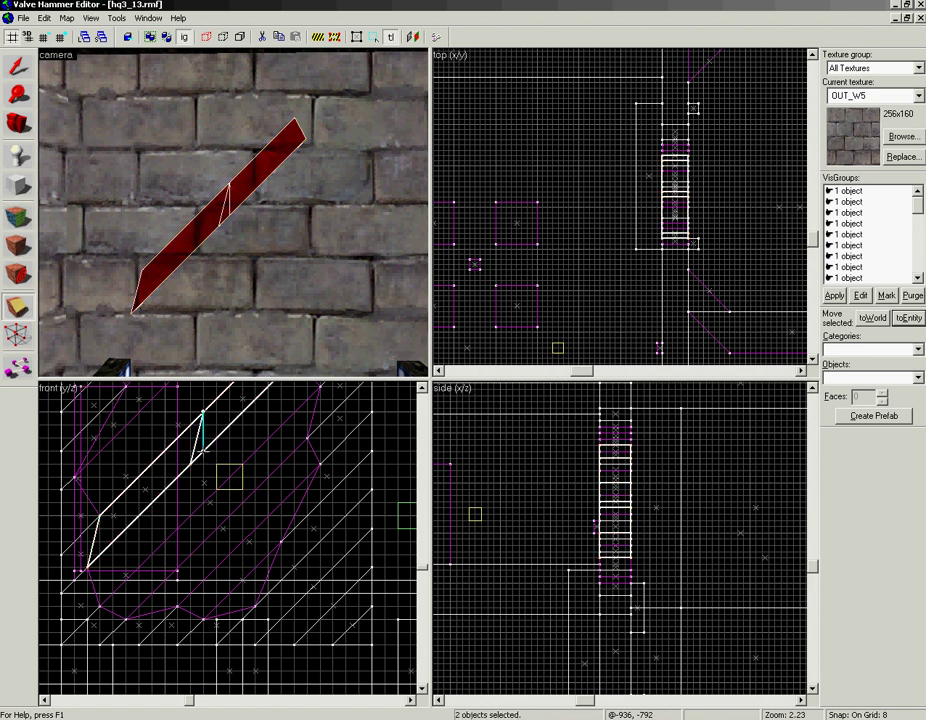
key(Return)
key(shift+s)
click(226, 241)
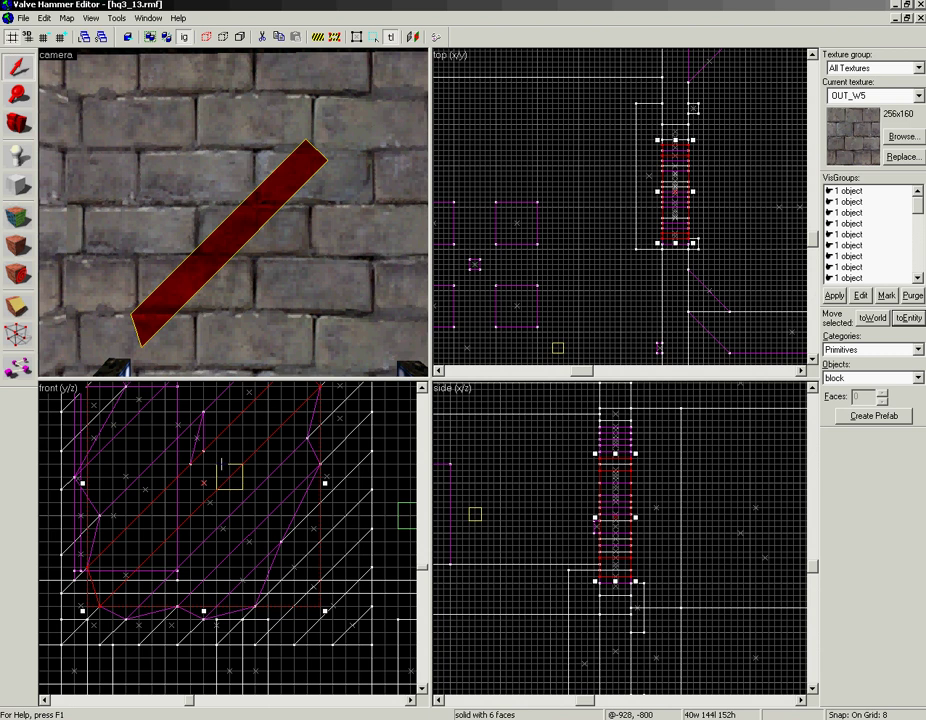
key(shift+x)
key(ctrl+z)
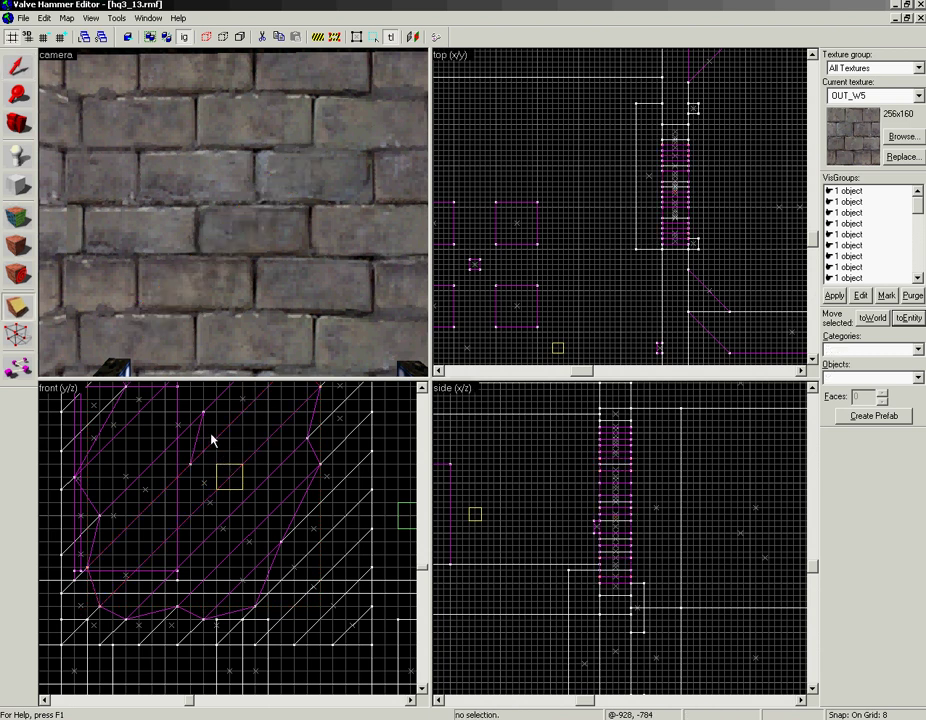
Clip the upper piece of the split strip with a slanted cut to separate a small triangular shard at its lower end
key(shift+s)
click(208, 207)
key(ctrl+w)
click(225, 199)
click(236, 197)
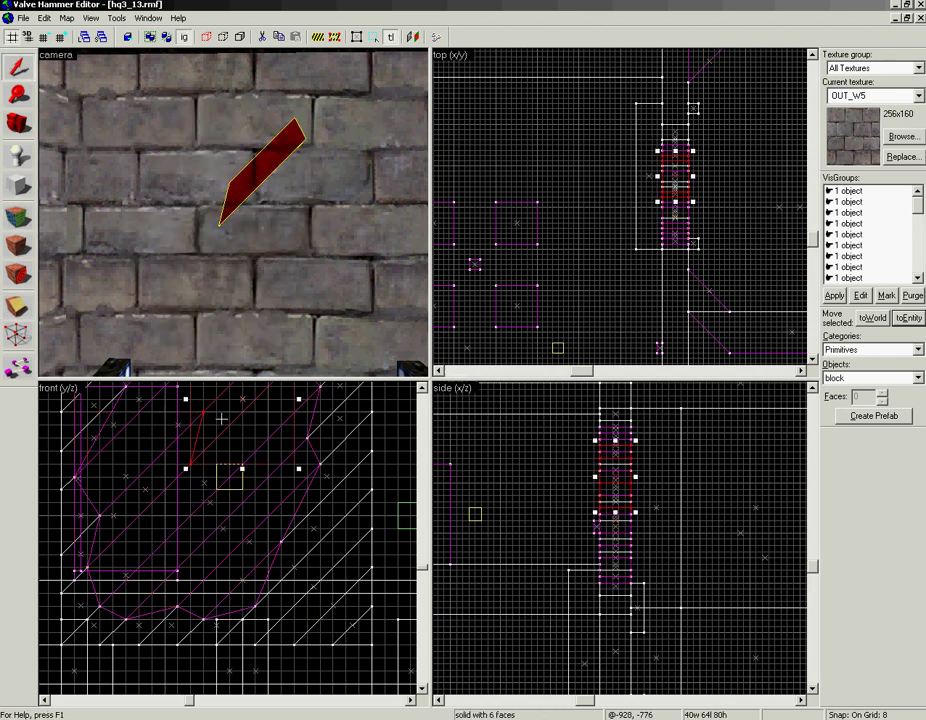
key(shift+x)
drag(203, 411, 214, 443)
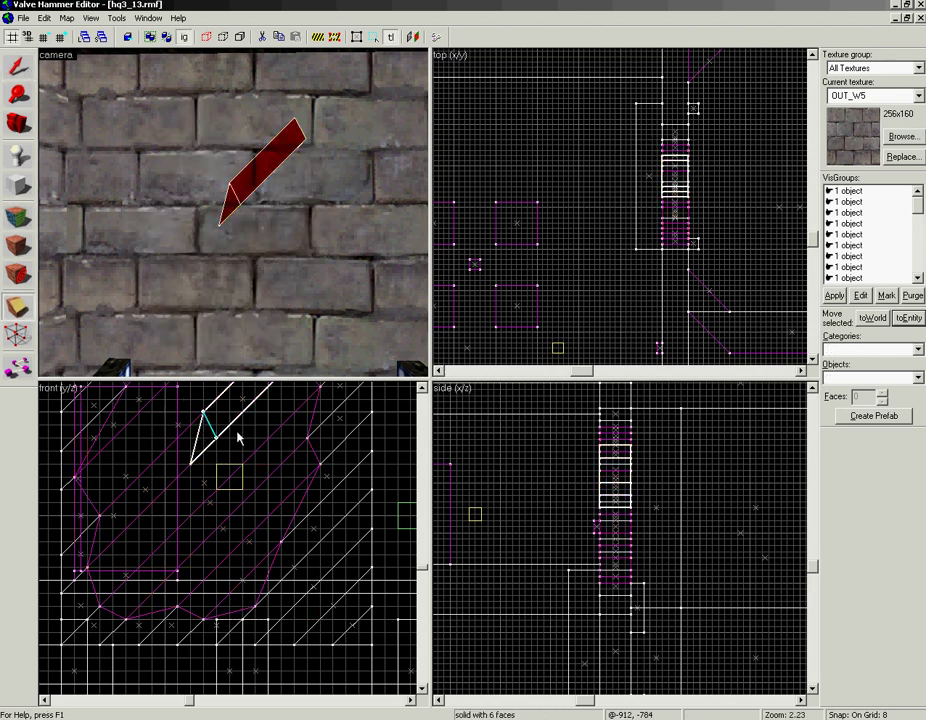
key(Return)
Make two parallel slanted cuts through the diagonal strip below the triangular shard to separate a four-sided piece
key(shift+s)
click(251, 215)
key(shift+x)
drag(218, 439, 261, 450)
key(Return)
mouse_move(191, 463)
mouse_down()
mouse_move(236, 477)
mouse_move(235, 466)
mouse_move(235, 475)
mouse_up()
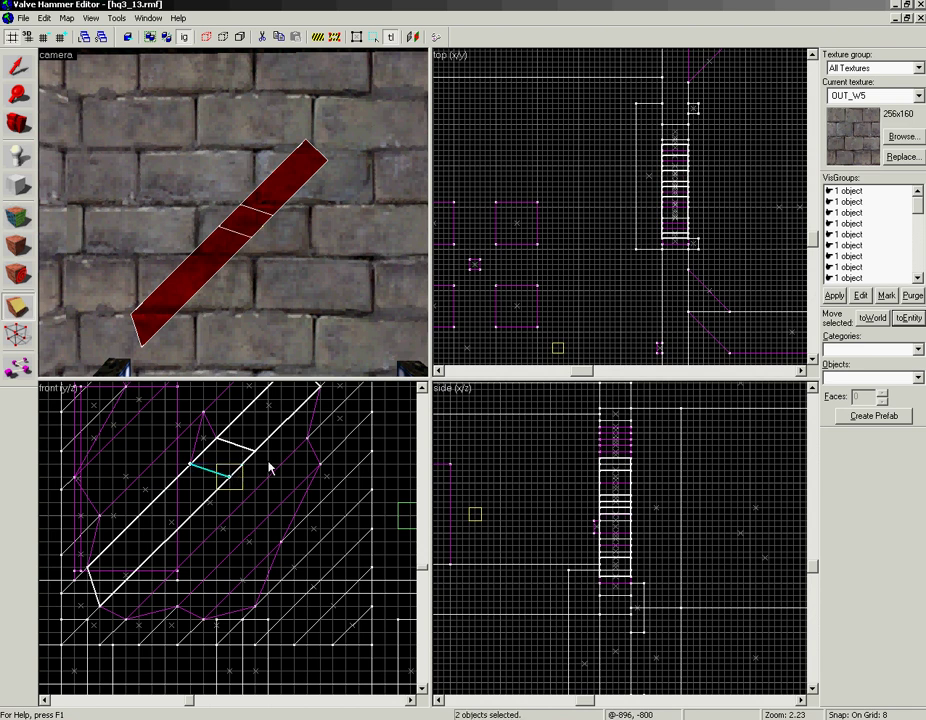
key(Return)
Make two converging cuts through the next lower diagonal strip to separate a narrow pointed sliver below the four-sided piece
key(shift+s)
click(251, 247)
key(shift+x)
mouse_move(229, 477)
mouse_down()
mouse_move(222, 532)
mouse_move(238, 476)
mouse_move(258, 455)
mouse_up()
key(Return)
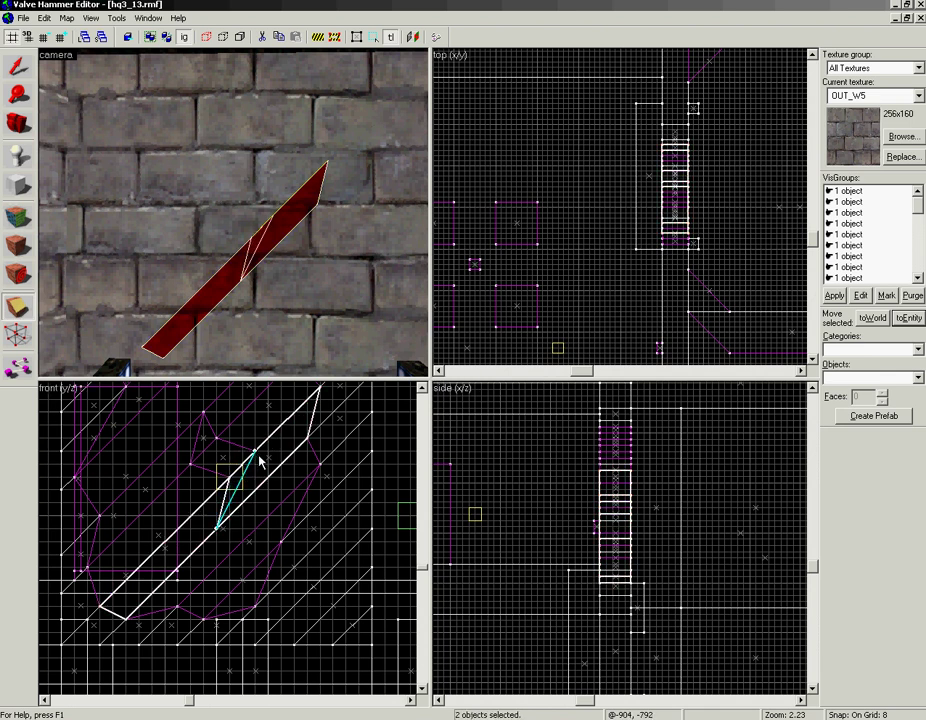
key(Return)
Select the three cut shards together and reduce their depth to 32 units from the back side of the wall
key(shift+s)
click(256, 236)
ctrl+click(238, 214)
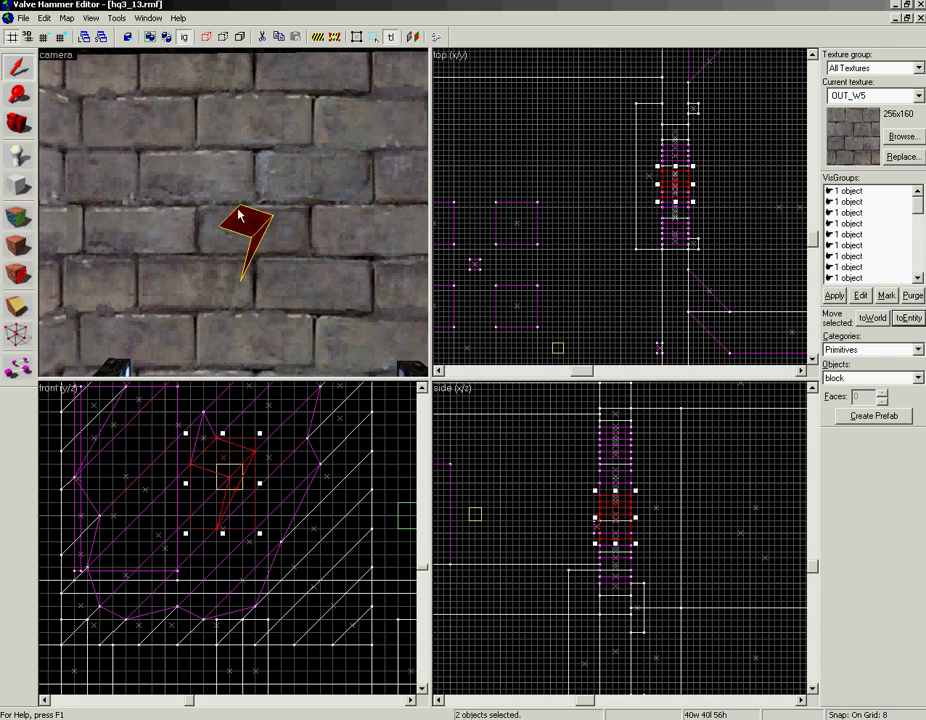
ctrl+click(228, 207)
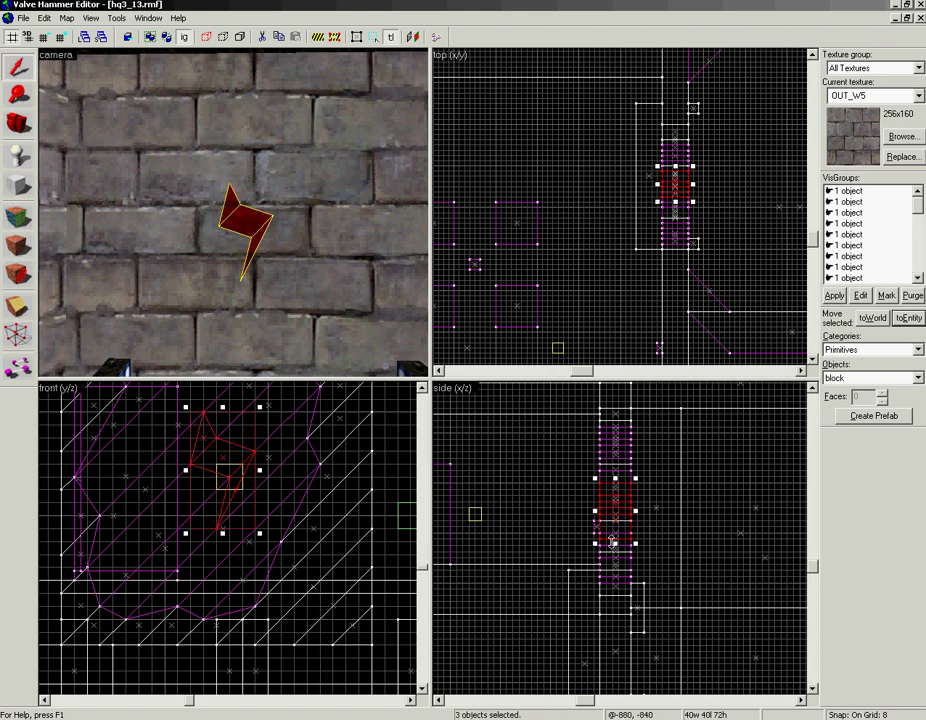
scroll(612, 540, up, 3)
drag(572, 487, 597, 484)
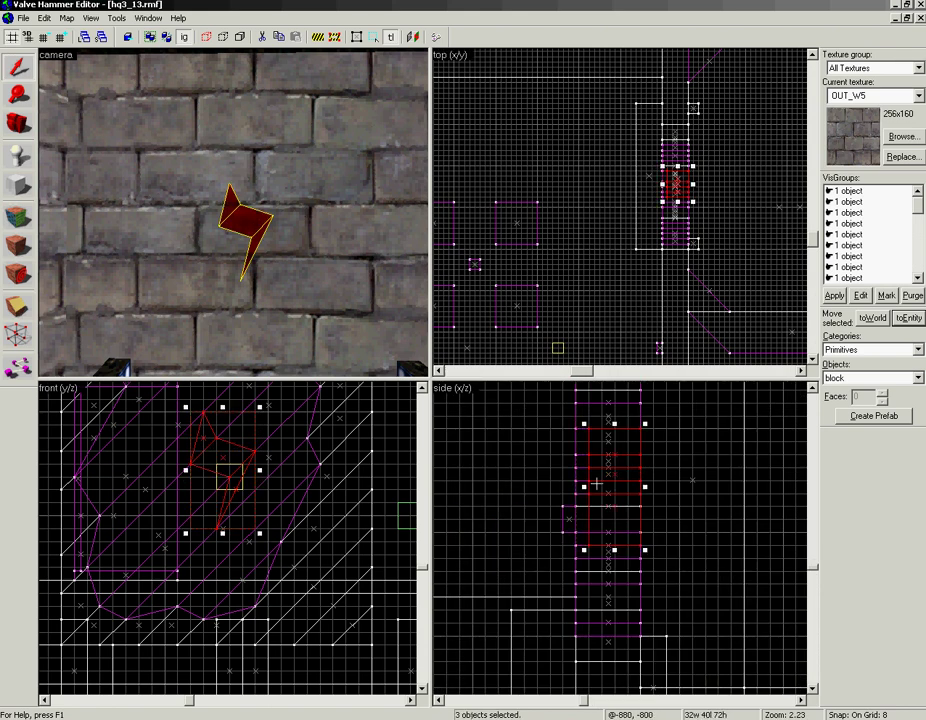
click(641, 491)
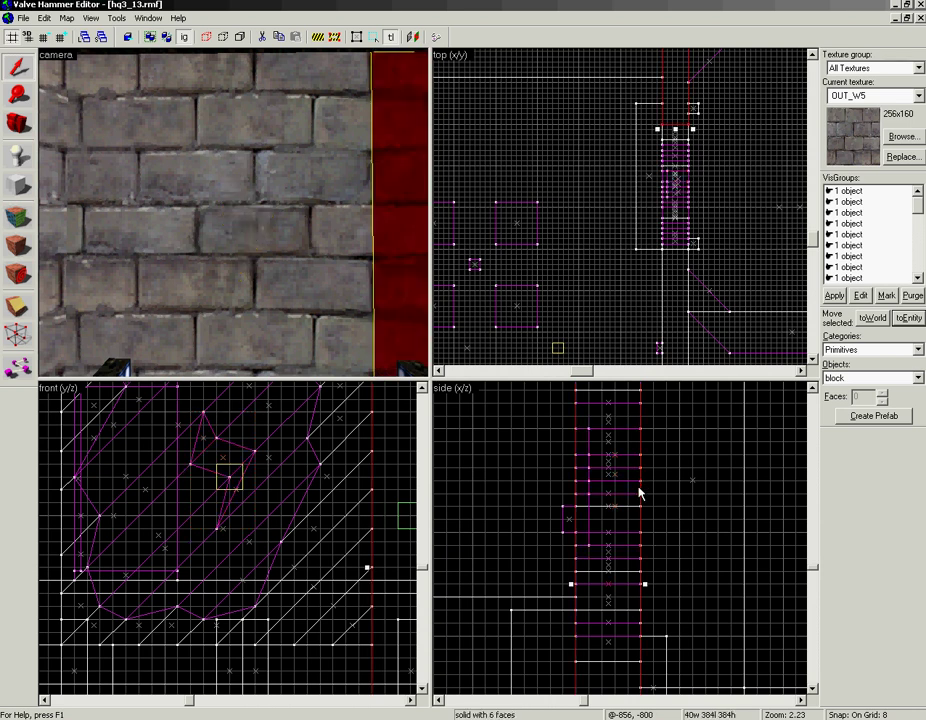
Select the three cut shards together and reduce their depth to 24 units from the front side of the wall
click(246, 246)
click(249, 227)
ctrl+click(209, 210)
ctrl+click(208, 209)
ctrl+click(207, 208)
ctrl+click(239, 200)
ctrl+click(218, 204)
ctrl+click(232, 202)
ctrl+click(244, 187)
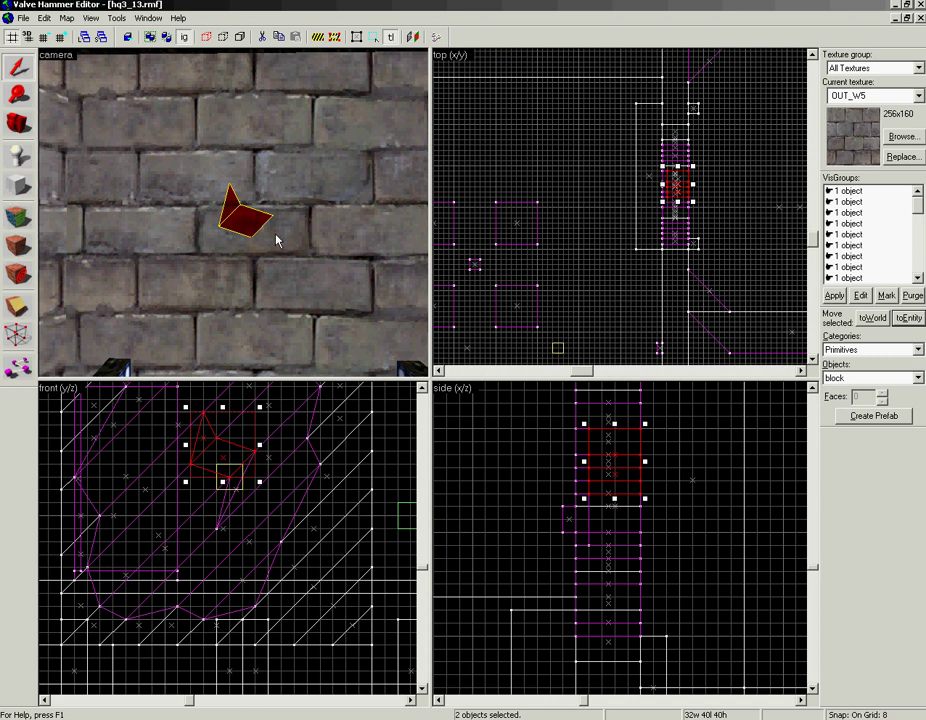
ctrl+click(272, 232)
ctrl+click(264, 231)
ctrl+click(274, 231)
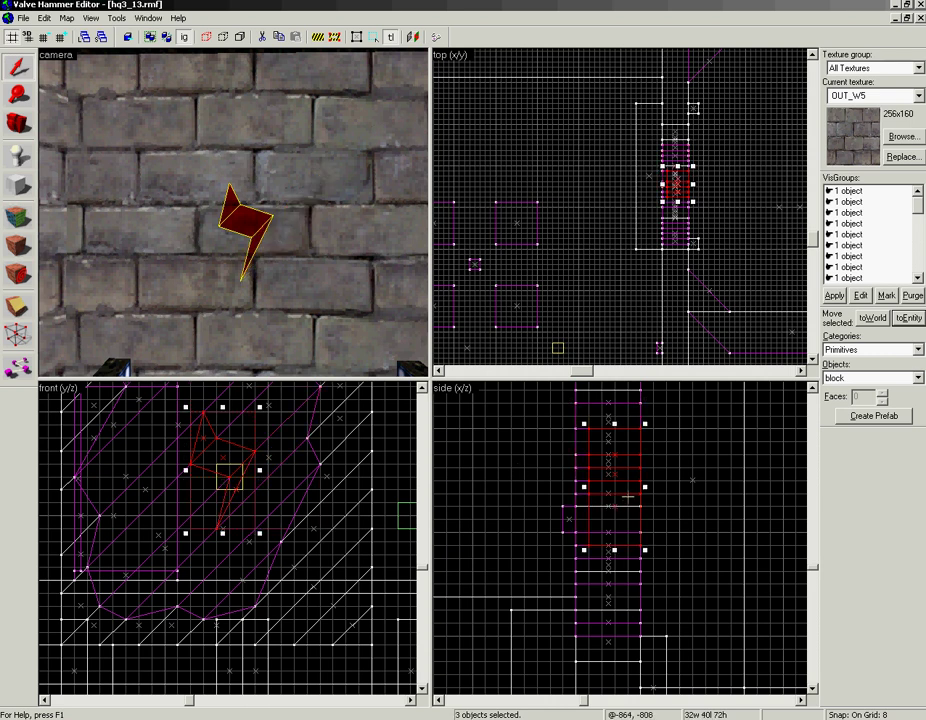
drag(646, 487, 633, 490)
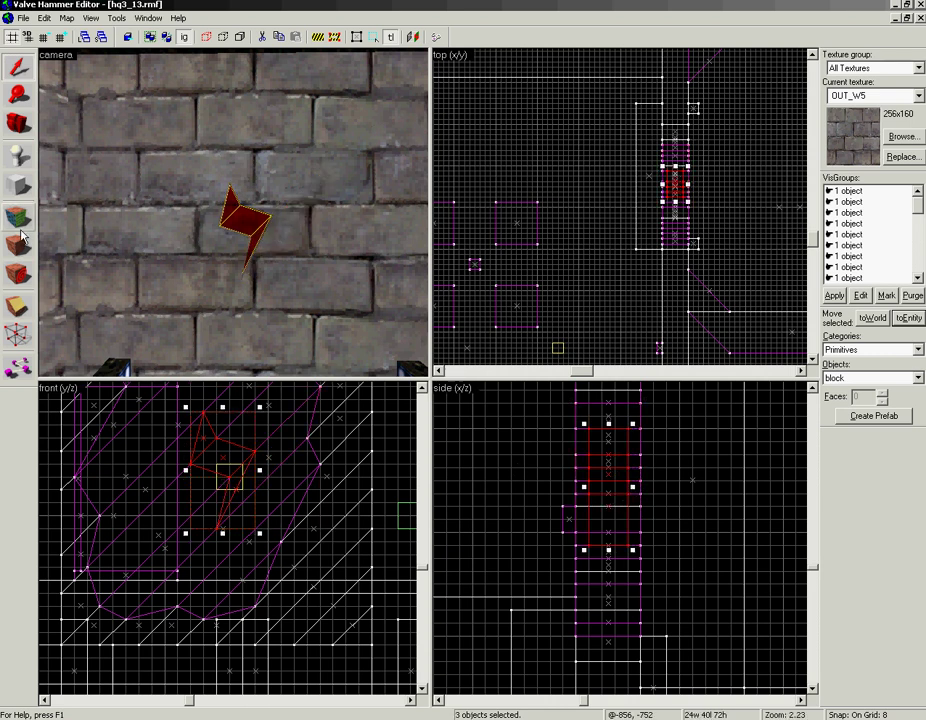
Texture all faces of the three shards with wall89 at 0.50 scale and zero shift on both axes
click(18, 218)
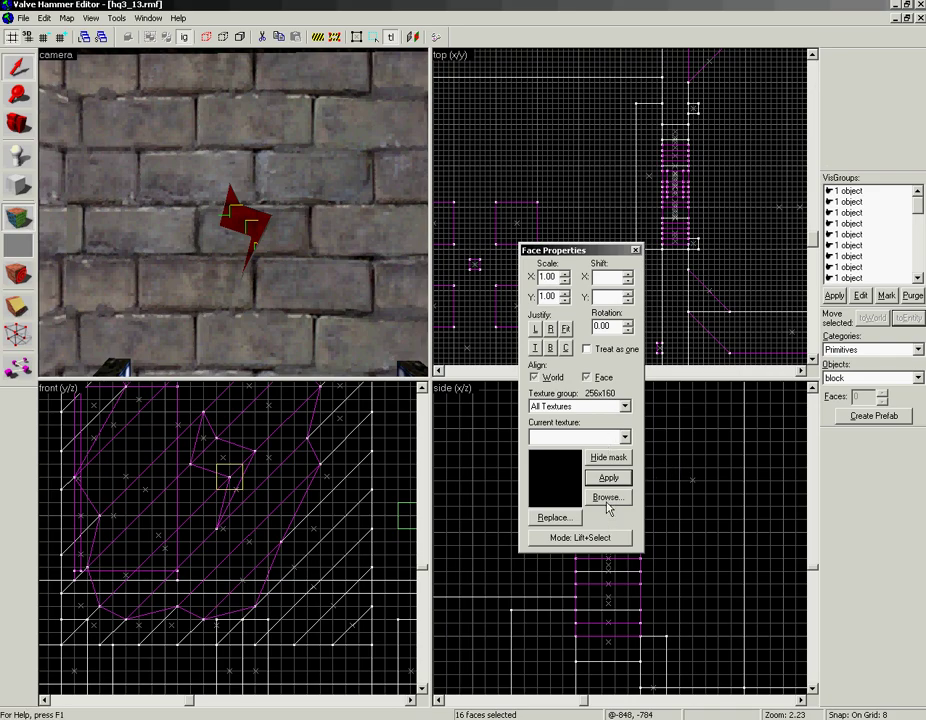
click(607, 497)
click(70, 708)
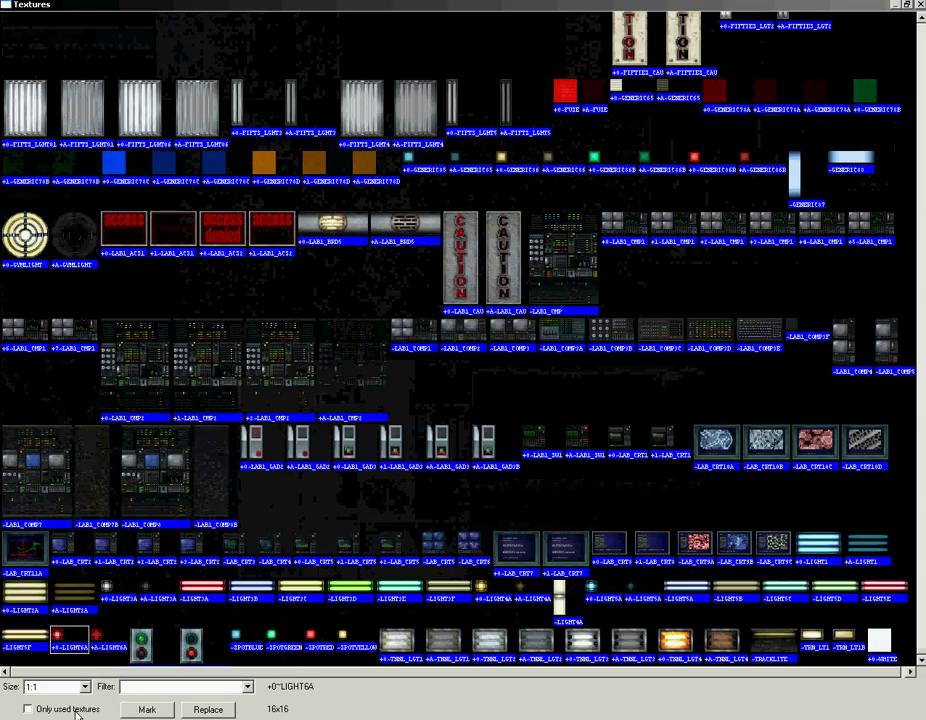
double_click(151, 449)
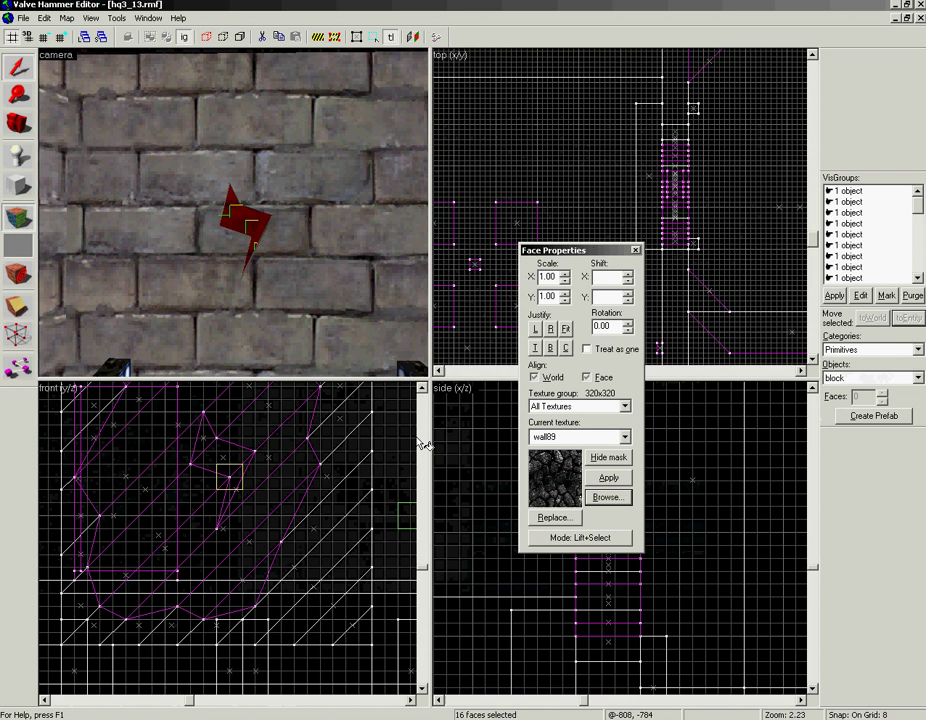
click(566, 281)
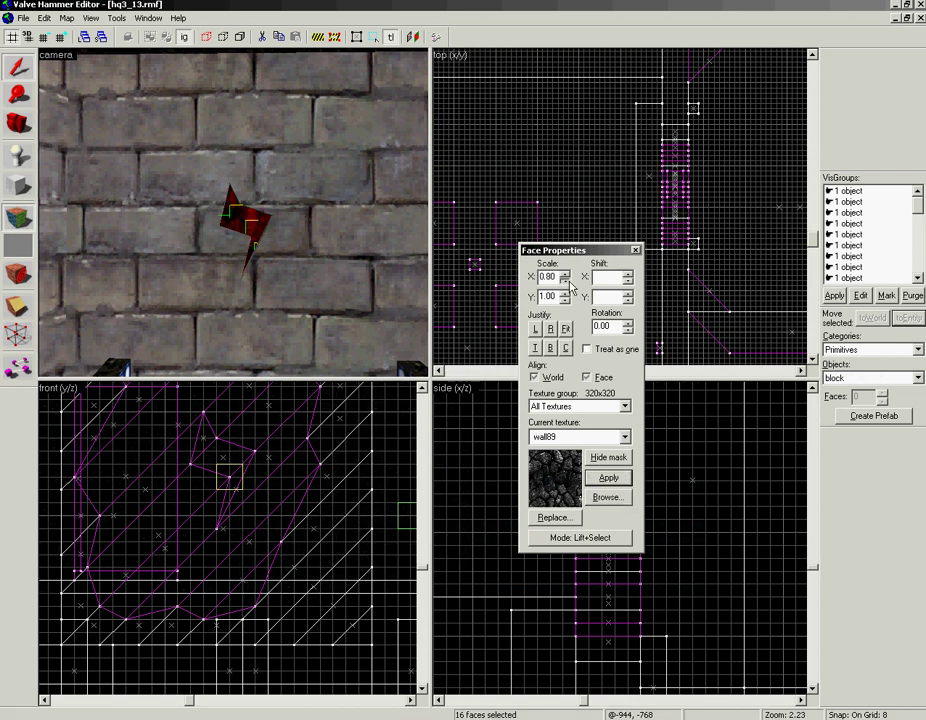
click(564, 300)
click(596, 275)
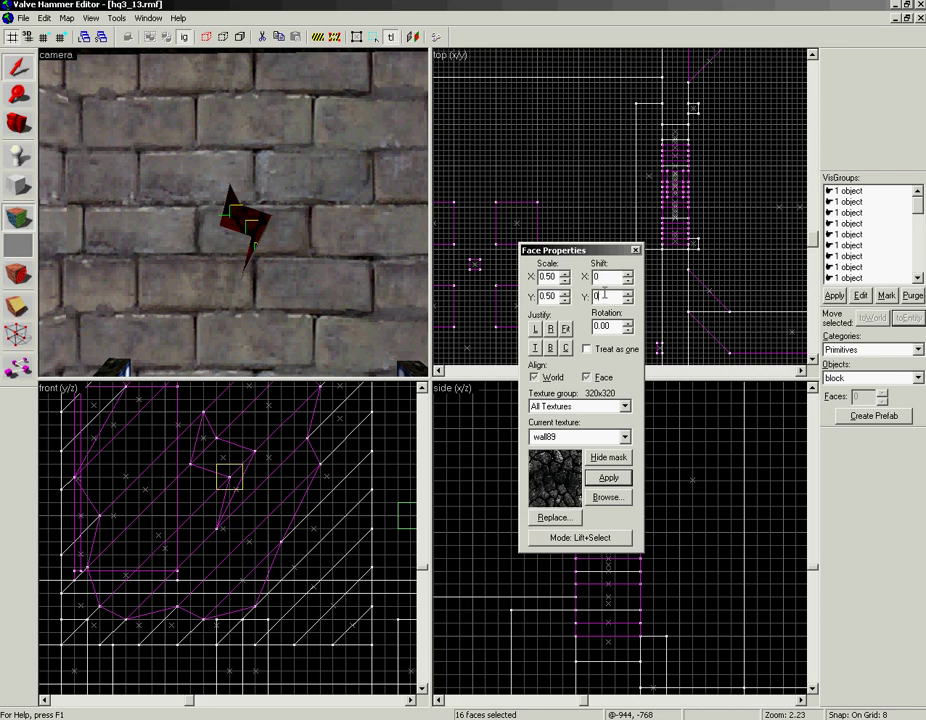
click(635, 249)
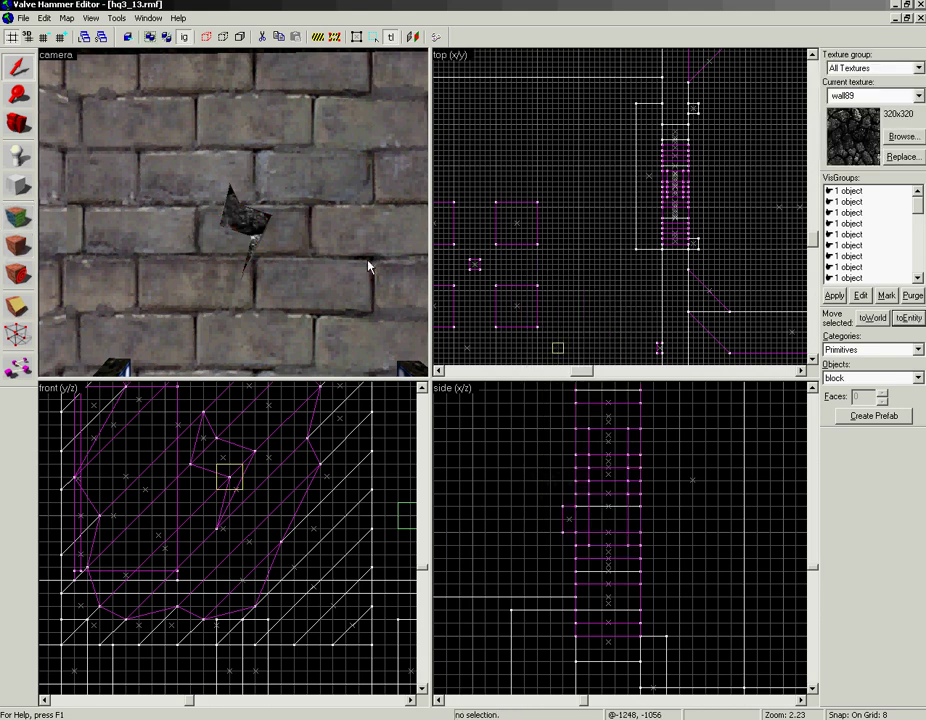
Move the upper tip vertex of the diagonal strip beside the triangular shard 16 units outward and 16 units down
key(z)
key(w)
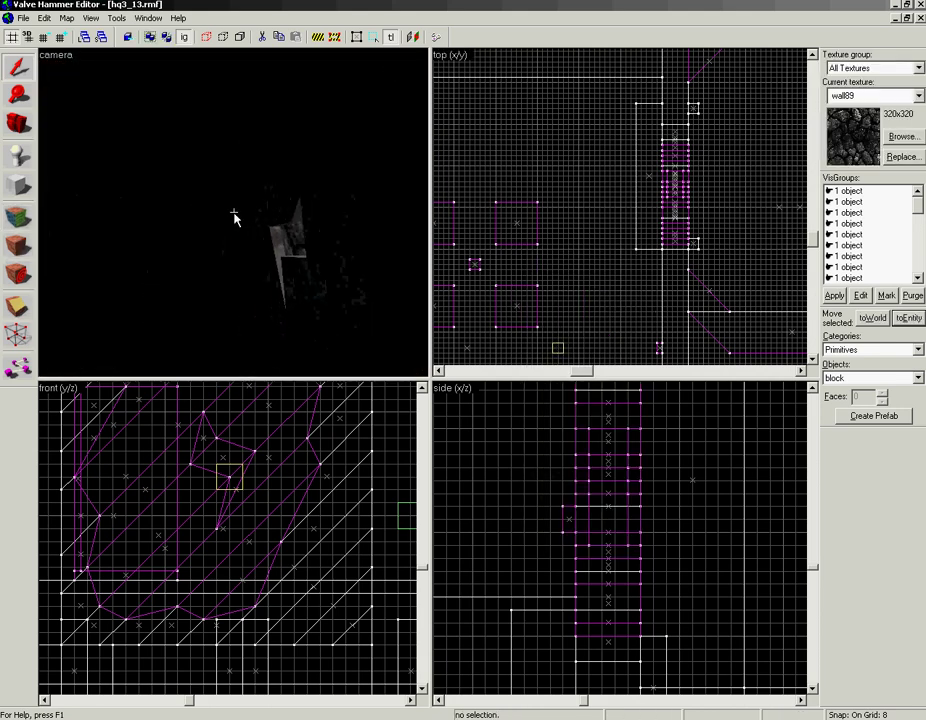
key(w)
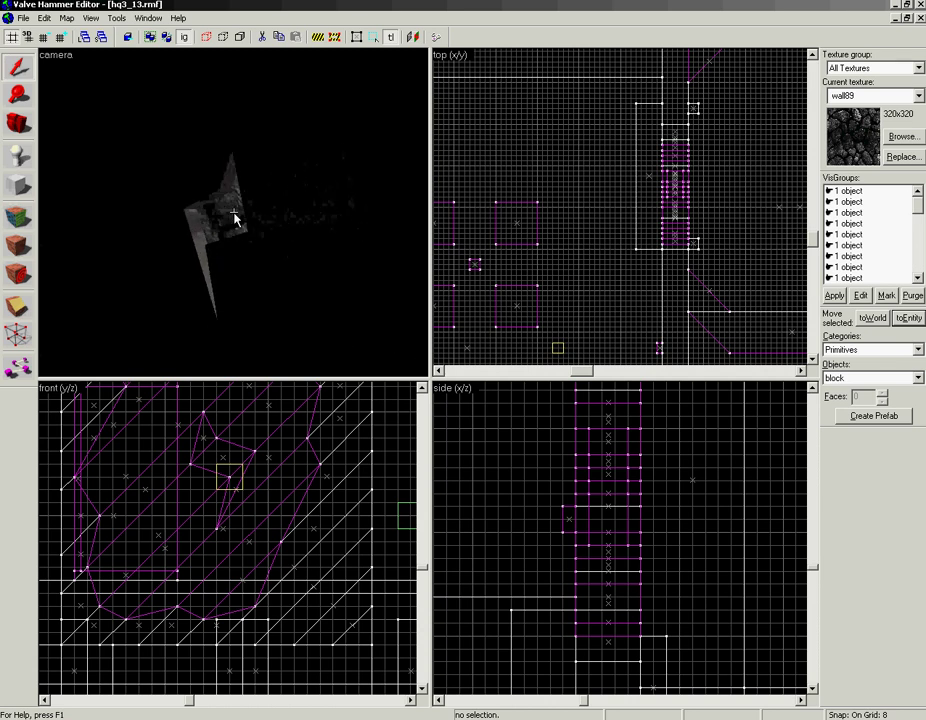
key(s)
key(z)
key(d)
key(s)
key(a)
click(263, 202)
click(263, 207)
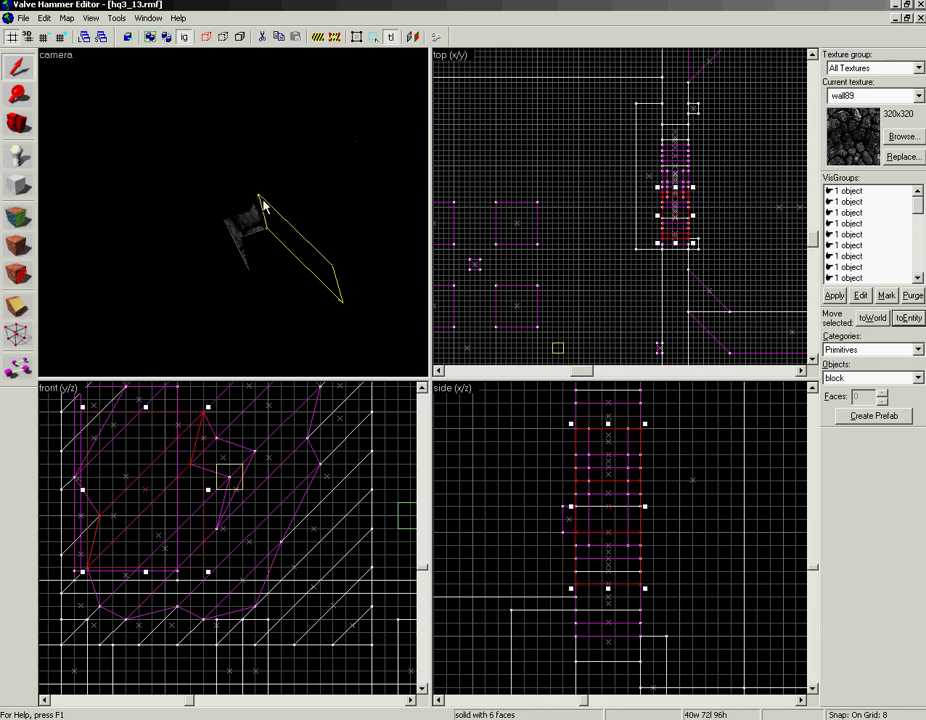
drag(236, 410, 238, 458)
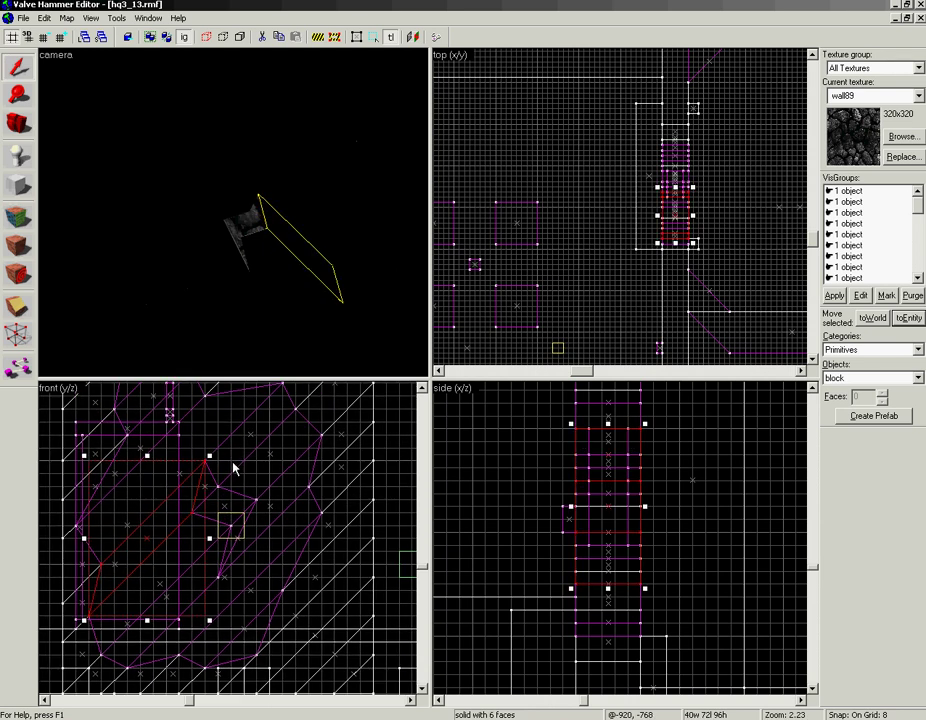
key(shift+v)
drag(204, 459, 182, 481)
key(shift+s)
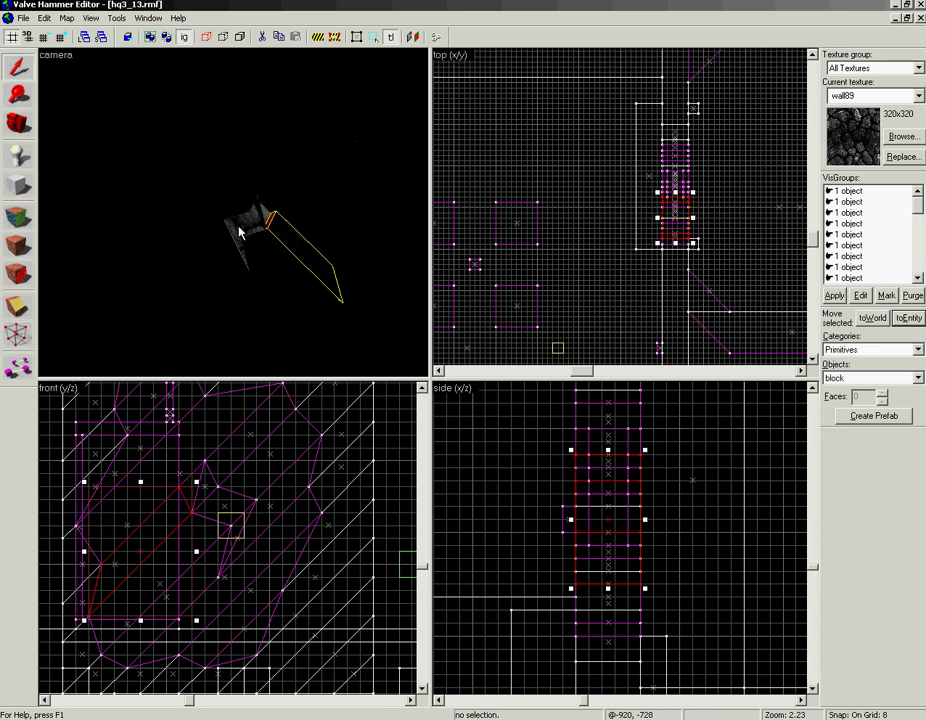
Undo the vertex edit, texturing, depth changes and shard cuts until the diagonal strips are whole again
click(256, 219)
click(256, 208)
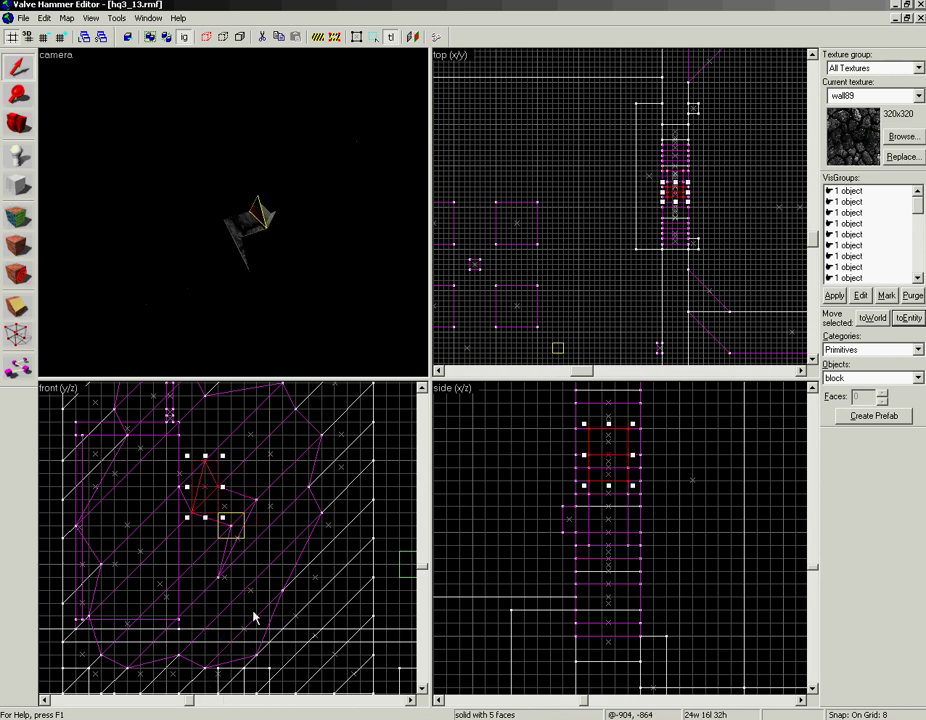
key(Delete)
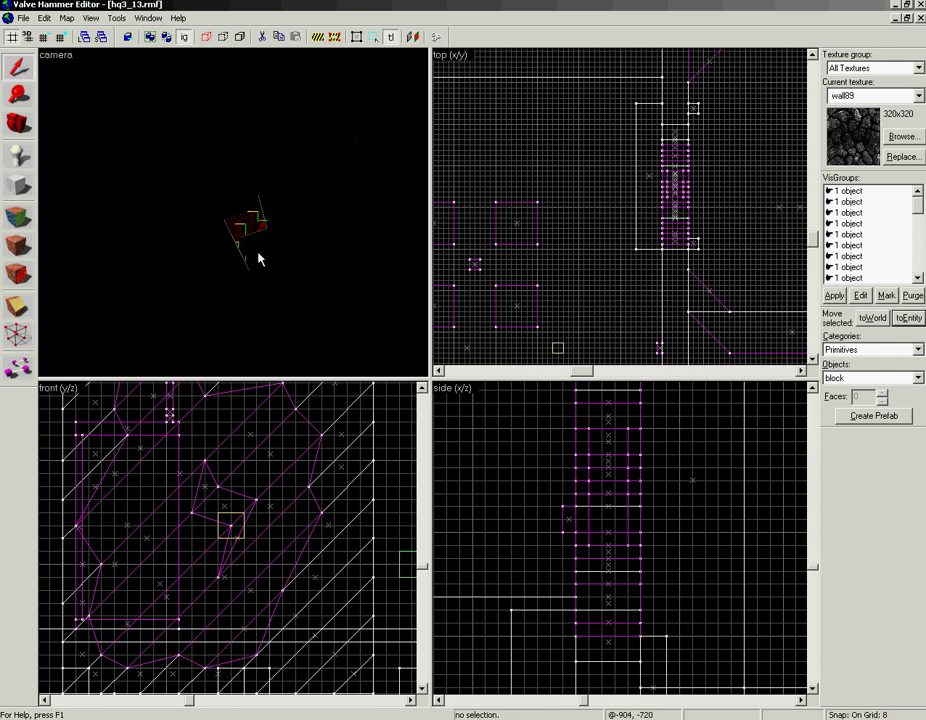
click(66, 18)
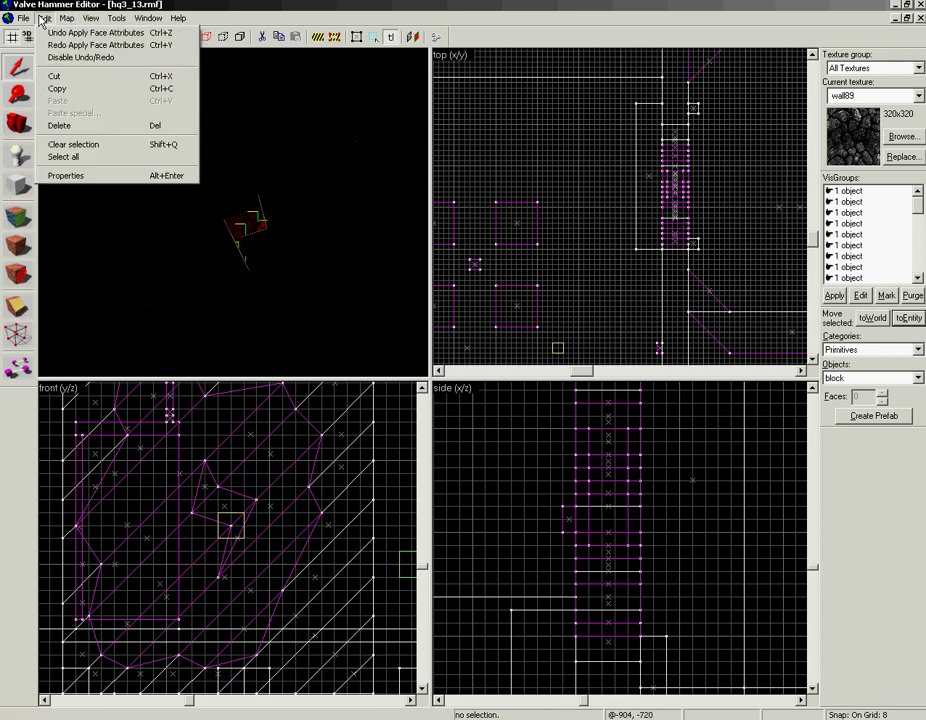
click(42, 22)
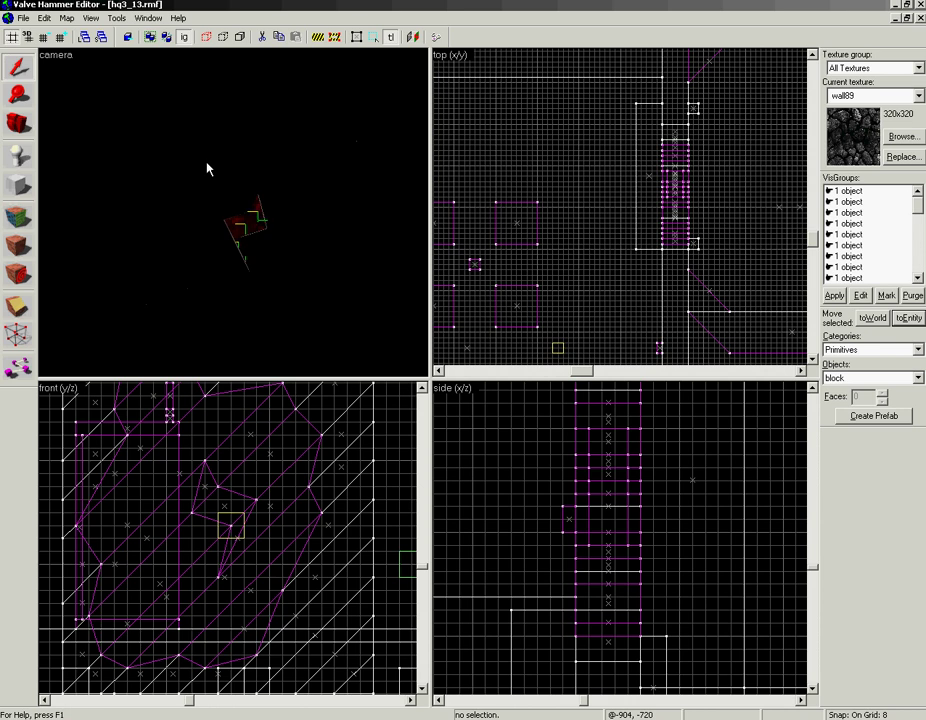
key(ctrl+z)
key(ctrl+z)
key(ctrl+z)
key(ctrl+z)
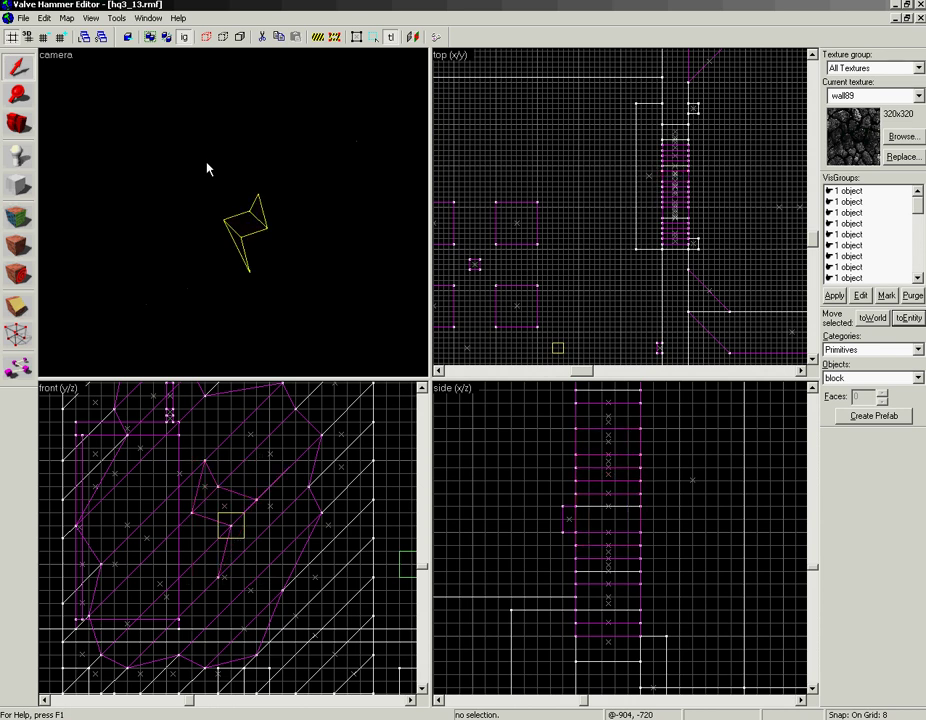
key(ctrl+z)
key(ctrl+z)
key(ctrl+z)
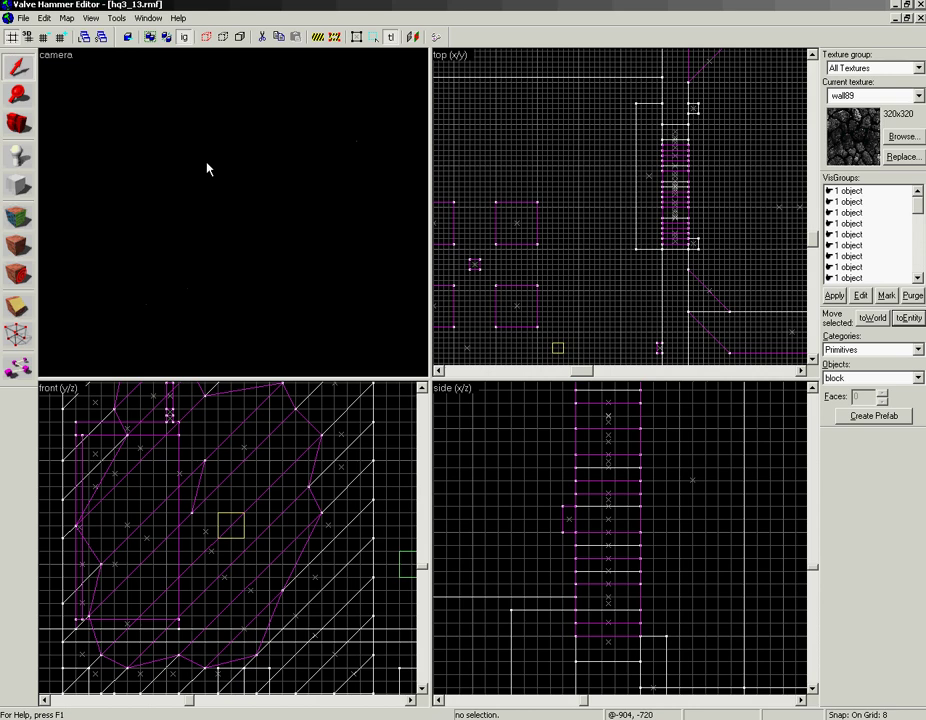
Cut the whole upper diagonal strip with two converging clips to separate a small triangular shard near its middle
click(196, 217)
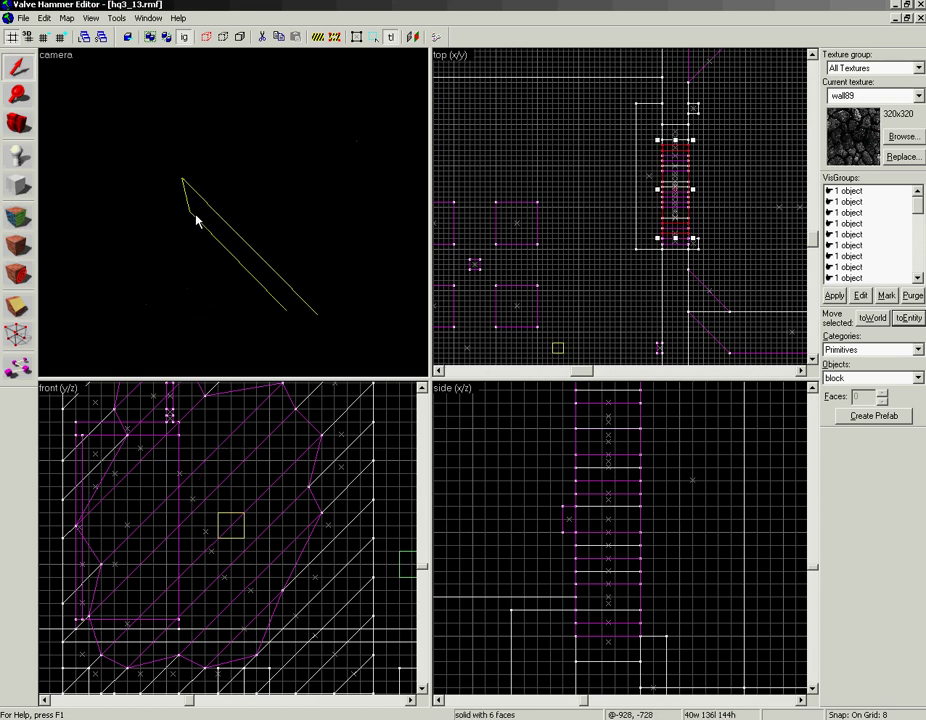
key(s)
key(w)
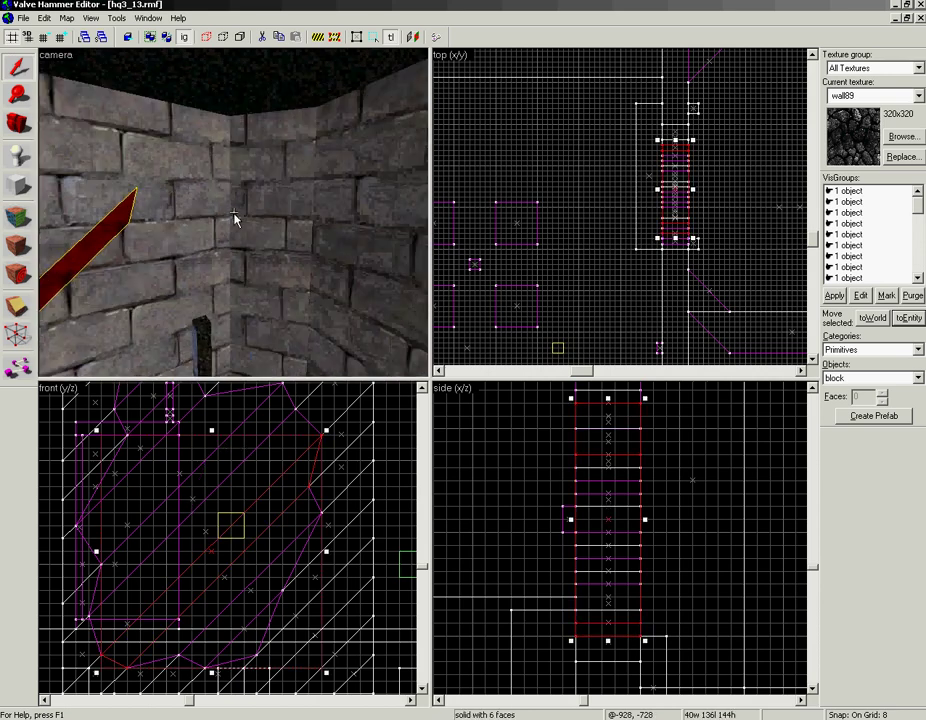
key(s)
key(s)
key(w)
key(z)
click(229, 205)
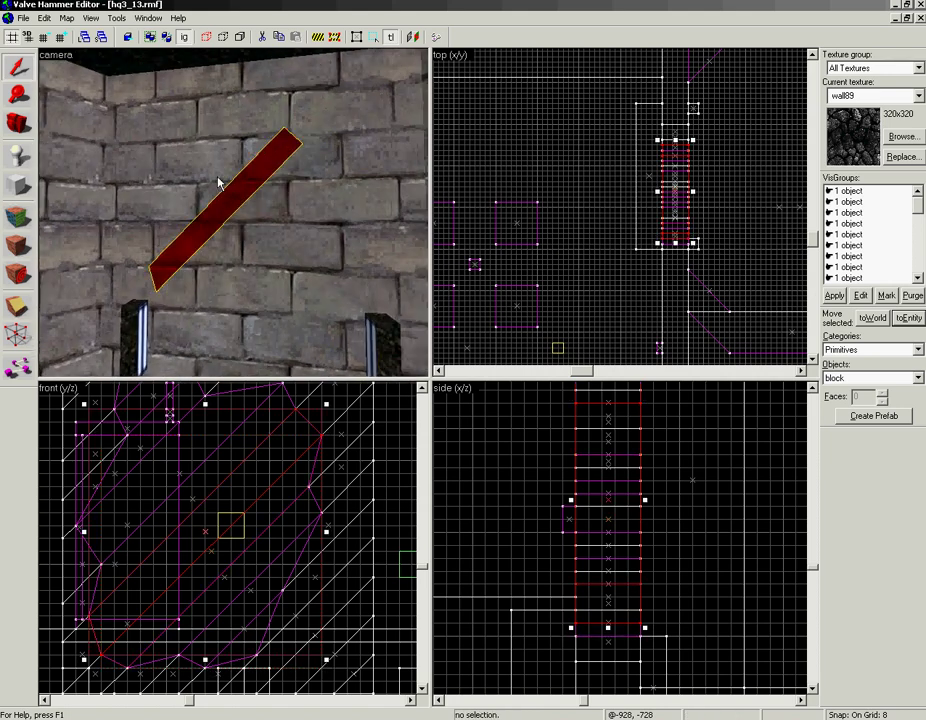
click(218, 181)
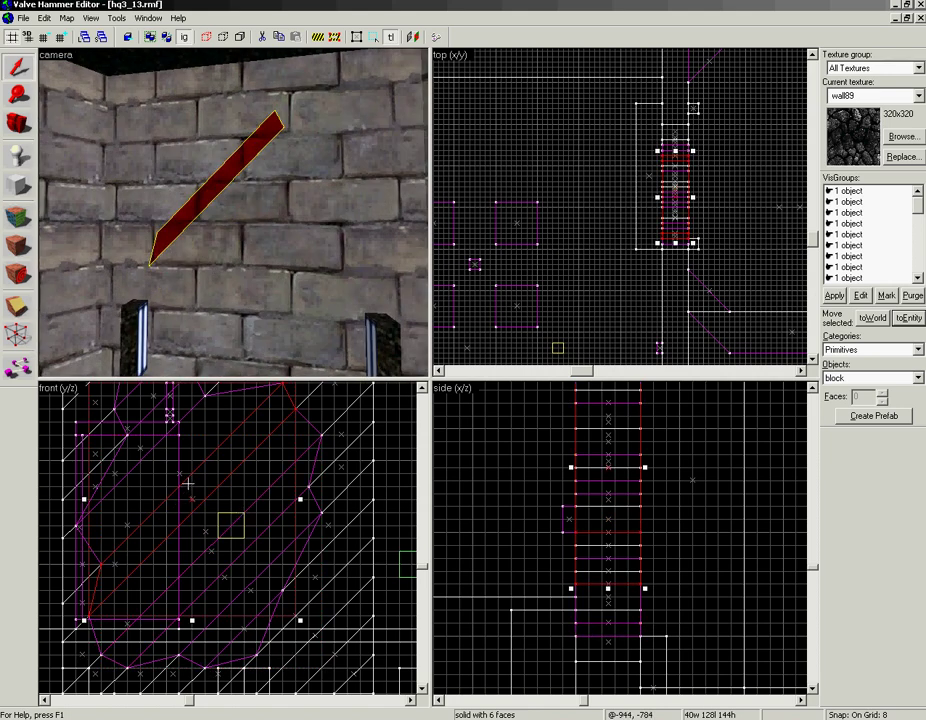
key(shift+x)
mouse_move(205, 463)
mouse_down()
mouse_move(228, 476)
mouse_move(206, 489)
mouse_move(217, 489)
mouse_up()
key(Return)
key(Return)
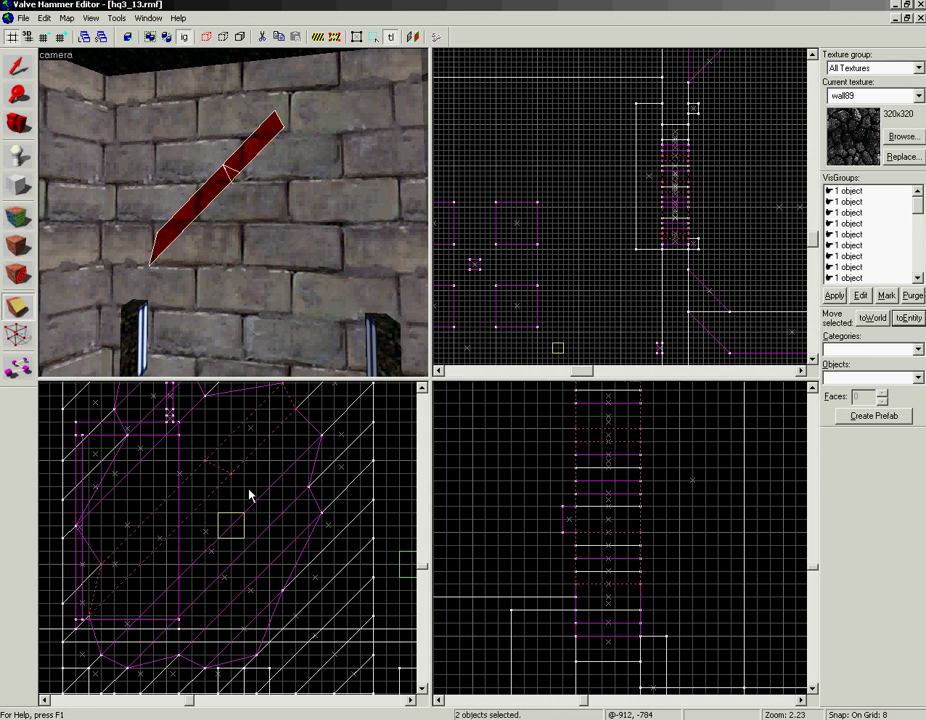
Make two parallel slanted cuts through the diagonal strip below the triangular shard to separate a narrow four-sided piece
key(shift+s)
click(231, 196)
key(shift+x)
mouse_move(217, 488)
mouse_down()
mouse_move(224, 538)
mouse_move(230, 530)
mouse_up()
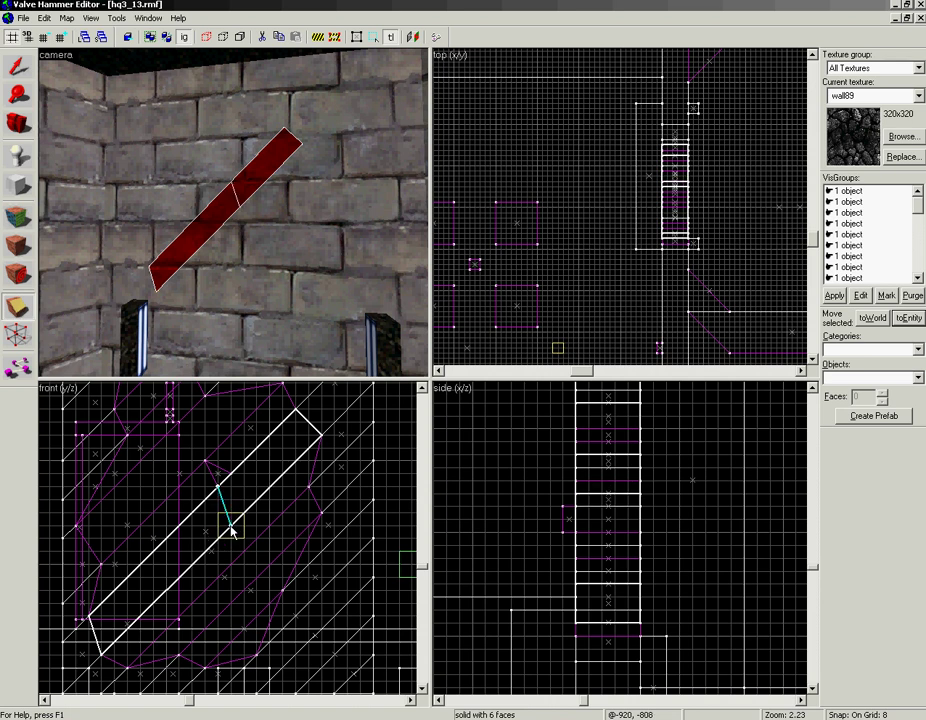
drag(233, 477, 250, 519)
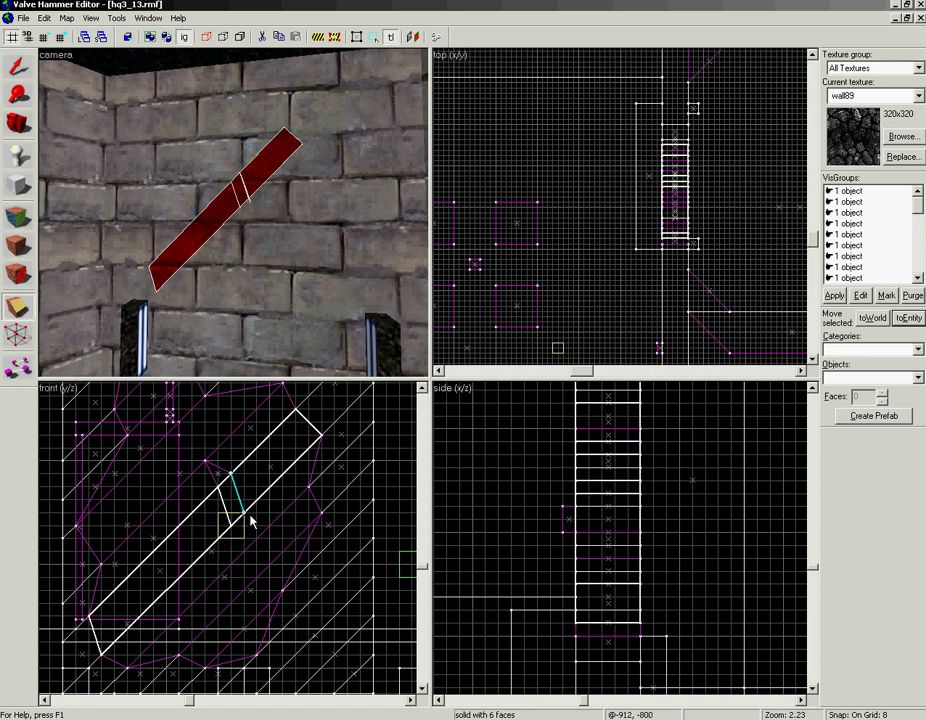
key(Return)
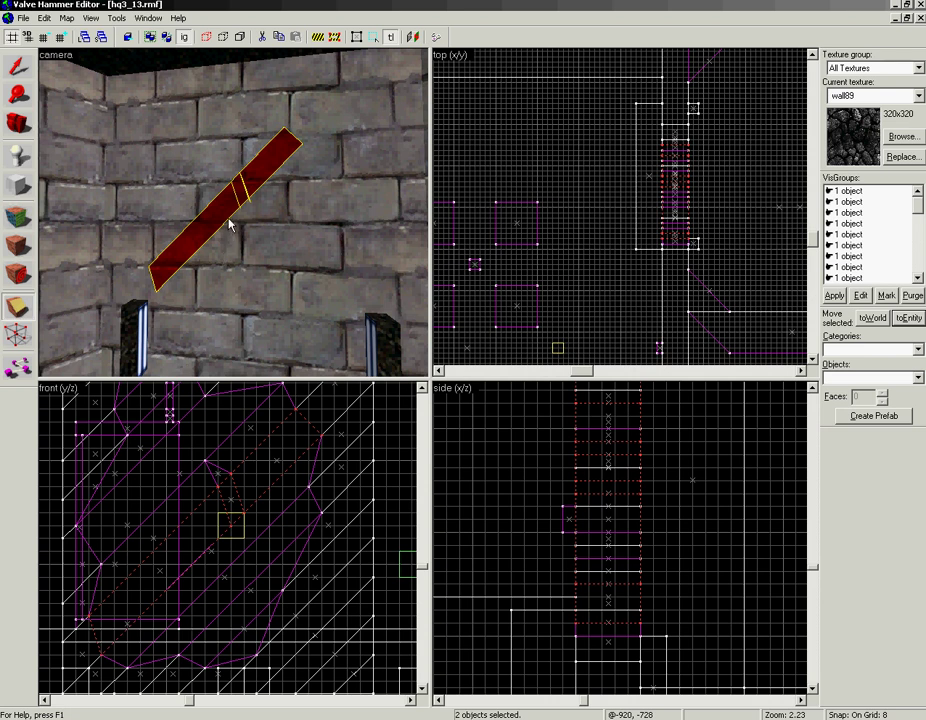
Clip the third diagonal strip with one slanted and one vertical cut to separate a four-sided piece continuing the crack
click(229, 224)
mouse_move(232, 533)
mouse_down()
mouse_move(230, 567)
mouse_move(220, 573)
mouse_up()
key(Return)
drag(248, 517, 241, 563)
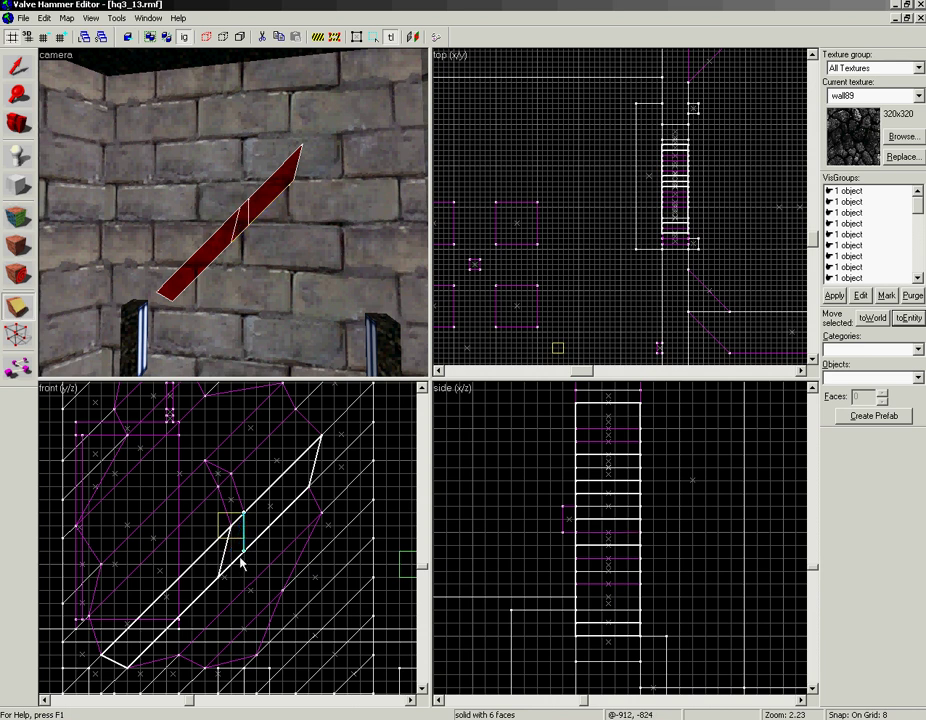
key(Return)
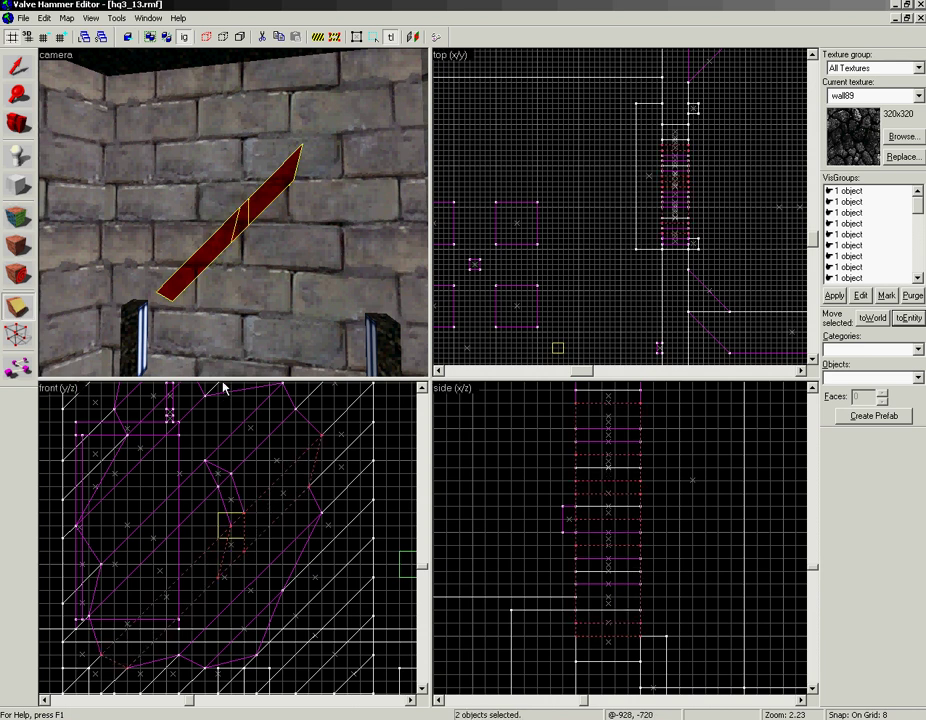
Make two converging cuts through the fourth diagonal strip to separate a triangular shard at the crack's lower end
key(shift+s)
click(226, 265)
key(shift+x)
mouse_move(246, 555)
mouse_down()
mouse_move(257, 582)
mouse_move(234, 595)
mouse_move(256, 565)
mouse_move(268, 568)
mouse_up()
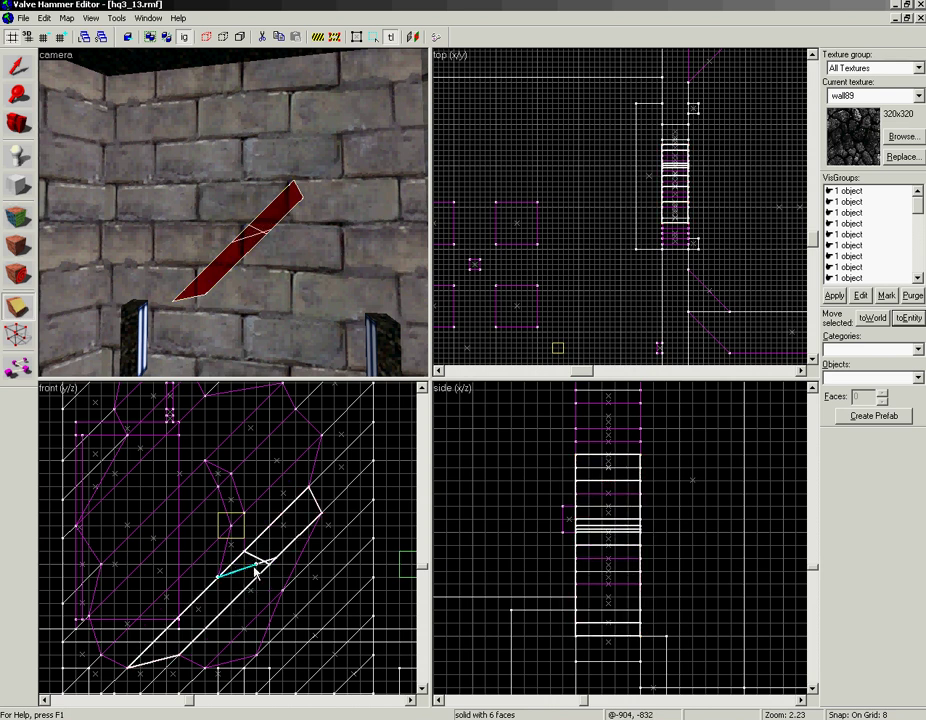
key(Return)
Select the crack's four shards and thin them to 24 units by recessing the front and back by 8 units each
key(shift+s)
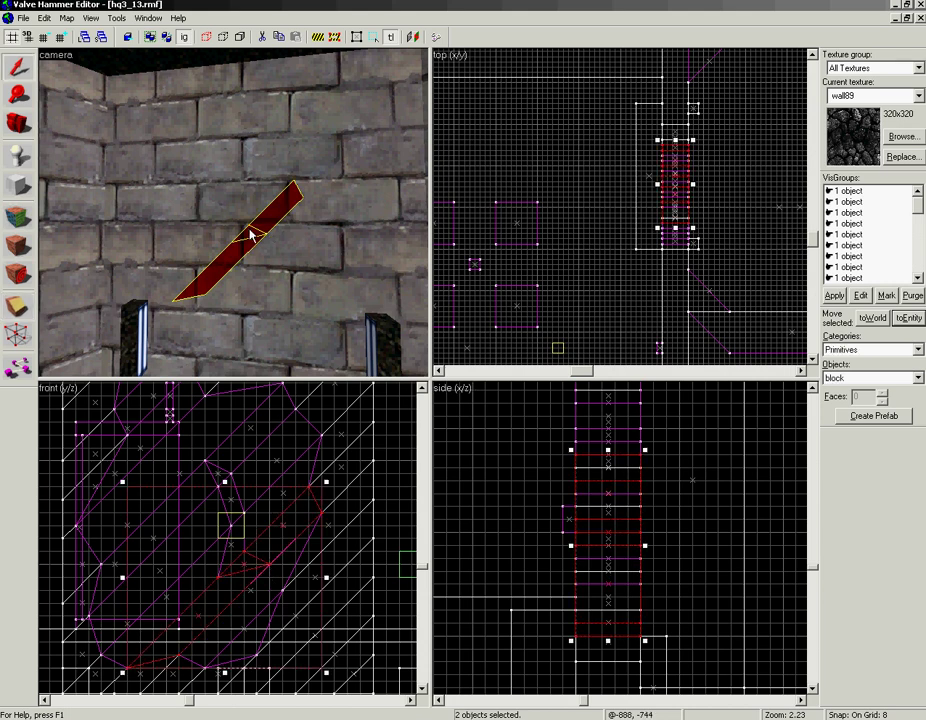
ctrl+click(245, 200)
ctrl+click(232, 176)
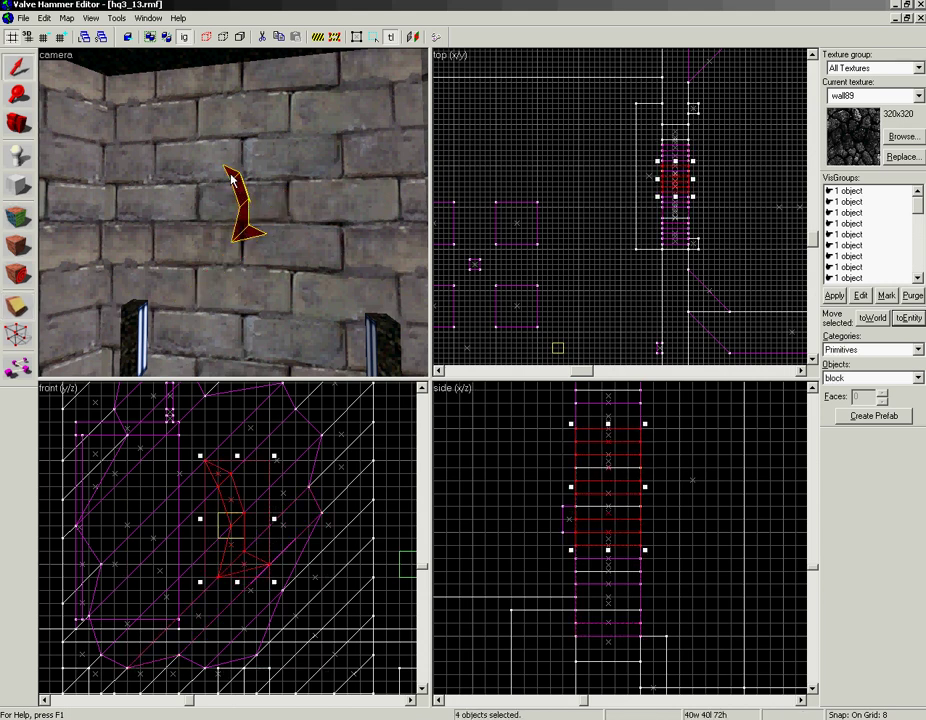
key(z)
key(w)
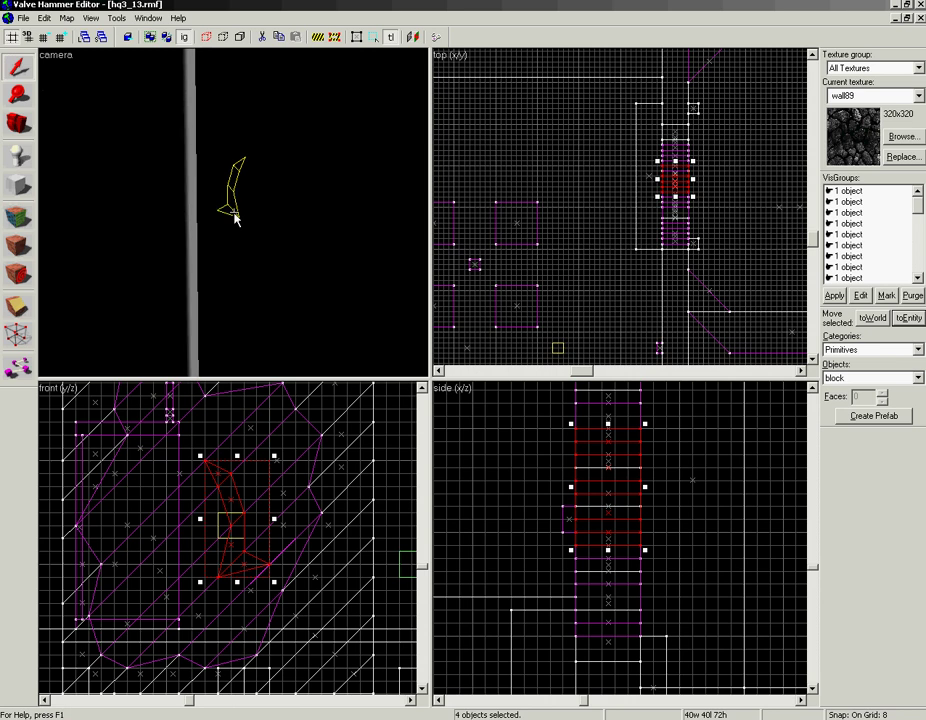
key(z)
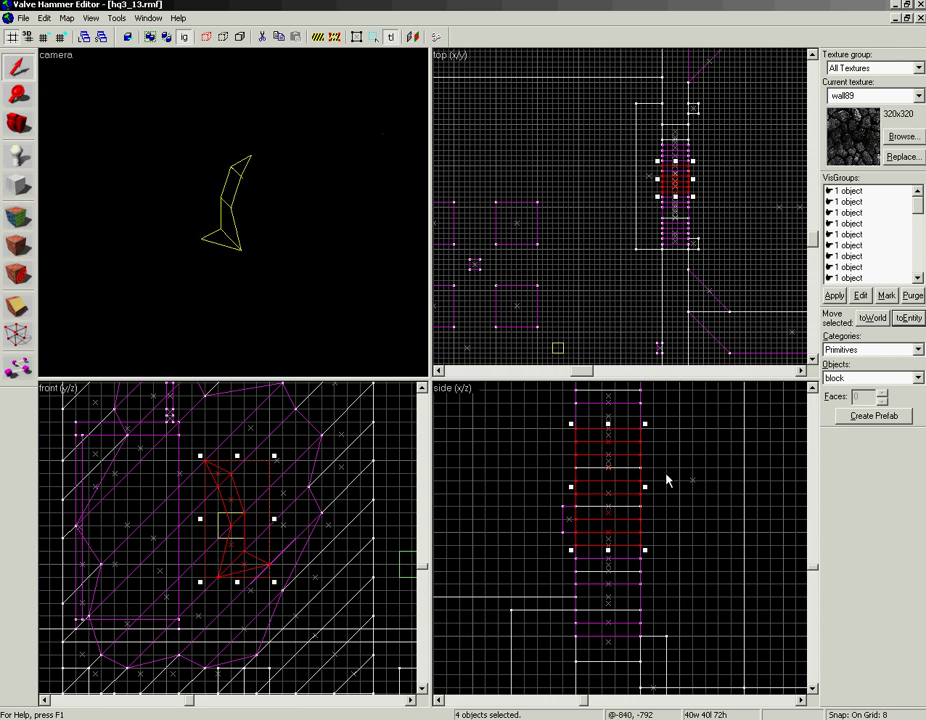
drag(570, 487, 584, 487)
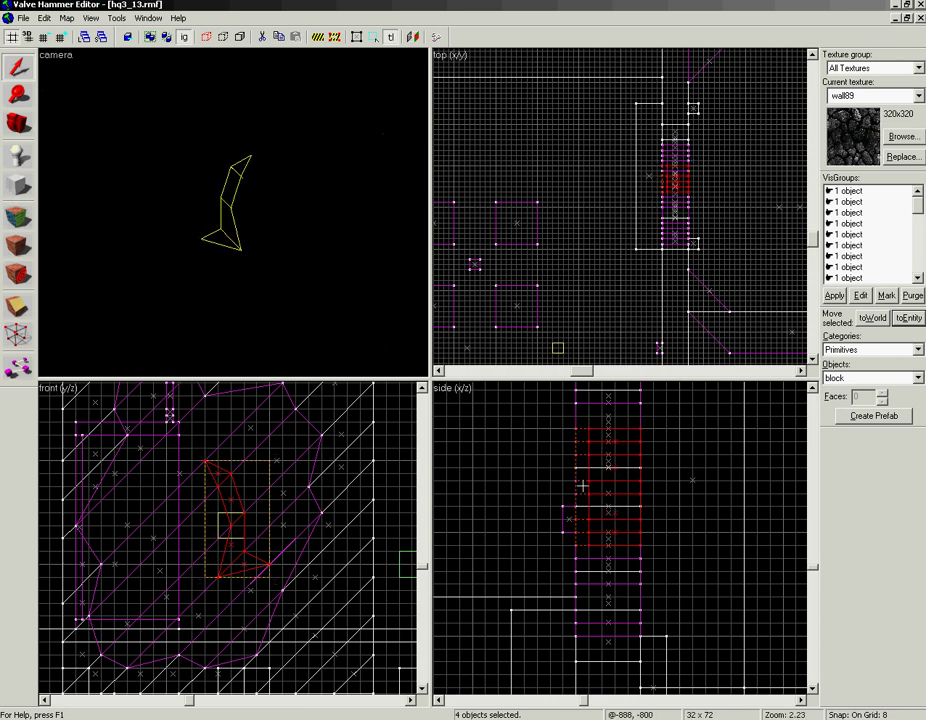
drag(641, 487, 633, 487)
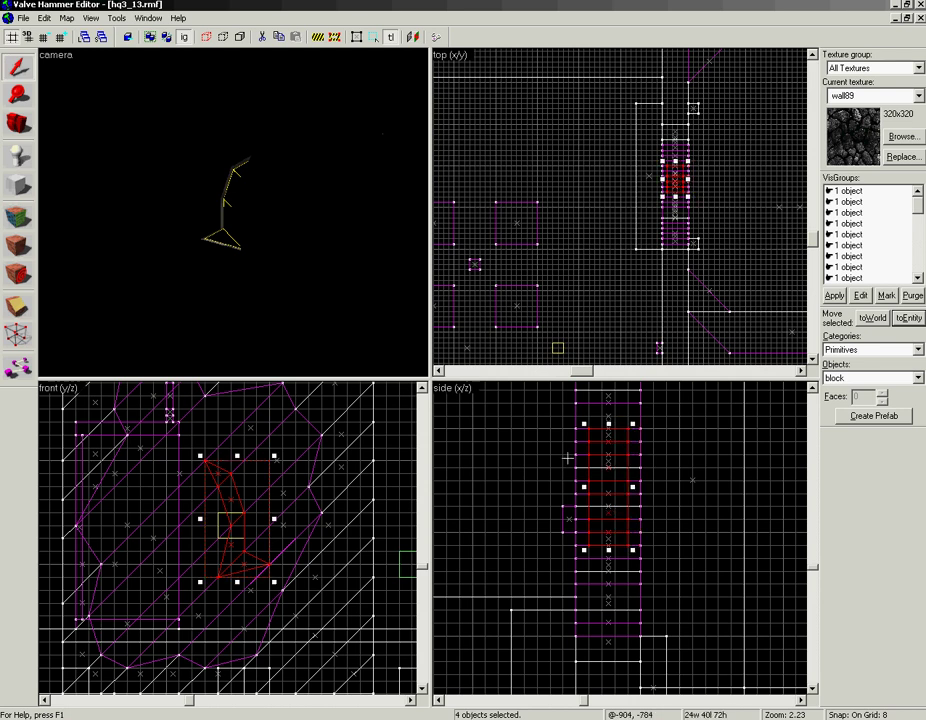
Texture the four crack shards with wall89 at 0.50 scale and align the texture to the faces
click(20, 220)
click(580, 438)
click(585, 496)
double_click(557, 278)
key(Tab)
text(0)
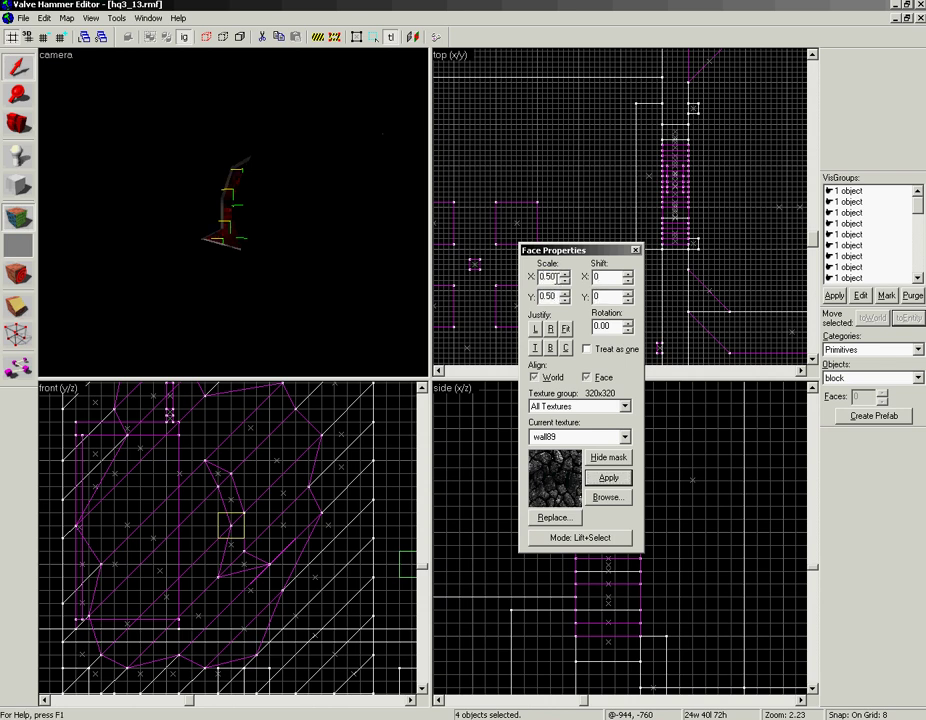
click(588, 379)
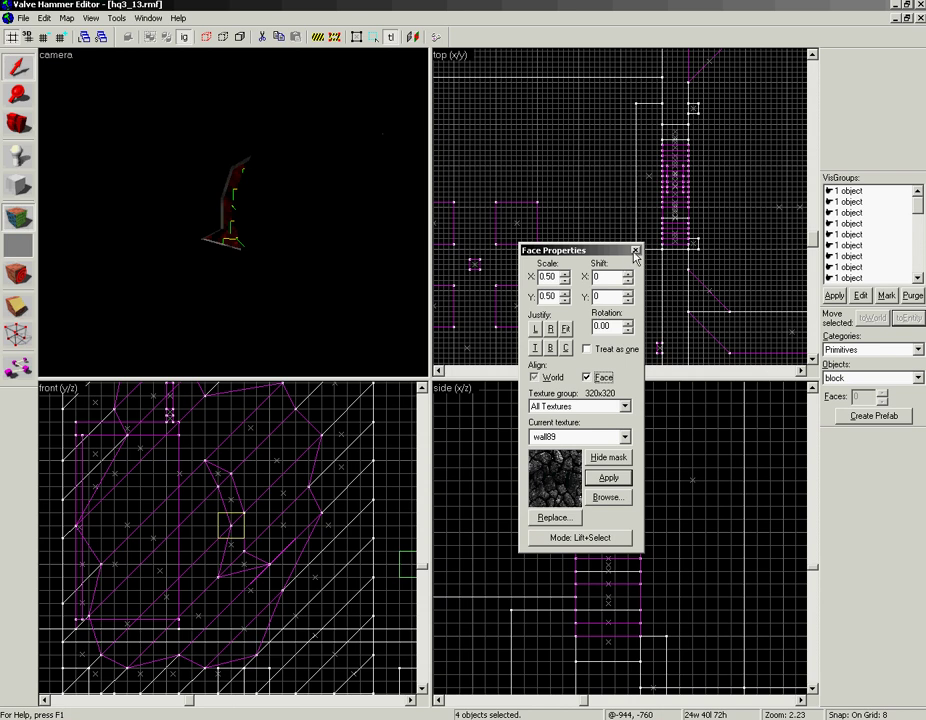
click(635, 252)
Choose the wall87 texture for the crack's rim and sample its 0.50-scale mapping from an already textured jagged edge face
key(z)
key(w)
key(z)
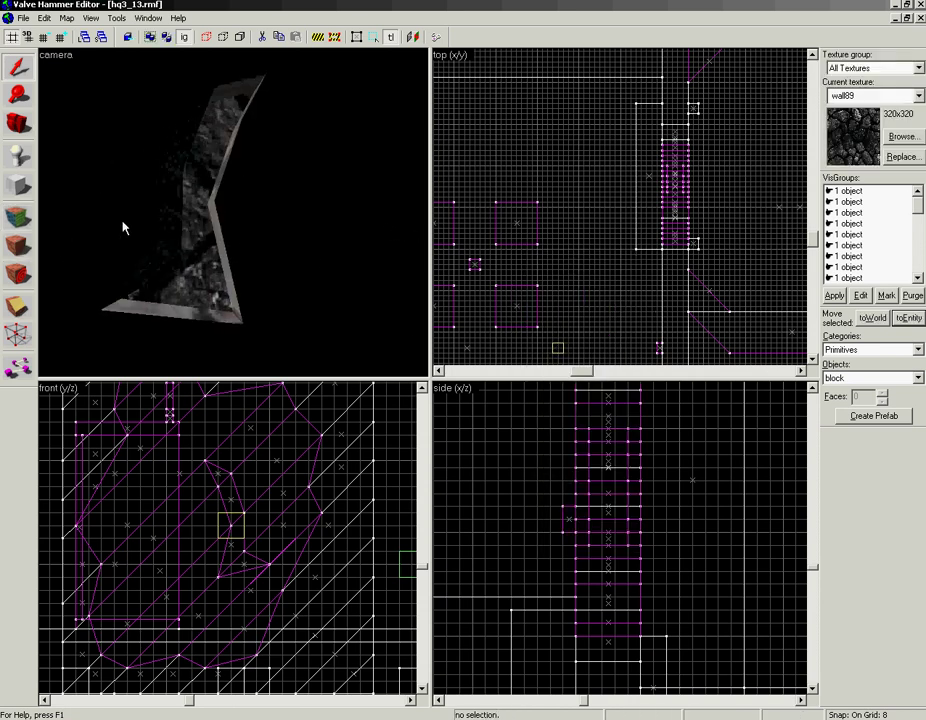
key(shift+a)
click(238, 315)
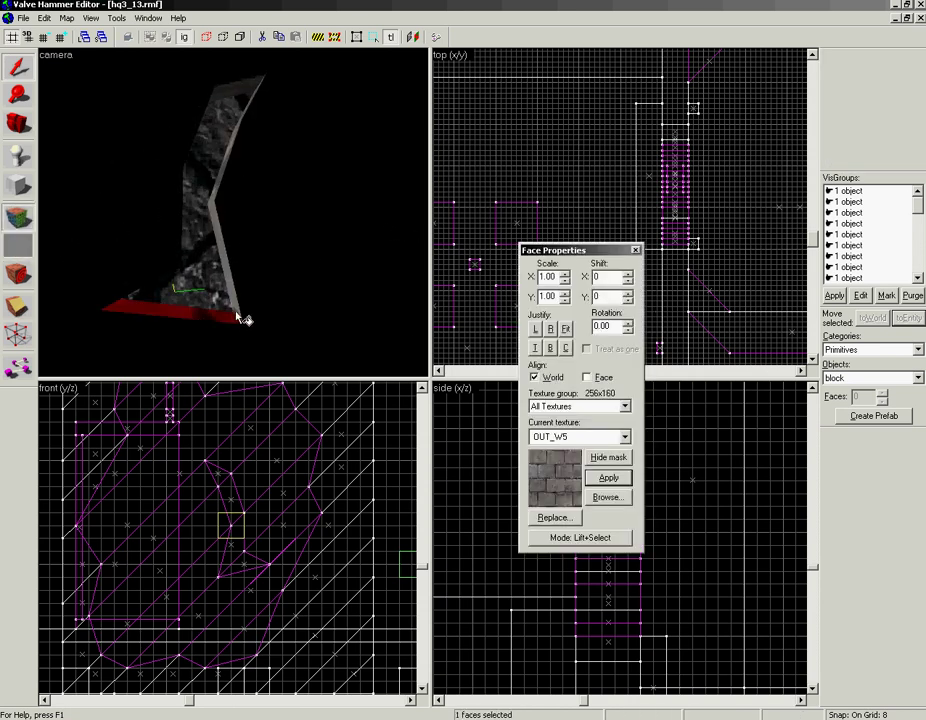
click(607, 497)
double_click(496, 528)
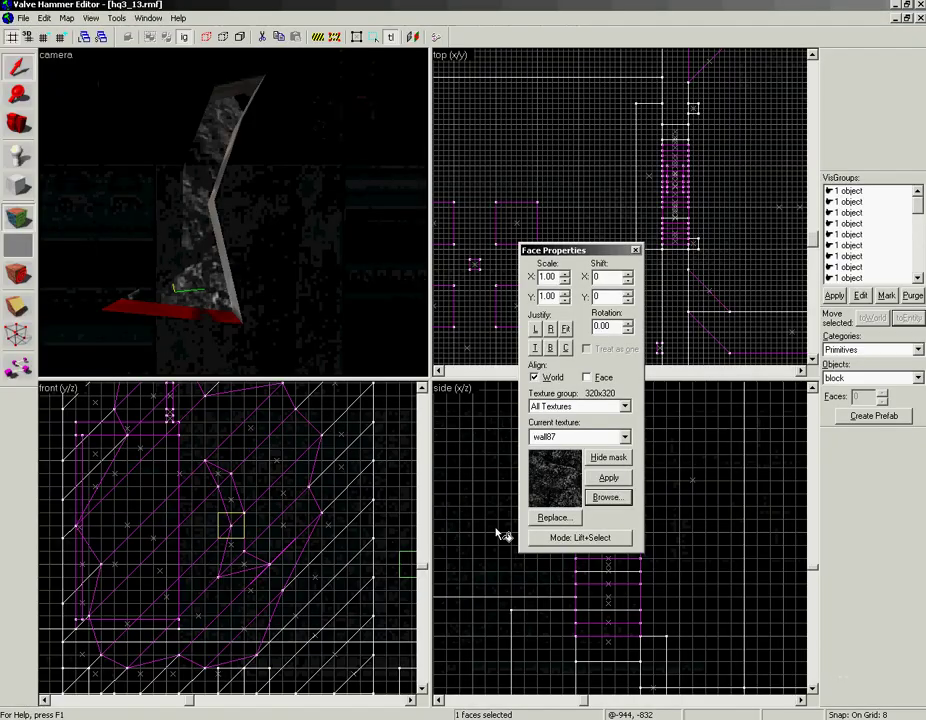
key(z)
key(w)
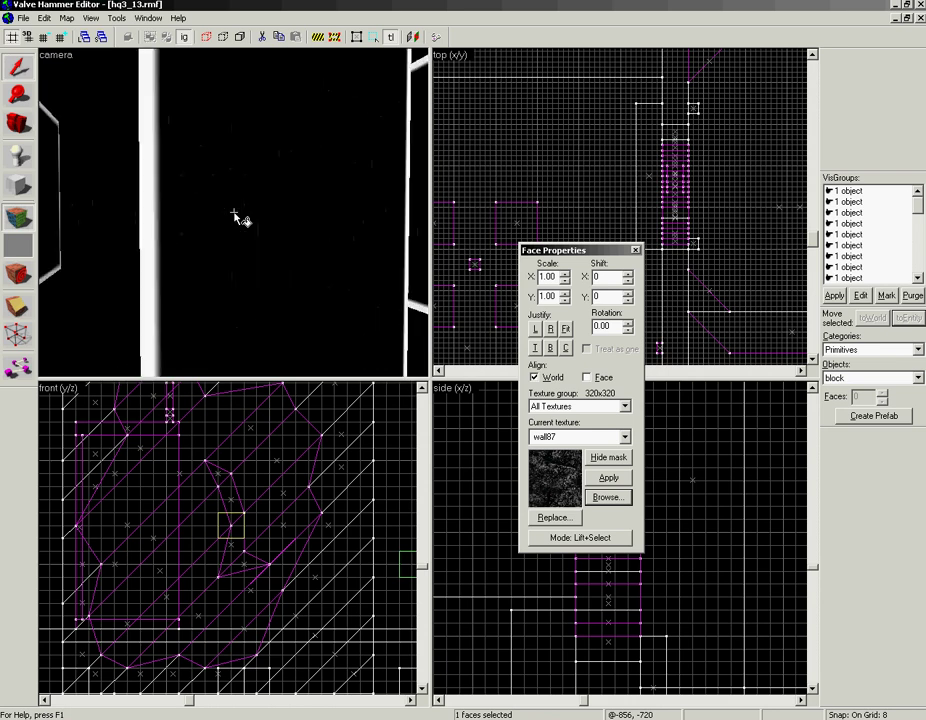
key(z)
click(304, 197)
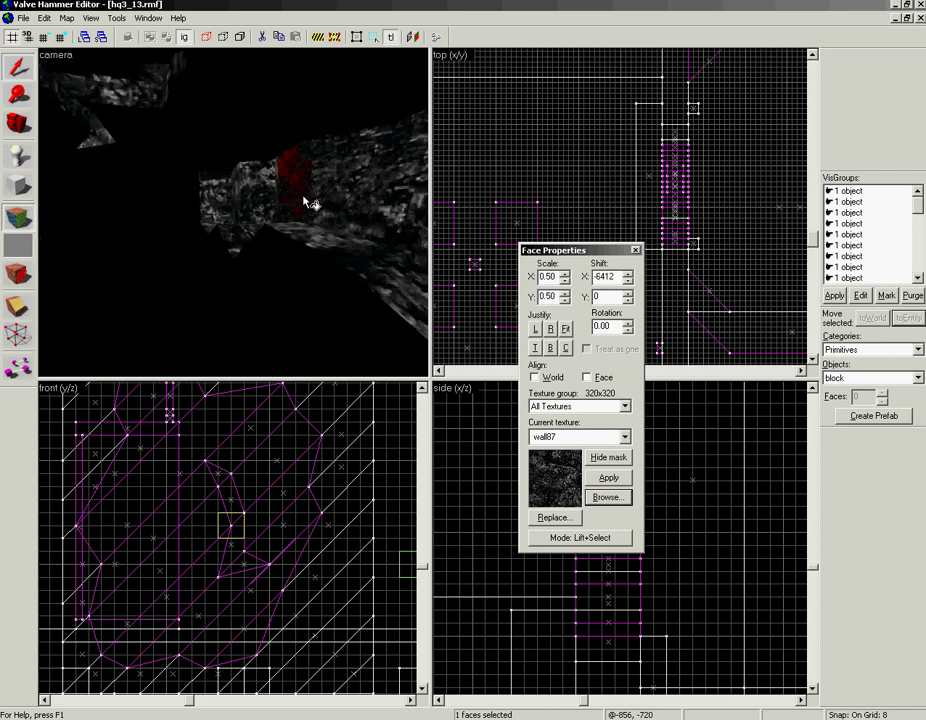
Apply the sampled wall87 texture at 0.50 scale to the inner rim faces along the crack's left side
key(z)
key(w)
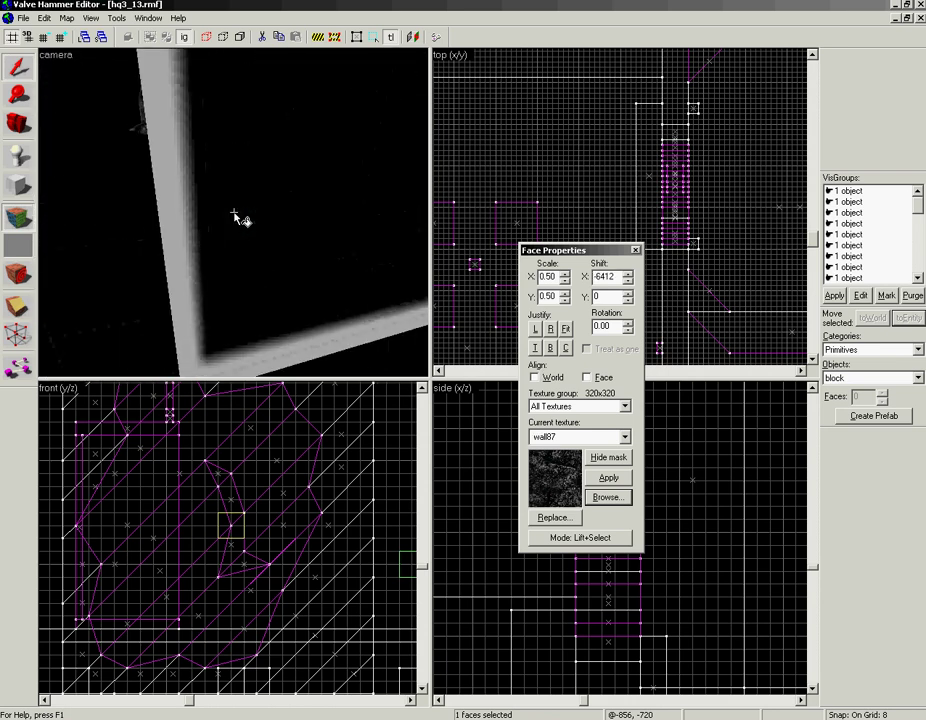
key(s)
key(z)
alt+right_click(192, 225)
click(192, 224)
alt+right_click(197, 194)
click(206, 155)
alt+right_click(219, 136)
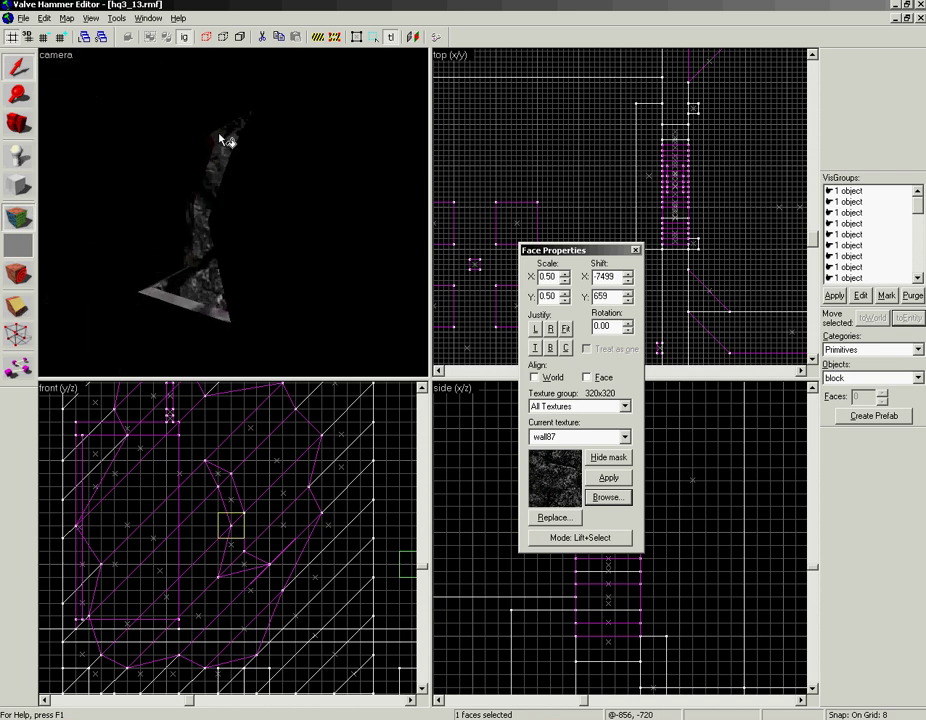
Continue the 0.50-scale wall87 texture onto the rim faces at the crack's upper tip and upper right side
key(z)
key(w)
key(z)
click(269, 157)
alt+right_click(285, 158)
click(286, 162)
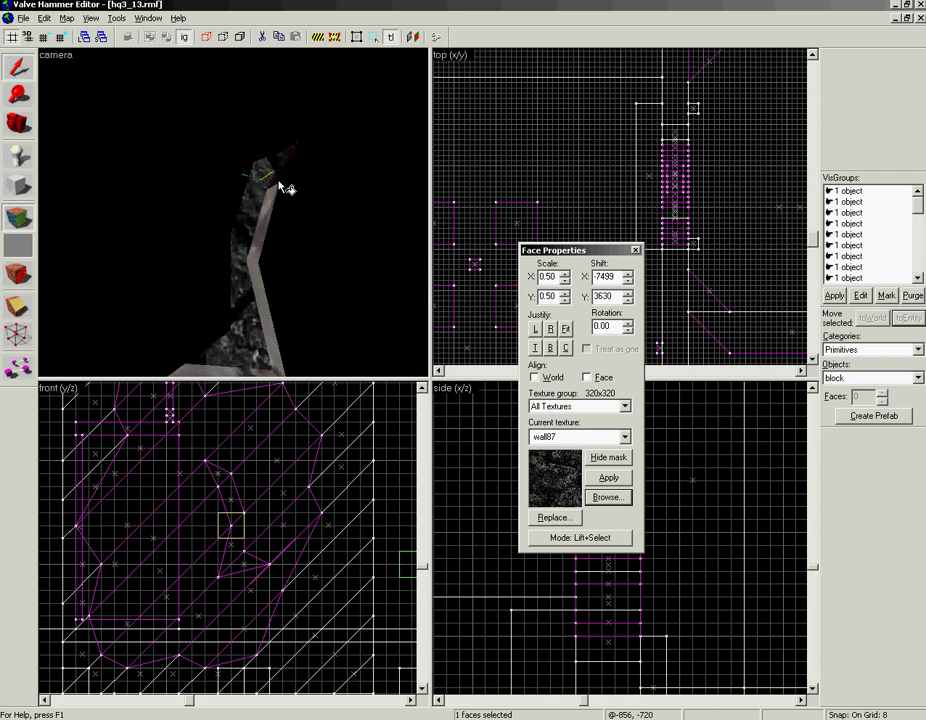
alt+right_click(266, 207)
click(265, 209)
alt+right_click(262, 299)
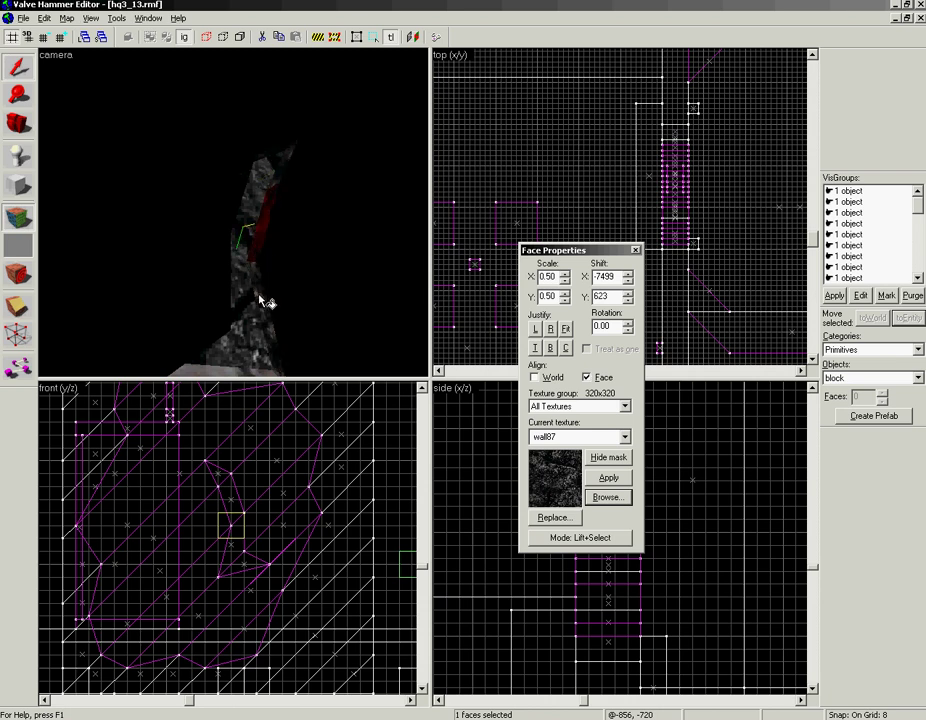
Texture the crack's lower right and bottom rim faces with 0.50-scale wall87 and finish the face editing
key(z)
key(z)
click(260, 288)
alt+right_click(265, 299)
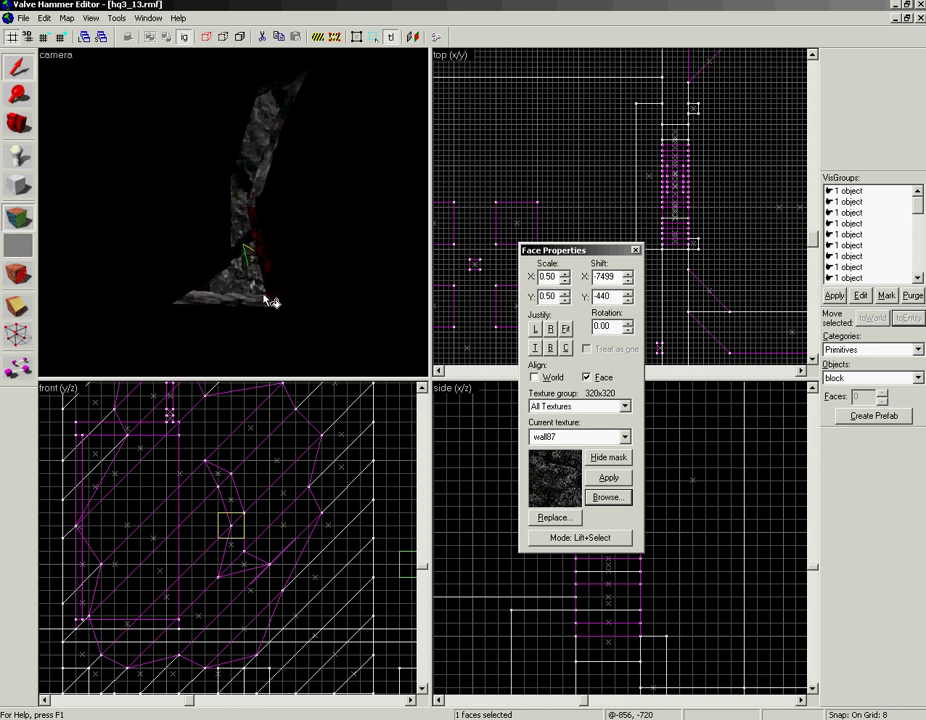
key(z)
key(z)
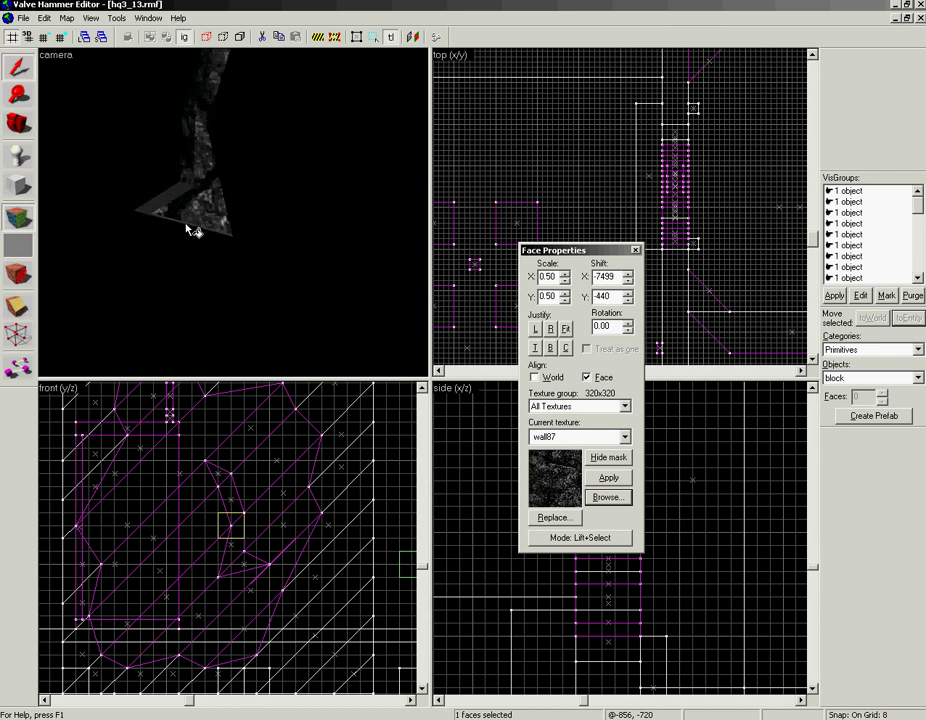
alt+right_click(197, 223)
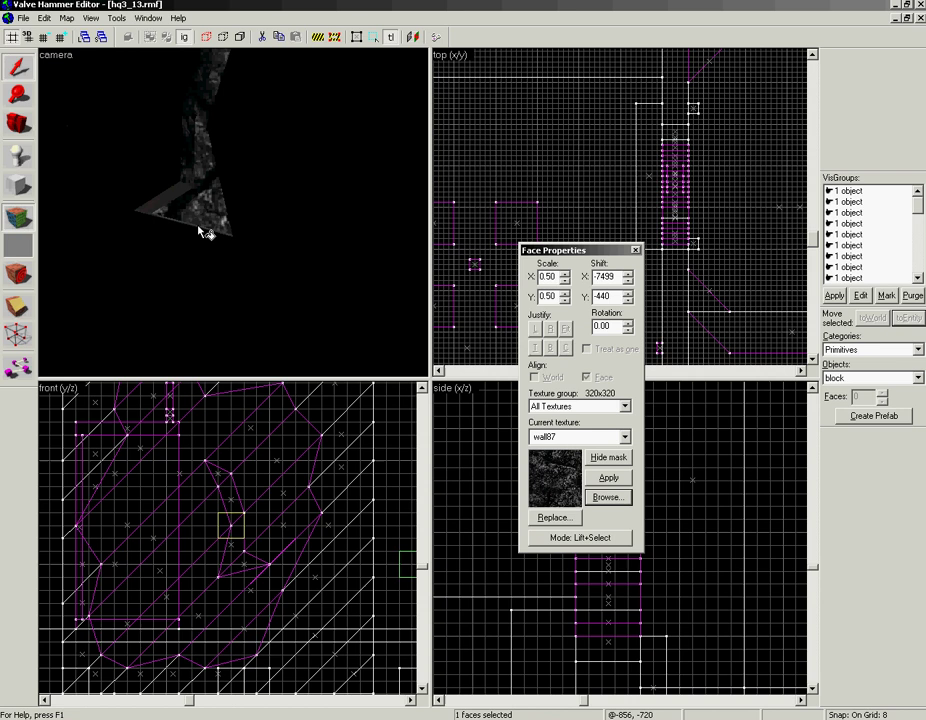
key(z)
key(z)
click(194, 337)
key(z)
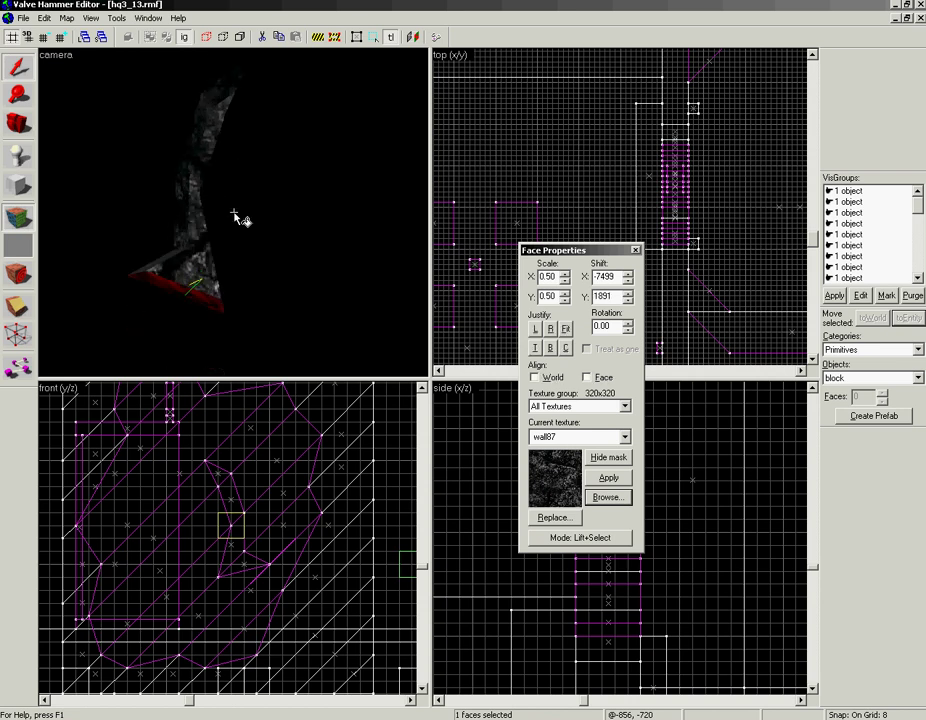
key(z)
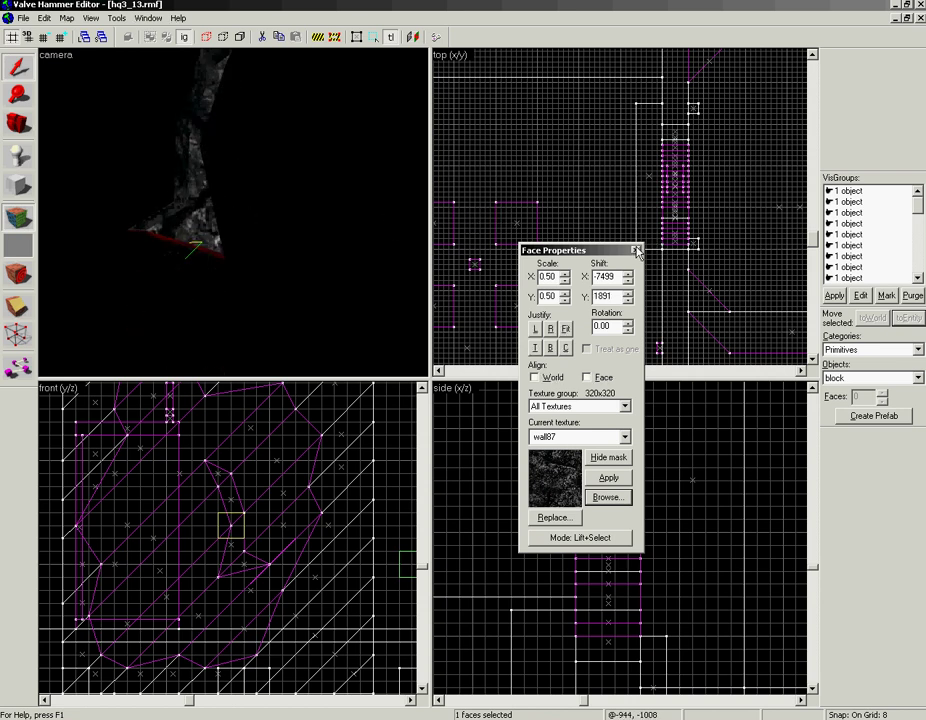
click(635, 249)
Select the whole smashface5 breakable, crack shards included, and hide it to expose the jagged hole
key(z)
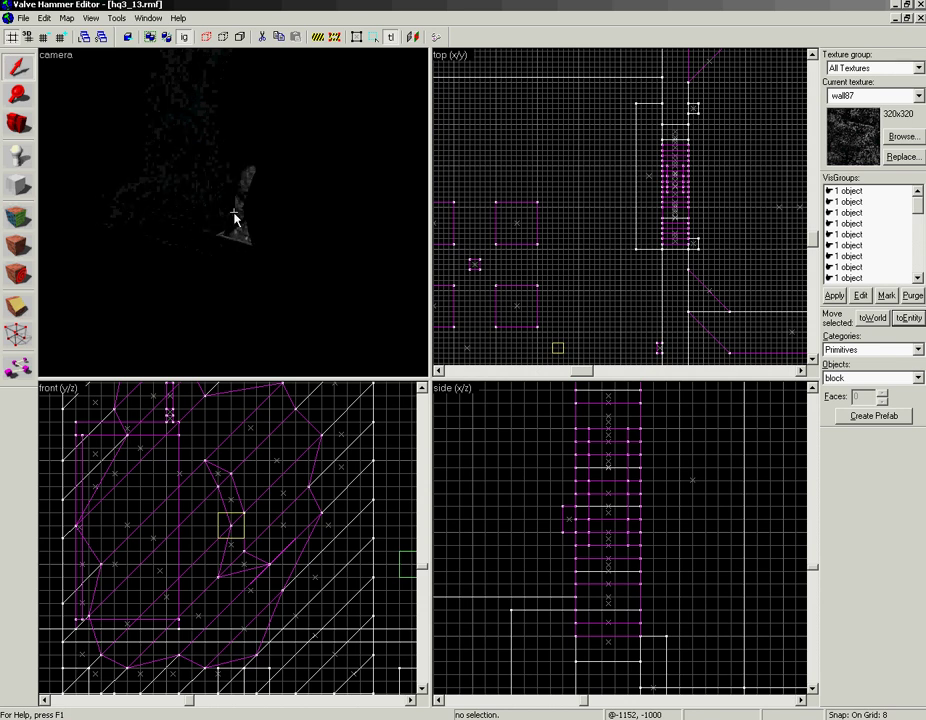
key(z)
click(312, 199)
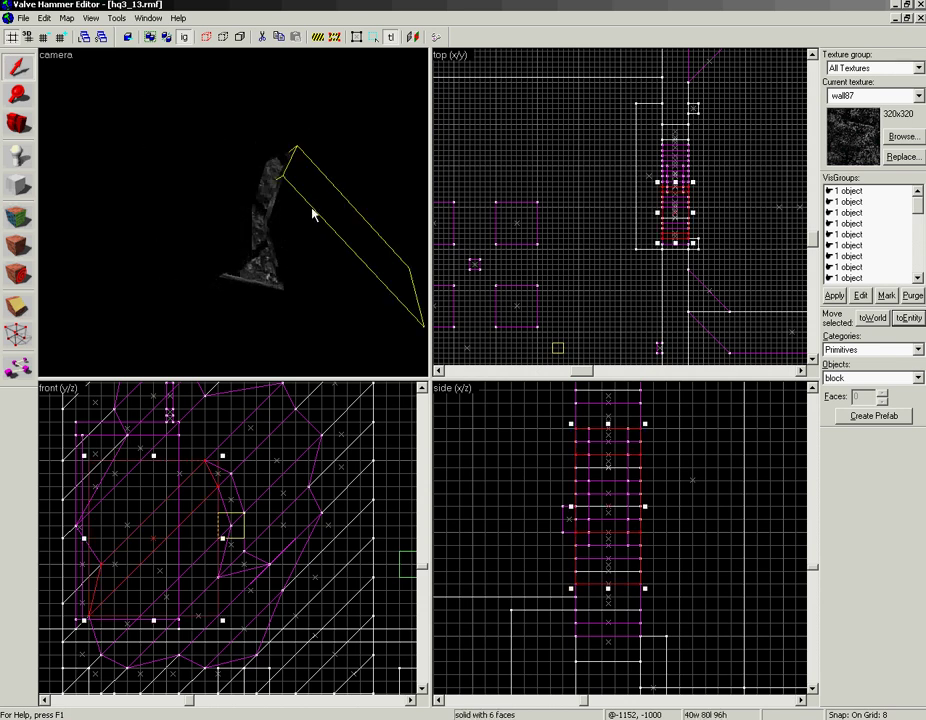
key(ctrl+w)
click(310, 223)
key(z)
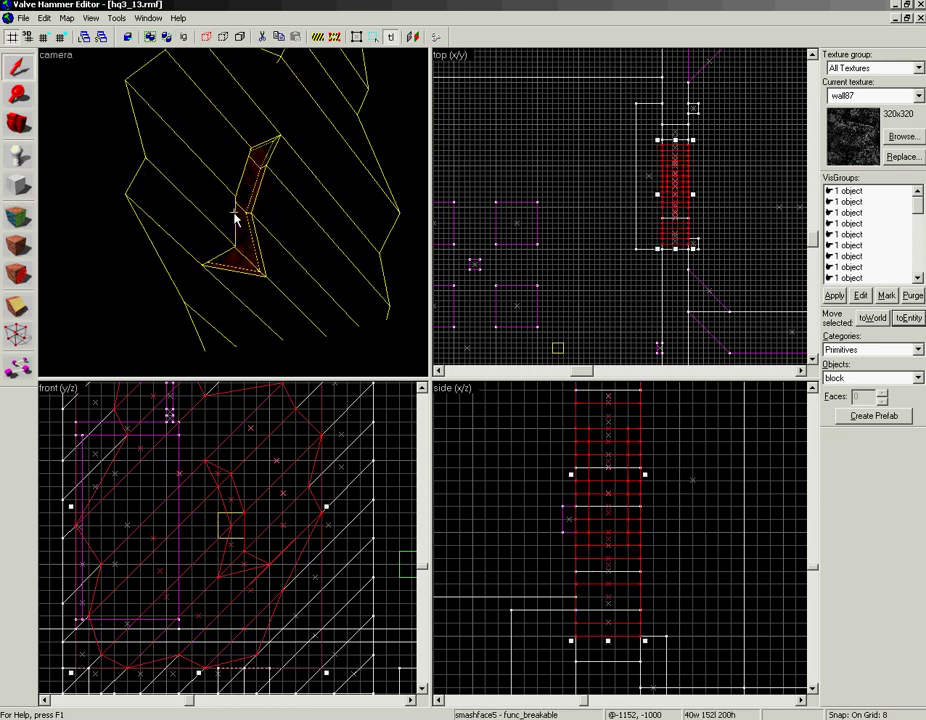
key(z)
click(72, 19)
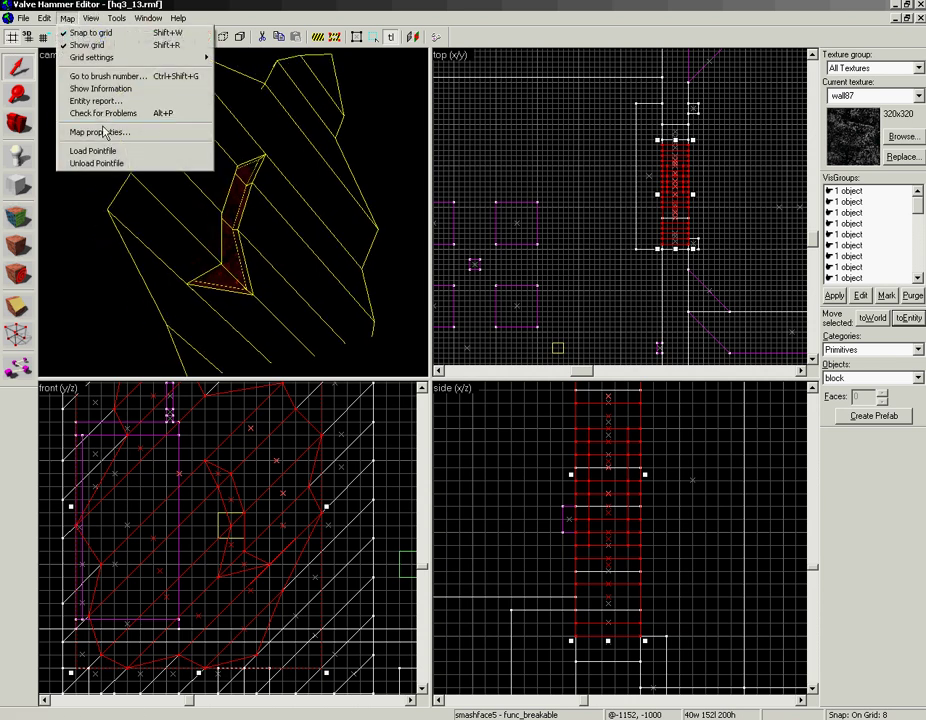
click(106, 214)
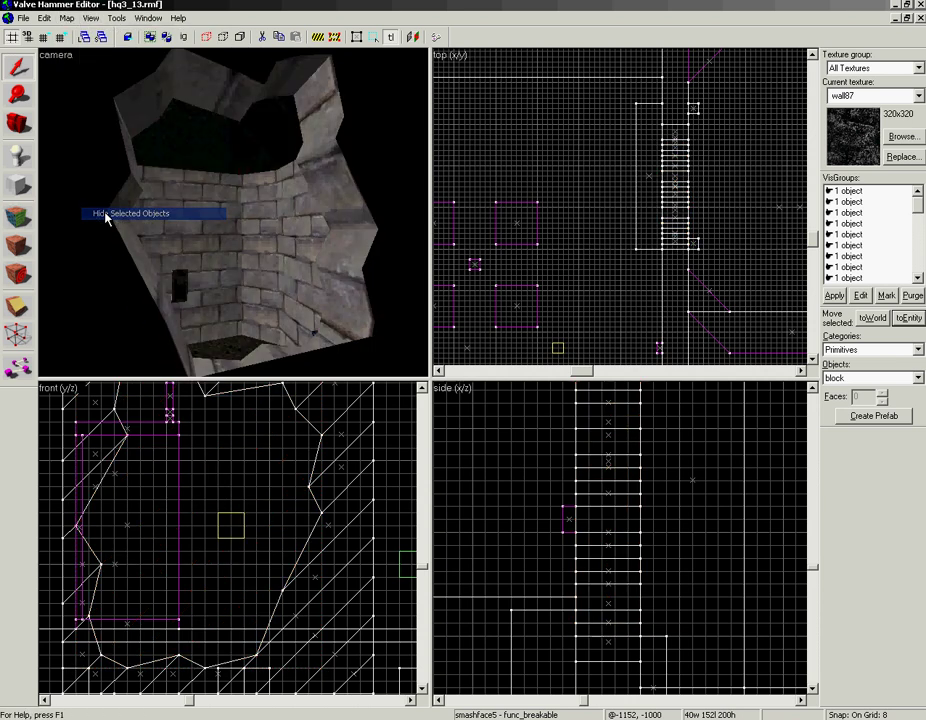
Examine the open hole from inside the room and check which solid and group form the low ledge behind it
key(z)
key(w)
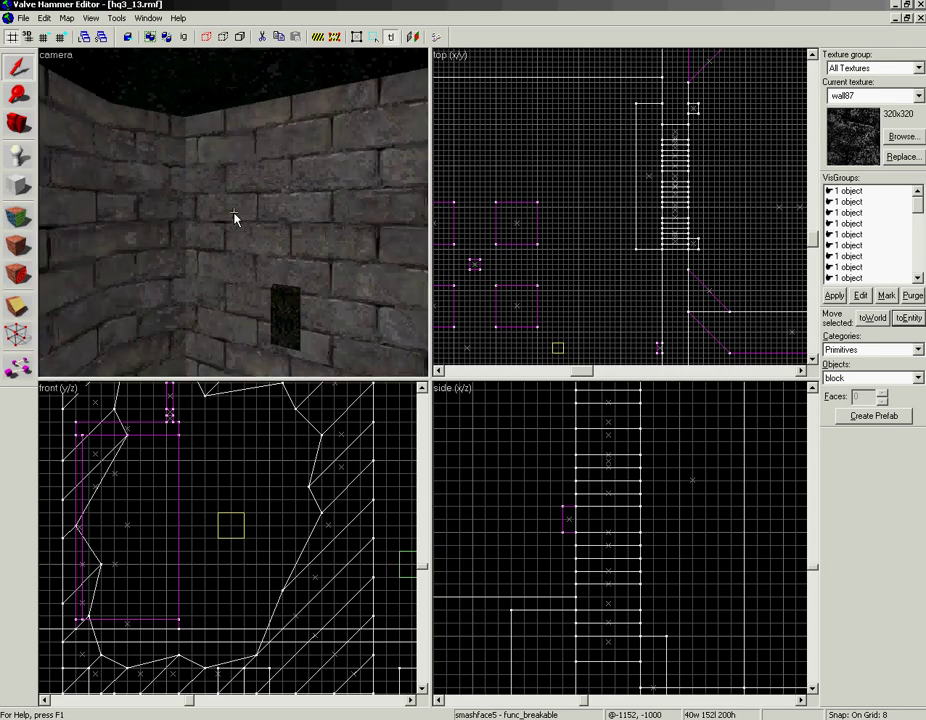
key(w)
key(s)
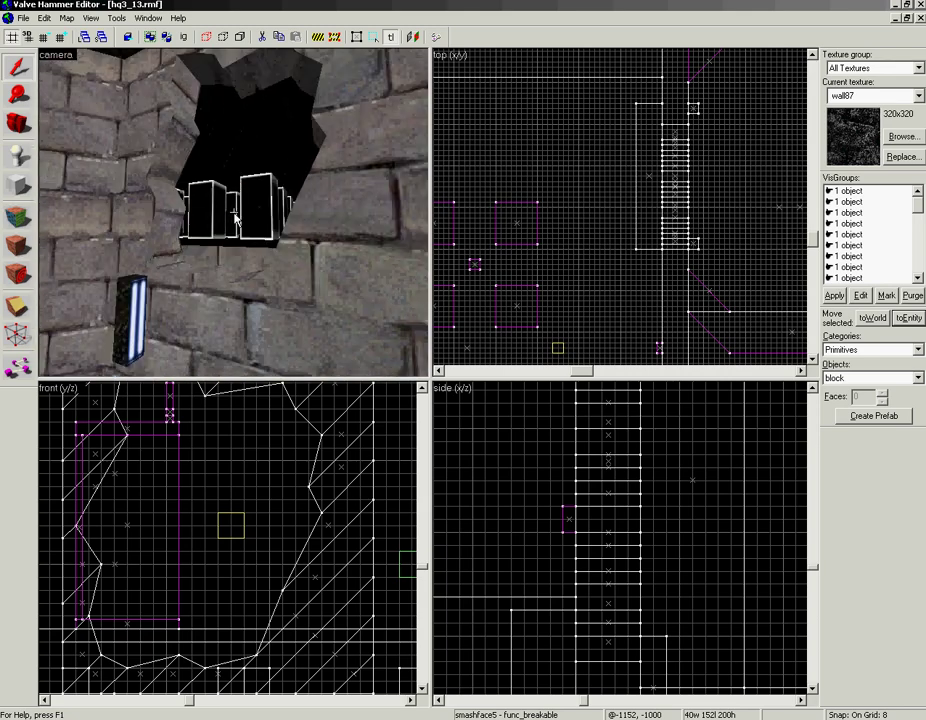
key(w)
key(s)
key(z)
click(248, 251)
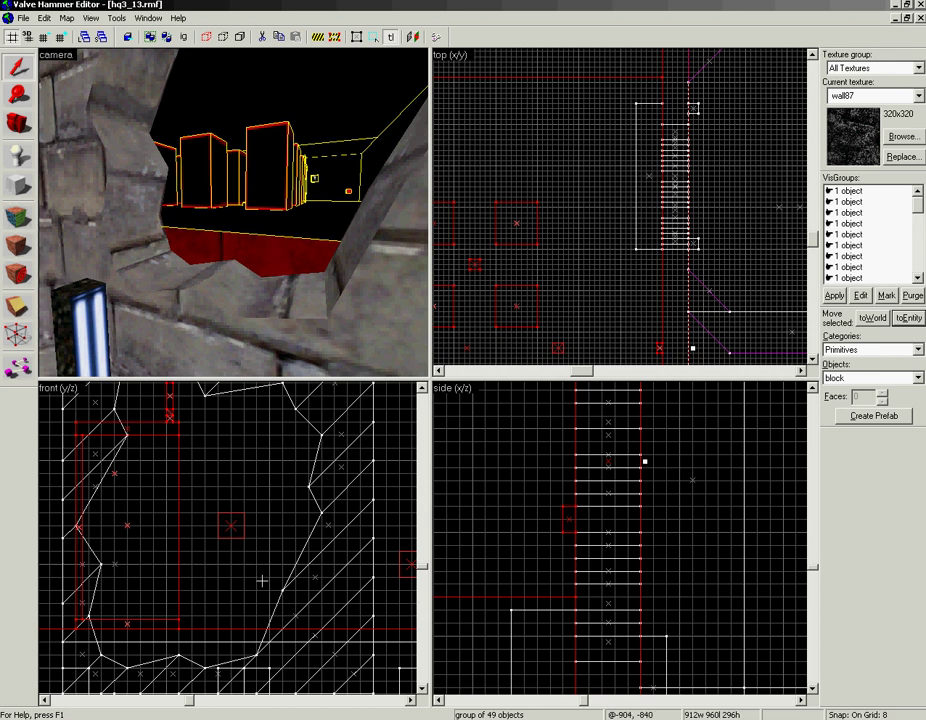
key(ctrl+w)
click(274, 243)
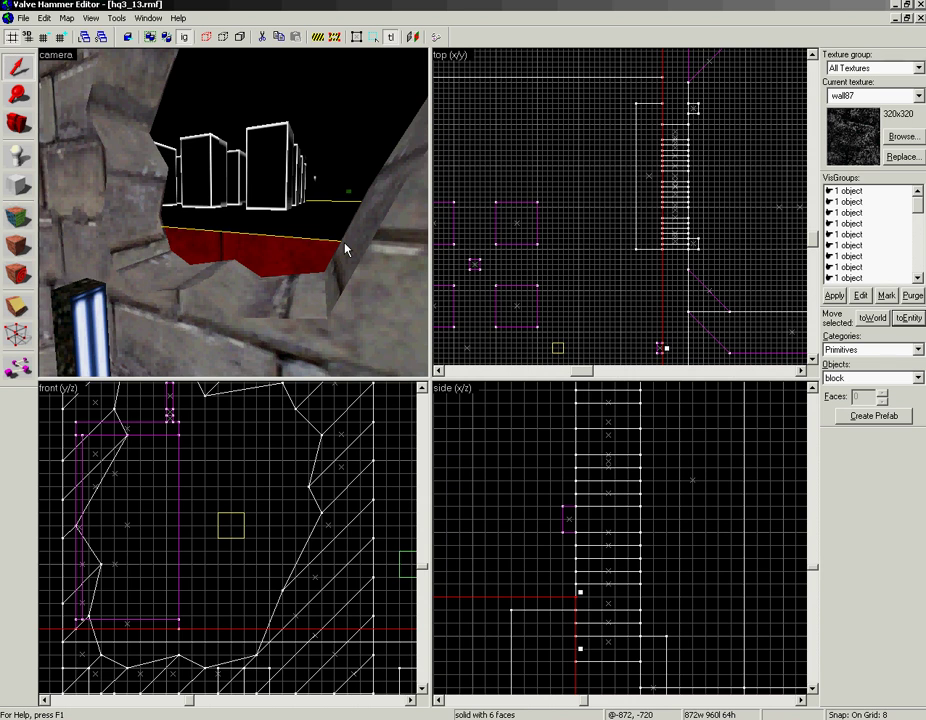
key(ctrl+w)
click(284, 243)
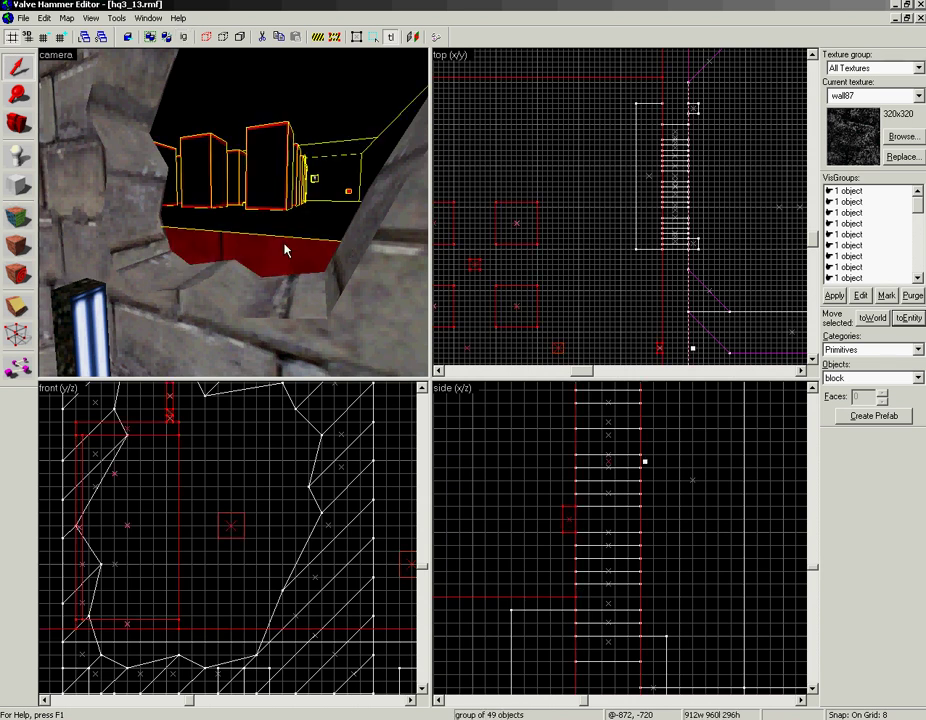
Select the single wall block behind the hole's lower edge and lower its top to make it 208 units high
click(281, 255)
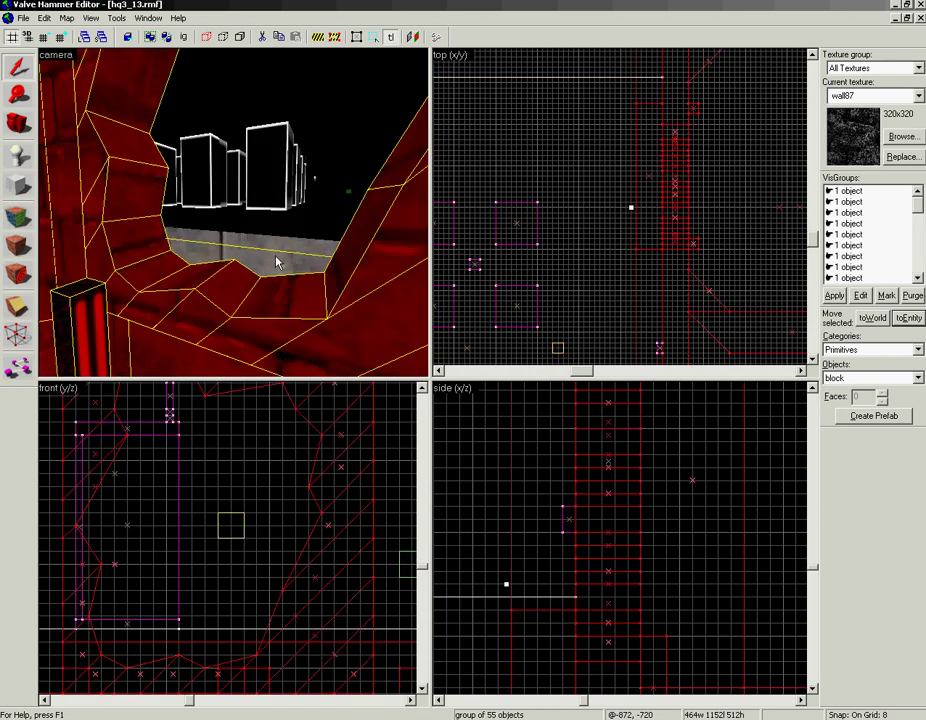
key(ctrl+w)
click(277, 262)
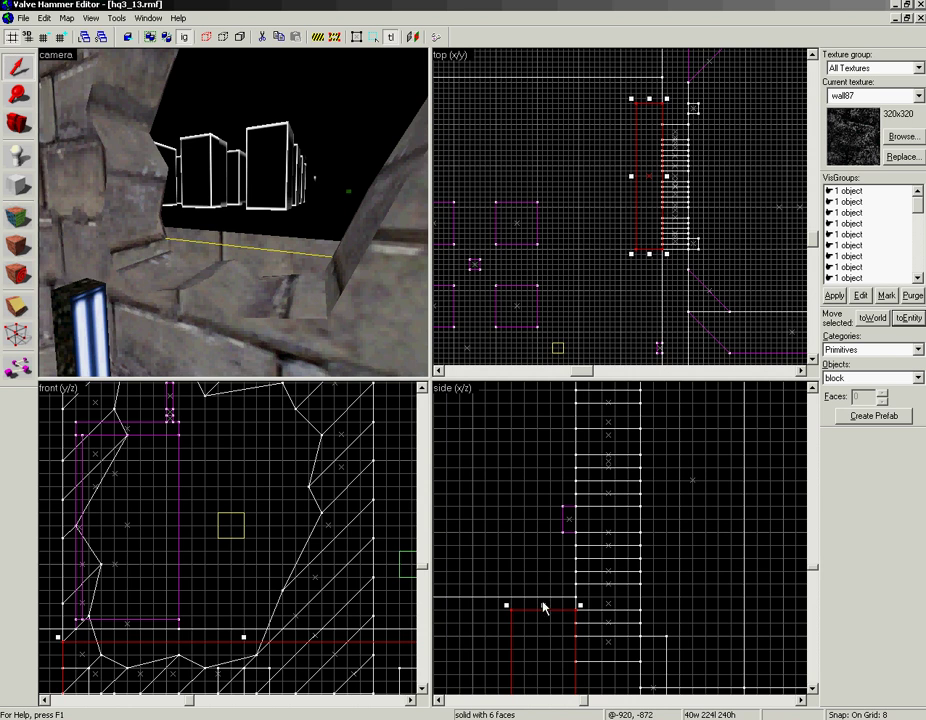
drag(542, 605, 553, 685)
drag(547, 610, 545, 598)
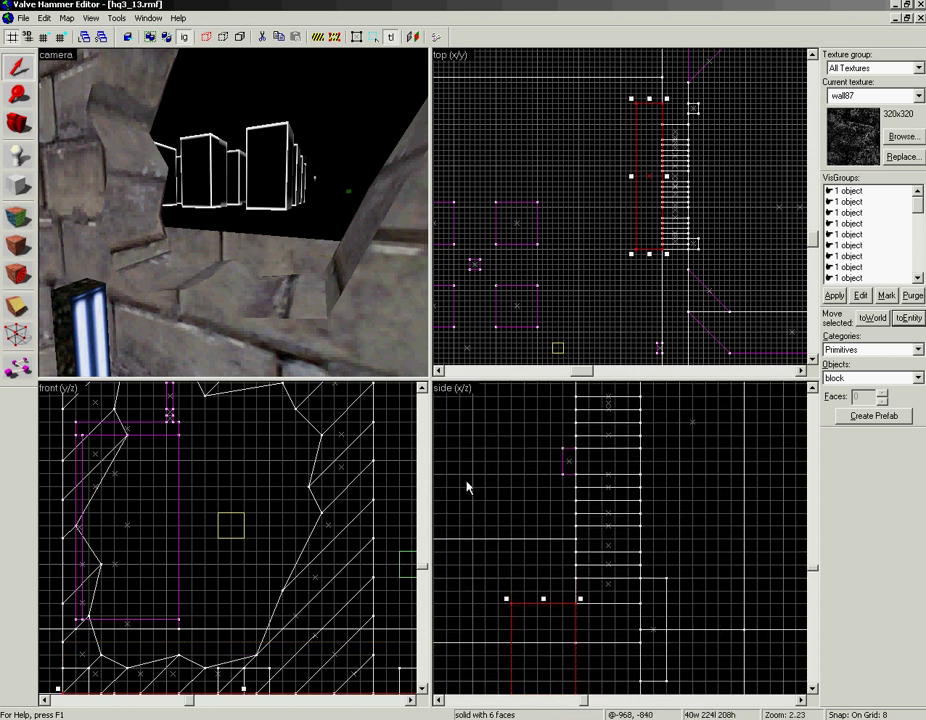
Clip the long block behind the hole's lower edge vertically, splitting off a 40-unit-wide strip along the wall
click(247, 243)
key(shift+x)
drag(512, 539, 512, 566)
key(Return)
key(shift+s)
click(297, 238)
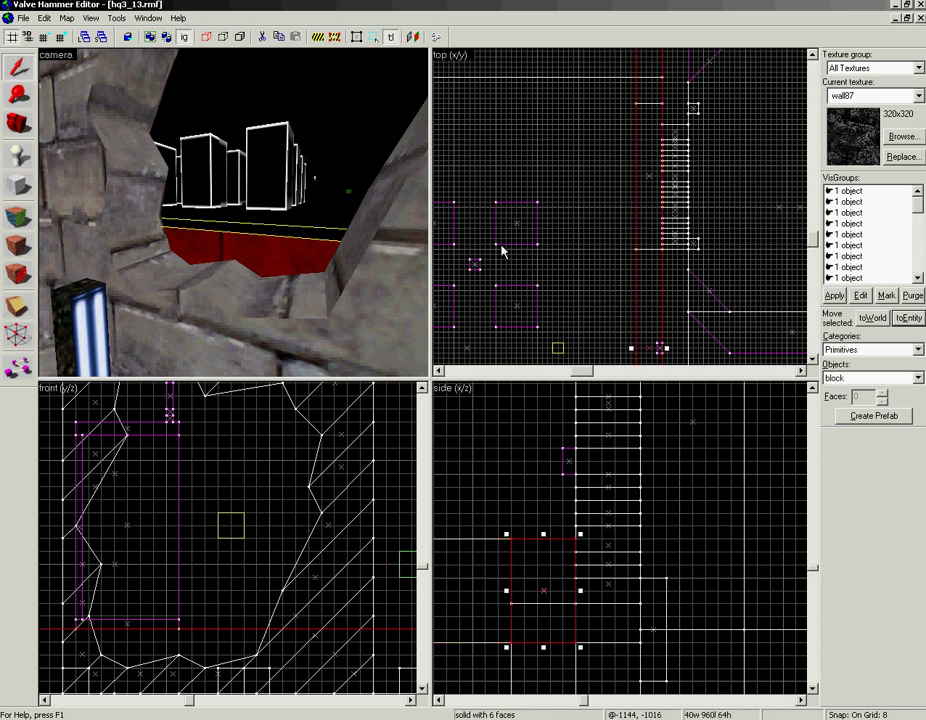
Pull the large outer block back to 816 units wide and widen the strip beside the wall to 56 units
scroll(657, 185, up, 2)
drag(699, 221, 637, 208)
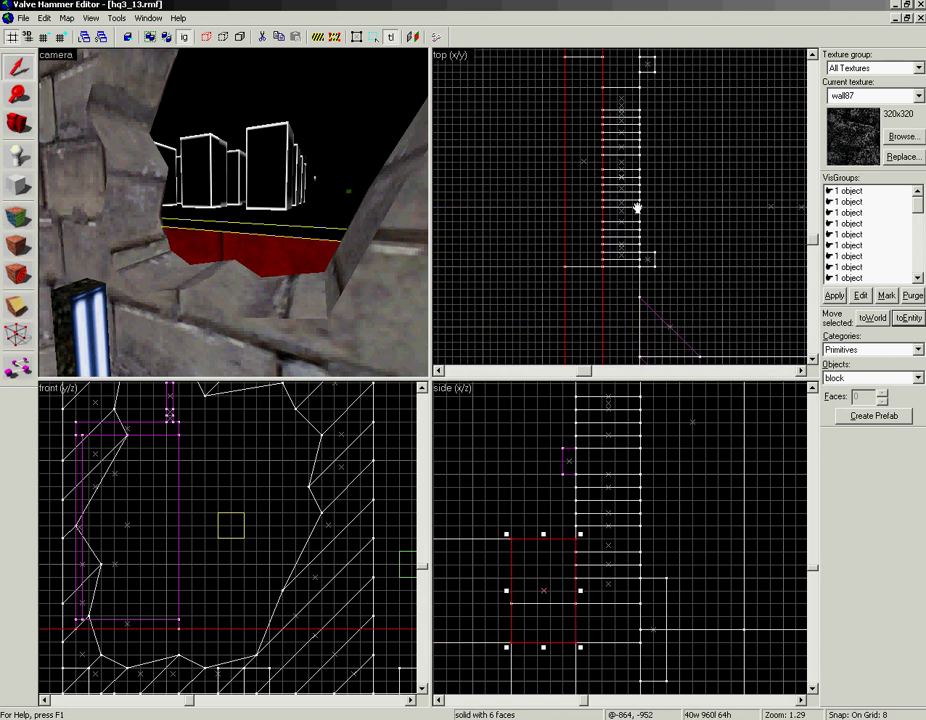
click(303, 221)
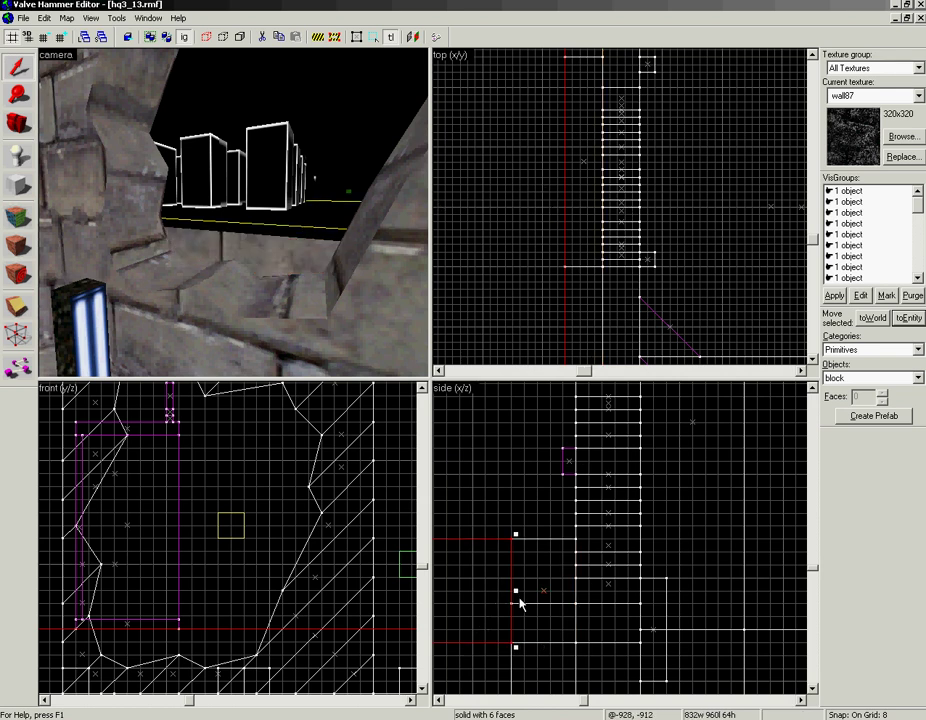
drag(513, 594, 486, 535)
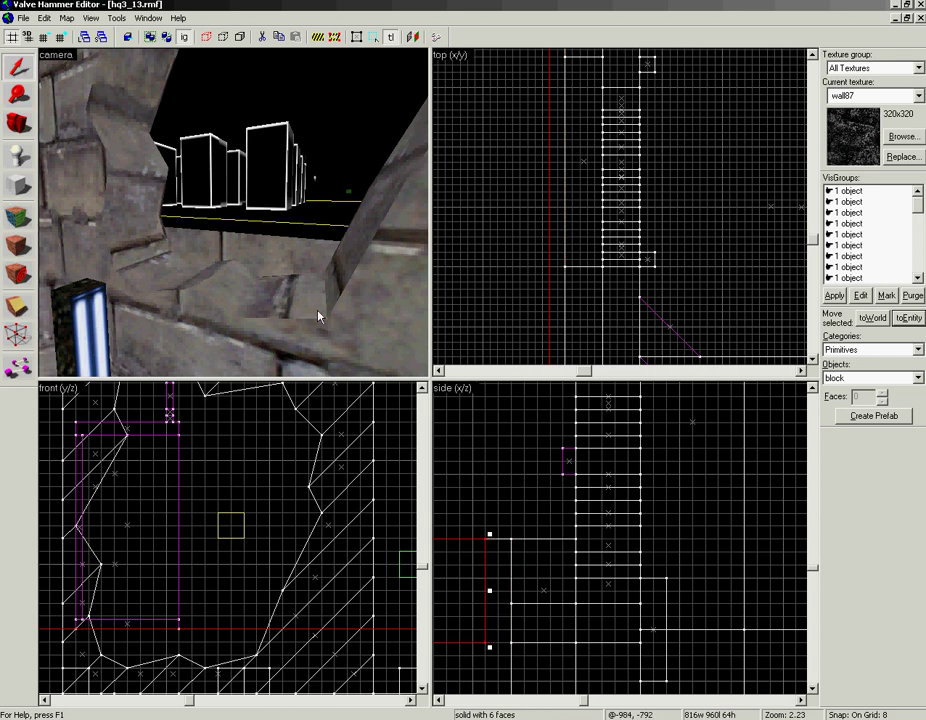
click(299, 250)
drag(507, 594, 483, 590)
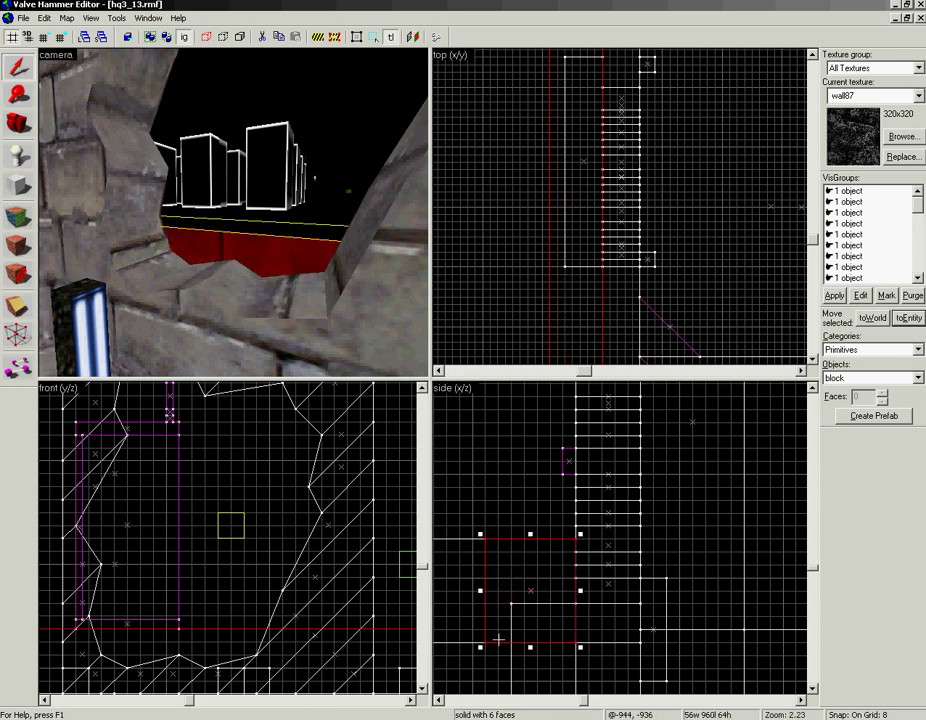
Split the 56-unit-wide strip horizontally to separate a 24-unit-high upper layer
key(shift+x)
drag(485, 578, 512, 578)
key(Return)
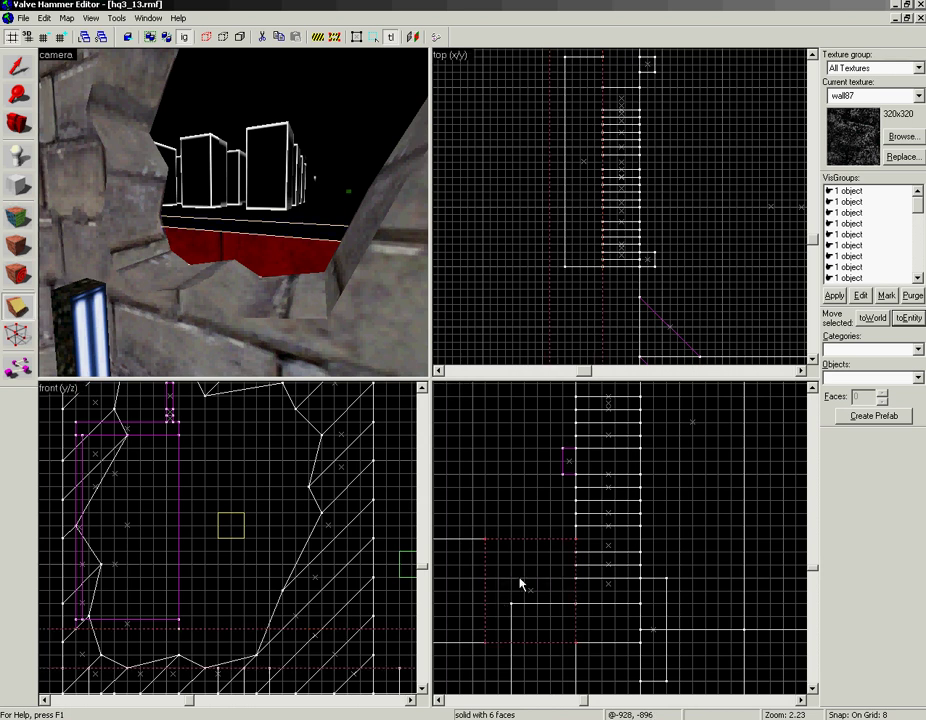
key(shift+s)
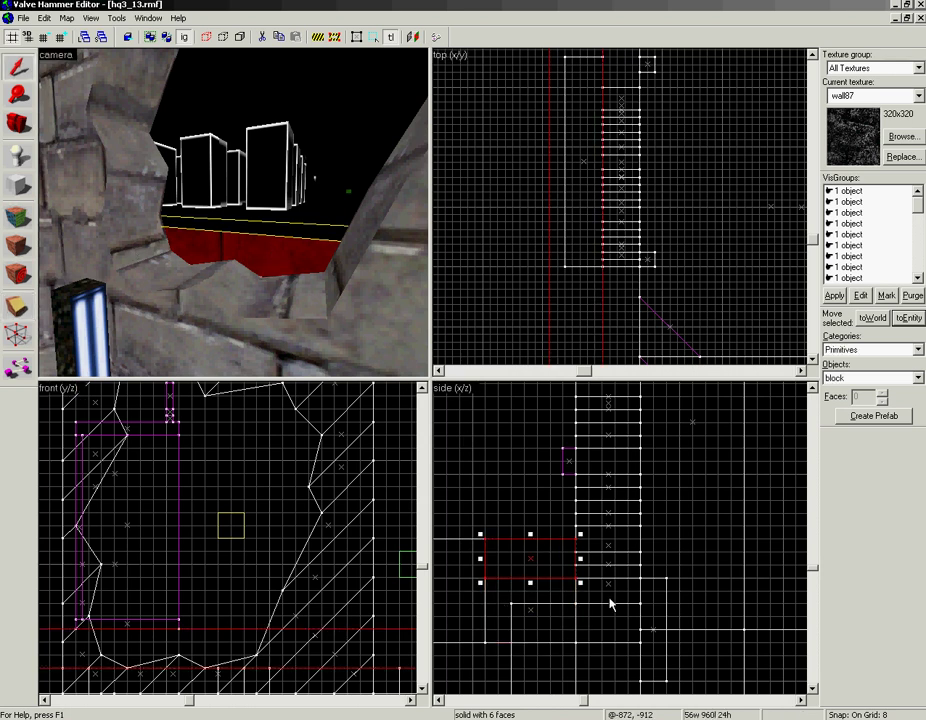
key(shift+b)
mouse_move(513, 549)
mouse_down()
mouse_move(513, 564)
mouse_move(536, 558)
mouse_up()
key(Return)
key(Return)
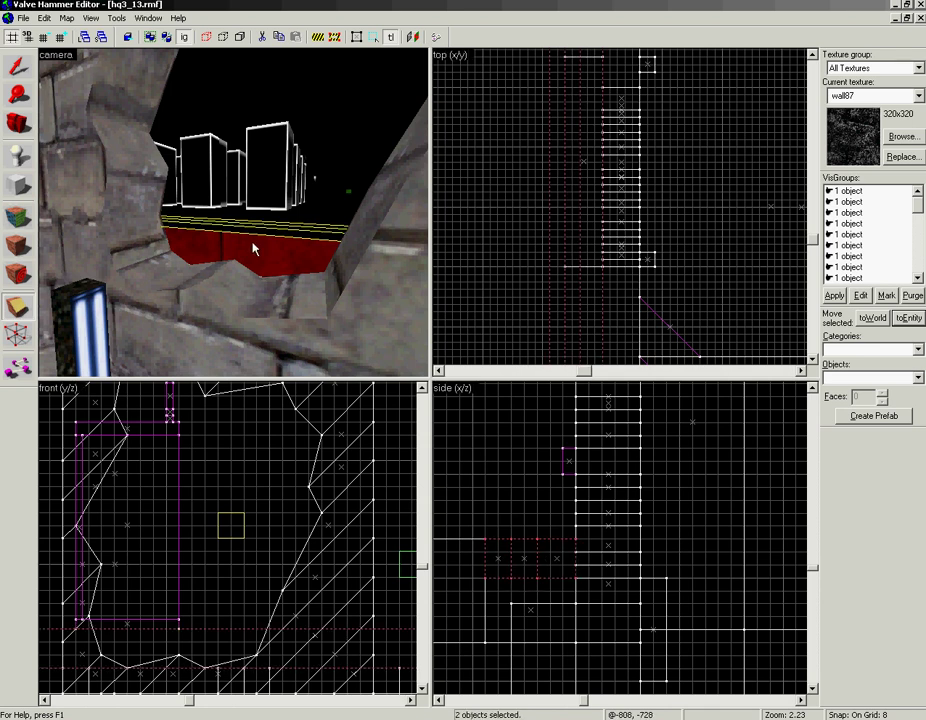
key(ctrl+z)
key(ctrl+z)
Clip the upper layer crosswise in line with both ends of the cracked wall section, isolating a 192-unit-long block
key(shift+s)
click(309, 238)
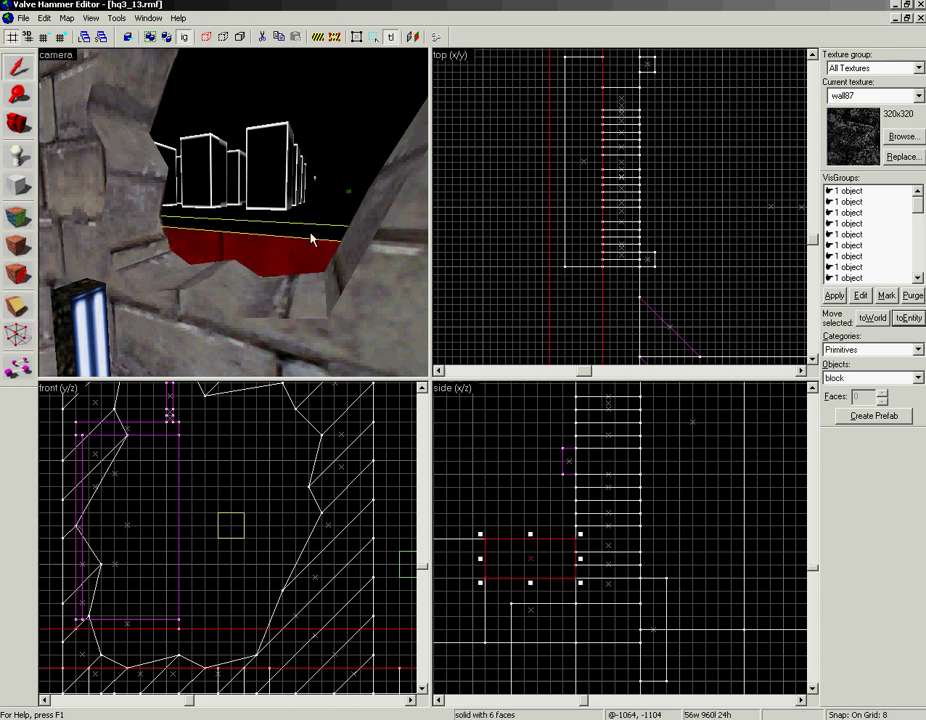
key(shift+x)
drag(618, 267, 603, 267)
key(Return)
drag(607, 84, 582, 88)
key(Return)
key(shift+s)
click(272, 249)
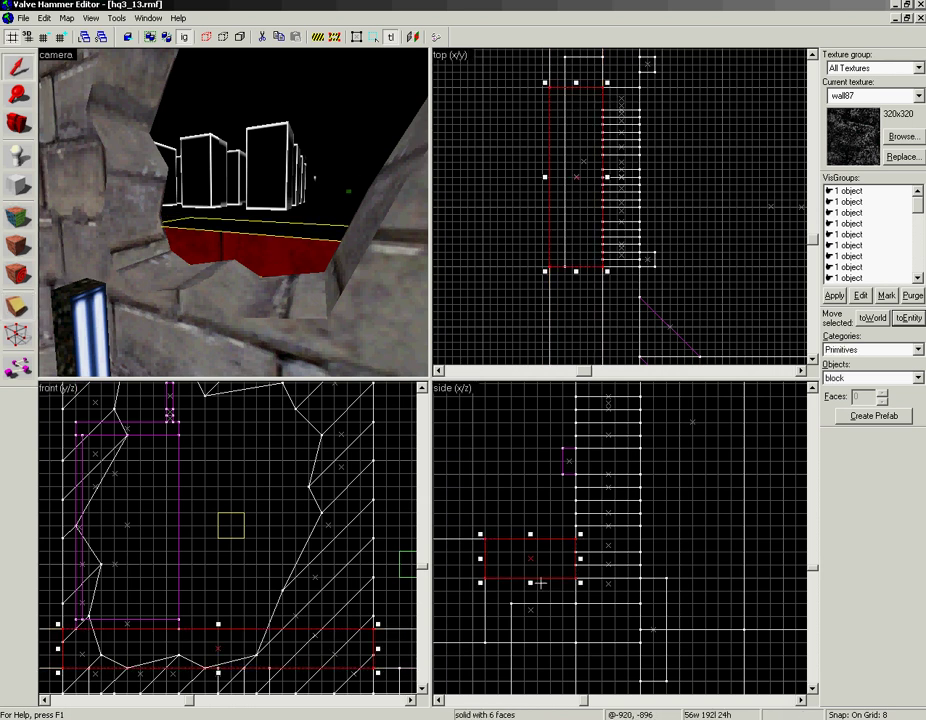
Split the 192-unit-long block lengthwise into strips 24, 16 and 16 units wide, with the 24-unit strip against the wall
key(shift+x)
mouse_move(510, 551)
mouse_down()
mouse_move(511, 577)
mouse_move(541, 573)
mouse_up()
key(Return)
key(Return)
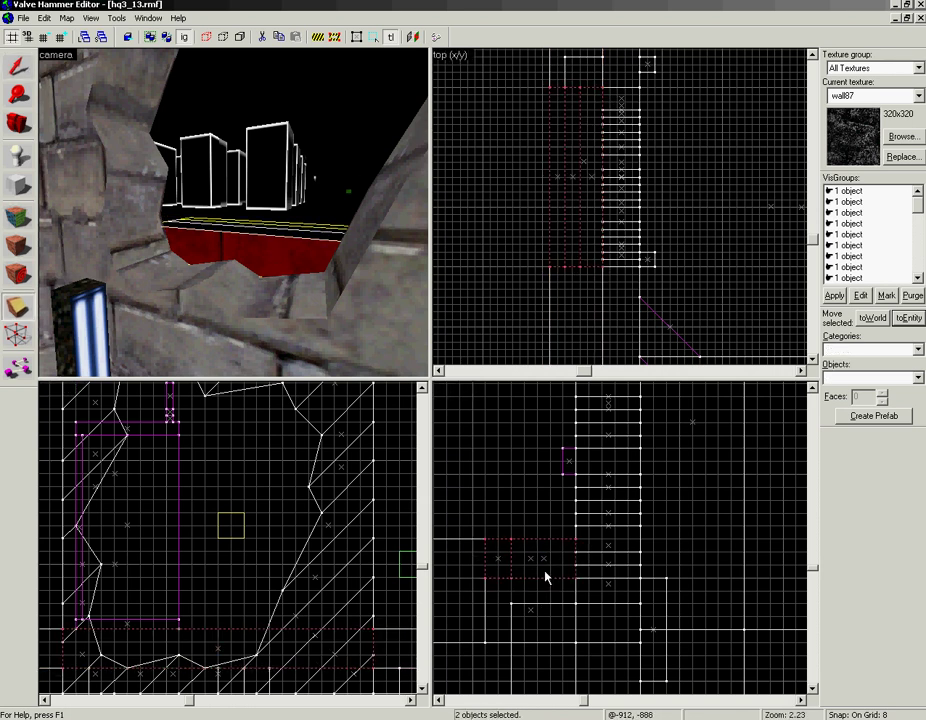
key(shift+s)
click(278, 245)
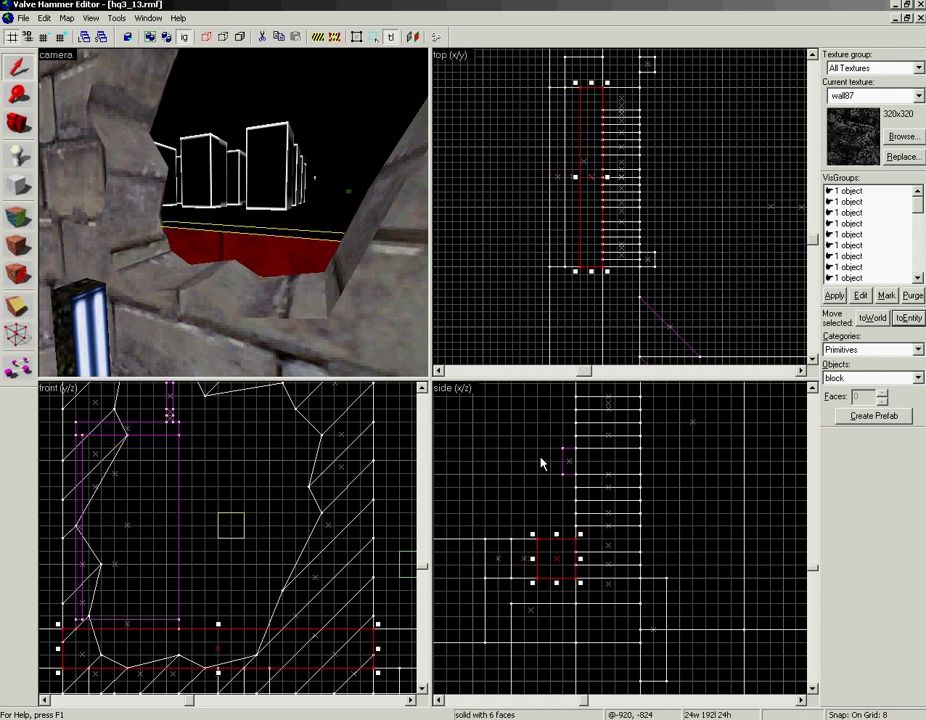
Clip the 24-unit-wide strip beside the wall diagonally at the hole's right end, splitting off a 128-unit-long piece
scroll(553, 183, up, 2)
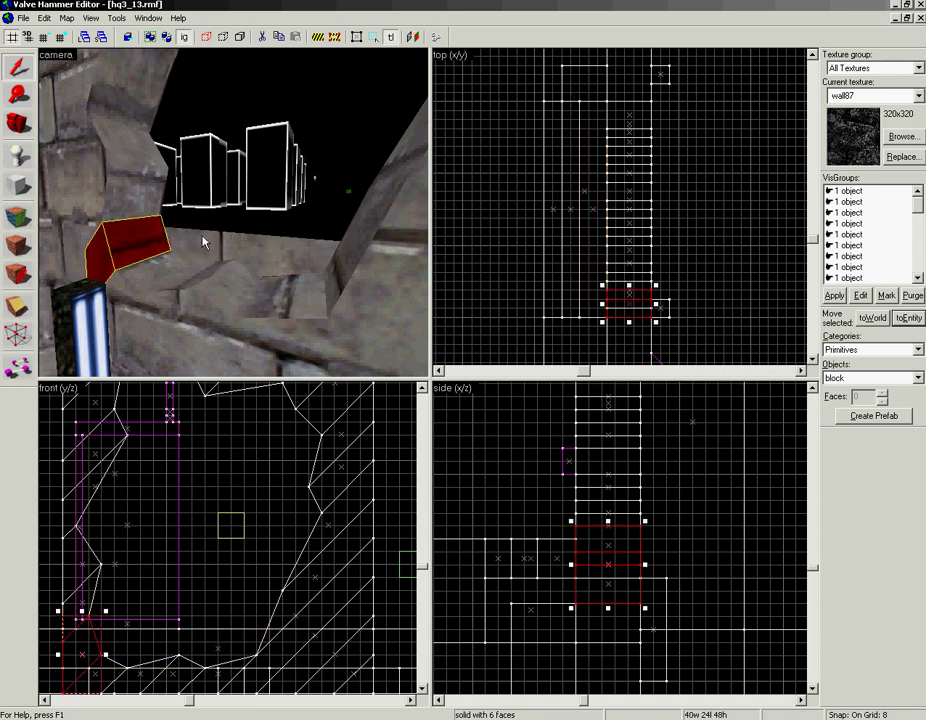
click(345, 265)
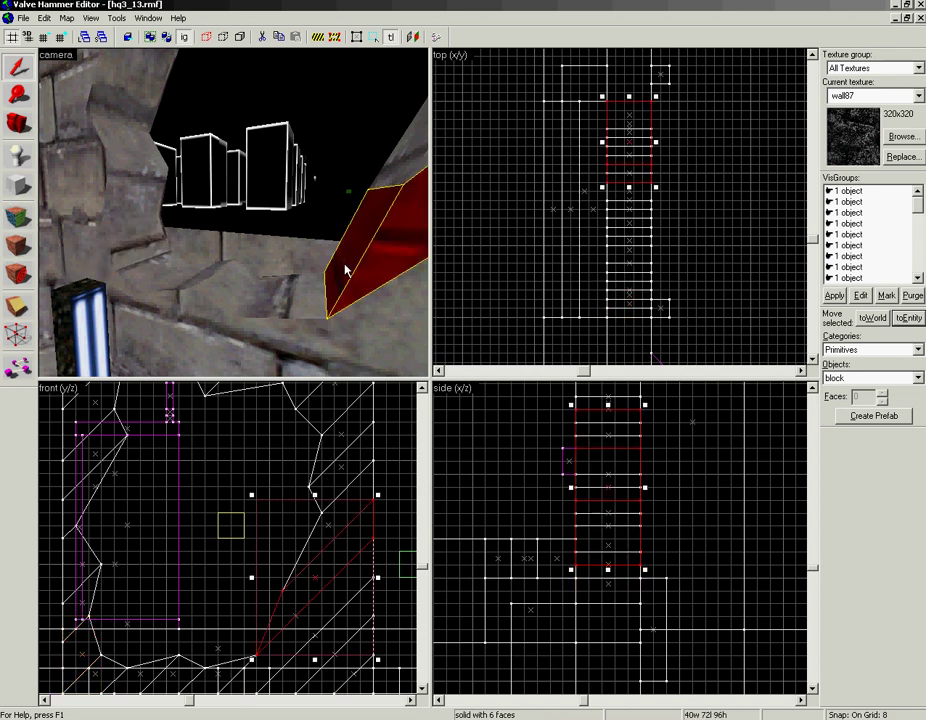
click(256, 251)
key(shift+x)
mouse_move(606, 175)
mouse_down()
mouse_move(580, 189)
mouse_move(580, 181)
mouse_up()
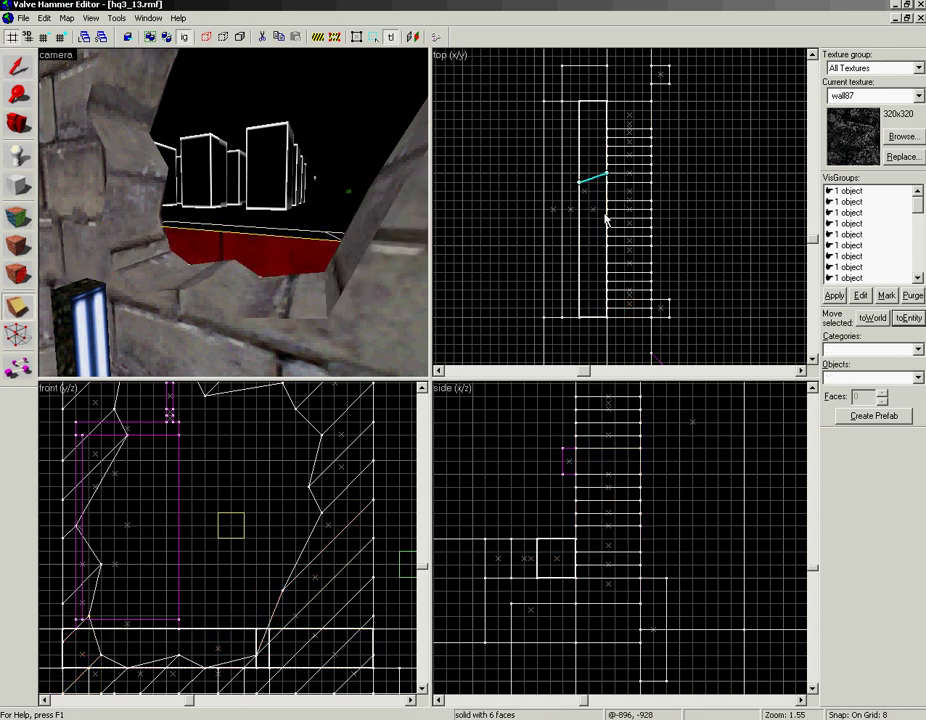
key(Return)
key(shift+s)
click(280, 236)
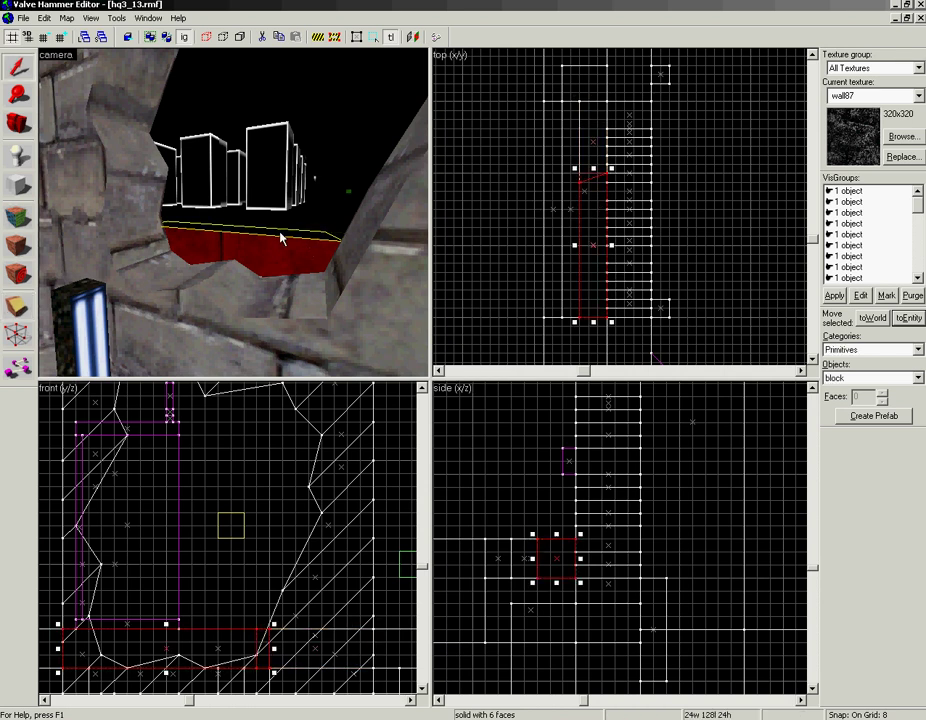
Continue the slanted outline across the middle 16-unit-wide strip with a steeper diagonal cut at its right end
key(z)
key(z)
click(252, 264)
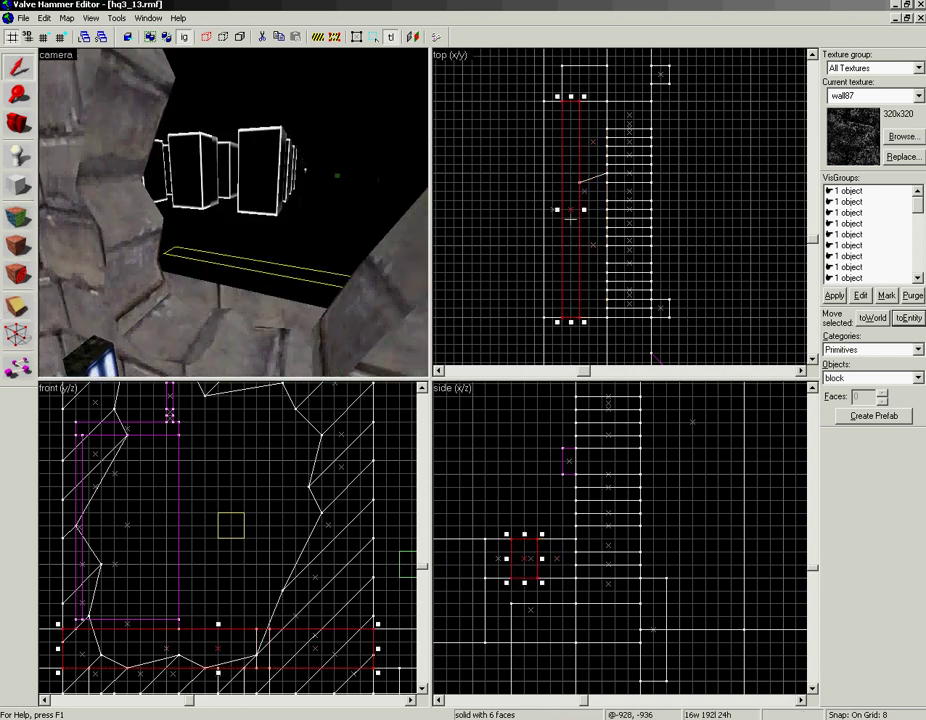
key(shift+x)
mouse_move(577, 183)
mouse_down()
mouse_move(561, 183)
mouse_move(561, 200)
mouse_up()
key(Return)
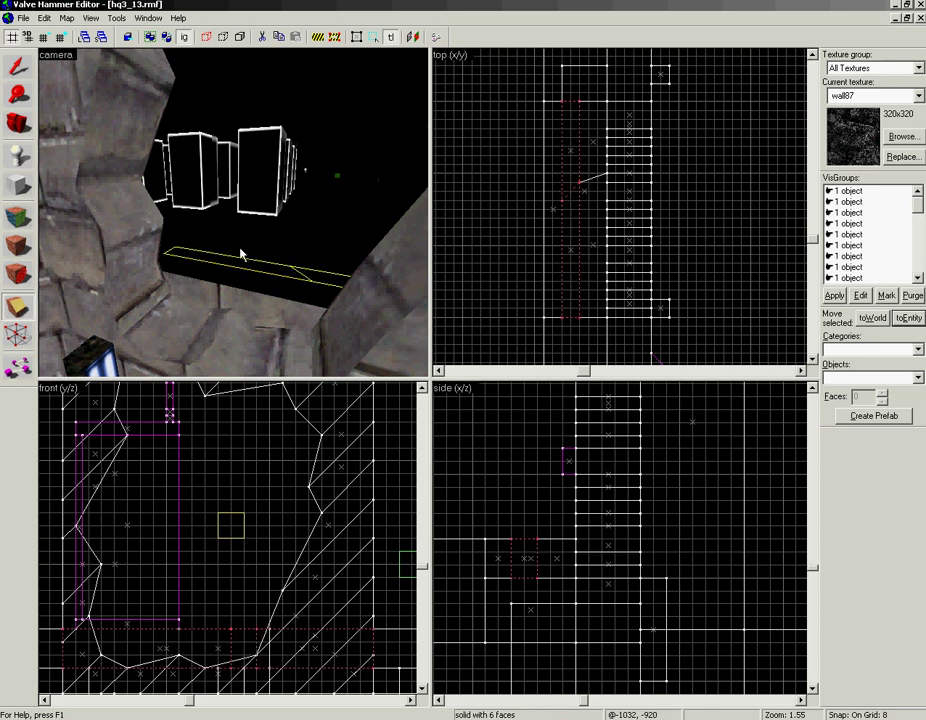
Clip the outermost strip along two diagonals that meet in a point at its outer edge
key(shift+s)
click(240, 253)
key(shift+x)
mouse_move(561, 202)
mouse_down()
mouse_move(545, 236)
mouse_move(562, 275)
mouse_up()
key(Return)
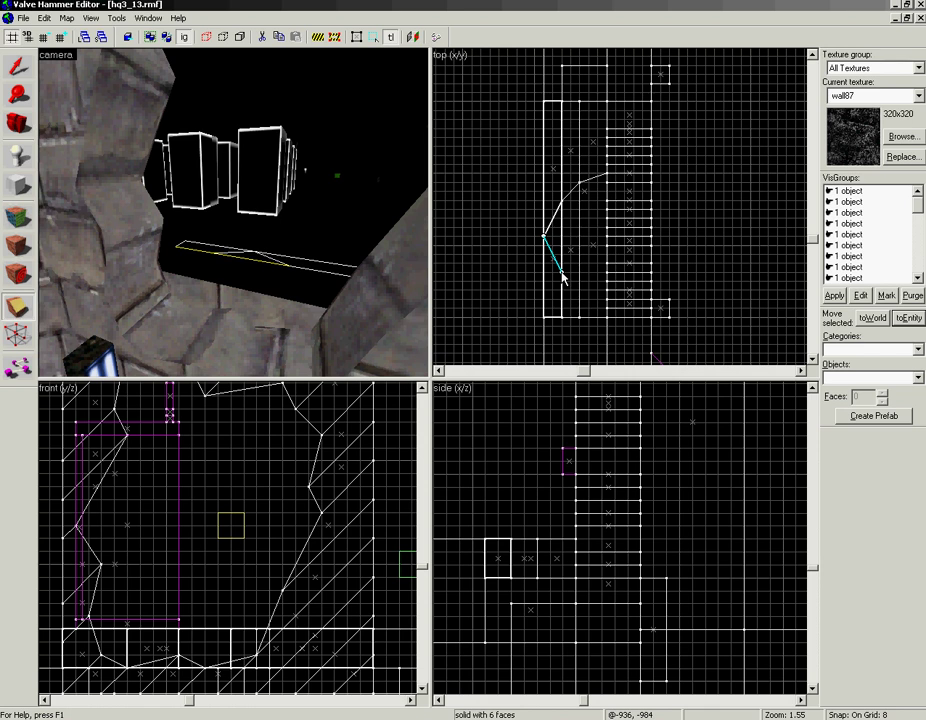
key(Return)
Clip the middle strip diagonally at its left end, carrying the curved outline on from the outermost strip
key(shift+s)
click(216, 256)
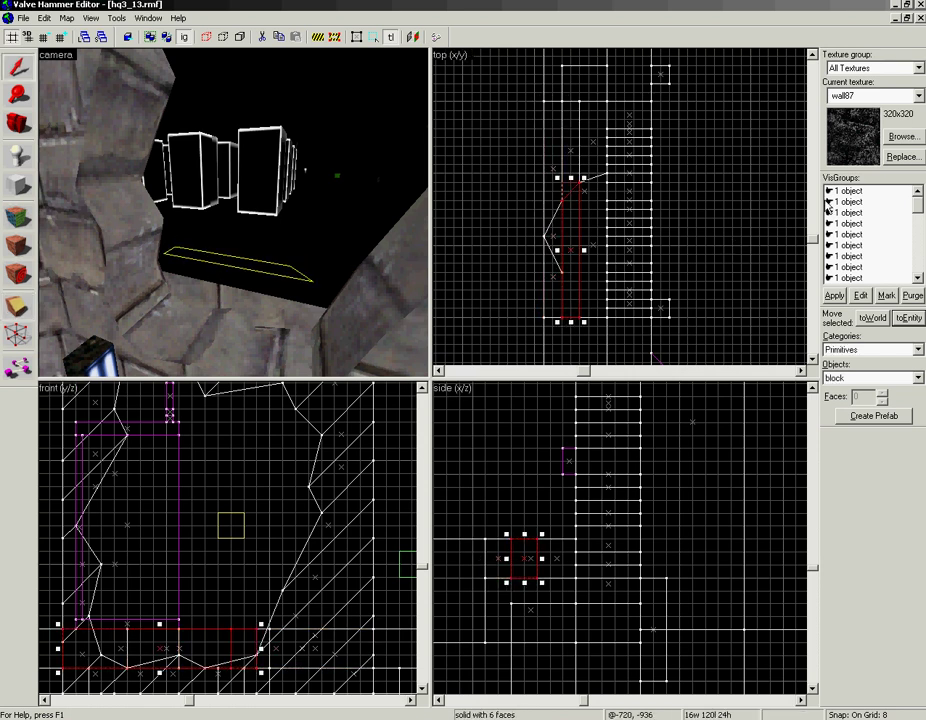
key(shift+x)
drag(561, 274, 579, 289)
key(Return)
Clip the strip beside the wall diagonally at its left end, closing the curved outline with a 112-unit-long inner piece
key(shift+s)
click(176, 273)
key(shift+x)
drag(578, 294, 612, 307)
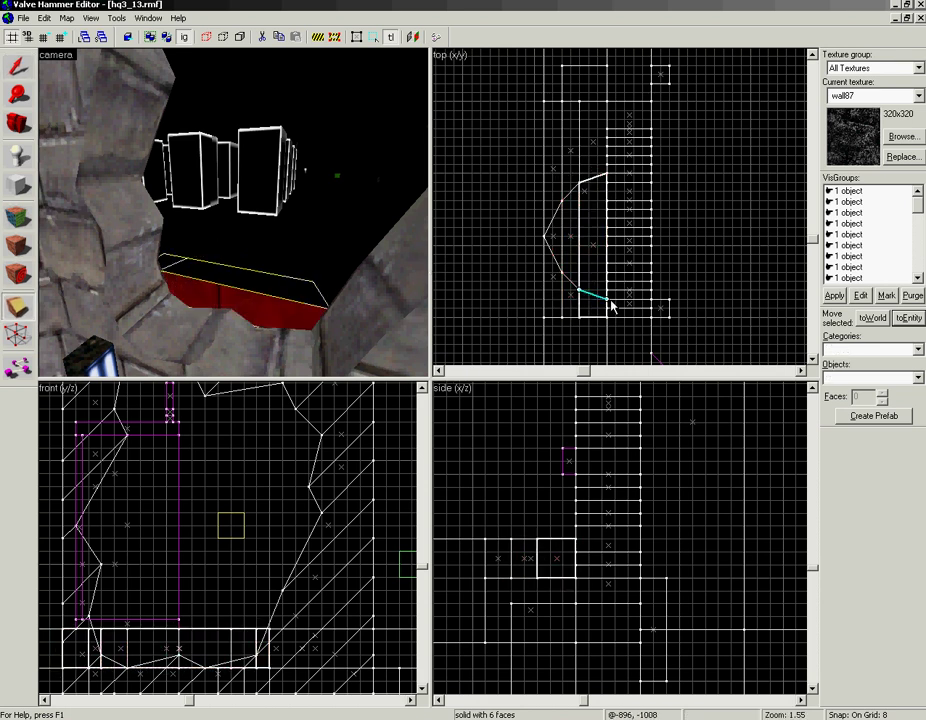
key(Return)
key(shift+s)
click(245, 285)
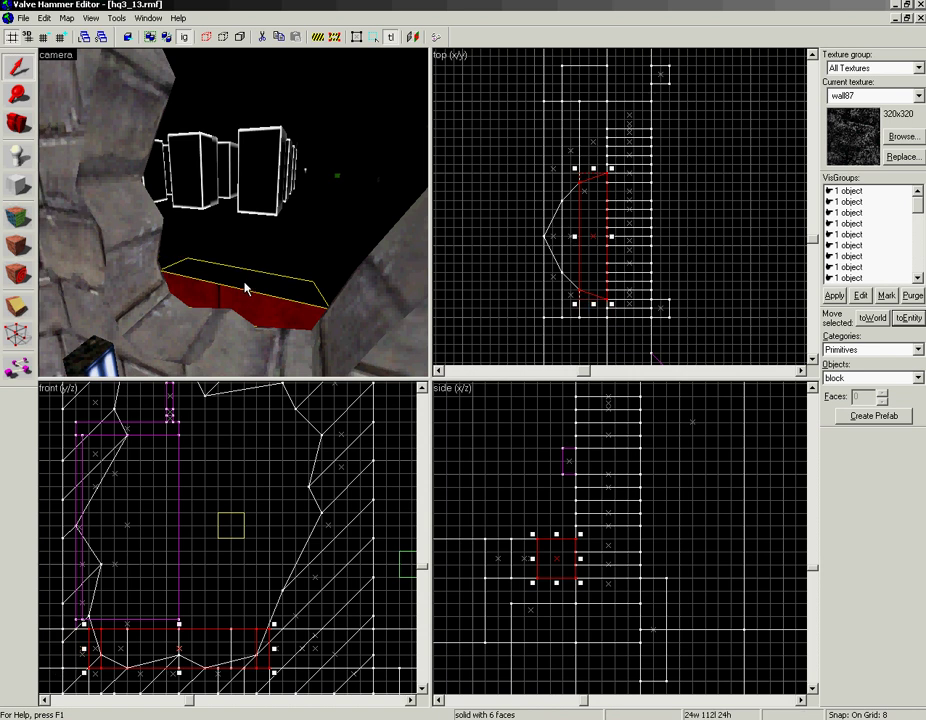
Clip the inner piece along a slope descending towards the wall and delete its upper part
scroll(560, 557, up, 2)
key(shift+x)
drag(580, 590, 529, 567)
key(Return)
key(shift+s)
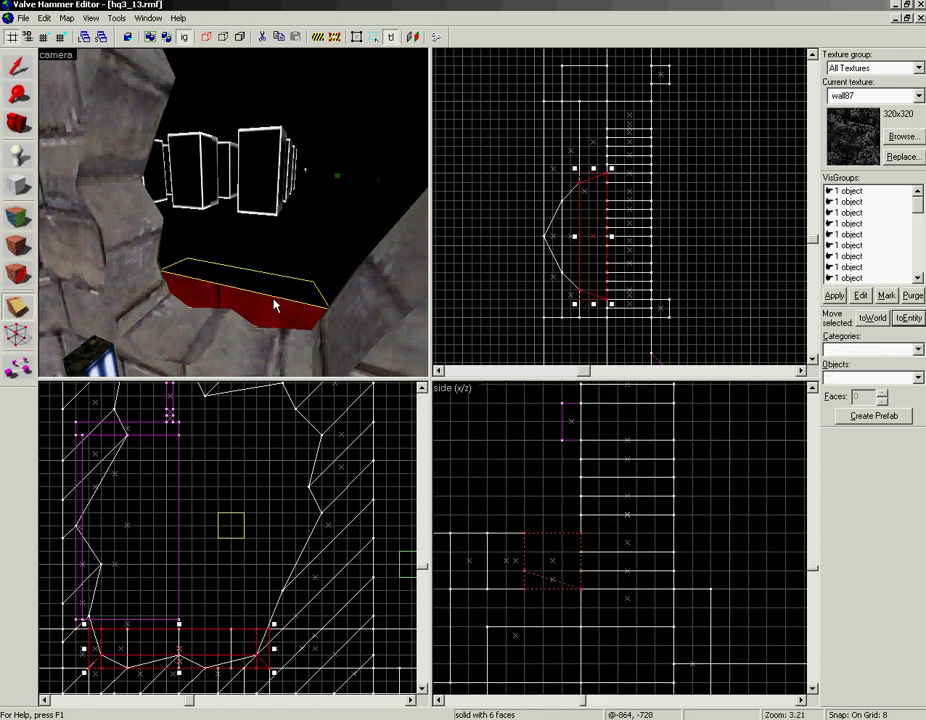
click(265, 294)
key(Delete)
click(245, 281)
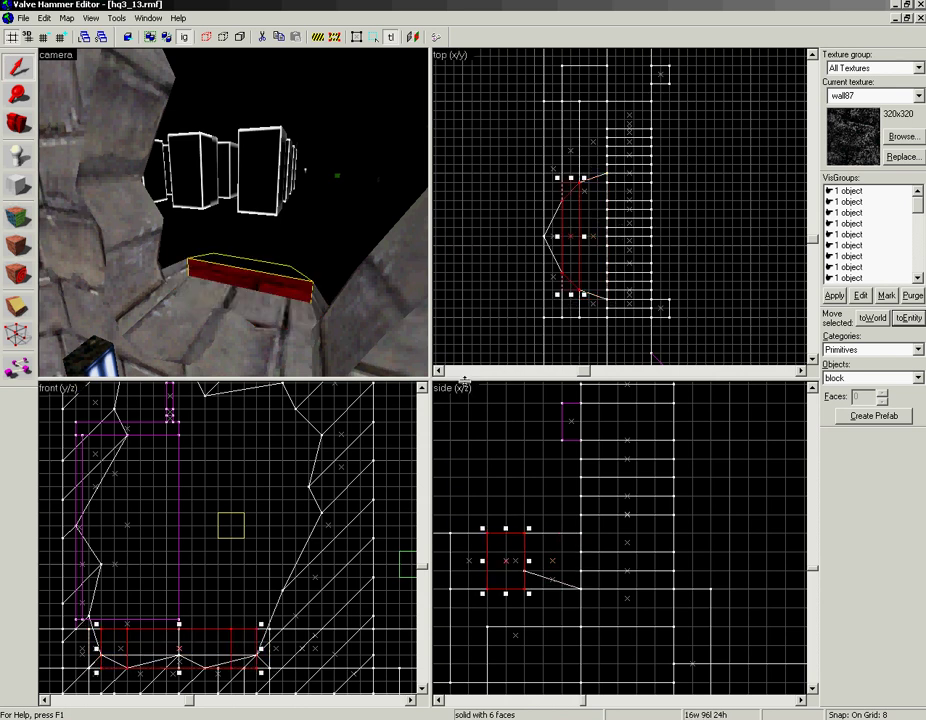
key(shift+x)
drag(512, 571, 486, 552)
key(Return)
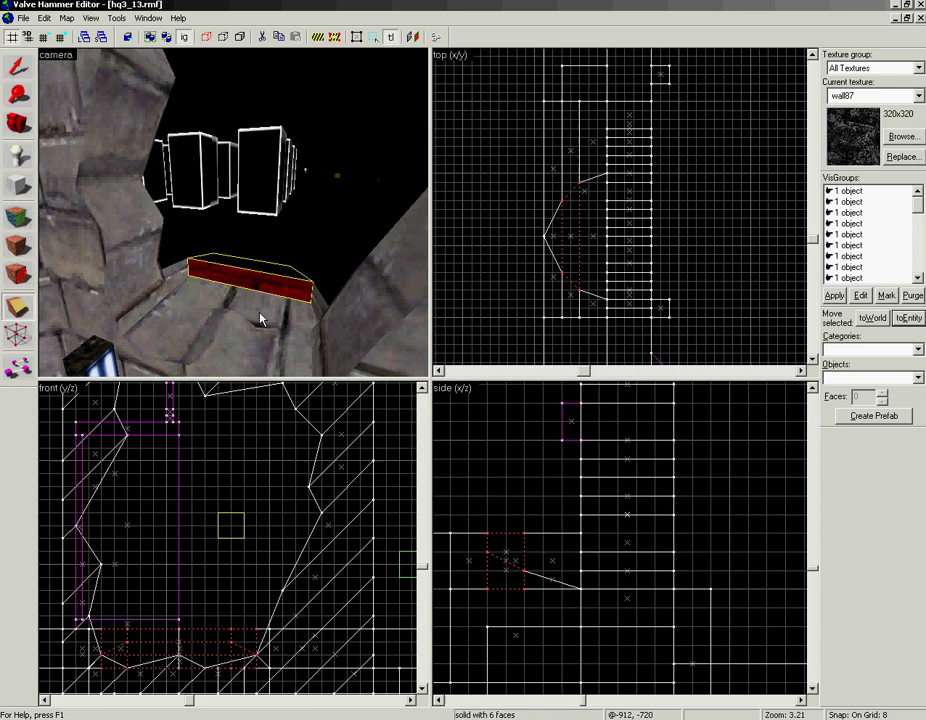
key(shift+s)
key(shift+b)
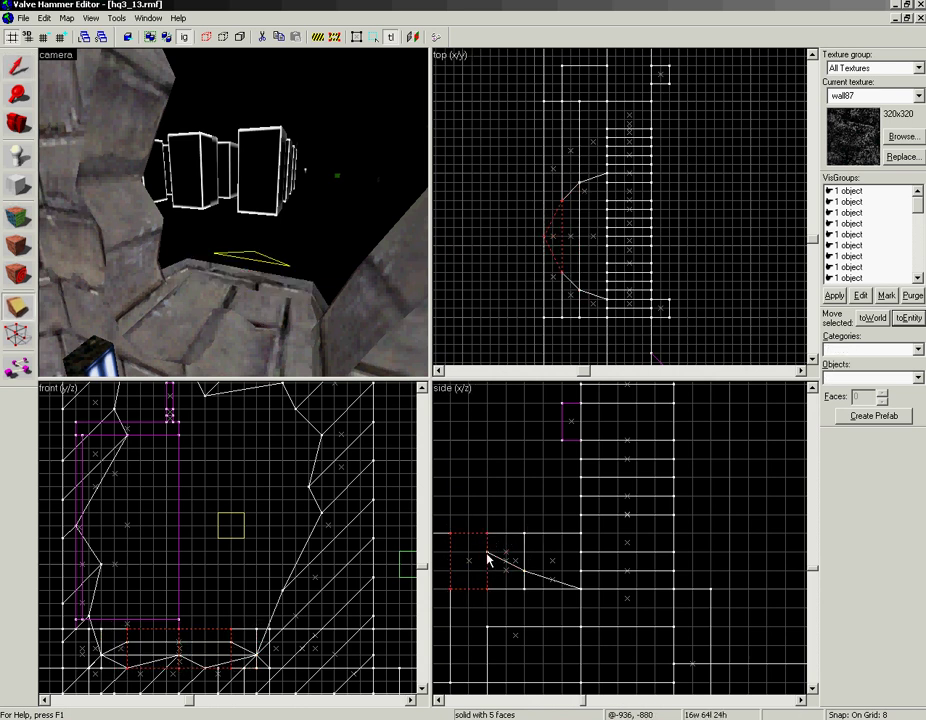
drag(487, 556, 452, 538)
key(Return)
key(shift+s)
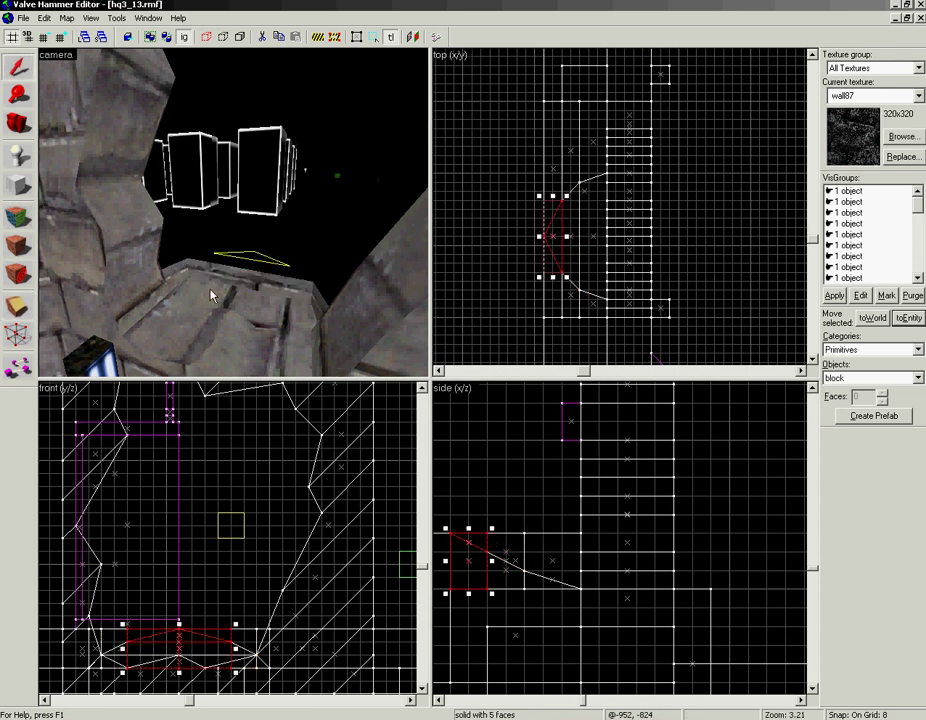
click(236, 261)
key(ctrl+z)
key(ctrl+z)
key(ctrl+z)
Clip the middle floor brush of the hole (16w 96l 24h) along a diagonal continuing the neighbouring slope, keeping both halves
click(258, 265)
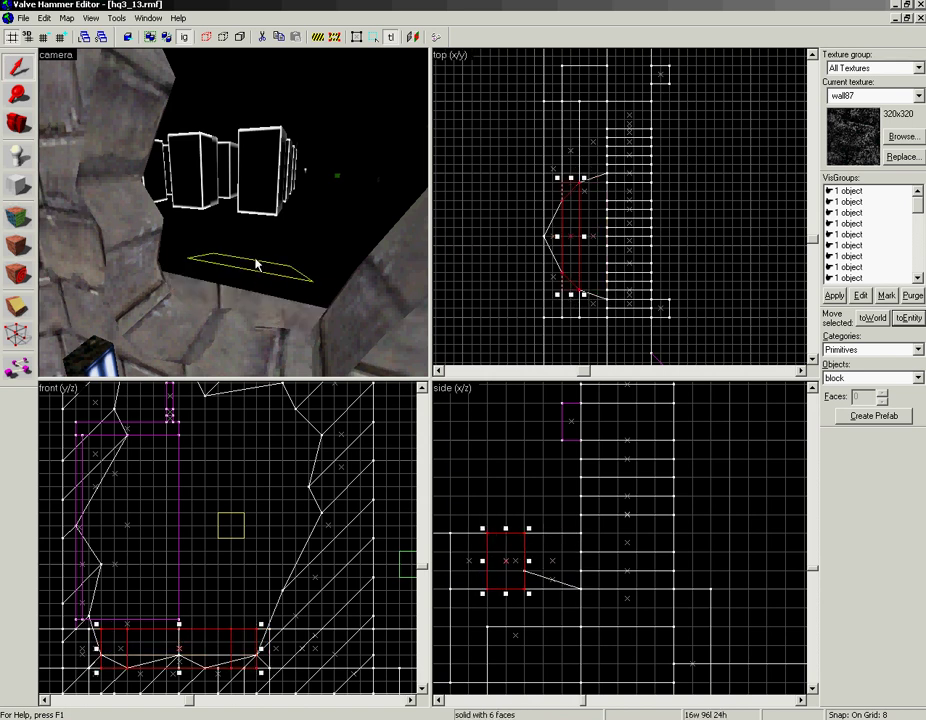
key(shift+x)
drag(524, 570, 480, 556)
key(Return)
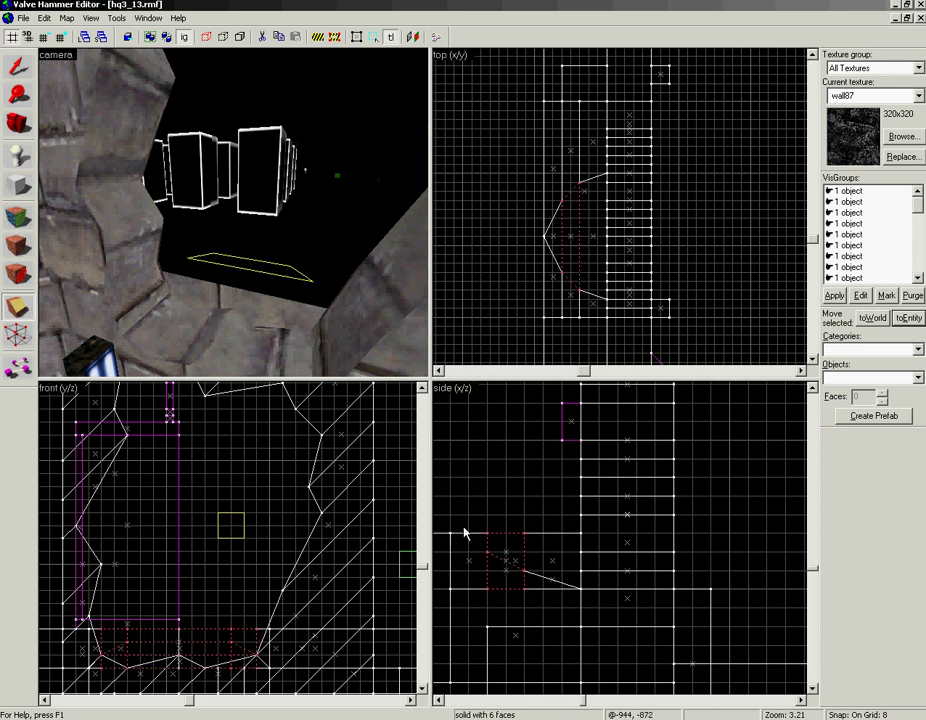
key(shift+s)
Clip the outermost triangular floor brush diagonally up to its upper far corner, keeping both halves
click(258, 264)
key(shift+x)
drag(489, 554, 454, 538)
key(Return)
key(shift+s)
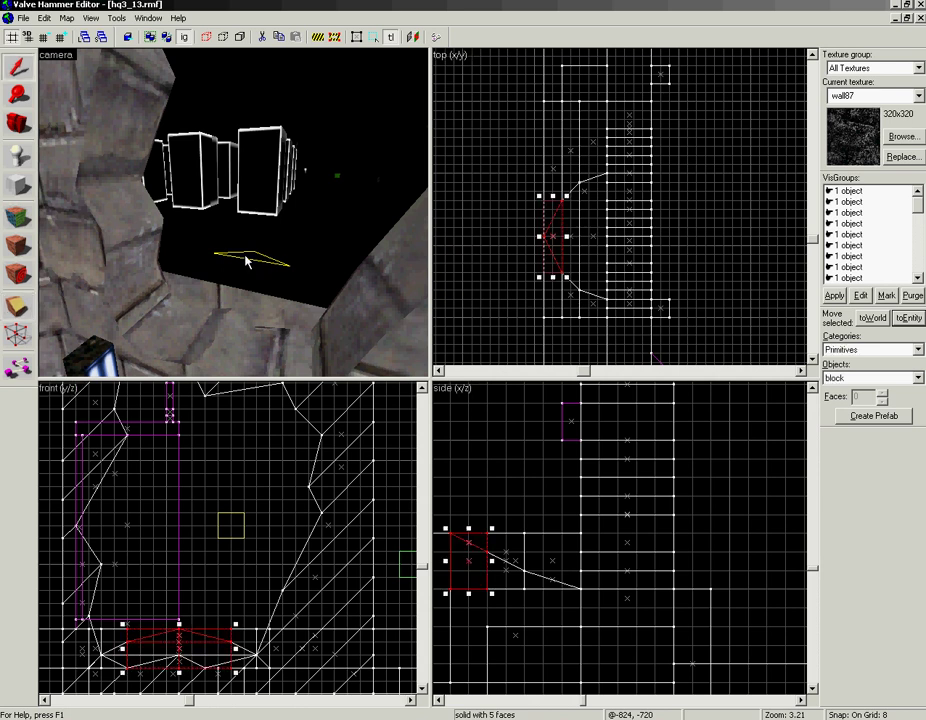
Select the three upper wedge pieces of the clipped floor brushes and tie them to one entity
click(245, 256)
click(245, 256)
ctrl+click(252, 263)
ctrl+click(250, 284)
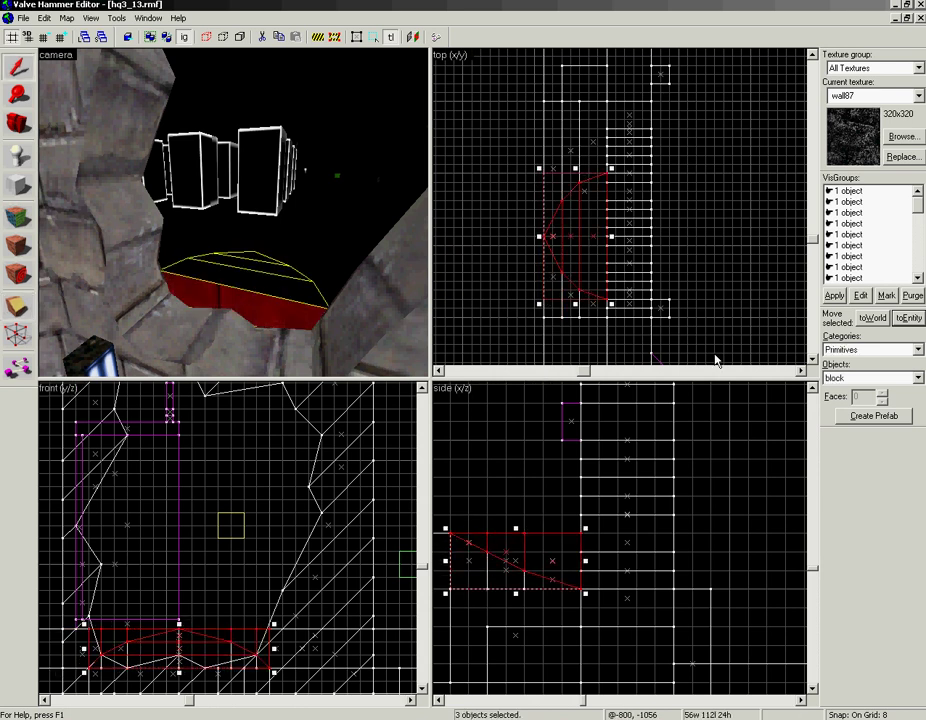
click(906, 317)
Set the new entity's class to func_breakable and its name to smashface5, then clear the selection
double_click(385, 339)
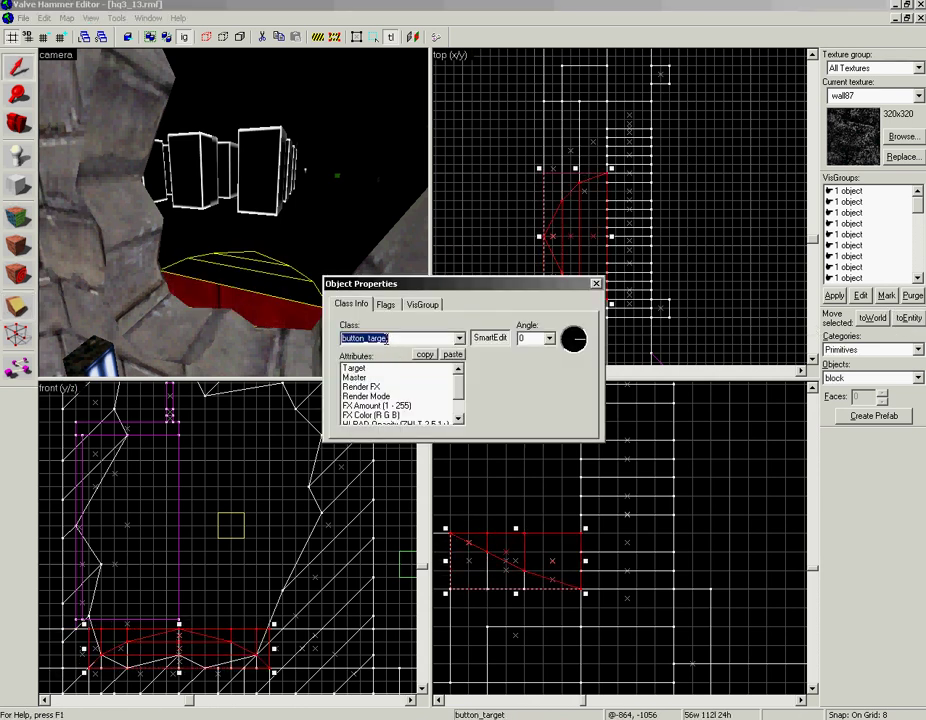
text(func_breaka)
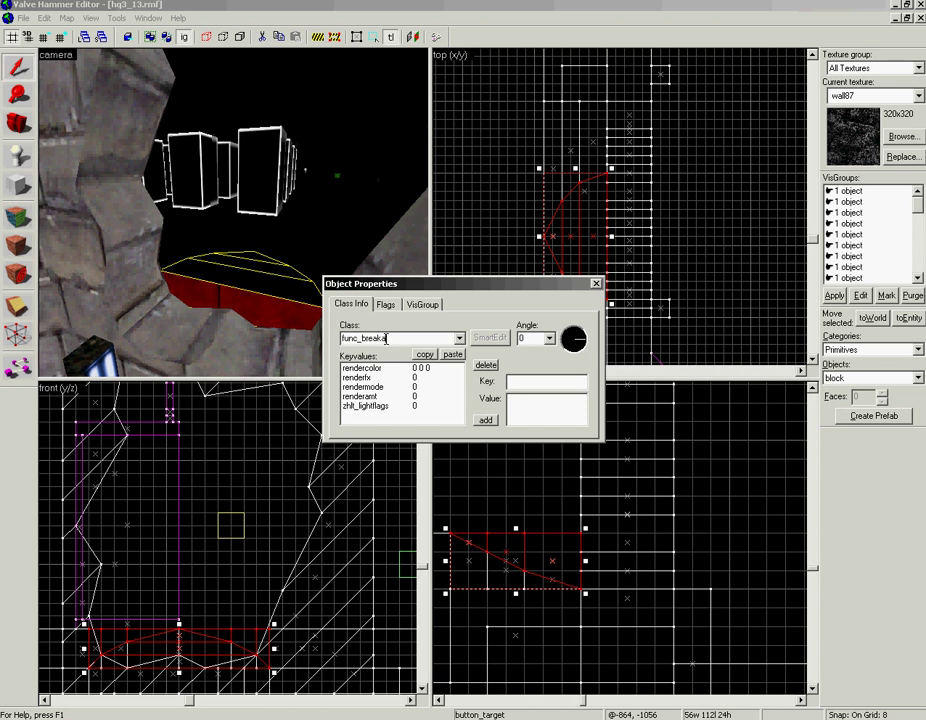
text(ble)
click(388, 367)
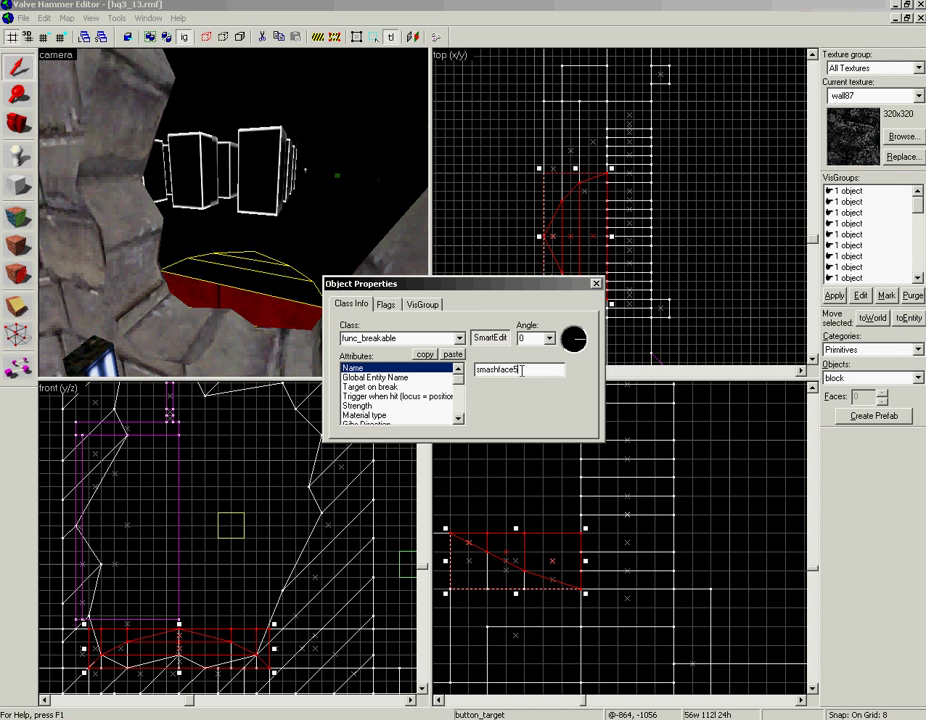
click(598, 283)
click(487, 248)
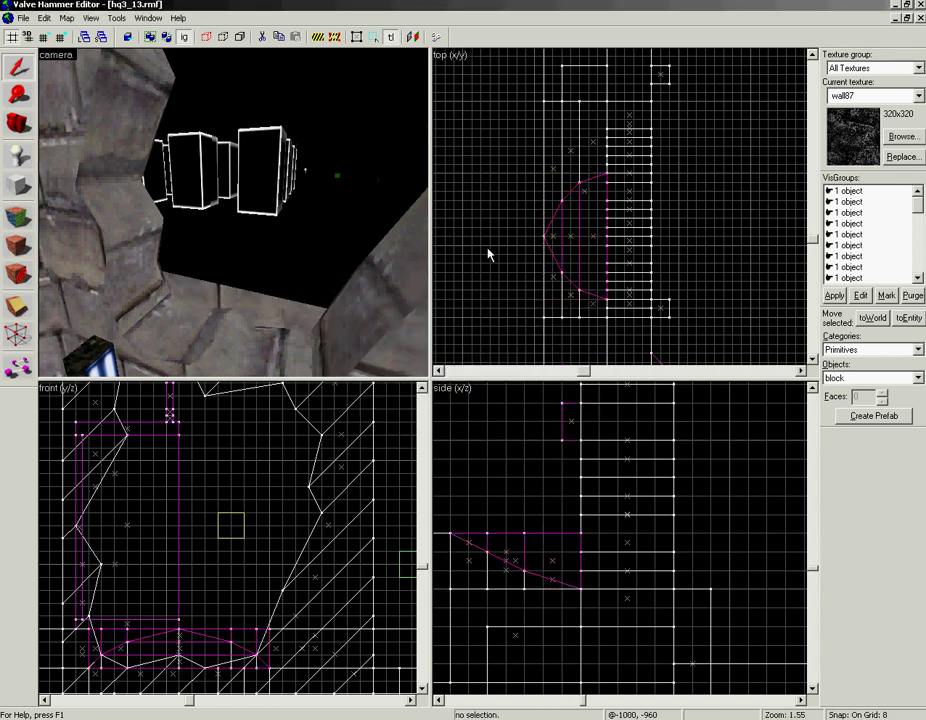
Turn off ignoring of groups, select the whole smashface5 breakable and hide it
click(239, 294)
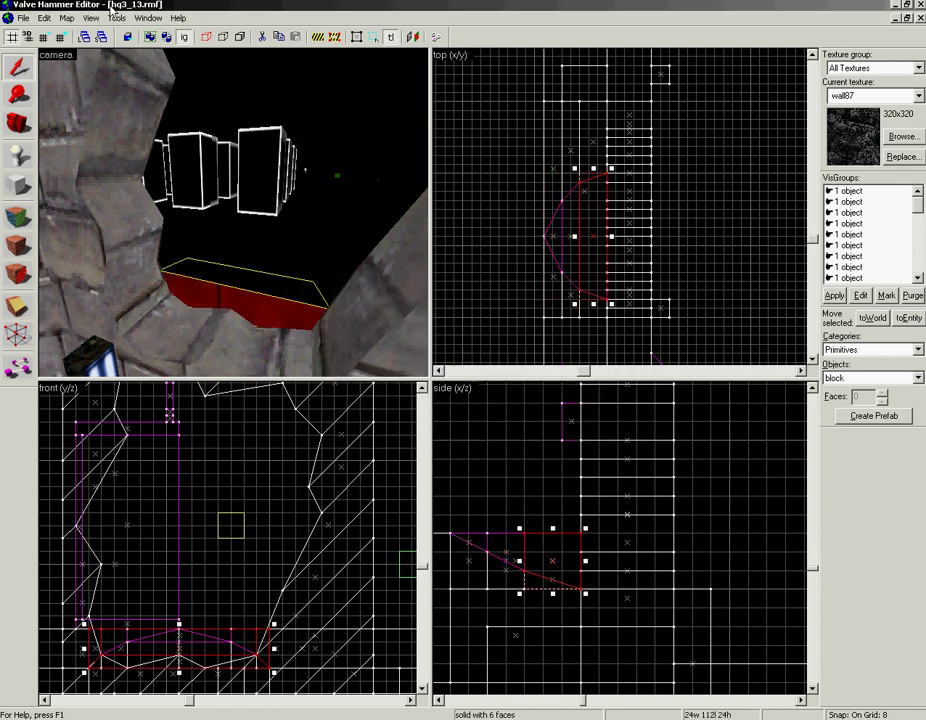
click(184, 37)
click(265, 287)
click(67, 19)
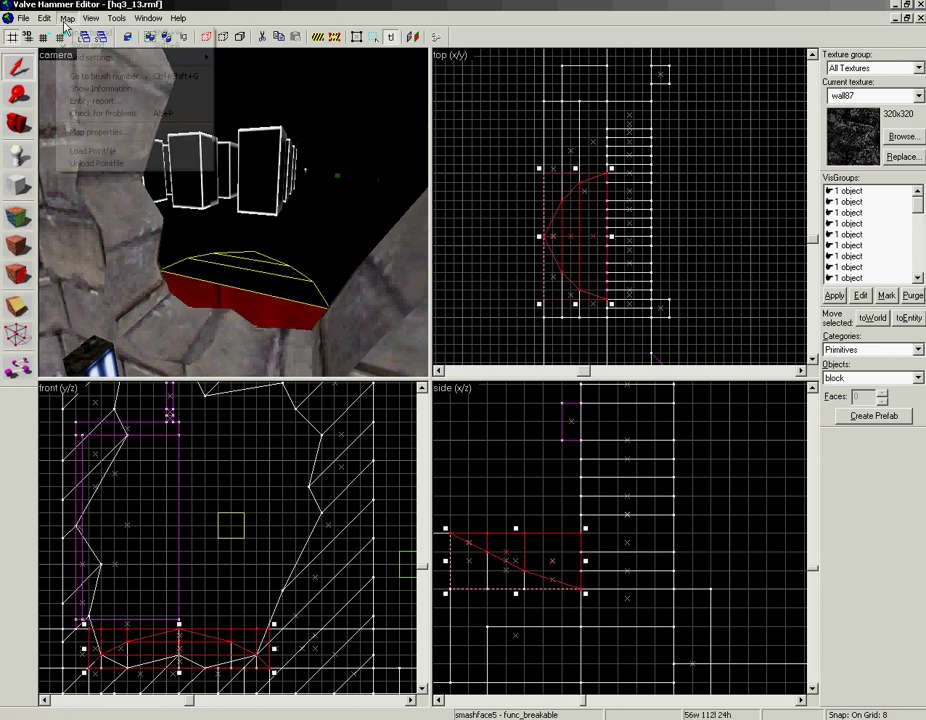
click(110, 158)
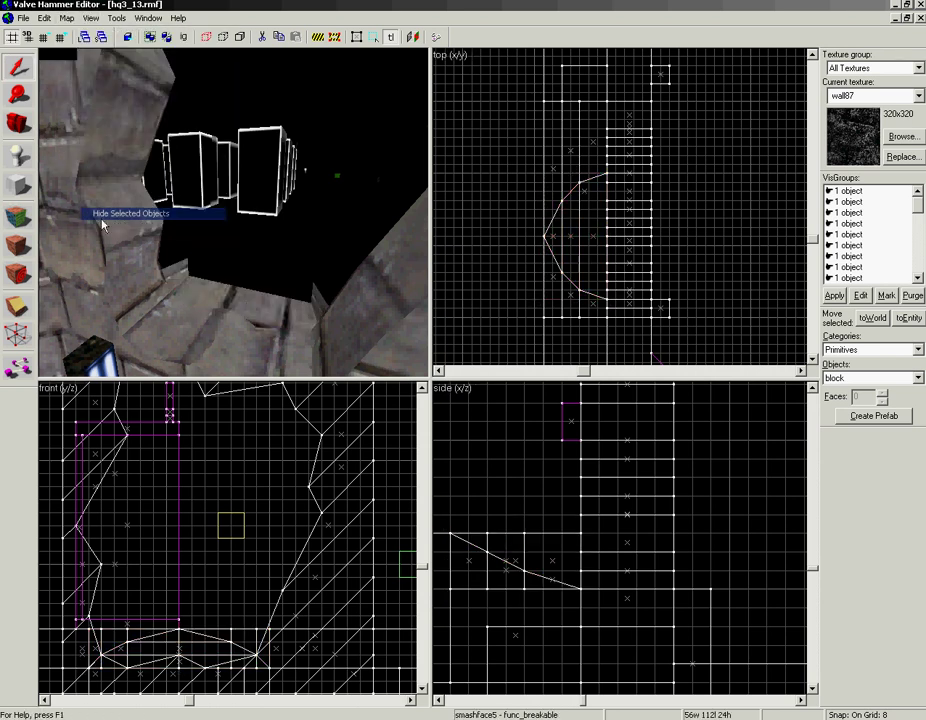
Apply wall87 to the leftmost sill face of the hole with 0.50 X and Y scale, aligned to face
key(z)
key(z)
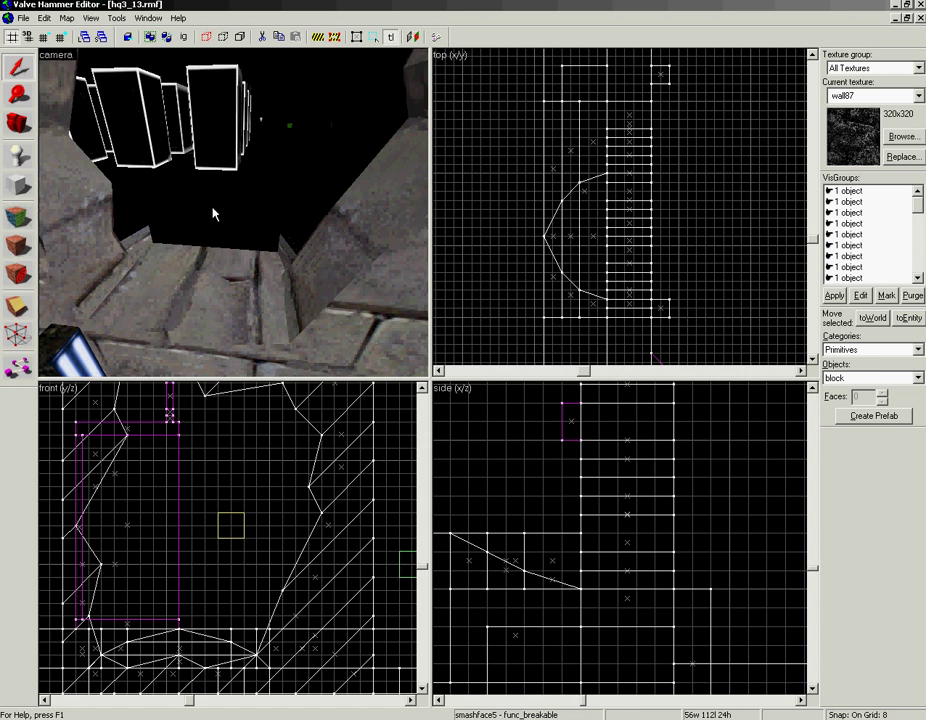
click(12, 217)
click(127, 298)
click(568, 437)
click(560, 490)
click(606, 478)
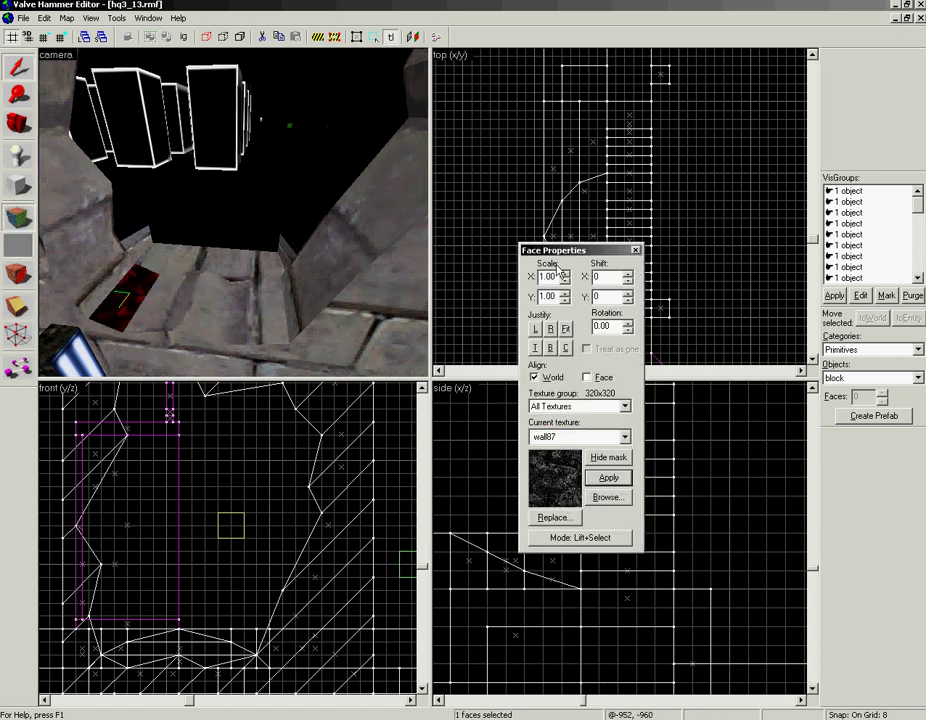
drag(558, 277, 521, 277)
click(602, 379)
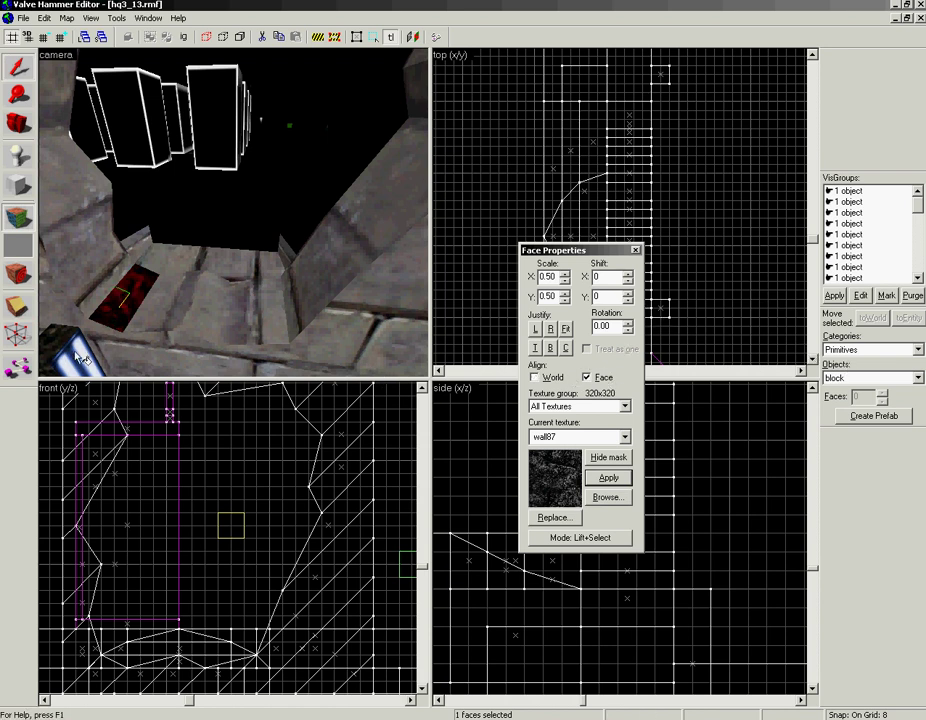
Carry the wall87 texture with continuous alignment onto the successive inner faces of the hole's lower left side
alt+right_click(99, 293)
click(99, 293)
alt+right_click(77, 241)
click(77, 241)
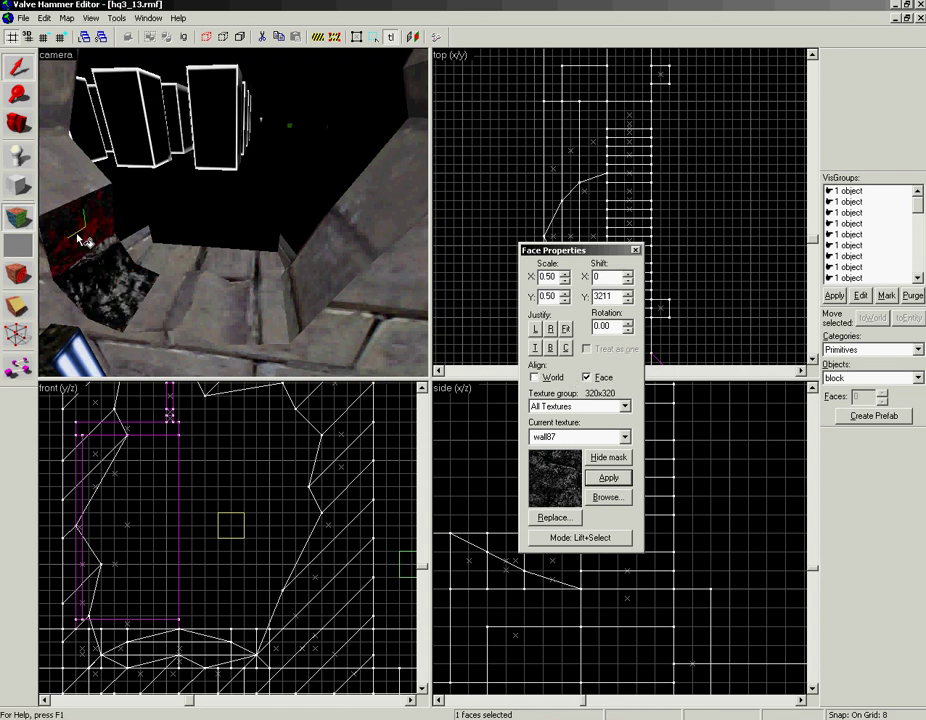
alt+right_click(59, 172)
click(59, 173)
alt+right_click(55, 124)
Continue the aligned wall87 texture over the inner faces of the hole's upper left side
key(z)
key(z)
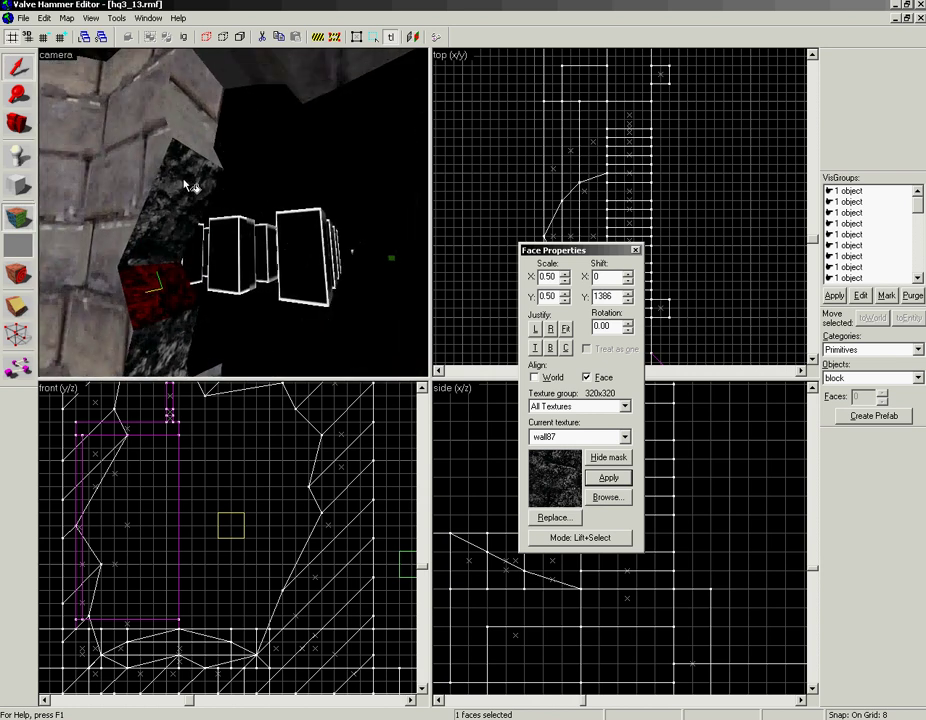
click(183, 182)
alt+right_click(193, 143)
click(193, 143)
alt+right_click(198, 88)
click(197, 86)
alt+right_click(214, 62)
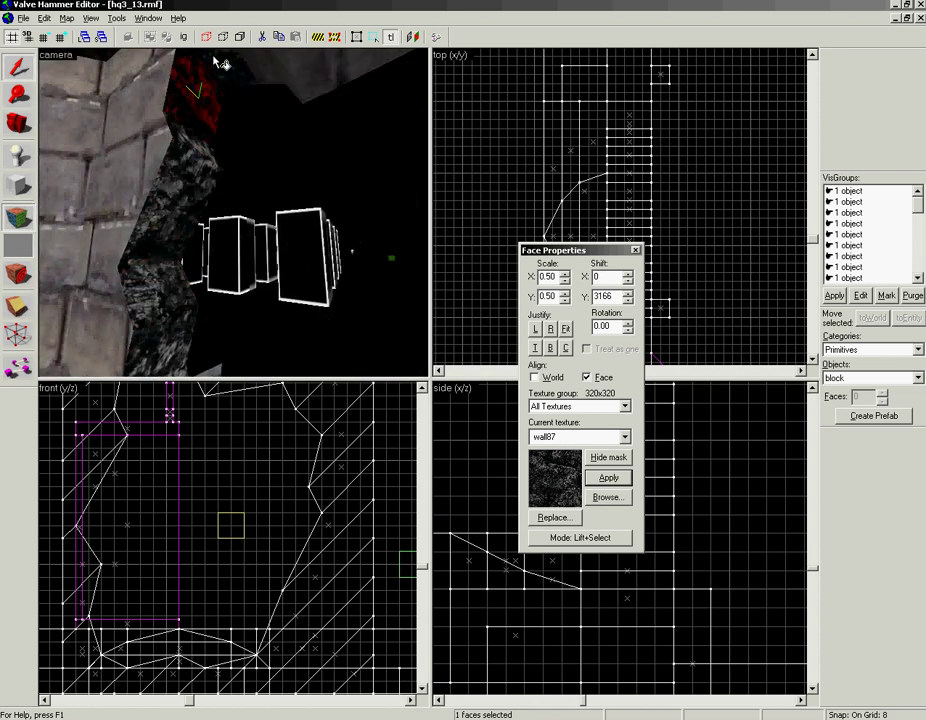
Continue the aligned wall87 texture across the inner faces of the hole's upper edge to its right side
key(z)
key(z)
click(138, 109)
alt+right_click(168, 108)
click(168, 108)
alt+right_click(204, 127)
click(204, 127)
alt+right_click(223, 122)
drag(268, 124, 383, 208)
click(382, 213)
alt+right_click(400, 280)
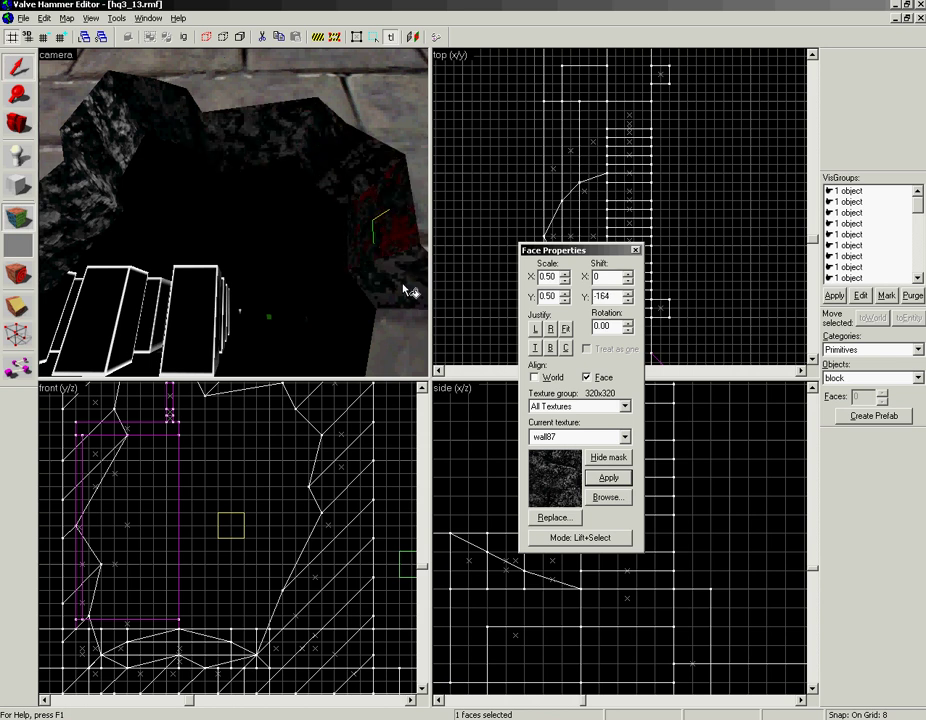
Continue the aligned wall87 texture down the inner faces of the hole's right side to the sill
key(z)
key(z)
click(266, 190)
alt+right_click(273, 252)
click(271, 254)
alt+right_click(236, 357)
key(z)
key(z)
click(239, 222)
alt+right_click(207, 256)
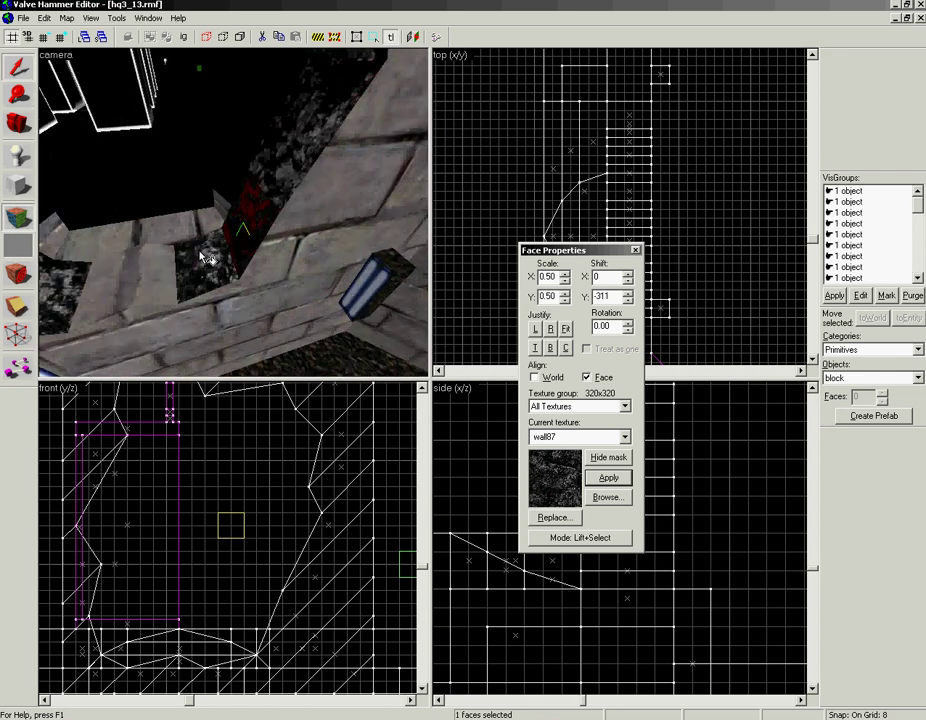
Continue the aligned wall87 texture across the jagged sill faces from the right side back to the left end
click(207, 257)
alt+right_click(155, 280)
click(154, 280)
alt+right_click(121, 279)
key(z)
key(z)
alt+right_click(165, 290)
click(164, 290)
alt+right_click(137, 281)
click(137, 281)
drag(157, 284, 147, 297)
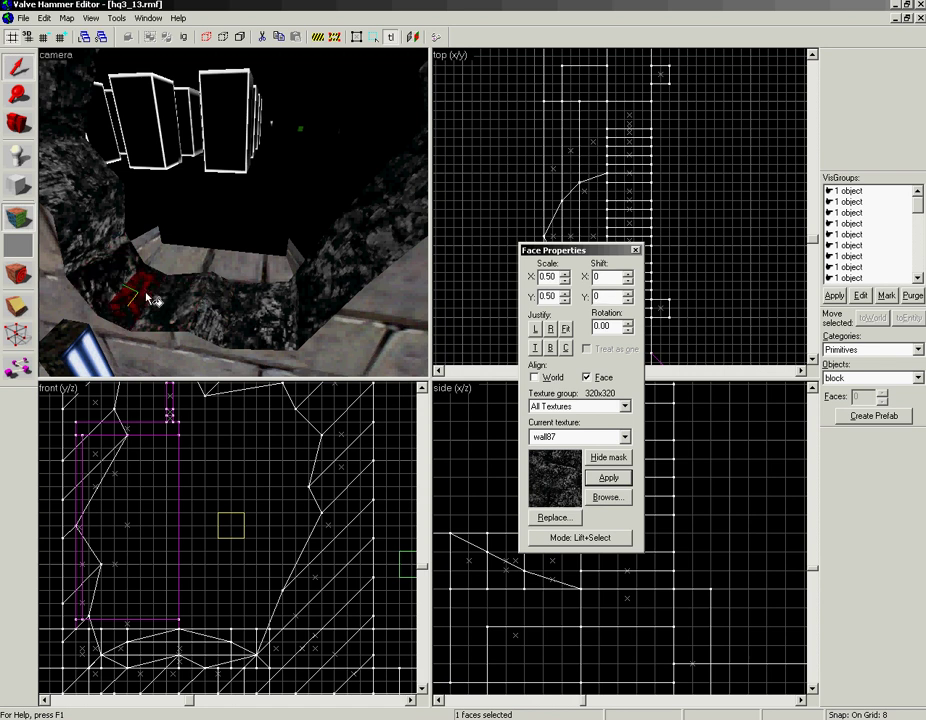
Carry the wall87 texture from the sill onto the three sloped floor faces behind it
alt+right_click(169, 264)
click(173, 264)
alt+right_click(196, 237)
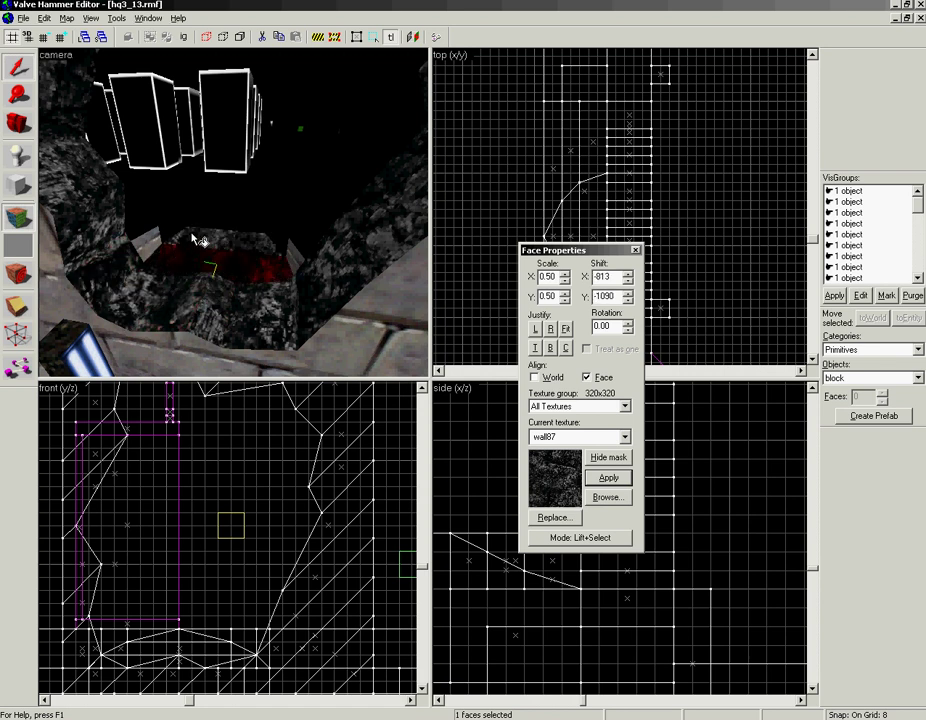
click(208, 236)
alt+right_click(224, 222)
click(223, 223)
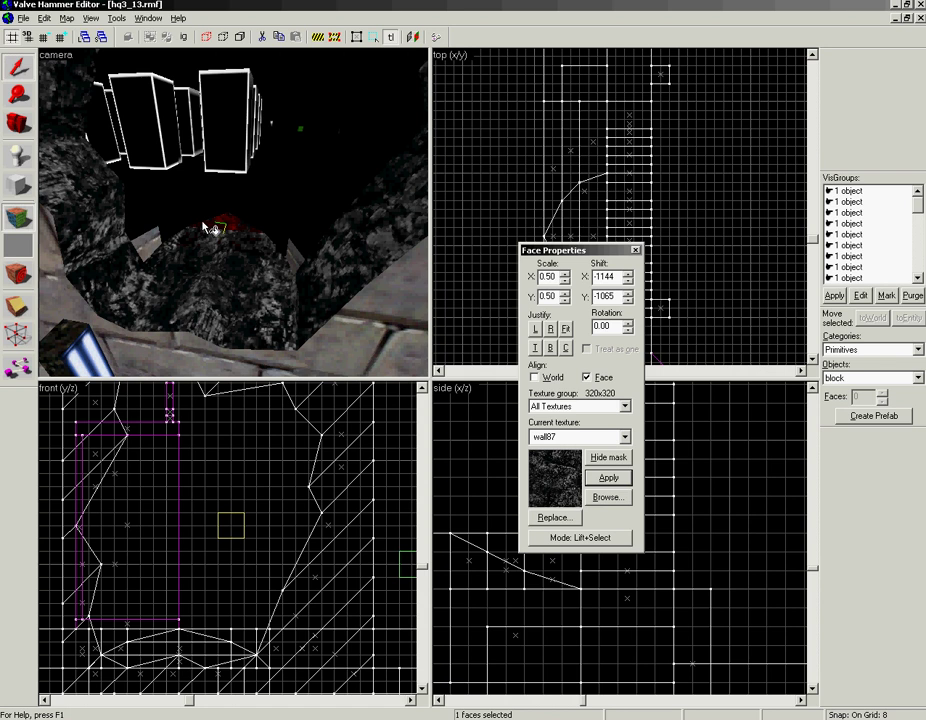
Apply the wall87 texture to the remaining stone side faces flanking the sloped floor and leave face editing
drag(203, 226, 180, 232)
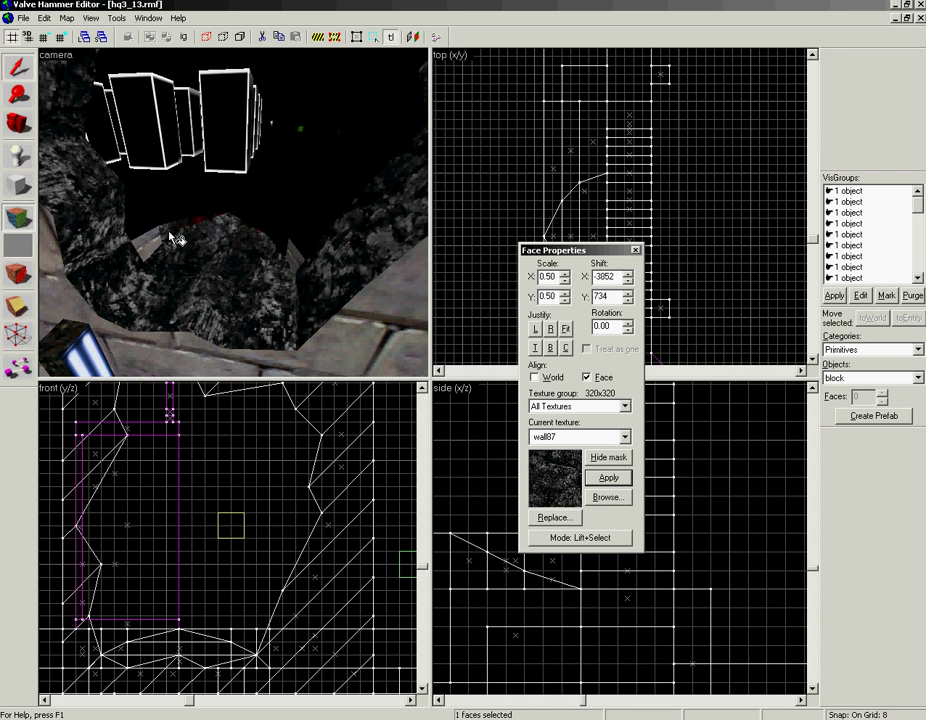
click(170, 229)
click(162, 256)
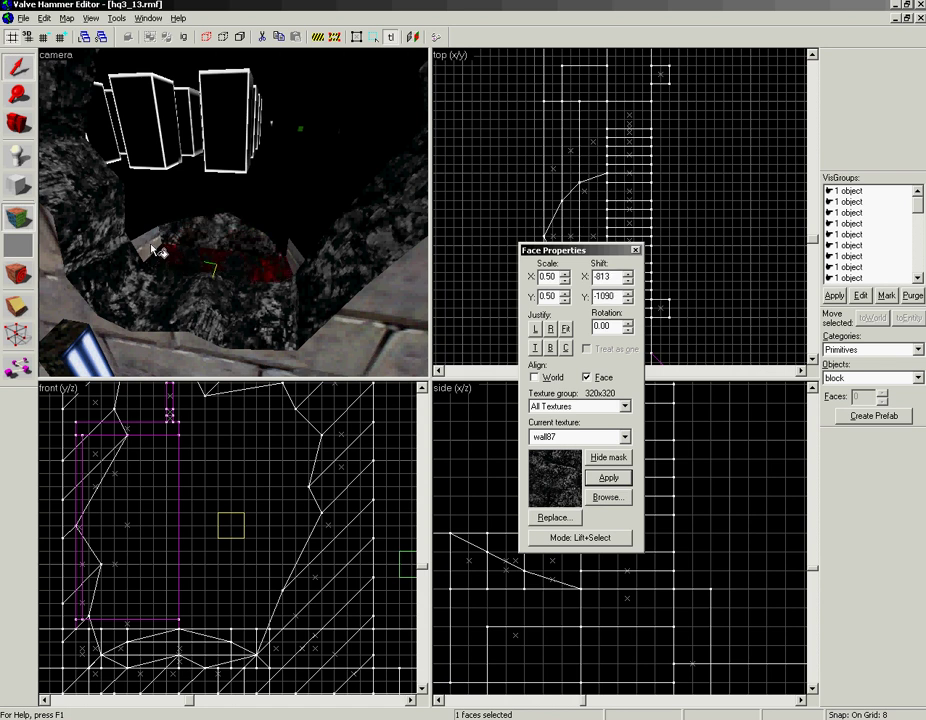
alt+right_click(156, 244)
key(ctrl+z)
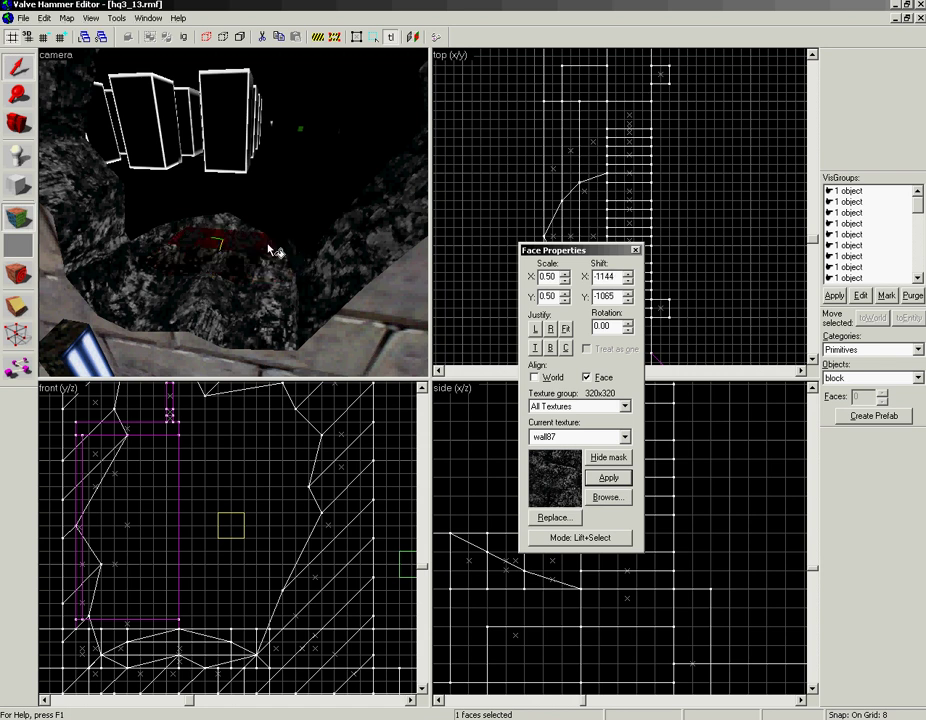
click(251, 222)
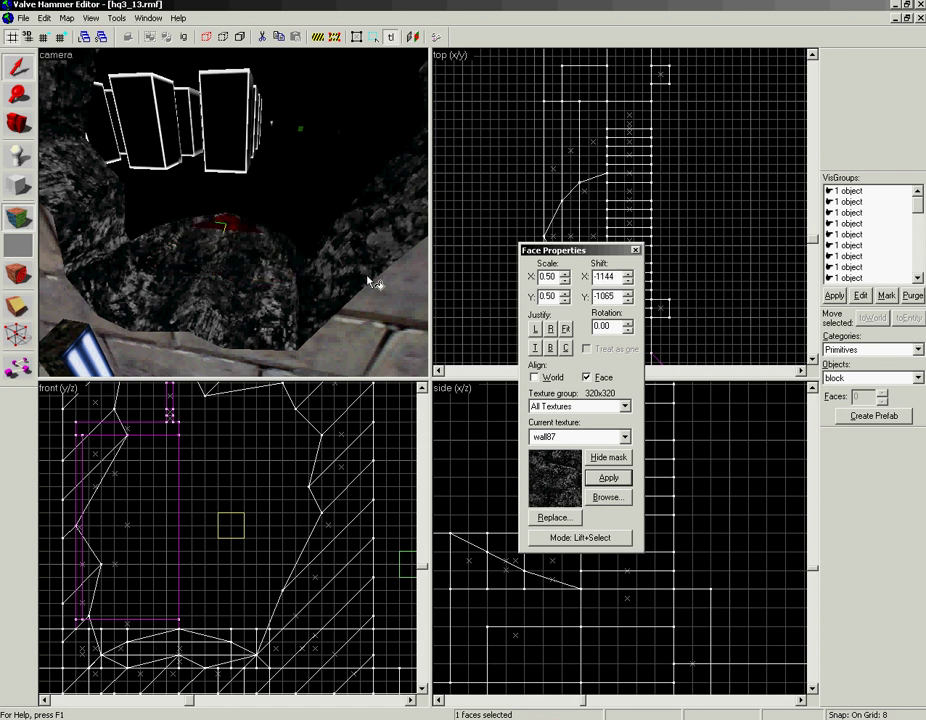
click(636, 251)
Apply the wall87 texture to the exposed stone strip at the left end of the sill's back side
key(z)
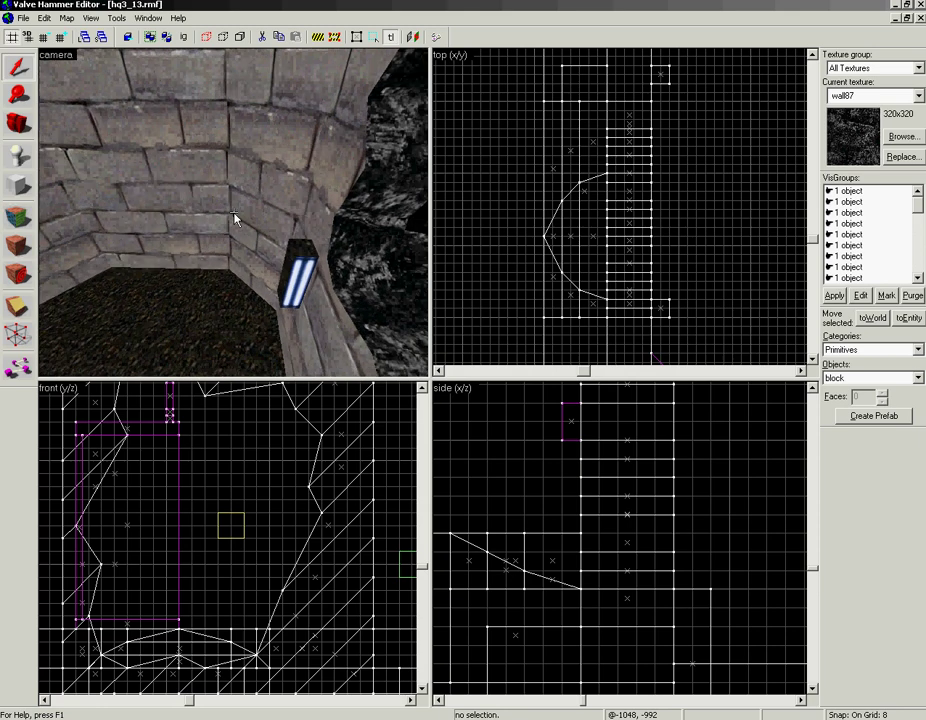
key(s)
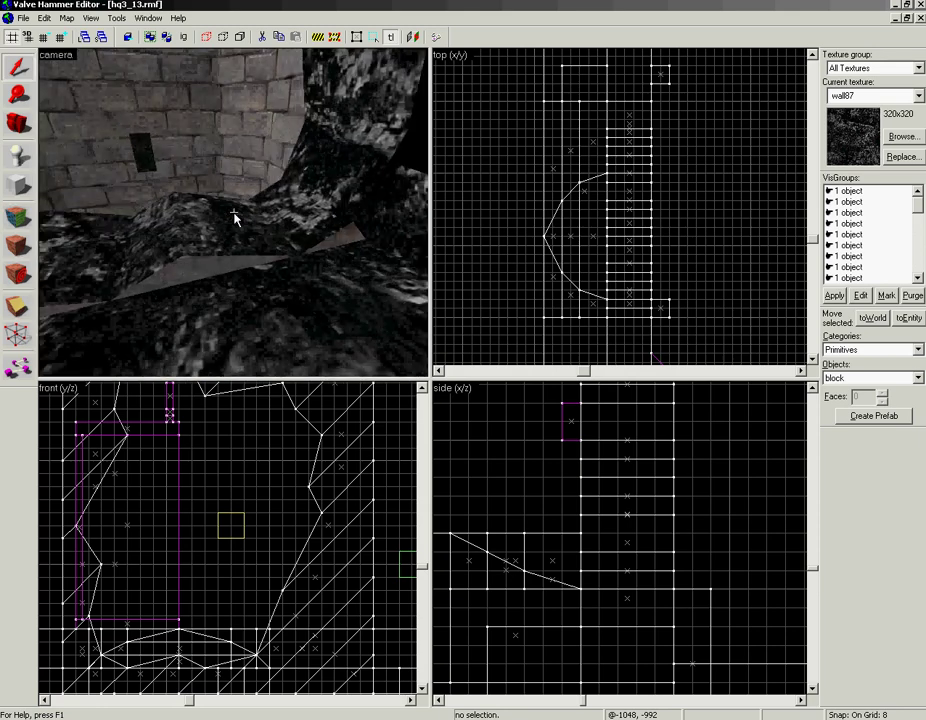
key(s)
key(z)
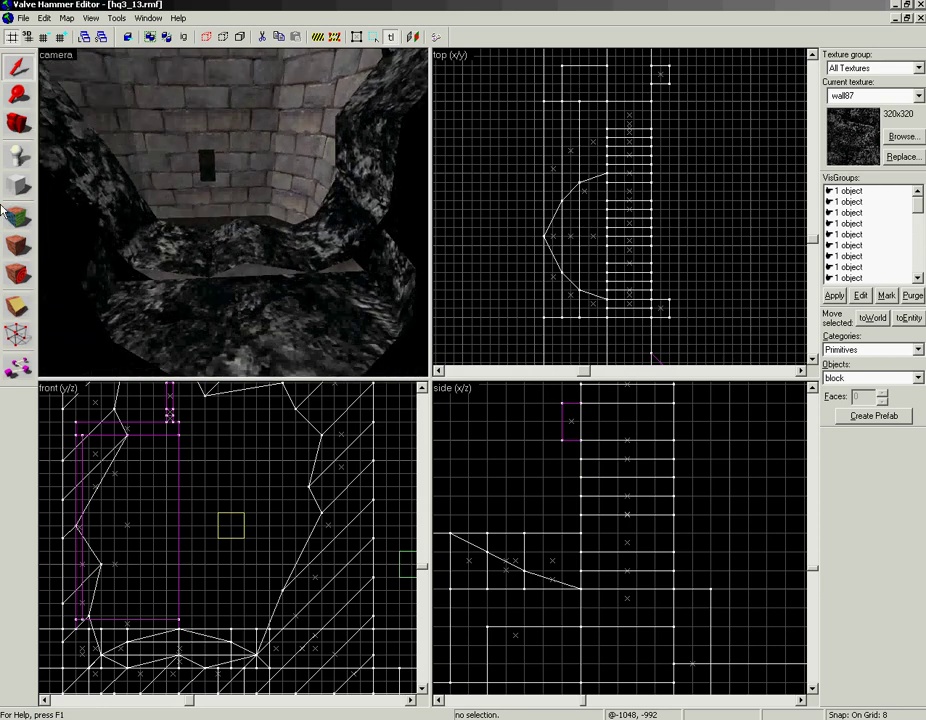
click(17, 216)
click(182, 268)
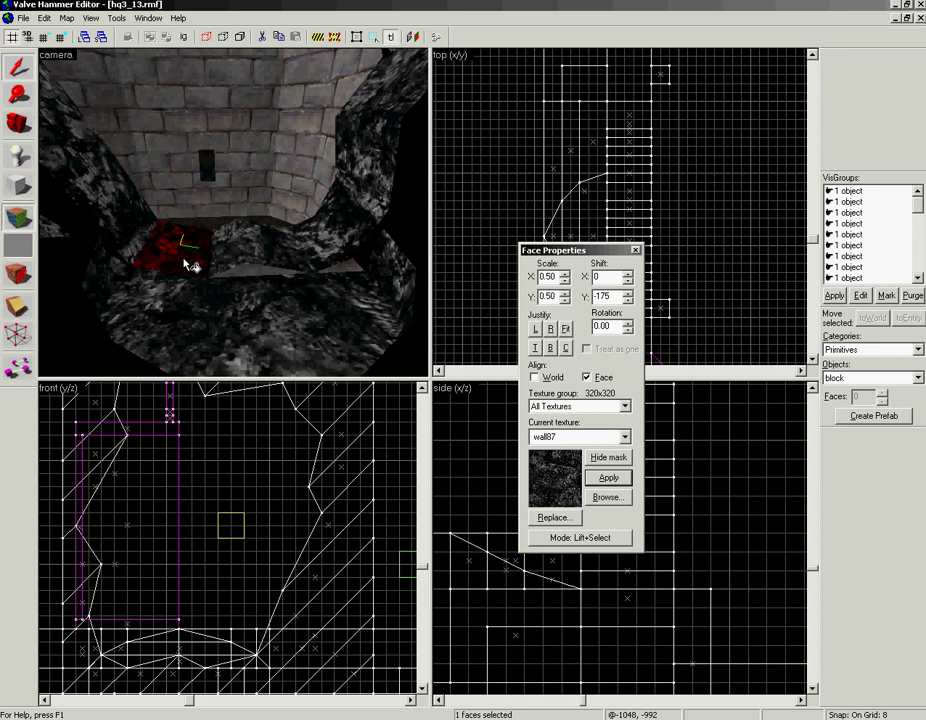
click(160, 267)
click(178, 244)
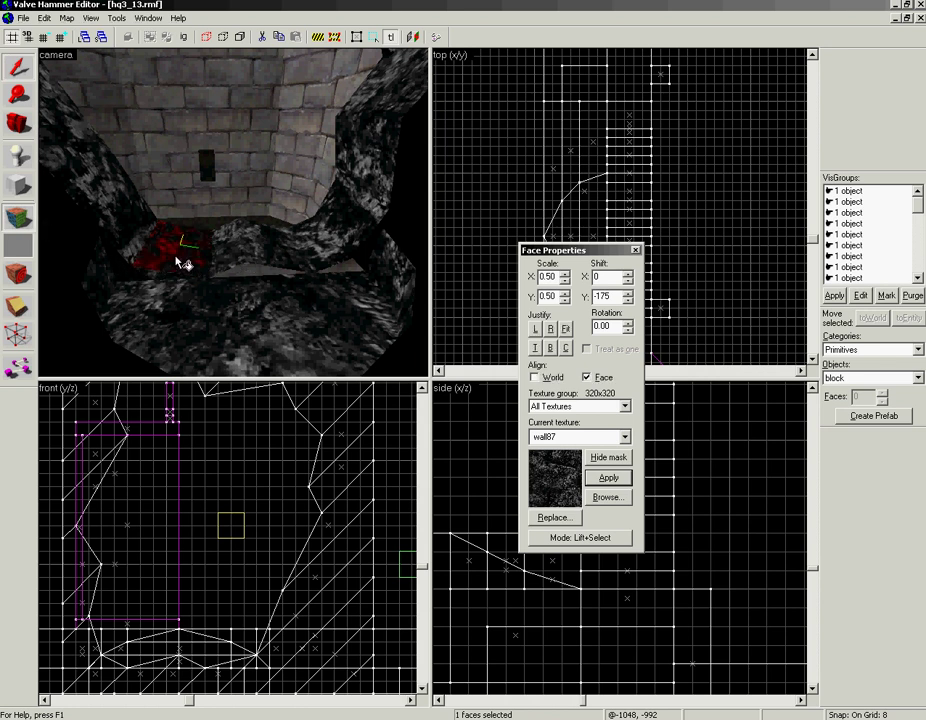
click(636, 250)
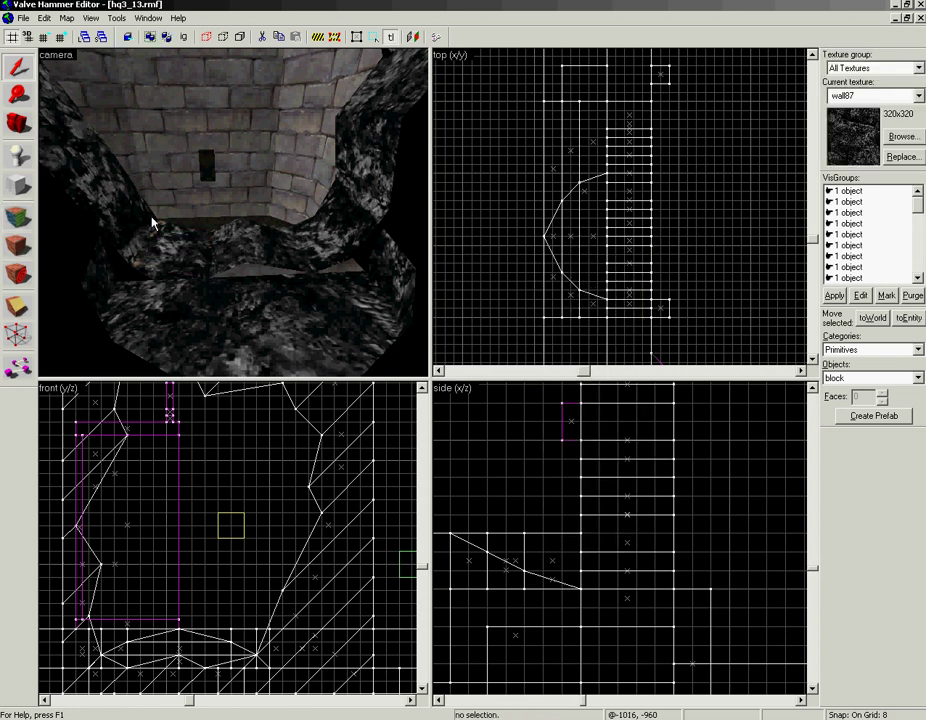
Ignore grouping, select the four jagged sill pieces and stretch them outward beneath the sloped floor to 96 units wide
click(176, 264)
key(ctrl+w)
click(176, 262)
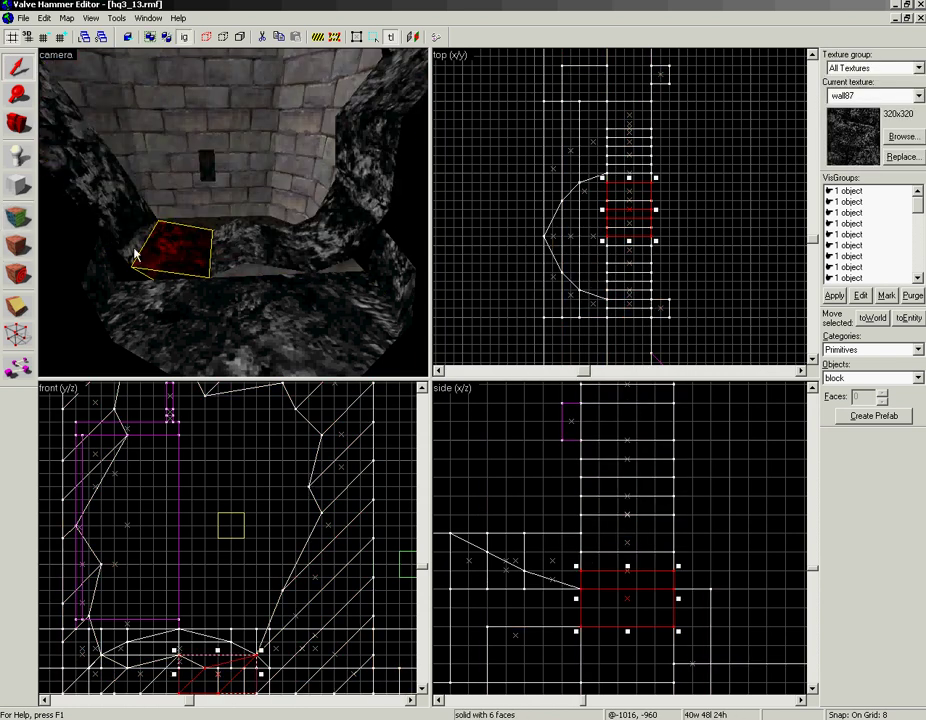
ctrl+click(122, 240)
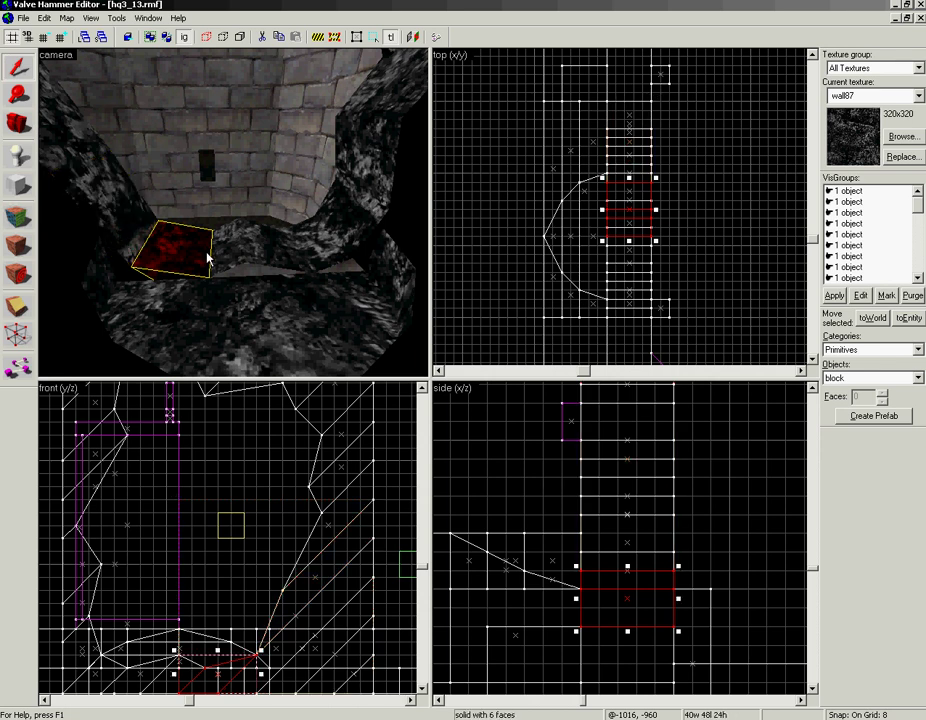
ctrl+click(245, 261)
ctrl+click(282, 260)
ctrl+click(312, 257)
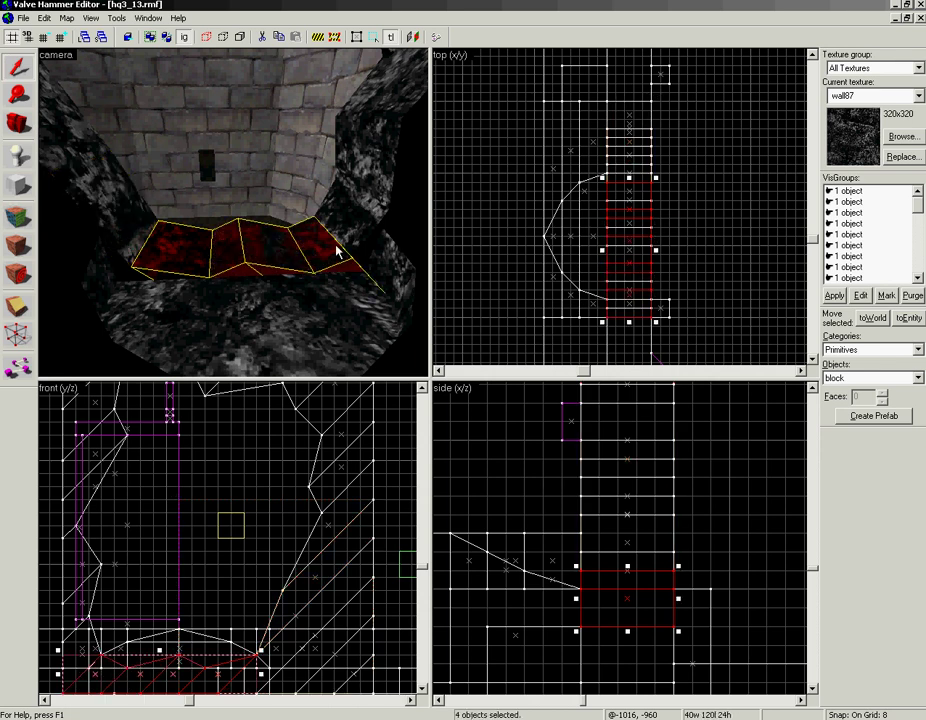
ctrl+click(361, 245)
ctrl+click(360, 243)
drag(604, 249, 516, 251)
key(Escape)
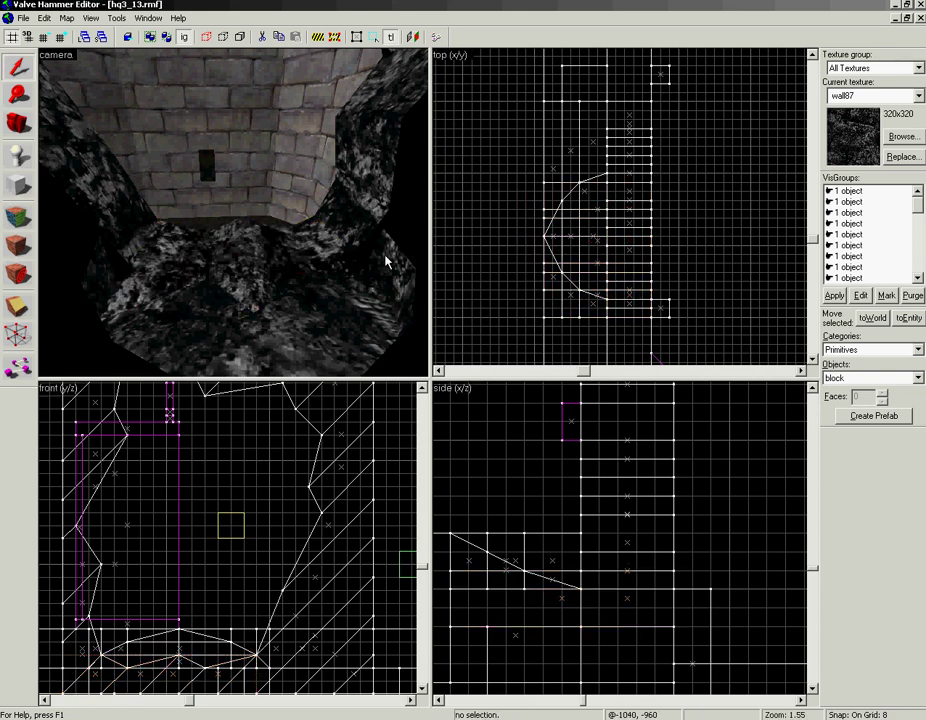
Examine where the extended sill pieces meet the flanking block and wall at one end of the hole
key(z)
key(w)
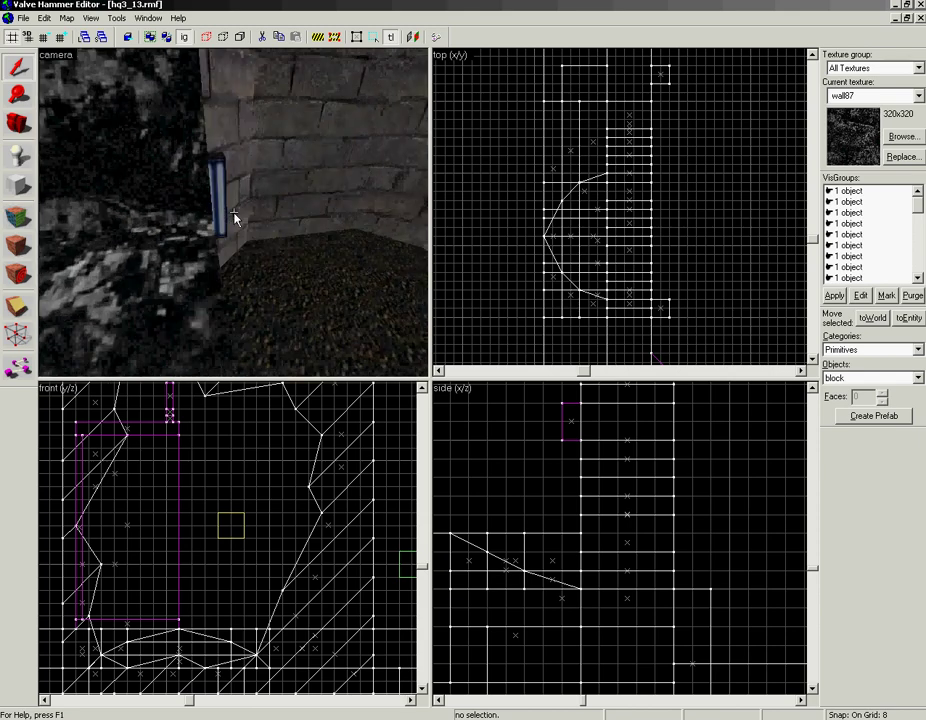
key(z)
click(263, 234)
click(205, 241)
click(229, 230)
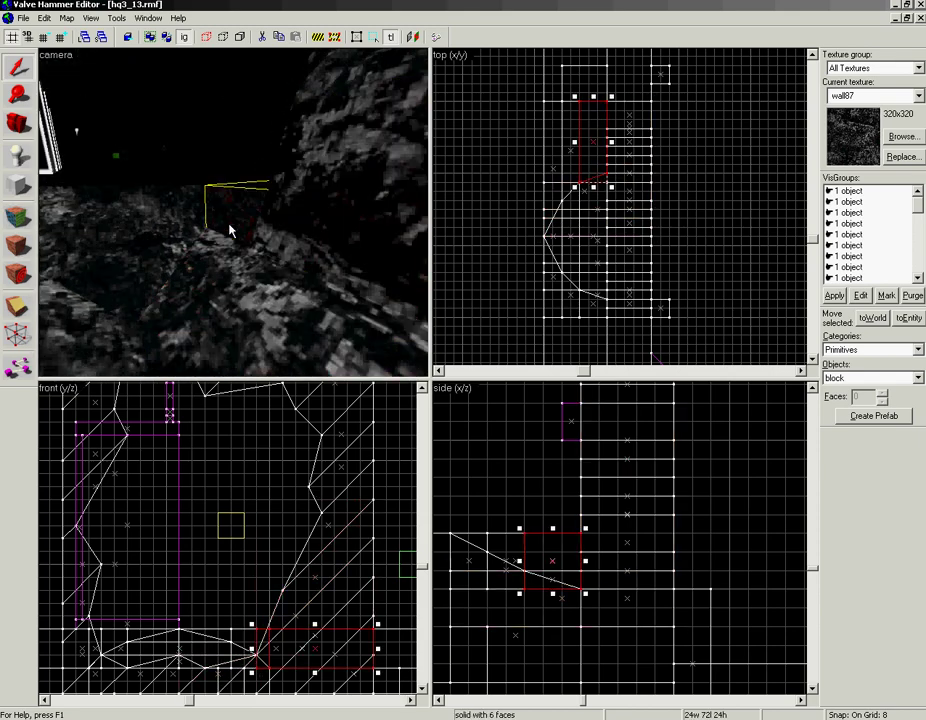
key(z)
key(a)
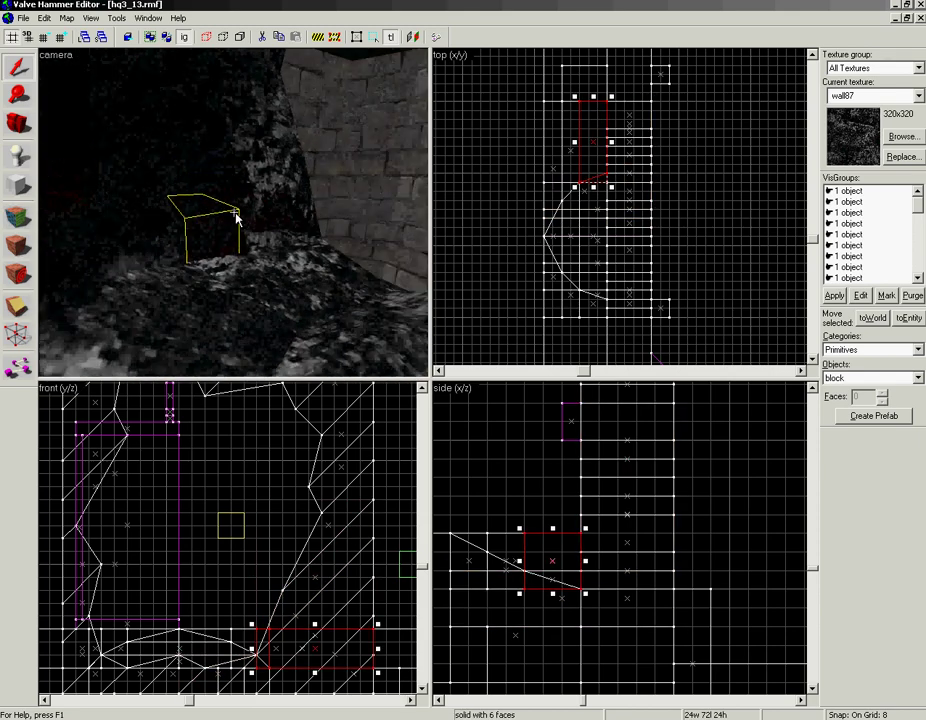
key(d)
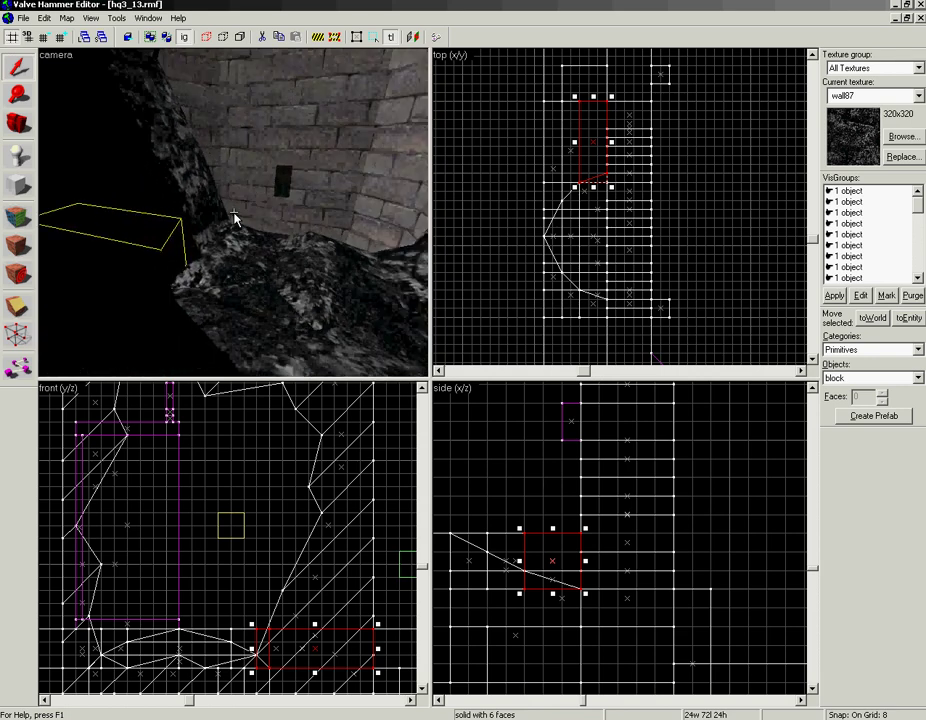
click(172, 250)
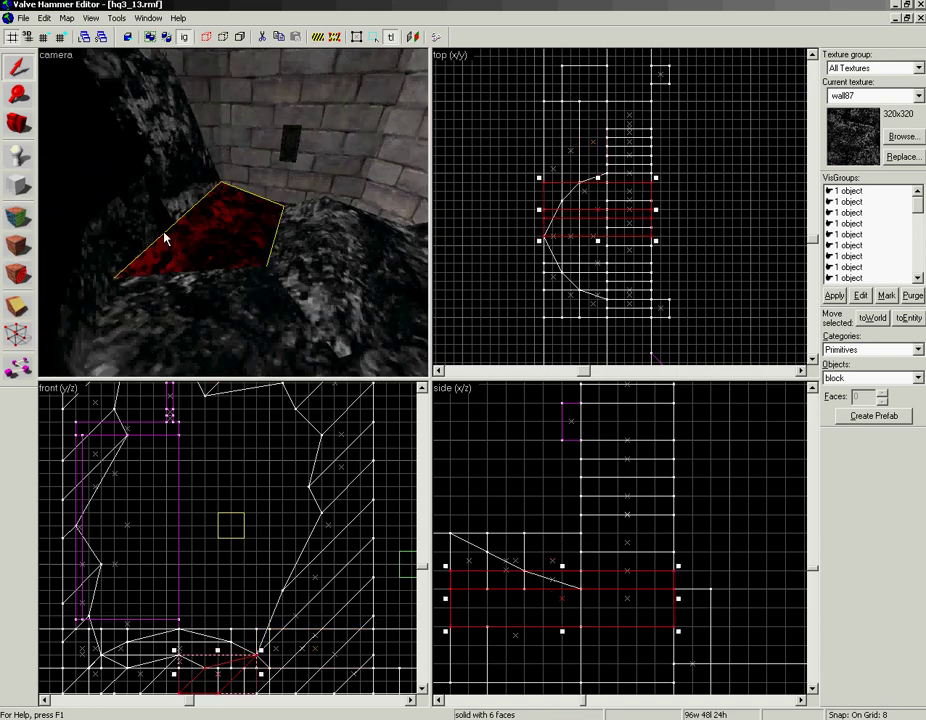
click(133, 216)
click(151, 250)
click(132, 223)
Inspect the dark corner behind the sill from both sides, checking the floor-end block and the tall wall piece beside it
key(z)
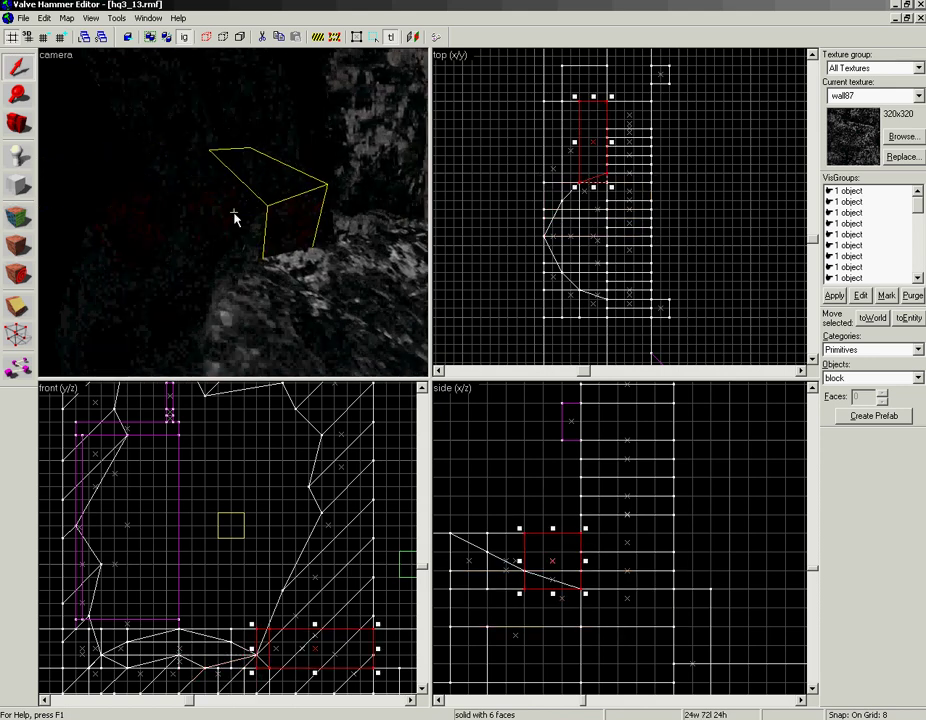
key(w)
key(s)
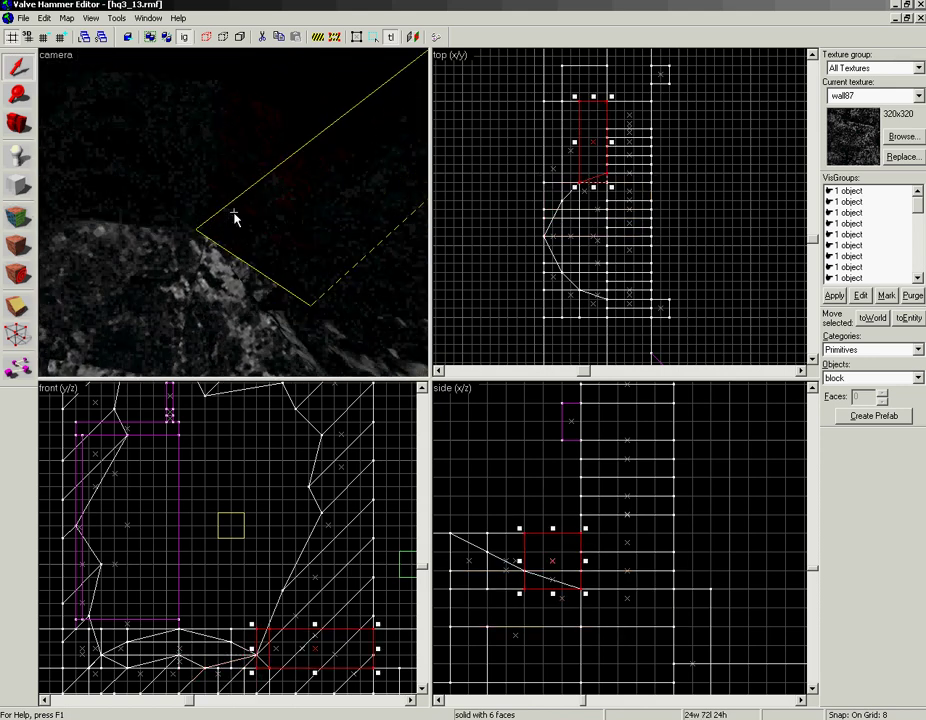
key(z)
key(z)
key(w)
key(s)
key(w)
key(s)
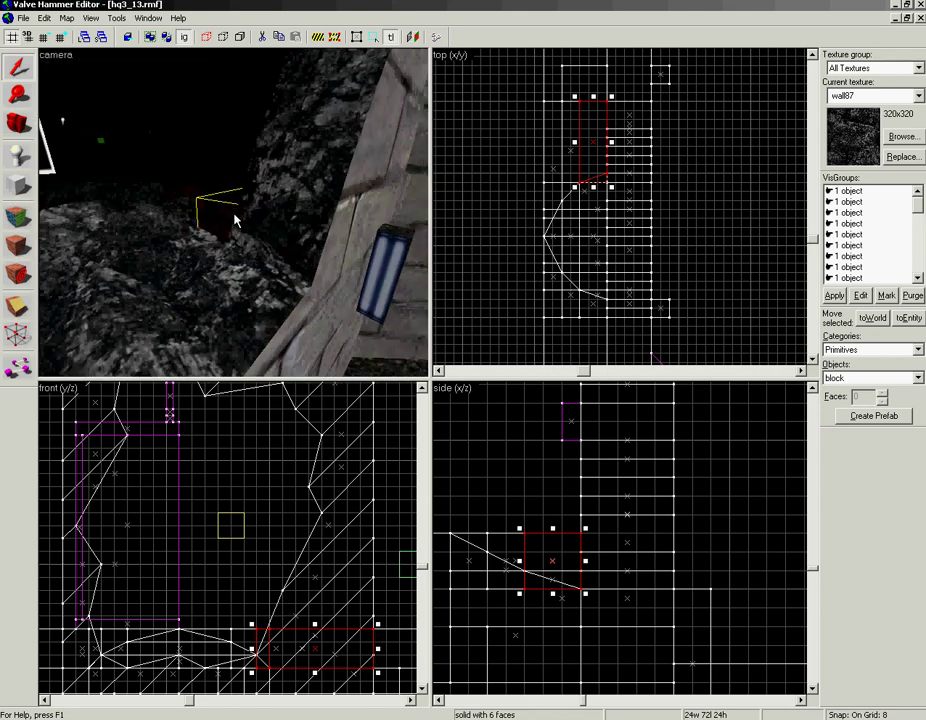
key(z)
click(243, 227)
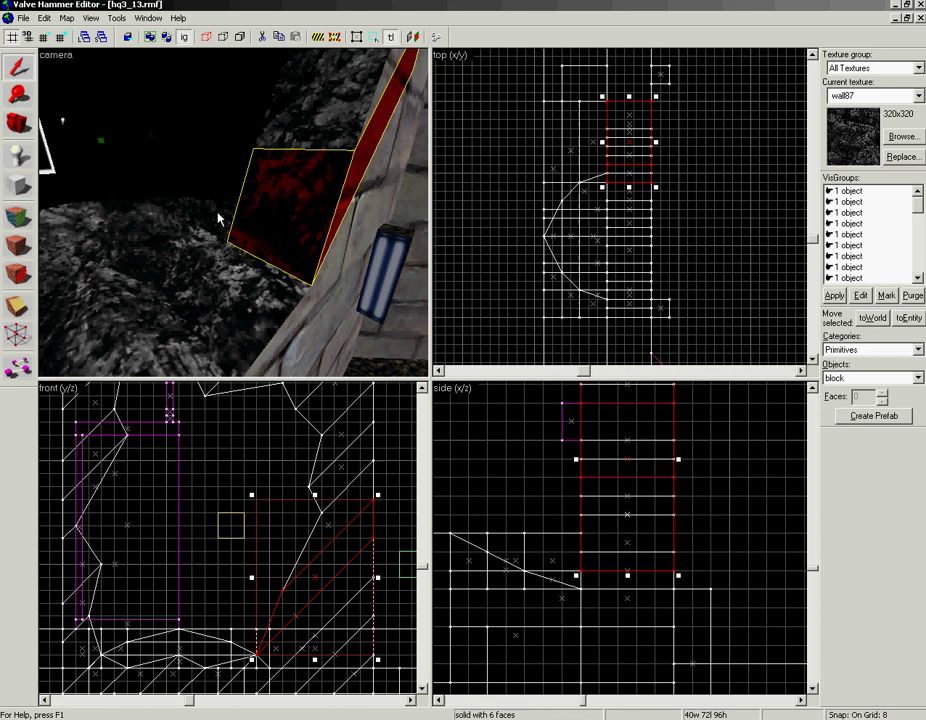
click(218, 213)
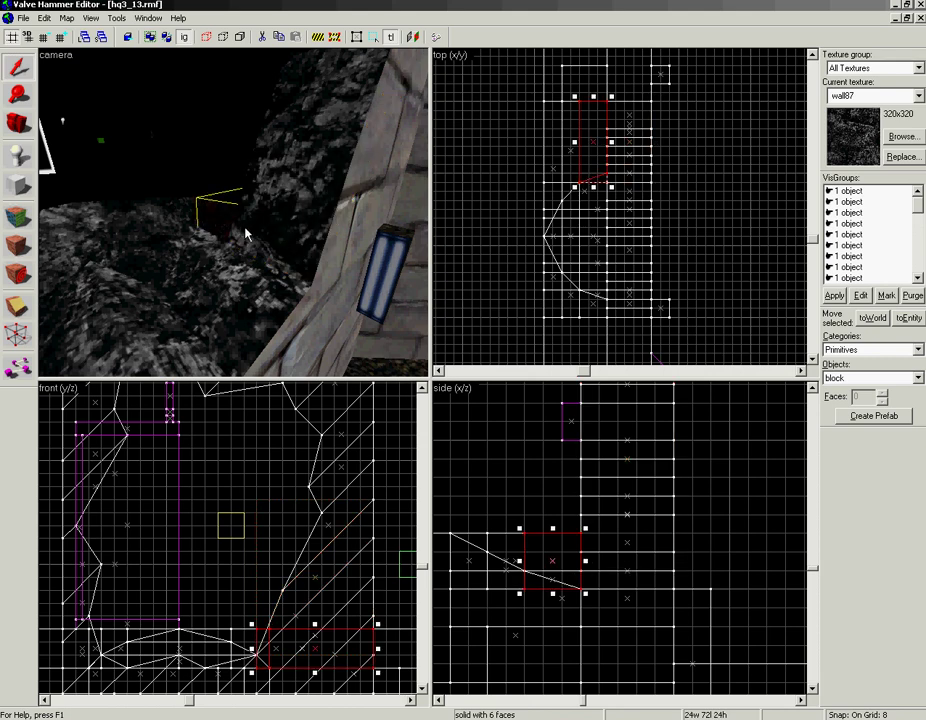
click(246, 232)
Examine the opposite end of the sloped floor, checking how the low jagged wall piece joins it
key(z)
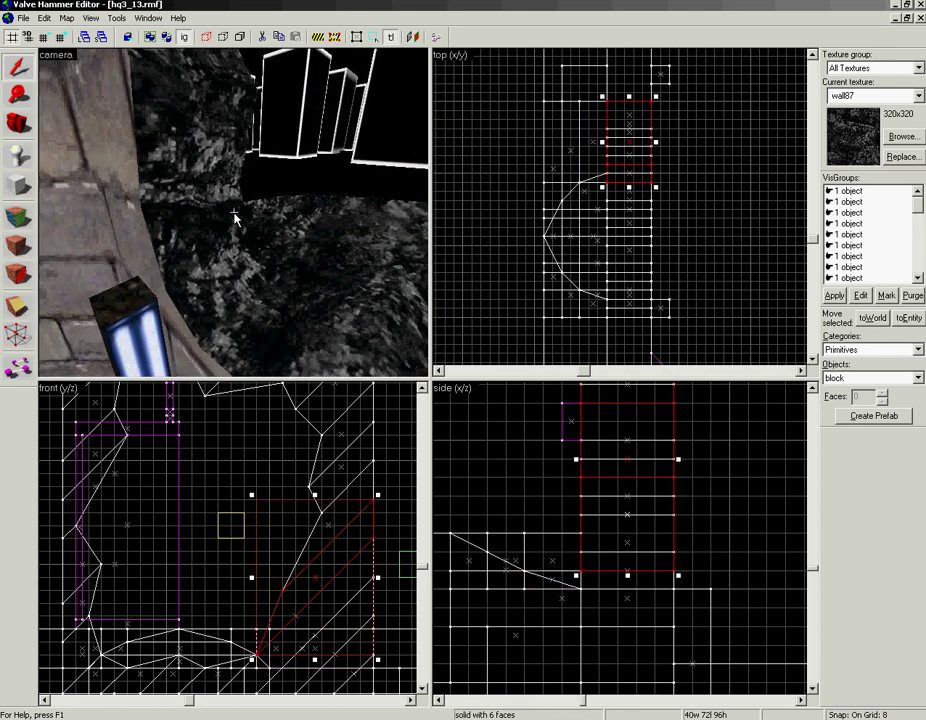
key(s)
key(w)
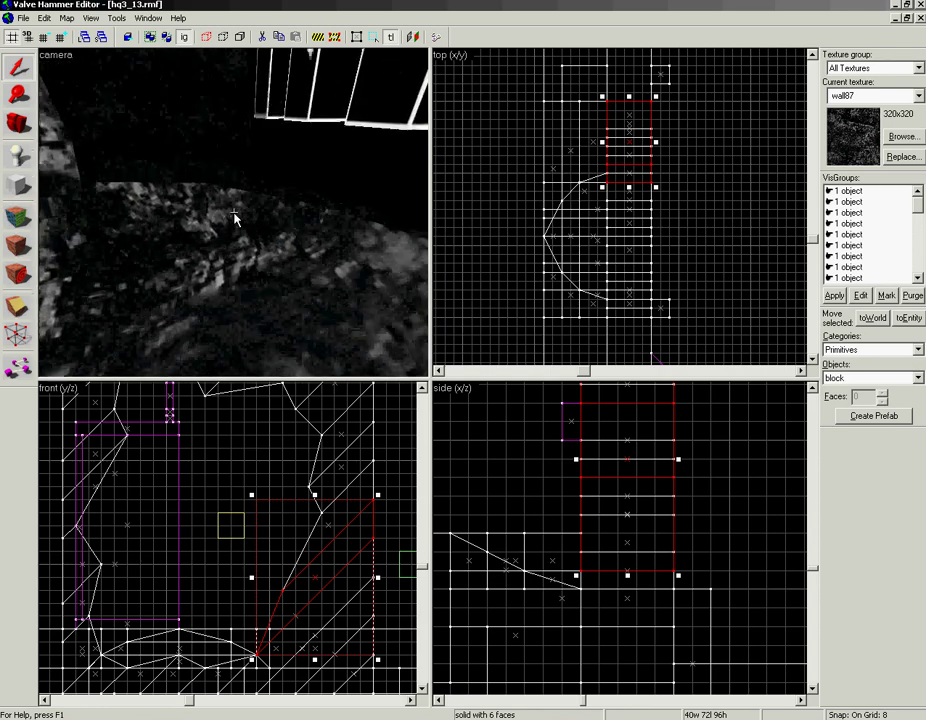
key(z)
click(273, 197)
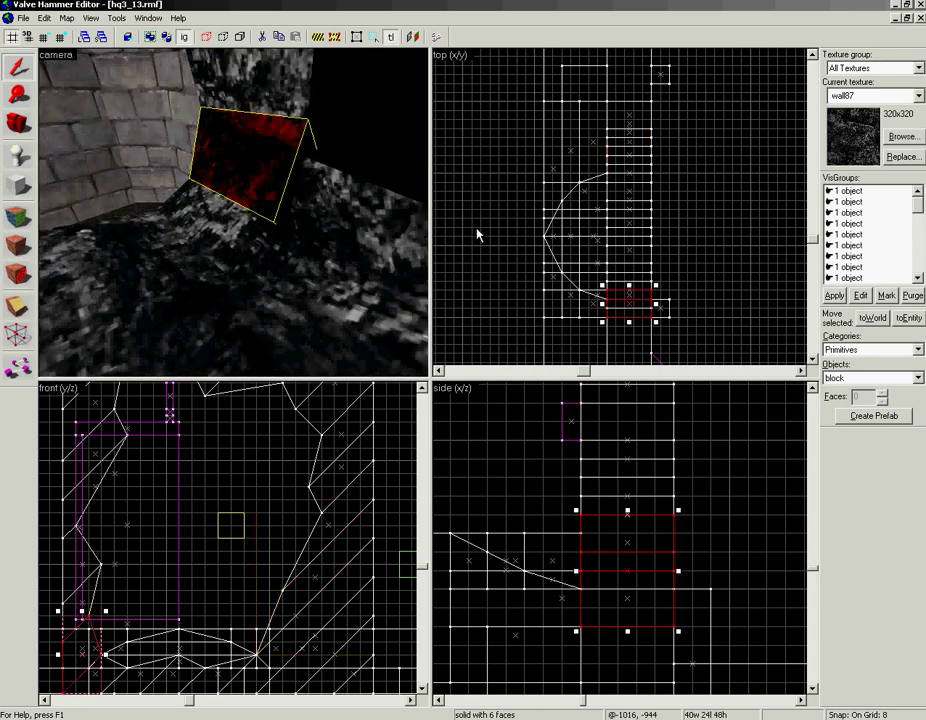
key(Delete)
key(z)
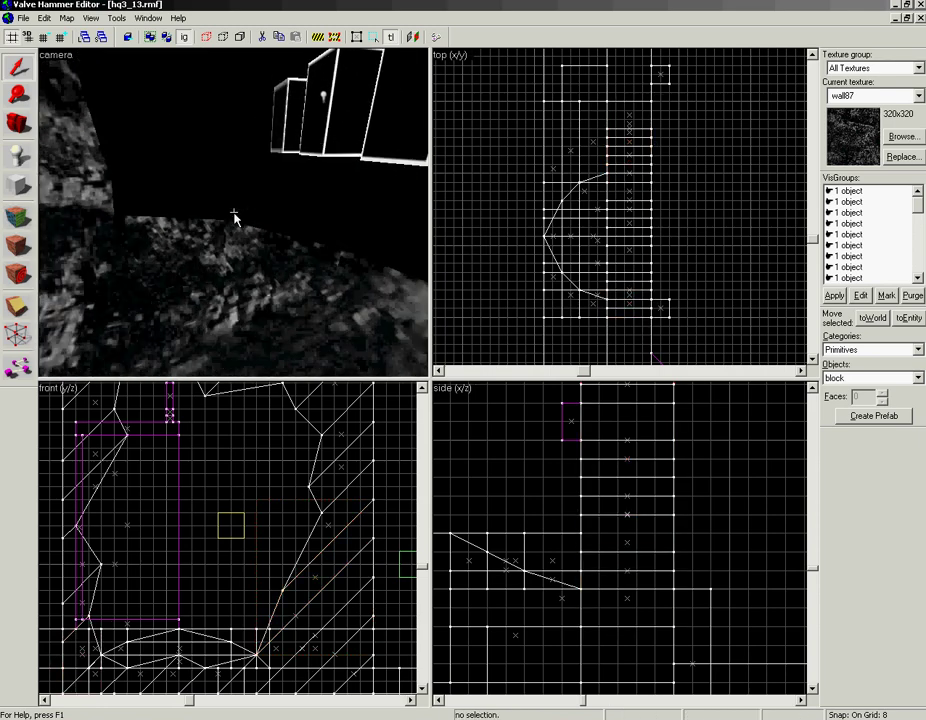
key(s)
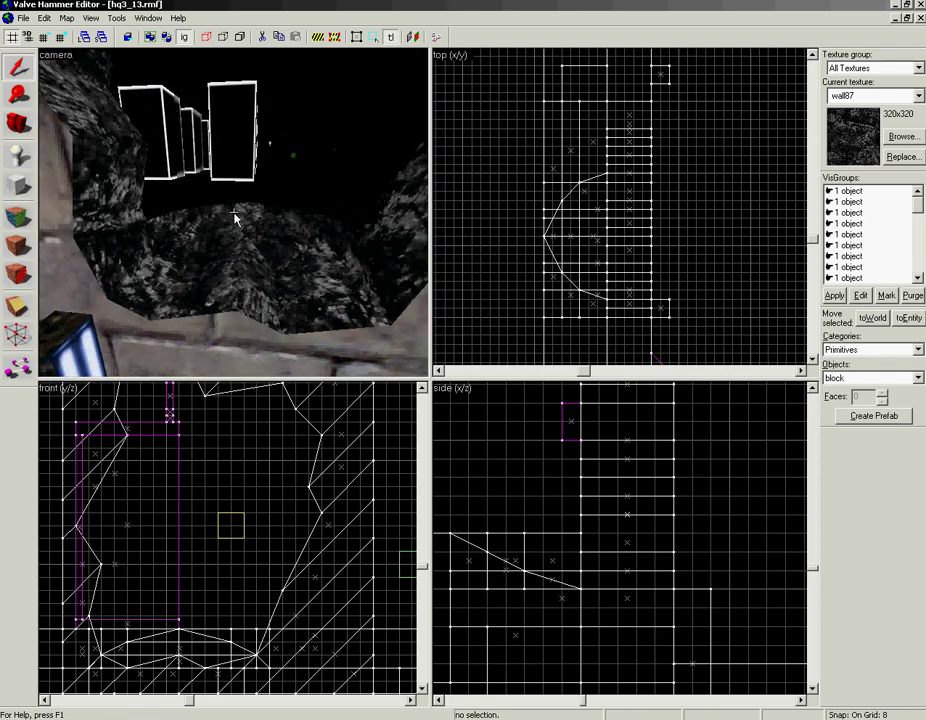
key(s)
key(w)
key(w)
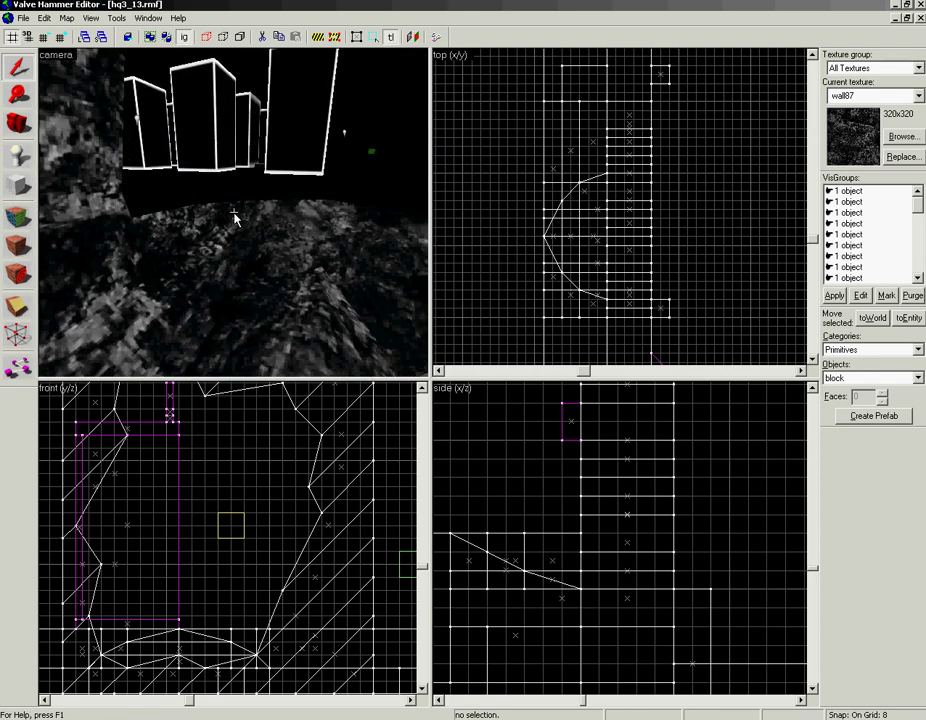
key(s)
key(z)
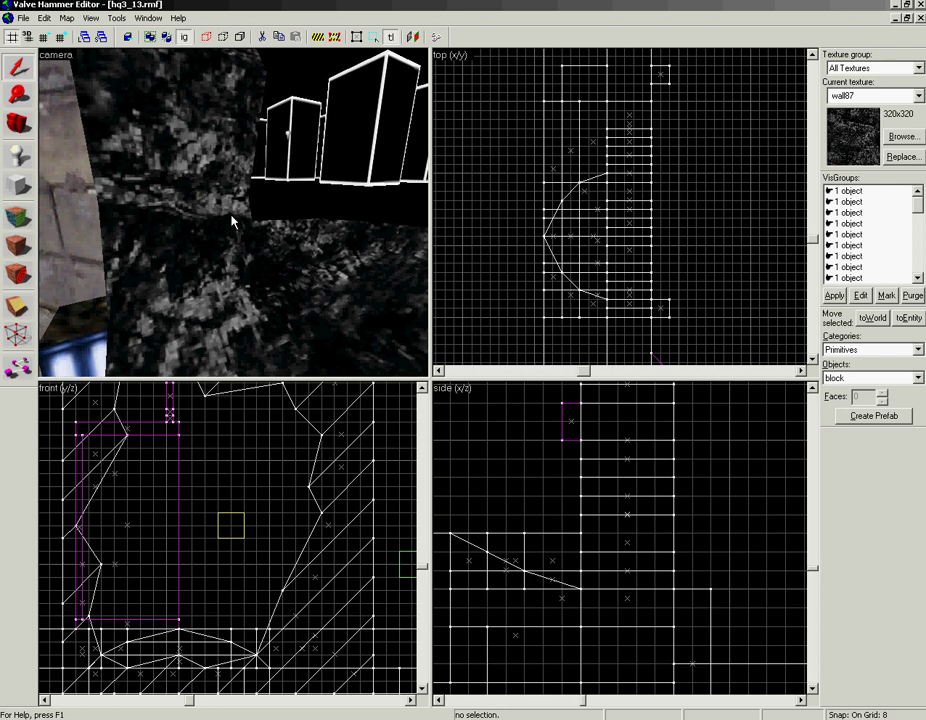
Create a wall87 block 96 wide, 8 long and 16 high at the floor's end beside the low jagged wall piece
click(226, 260)
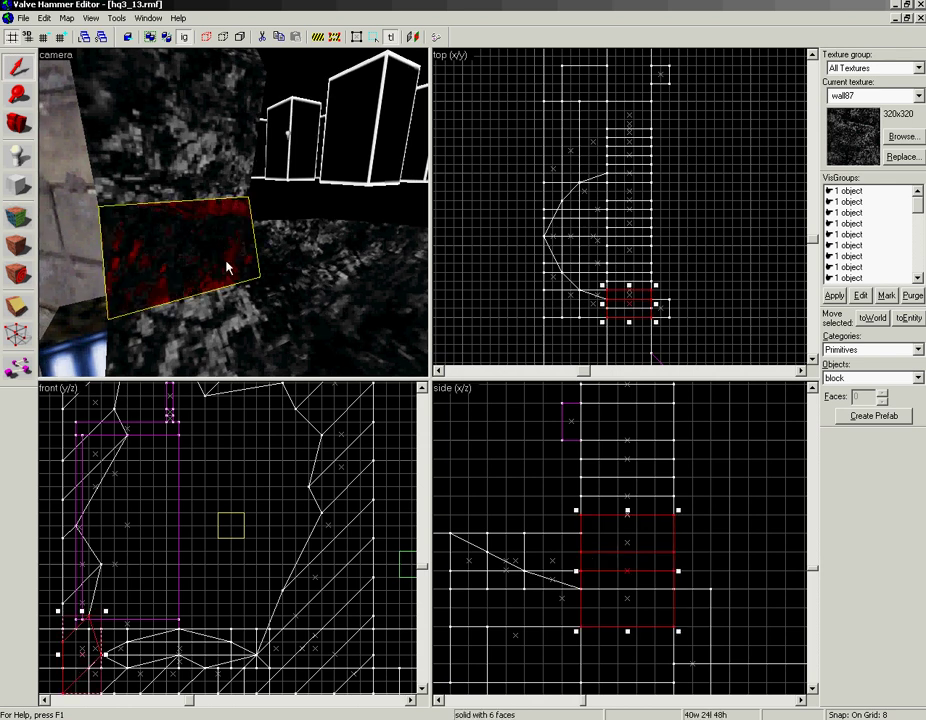
click(12, 187)
drag(170, 660, 190, 632)
drag(121, 600, 105, 627)
mouse_move(652, 293)
mouse_down()
mouse_move(574, 293)
mouse_move(656, 294)
mouse_up()
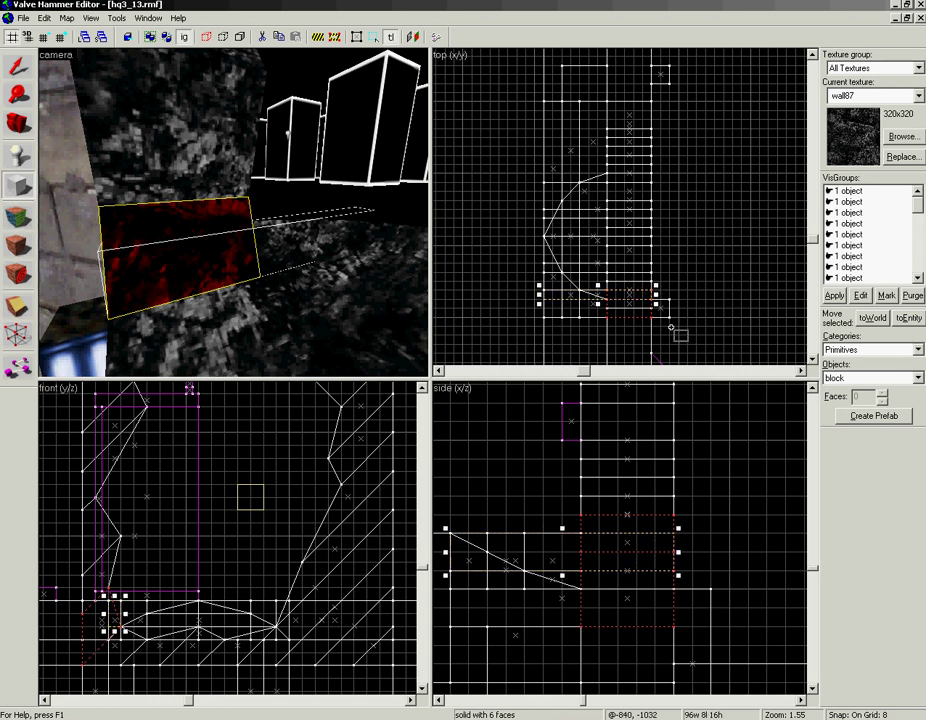
key(shift+s)
click(205, 250)
key(z)
key(s)
key(z)
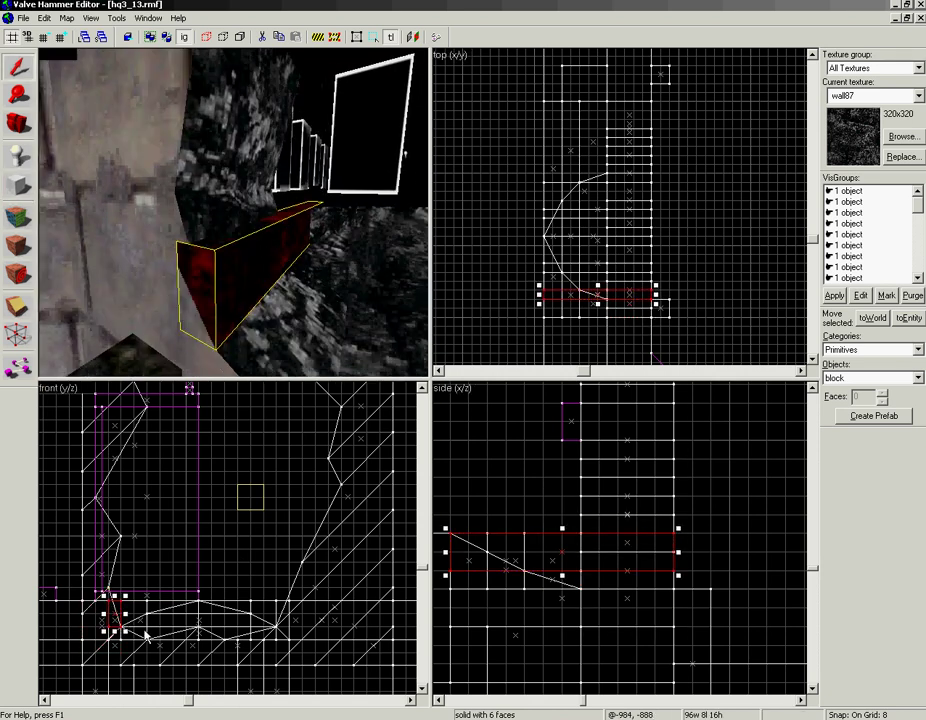
Reduce the grid to 1 unit and clip the new block diagonally, just inside the jagged wall edge
scroll(145, 630, up, 2)
key(shift+x)
click(44, 38)
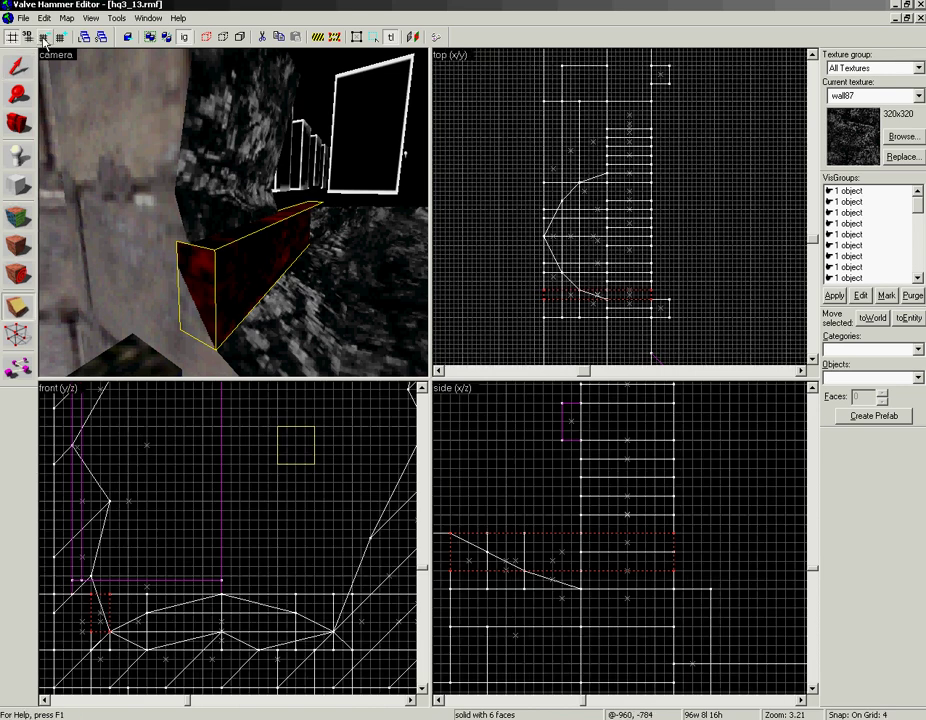
click(44, 40)
scroll(85, 610, up, 2)
drag(107, 622, 142, 577)
scroll(66, 560, up, 3)
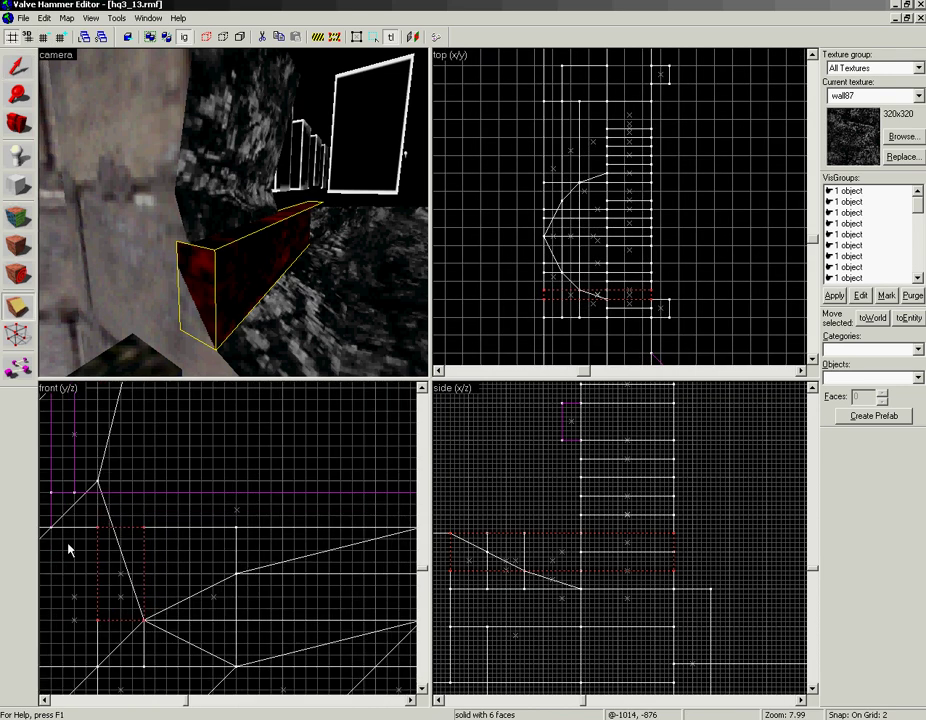
scroll(112, 500, up, 2)
click(44, 37)
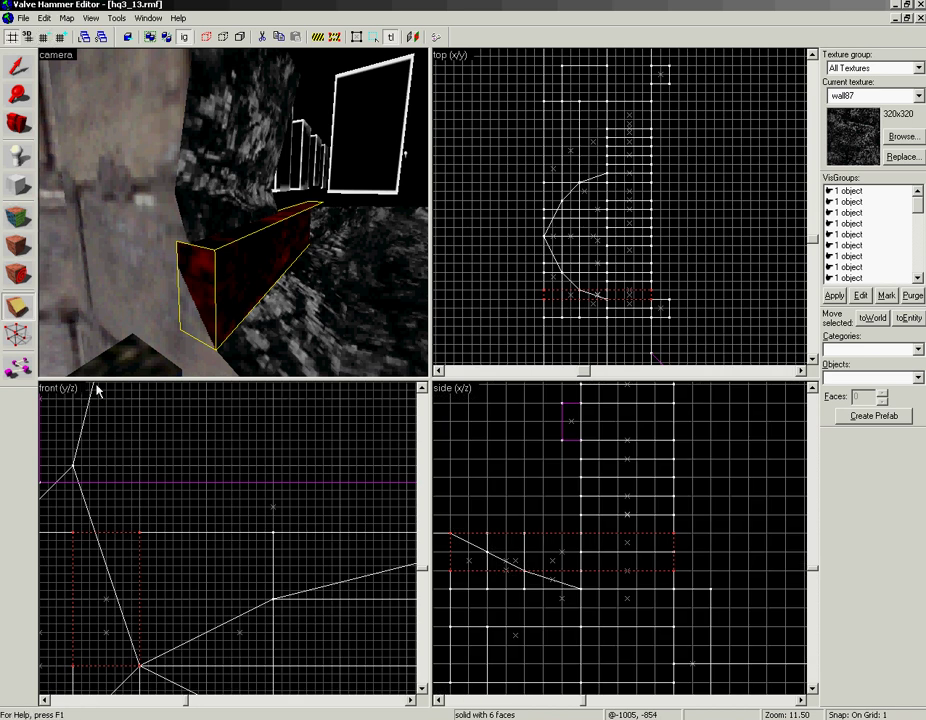
drag(140, 666, 99, 533)
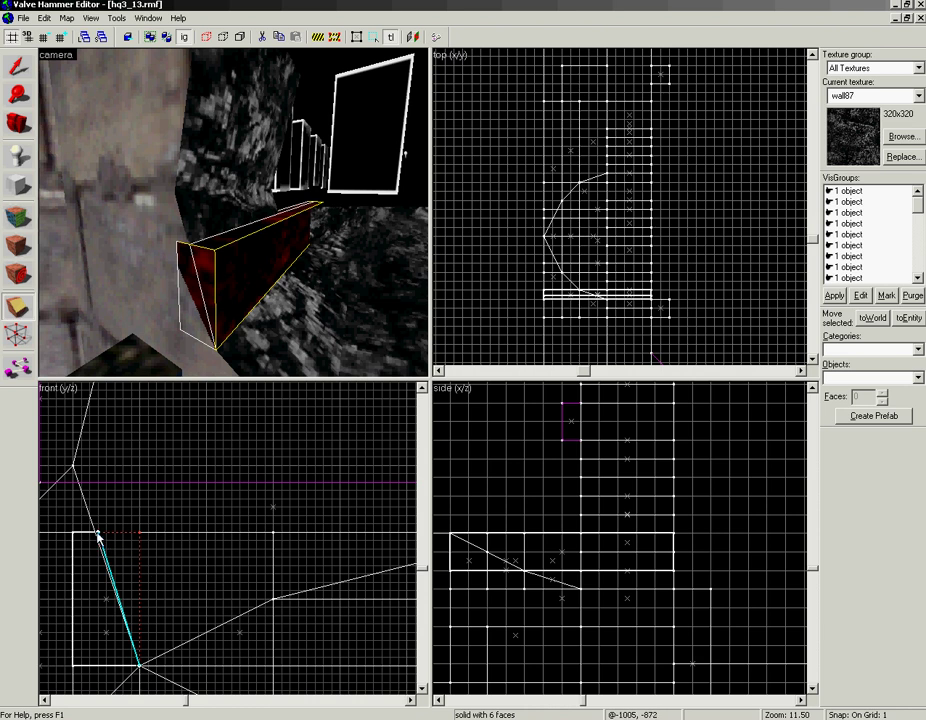
drag(98, 537, 87, 531)
key(Return)
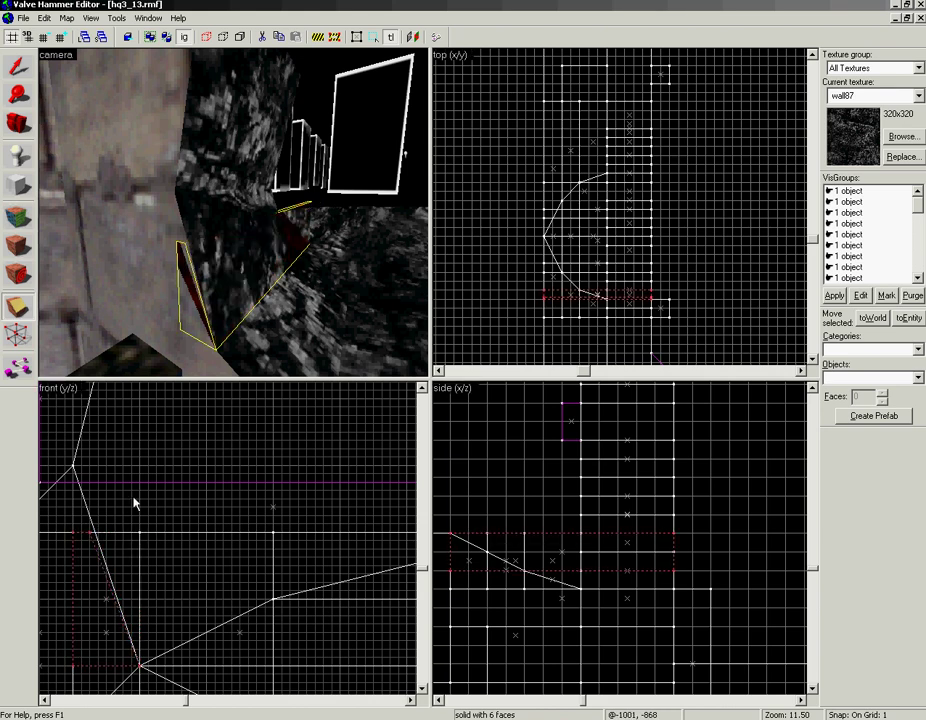
Clip the outer strip, about 2 units wide, off the filler block with a vertical cut, leaving a triangular wedge
key(shift+s)
key(z)
key(w)
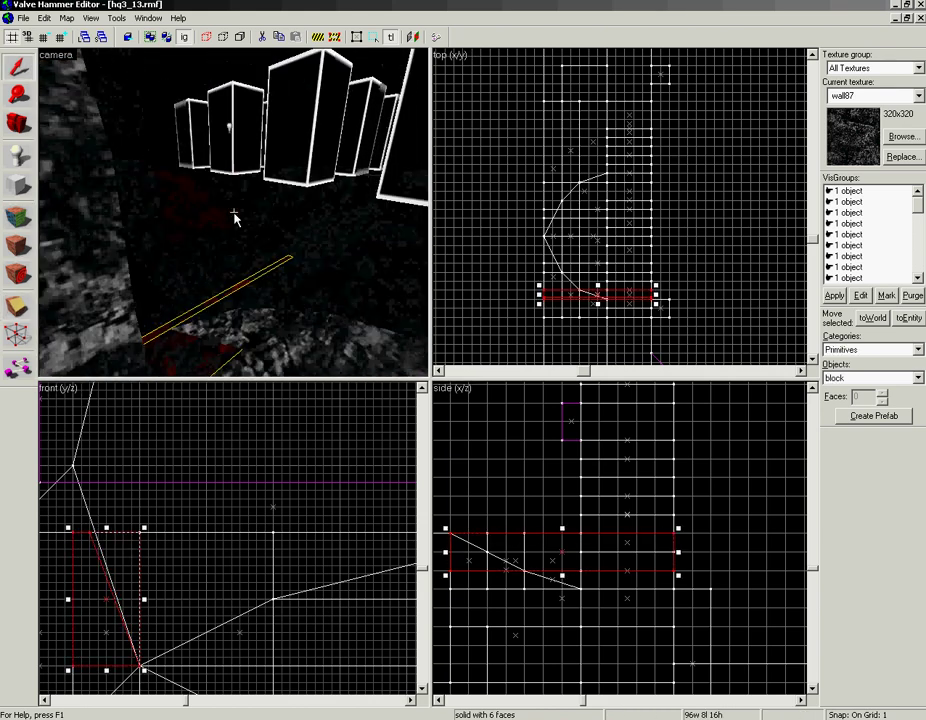
key(z)
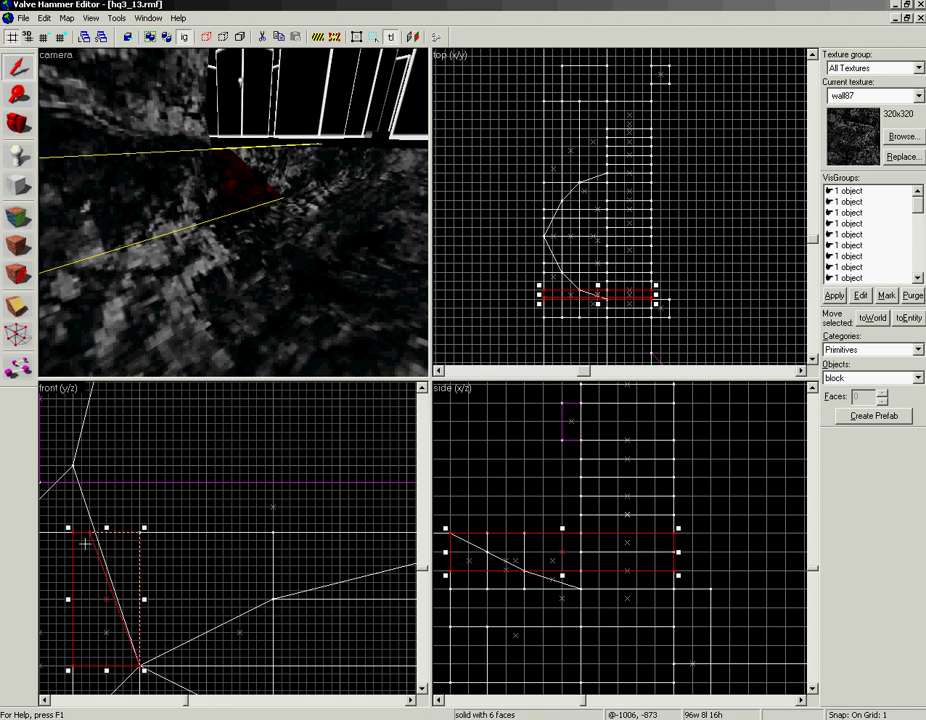
key(shift+x)
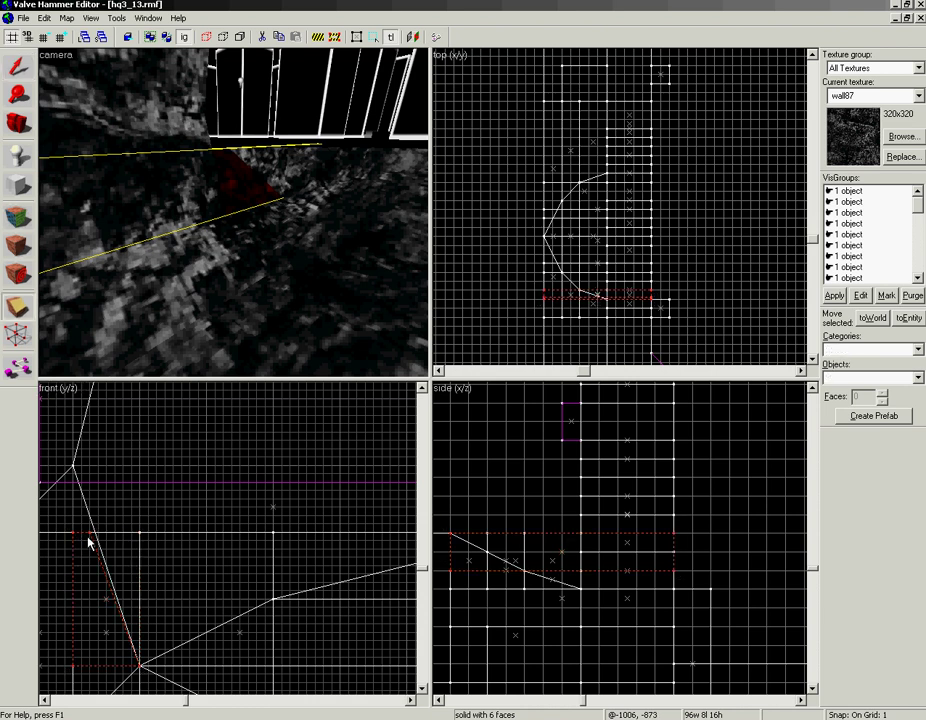
drag(88, 534, 89, 550)
key(Return)
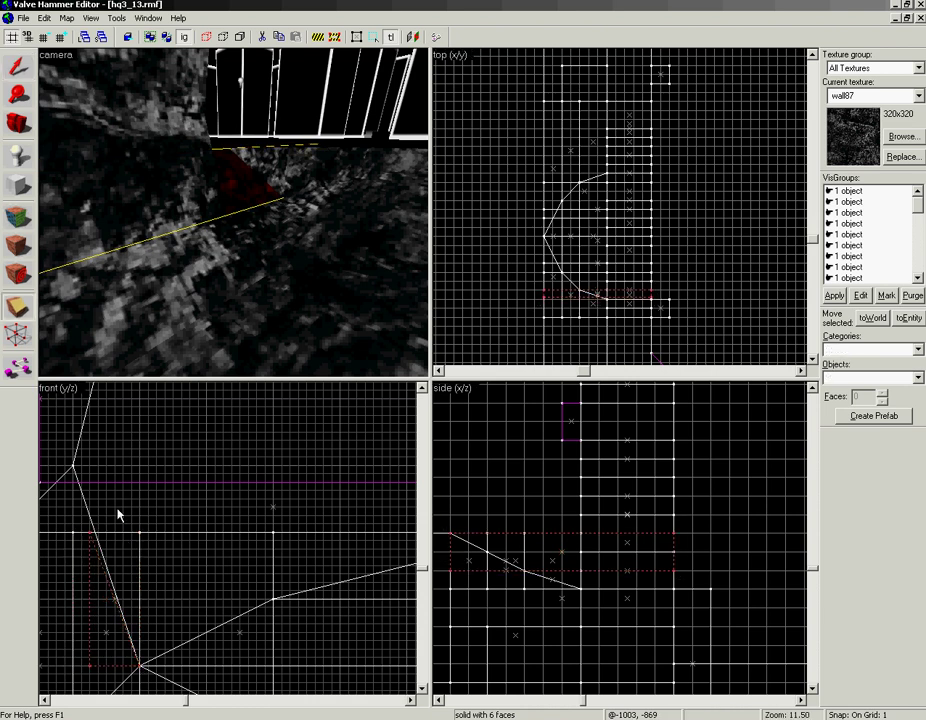
key(z)
key(s)
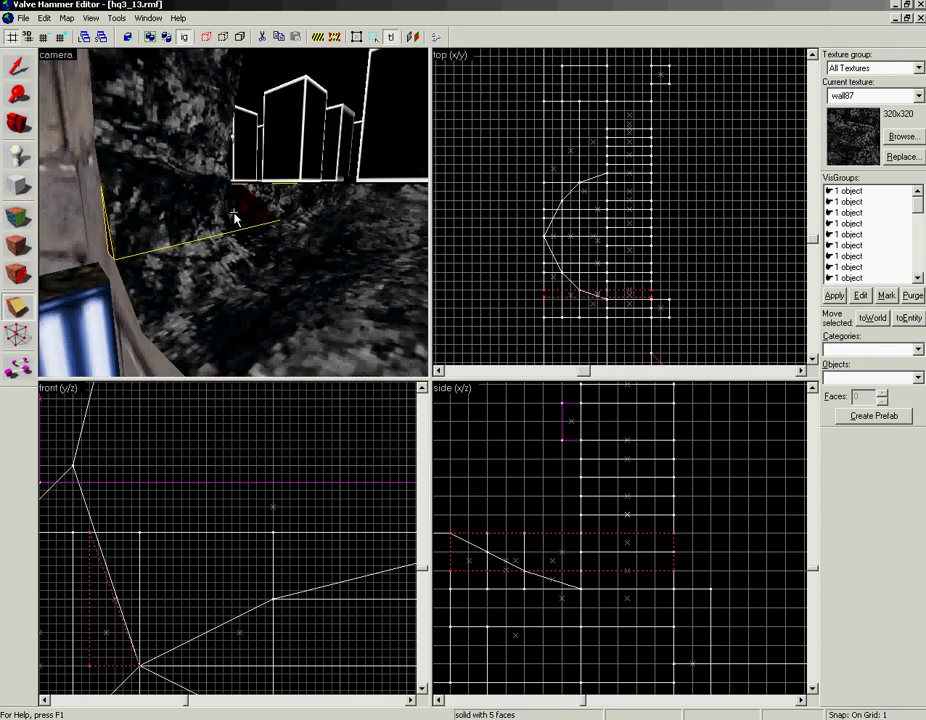
key(w)
key(s)
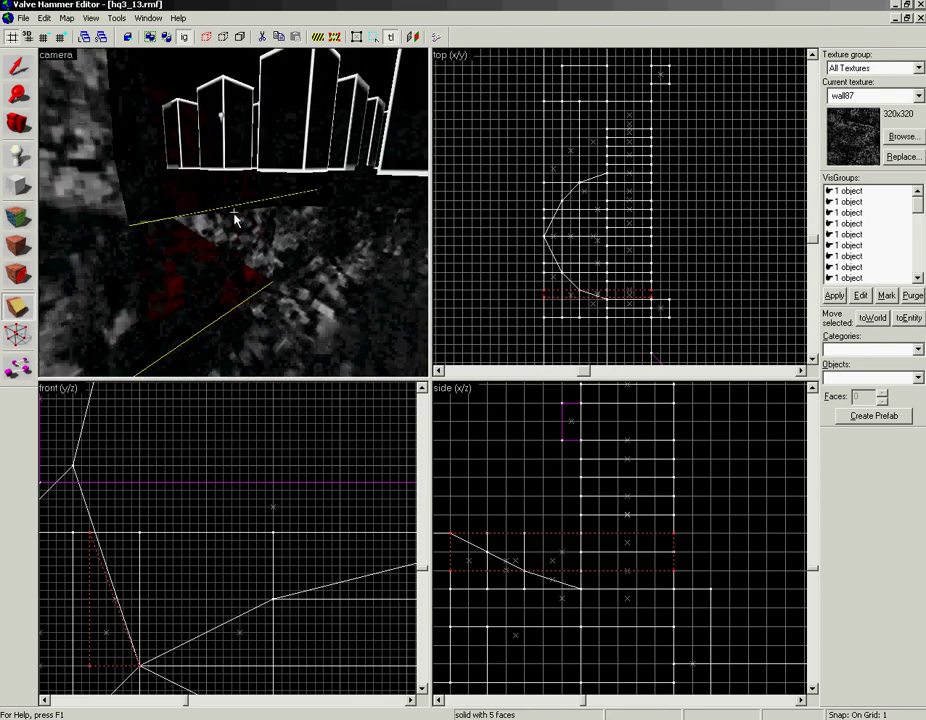
Shorten the triangular filler wedge to 56 units wide, ending where the stone wall begins
key(z)
key(shift+s)
scroll(755, 313, up, 3)
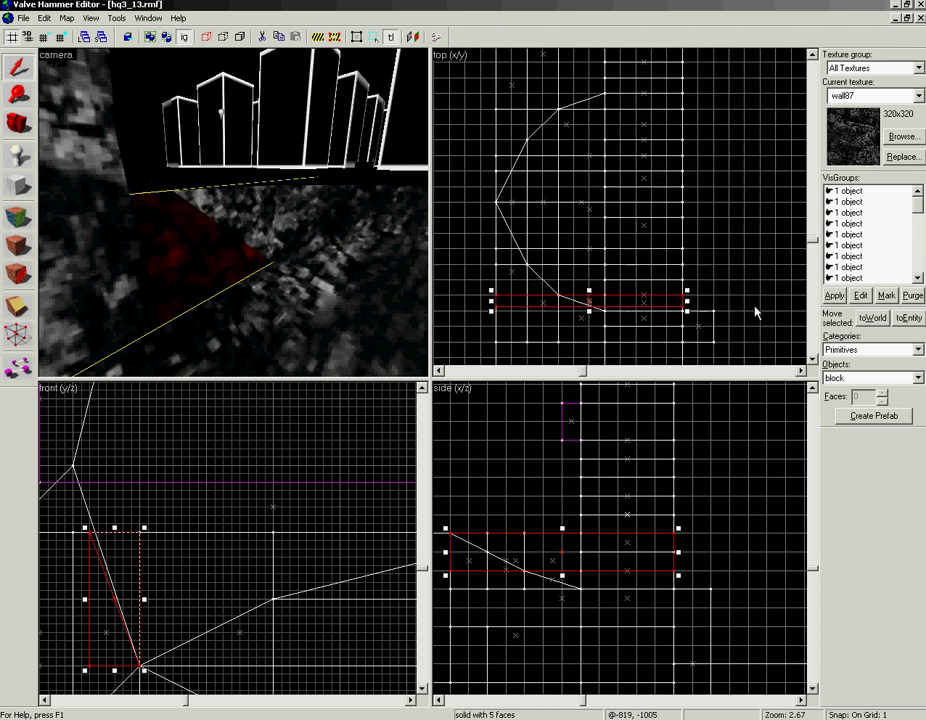
drag(696, 302, 608, 312)
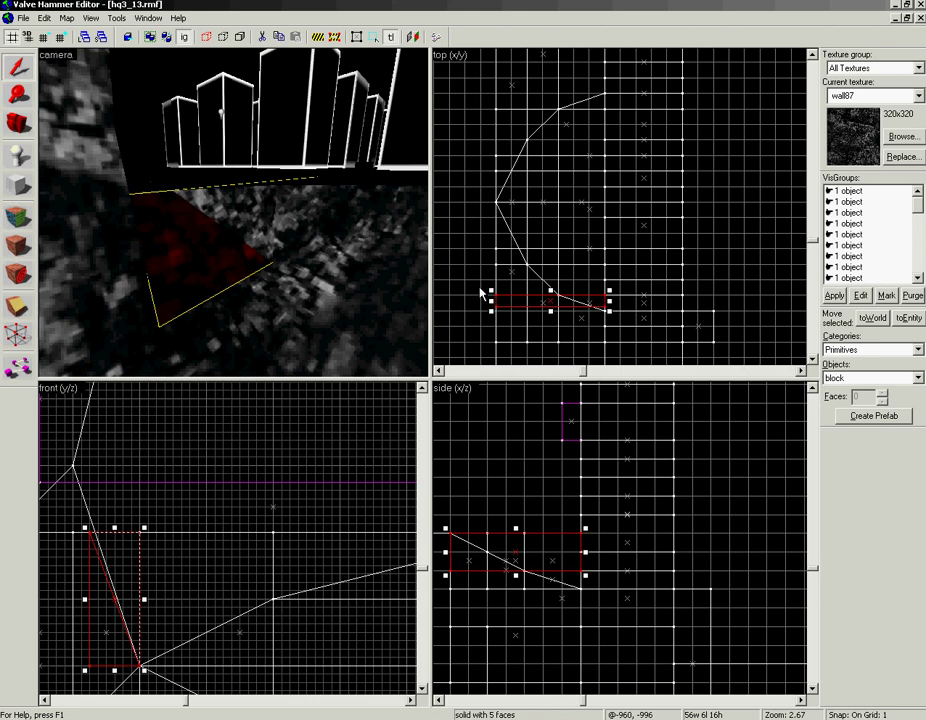
click(465, 278)
key(z)
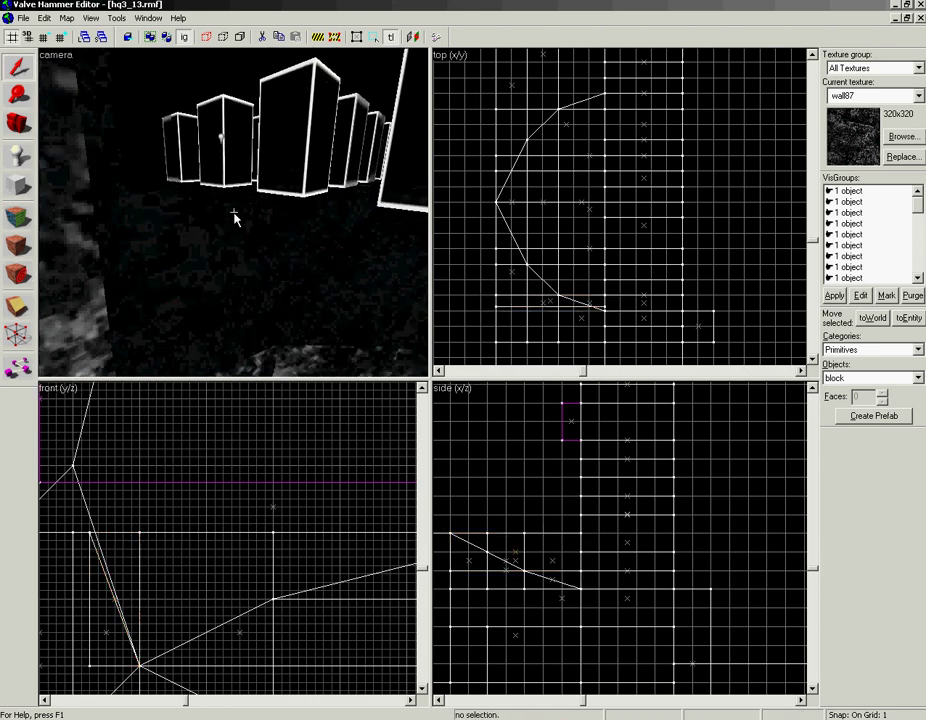
Check the wall87 face properties of the sloped floor and the surface beside the filler wedge
key(s)
key(z)
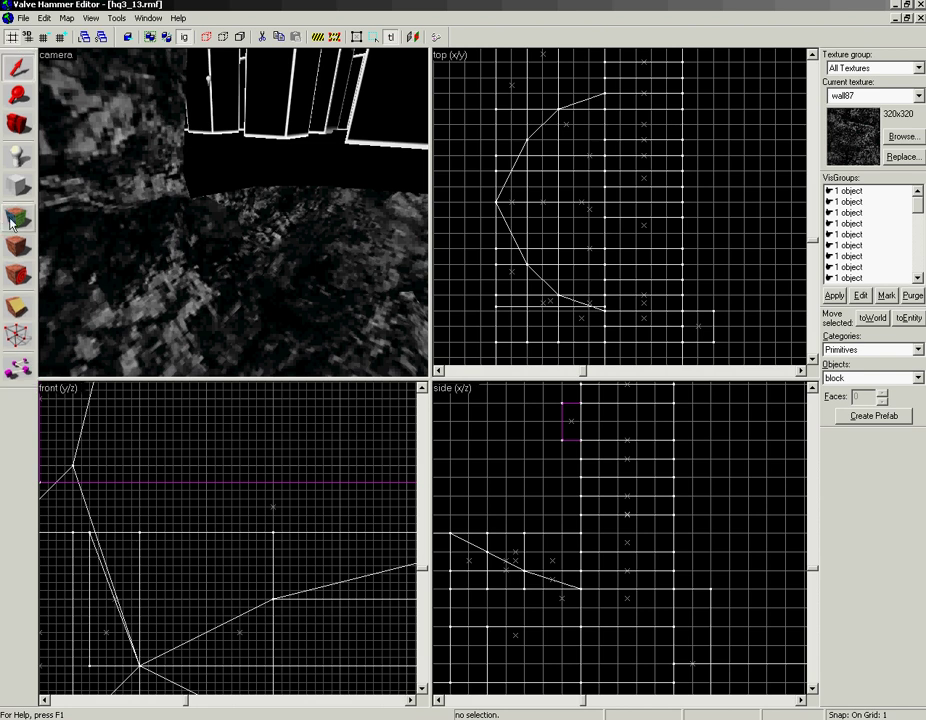
click(12, 217)
click(138, 322)
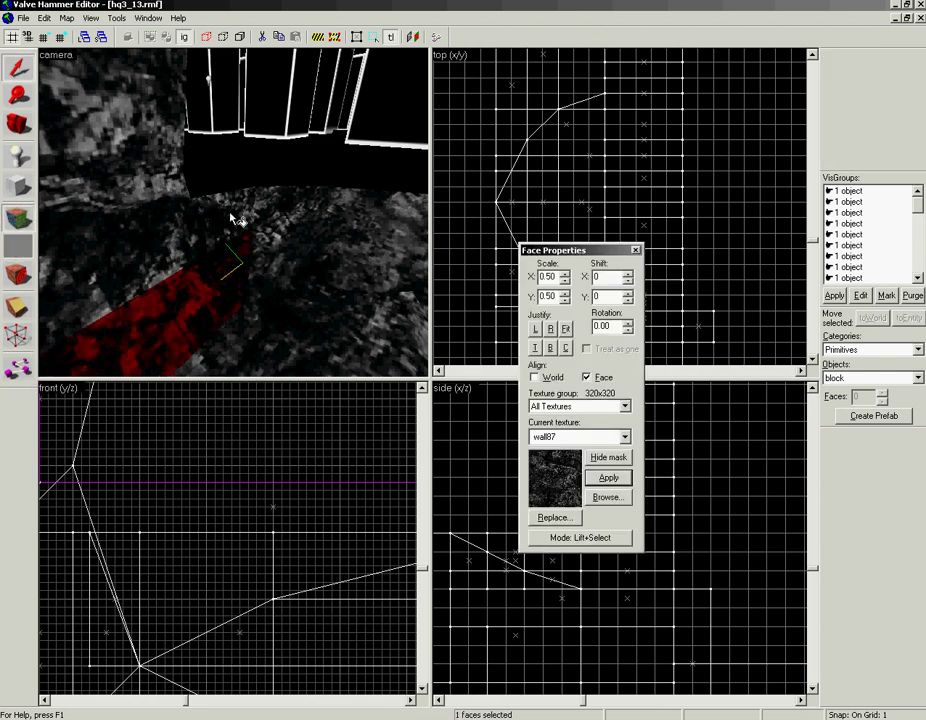
click(235, 218)
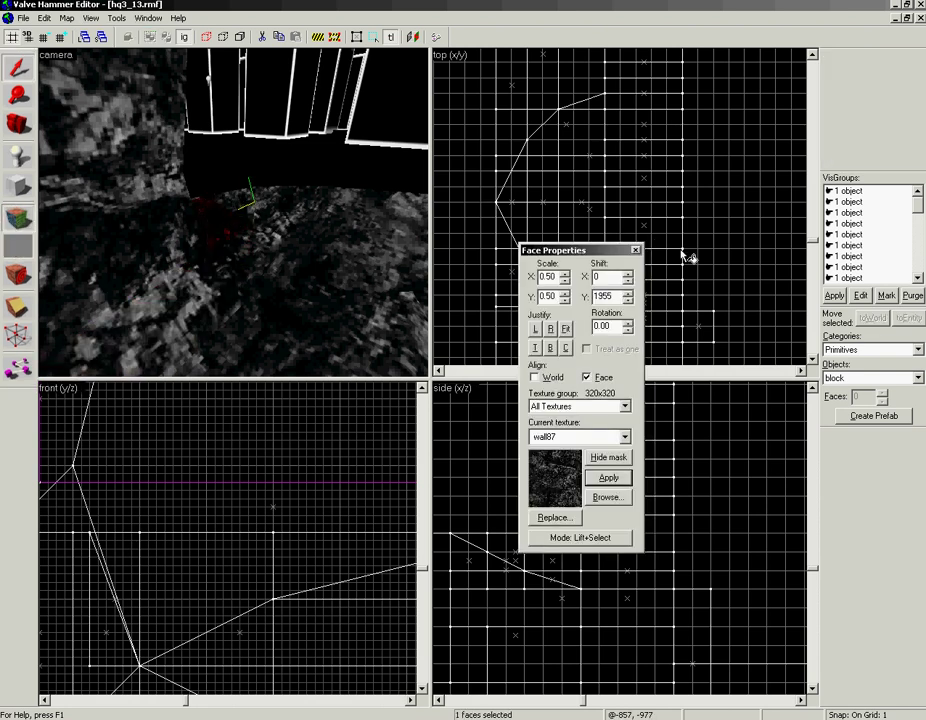
click(636, 250)
Examine the hole's lower edge from outside, comparing the filler wedge and wall pieces at both ends of the floor
key(z)
key(w)
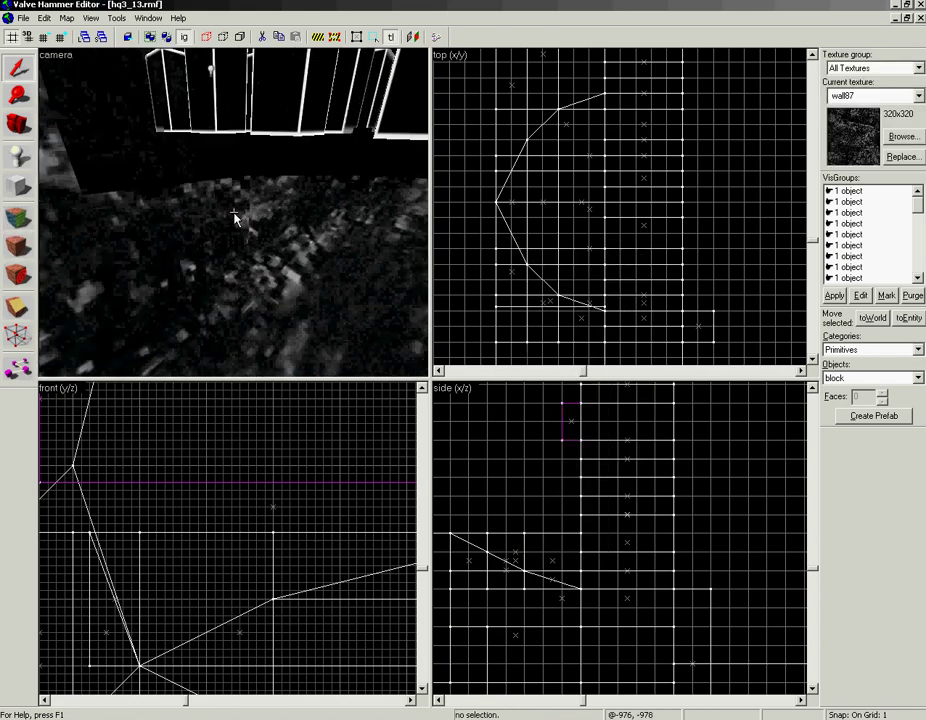
key(w)
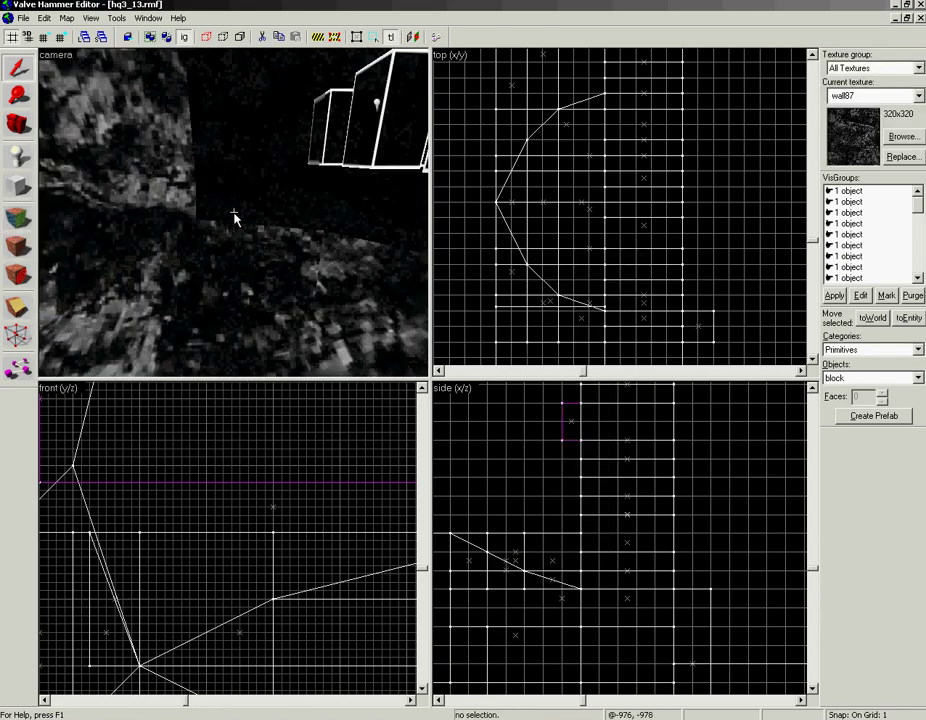
key(w)
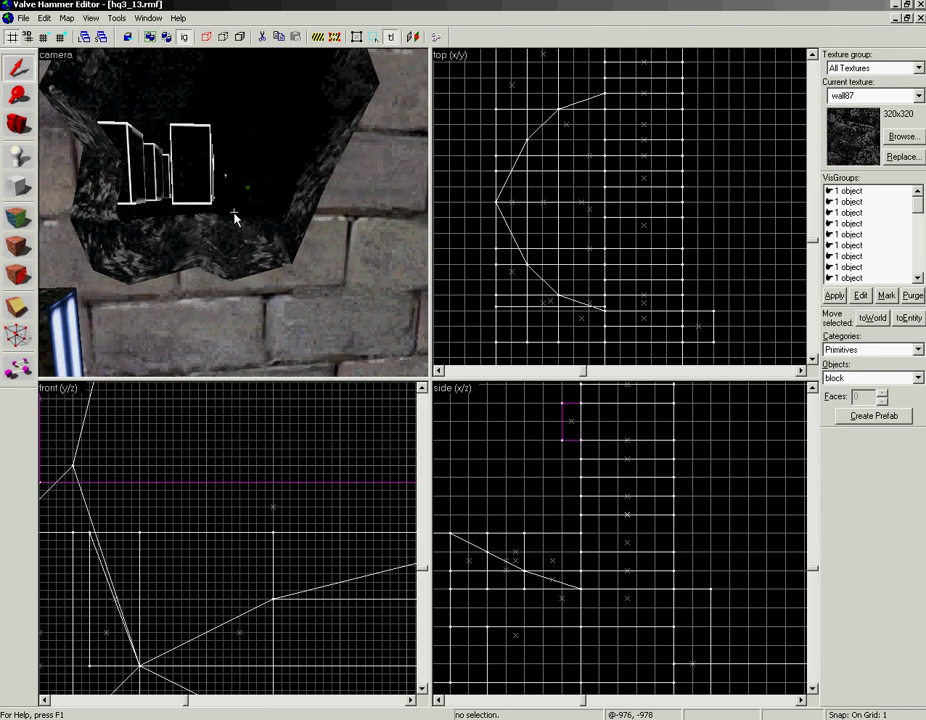
drag(235, 218, 235, 218)
click(67, 250)
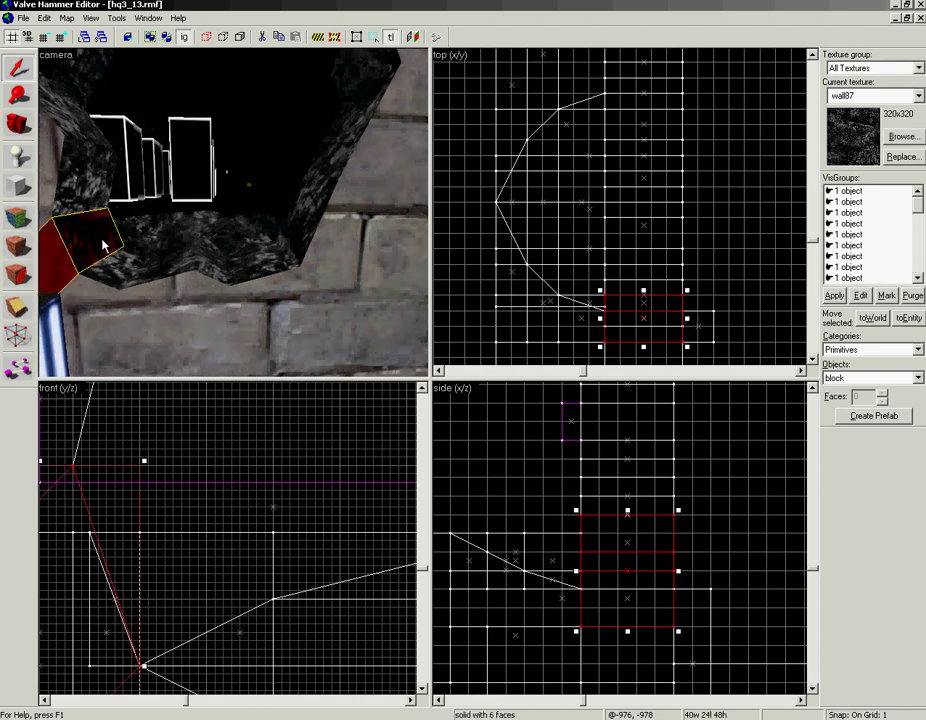
click(128, 231)
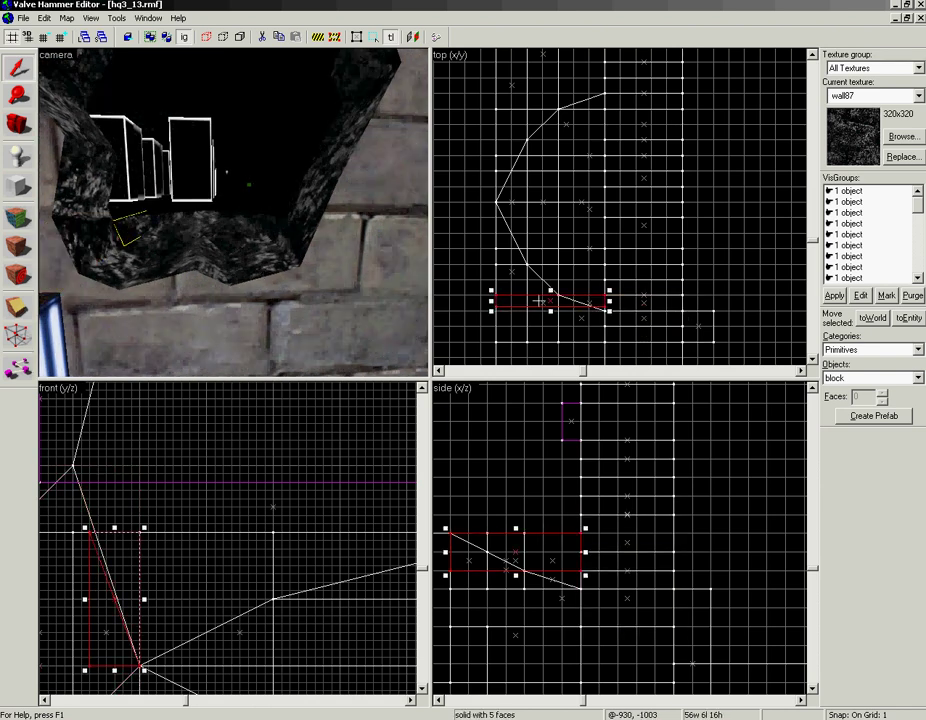
click(287, 240)
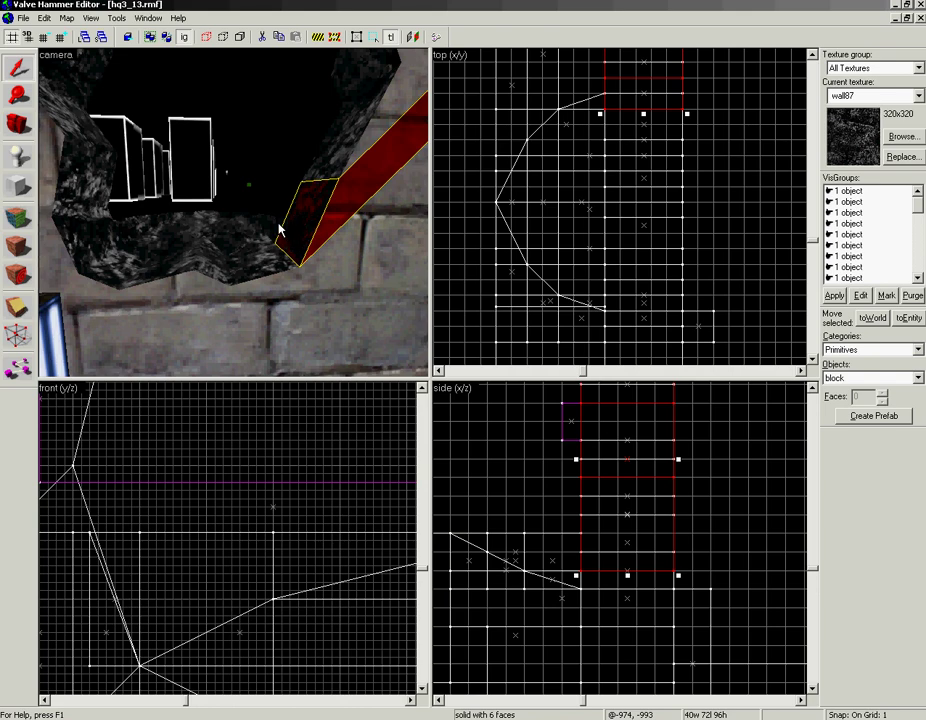
Copy the filler wedge to the opposite end of the sloped floor and flip the copy horizontally
drag(266, 601, 138, 599)
scroll(210, 600, down, 3)
drag(316, 604, 55, 568)
scroll(145, 559, down, 1)
drag(132, 573, 269, 561)
scroll(265, 561, down, 2)
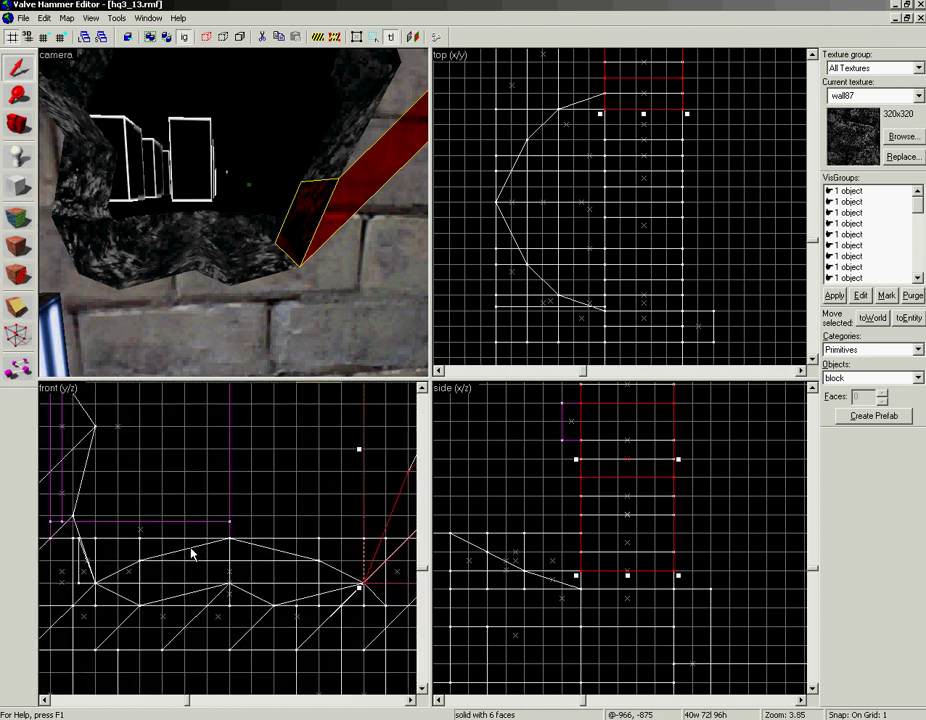
click(109, 224)
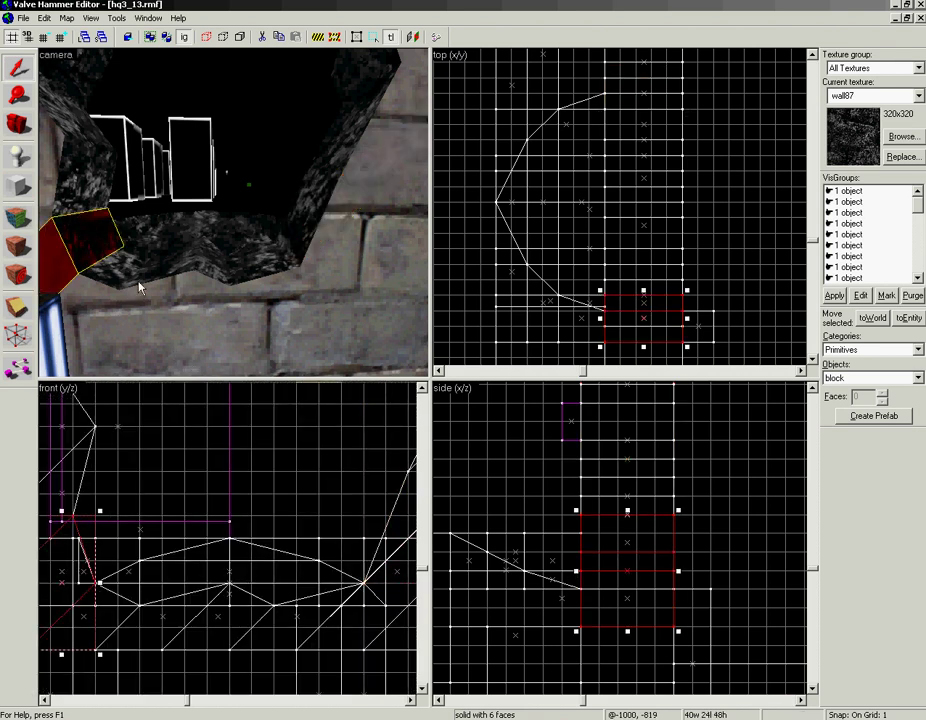
click(115, 230)
shift+drag(80, 577, 367, 579)
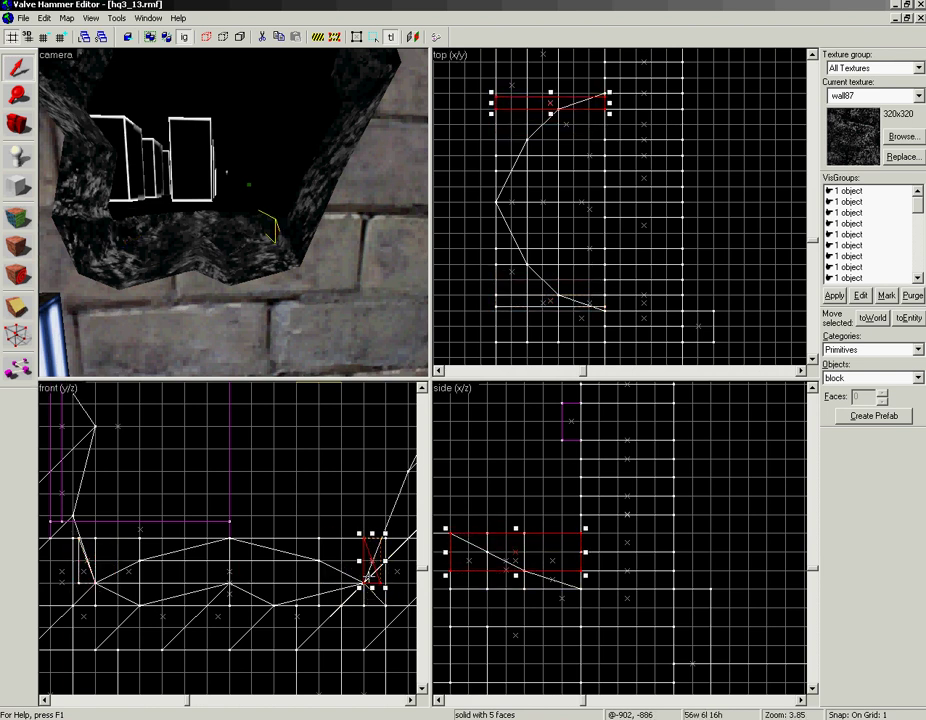
click(117, 18)
mouse_move(190, 207)
click(295, 207)
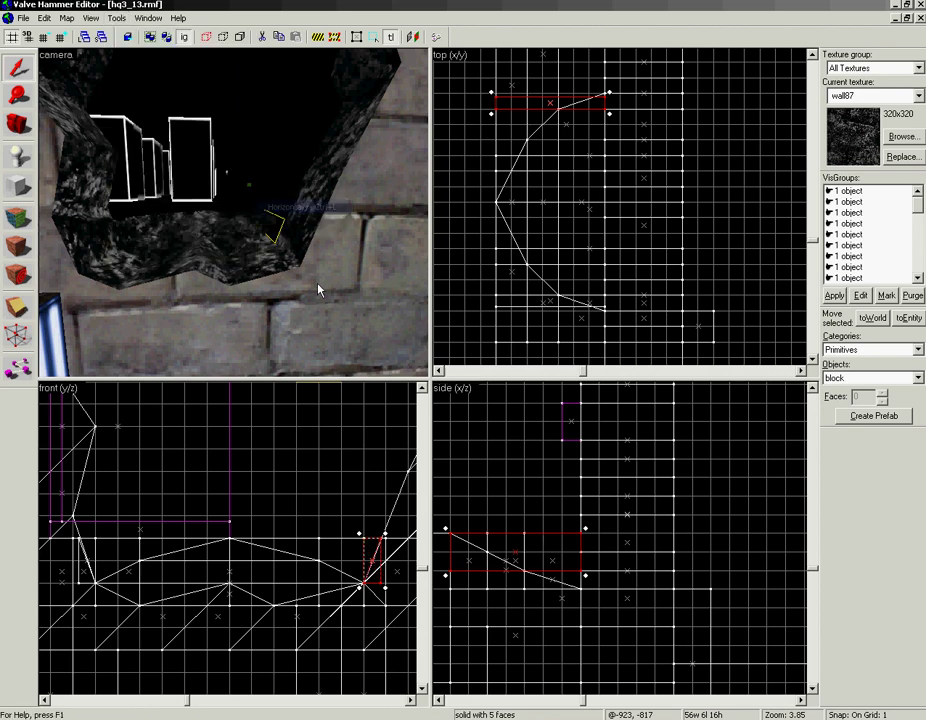
Move the mirrored wedge's upper and lower outer vertices 1 unit outward, making the wedge 7 units long
scroll(337, 496, up, 4)
scroll(354, 560, up, 2)
click(311, 496)
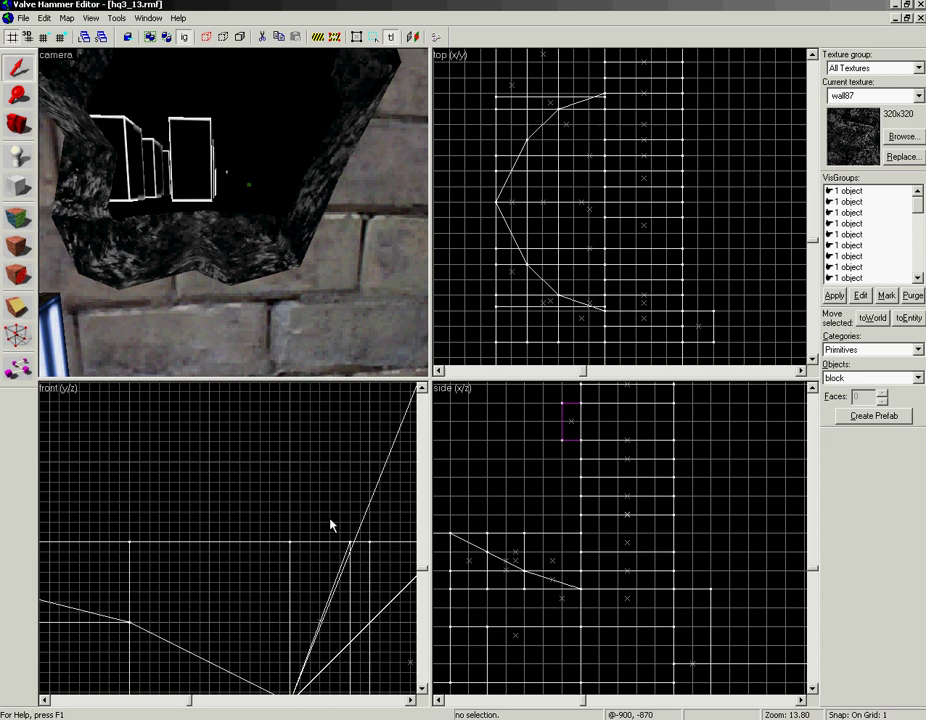
click(349, 604)
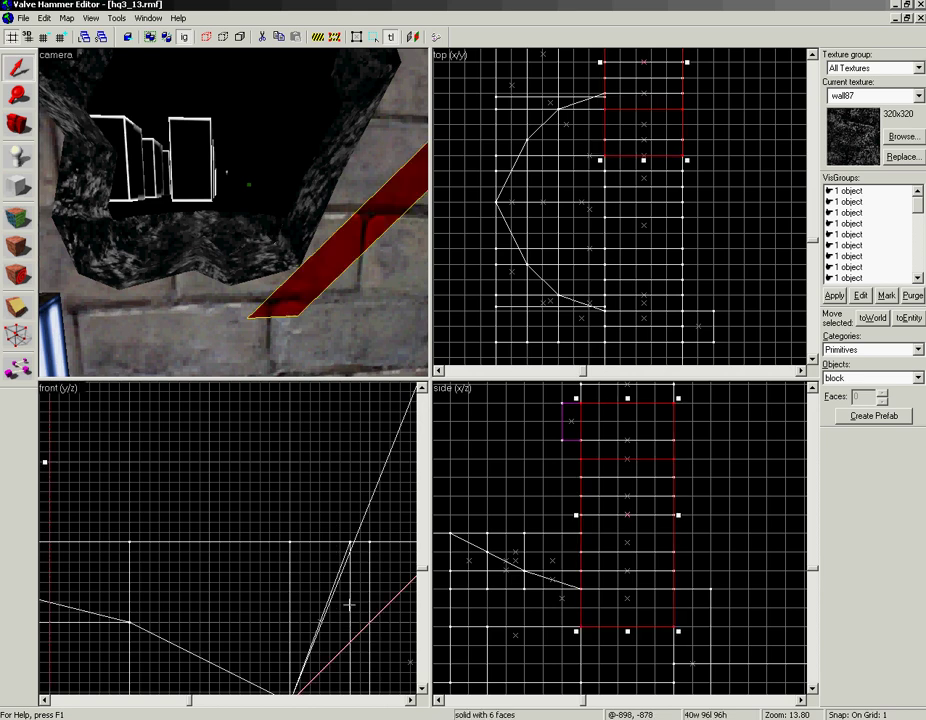
click(288, 243)
click(273, 234)
key(z)
key(w)
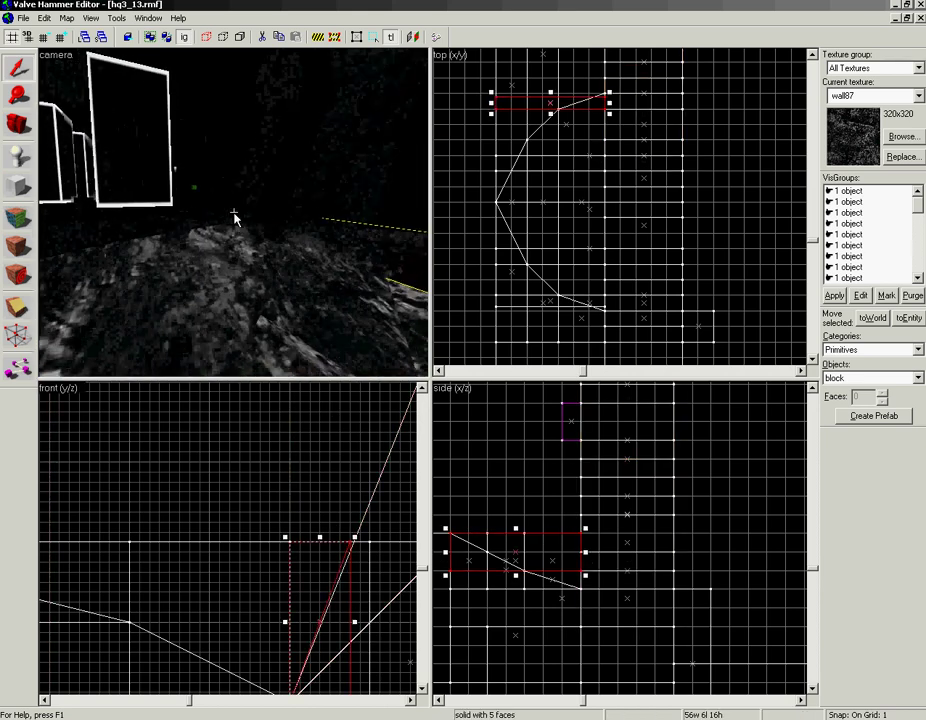
key(z)
drag(321, 553, 272, 488)
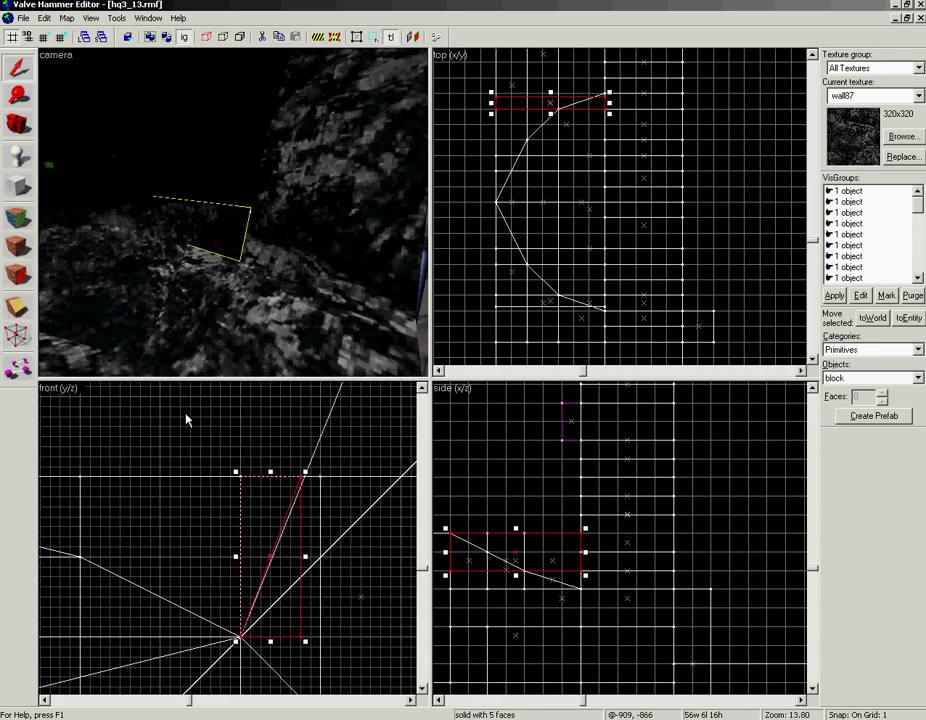
key(shift+v)
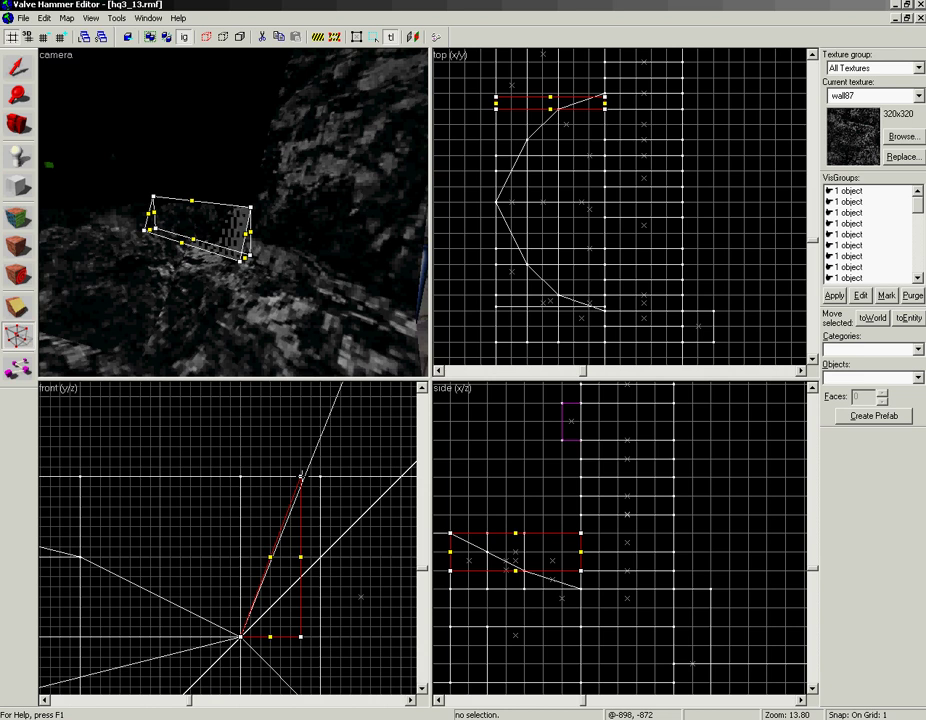
drag(301, 478, 310, 476)
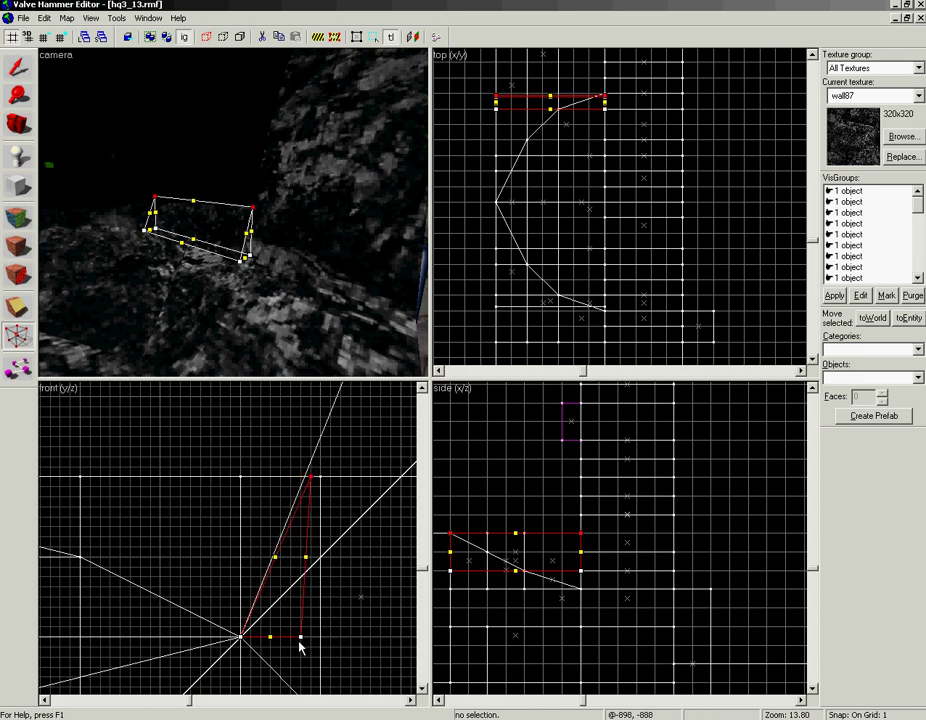
drag(301, 636, 310, 637)
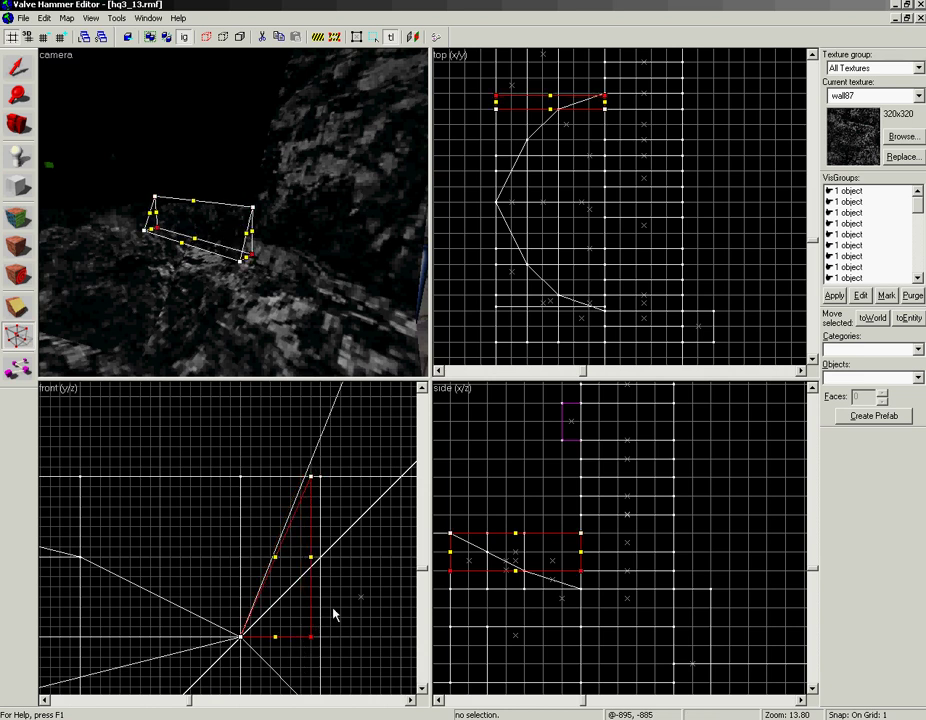
key(shift+s)
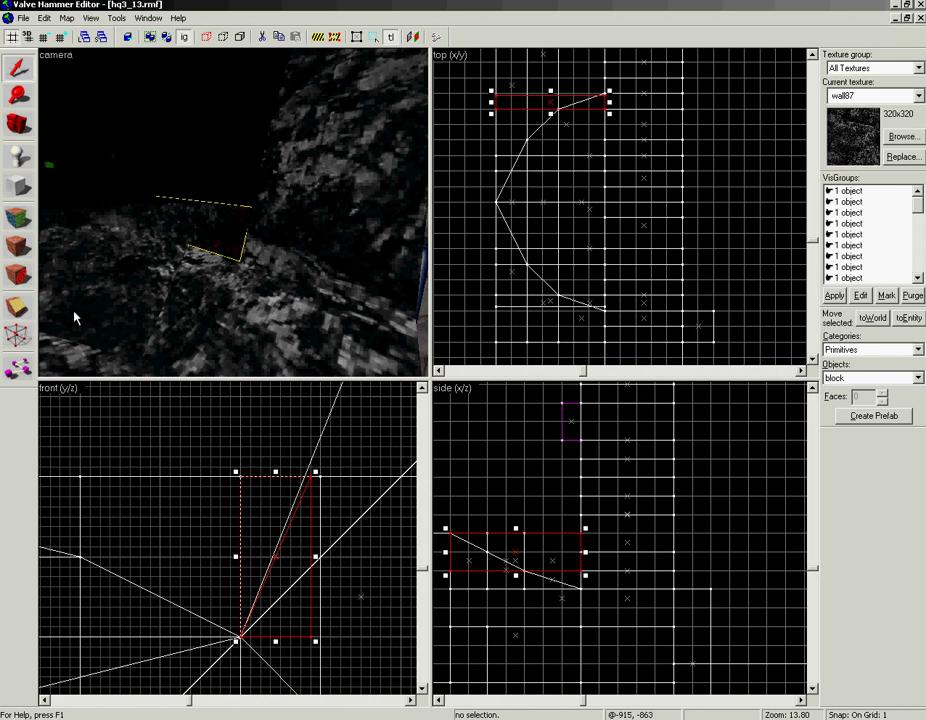
Check the floor face's texture properties beside the mirrored wedge and inspect their joint up close for gaps
key(shift+a)
click(222, 250)
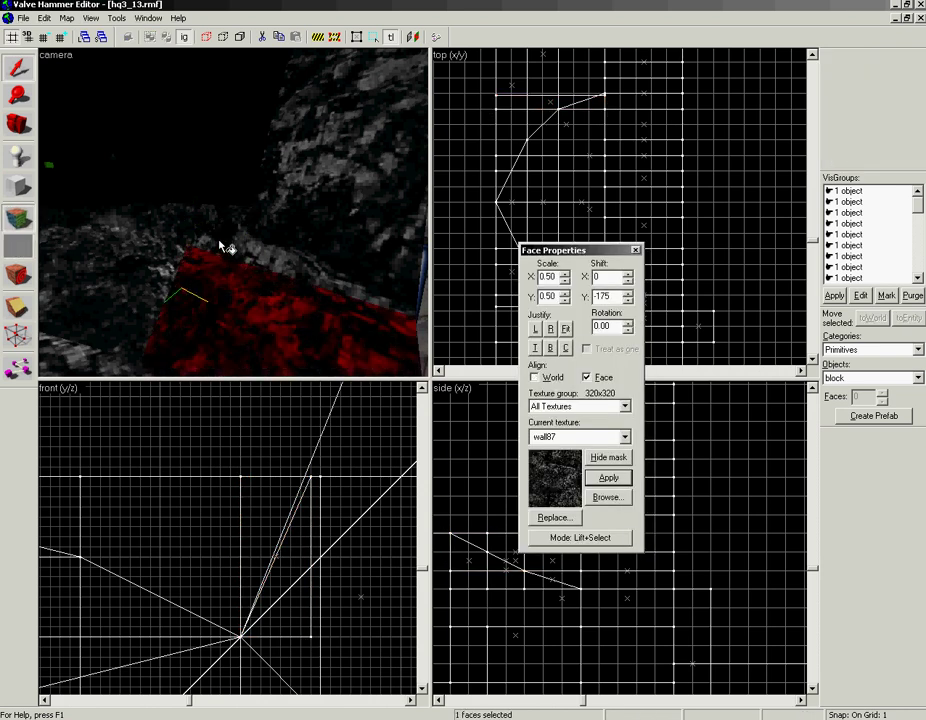
click(636, 250)
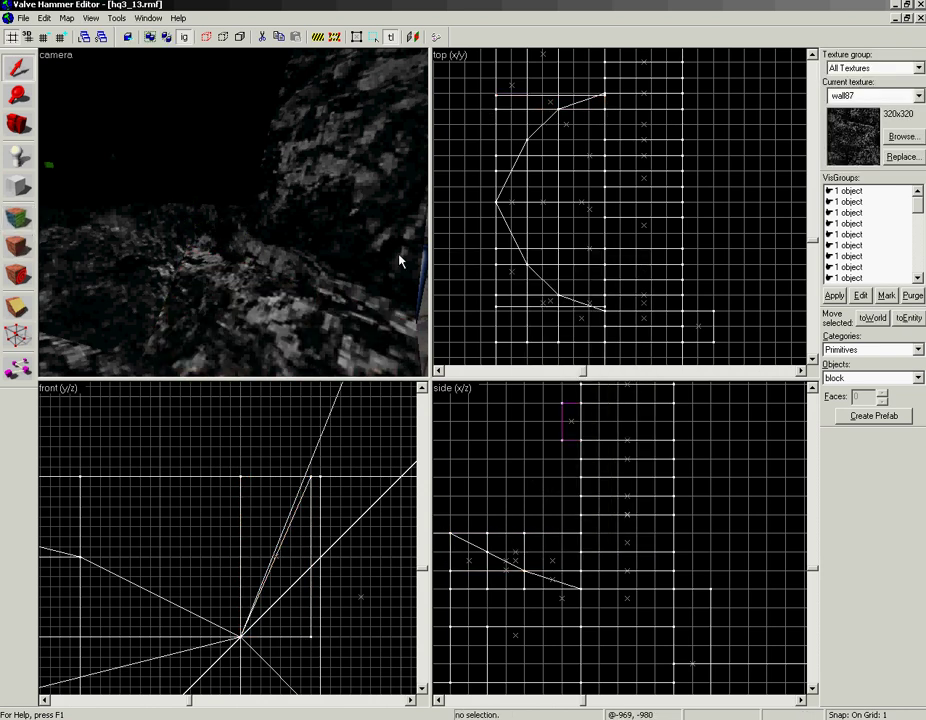
click(208, 231)
click(206, 237)
key(z)
key(w)
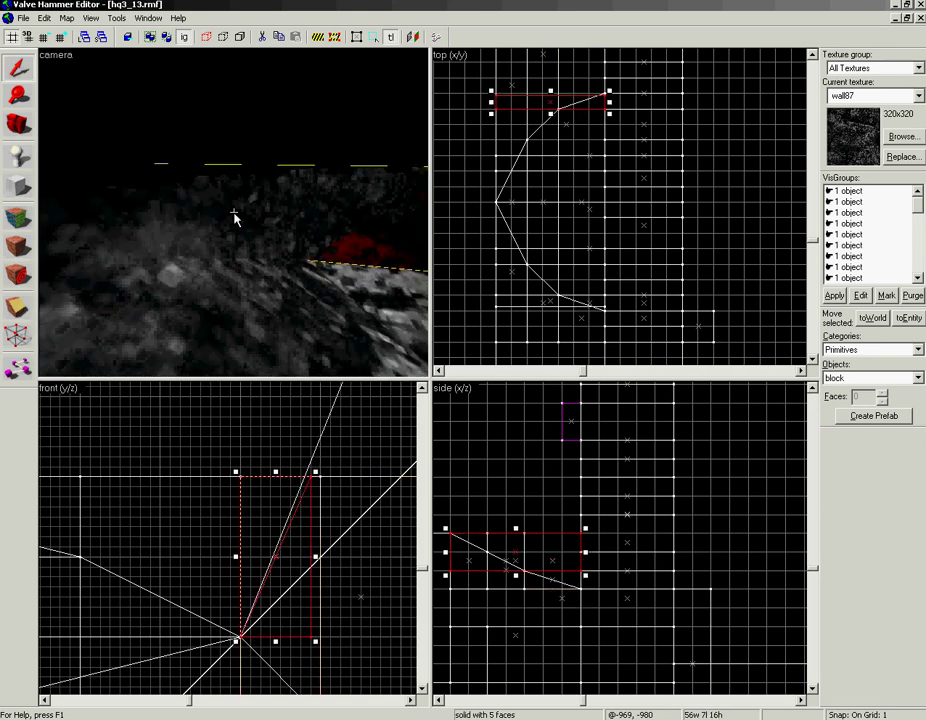
key(s)
key(z)
click(451, 199)
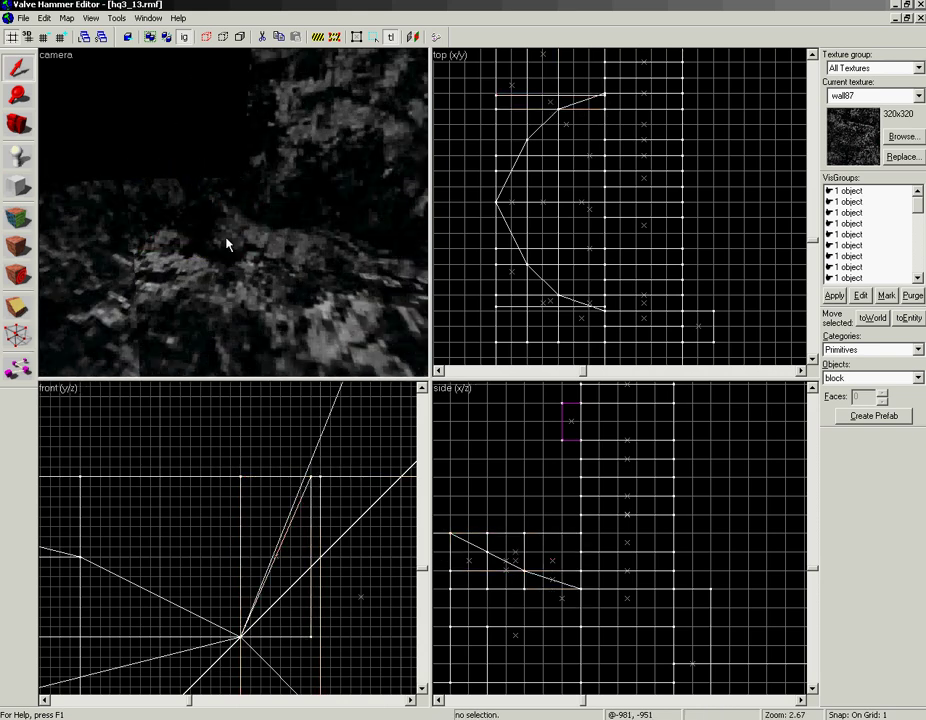
Examine the hole from several angles, looking through it into the stone room beyond
key(z)
key(w)
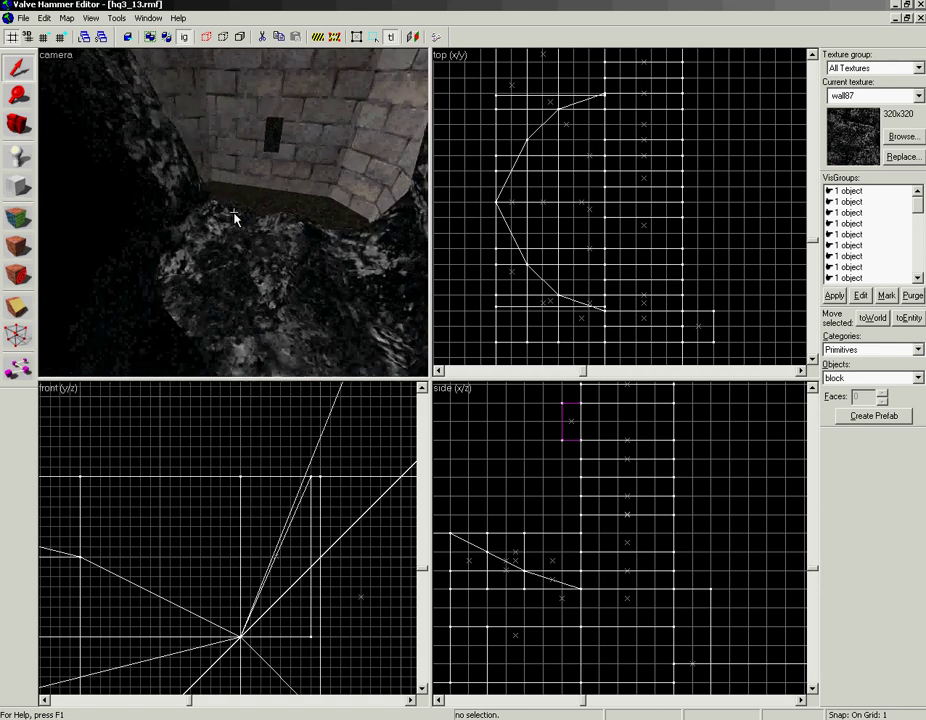
key(s)
key(w)
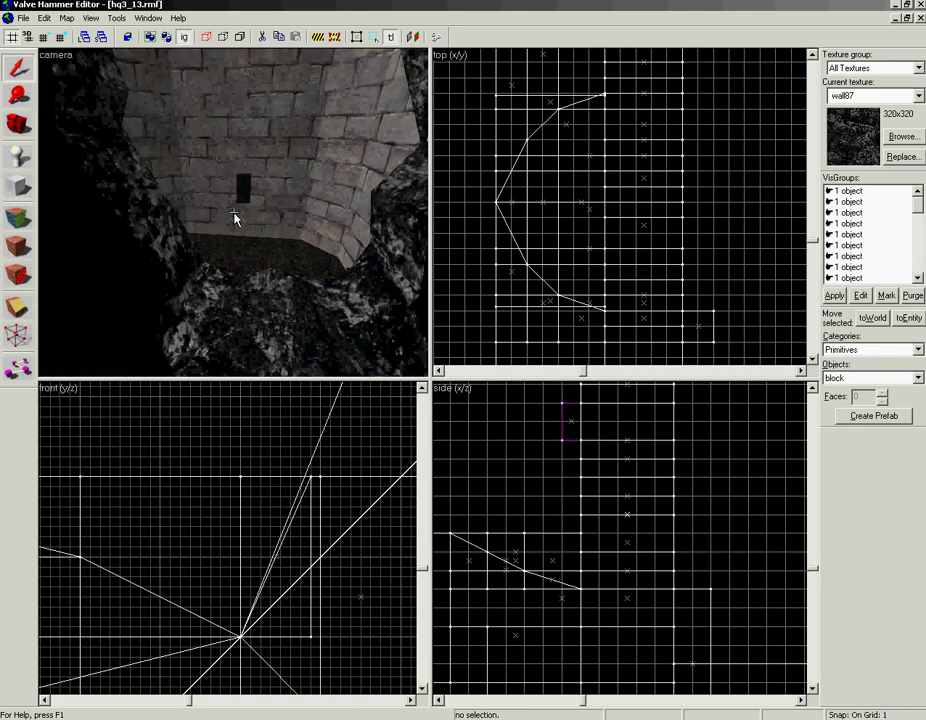
key(s)
key(w)
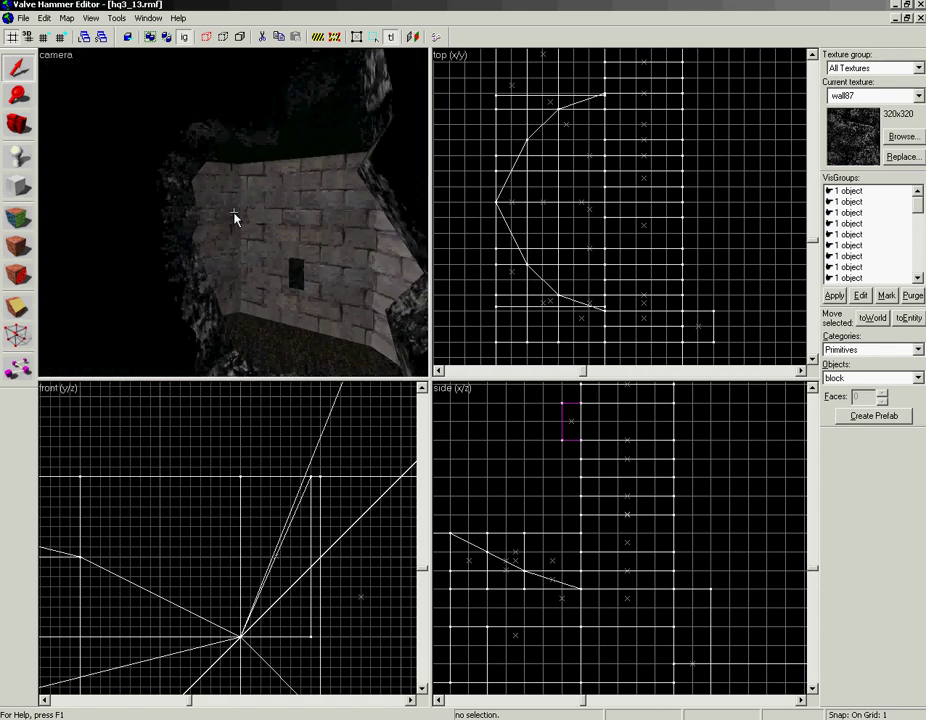
key(s)
key(z)
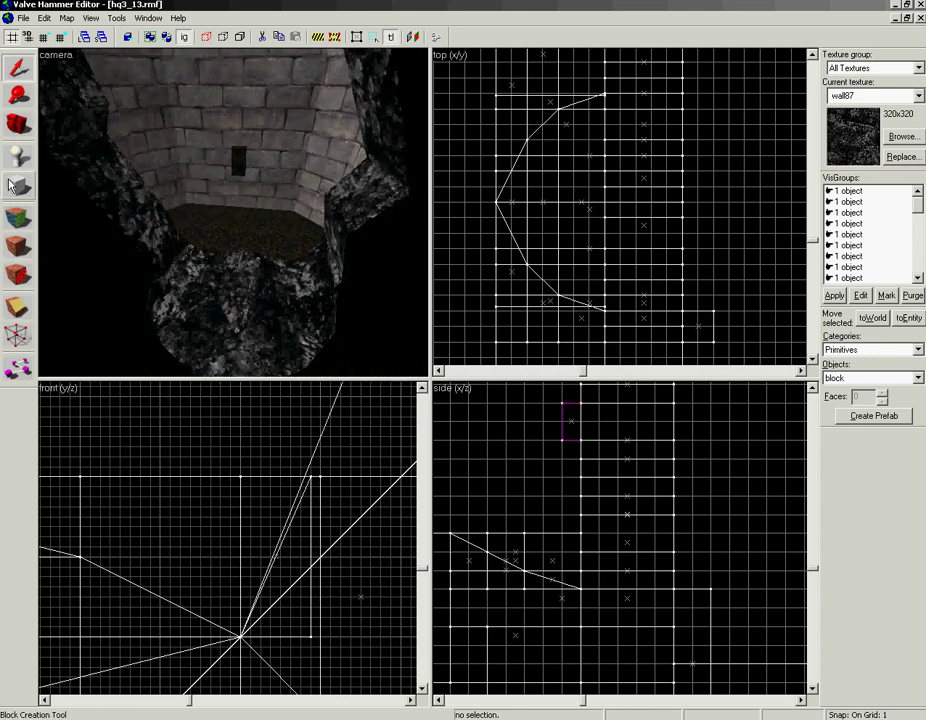
Check the map for problems and select the solid behind the first "Texture axis perpendicular to face" error
click(11, 186)
scroll(214, 586, down, 7)
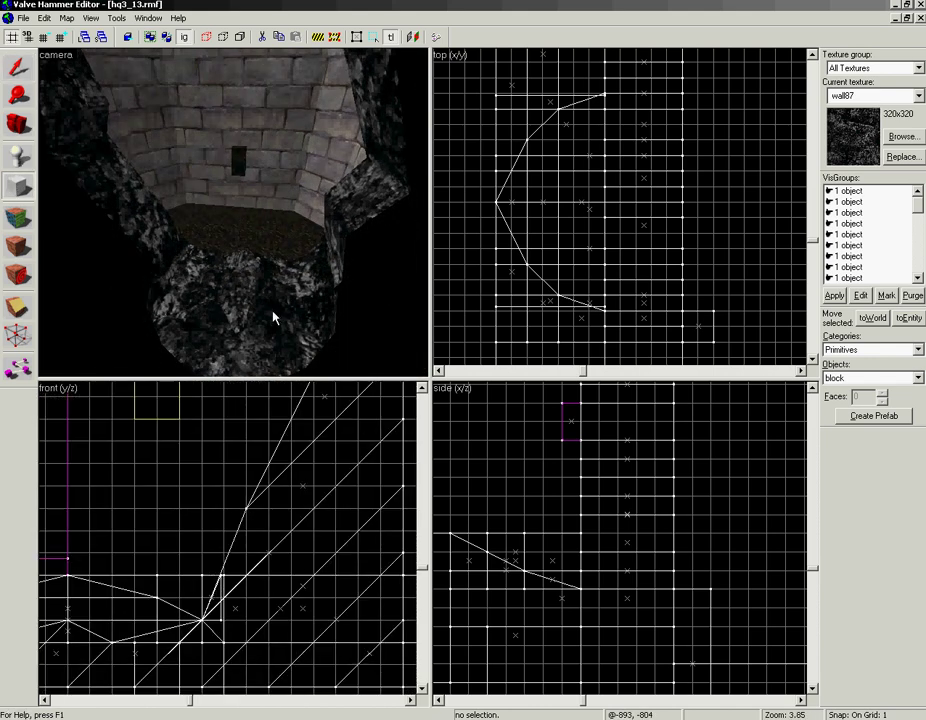
key(alt+p)
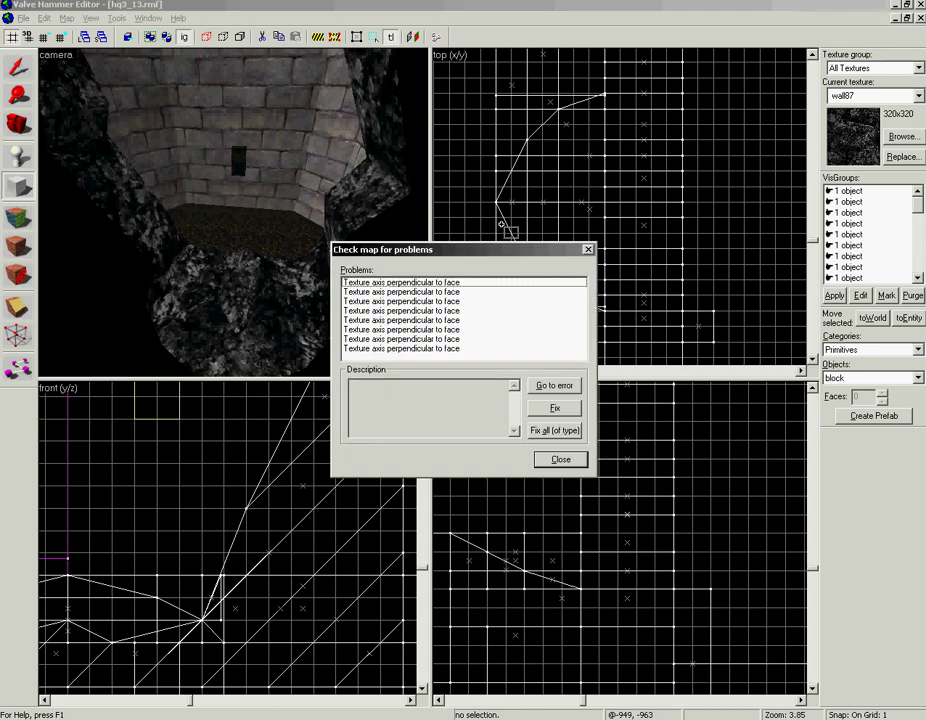
click(503, 283)
click(503, 291)
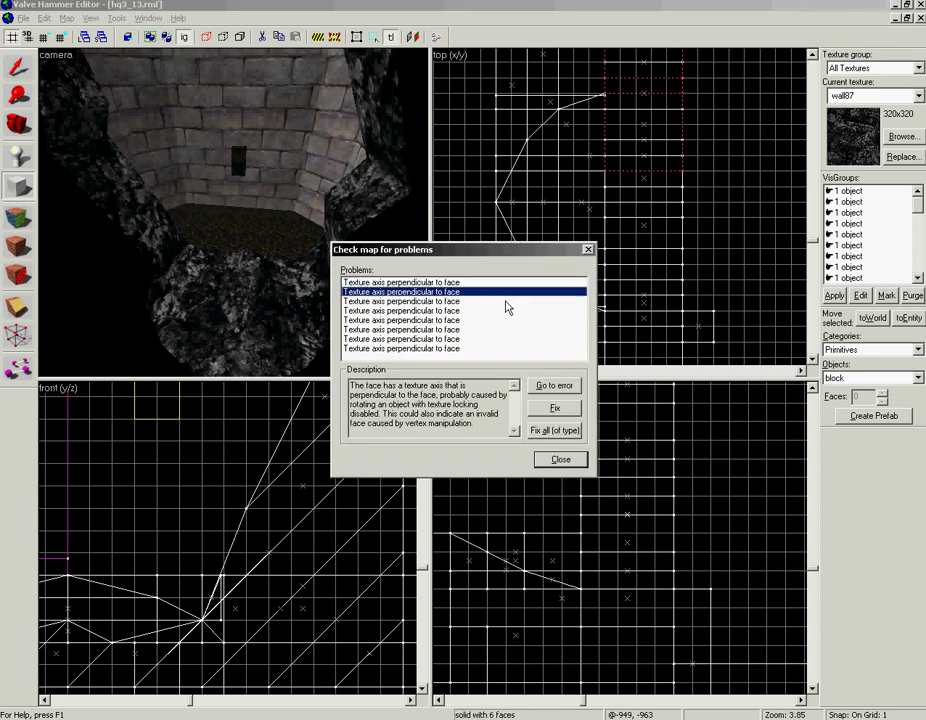
click(501, 283)
click(588, 250)
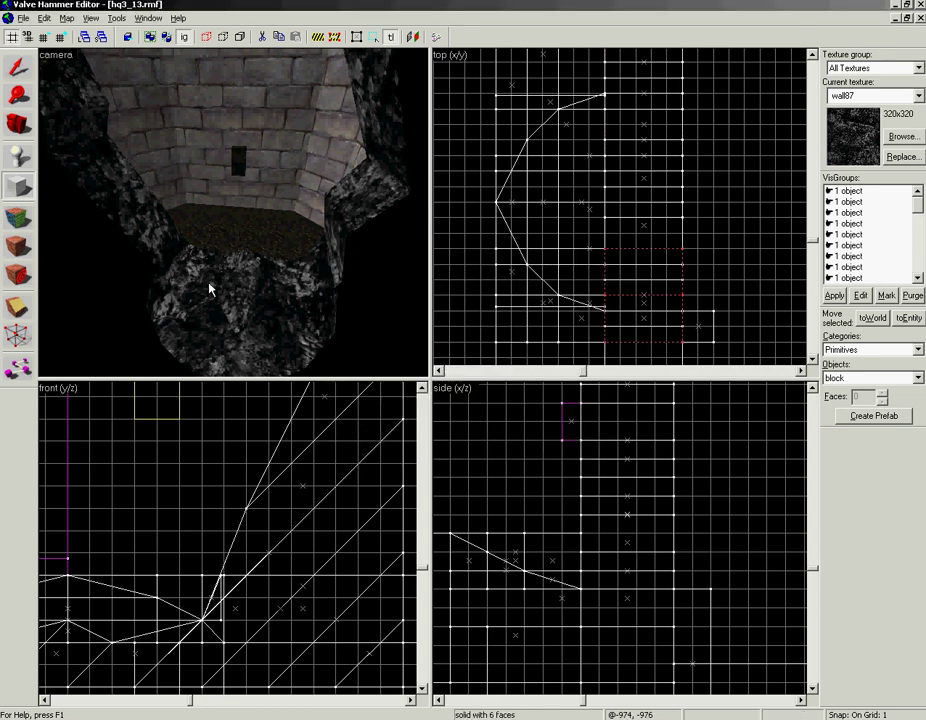
Align the textures on all six faces of the flagged wall block to the face
key(z)
key(z)
click(18, 70)
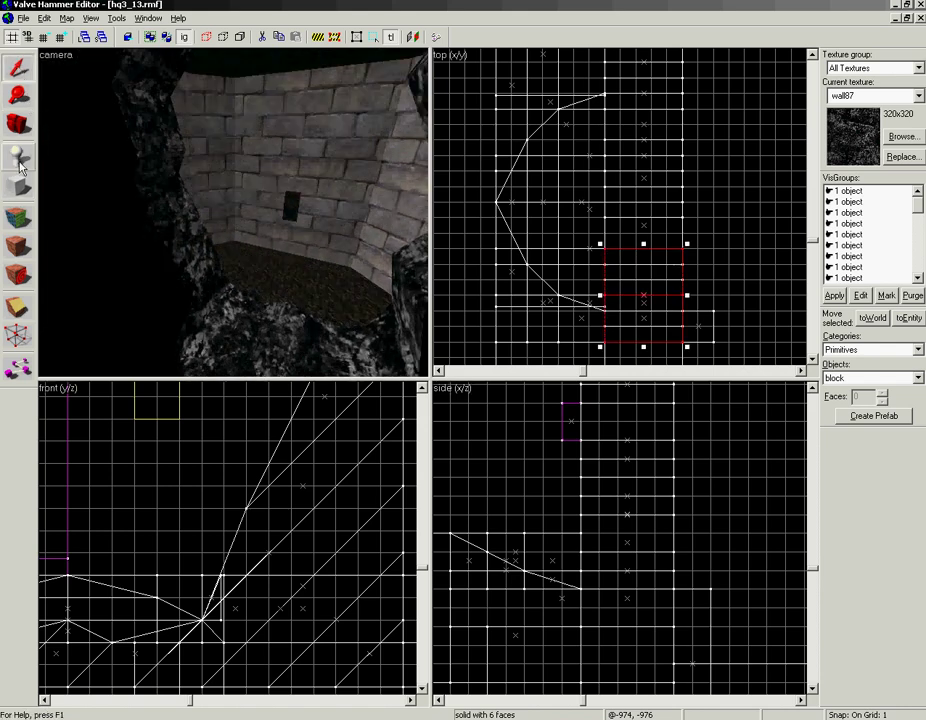
key(z)
key(z)
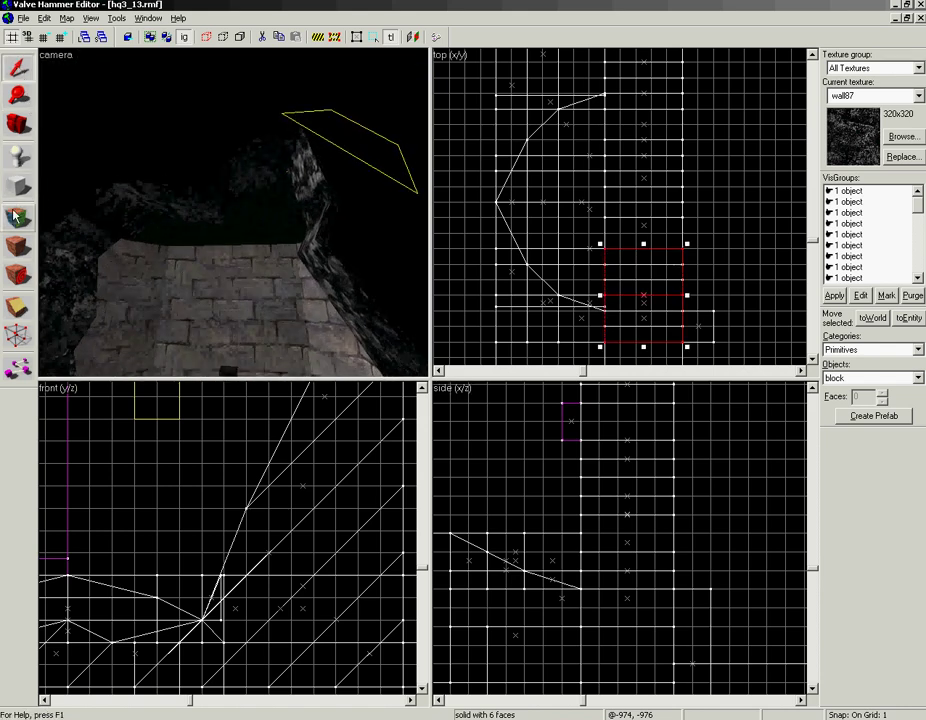
click(17, 217)
key(z)
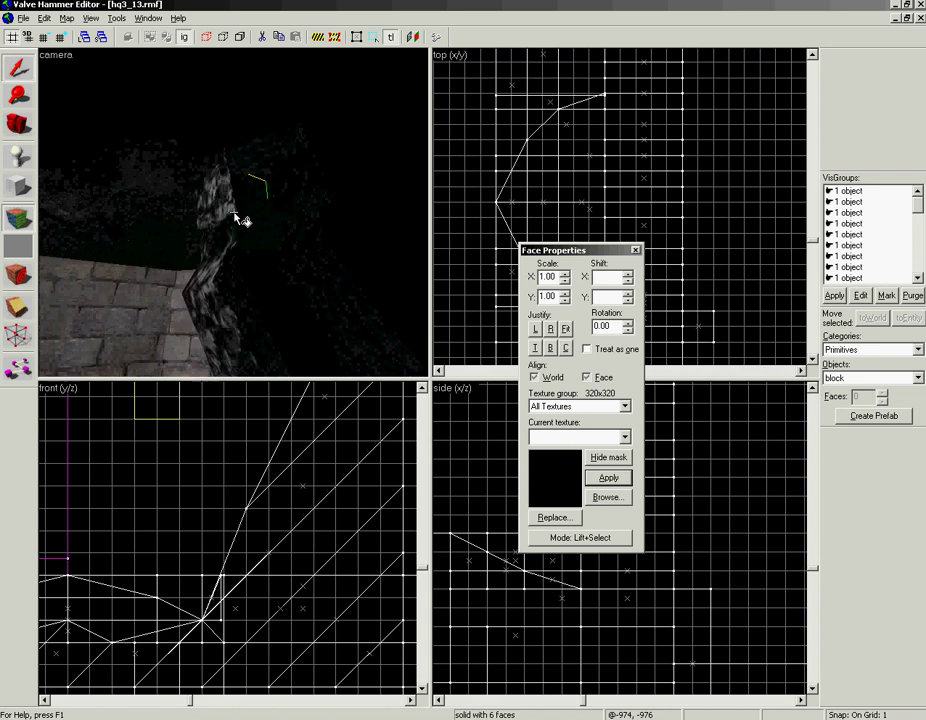
key(z)
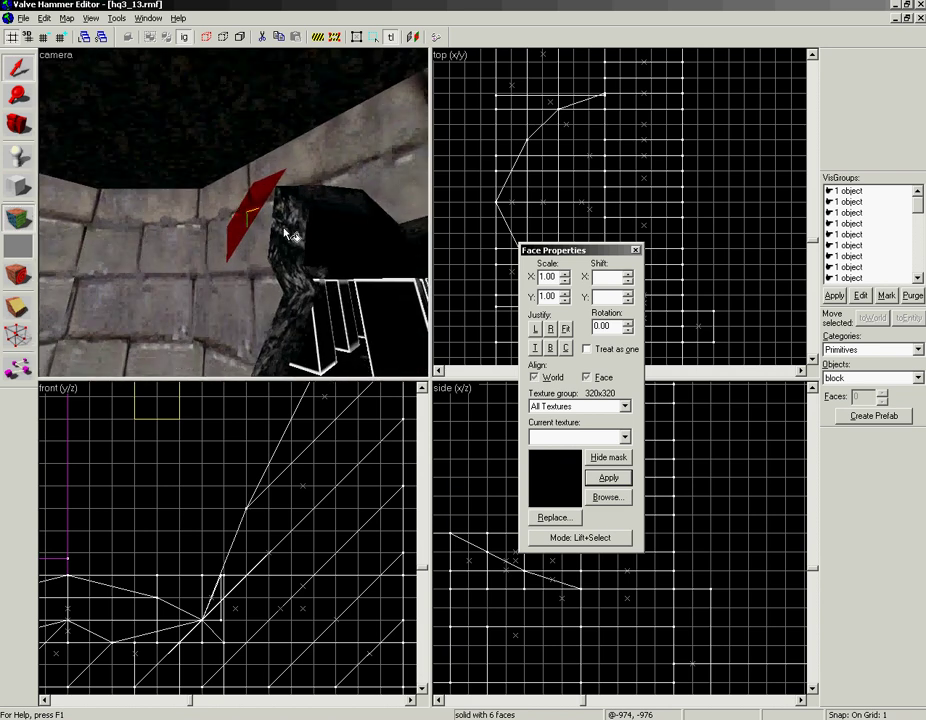
click(602, 380)
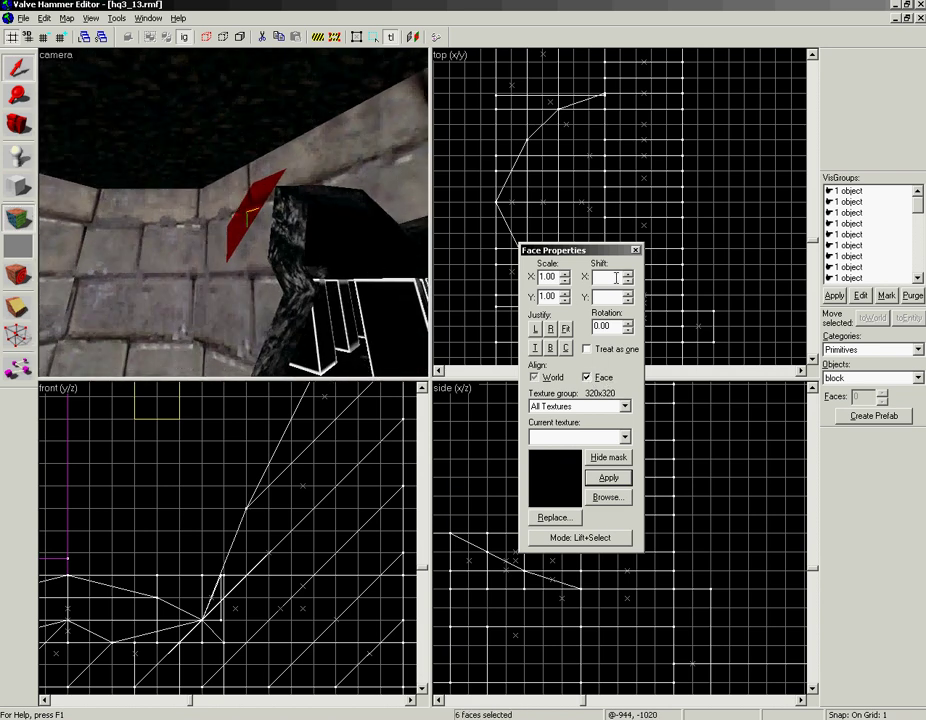
click(636, 252)
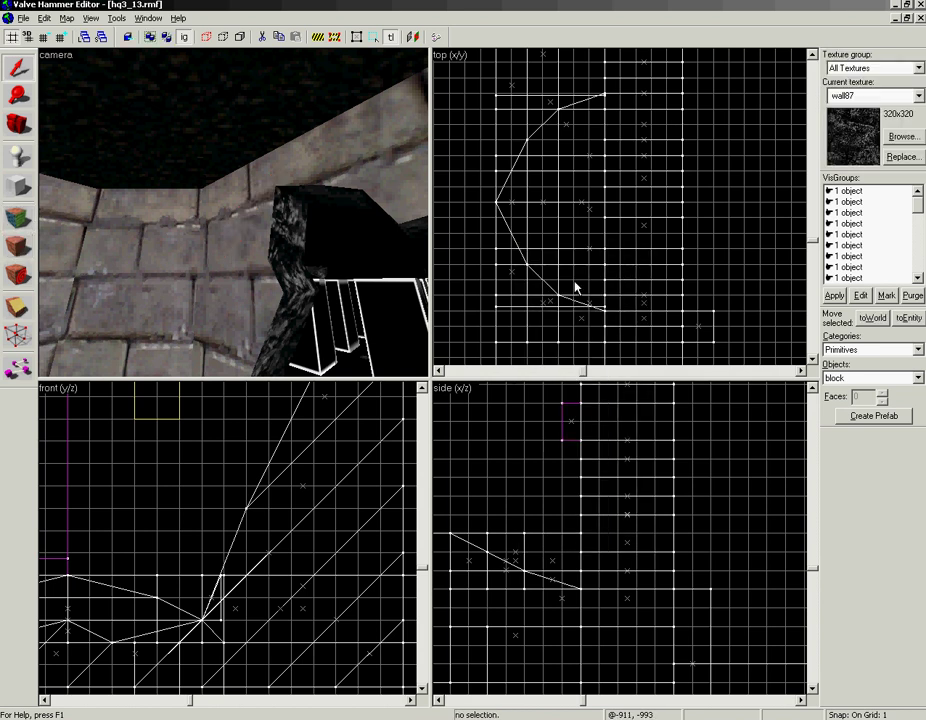
Recheck the map and face-align the textures on all six faces of the first flagged 56-unit-long, 48-unit-high block
key(alt+p)
click(481, 283)
click(588, 250)
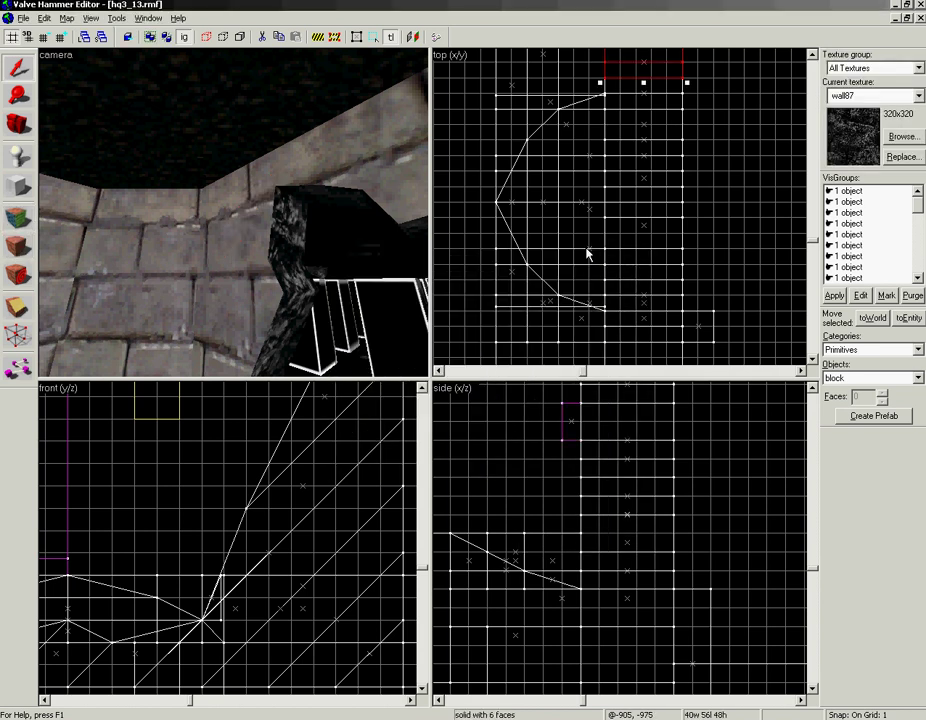
click(8, 219)
key(z)
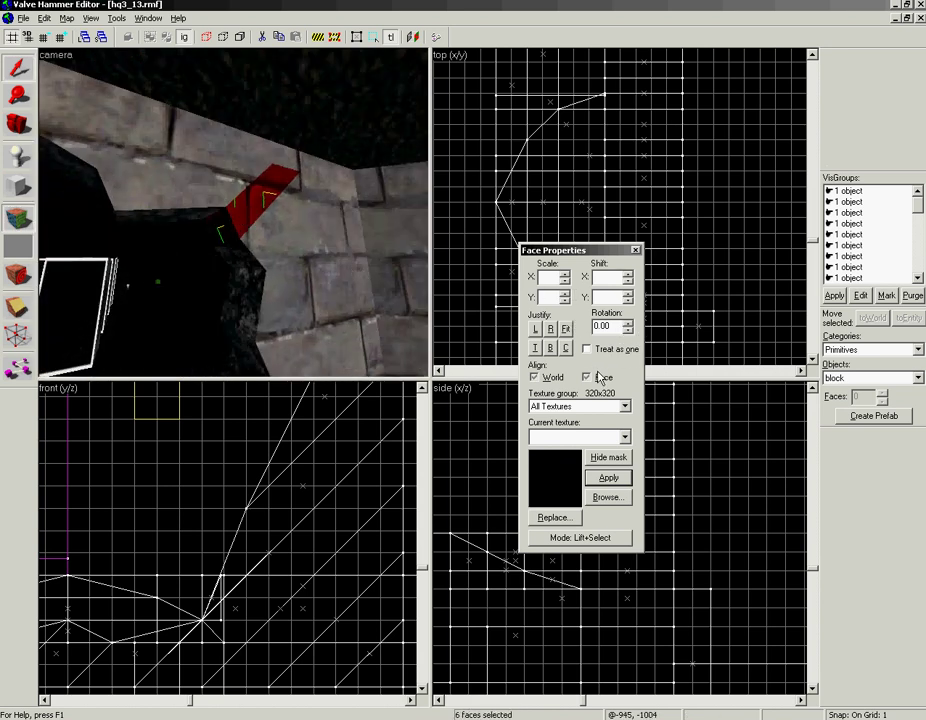
click(226, 249)
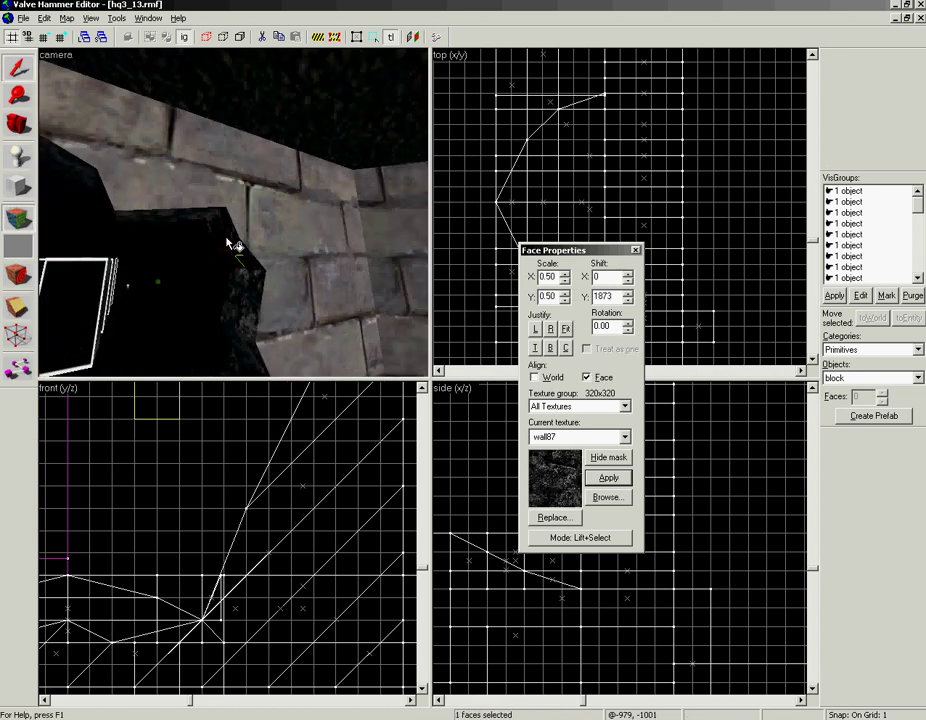
click(637, 251)
Recheck the map and face-align the first flagged 80-unit-long block's textures, leaving out its wall front and the face lining the hole
key(alt+p)
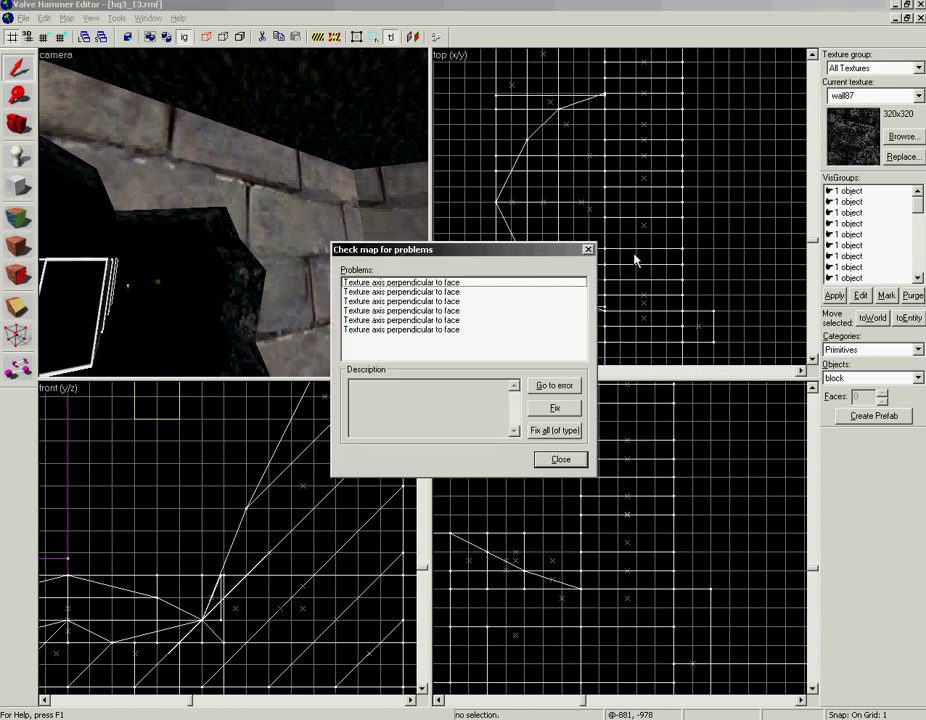
click(511, 292)
click(510, 284)
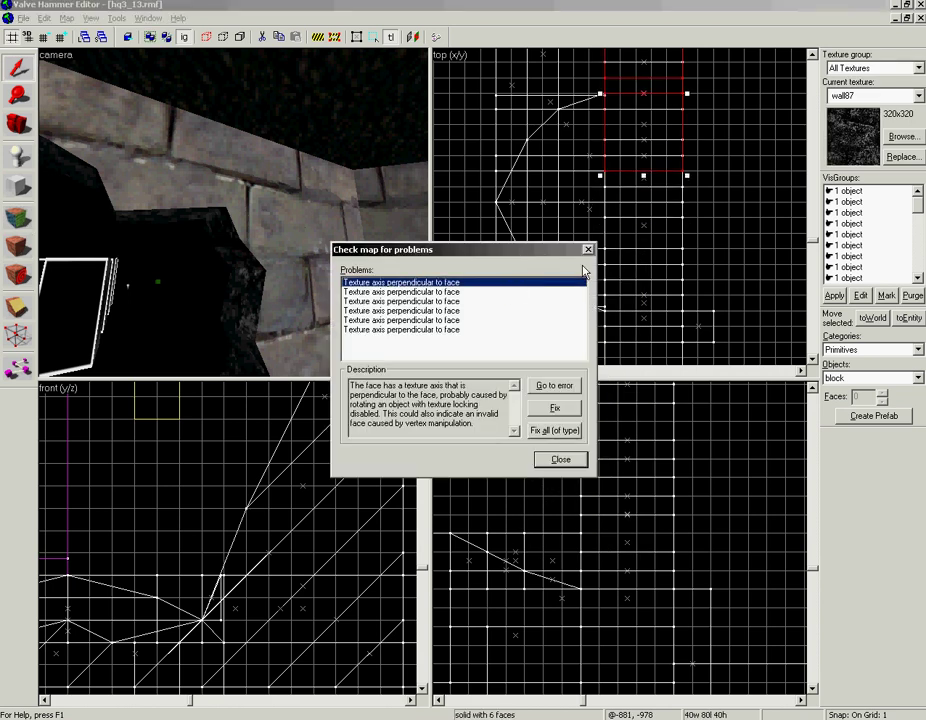
click(587, 251)
key(shift+a)
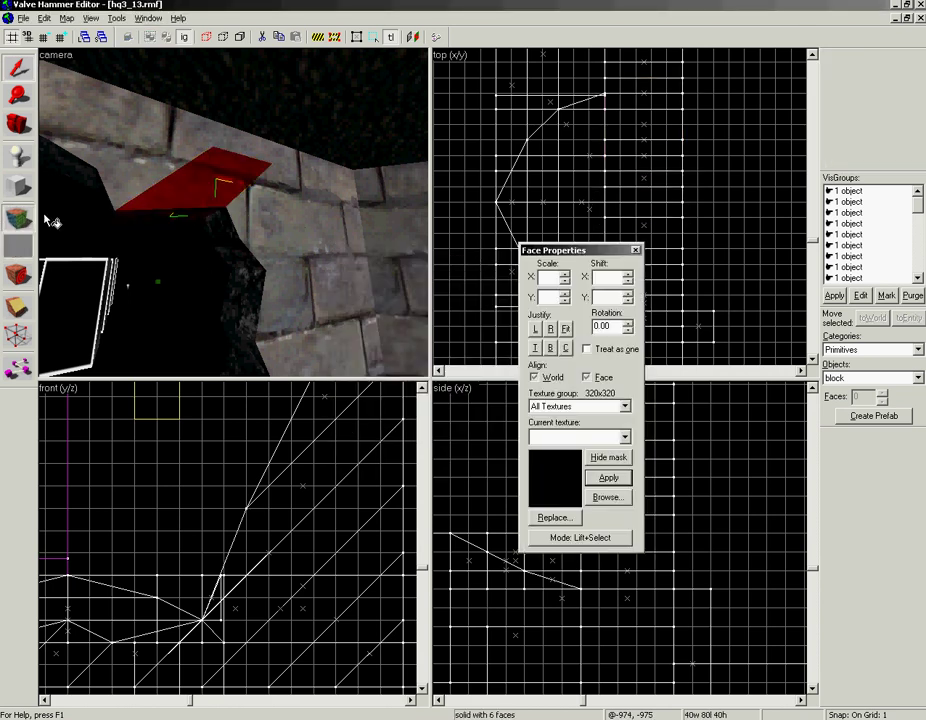
ctrl+click(207, 191)
ctrl+click(204, 217)
key(d)
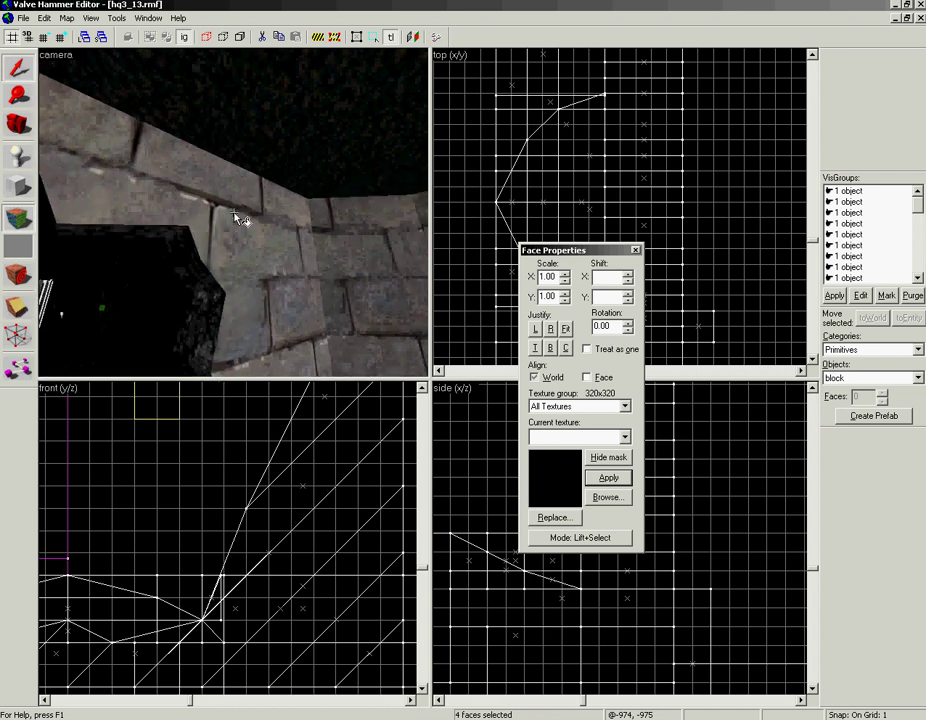
key(a)
click(589, 378)
click(170, 151)
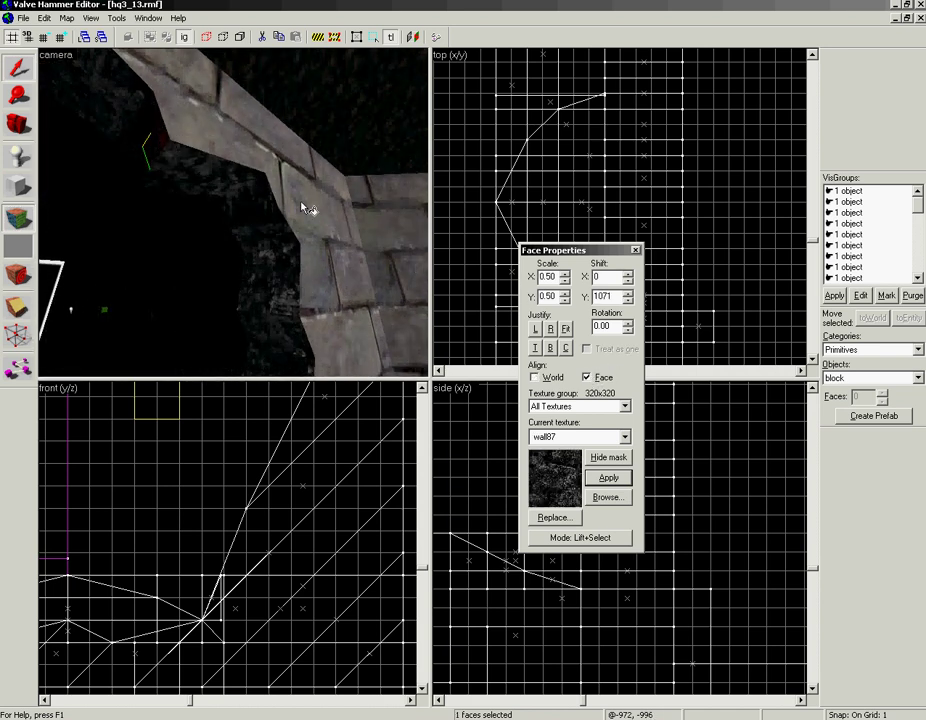
click(636, 250)
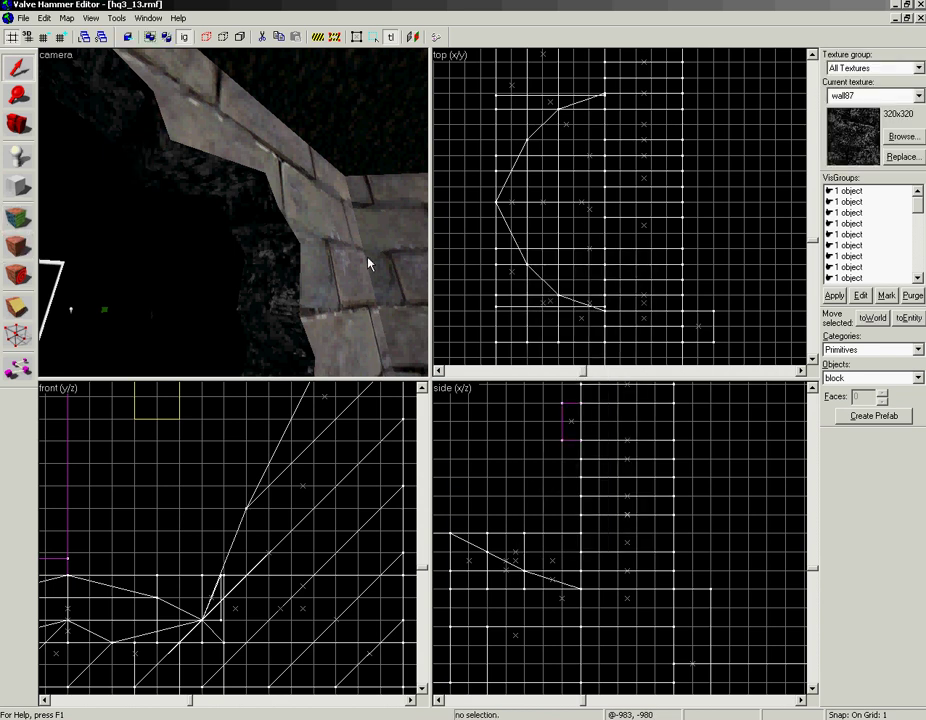
Recheck the map and face-align the first flagged 48-unit-long block's textures, excluding its wall front and hole-lining face
key(alt+p)
click(424, 285)
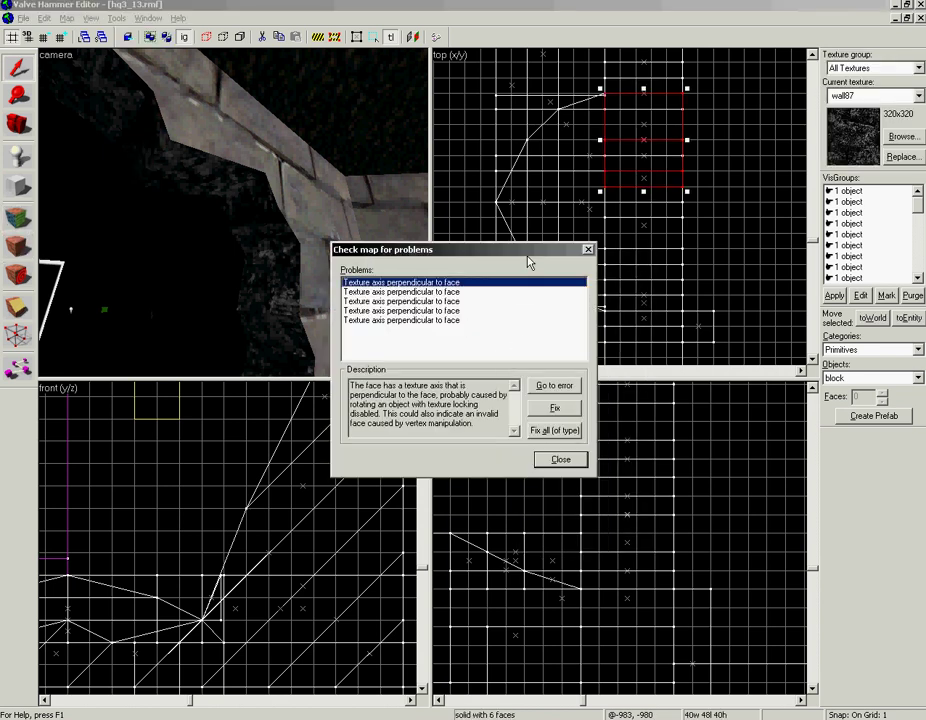
click(588, 250)
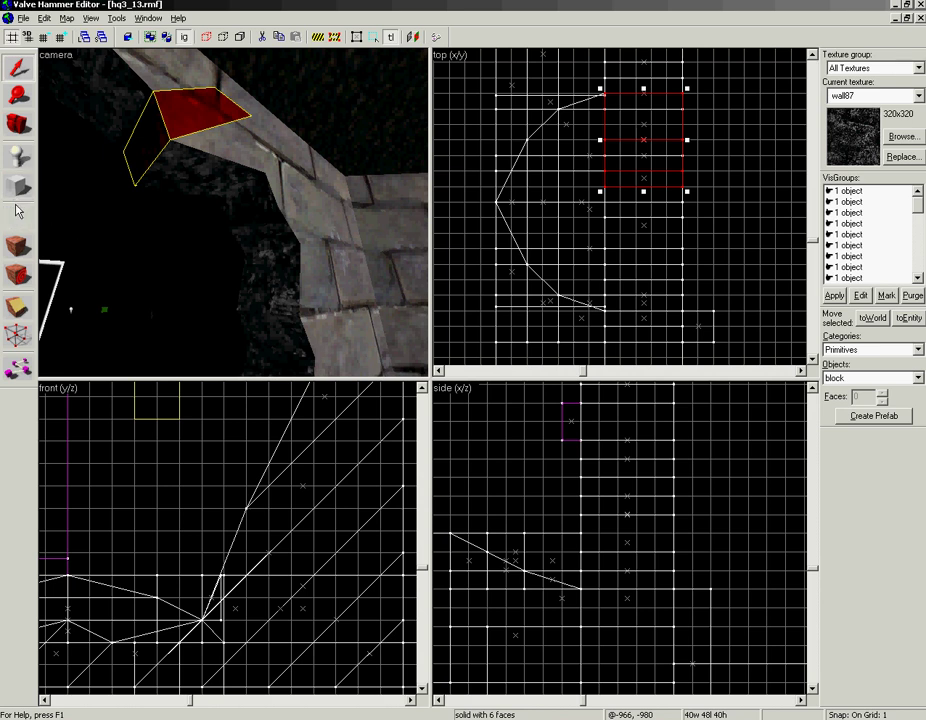
click(18, 214)
ctrl+click(163, 130)
ctrl+click(182, 120)
click(592, 380)
click(637, 251)
Recheck the map and face-align the first flagged 24-unit-high block's textures, excluding its wall front and hole-lining face
key(alt+p)
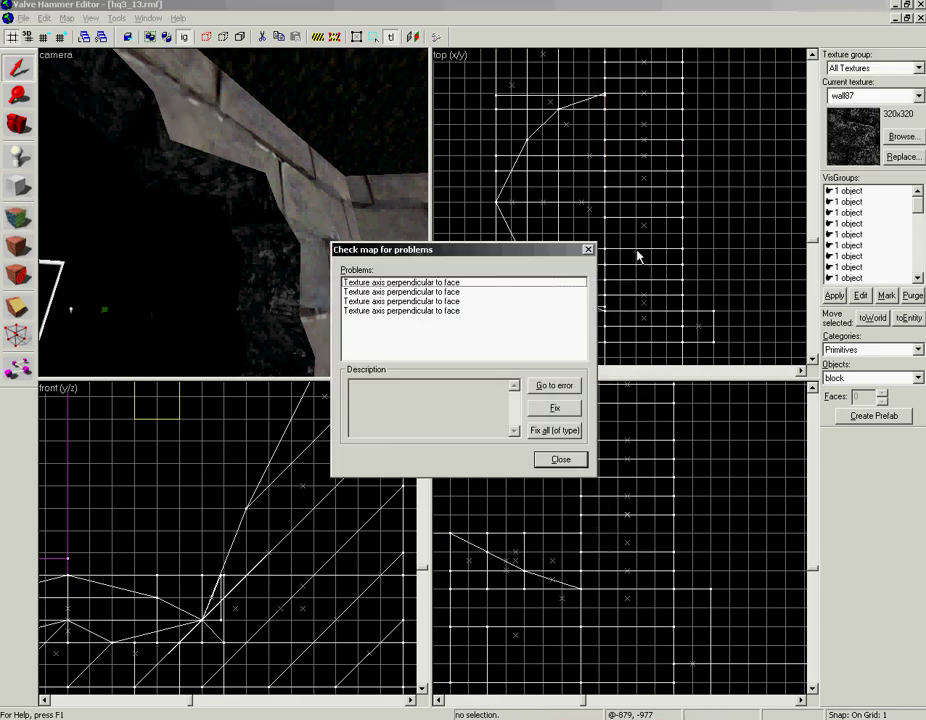
click(567, 283)
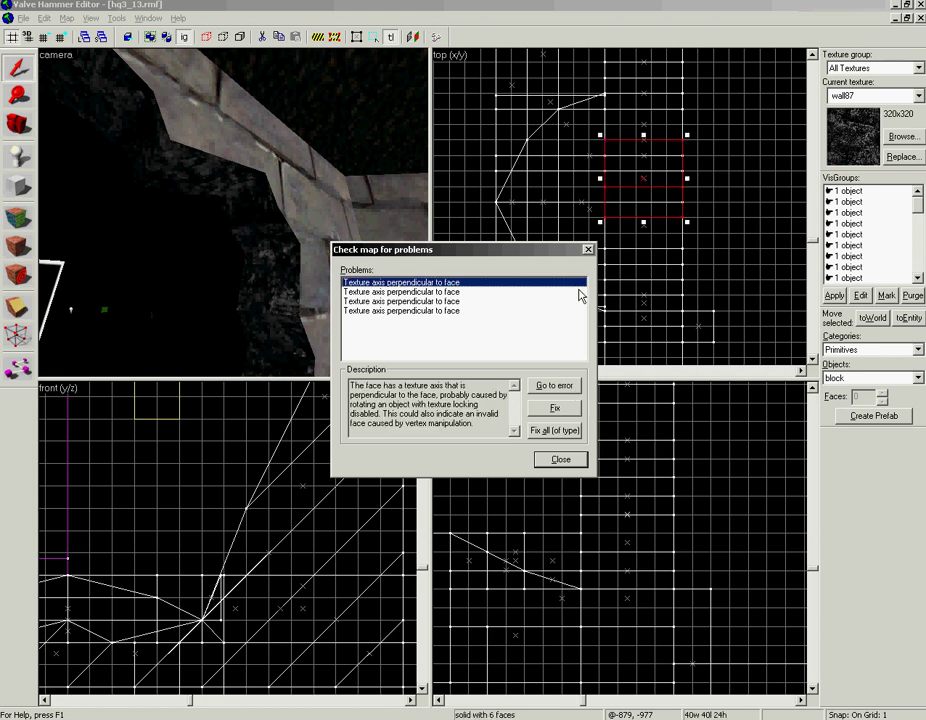
click(590, 249)
key(z)
key(z)
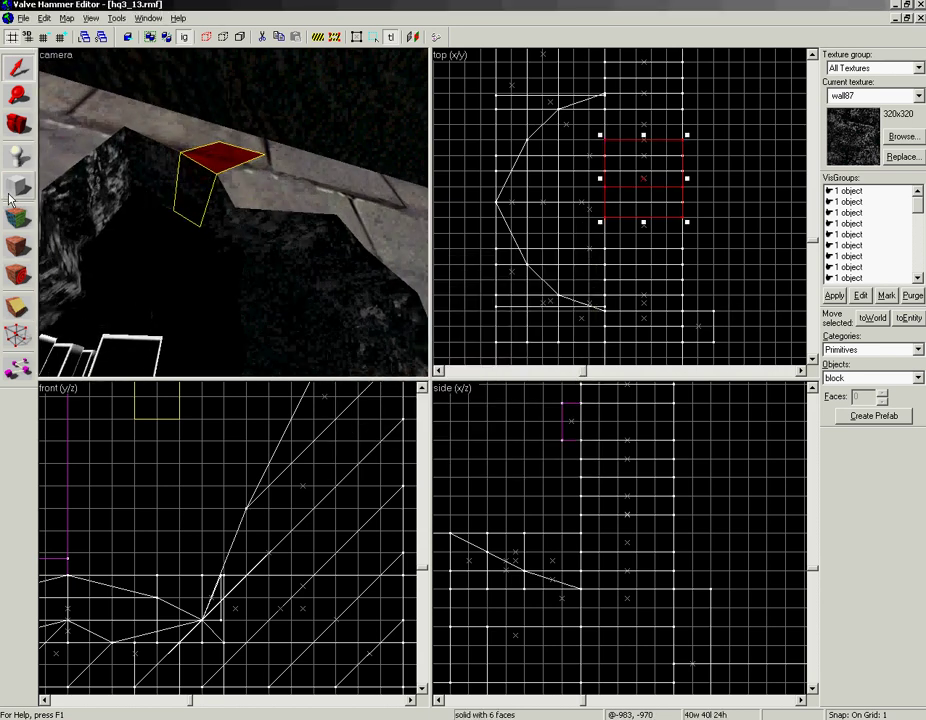
click(18, 216)
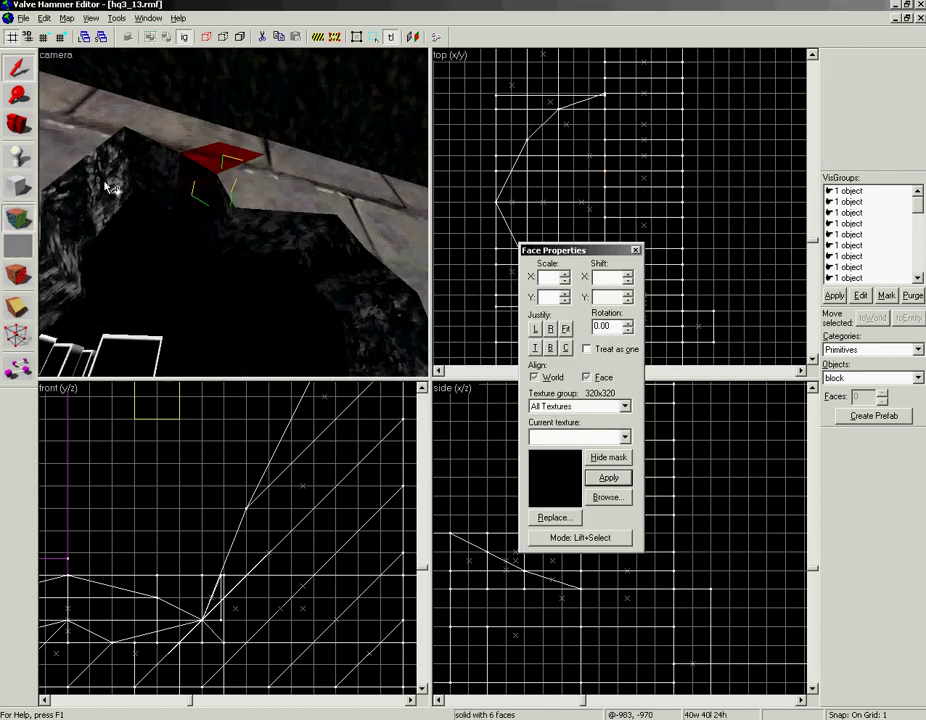
ctrl+click(197, 185)
ctrl+click(220, 153)
click(603, 376)
click(636, 250)
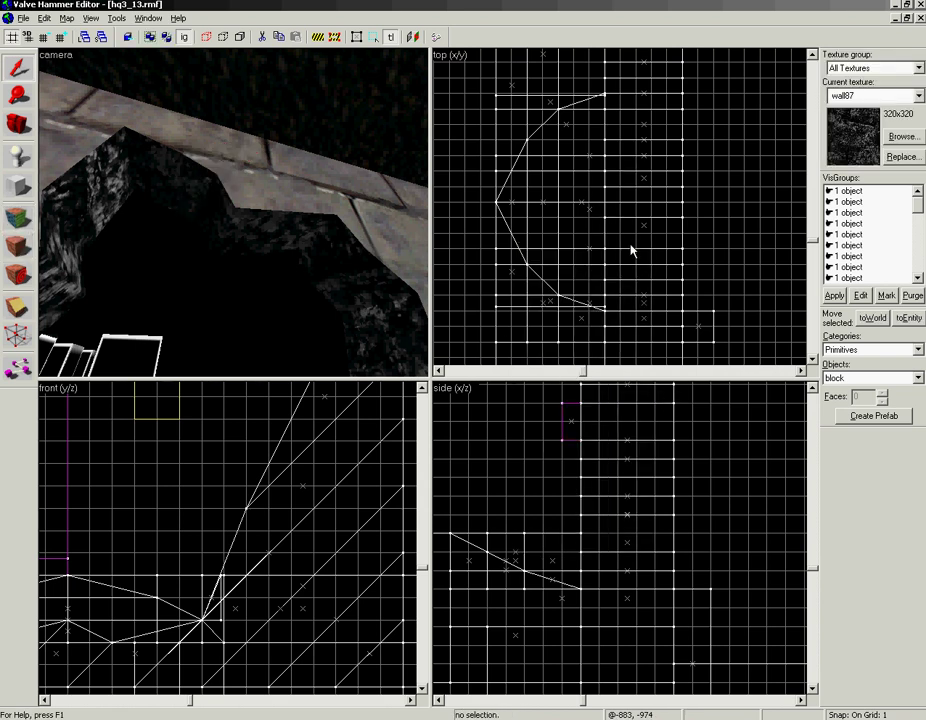
Recheck the map and face-align the textures on four faces of the first flagged 16-unit-high block, excluding its visible faces
key(alt+p)
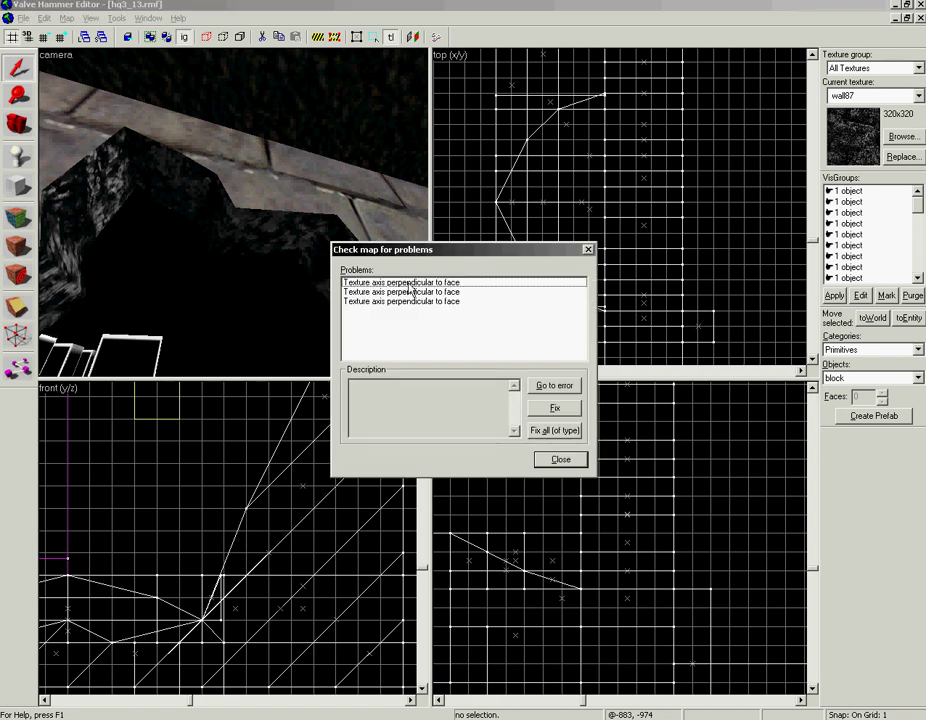
click(430, 283)
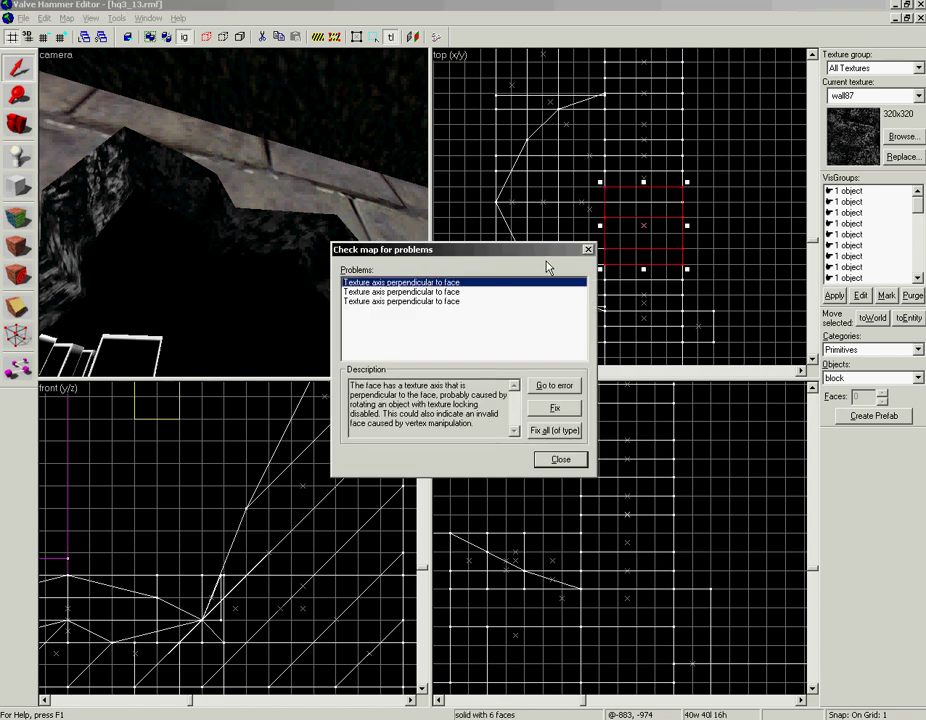
click(589, 250)
key(z)
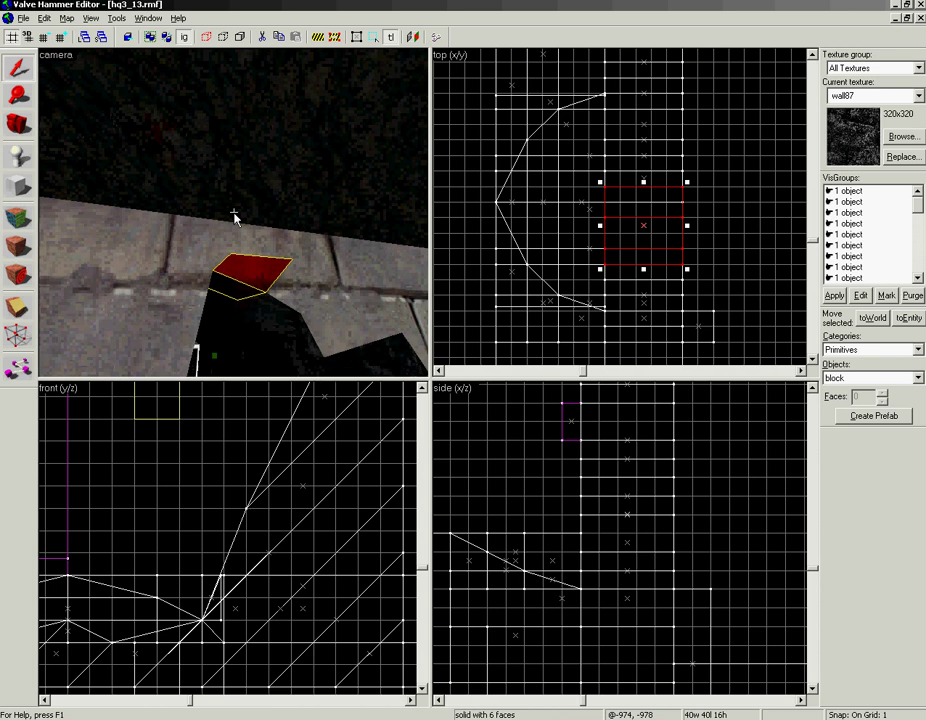
key(z)
click(17, 218)
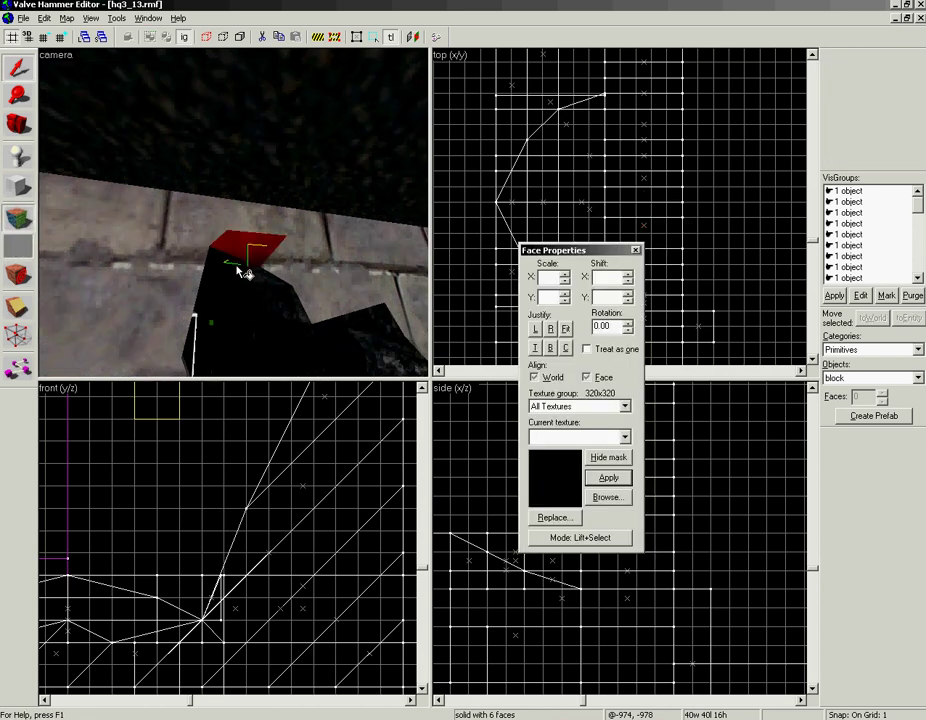
click(593, 378)
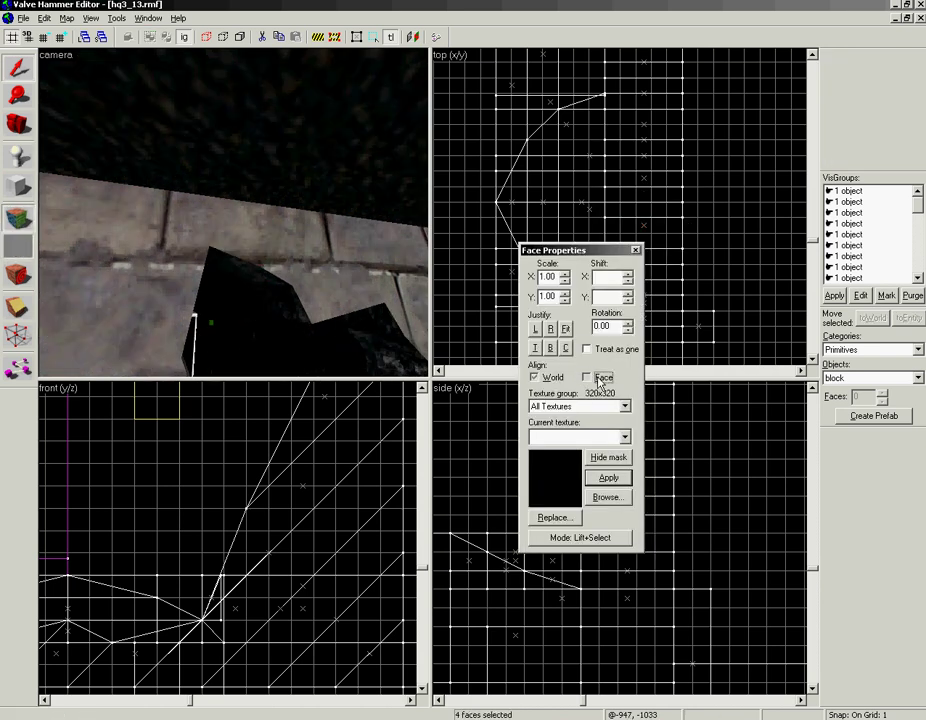
click(636, 251)
Recheck the map and face-align the first flagged triangular block's textures, leaving out its wall front face
key(z)
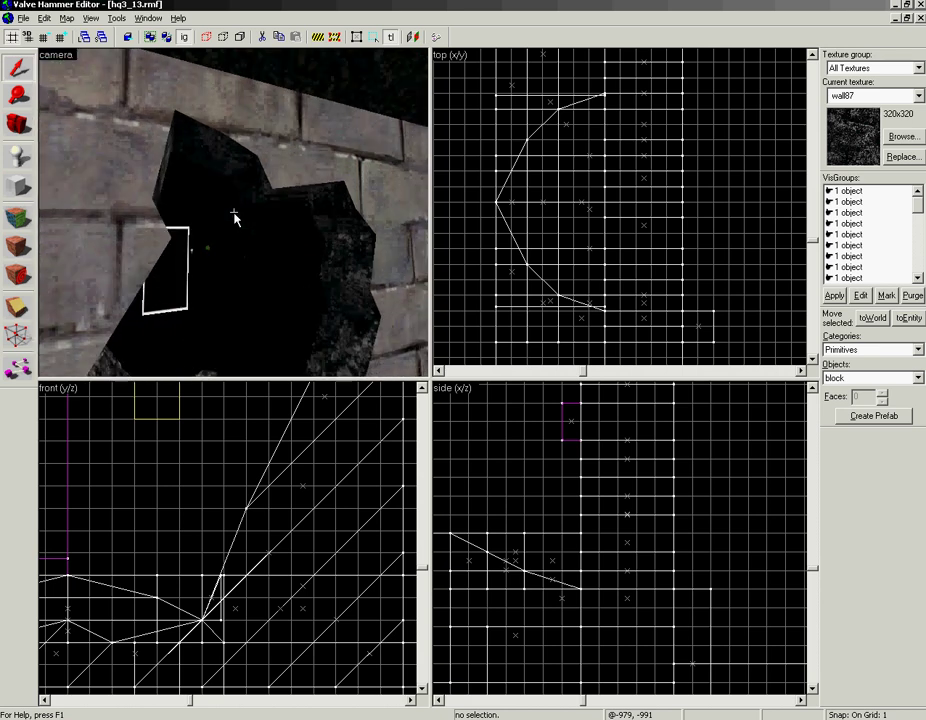
key(z)
key(alt+p)
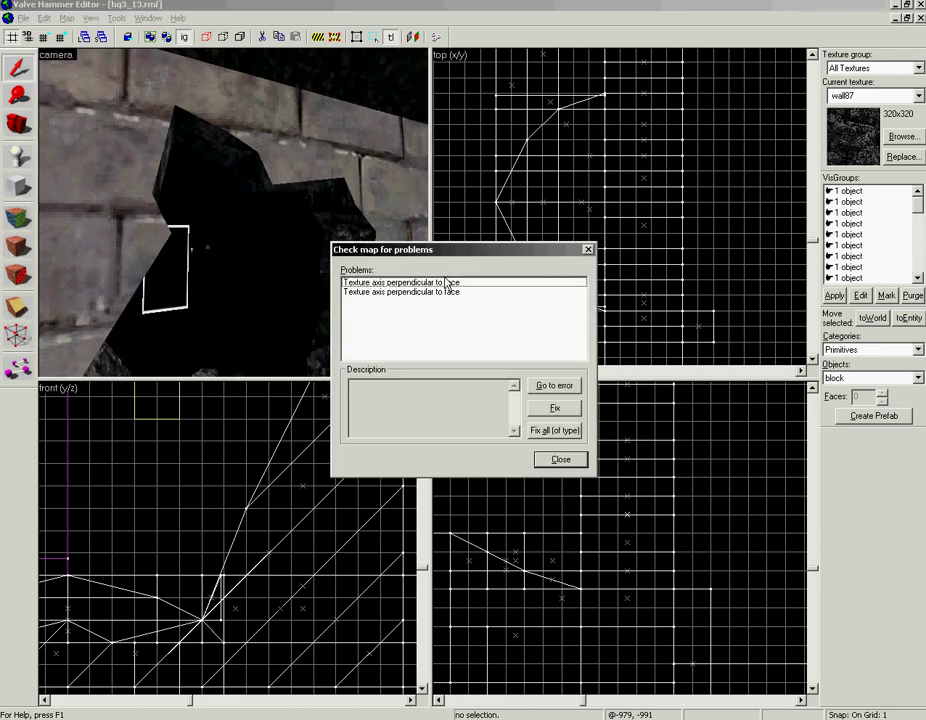
click(456, 283)
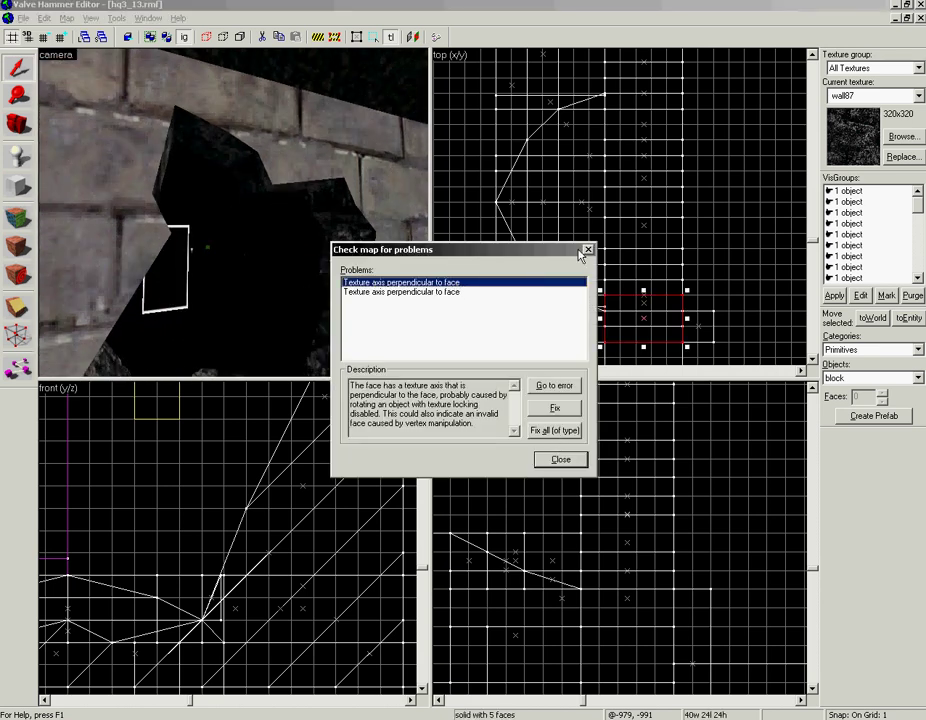
click(587, 250)
click(17, 218)
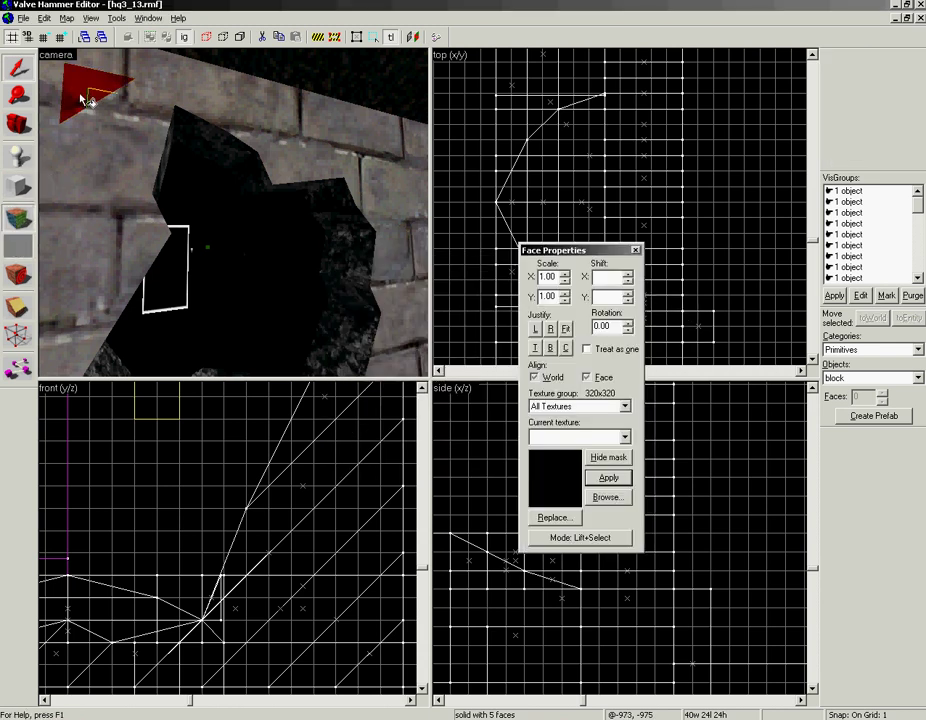
ctrl+click(82, 97)
click(603, 380)
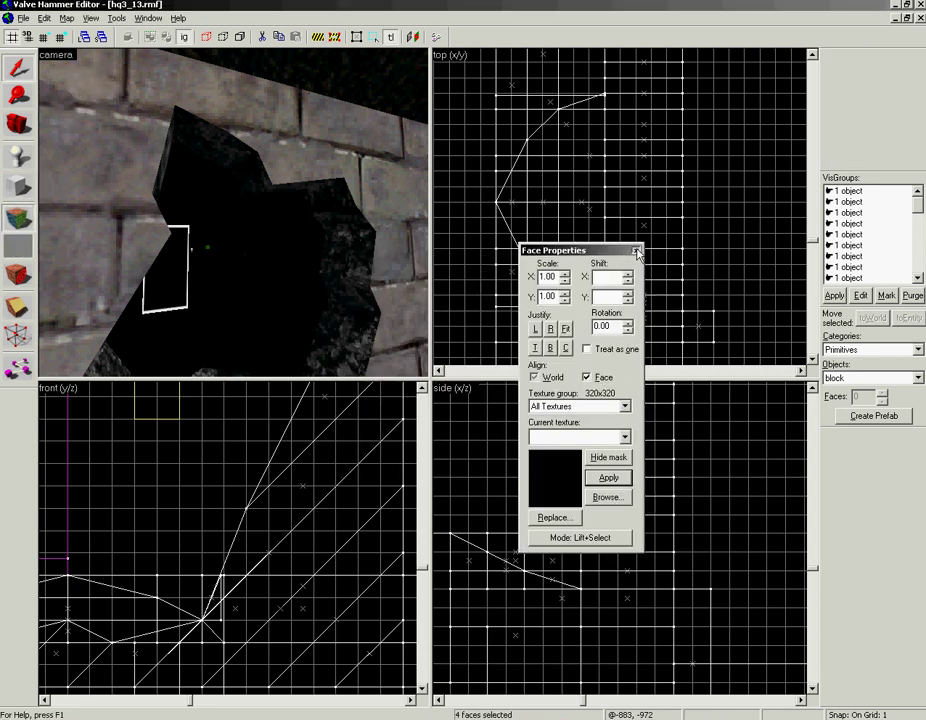
click(637, 251)
Recheck the map, face-align the flagged 192-unit-long block's textures except its wall front, and save the map
key(alt+p)
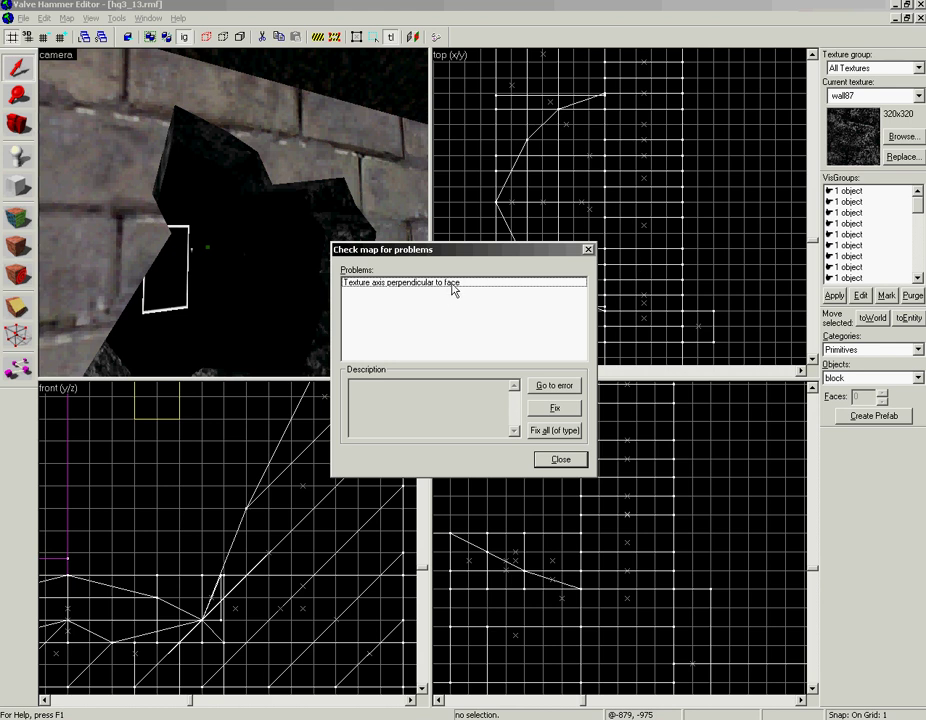
click(452, 285)
click(590, 251)
key(z)
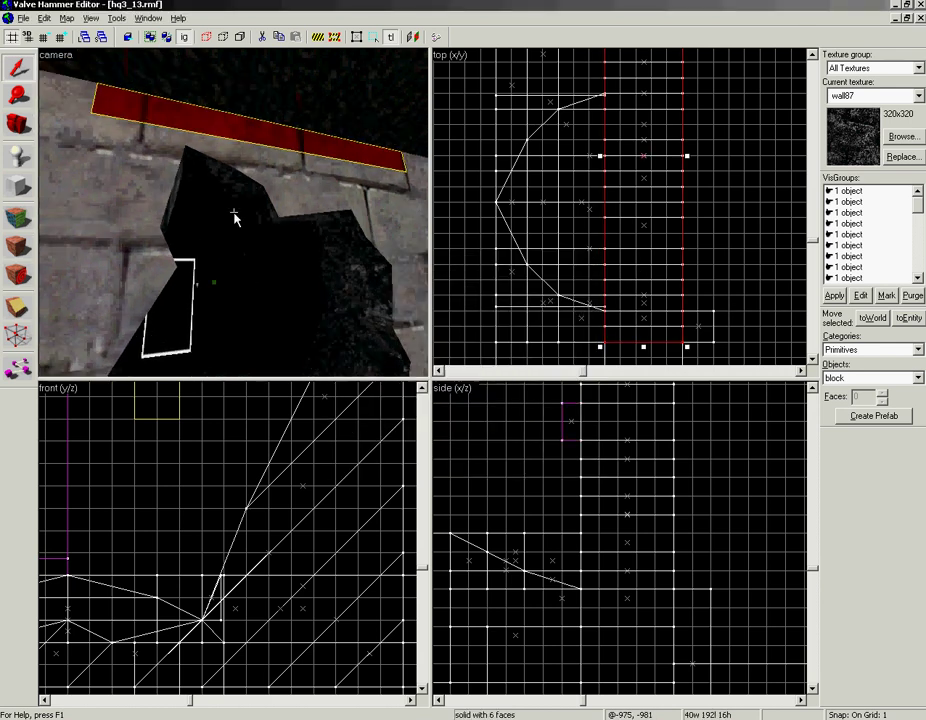
key(z)
click(18, 218)
ctrl+click(186, 138)
click(609, 378)
click(636, 250)
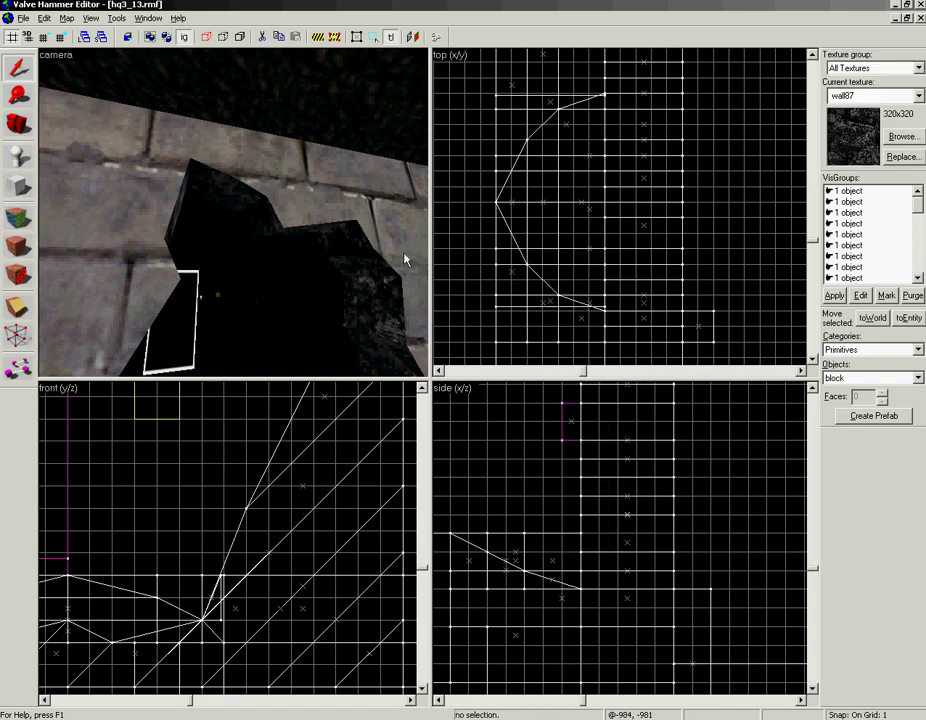
key(ctrl+s)
Outline a new block within the wall thickness across the hole, 24 units wide and 168 units long, on a 4-unit grid
key(z)
key(w)
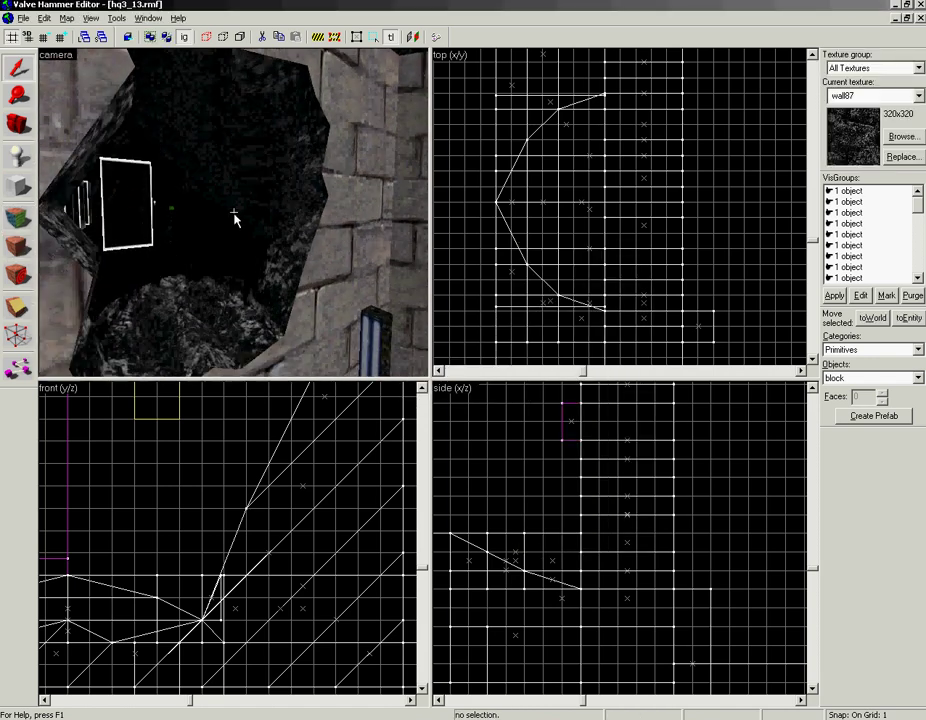
key(s)
key(d)
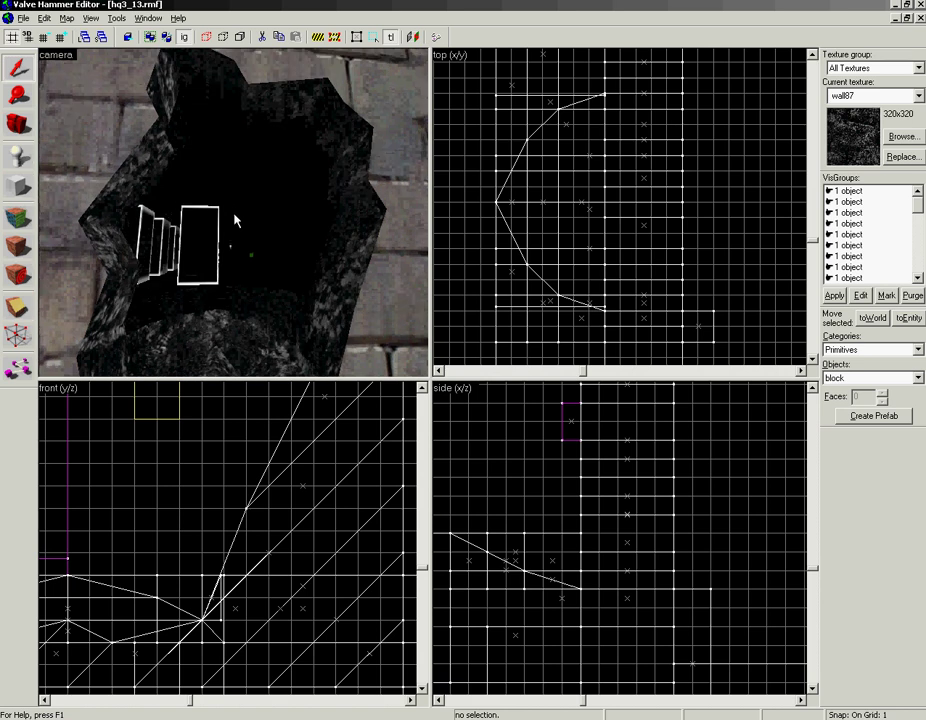
click(17, 186)
mouse_move(627, 209)
mouse_down()
mouse_move(641, 302)
mouse_move(669, 331)
mouse_move(612, 285)
mouse_move(609, 298)
mouse_up()
scroll(656, 325, down, 2)
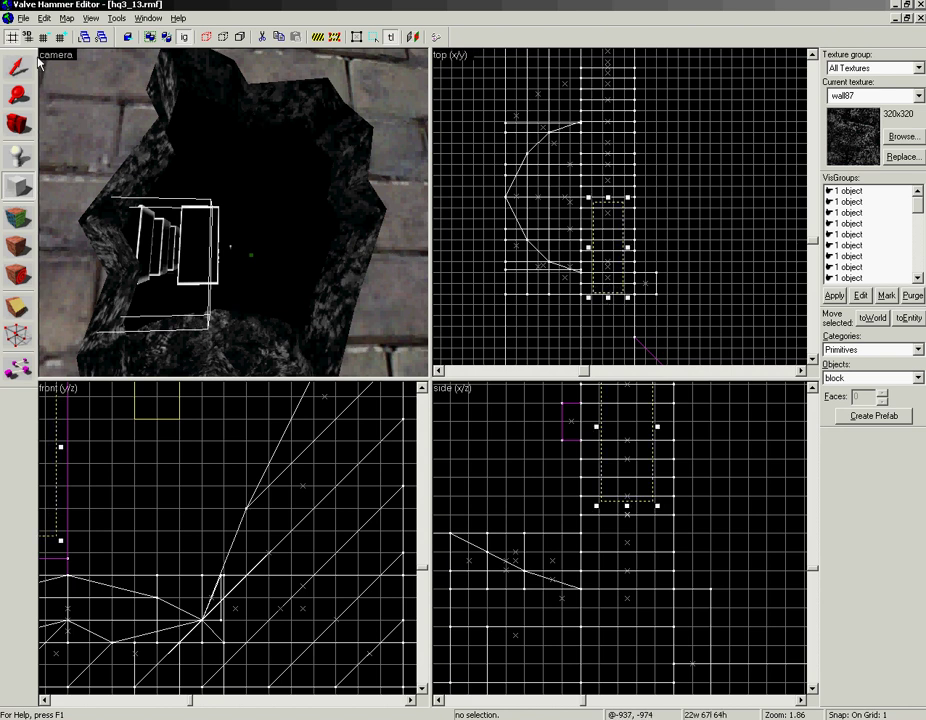
click(60, 38)
click(58, 40)
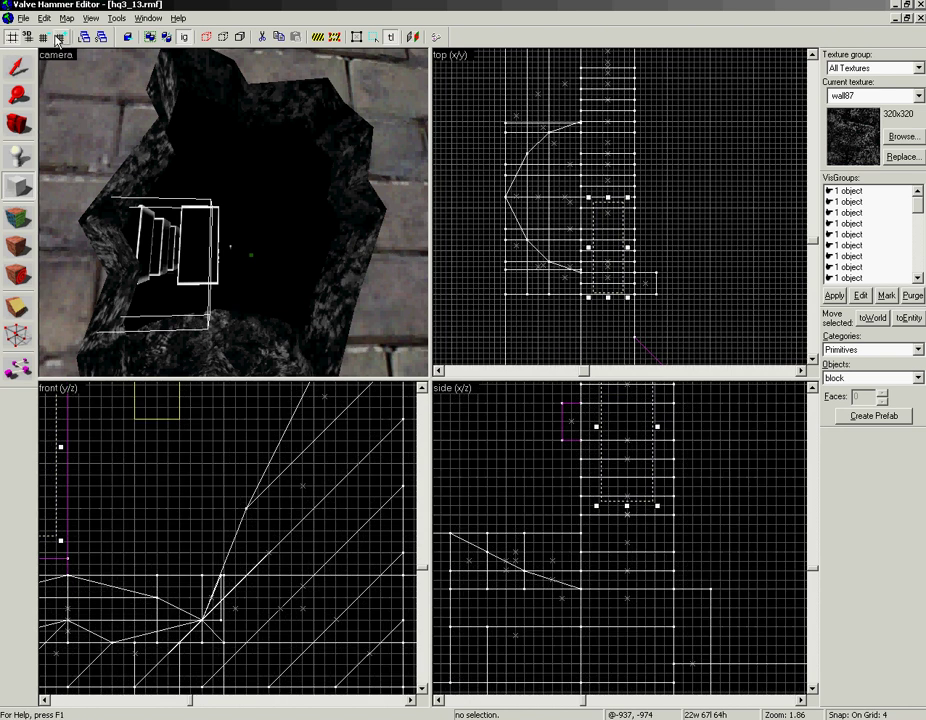
drag(617, 261, 617, 257)
drag(609, 301, 587, 298)
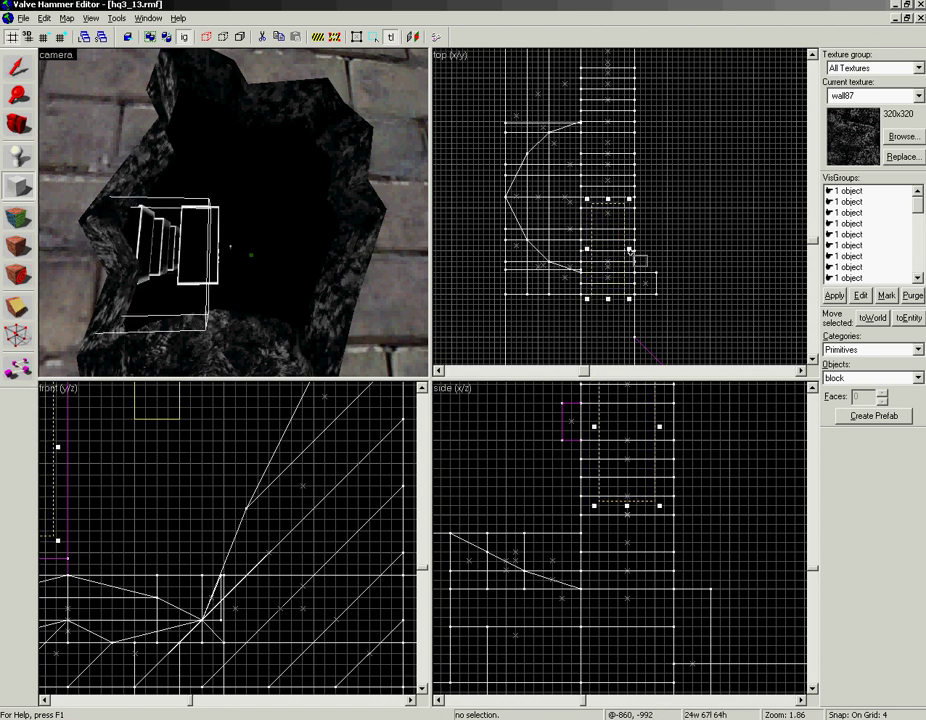
drag(607, 199, 611, 164)
Choose the wall89 texture, resize the outline to 152 units long and 200 units high to cover the hole, and create the block
click(909, 139)
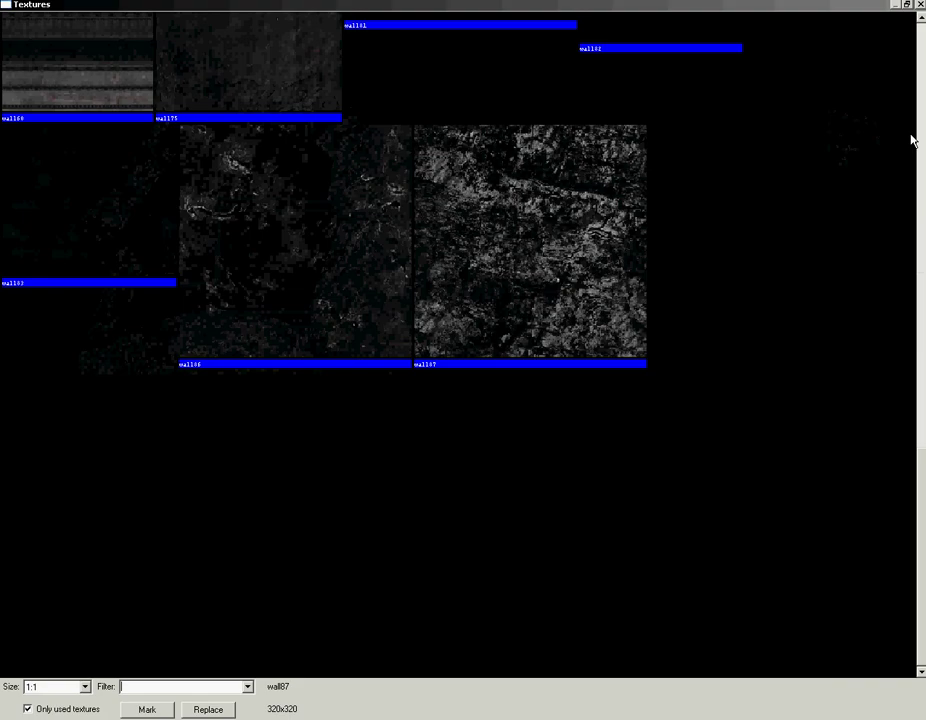
double_click(223, 428)
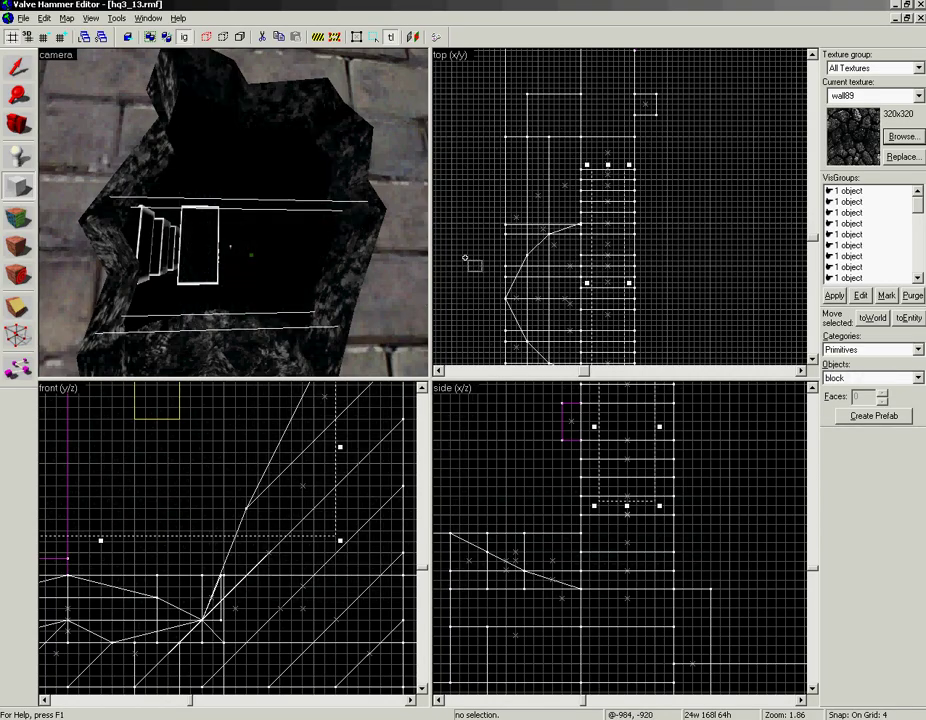
drag(627, 504, 639, 592)
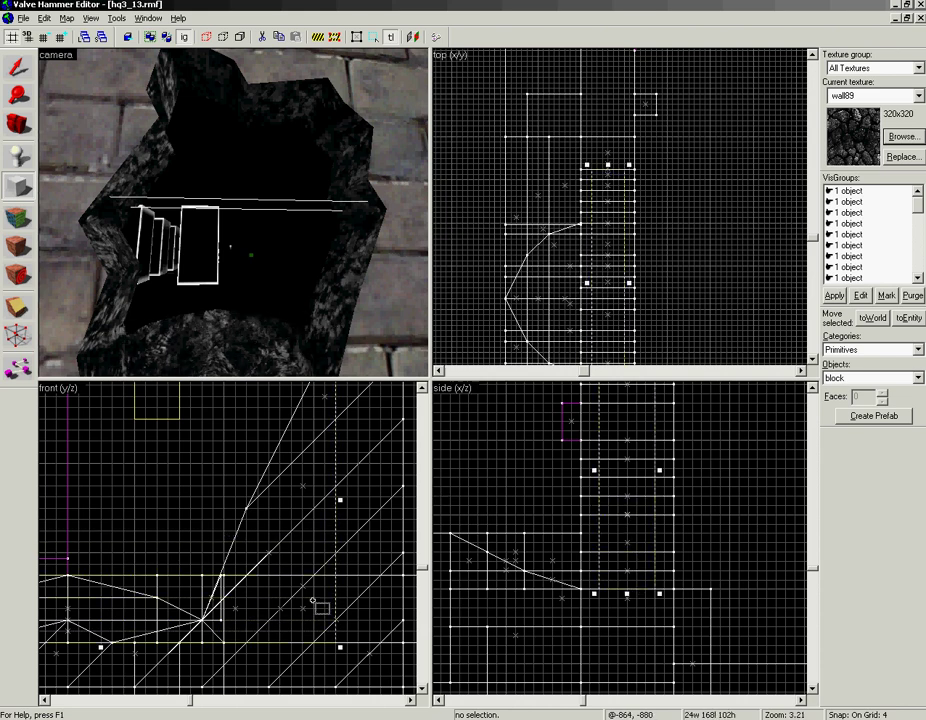
scroll(221, 563, down, 3)
drag(221, 547, 219, 435)
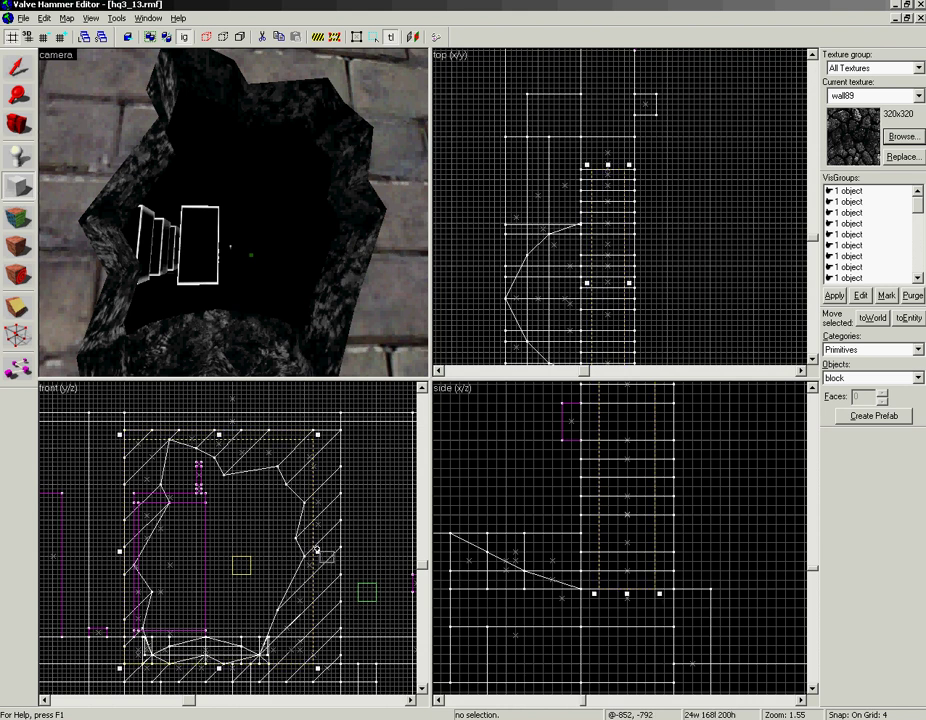
drag(316, 552, 308, 552)
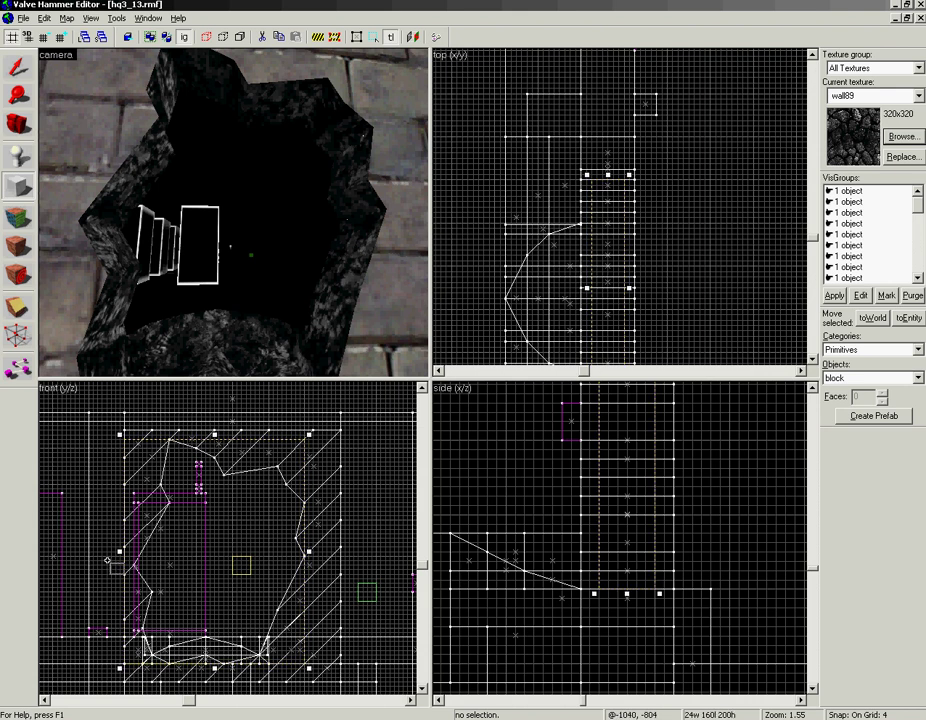
drag(118, 550, 130, 552)
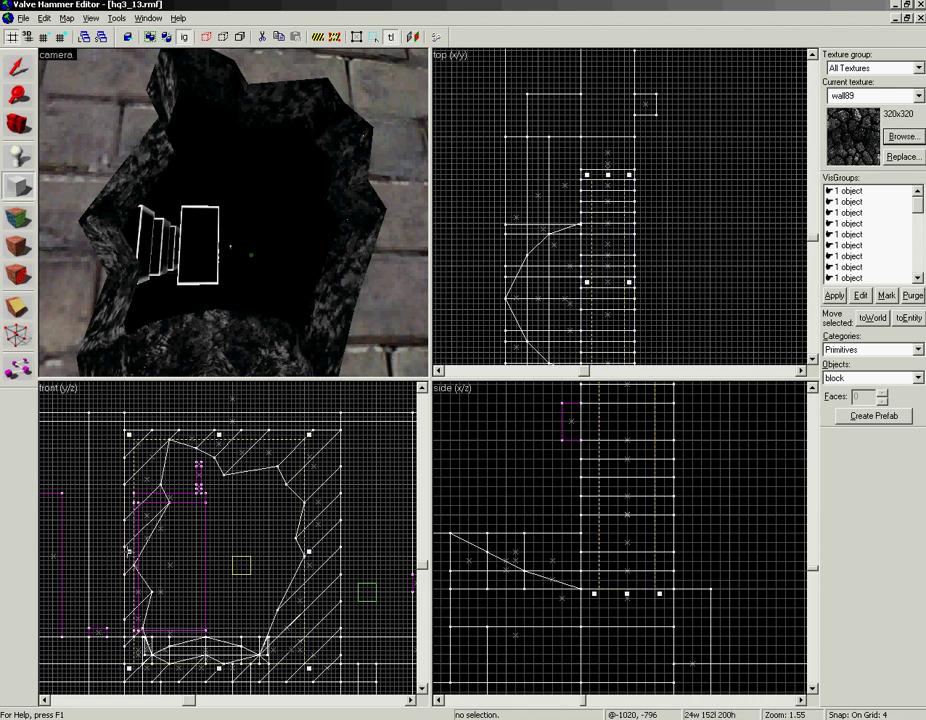
key(Return)
Set the new block's wall89 texture scale to 0.50 in X and Y and align it to the faces
key(shift+s)
click(244, 231)
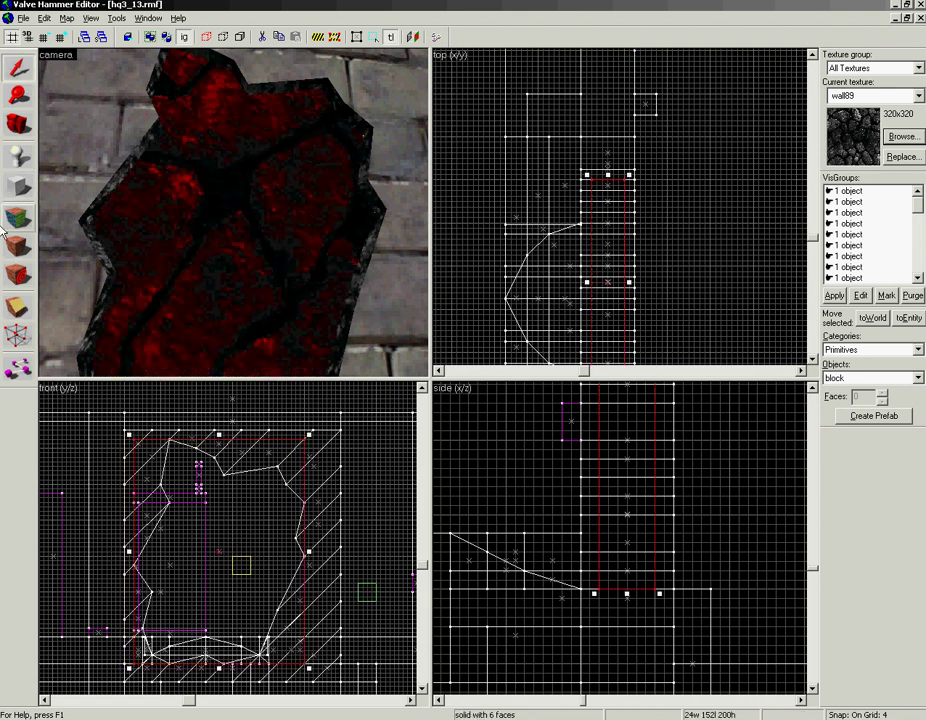
click(17, 217)
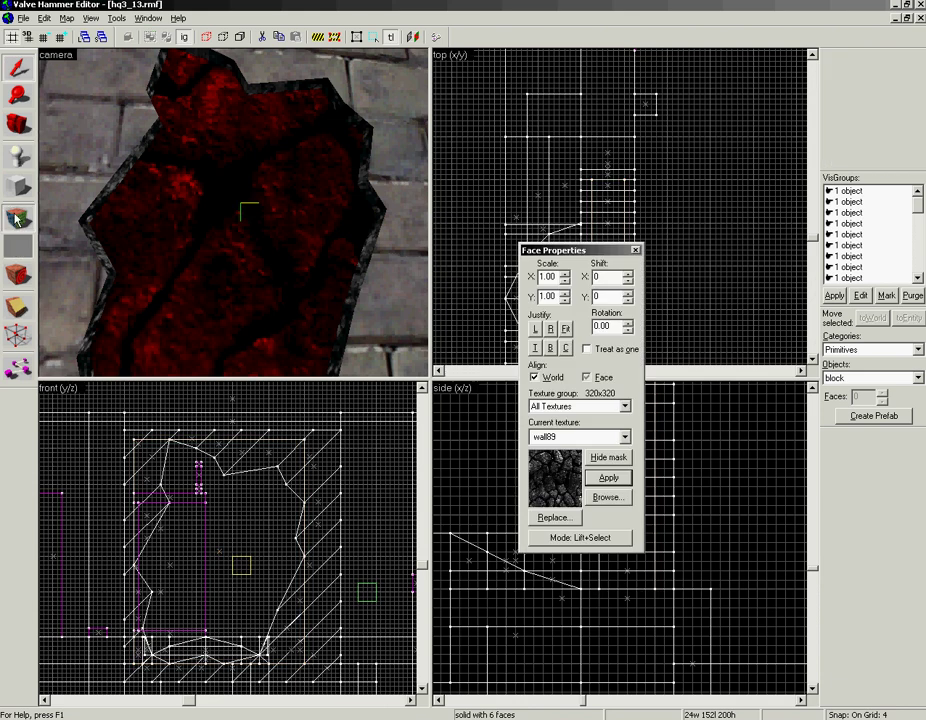
click(565, 281)
click(565, 281)
click(565, 281)
click(565, 281)
click(565, 281)
click(564, 301)
click(564, 302)
click(564, 302)
click(564, 302)
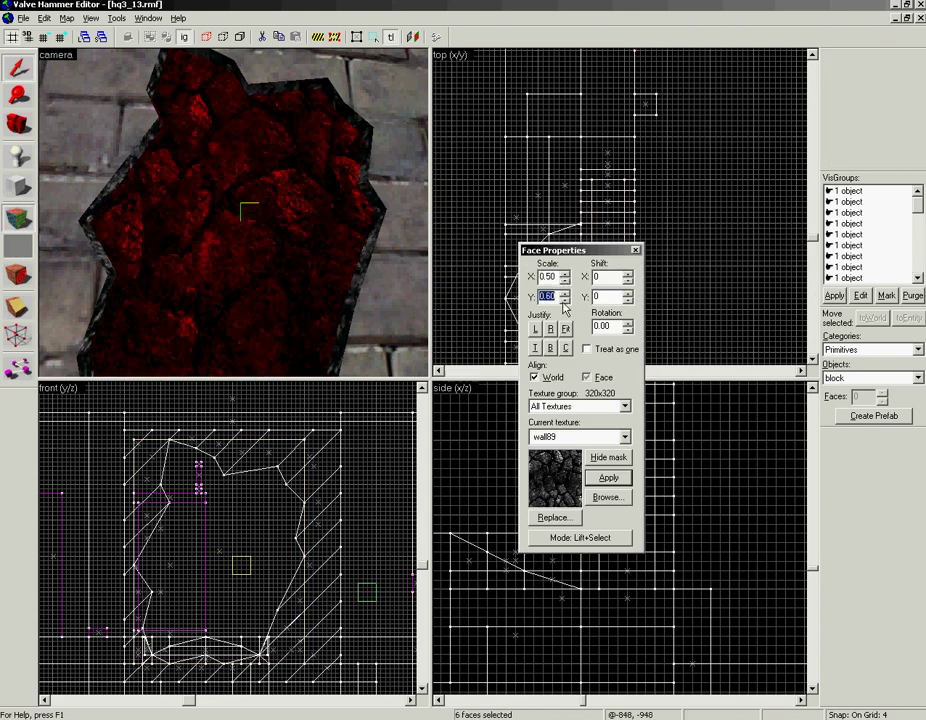
click(564, 302)
click(598, 378)
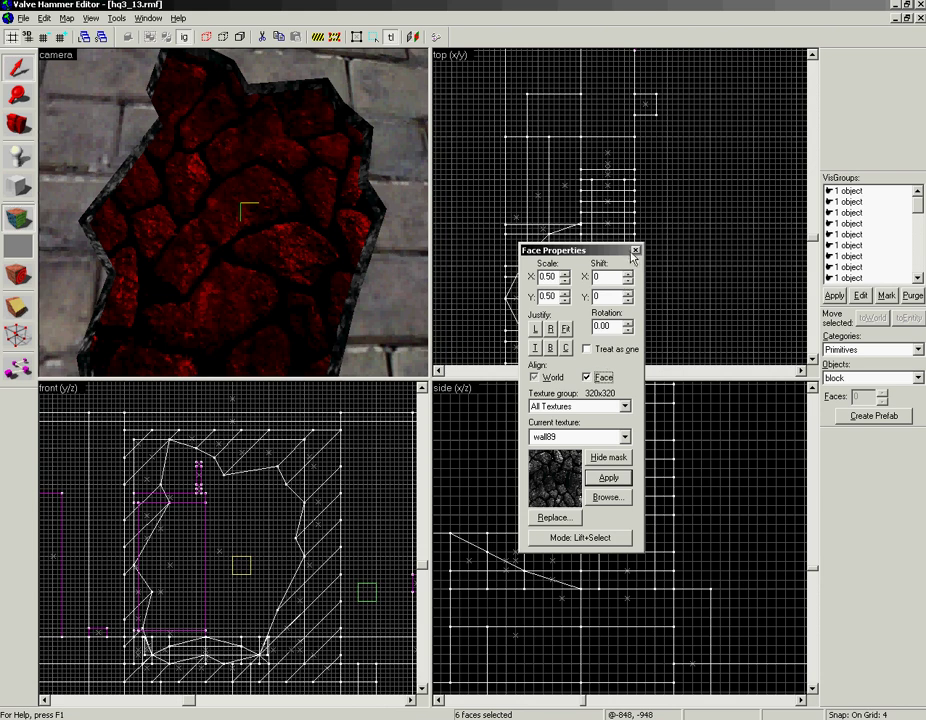
click(634, 251)
Split the wall89 block into three pieces with two parallel 45-degree cuts running down from its upper-left corner area, keeping both sides
click(229, 233)
scroll(205, 445, up, 4)
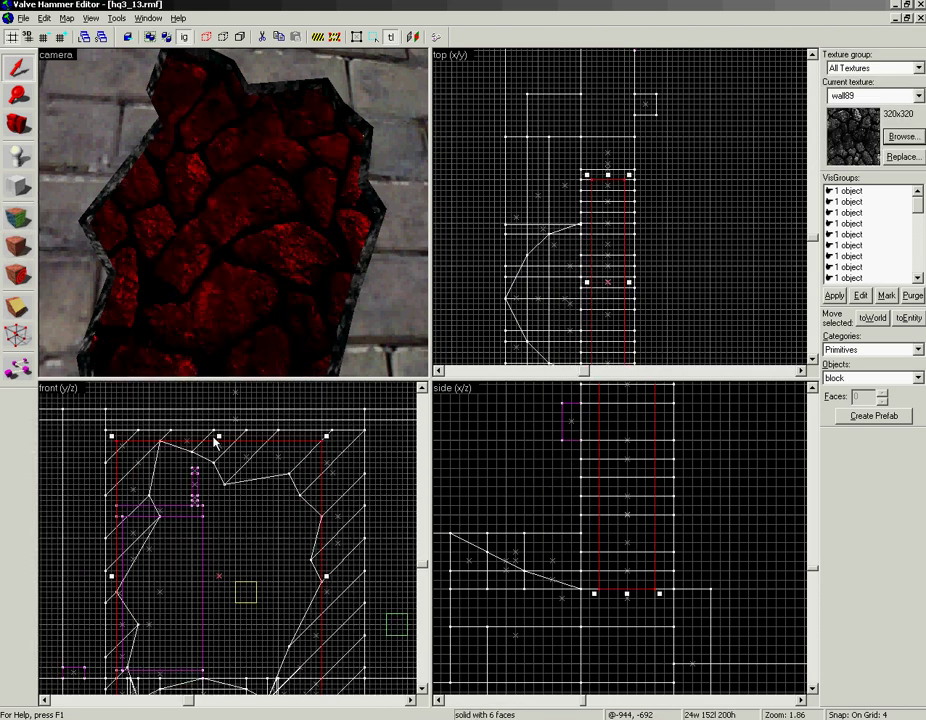
drag(183, 461, 200, 489)
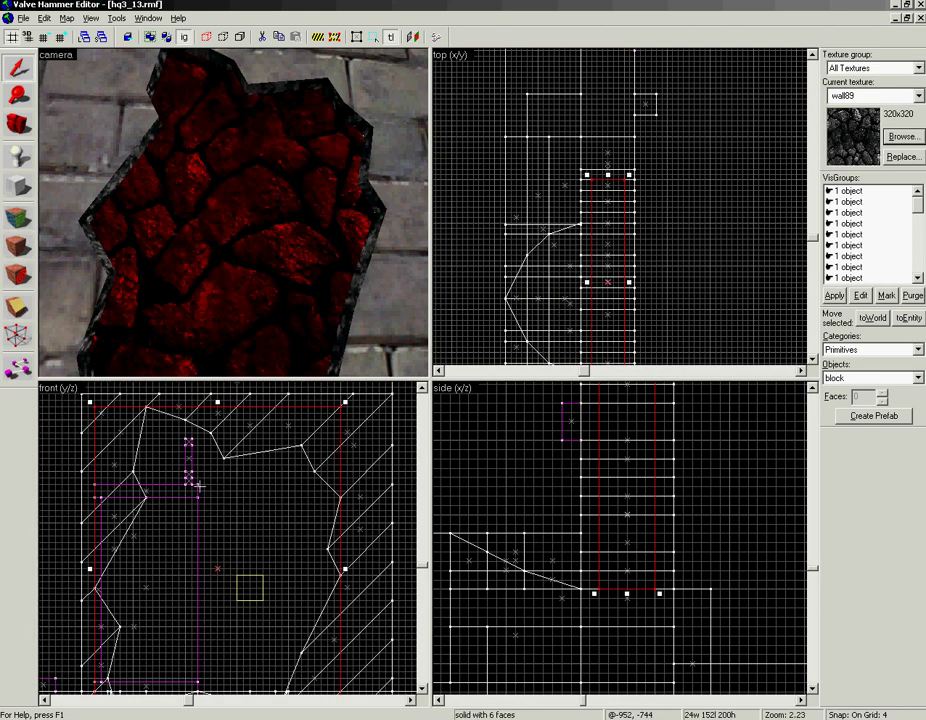
key(shift+x)
drag(94, 406, 101, 412)
key(shift+x)
key(shift+x)
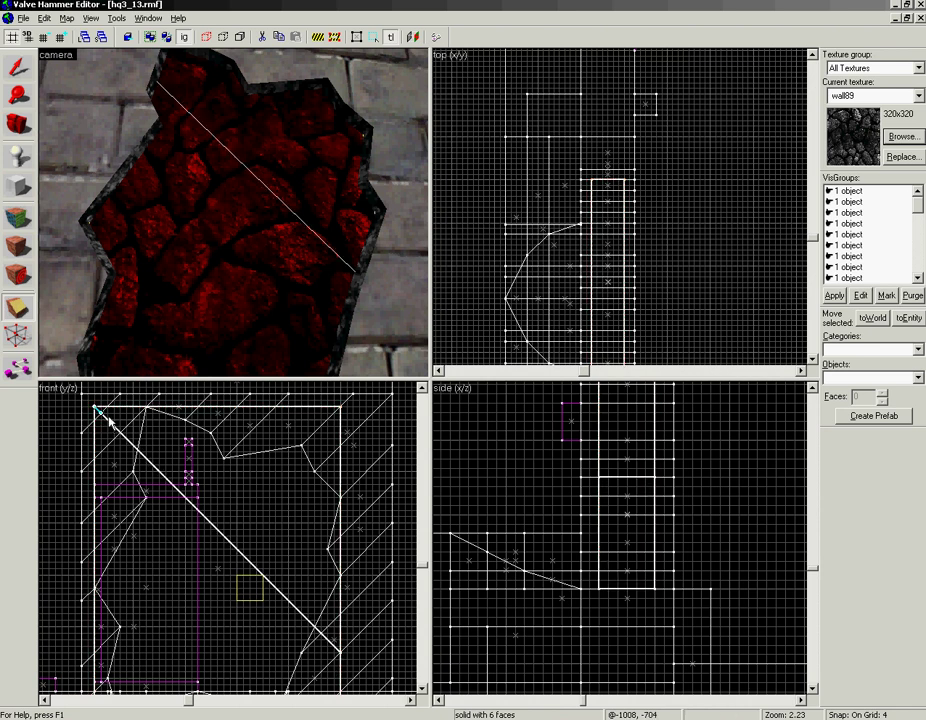
key(Return)
drag(127, 407, 179, 420)
key(Return)
key(Return)
key(Return)
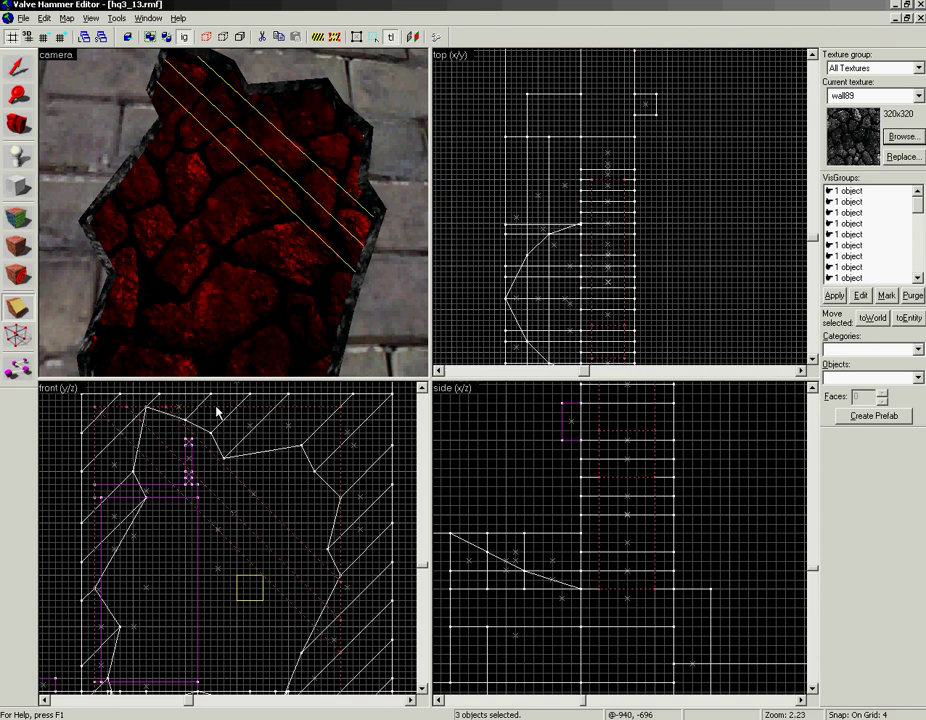
Split the upper-right triangular wall89 piece with three more parallel diagonal cuts, keeping all the pieces
scroll(184, 449, up, 3)
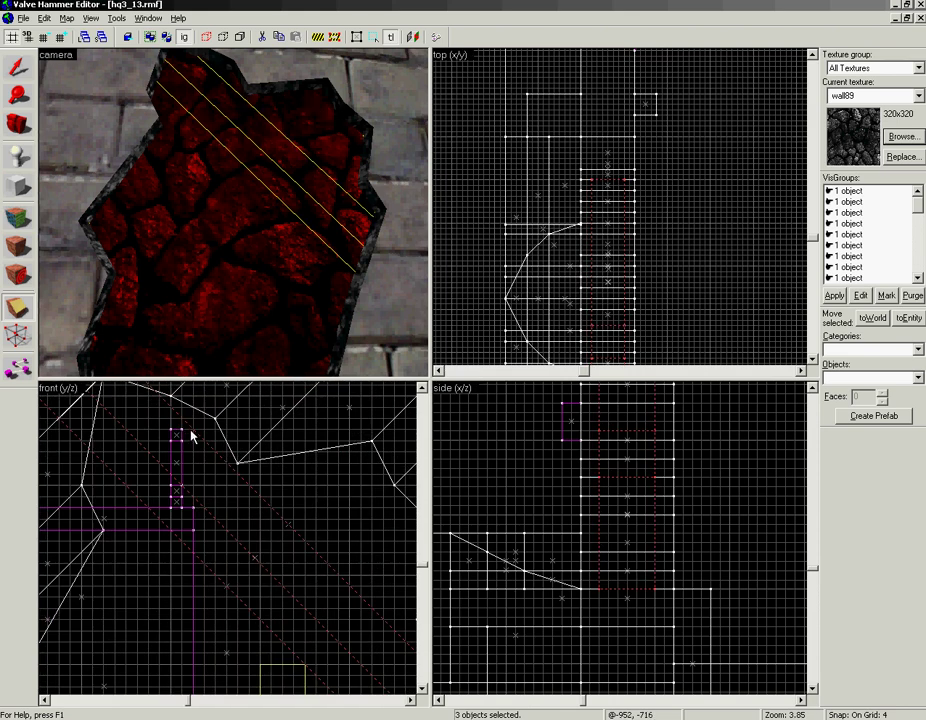
key(Escape)
key(Escape)
drag(213, 465, 232, 527)
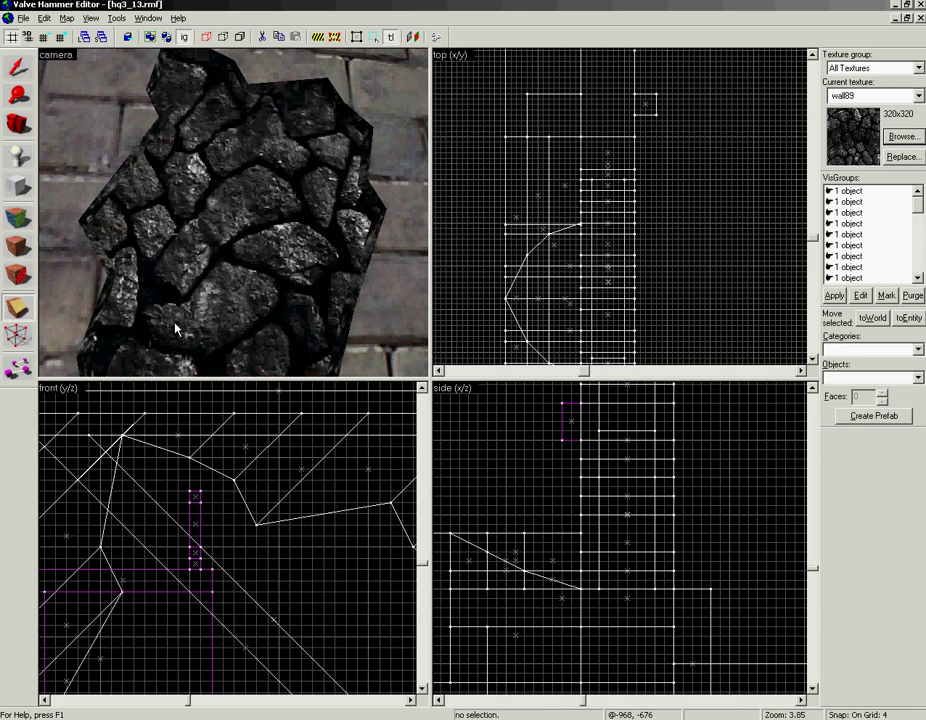
click(234, 243)
click(278, 142)
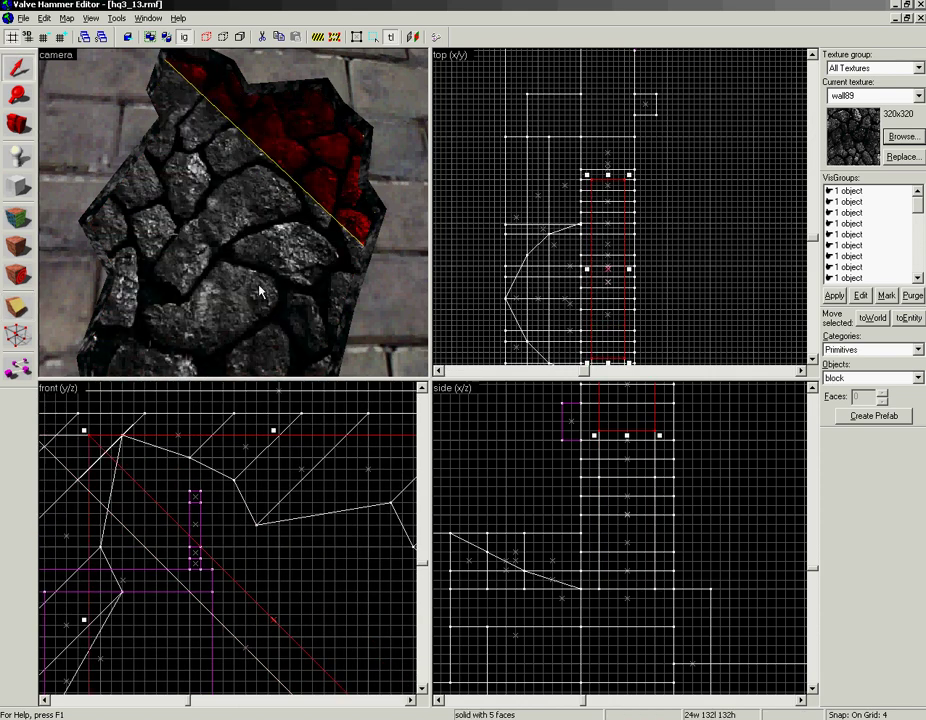
key(shift+x)
drag(166, 435, 177, 445)
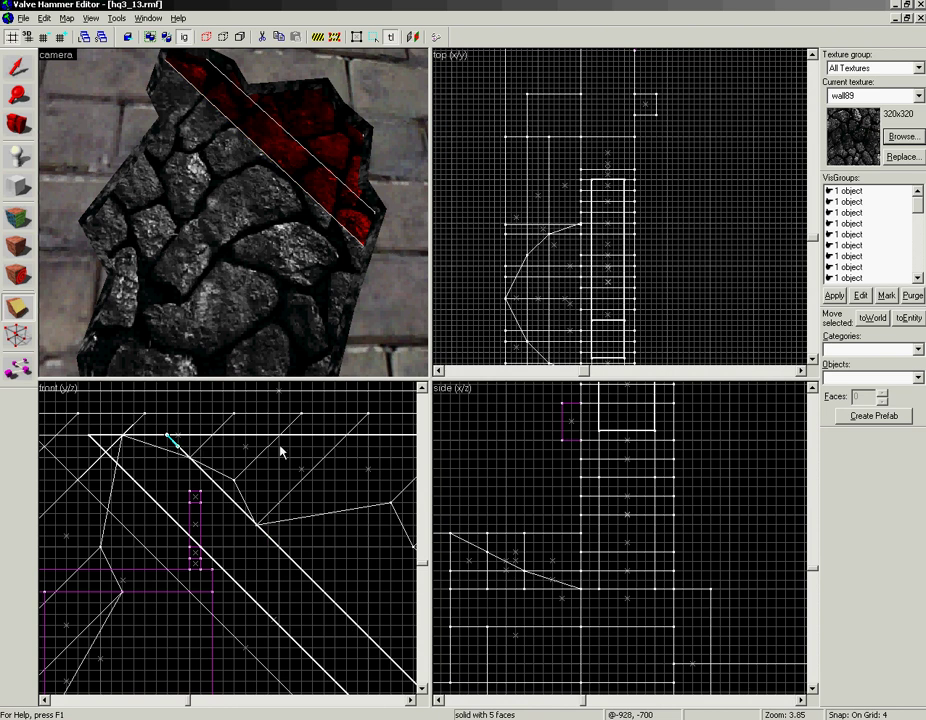
key(Return)
mouse_move(247, 434)
mouse_down()
mouse_move(276, 466)
mouse_move(247, 445)
mouse_move(287, 442)
mouse_up()
key(Return)
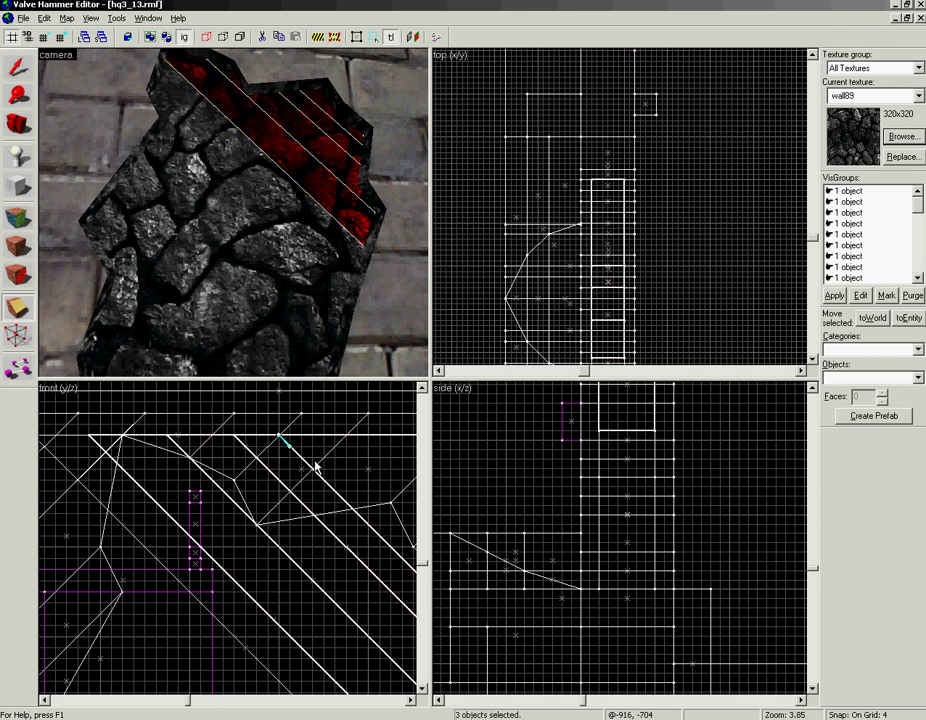
key(Return)
Split the large lower-left wall89 piece with five parallel diagonal cuts stepping down its left edge, keeping all the pieces
mouse_move(352, 497)
mouse_down()
mouse_move(231, 469)
mouse_move(244, 428)
mouse_move(271, 467)
mouse_move(319, 425)
mouse_up()
scroll(282, 489, down, 4)
drag(257, 490, 279, 516)
click(254, 209)
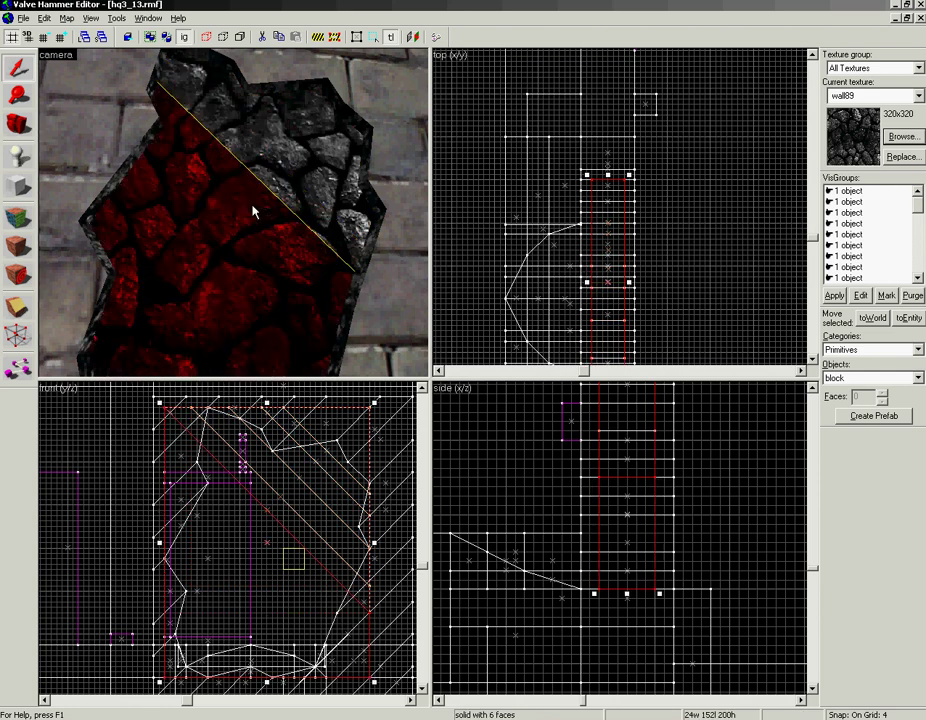
mouse_move(164, 435)
mouse_down()
mouse_move(176, 467)
mouse_move(165, 492)
mouse_move(166, 573)
mouse_move(168, 564)
mouse_up()
key(Return)
key(Return)
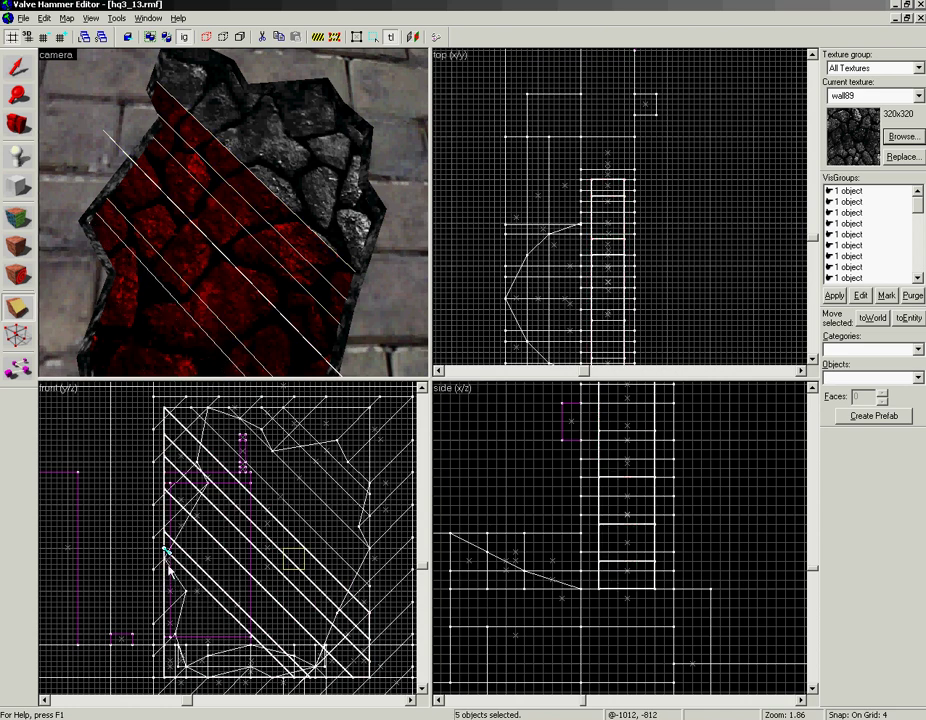
scroll(168, 571, up, 3)
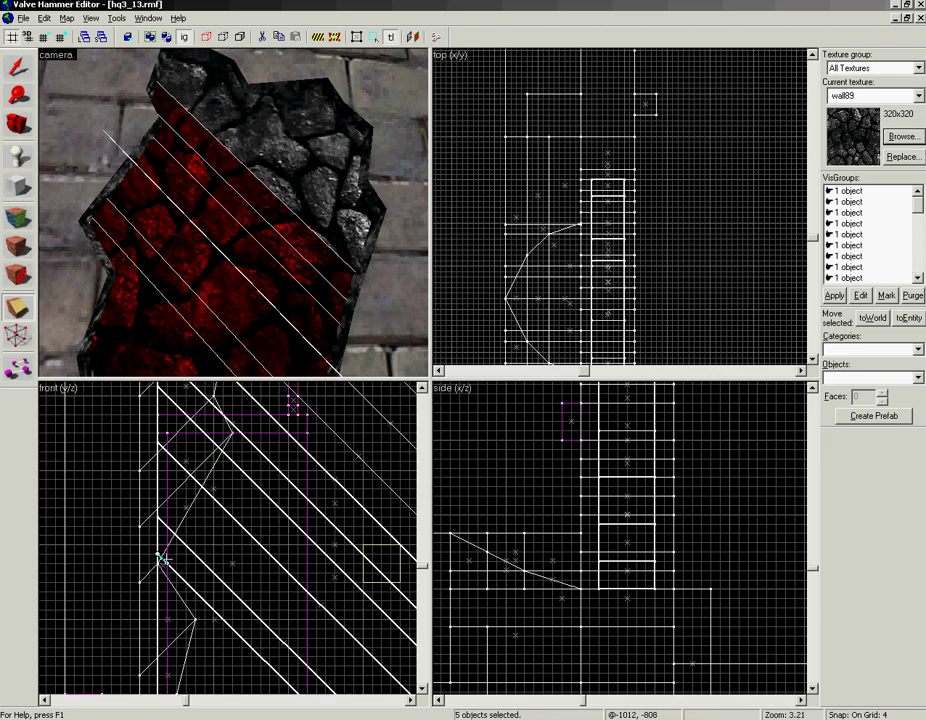
key(Return)
Split the remaining lower-left triangle of wall89 with two more parallel diagonal cuts, keeping both sides
mouse_move(195, 635)
mouse_down()
mouse_move(171, 529)
mouse_move(141, 516)
mouse_up()
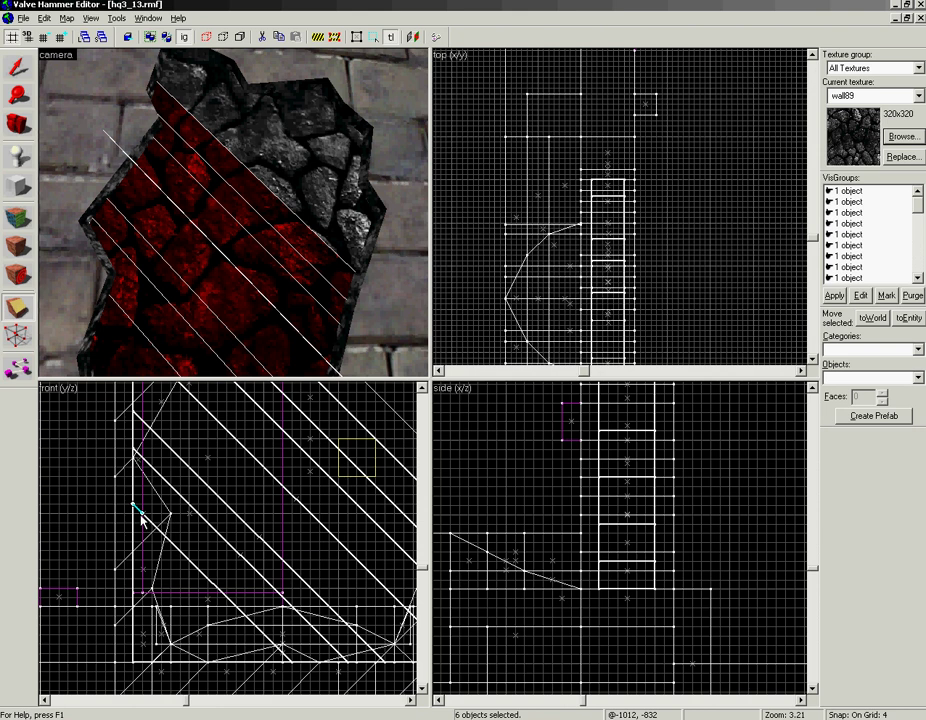
drag(135, 508, 147, 546)
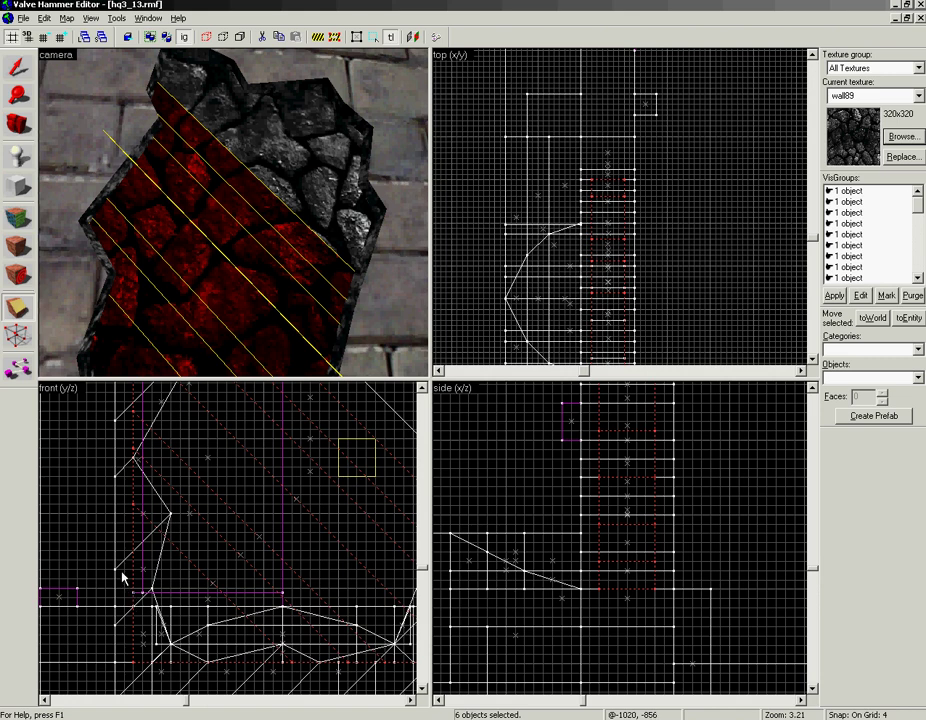
drag(135, 566, 142, 574)
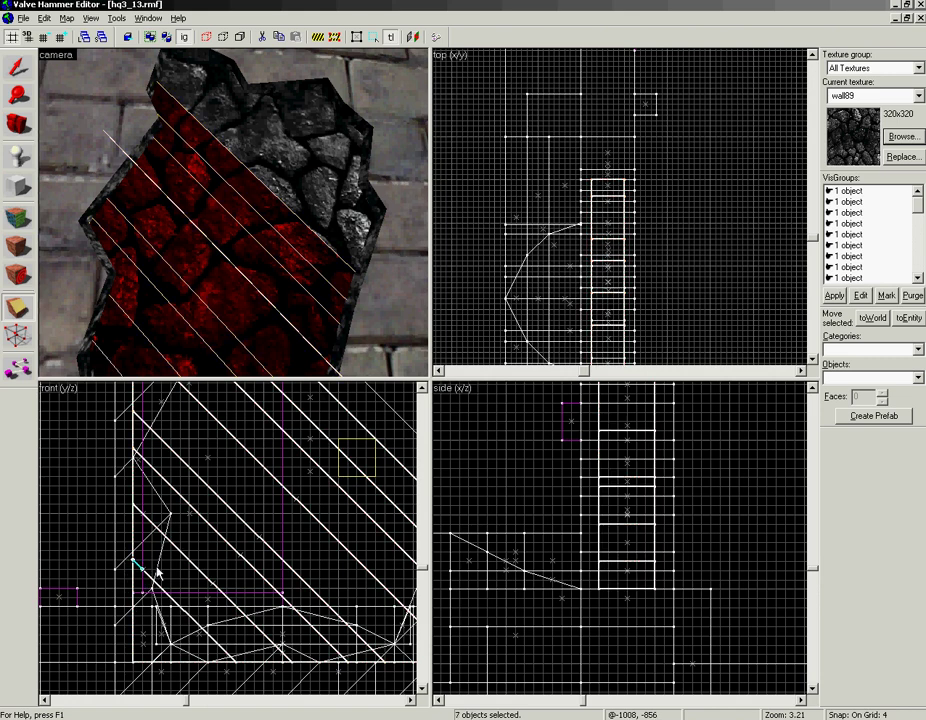
key(Return)
Cut the diagonal strip beside the lower-left corner triangle with two cross cuts that meet on its lower edge, keeping all the pieces
key(shift+s)
key(z)
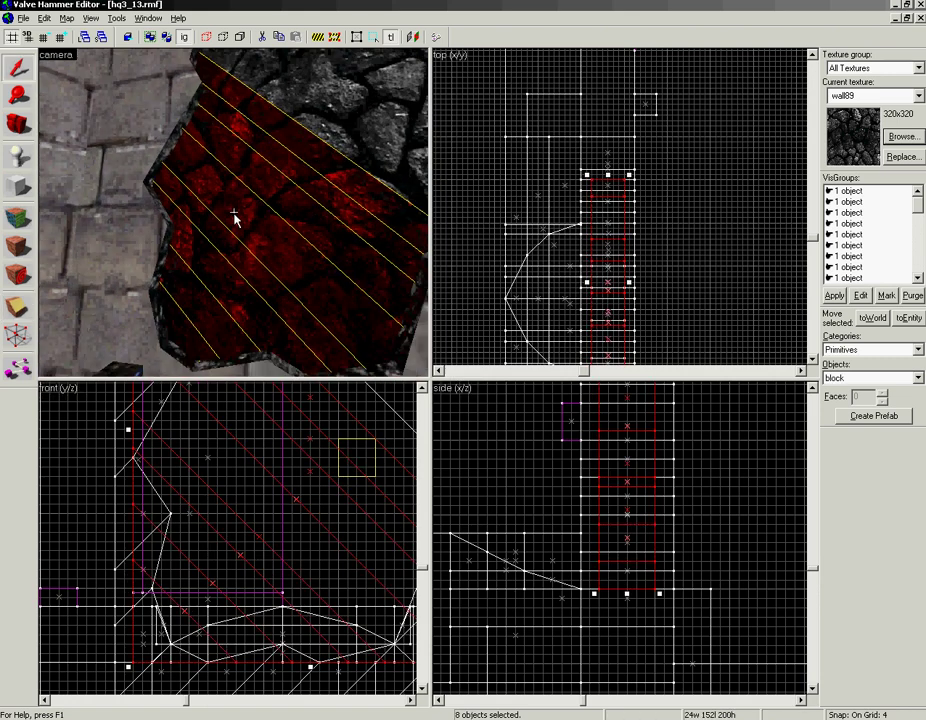
key(w)
key(s)
key(z)
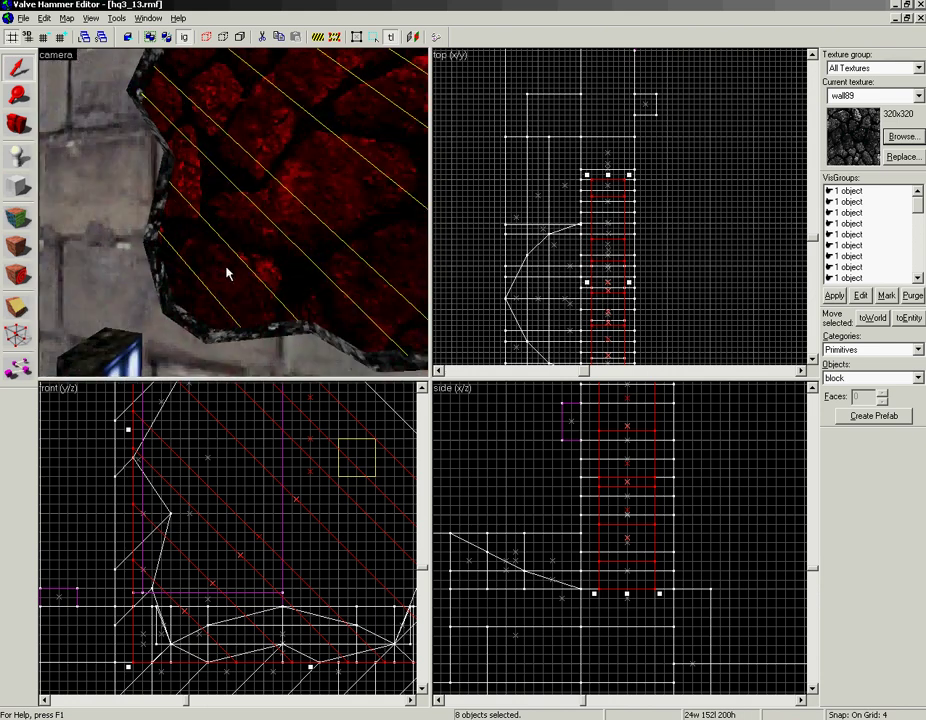
click(227, 271)
key(shift+x)
drag(180, 605, 171, 543)
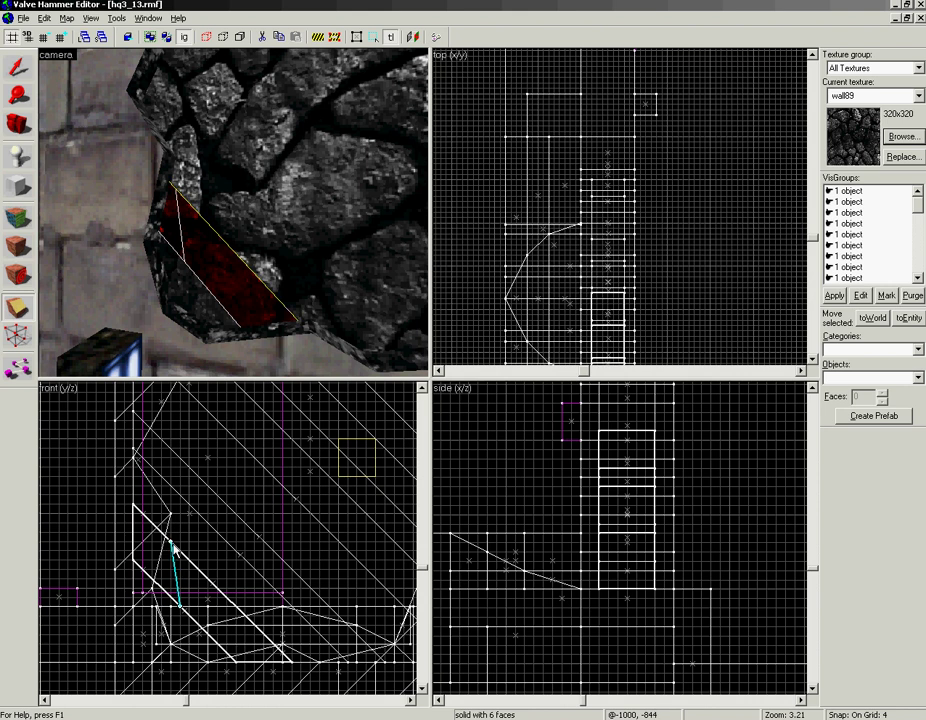
drag(182, 608, 255, 626)
key(Return)
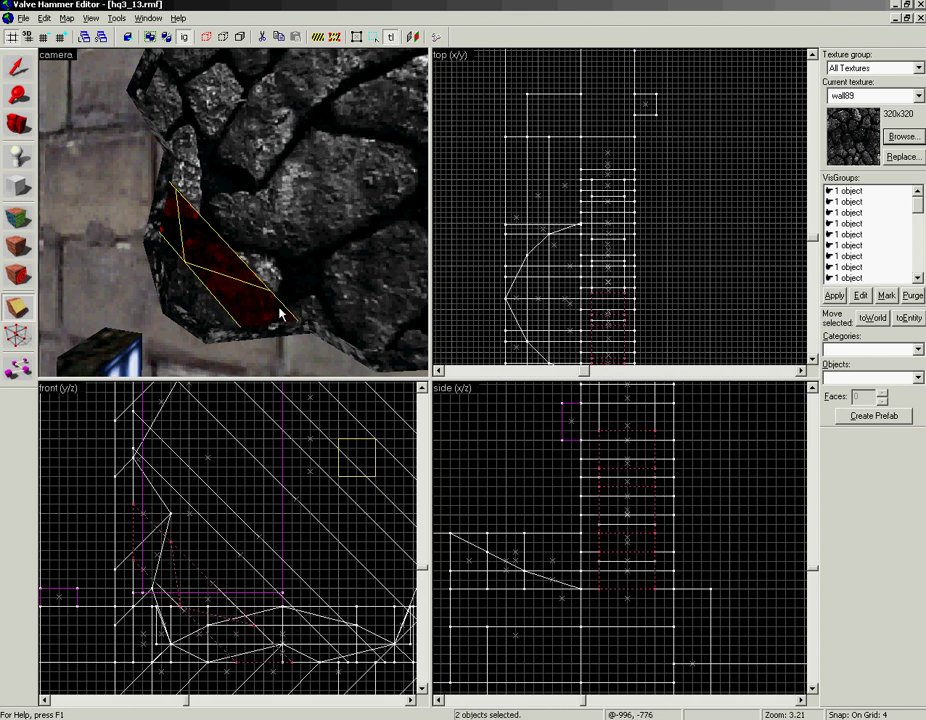
Cut across the third strip from the lower-left corner, continuing from the previous cut's end with a slight downward slope, keeping both sides
key(shift+s)
click(286, 303)
mouse_move(286, 634)
mouse_down()
mouse_move(255, 597)
mouse_move(272, 580)
mouse_move(287, 598)
mouse_up()
key(shift+x)
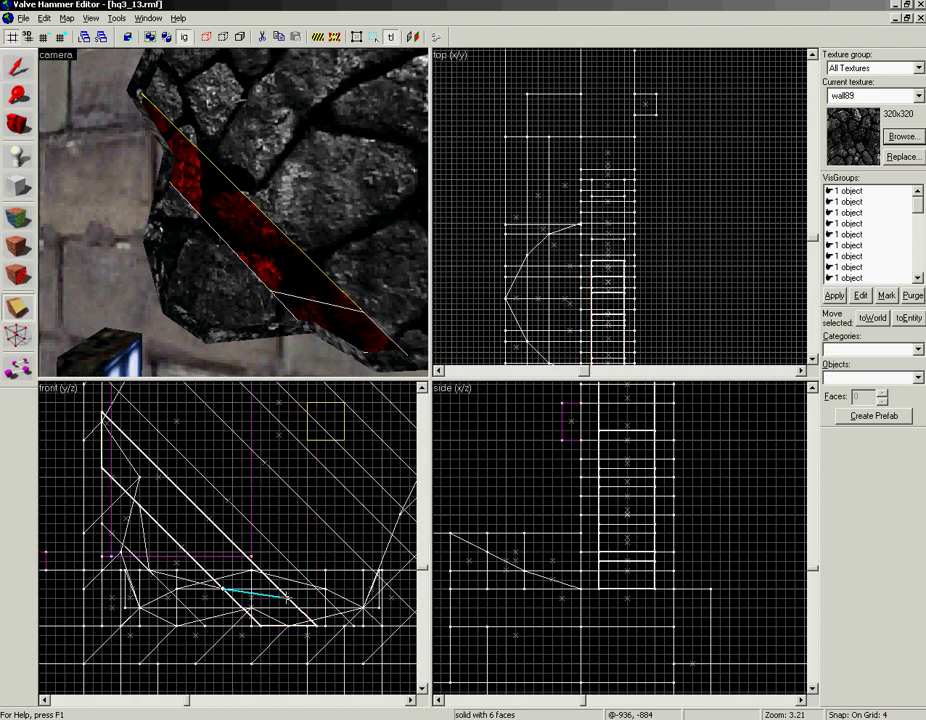
key(Return)
key(shift+s)
Cut across the fourth strip from the lower-left corner near the hole's bottom, rising slightly to the right, keeping both sides
click(371, 298)
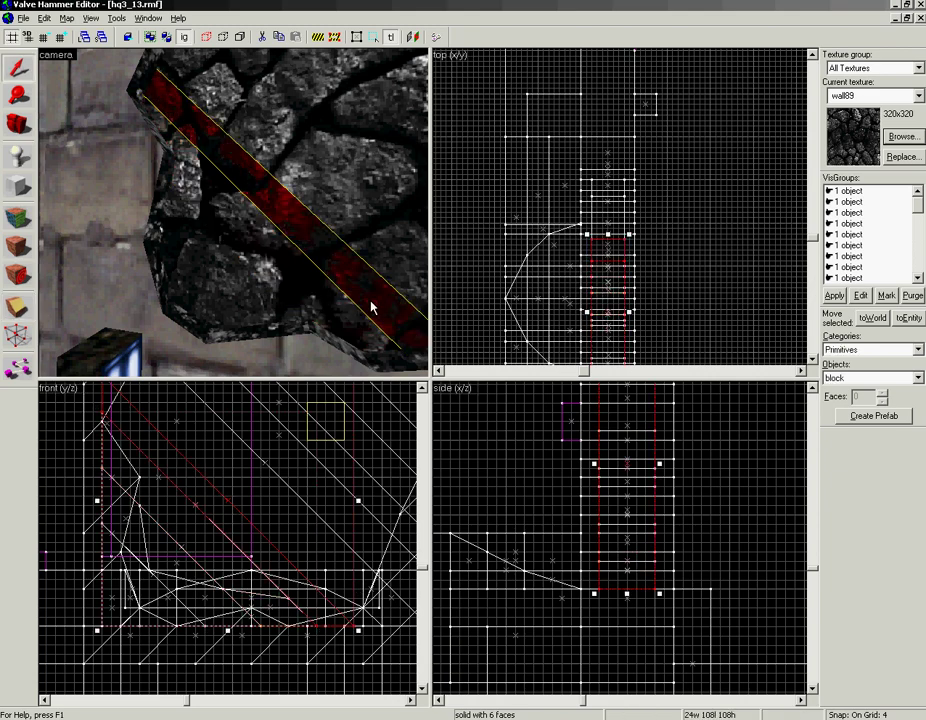
key(z)
key(s)
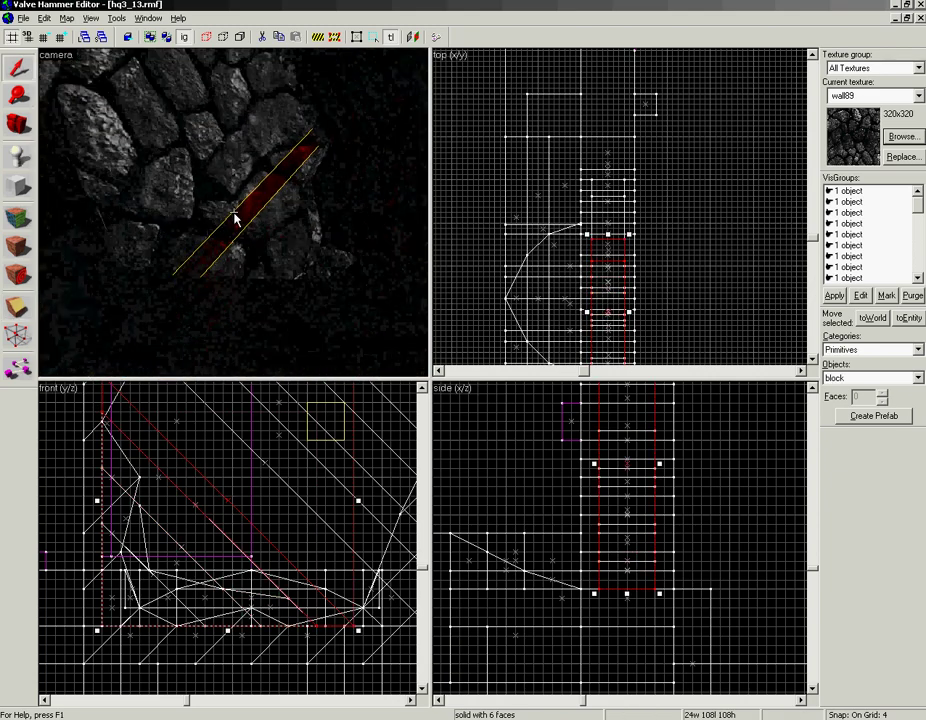
key(w)
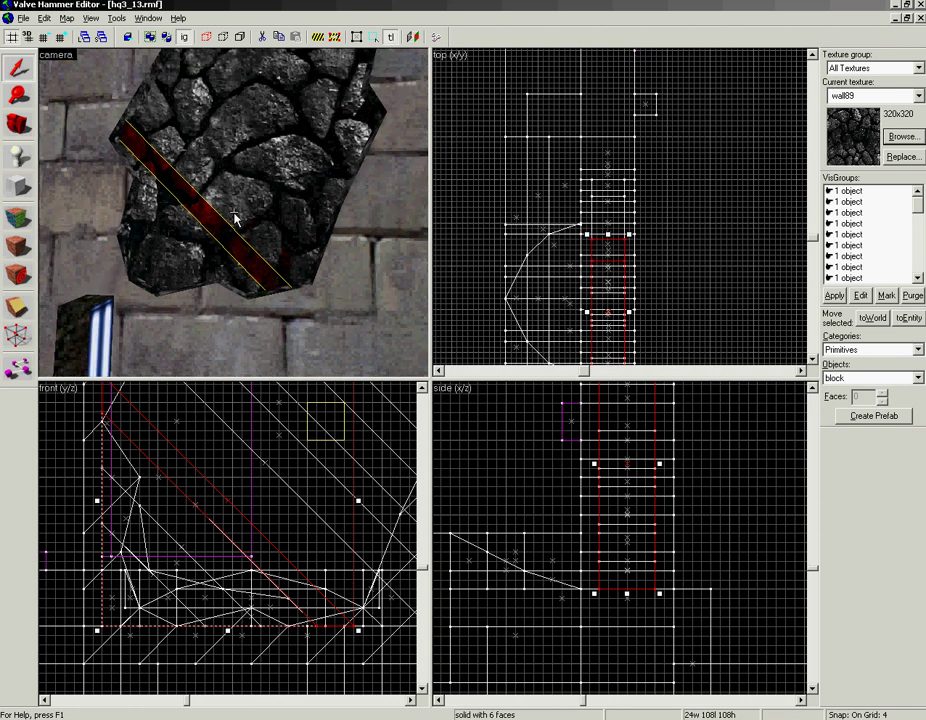
key(w)
key(w)
key(z)
scroll(298, 543, up, 2)
scroll(280, 600, down, 2)
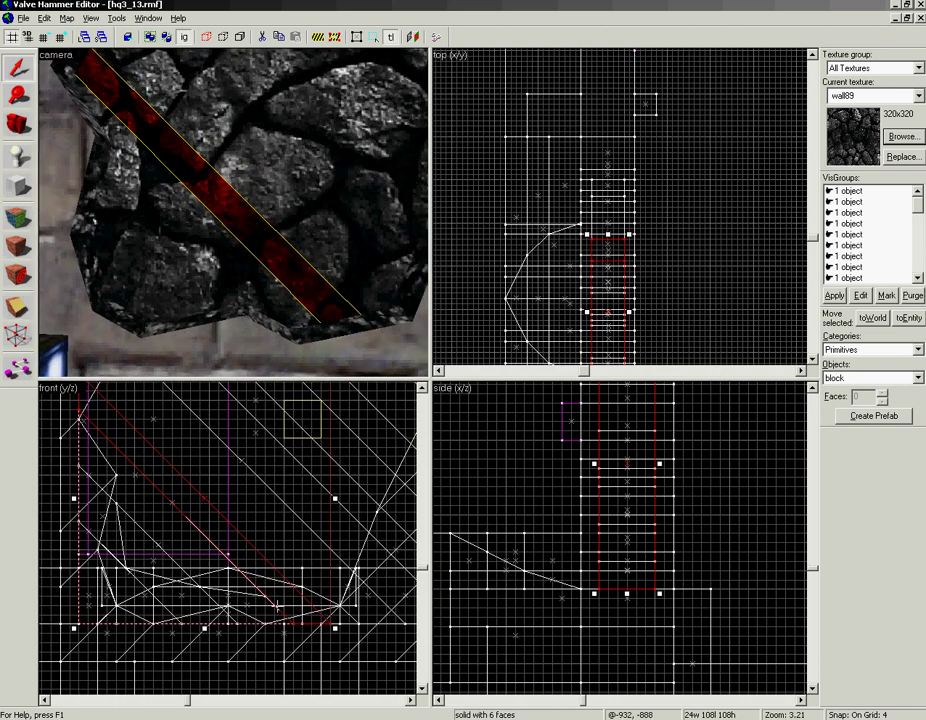
key(shift+x)
drag(265, 597, 293, 587)
key(Return)
key(shift+s)
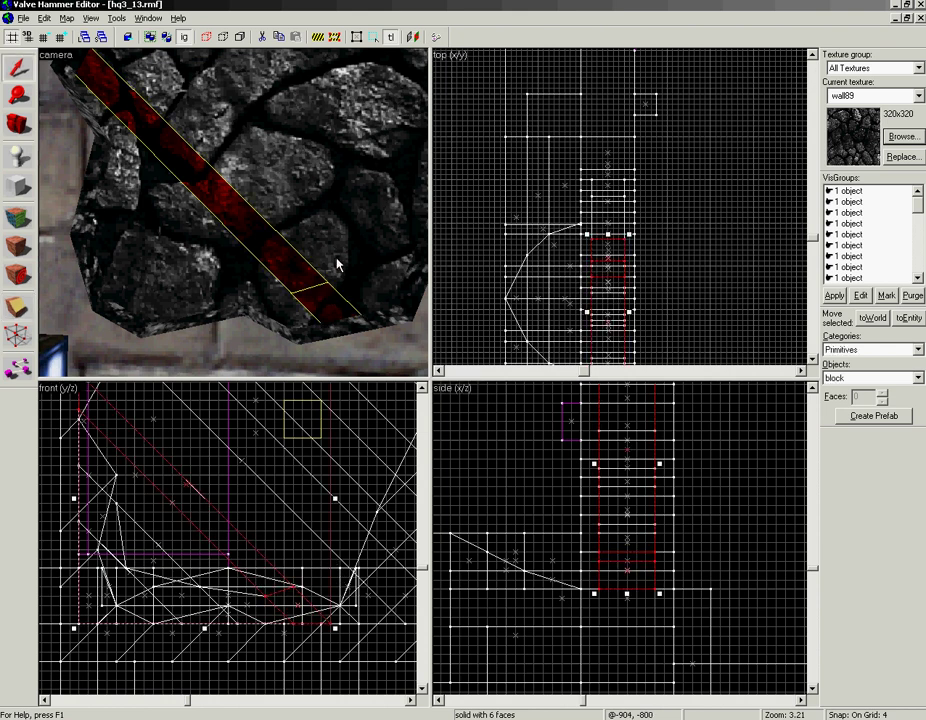
Continue the stone outline up and right by cutting across the fifth and sixth strips near the hole's lower-right edge, keeping both sides
click(337, 262)
key(shift+x)
drag(296, 591, 335, 552)
key(Return)
key(shift+s)
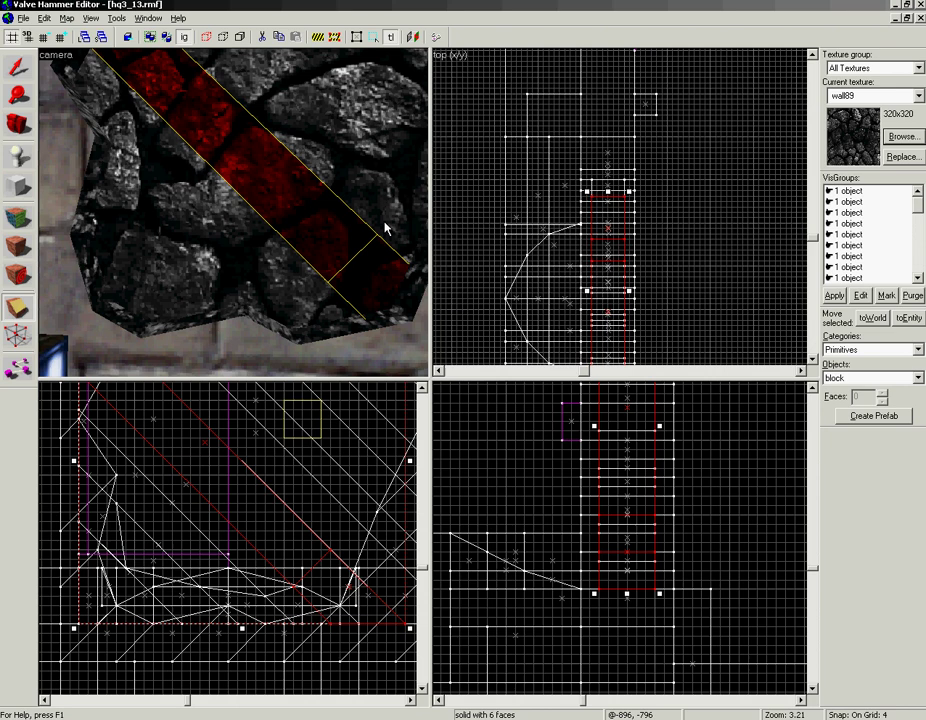
click(384, 221)
key(shift+x)
drag(333, 550, 349, 514)
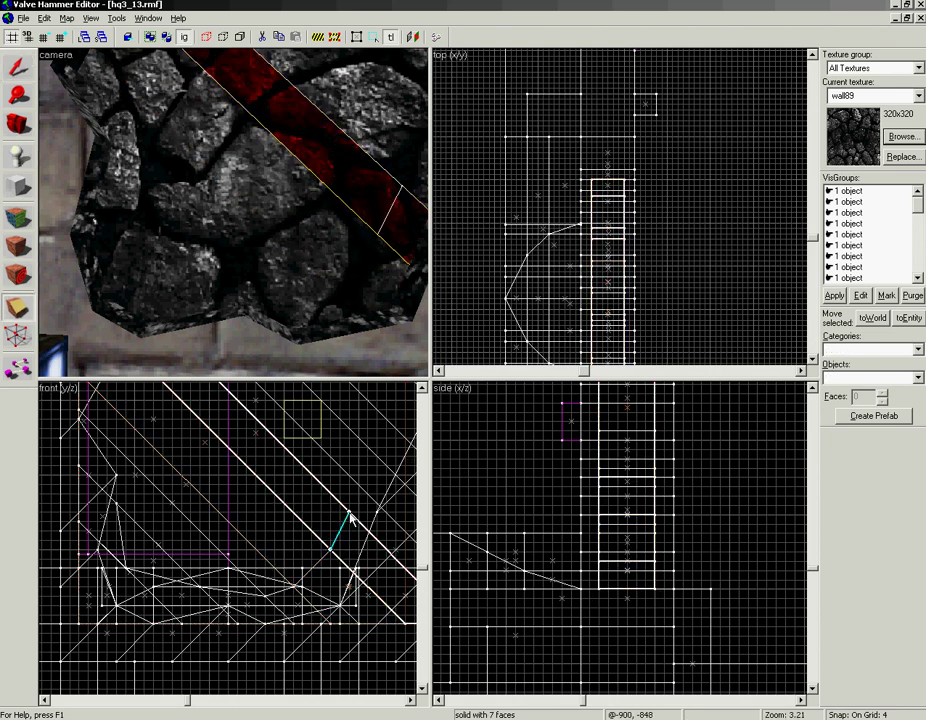
key(Return)
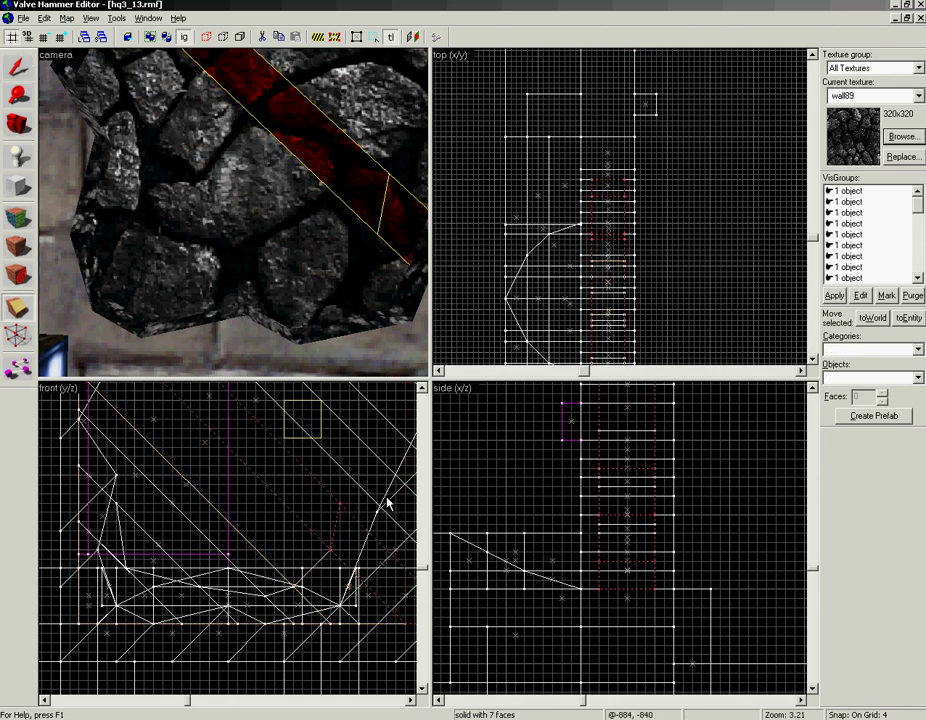
Extend the outline through the seventh and eighth strips with end-to-end cross cuts beside the hole's right edge, keeping both sides
drag(377, 477, 312, 519)
key(z)
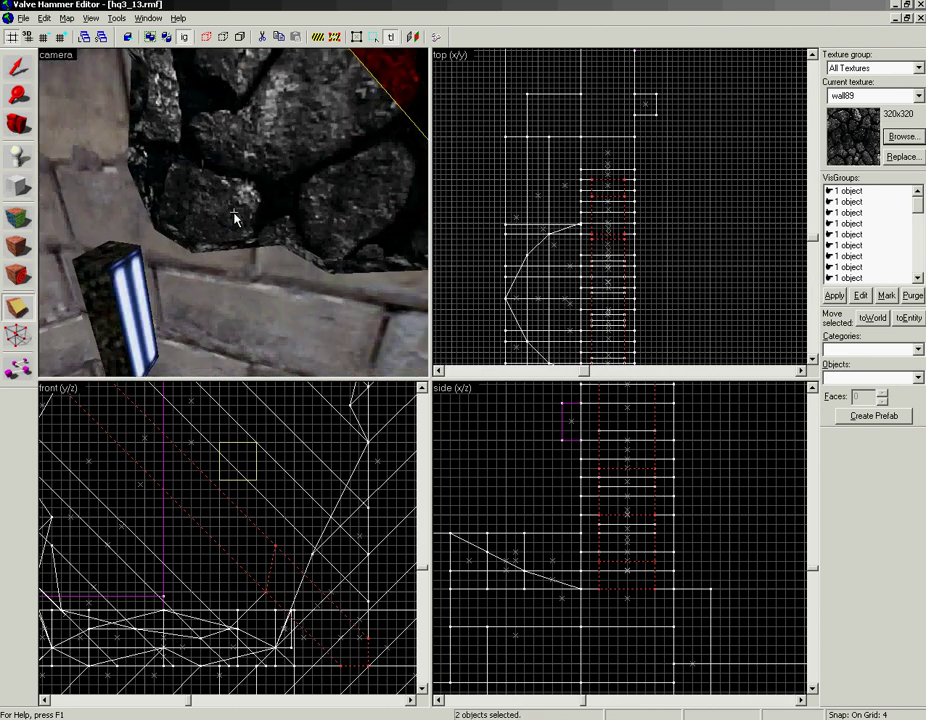
key(s)
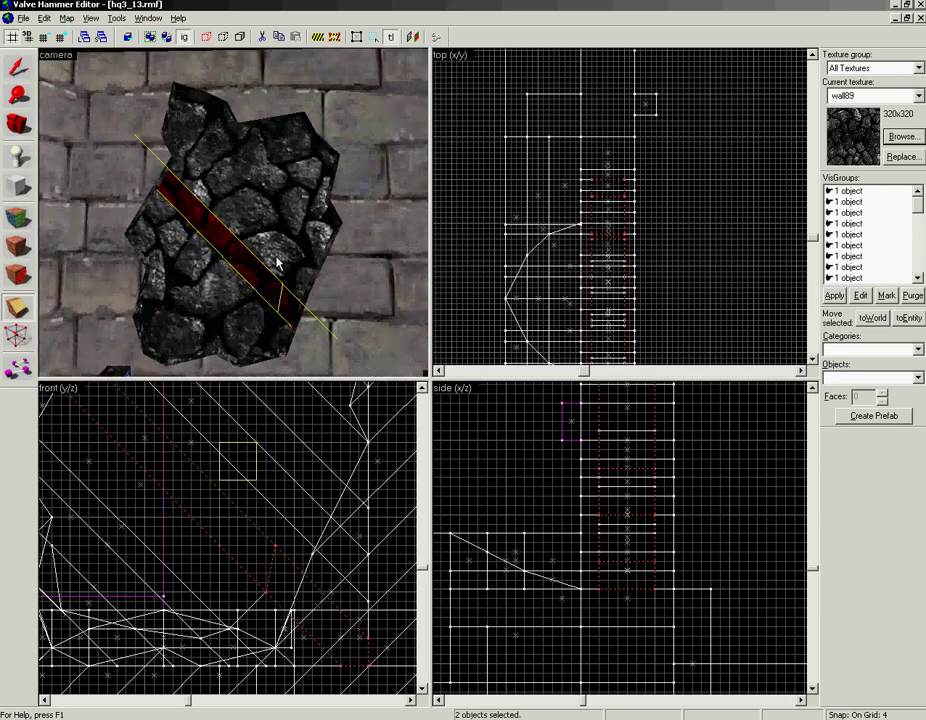
click(275, 263)
drag(277, 548, 293, 533)
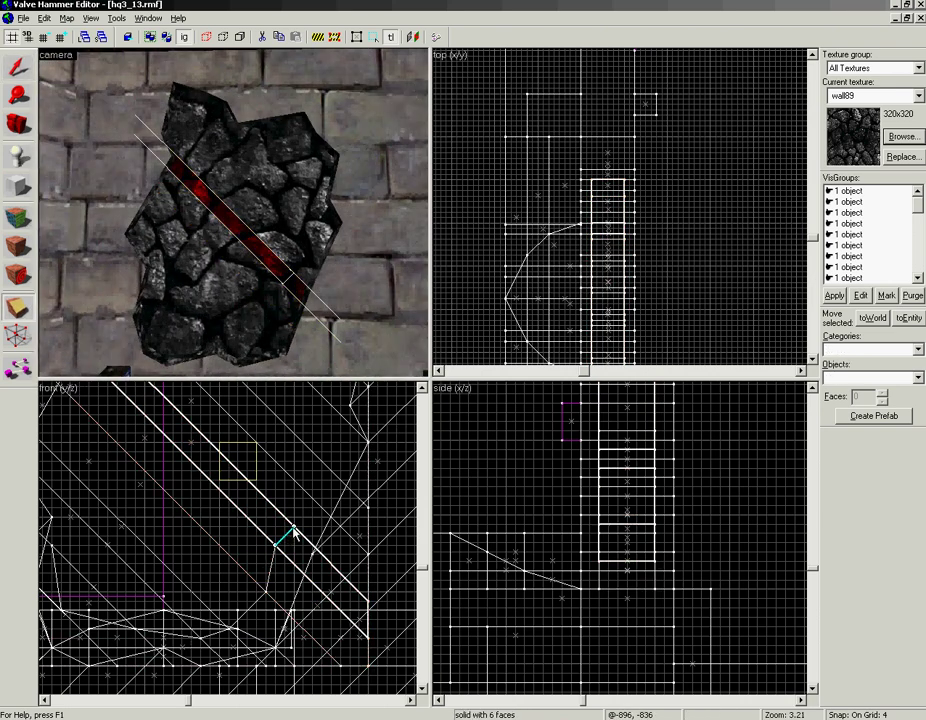
key(Return)
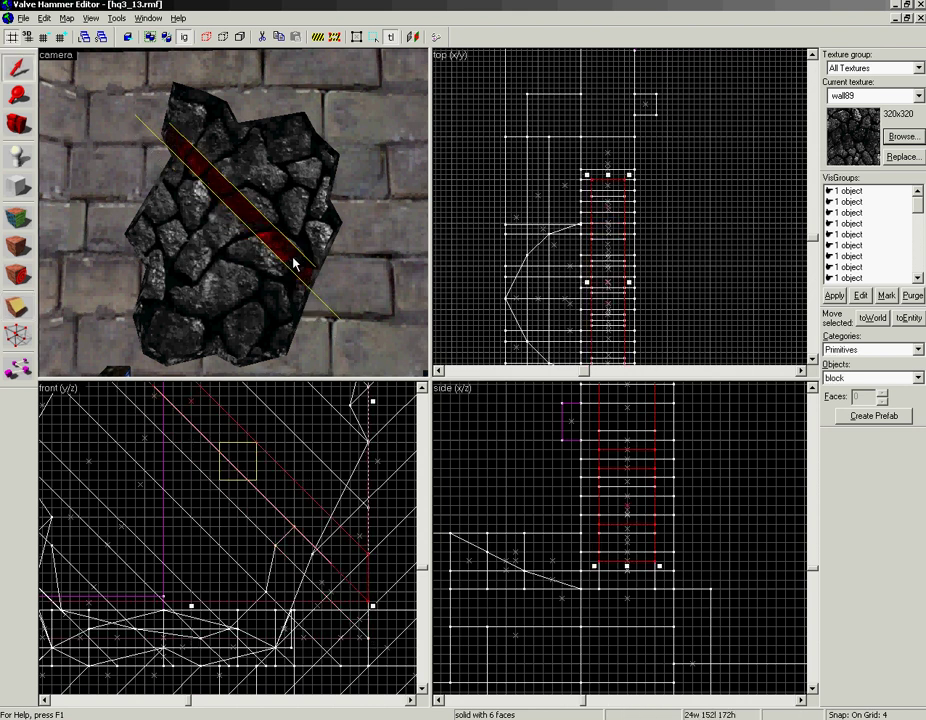
drag(291, 533, 314, 499)
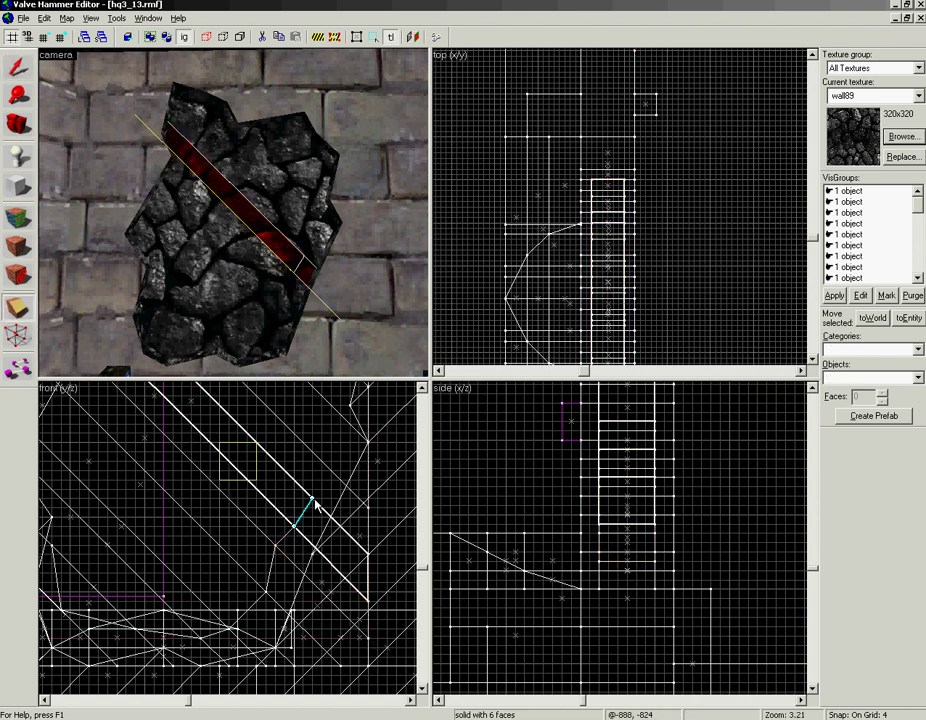
key(Return)
Cut across the strip running from the block's upper-left corner, starting at the previous cut's upper end, keeping both sides
key(shift+s)
click(307, 246)
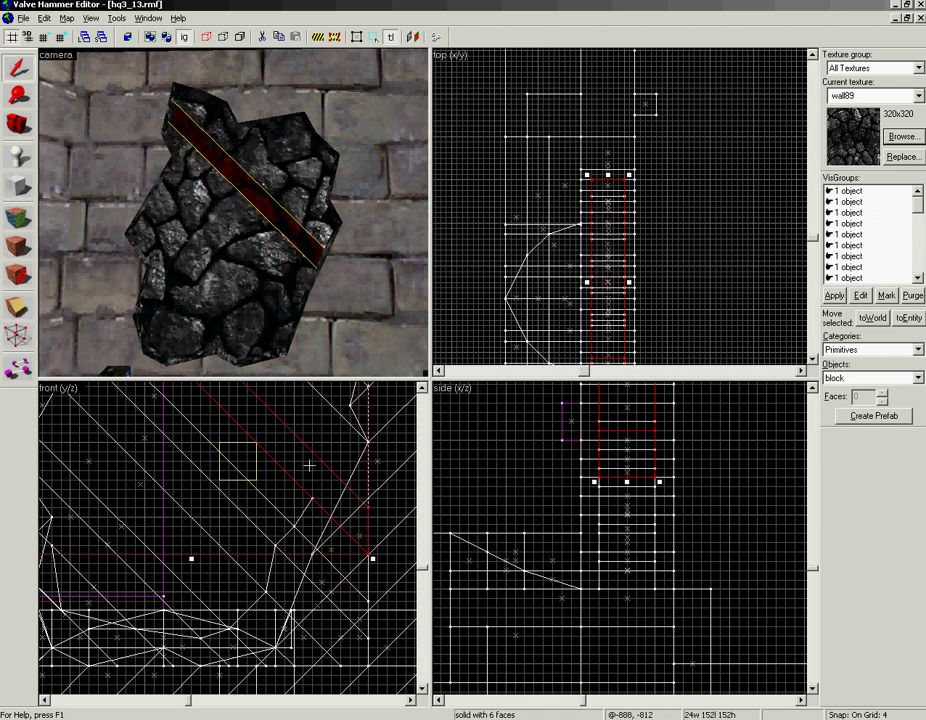
key(shift+x)
mouse_move(314, 498)
mouse_down()
mouse_move(322, 463)
mouse_move(324, 508)
mouse_move(323, 445)
mouse_move(362, 443)
mouse_move(318, 516)
mouse_up()
key(Return)
key(shift+s)
click(325, 233)
key(shift+x)
key(shift+s)
click(305, 182)
key(shift+x)
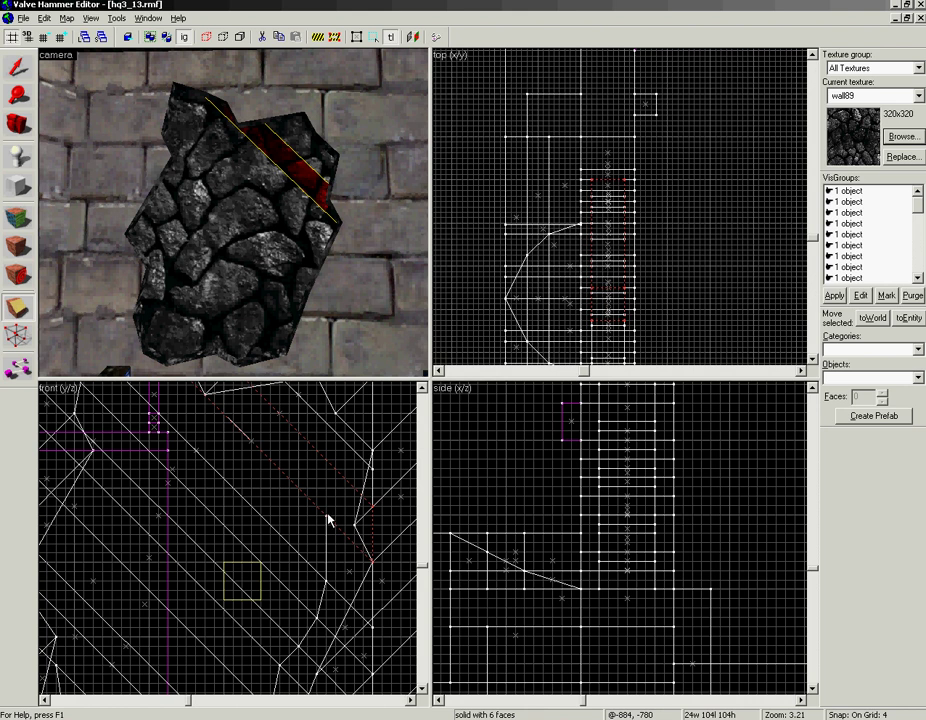
key(ctrl+z)
Cut across the next two strips toward the upper right, leaning slightly left in the first and right in the second, keeping both sides
key(shift+s)
click(308, 221)
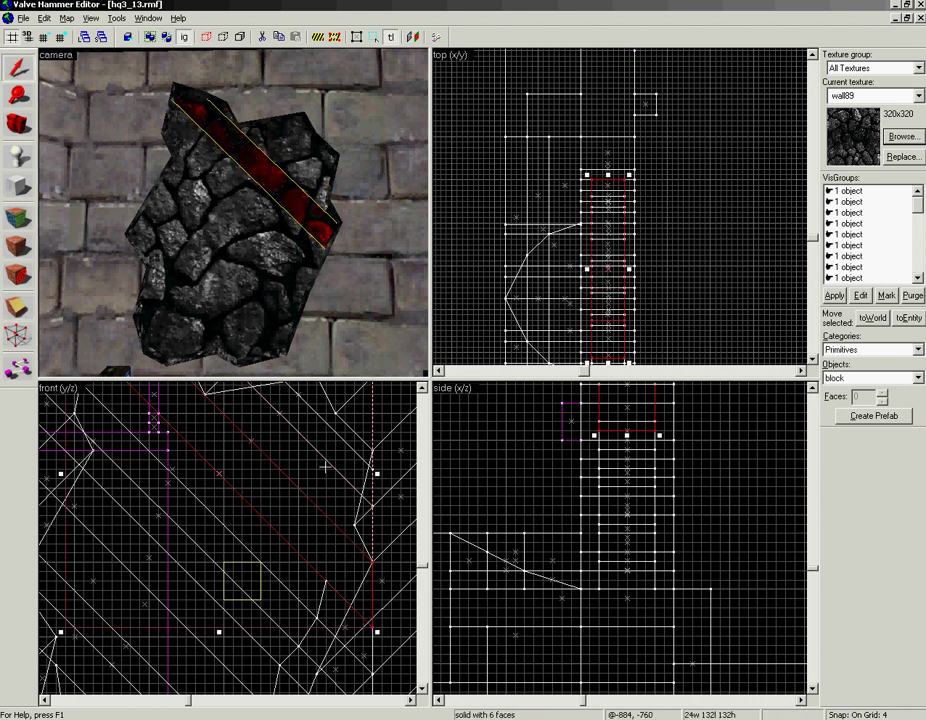
key(shift+x)
drag(326, 581, 319, 507)
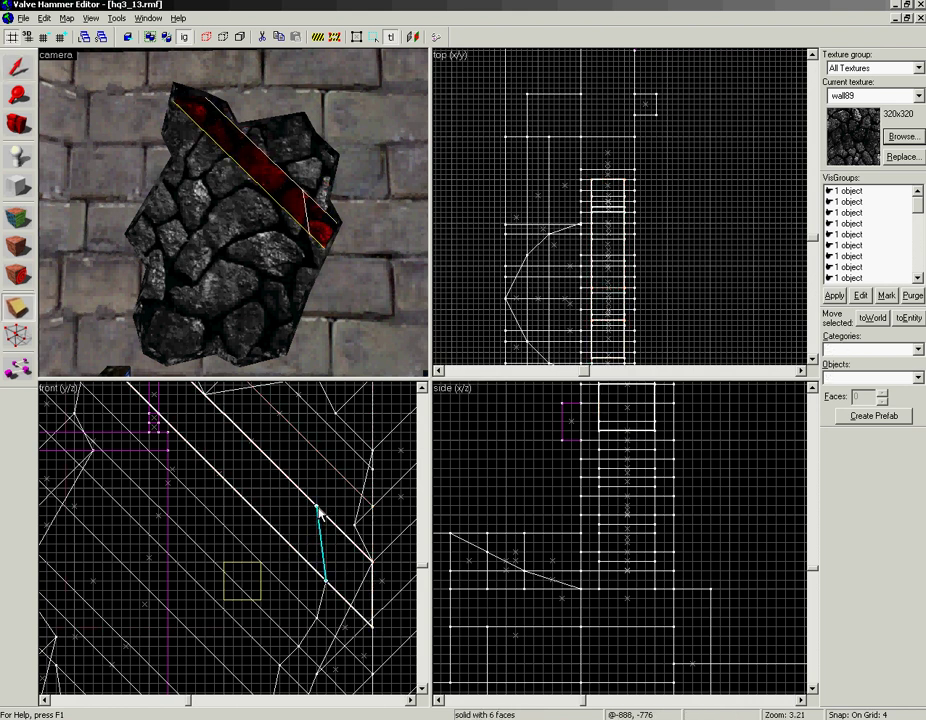
key(Return)
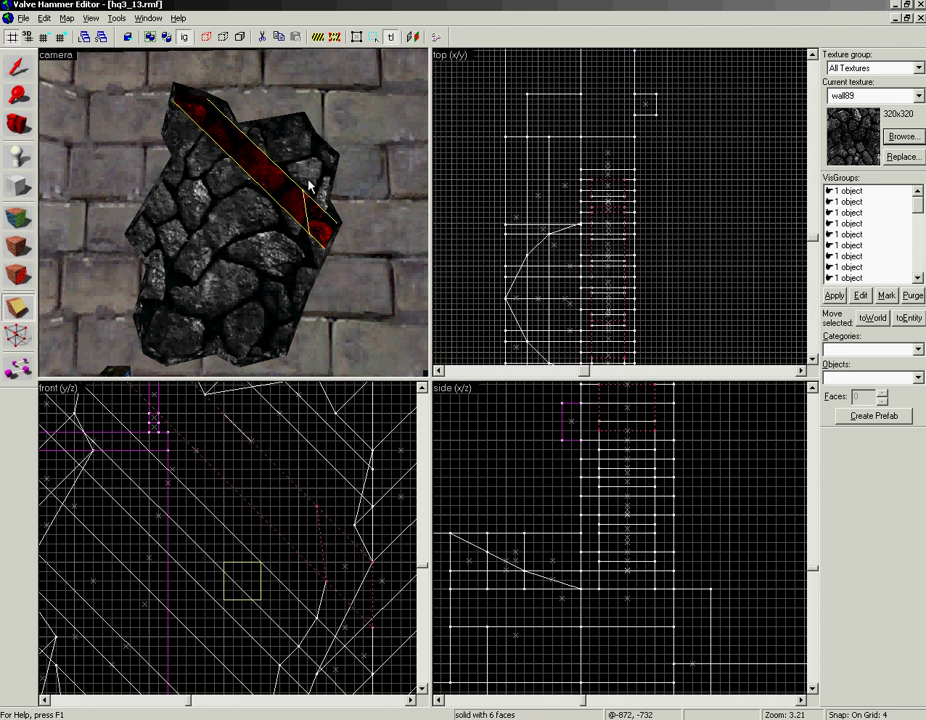
key(shift+s)
click(309, 184)
key(shift+x)
drag(318, 507, 334, 470)
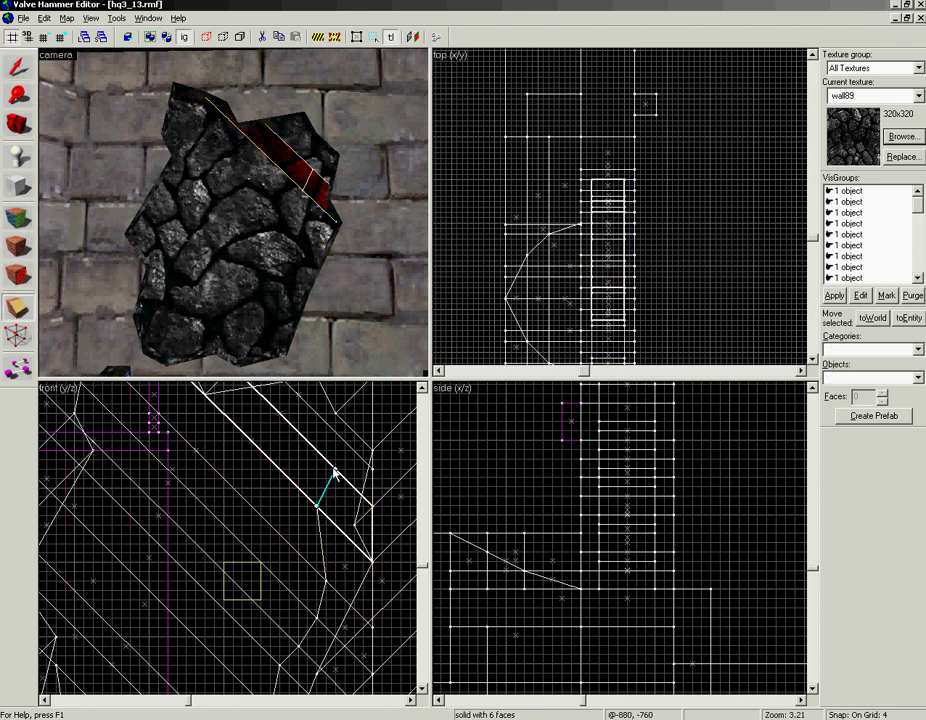
key(Return)
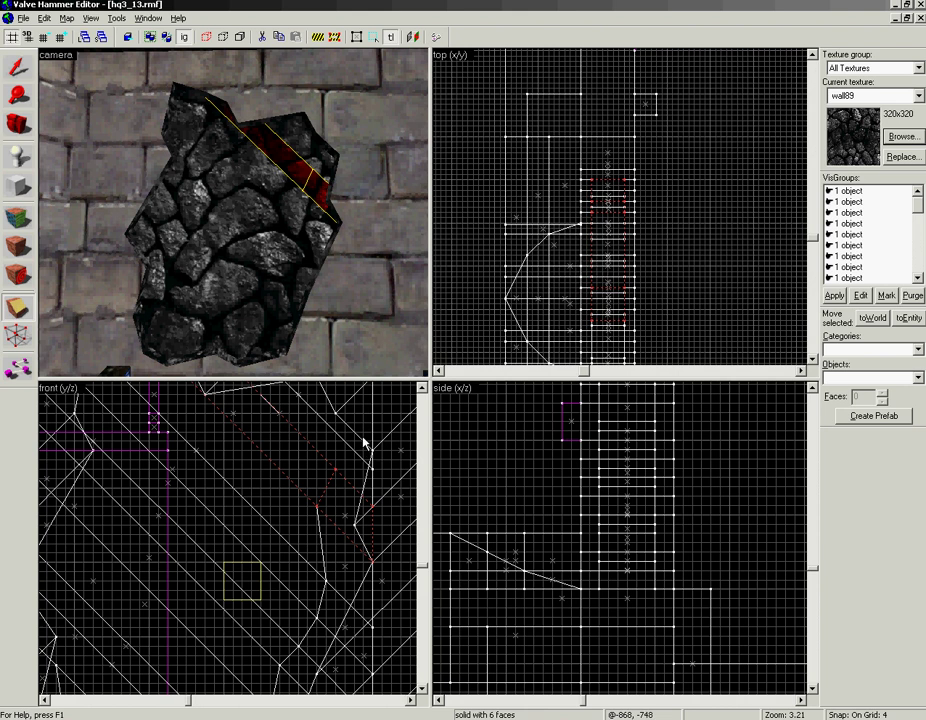
Cut the strip beside the upper-right corner piece with two cross cuts meeting on its upper edge, turning the outline back left
key(shift+s)
click(309, 157)
key(shift+x)
drag(336, 474, 271, 406)
key(Return)
key(Return)
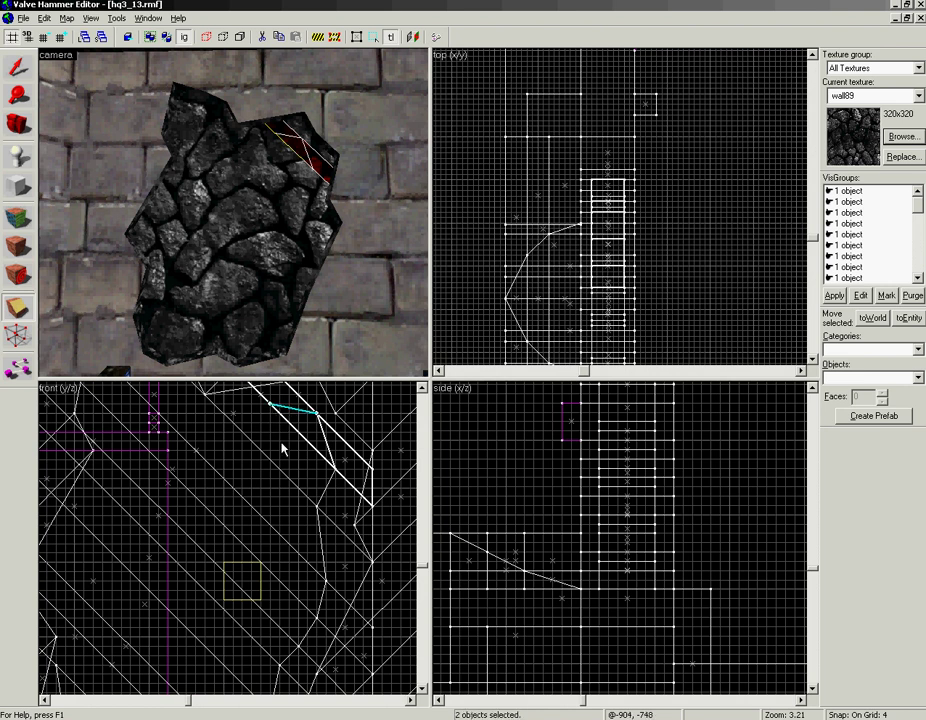
Run the outline back left along the hole's top by cutting across the next two strips end to end, keeping both sides
key(shift+s)
key(shift+x)
mouse_move(270, 405)
mouse_down()
mouse_move(224, 414)
mouse_move(290, 500)
mouse_move(238, 472)
mouse_up()
key(Return)
key(shift+s)
click(246, 154)
key(shift+x)
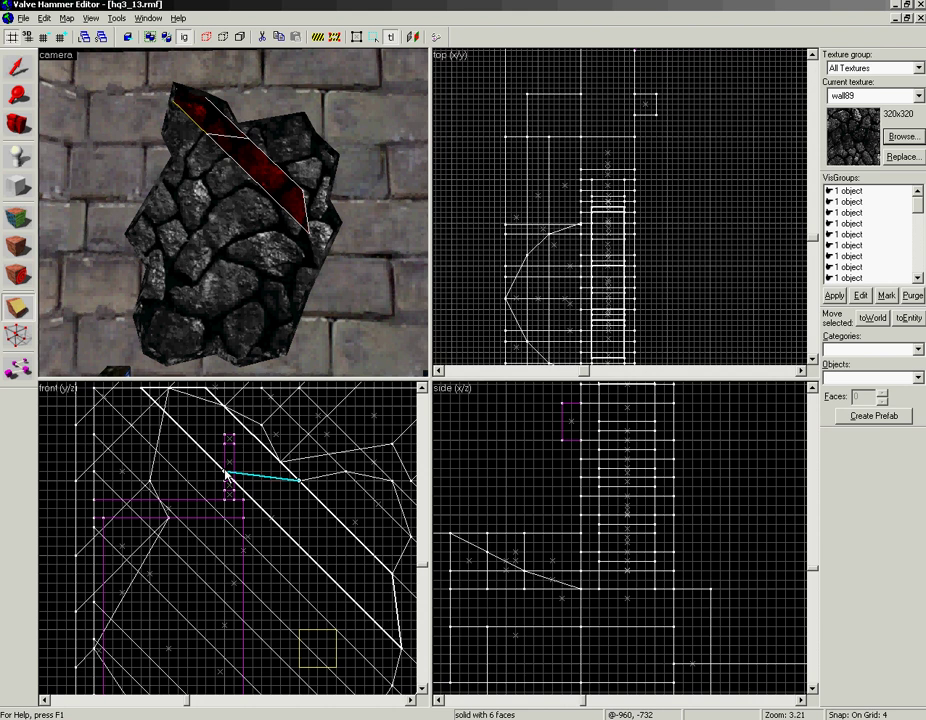
drag(227, 473, 197, 442)
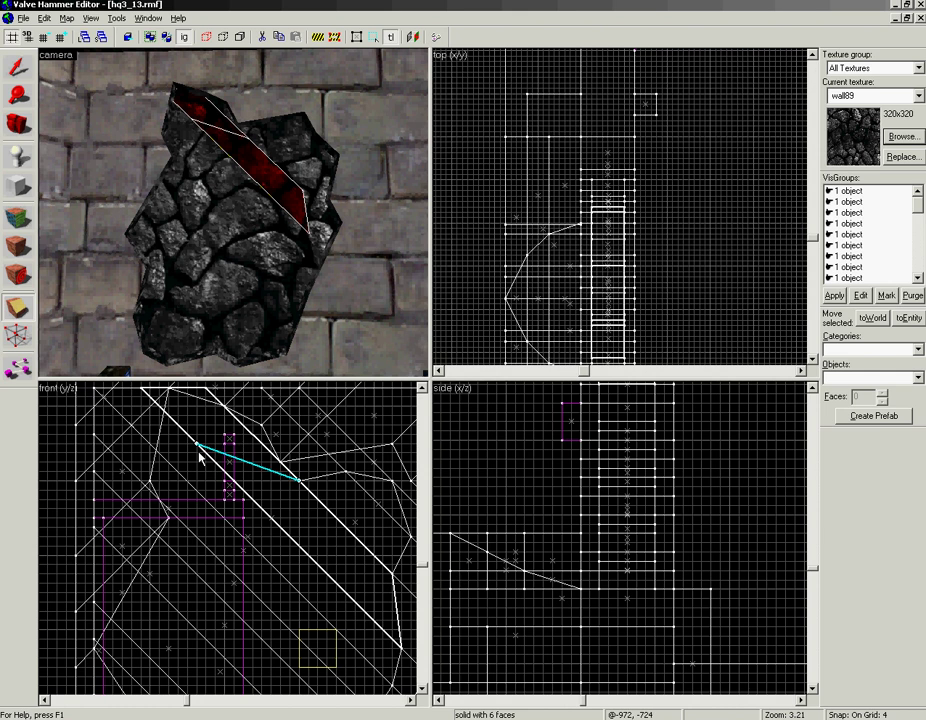
key(Return)
Cut across the next strip at the hole's upper left, slanting down-left from the previous cut's end, keeping both sides
key(shift+s)
click(228, 172)
key(shift+b)
drag(197, 446, 177, 470)
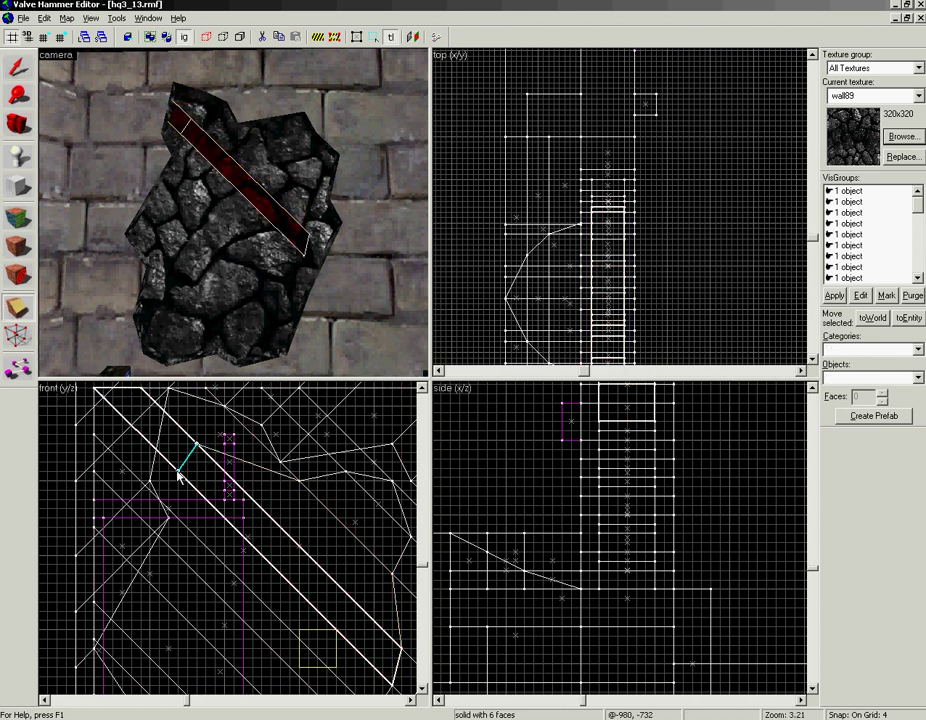
key(Return)
Cut across the following strip from the last cut's lower end, running down and leaning slightly right, keeping both sides
key(shift+s)
click(209, 193)
click(229, 181)
click(221, 189)
key(shift+x)
drag(178, 471, 188, 528)
key(Return)
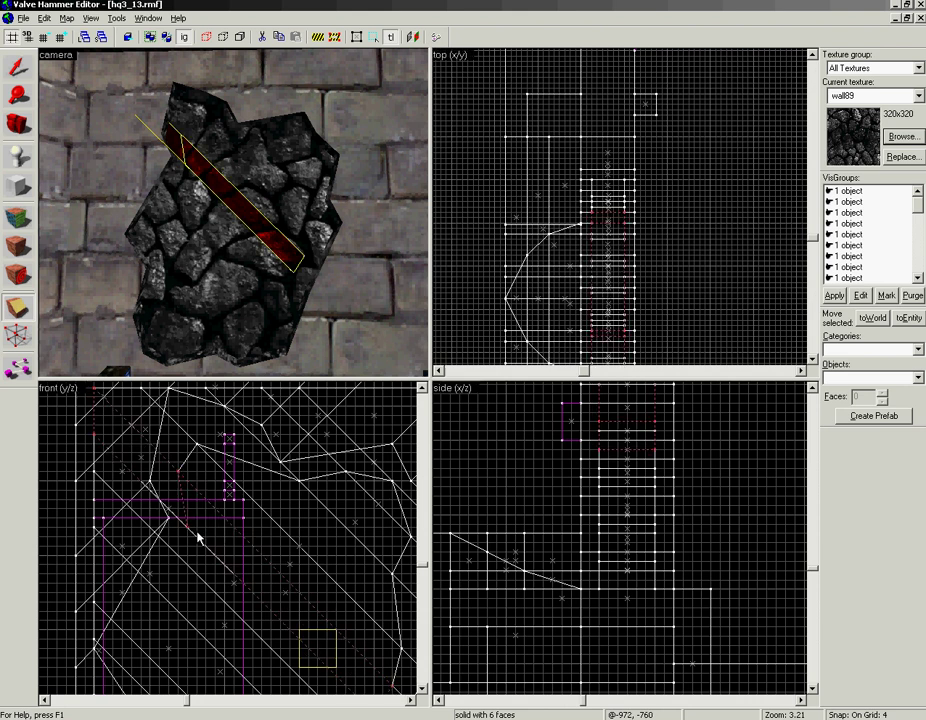
Continue the outline down the hole's left side across two more strips, slanting down-left and then more steeply, keeping both sides
click(209, 207)
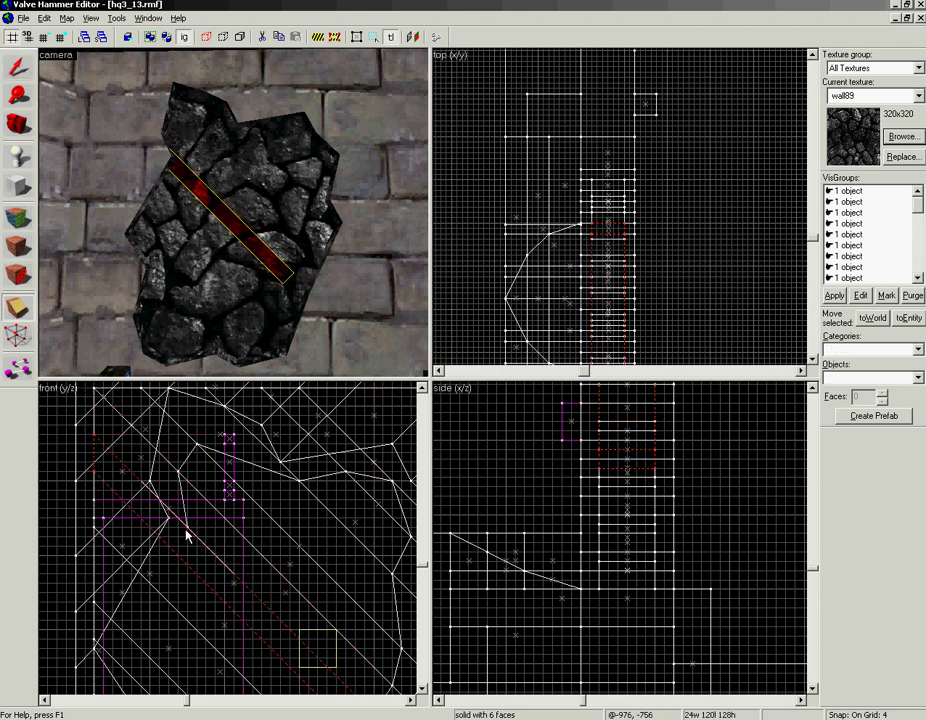
drag(187, 530, 171, 547)
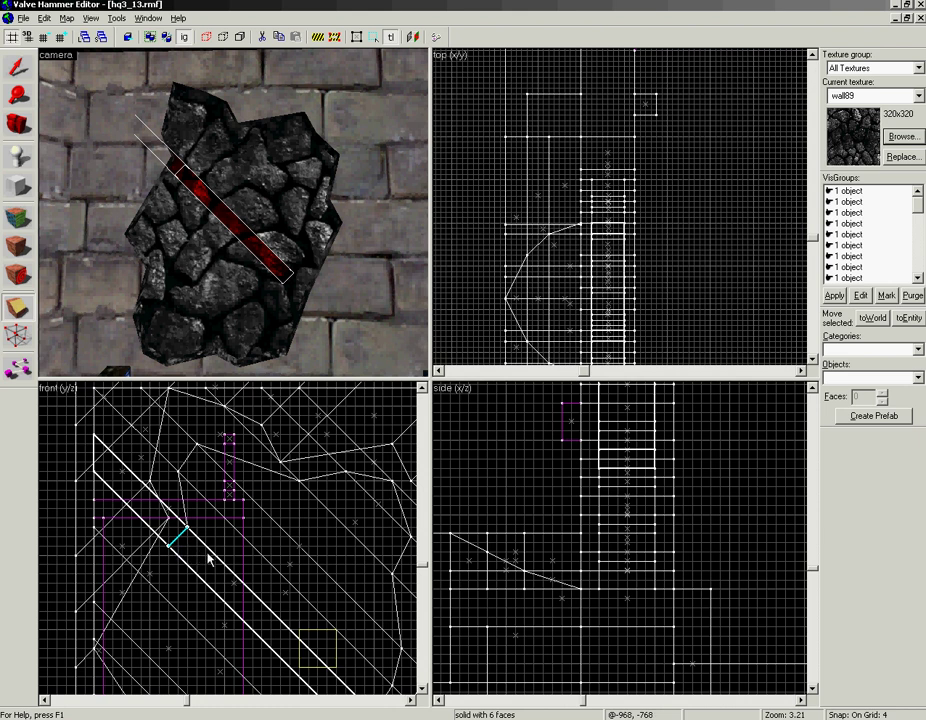
key(Return)
key(shift+s)
click(193, 213)
key(shift+x)
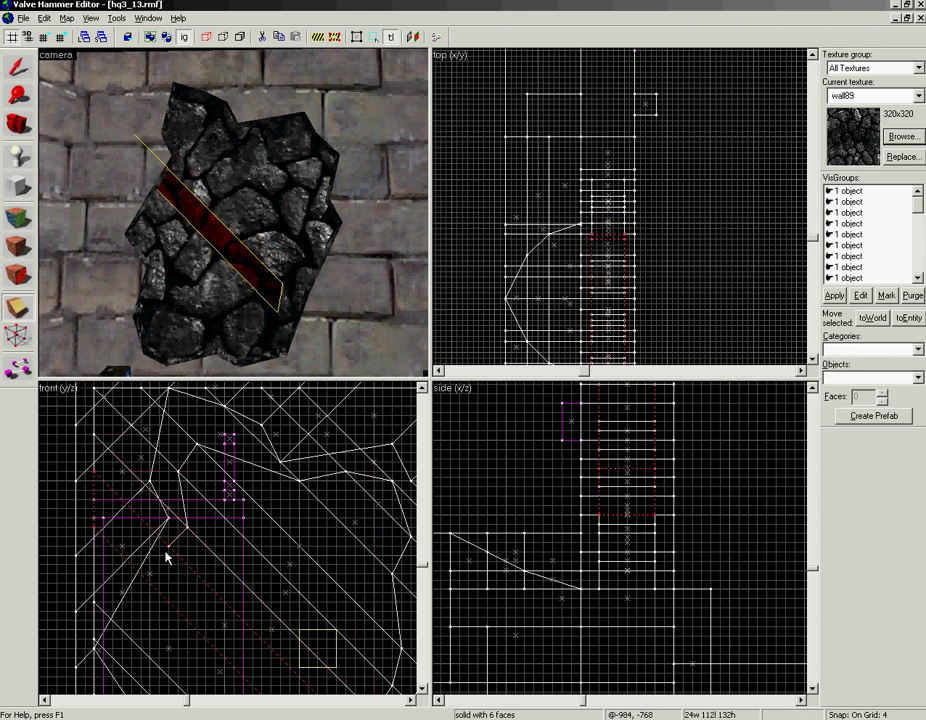
drag(167, 549, 159, 591)
key(Return)
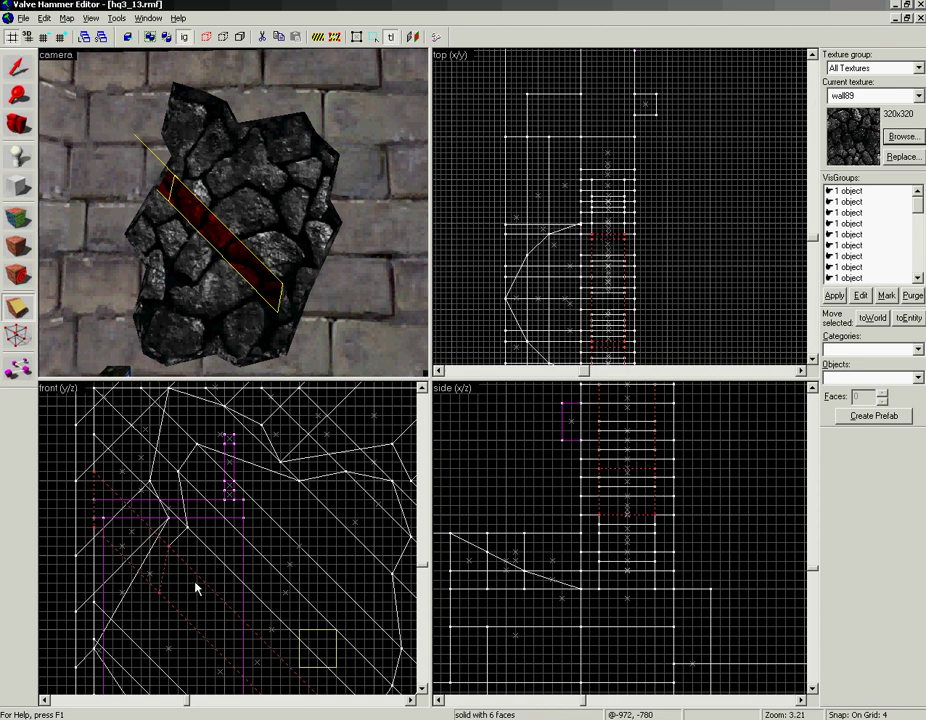
Cut across the next wider strip from the last cut's lower end, slanting down-left, keeping both sides
mouse_move(222, 600)
mouse_down()
mouse_move(194, 515)
mouse_move(125, 551)
mouse_up()
key(shift+s)
click(172, 256)
key(shift+x)
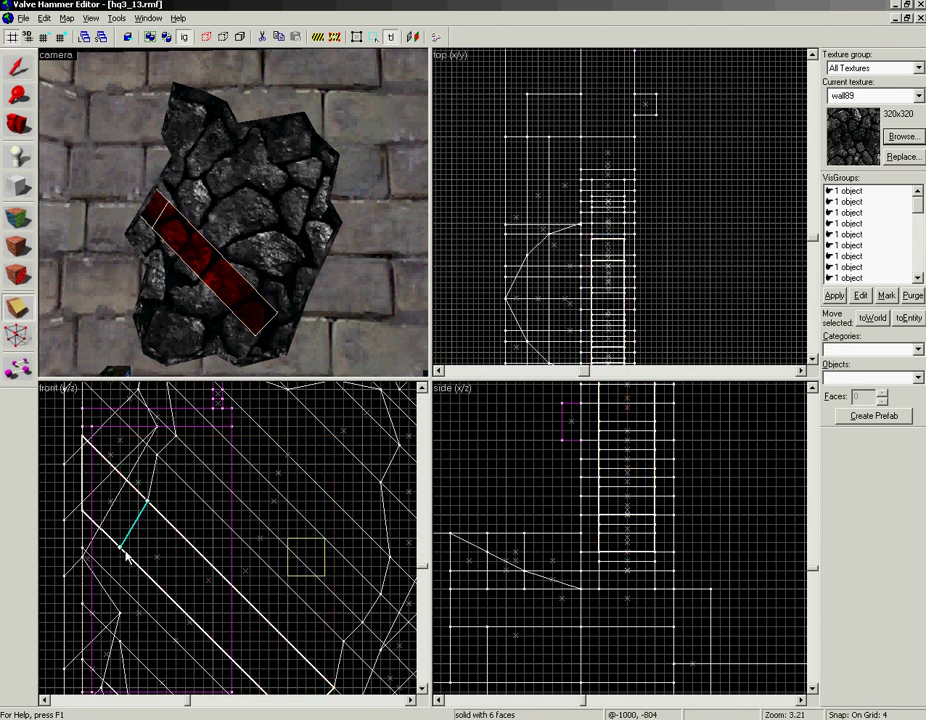
key(Return)
Try to cut the next narrow strip with a short cut leaning left from the outline's current end
key(shift+s)
click(180, 286)
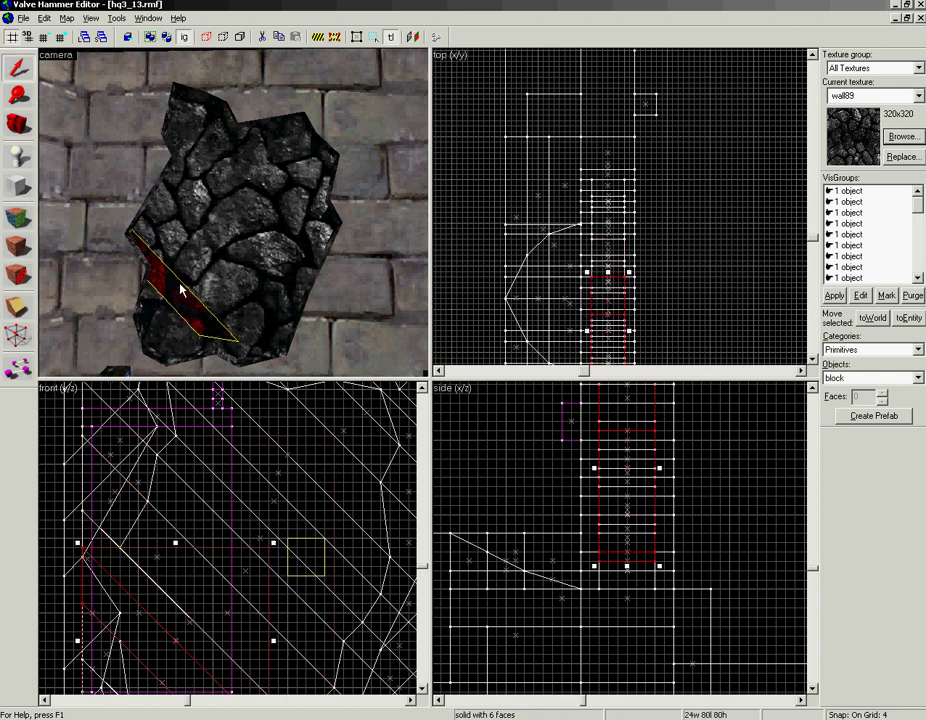
click(194, 274)
click(186, 275)
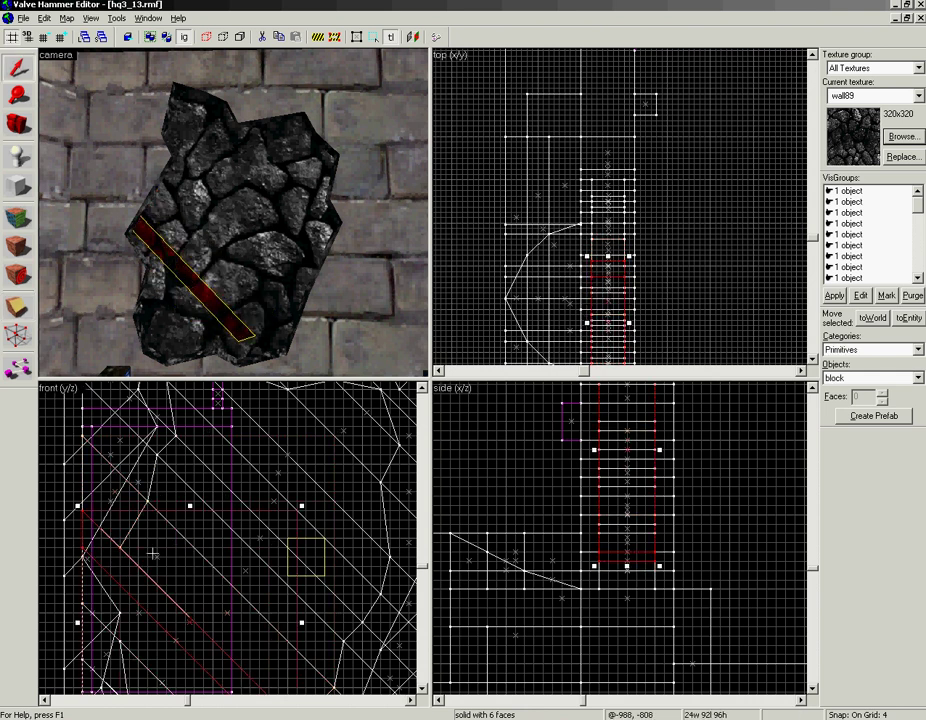
key(shift+x)
drag(119, 549, 112, 578)
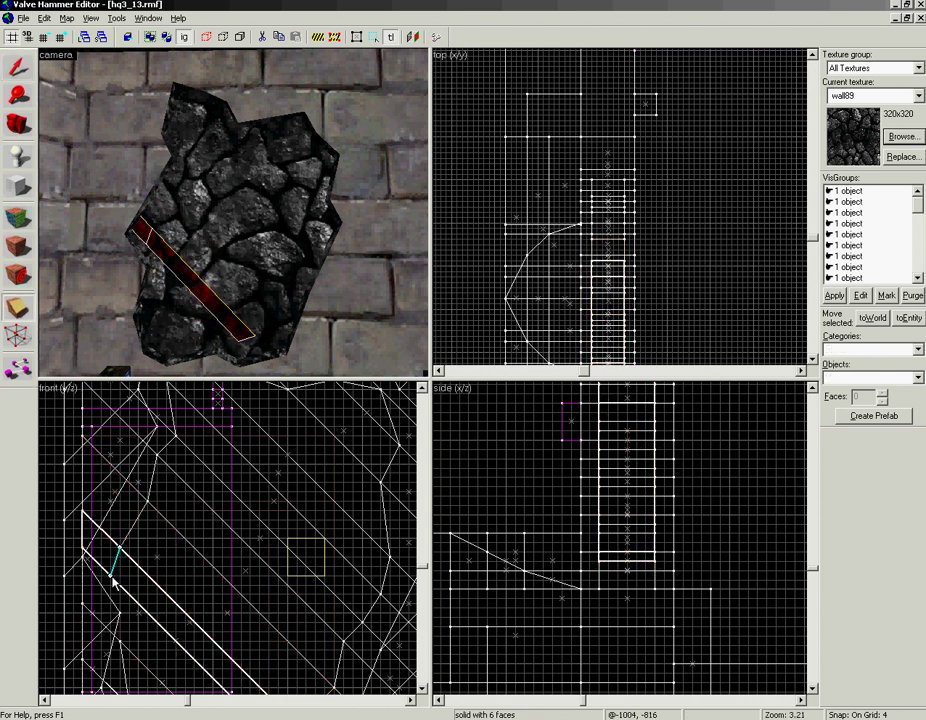
key(Return)
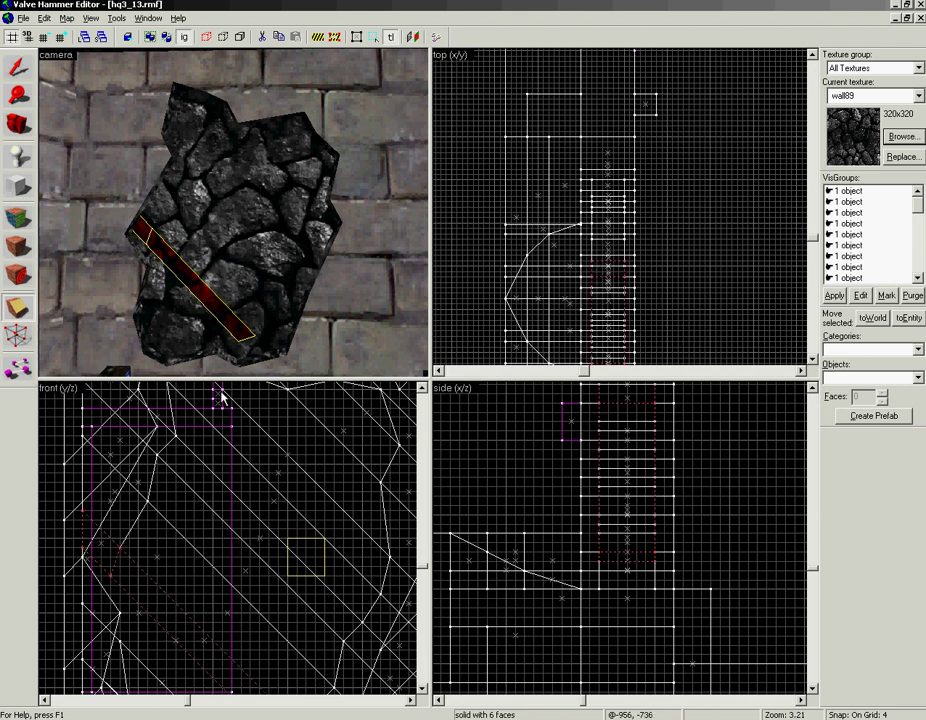
key(shift+q)
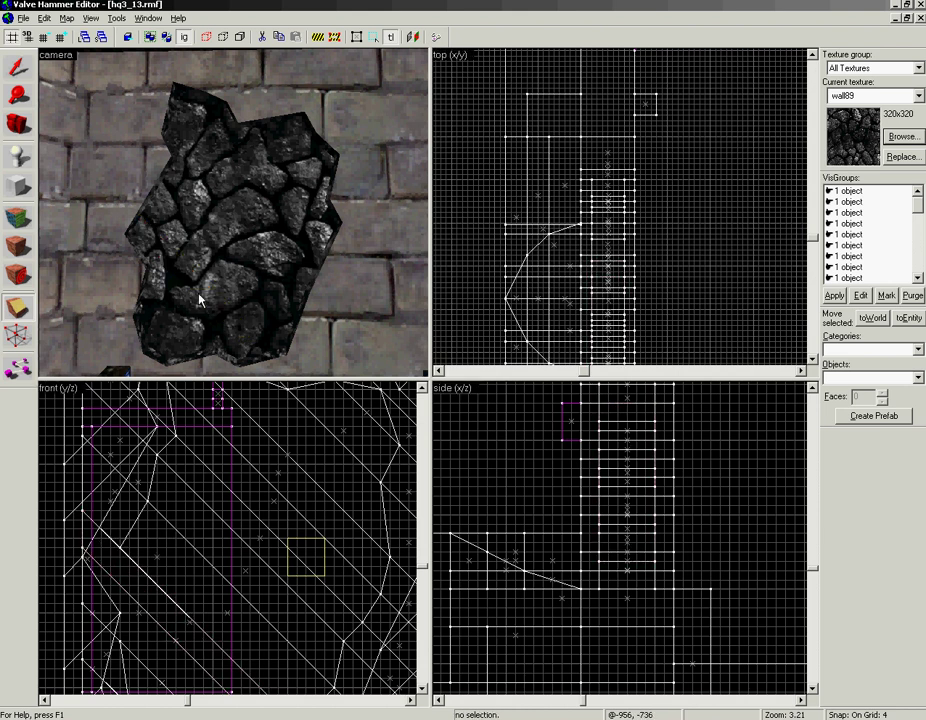
Cut the narrow strip from the outline's current end, slanting down-right to its lower edge, keeping both sides
key(shift+s)
click(186, 277)
key(shift+x)
drag(118, 549, 128, 595)
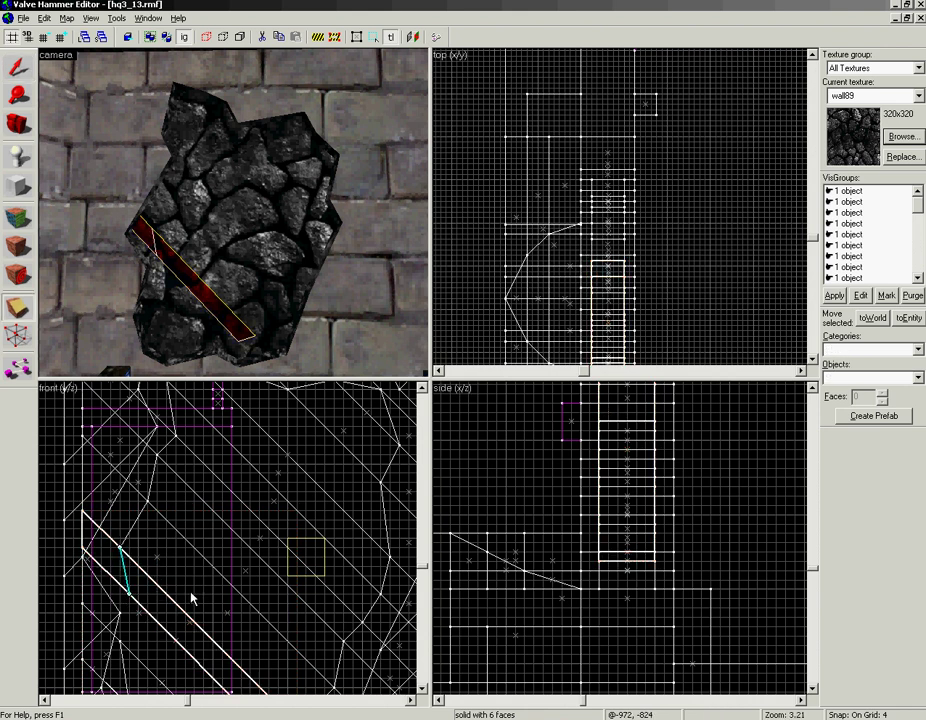
drag(129, 595, 139, 600)
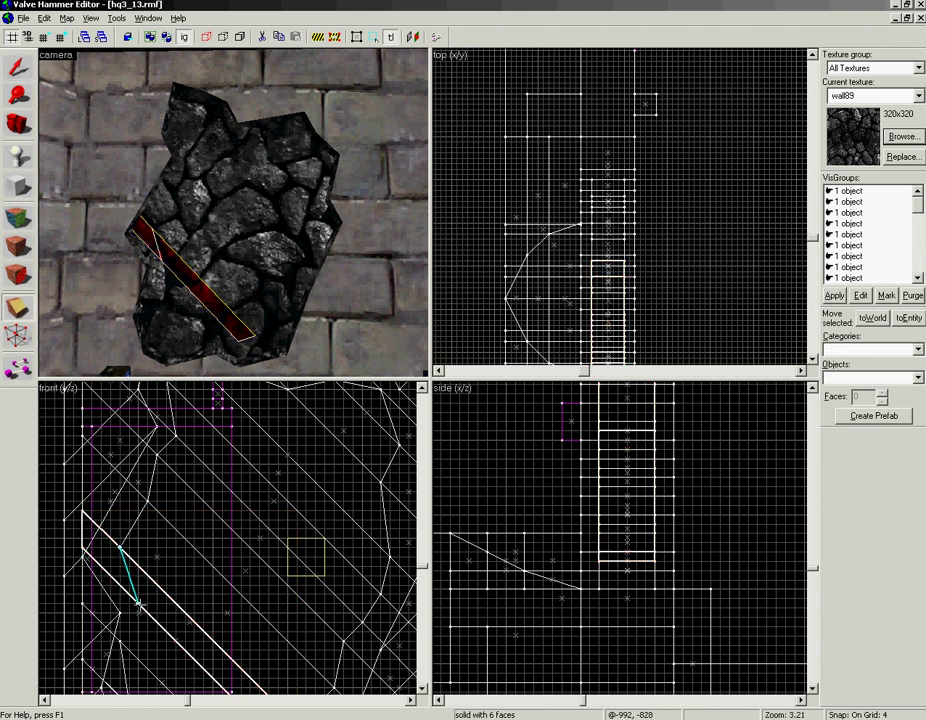
key(Return)
Cut the last strip down-left to meet the lower-left corner piece's cut, closing the inner outline and keeping both sides
key(shift+s)
click(187, 313)
key(shift+x)
drag(139, 611, 125, 645)
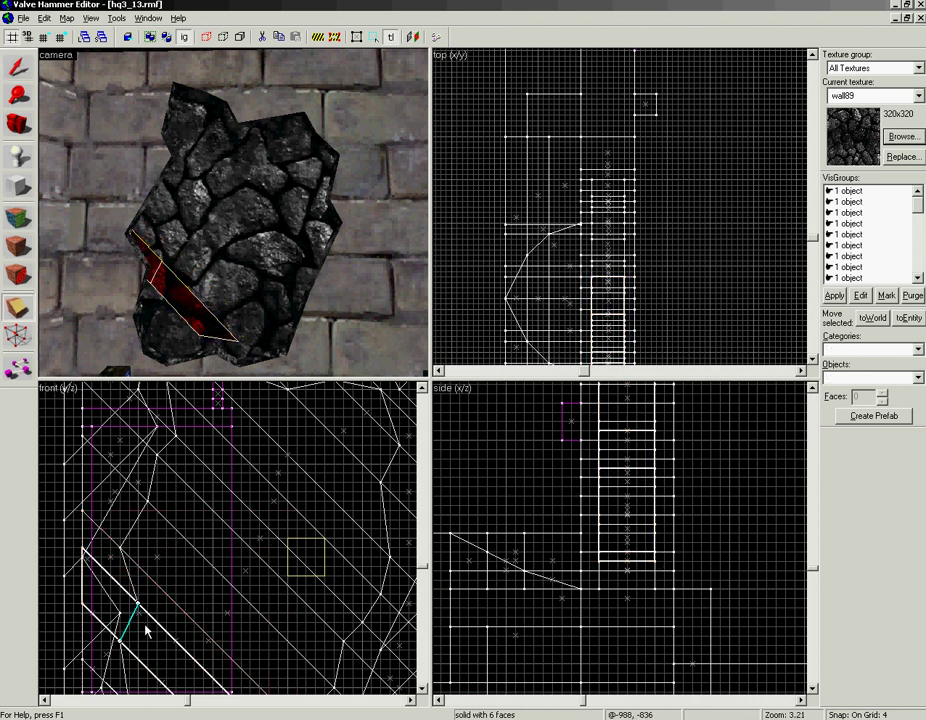
key(Return)
Select all the rubble pieces inside the cut outline and delete them to open the hole
key(shift+s)
click(162, 311)
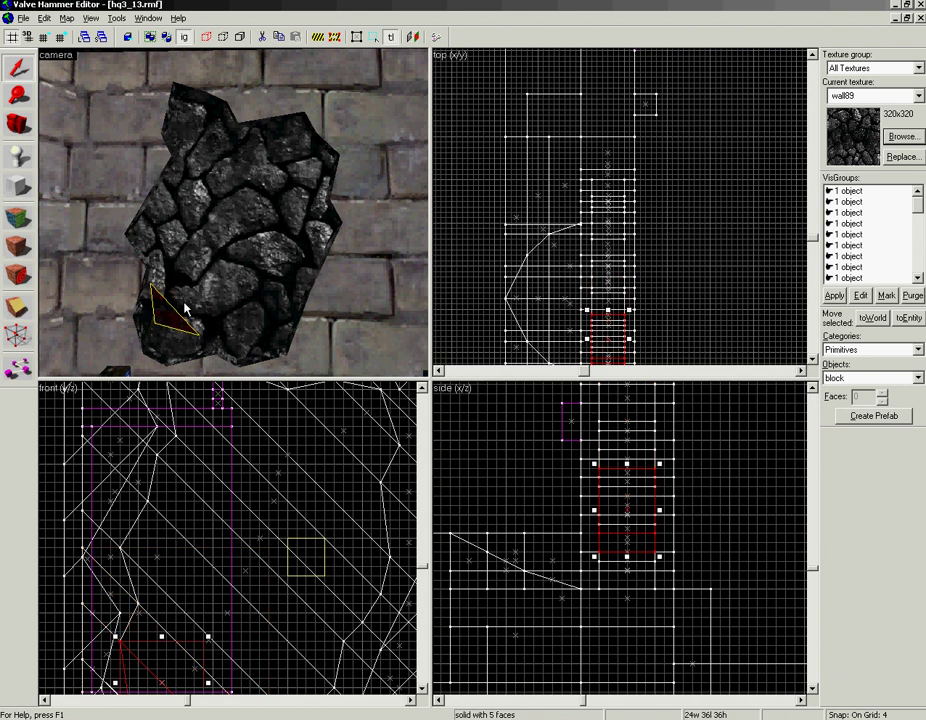
ctrl+click(185, 303)
ctrl+click(199, 286)
ctrl+click(209, 269)
ctrl+click(217, 261)
ctrl+click(221, 248)
ctrl+click(211, 266)
ctrl+click(238, 226)
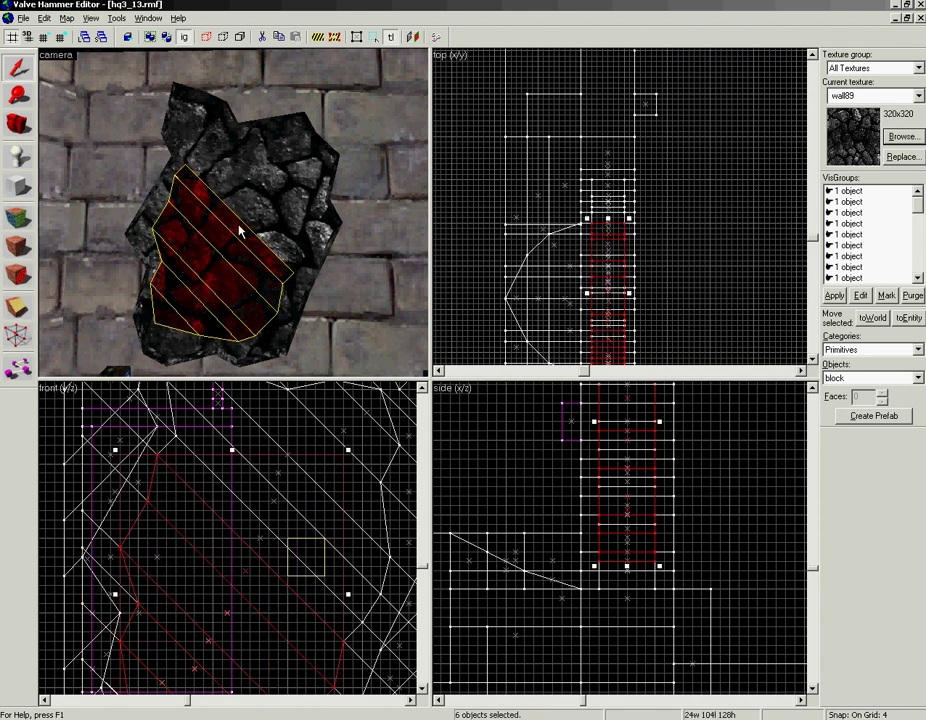
ctrl+click(256, 211)
ctrl+click(270, 197)
ctrl+click(275, 187)
ctrl+click(289, 171)
ctrl+click(303, 163)
key(Delete)
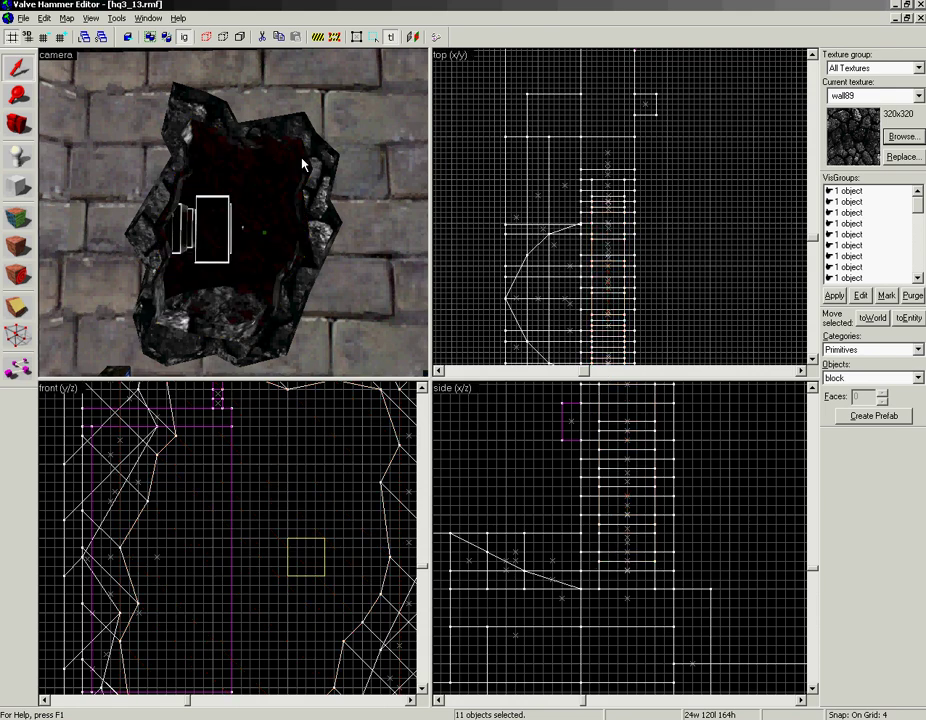
Pick up wall87 from an inner face low on the hole's edge and wrap it onto the adjoining faces above
key(z)
key(w)
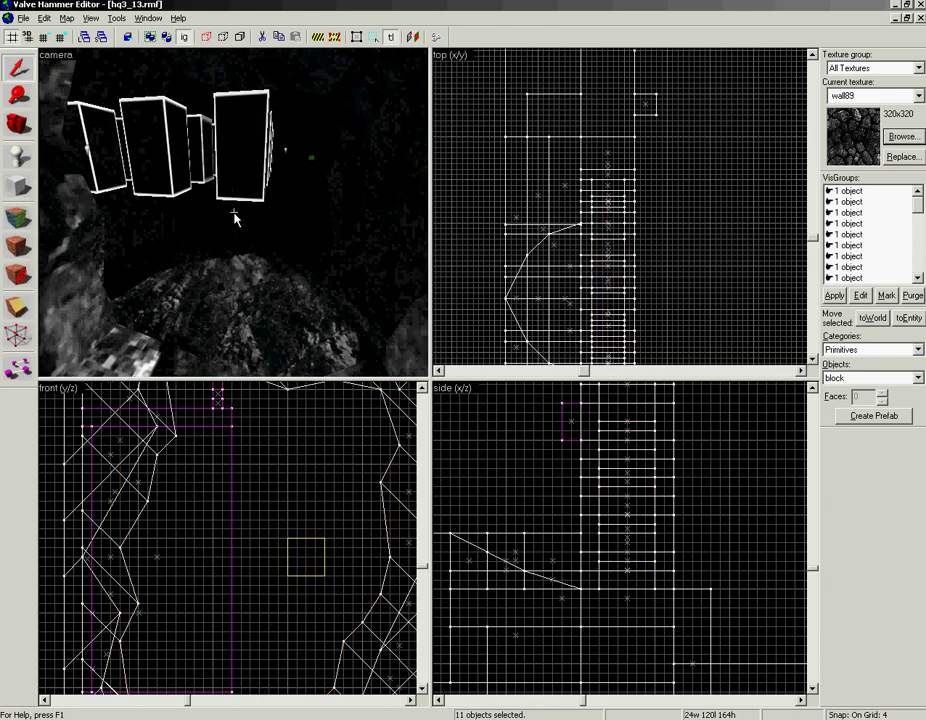
key(w)
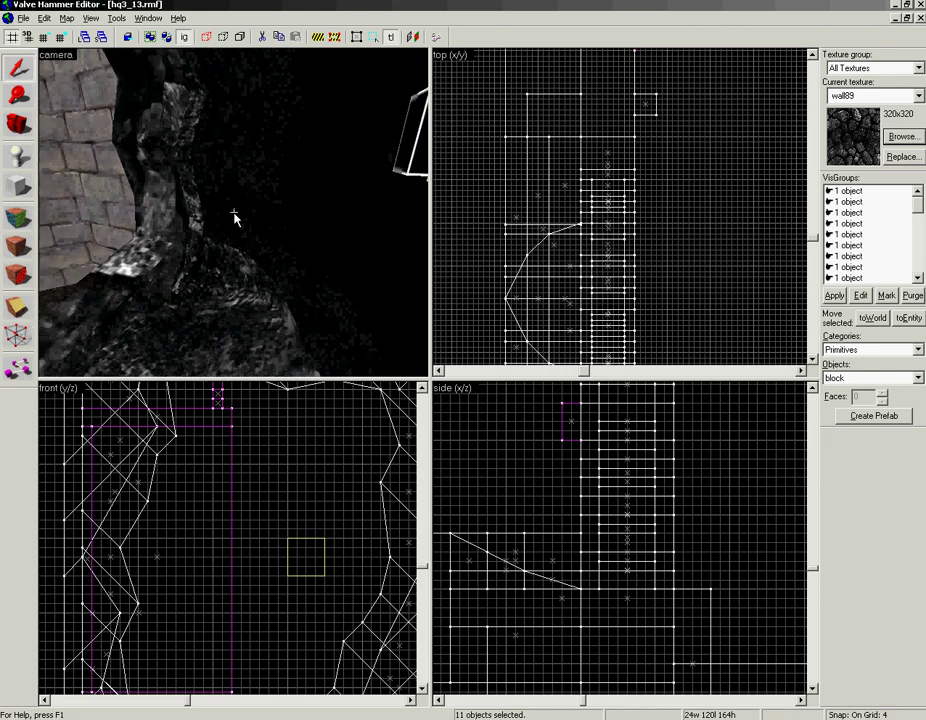
key(d)
key(z)
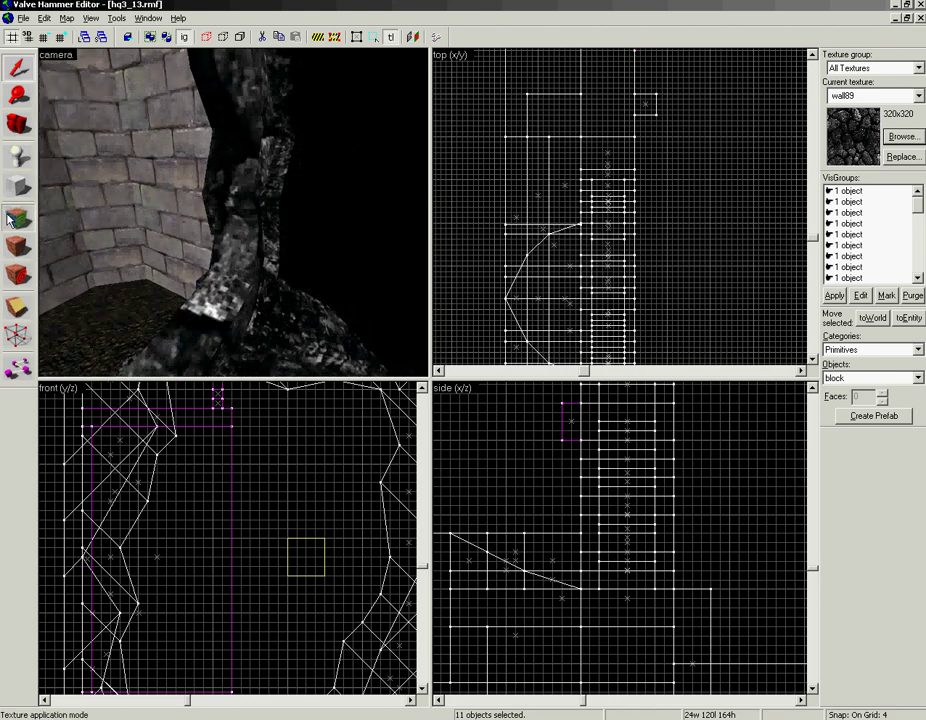
click(16, 218)
click(272, 272)
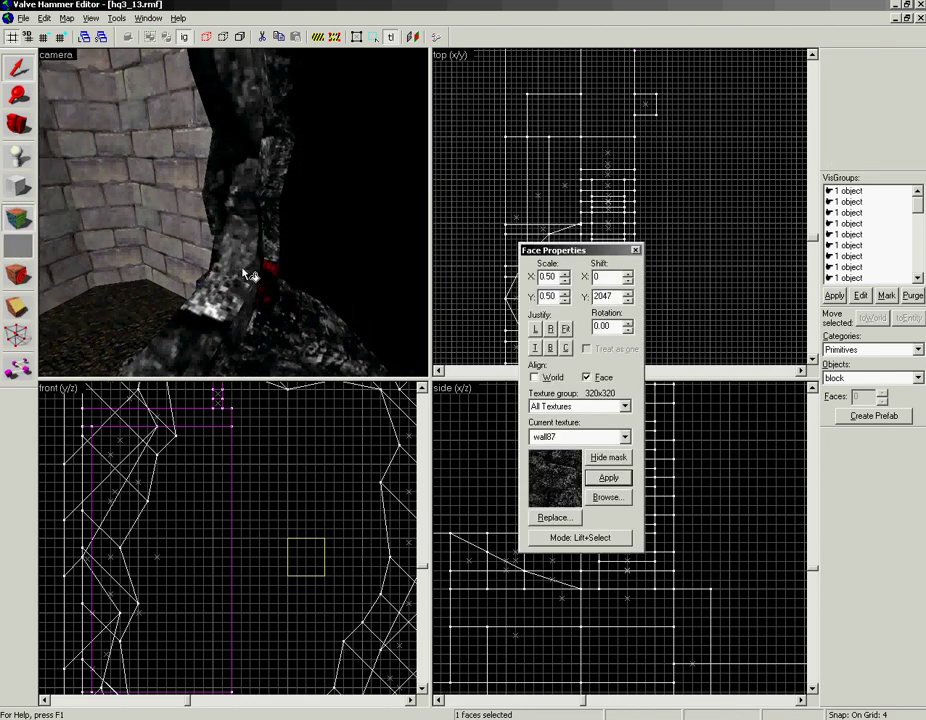
click(247, 270)
alt+right_click(238, 212)
click(236, 206)
alt+right_click(239, 160)
click(239, 159)
alt+right_click(239, 116)
Continue wrapping wall87 face by face up the same side of the hole toward its top, lifting each finished face first
key(z)
key(z)
click(238, 238)
alt+right_click(232, 211)
click(231, 210)
alt+right_click(223, 171)
click(219, 158)
alt+right_click(219, 144)
click(220, 143)
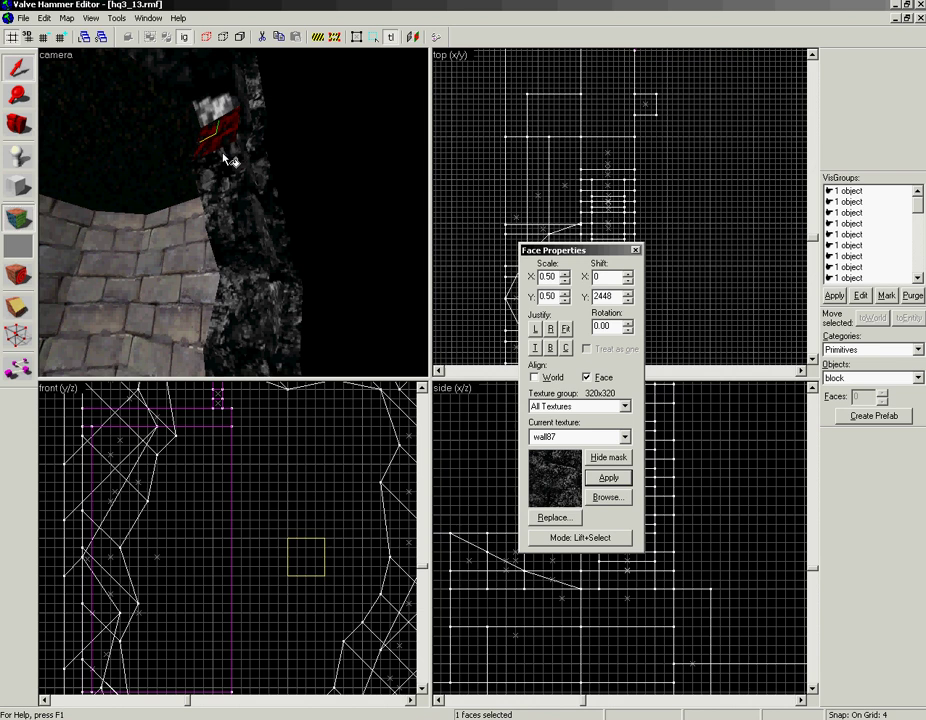
alt+right_click(215, 110)
click(215, 103)
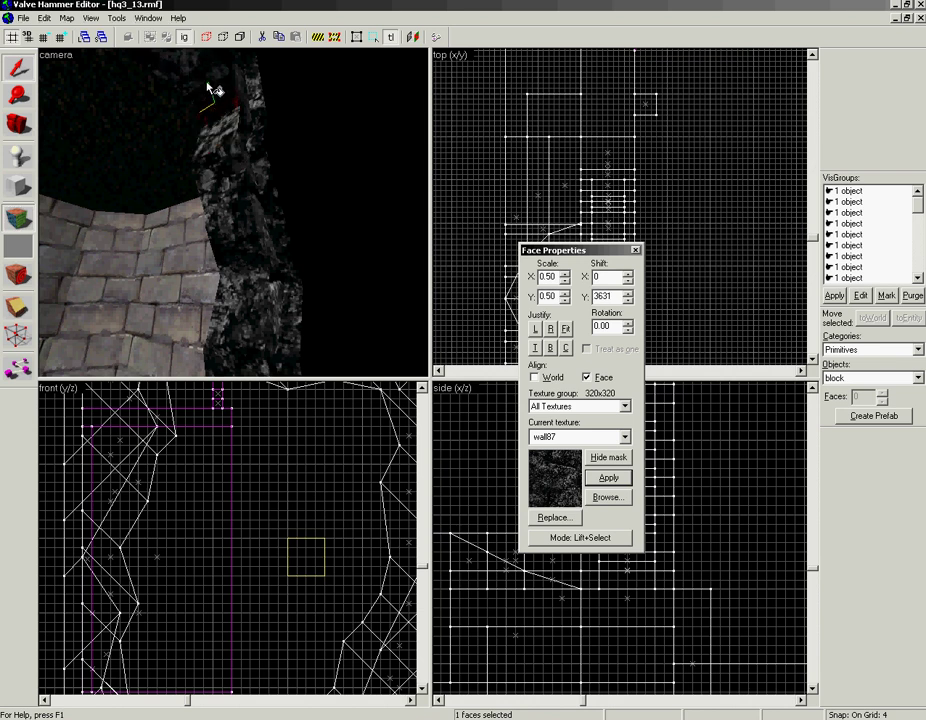
Carry the aligned wall87 texture across the inner faces along the hole's top edge
key(z)
click(289, 152)
alt+right_click(189, 148)
click(184, 150)
click(80, 183)
click(59, 217)
Wrap the wall87 texture down the inner faces on the hole's opposite side, matching each face to its neighbour
key(z)
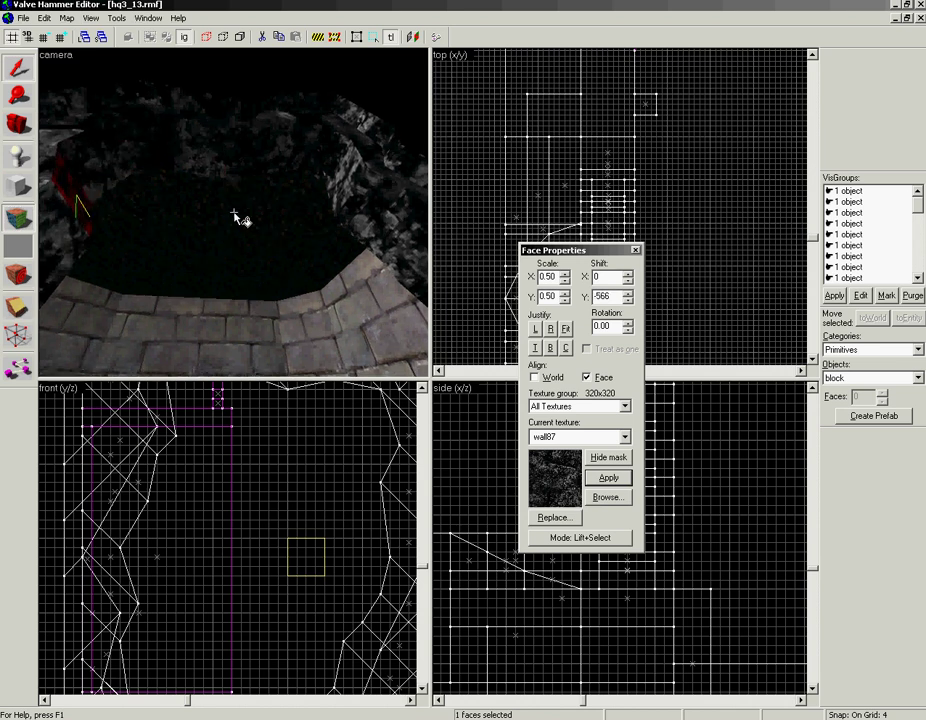
key(z)
click(223, 202)
alt+right_click(218, 287)
click(209, 299)
alt+right_click(220, 350)
key(z)
key(z)
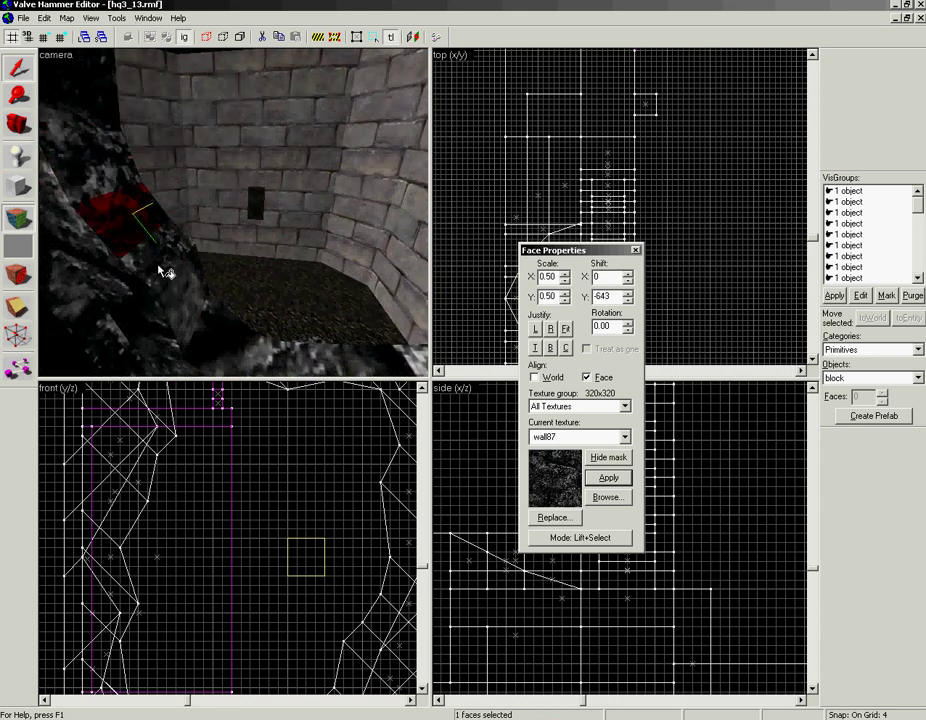
Wrap the wall87 texture around the lower corner and along the inner faces of the hole's bottom edge
click(200, 316)
alt+right_click(214, 340)
click(215, 341)
alt+right_click(269, 357)
click(269, 357)
alt+right_click(312, 357)
click(312, 358)
alt+right_click(382, 362)
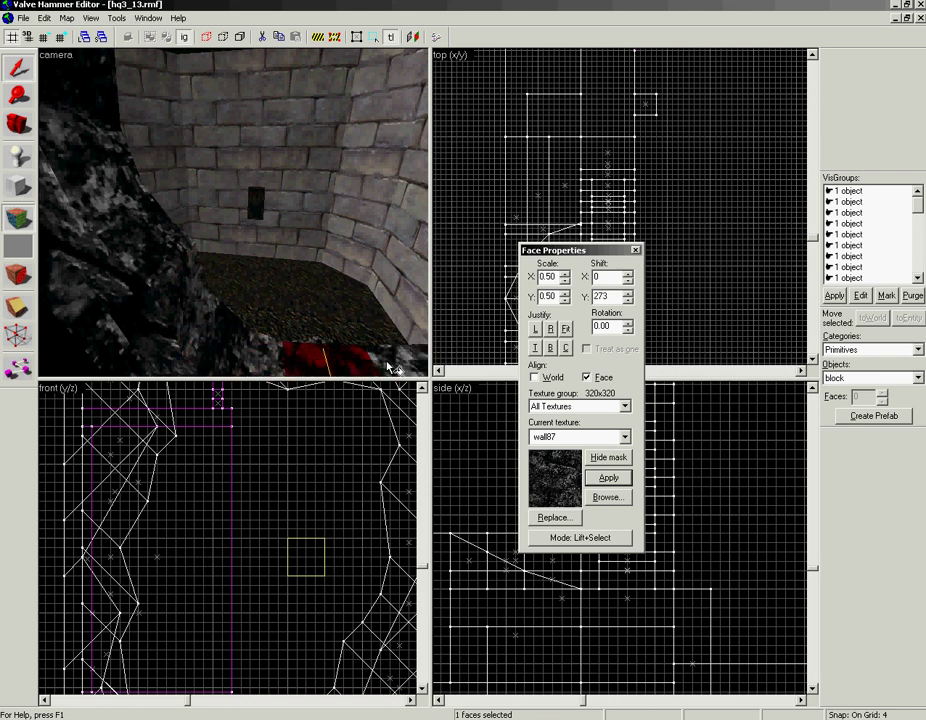
Align wall87 from the bottom edge onto the first face of the starting side, then close the face properties
key(z)
key(z)
click(252, 269)
alt+right_click(293, 236)
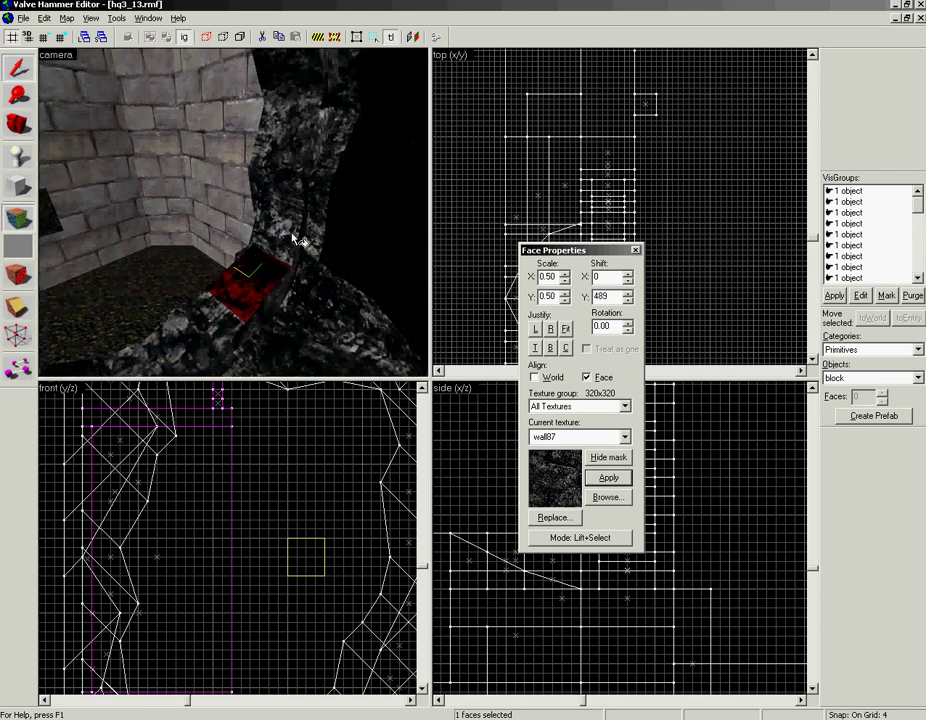
click(284, 216)
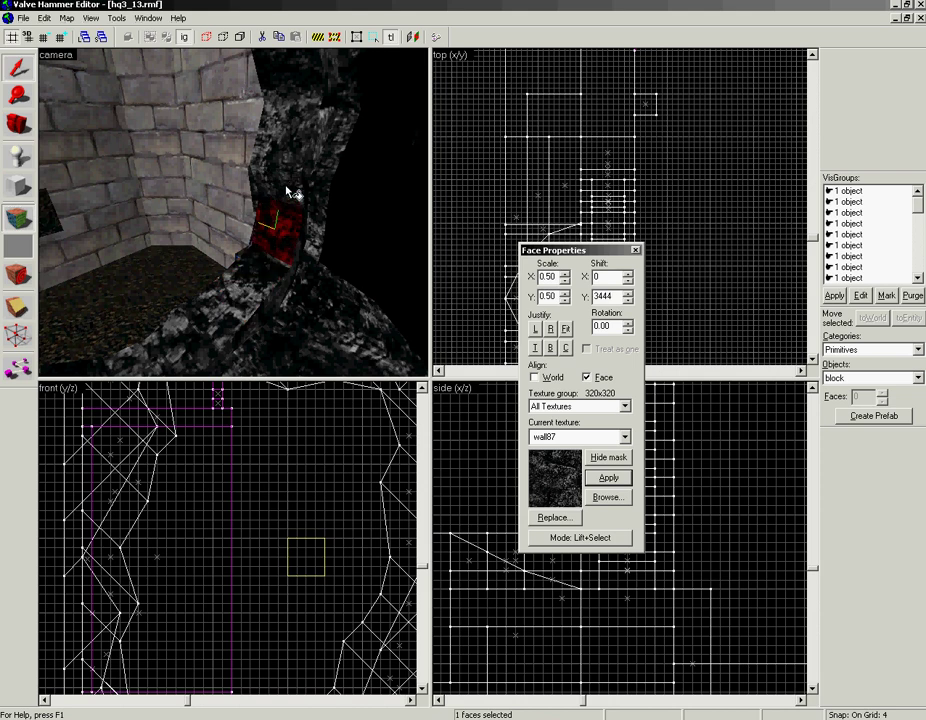
key(z)
key(z)
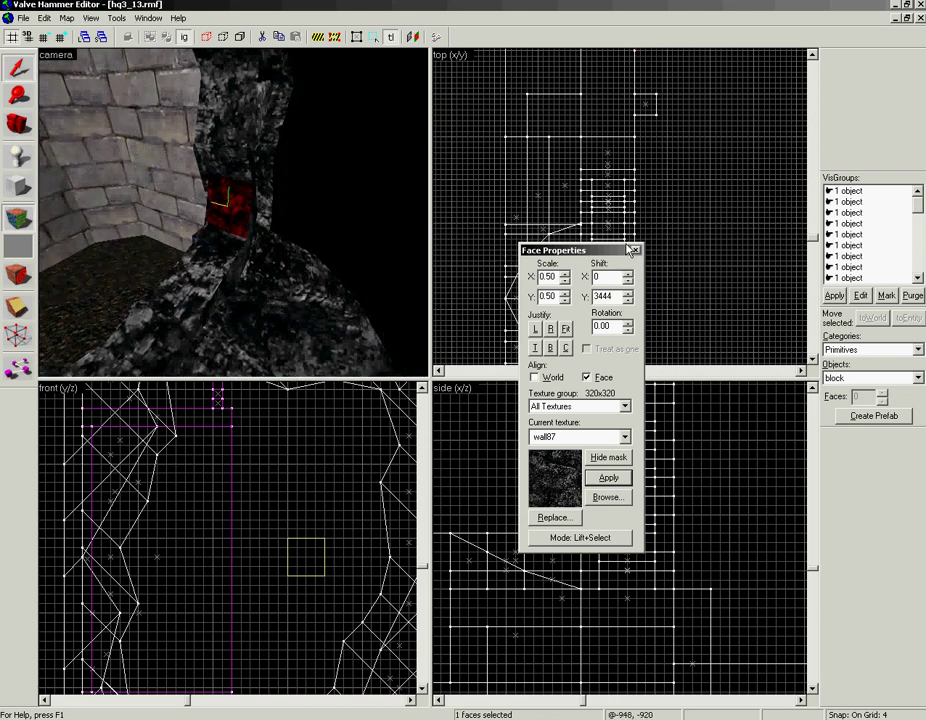
click(633, 250)
Examine the opened hole and its textured rubble rim from both sides of the wall
key(z)
key(s)
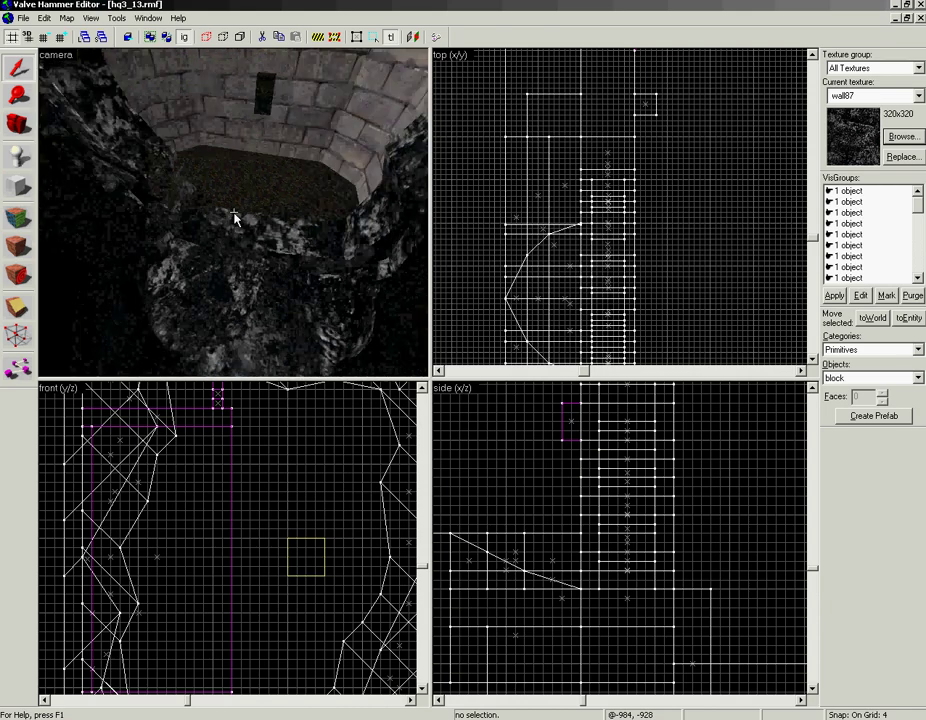
key(w)
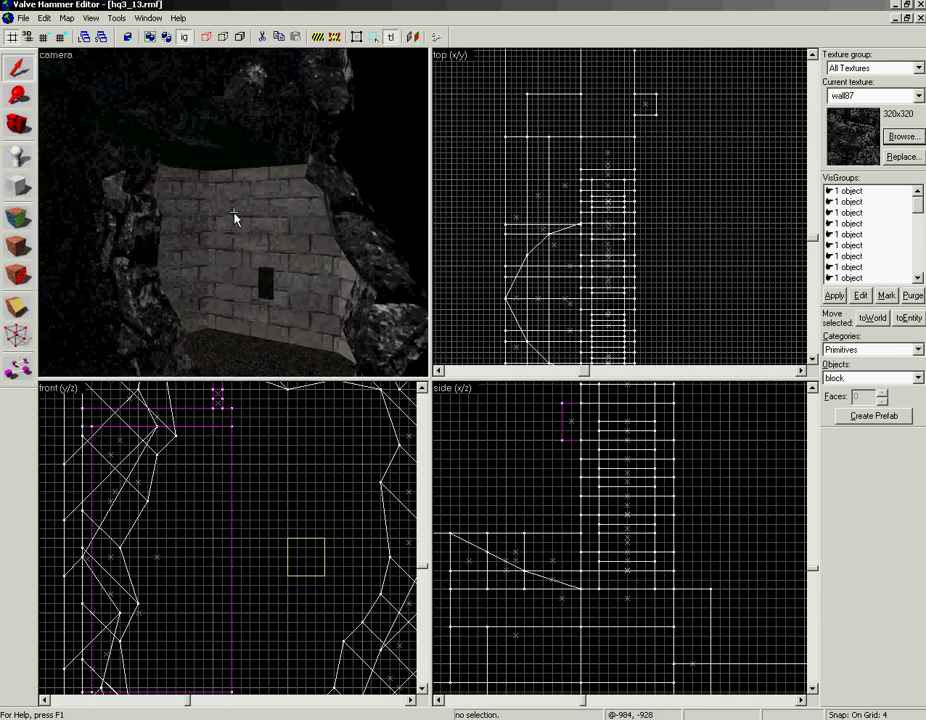
key(s)
key(w)
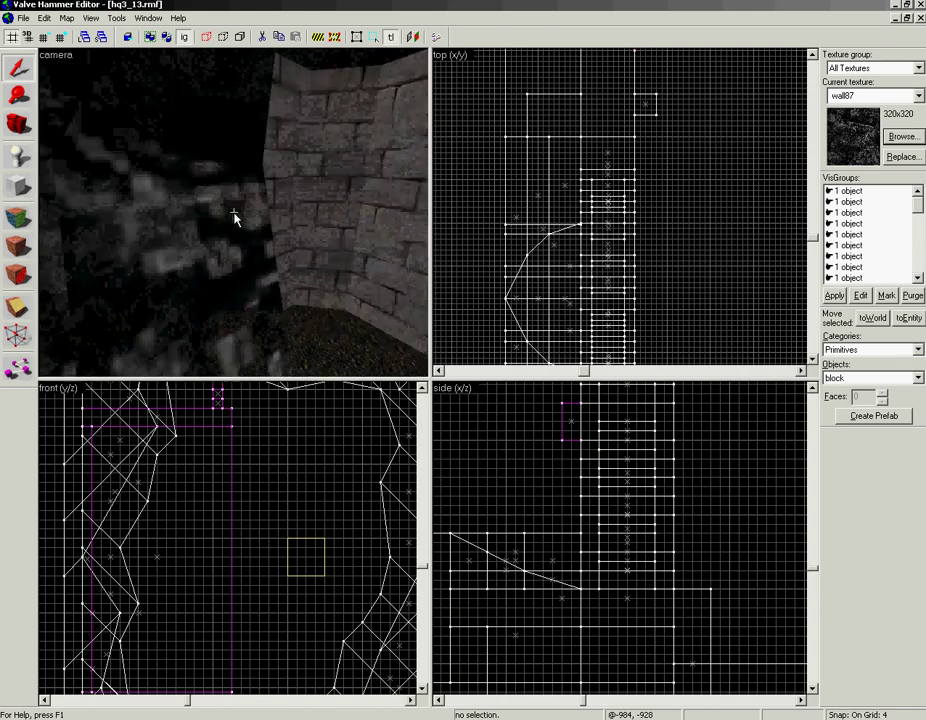
key(s)
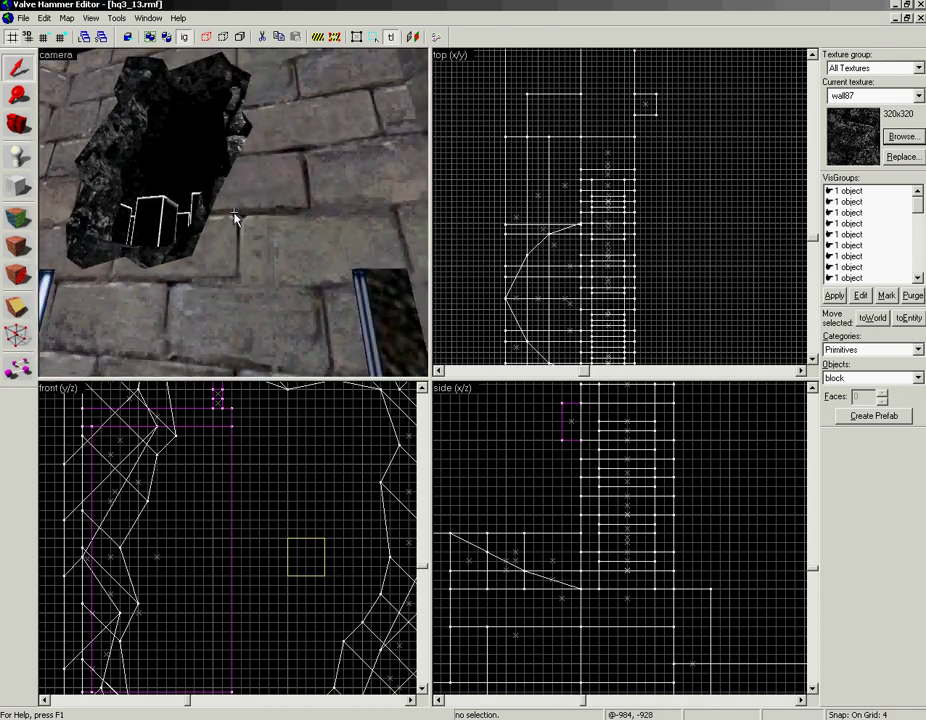
key(w)
key(s)
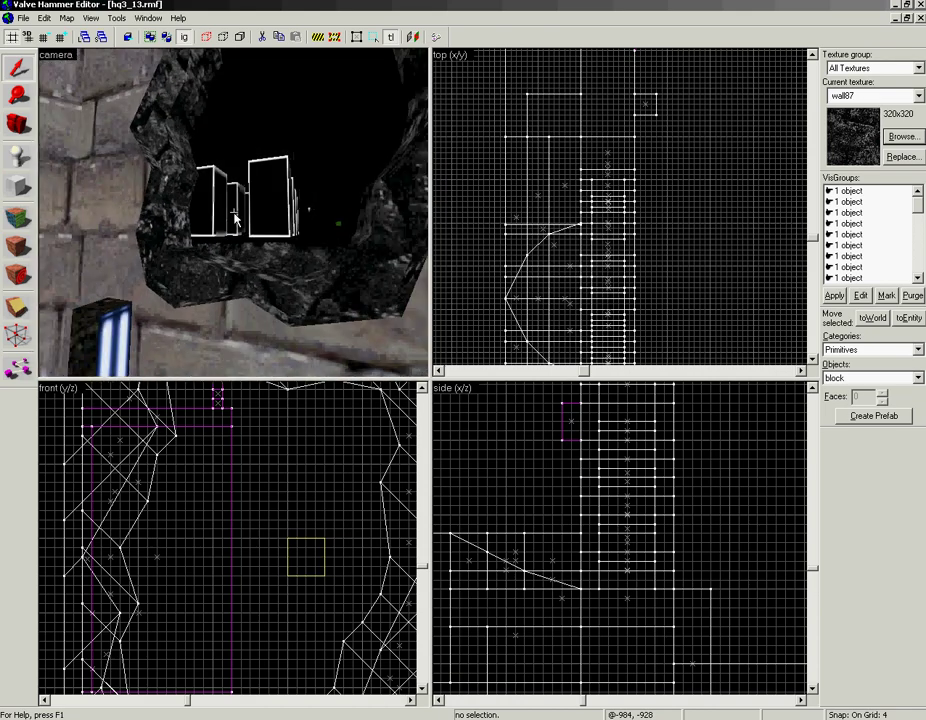
Try to raise the upper corner vertices of a rubble block in the hole's bottom edge
key(w)
key(z)
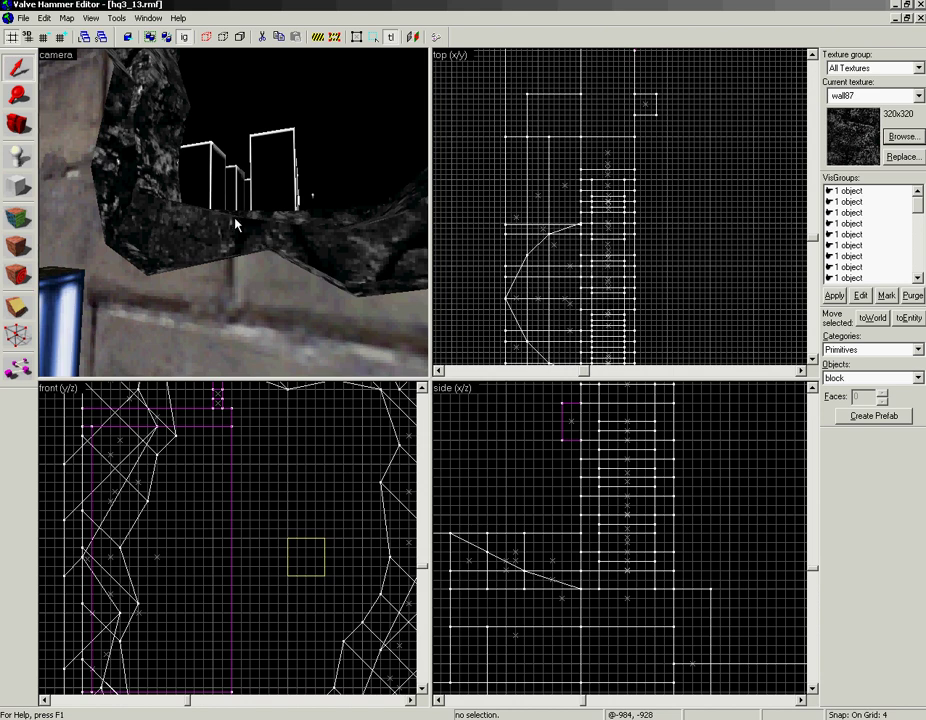
click(235, 220)
click(266, 227)
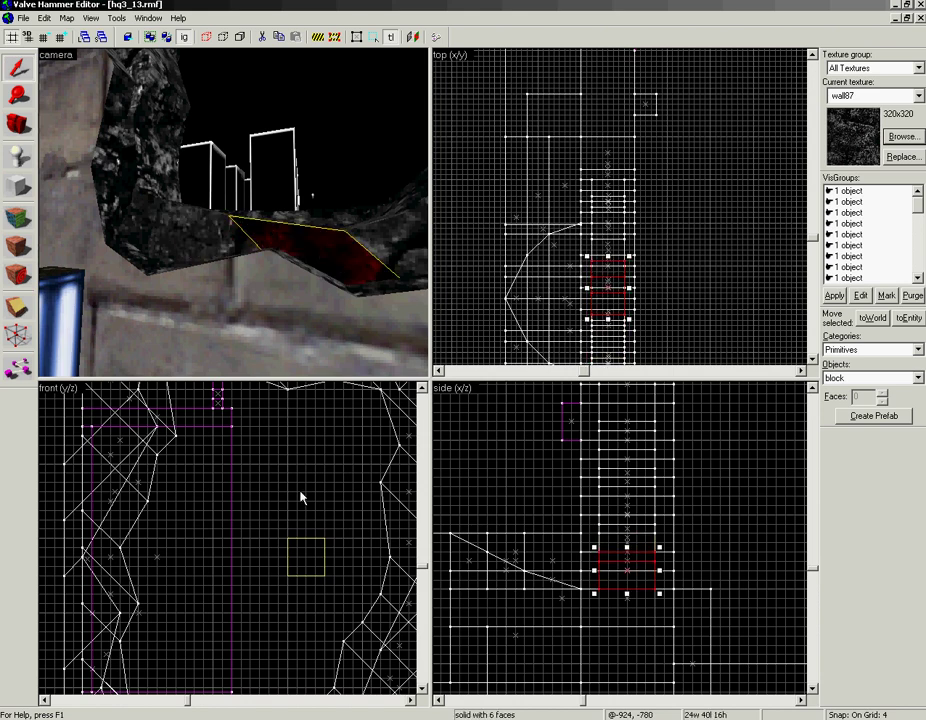
scroll(302, 497, down, 5)
drag(271, 624, 258, 562)
scroll(257, 563, up, 6)
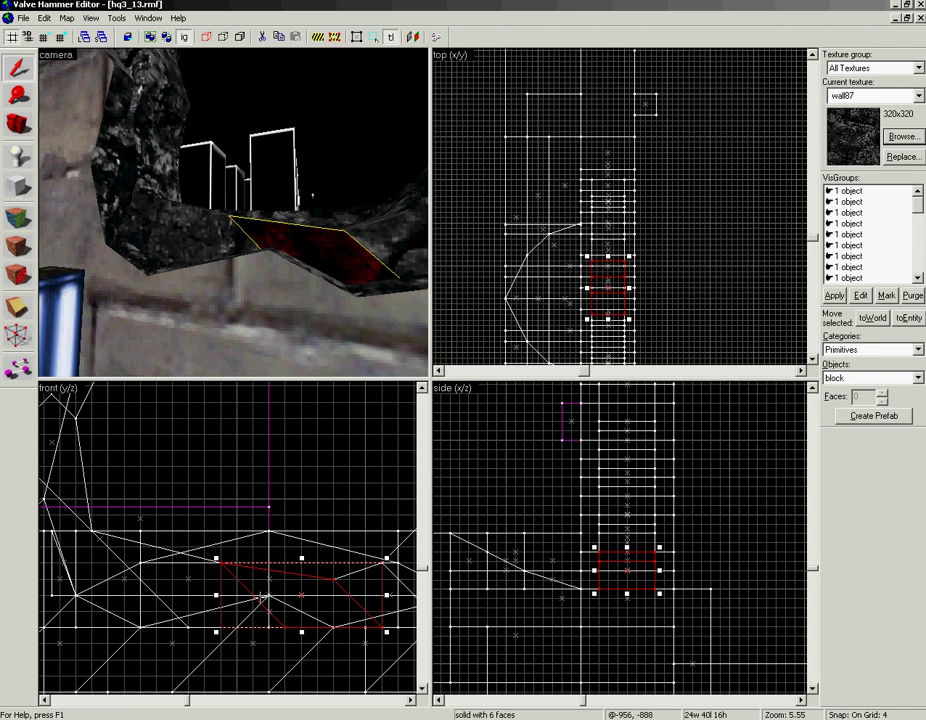
key(shift+v)
drag(219, 563, 221, 548)
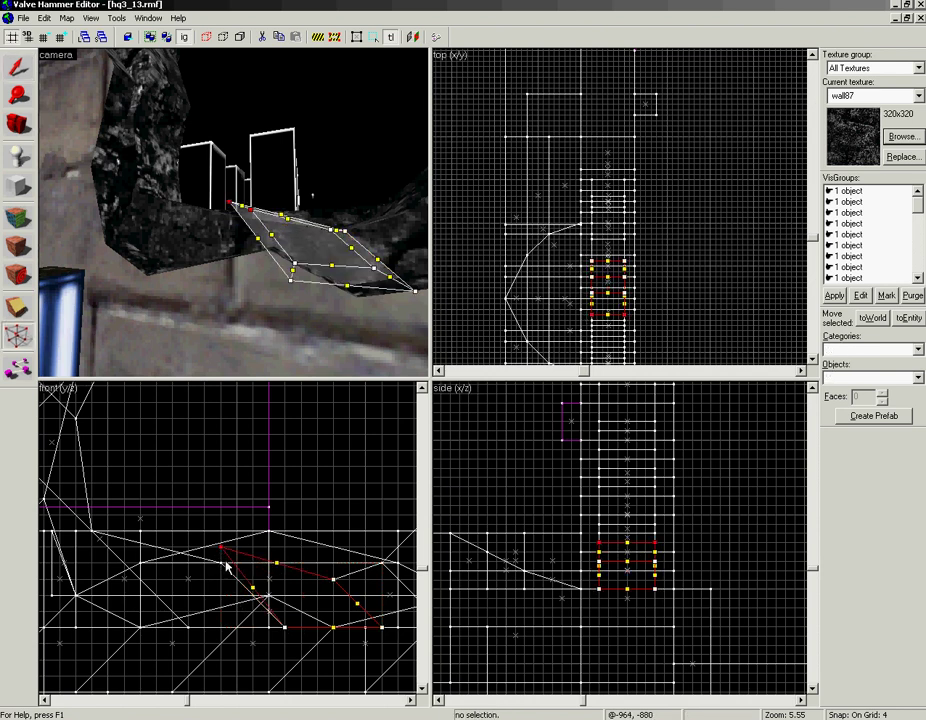
key(ctrl+z)
key(Return)
key(shift+s)
key(Delete)
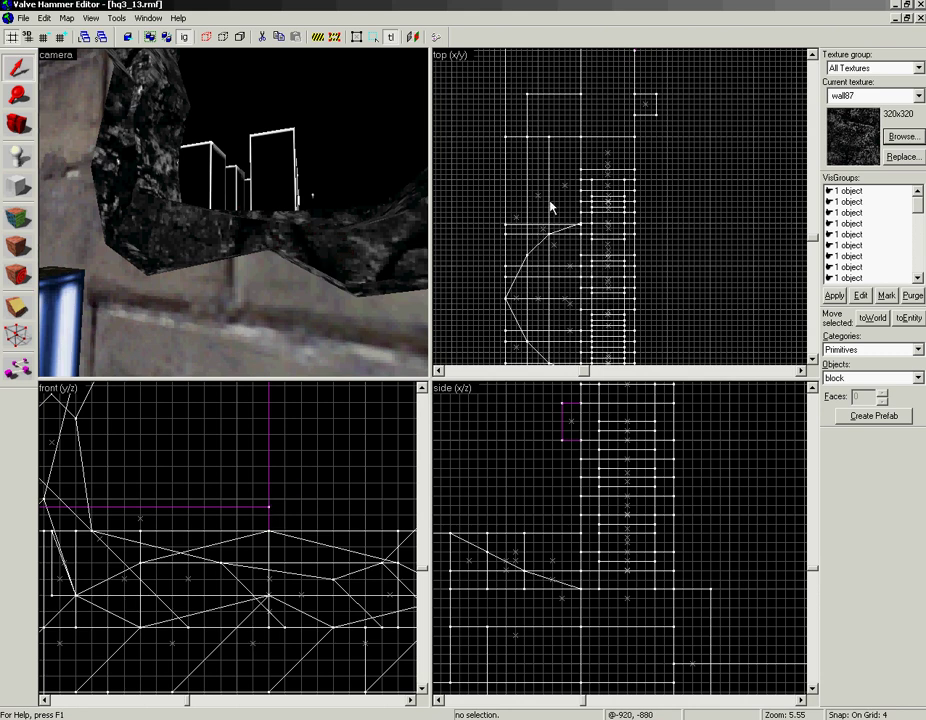
Select the smashface4 func_breakable covering the finished example hole on the other wall and hide it
key(z)
key(w)
key(s)
key(z)
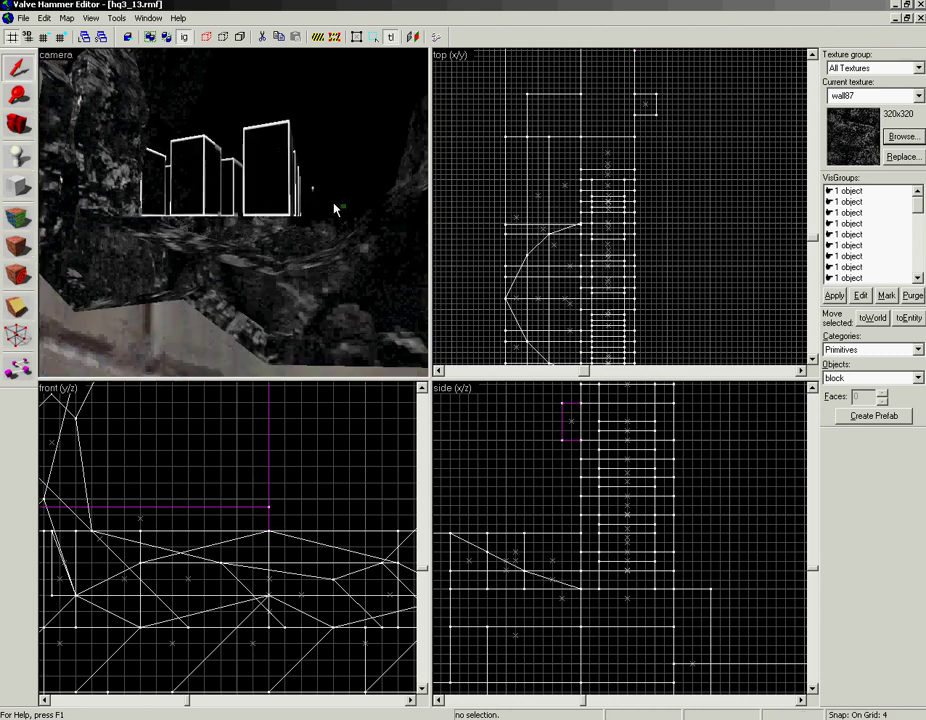
key(z)
key(w)
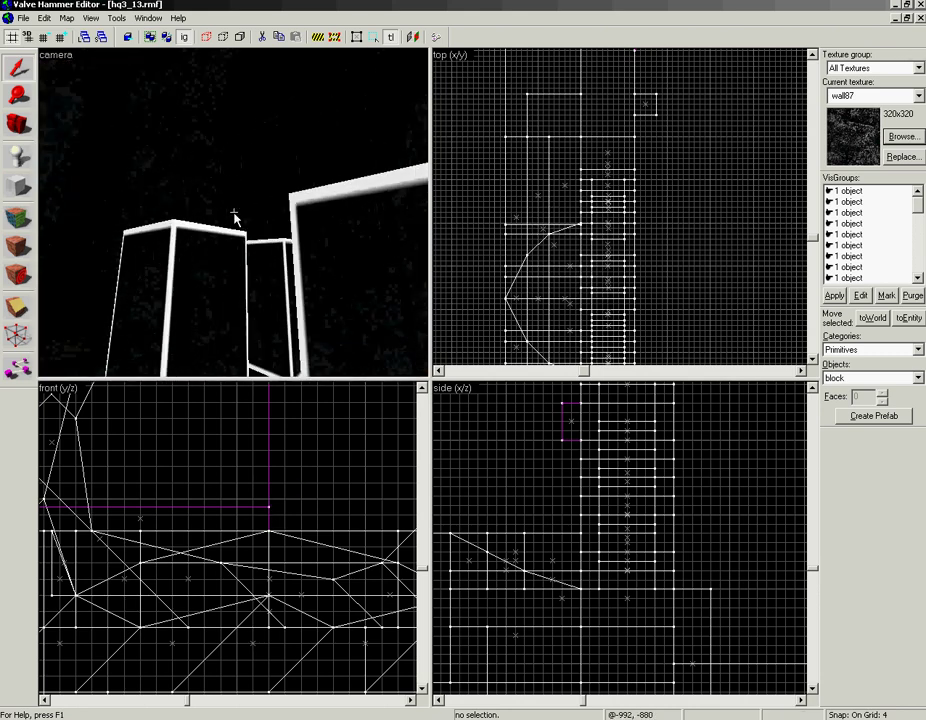
key(w)
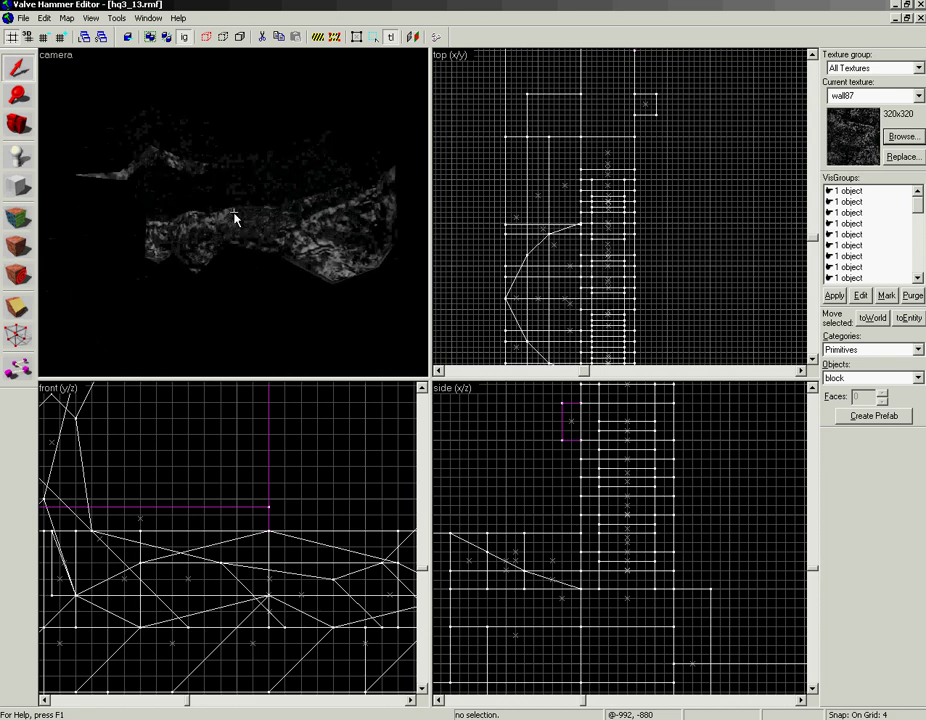
key(z)
click(271, 207)
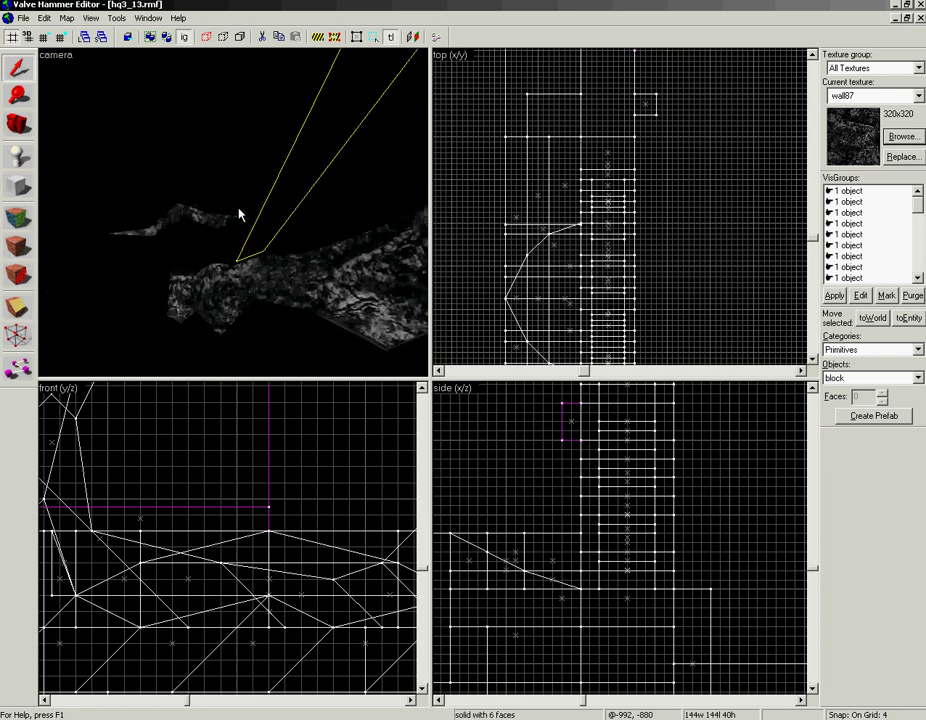
click(239, 214)
click(72, 19)
mouse_move(89, 20)
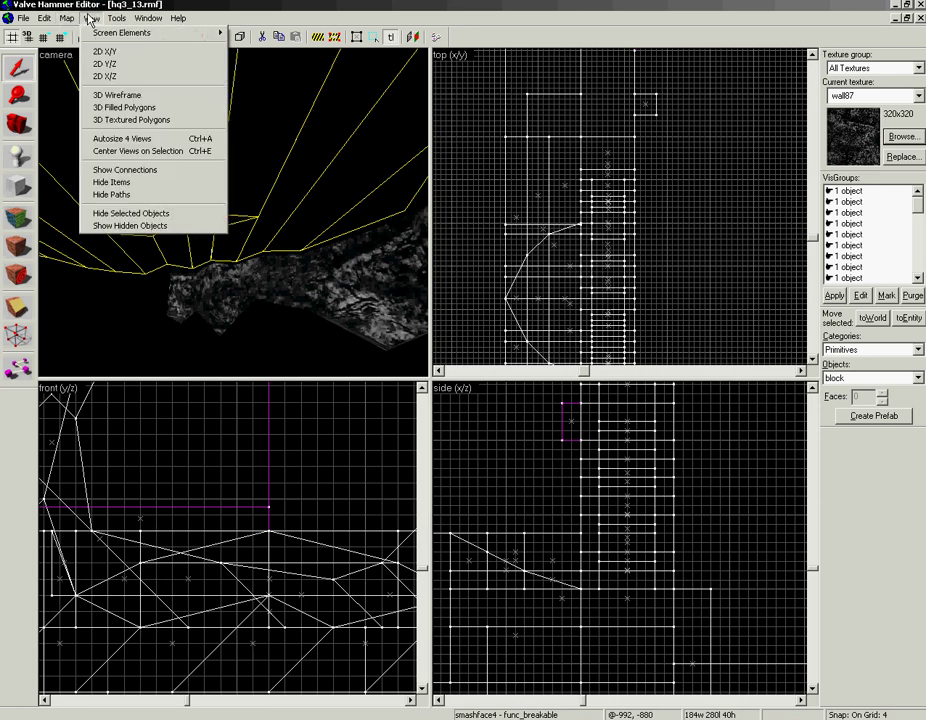
click(101, 217)
Copy a single thin bar out of the finished example hole's group and paste it into the new hole
key(z)
key(w)
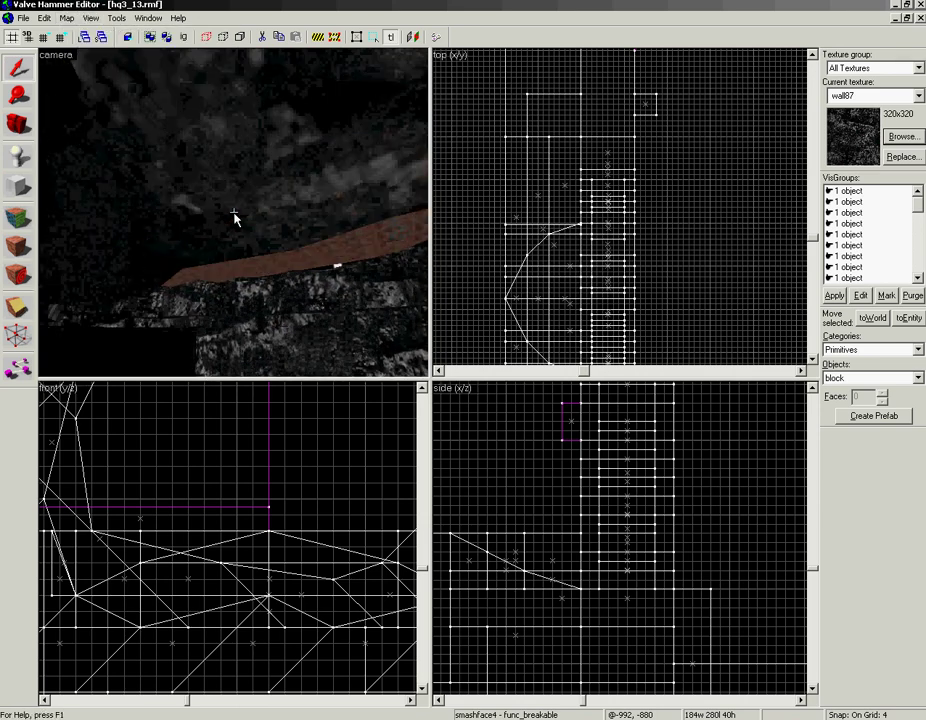
key(z)
click(197, 168)
key(ctrl+w)
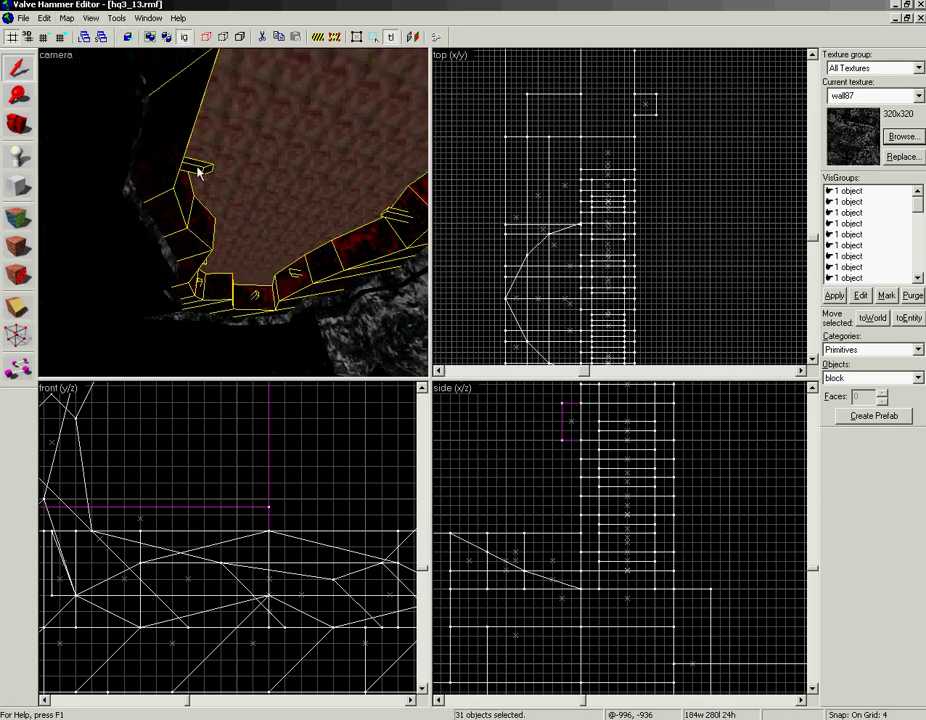
click(198, 168)
key(ctrl+v)
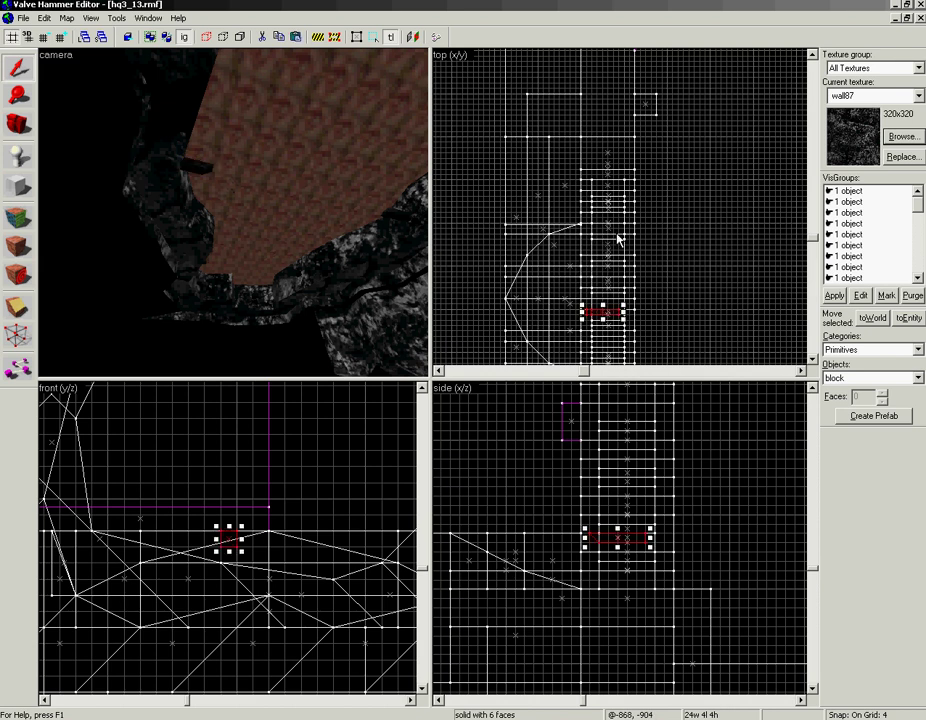
Turn the pasted bar 90 degrees to run along the wall, reduce the grid to 1 and centre it in the wall's thickness
drag(602, 318, 604, 204)
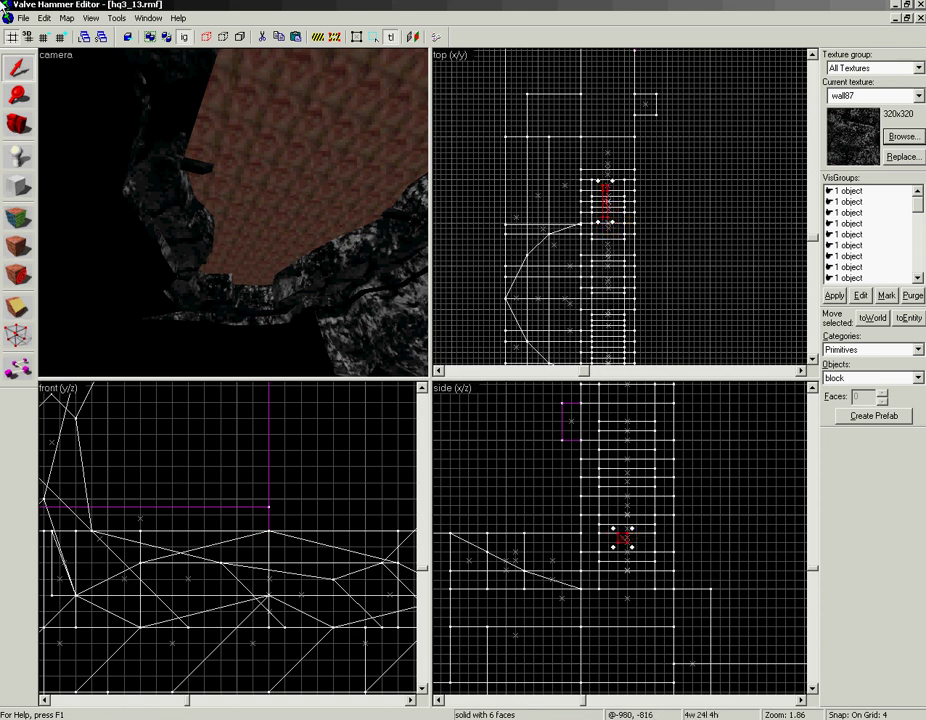
click(46, 38)
click(46, 38)
scroll(703, 246, up, 5)
drag(539, 156, 642, 228)
scroll(566, 213, up, 1)
drag(582, 206, 598, 175)
Move the bar into the lower rubble on one side of the hole so its slanted end sticks out into the opening
scroll(257, 565, down, 10)
drag(257, 566, 205, 550)
scroll(248, 565, up, 6)
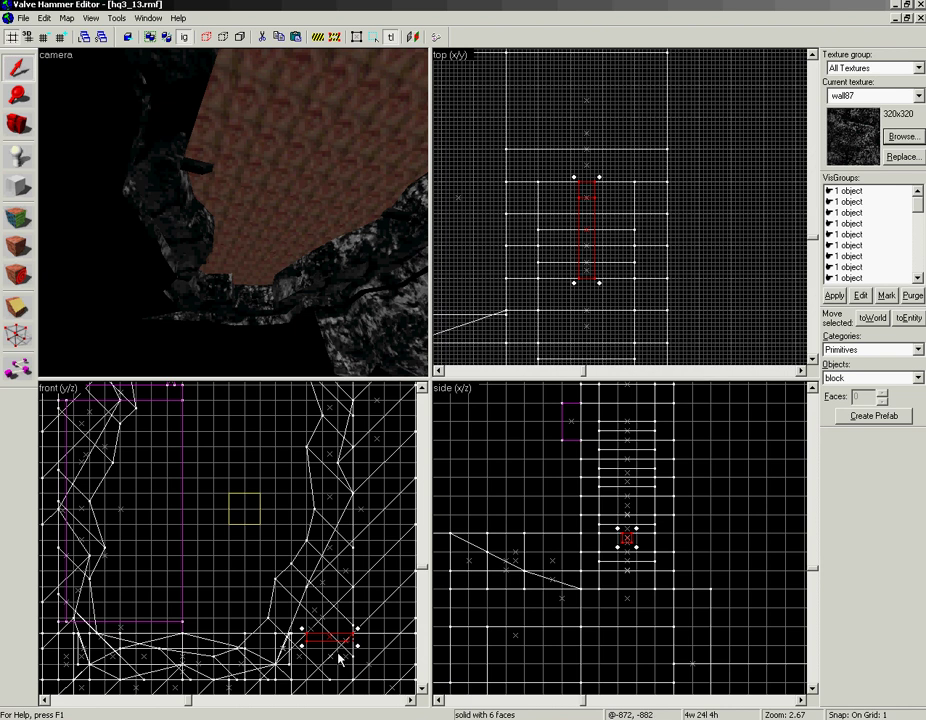
drag(327, 637, 93, 598)
scroll(150, 567, down, 1)
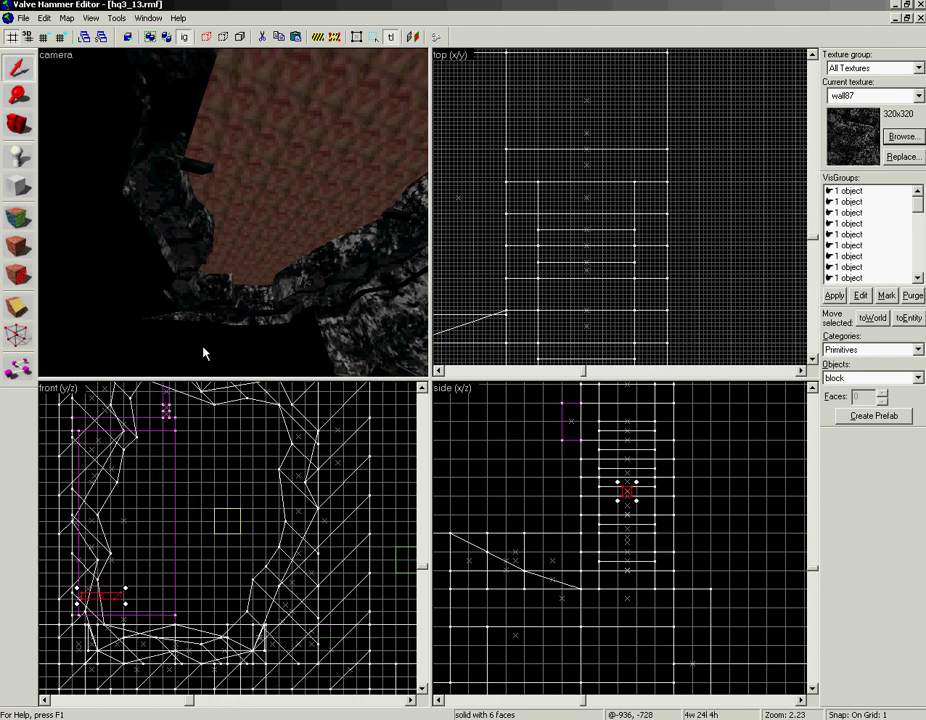
key(z)
key(w)
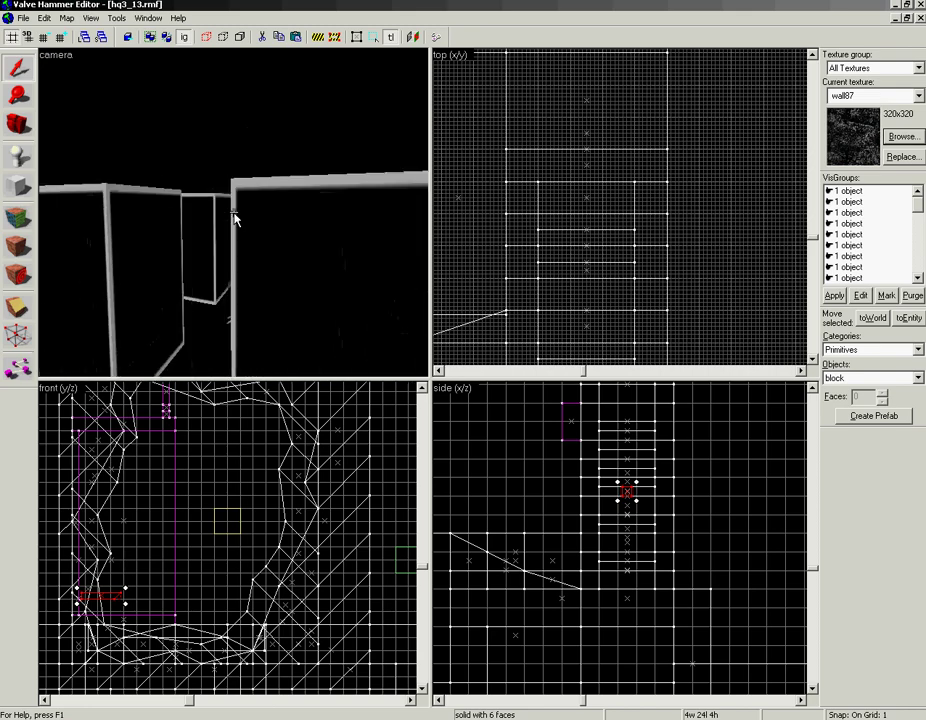
key(s)
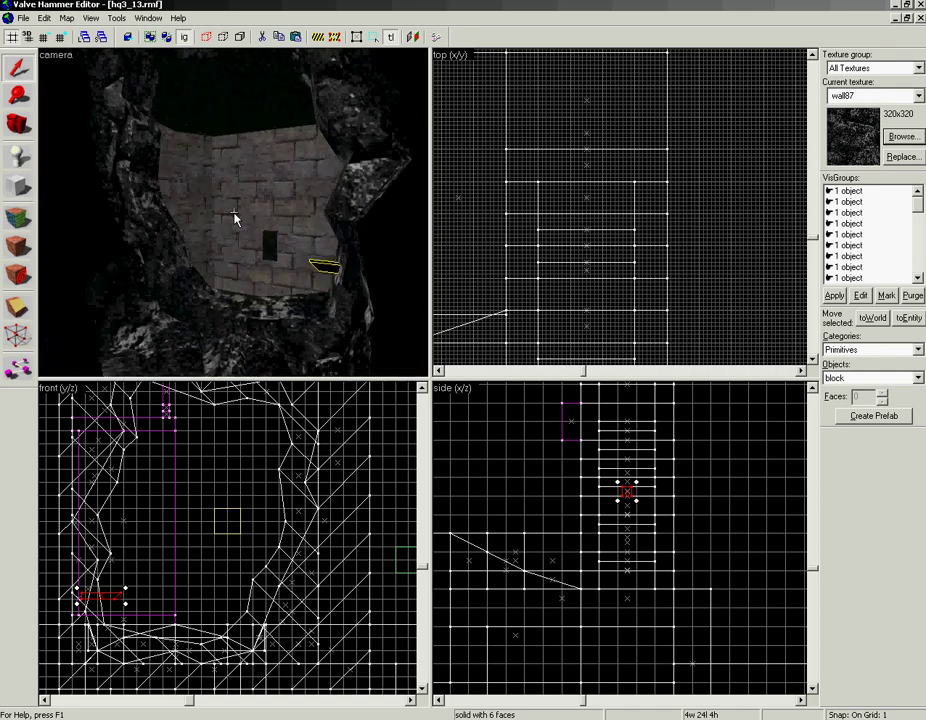
key(w)
key(s)
key(z)
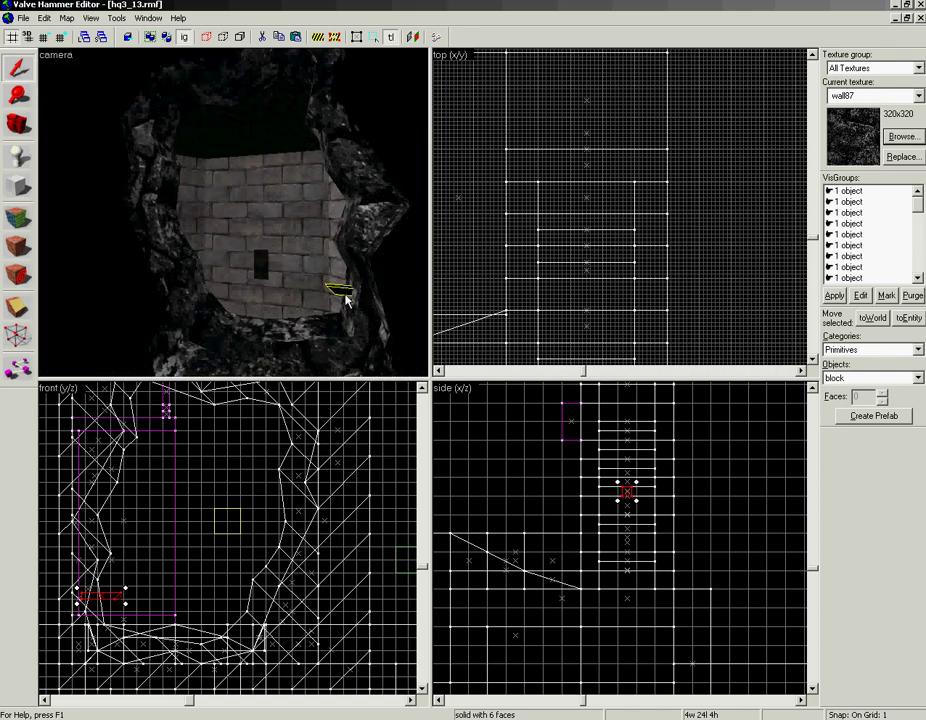
Copy the bar to the opposite side of the hole at the same height and flip the copy horizontally
scroll(167, 487, up, 1)
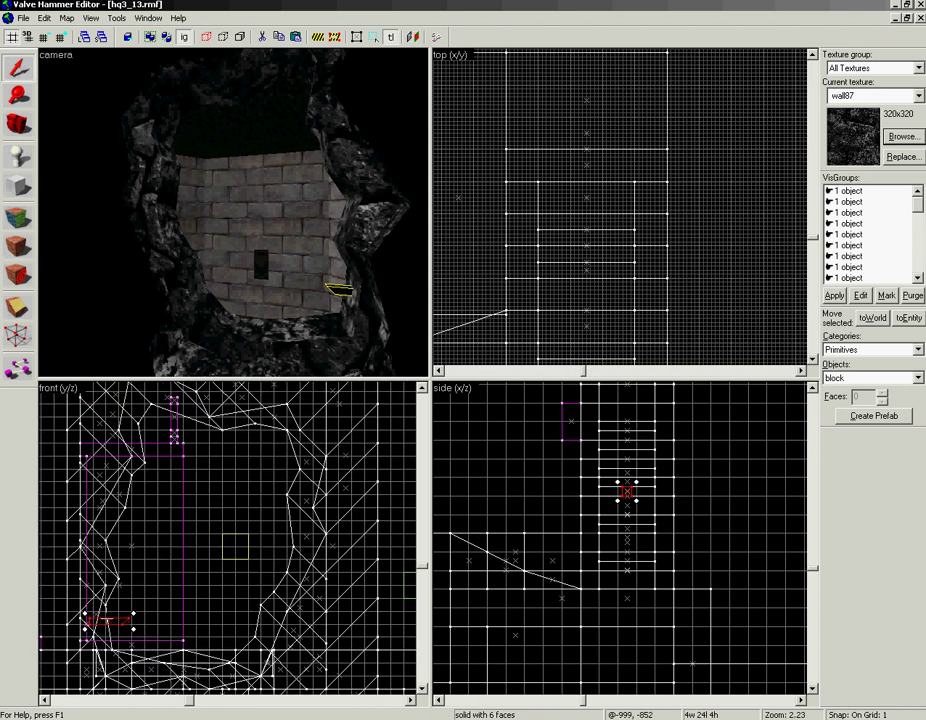
scroll(106, 624, up, 2)
drag(106, 624, 313, 625)
click(313, 625)
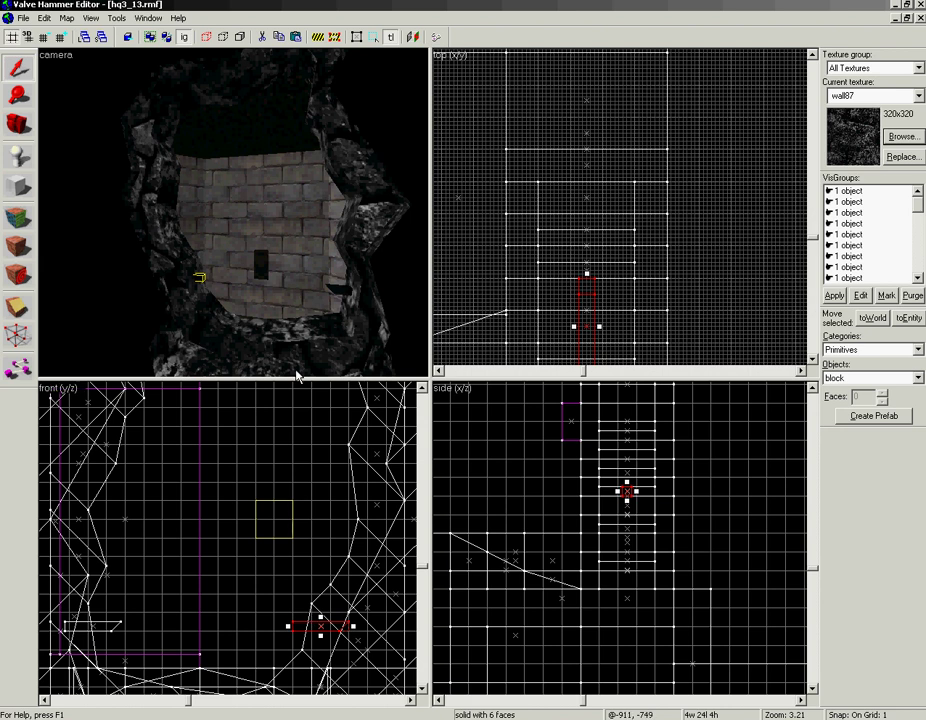
click(116, 18)
mouse_move(240, 206)
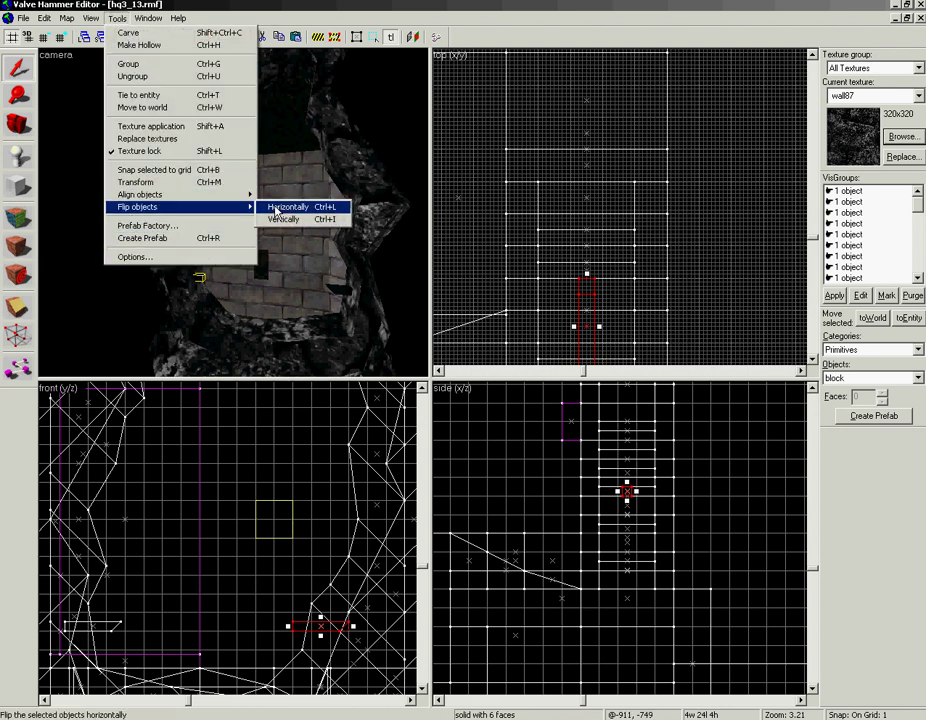
click(285, 207)
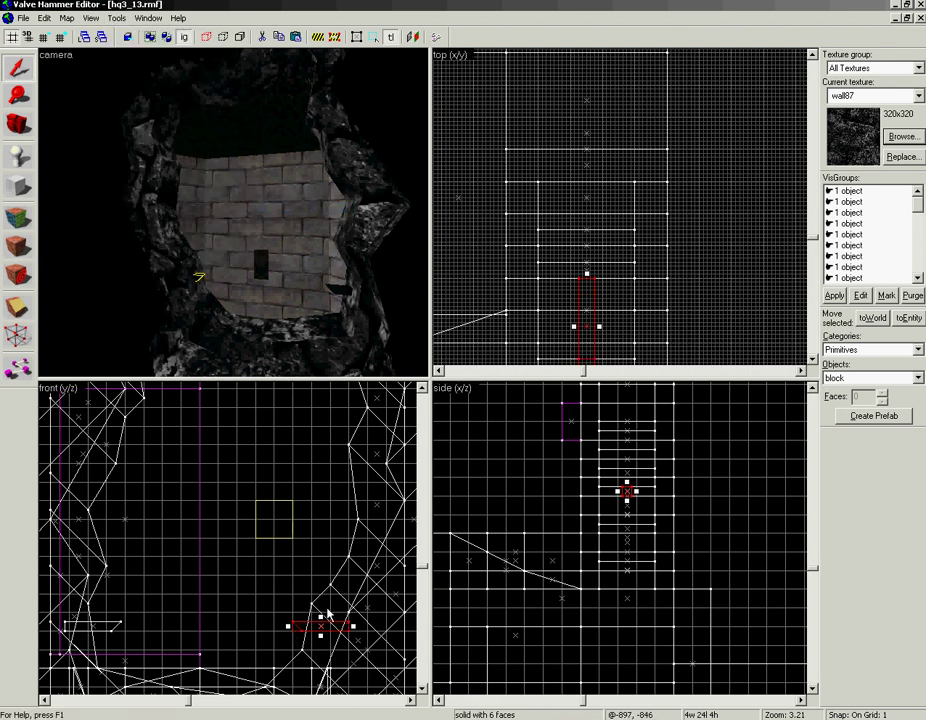
Rotate the flipped bar copy 90 degrees about its long axis, then deselect it
scroll(632, 543, up, 3)
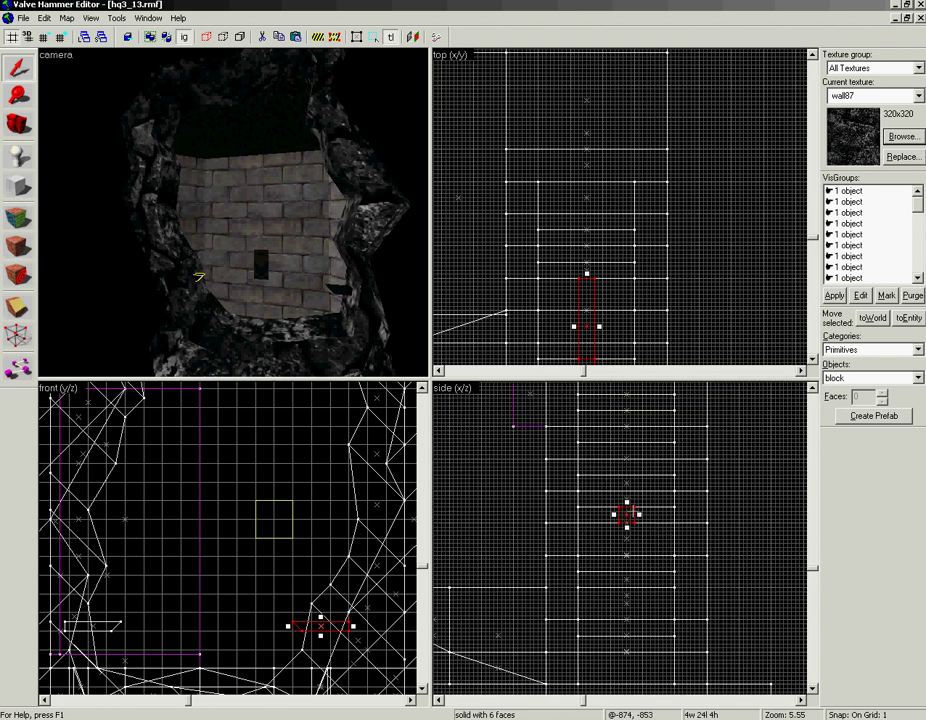
click(633, 512)
click(627, 511)
drag(638, 502, 640, 531)
click(729, 504)
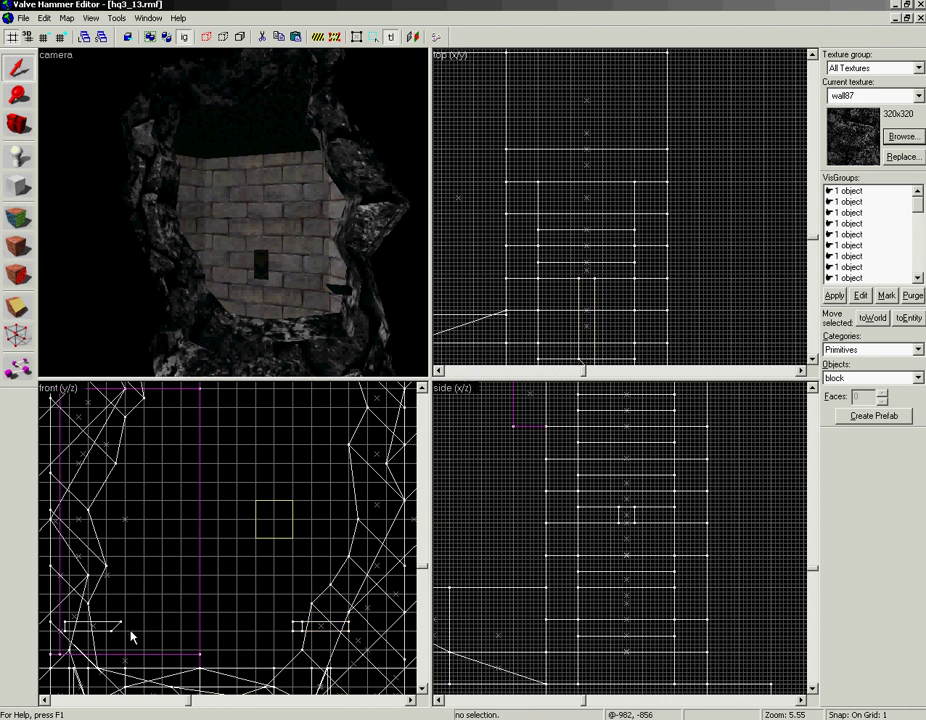
Copy both lower bars up to the hole's upper sides, flip the pair horizontally and seat them in the rubble rim
click(106, 627)
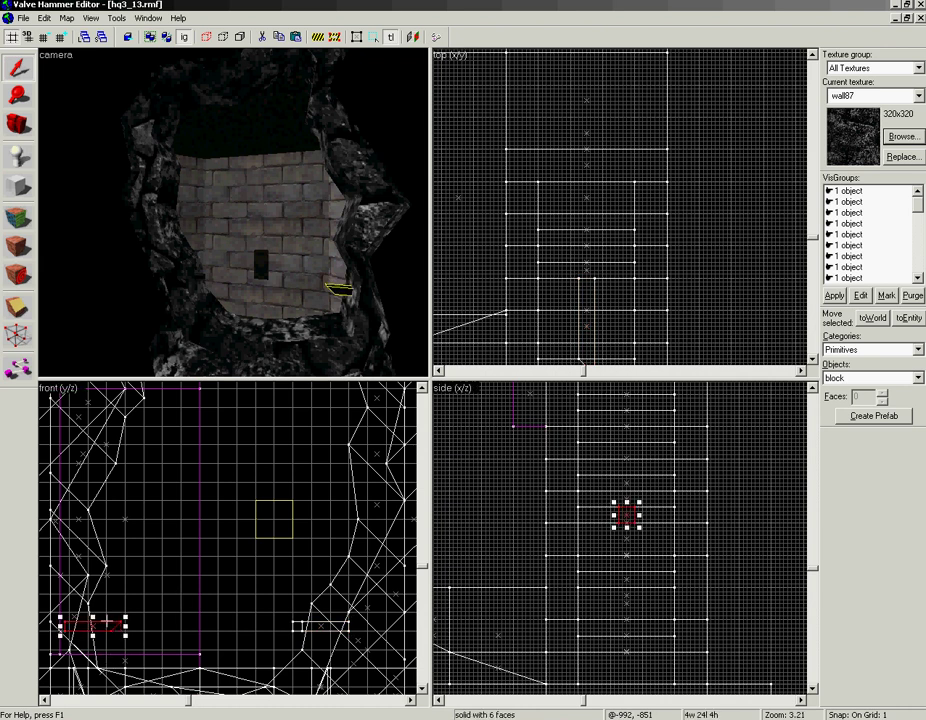
ctrl+click(299, 627)
drag(299, 627, 316, 482)
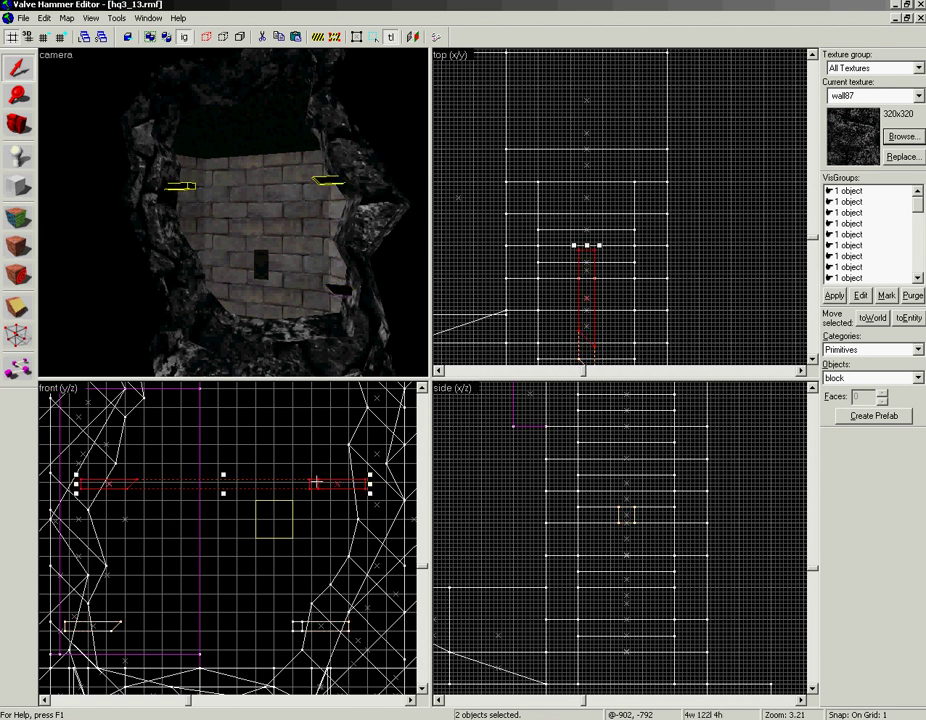
mouse_move(213, 207)
click(290, 207)
mouse_move(281, 485)
mouse_down()
mouse_move(284, 475)
mouse_move(362, 471)
mouse_up()
key(Escape)
click(333, 475)
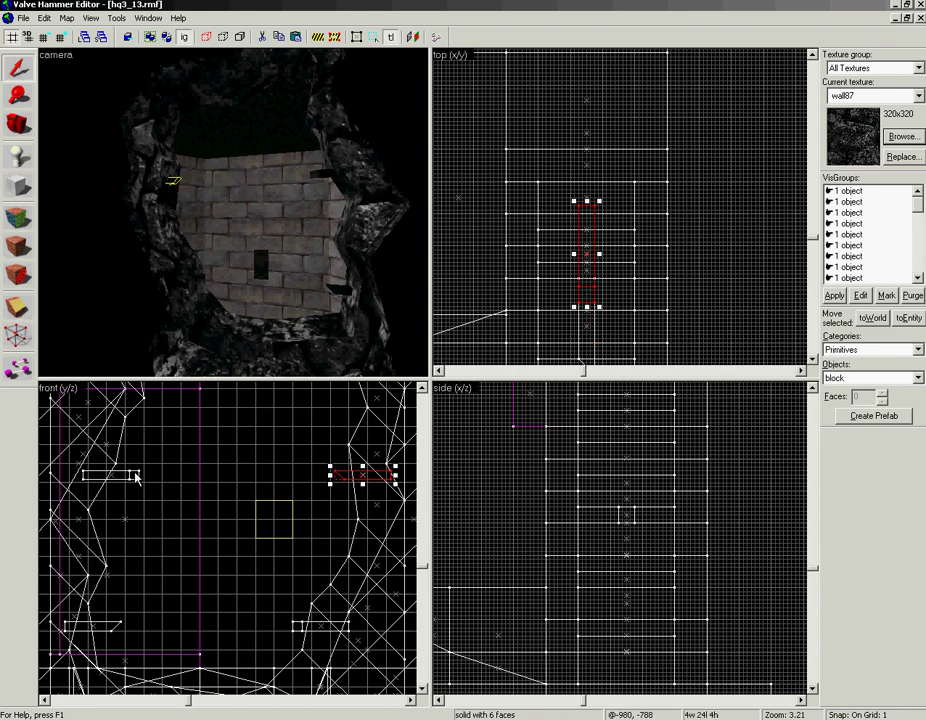
Copy one of the upper side bars toward the middle and rotate it upright to hang from the hole's top edge
click(136, 477)
click(254, 441)
drag(261, 459, 239, 456)
click(114, 472)
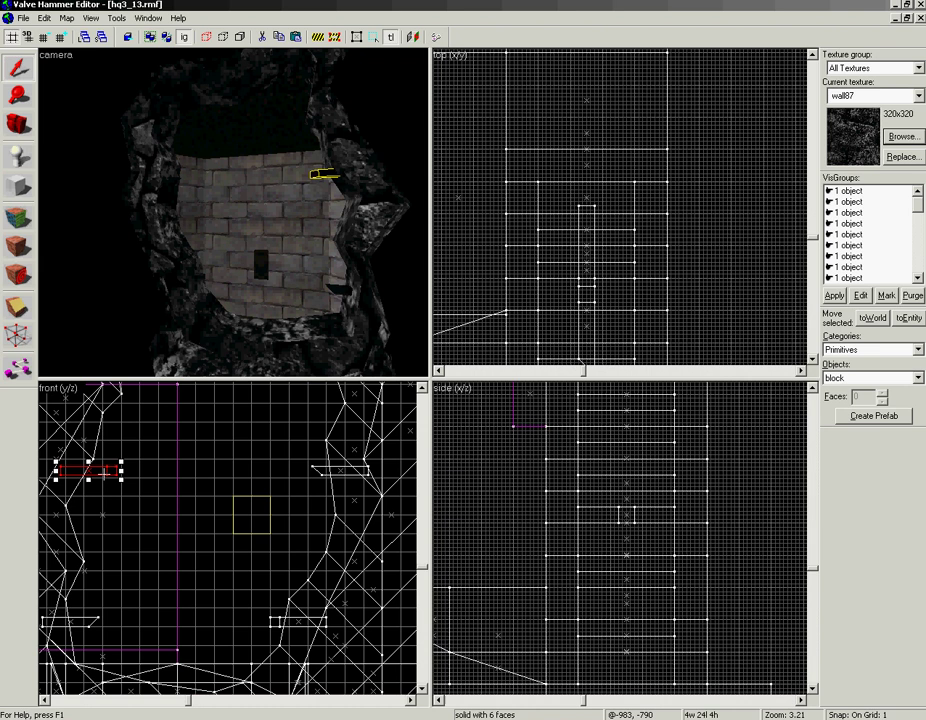
mouse_move(104, 471)
shift+mouse_down()
mouse_move(201, 462)
mouse_move(195, 502)
shift+mouse_up()
click(201, 462)
drag(189, 476, 195, 437)
click(165, 441)
click(165, 446)
Examine the bars sticking out around the hole, including the upright one at the top edge
key(z)
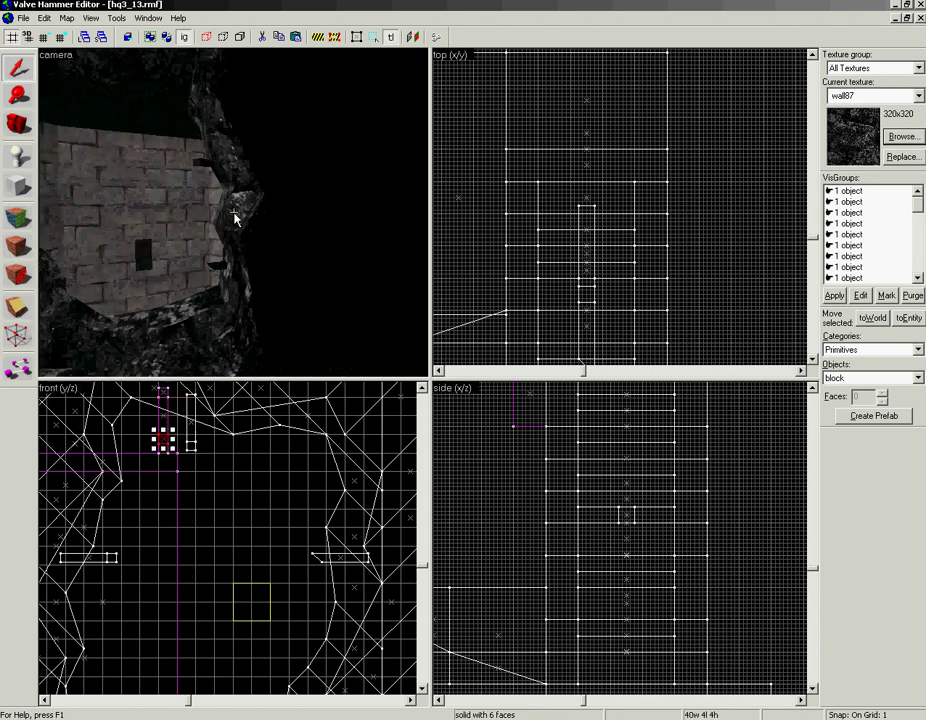
key(d)
key(a)
key(s)
key(w)
key(z)
click(191, 451)
key(z)
key(z)
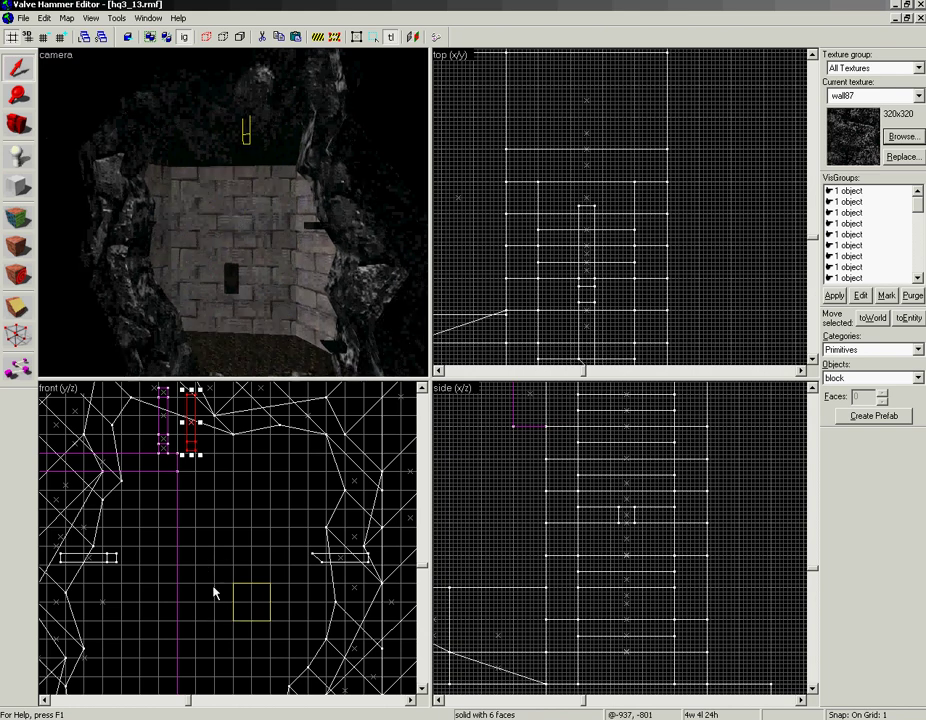
Move the upright bar sideways along the top edge so its upper end sits inside the rubble
scroll(576, 285, down, 8)
drag(579, 289, 556, 138)
scroll(545, 150, up, 7)
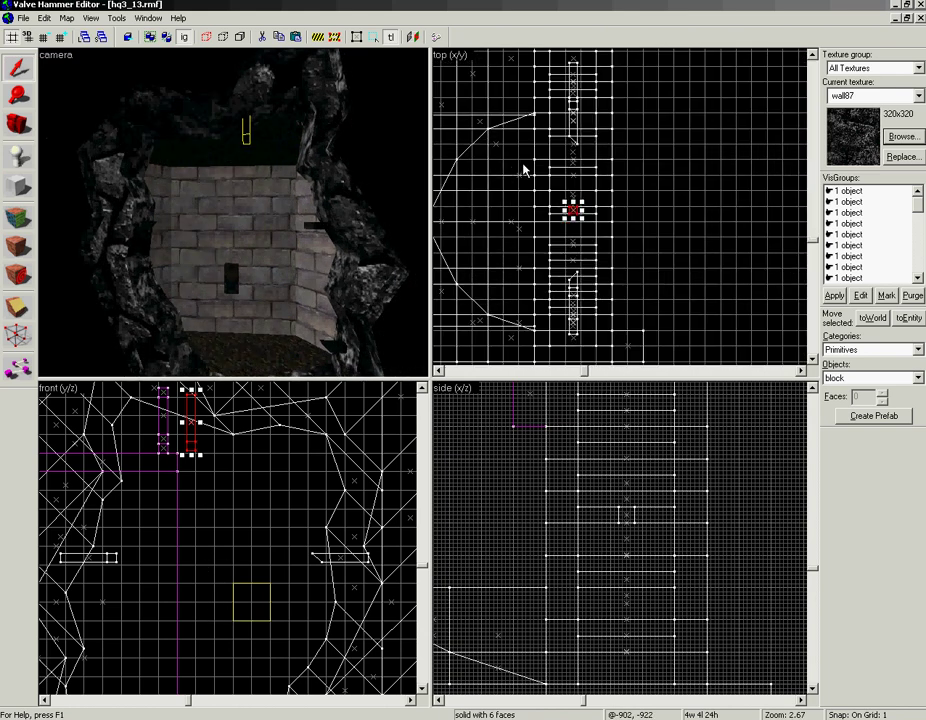
click(165, 443)
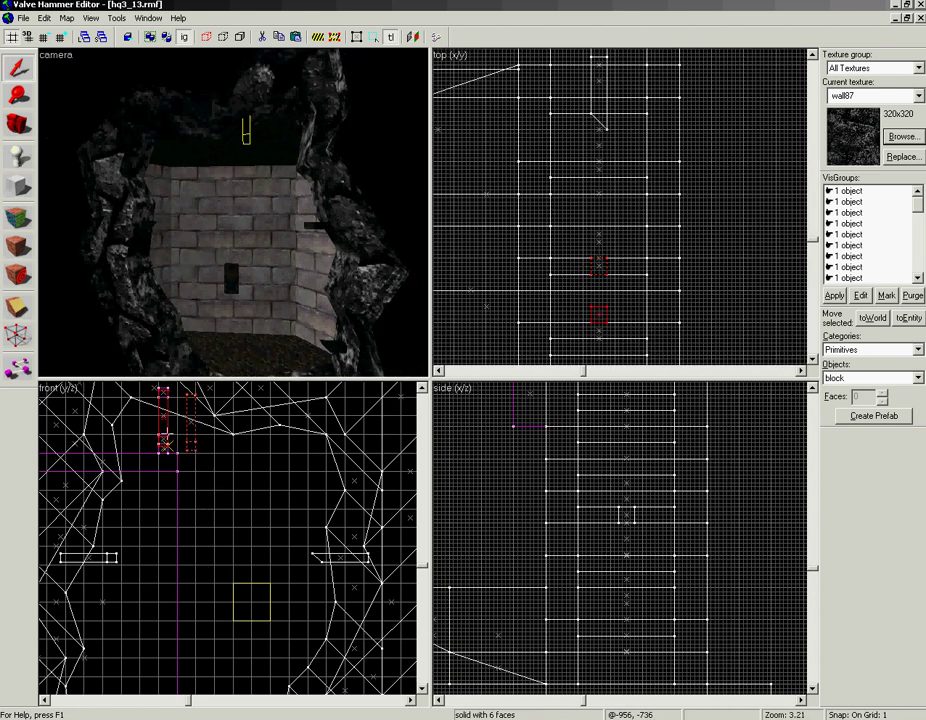
Copy the upright bar across the hole's top edge, rotate the copy 90° in the top view, and lower it slightly
mouse_move(167, 433)
mouse_down()
mouse_move(332, 442)
mouse_move(300, 435)
mouse_move(308, 432)
mouse_up()
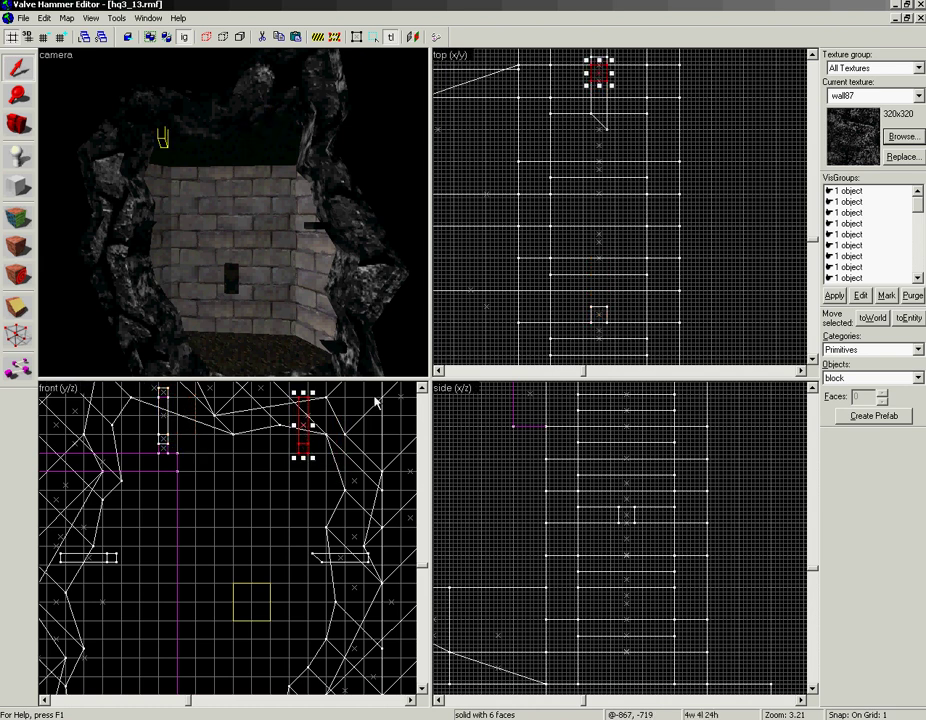
click(608, 66)
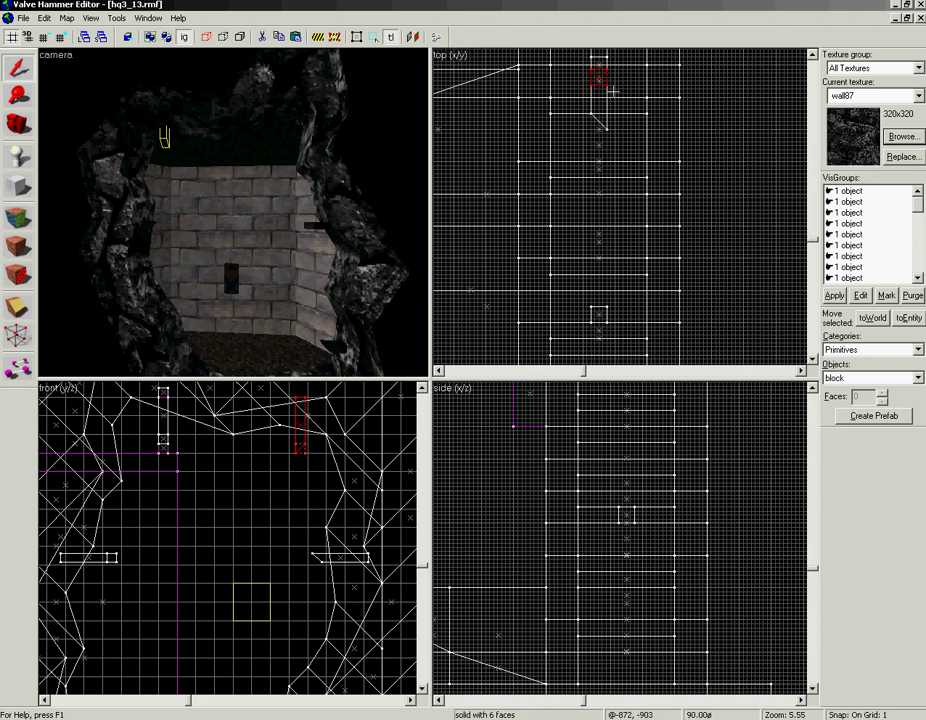
mouse_move(297, 432)
mouse_down()
mouse_move(298, 423)
mouse_move(294, 482)
mouse_move(297, 452)
mouse_up()
key(Escape)
Copy both upright top bars down to the hole's bottom edge, flip the copies vertically, and position them near the rubble rim
key(z)
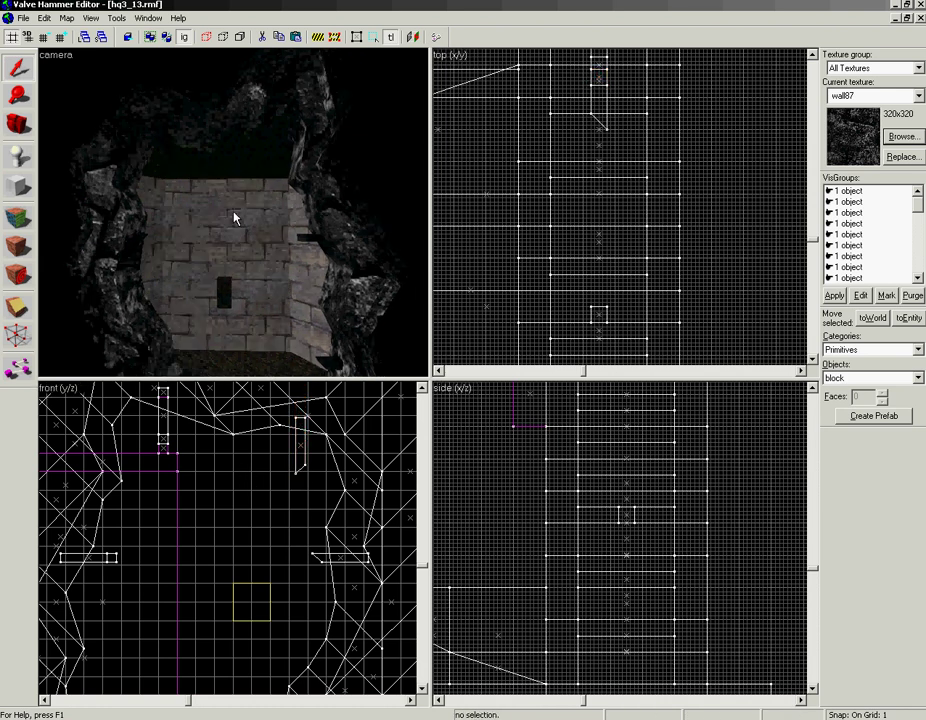
key(z)
click(163, 249)
ctrl+click(268, 227)
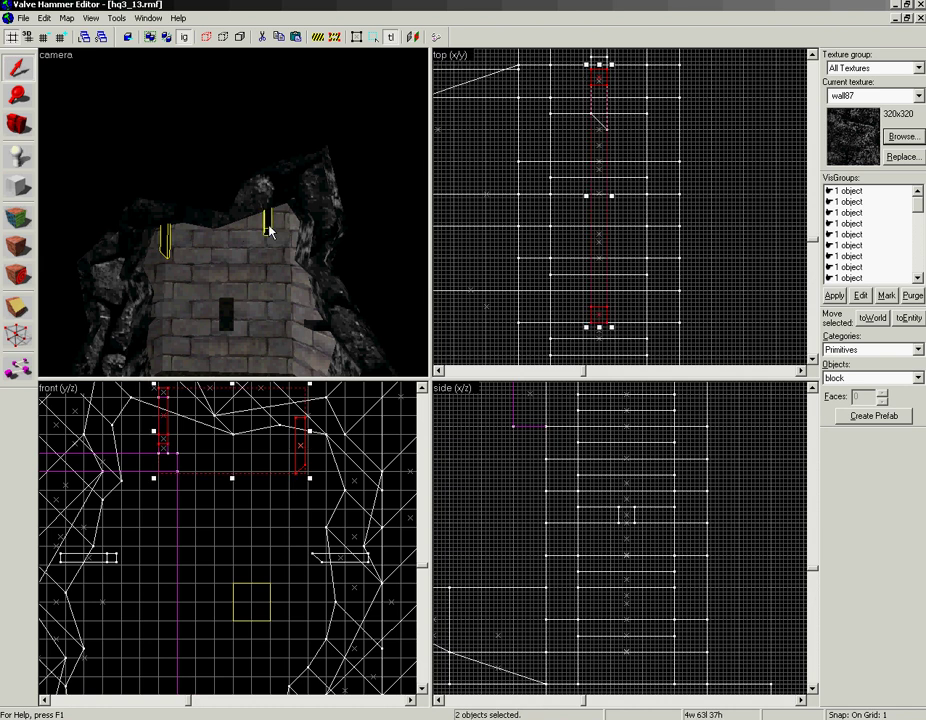
mouse_move(265, 495)
mouse_down()
mouse_move(266, 428)
mouse_move(256, 413)
mouse_move(248, 697)
mouse_move(242, 616)
mouse_move(244, 662)
mouse_up()
mouse_move(231, 598)
mouse_down()
mouse_move(245, 718)
mouse_move(248, 641)
mouse_up()
click(117, 18)
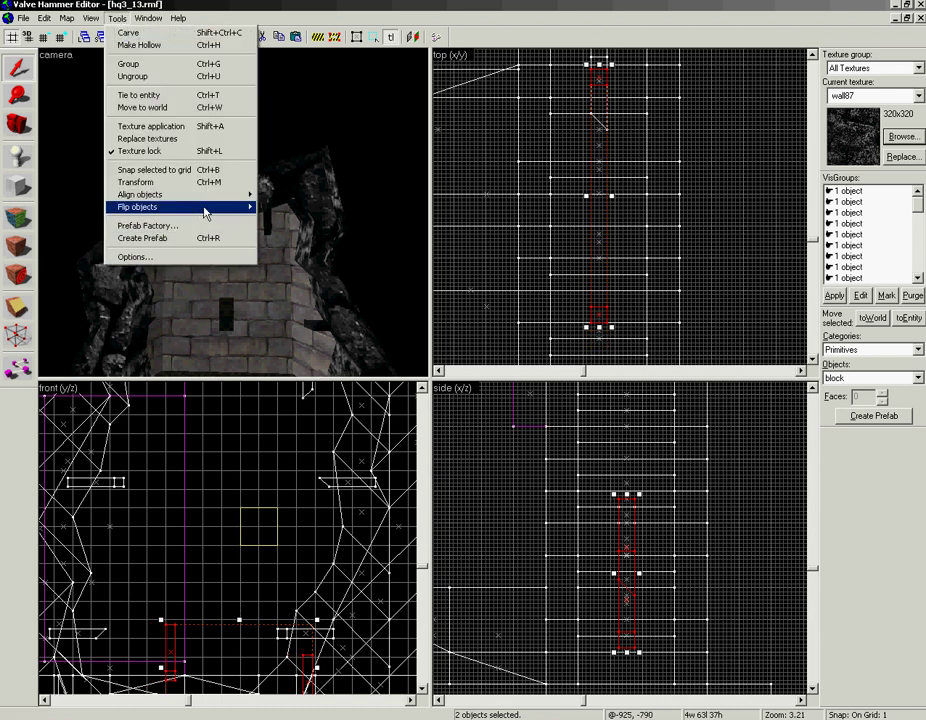
mouse_move(207, 206)
click(293, 219)
drag(292, 564, 263, 455)
key(Escape)
Delete the copied bar at the hole's lower corner and lower the remaining bottom bar so only its tip sticks out of the rubble
click(279, 541)
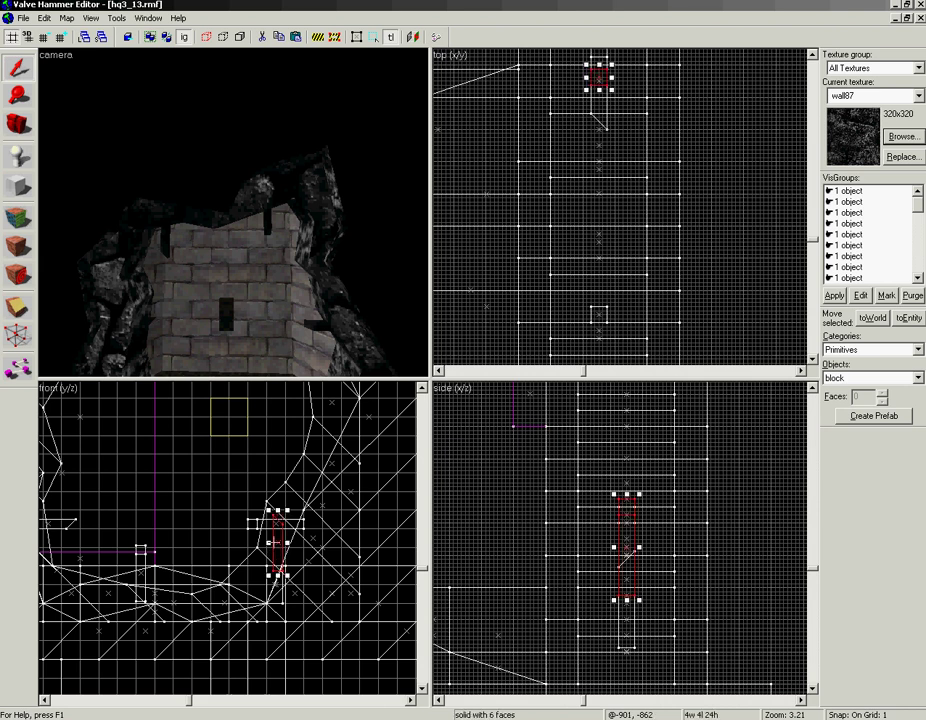
drag(279, 541, 141, 557)
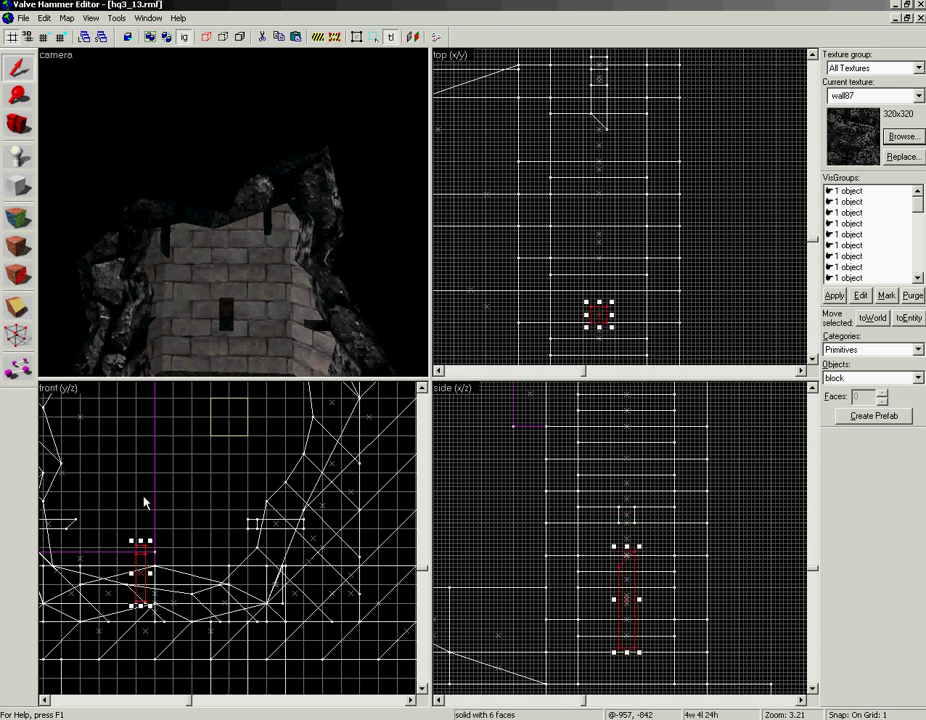
key(Escape)
key(z)
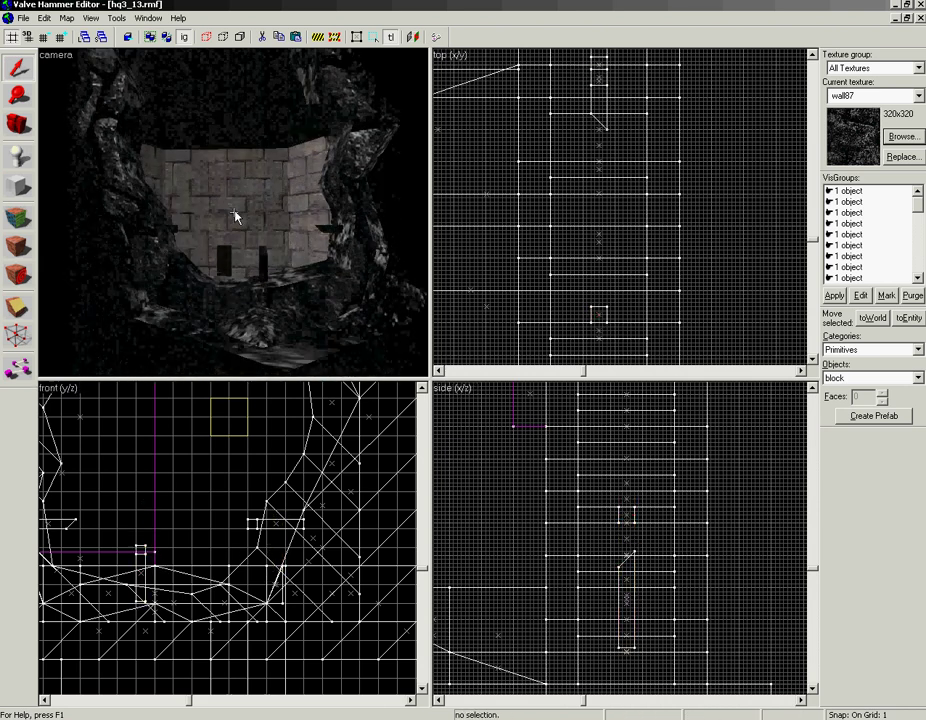
key(w)
key(z)
click(255, 285)
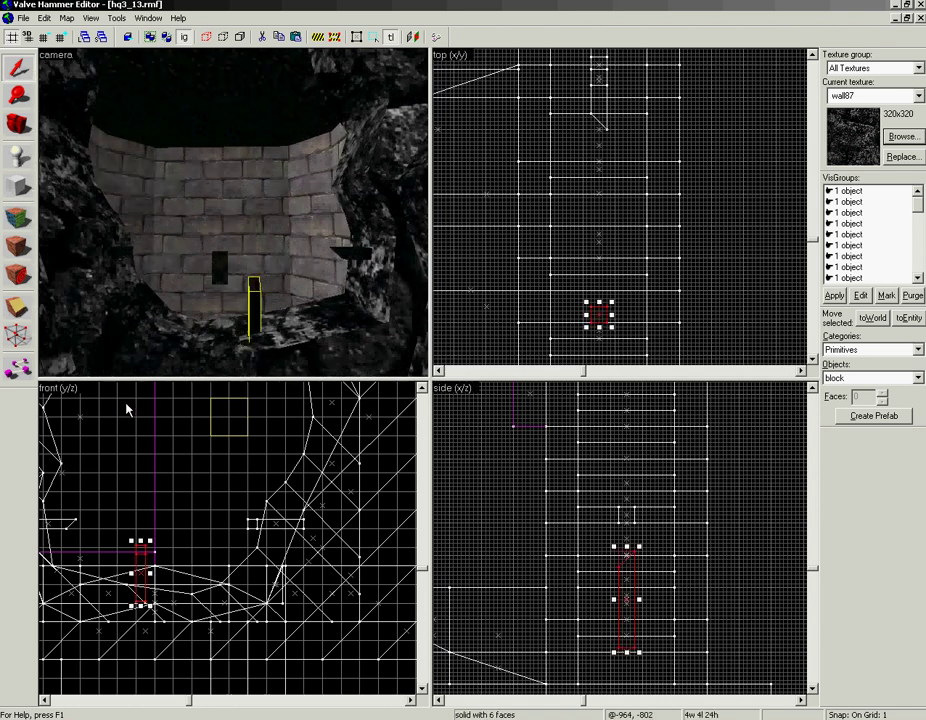
drag(139, 559, 140, 579)
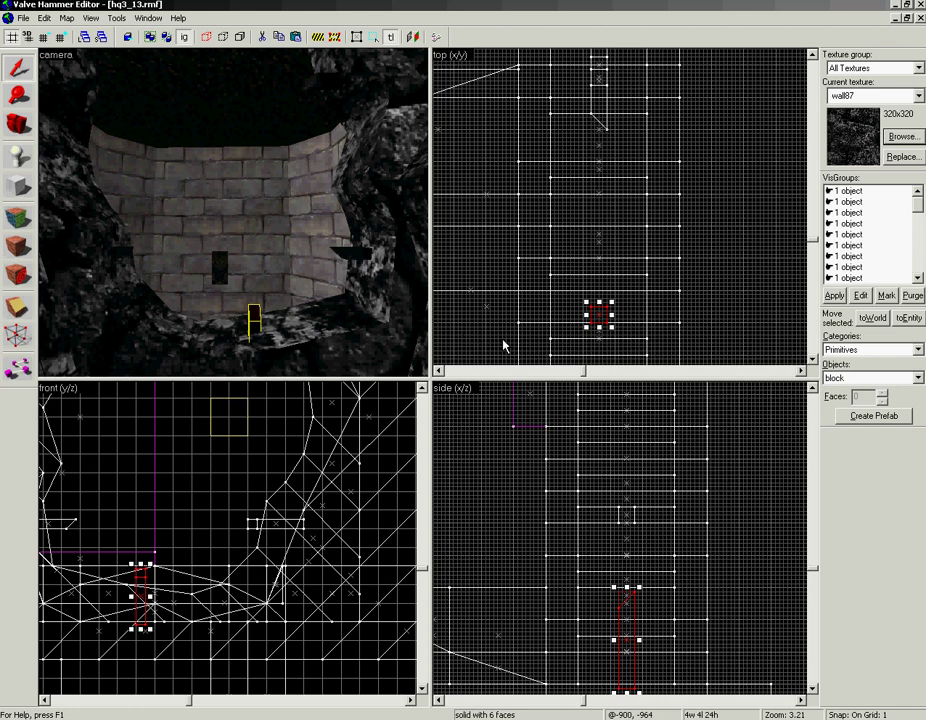
click(213, 496)
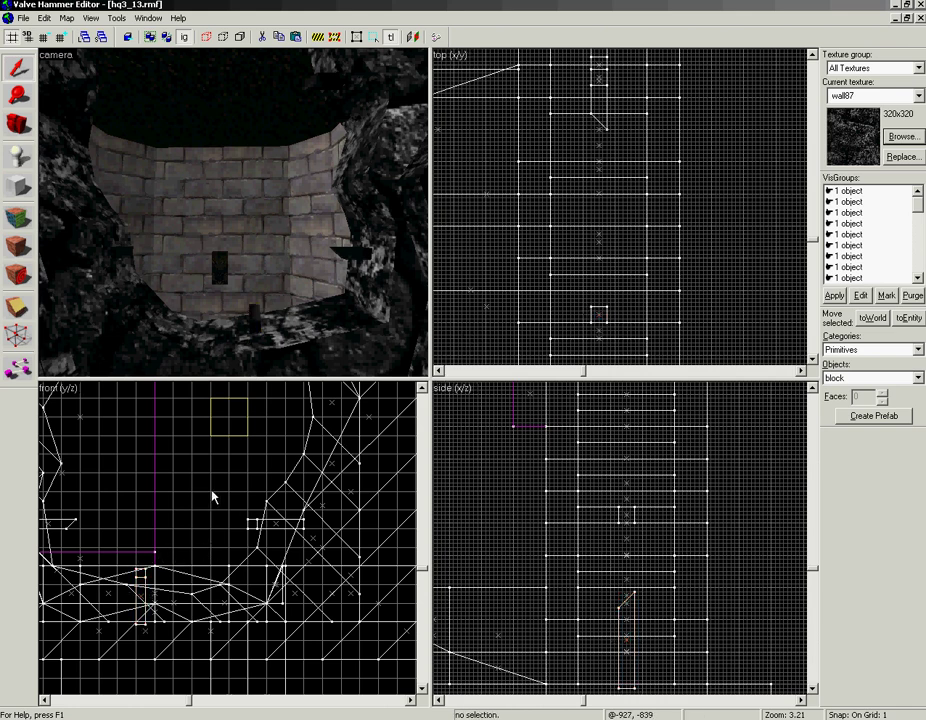
Examine the broken bars and the rubble rim around the hole from several angles and from inside the room
key(z)
key(a)
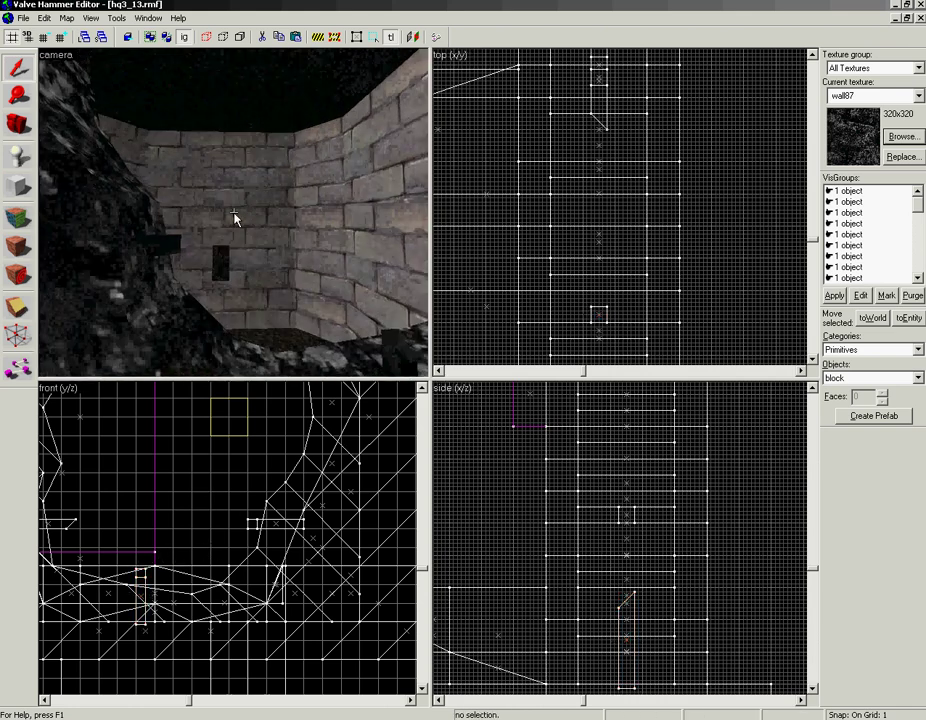
key(d)
key(z)
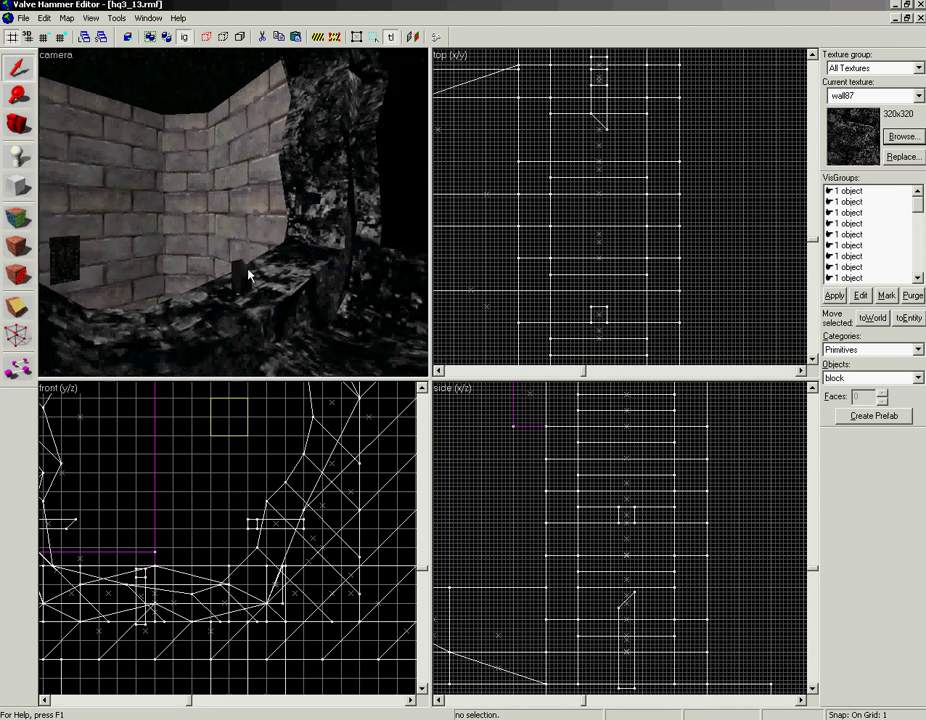
click(249, 276)
click(473, 267)
key(z)
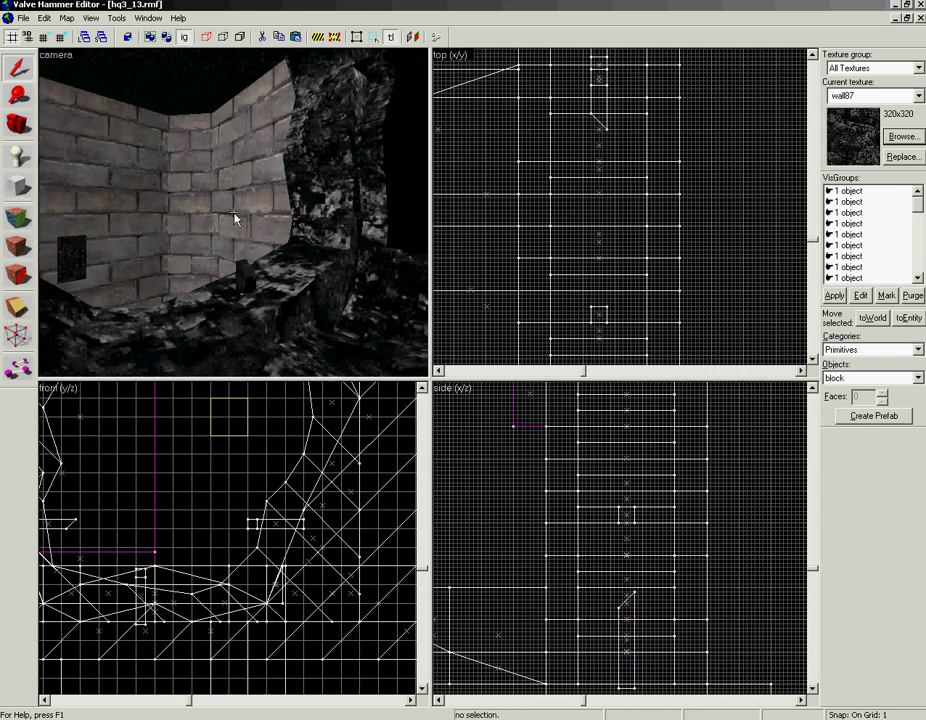
key(s)
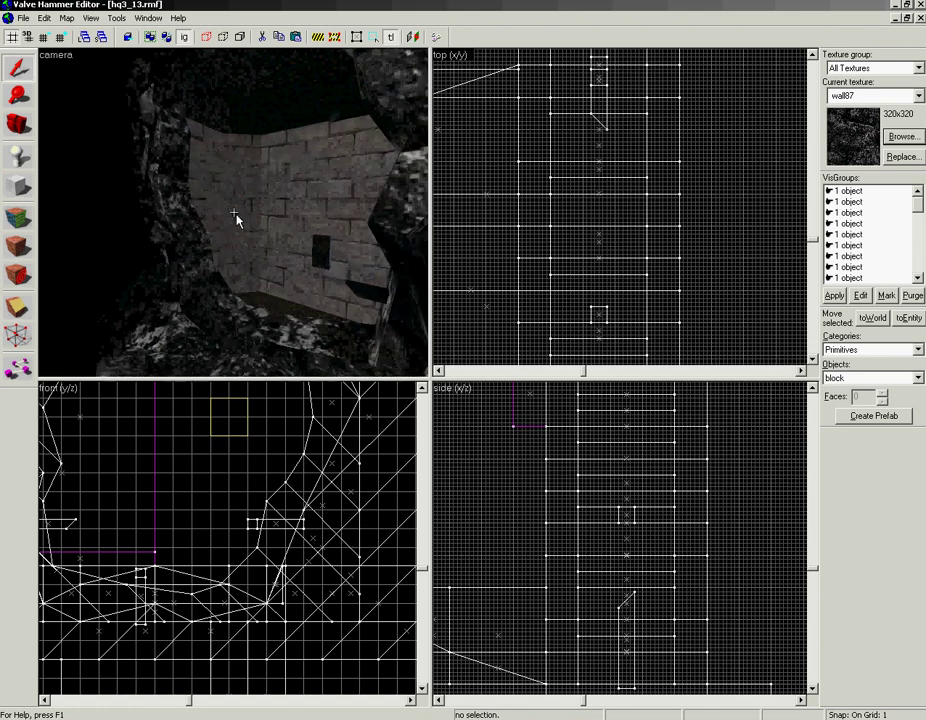
key(s)
key(w)
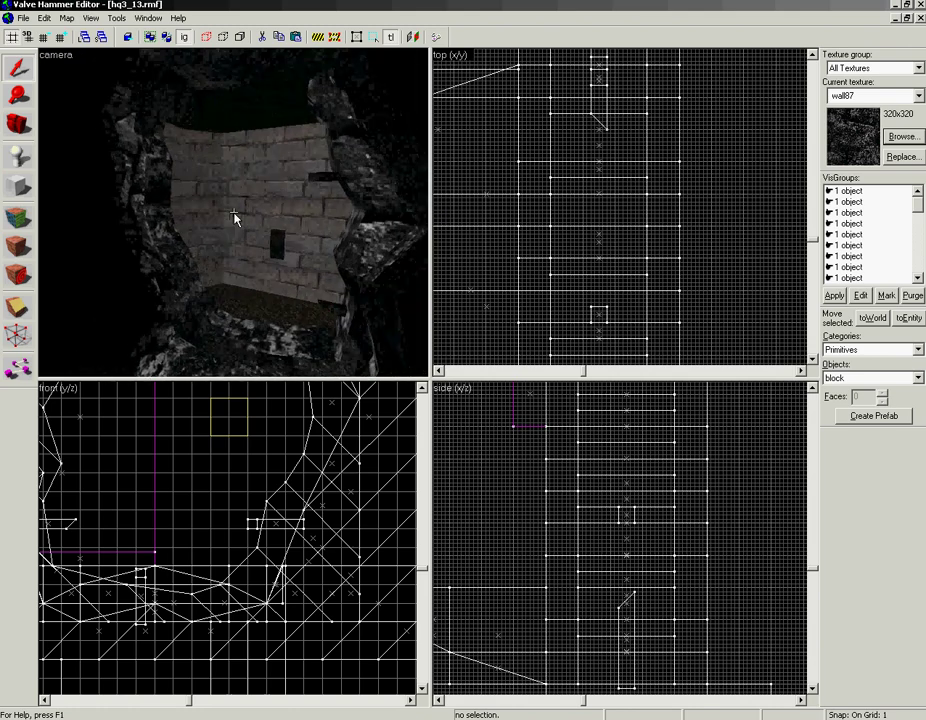
key(Up)
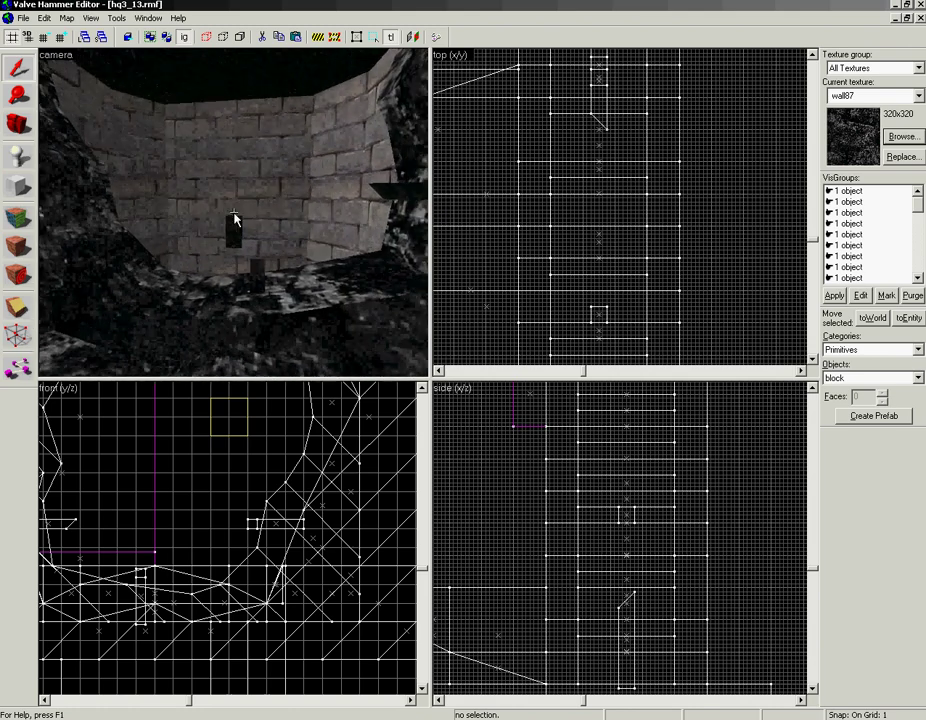
key(w)
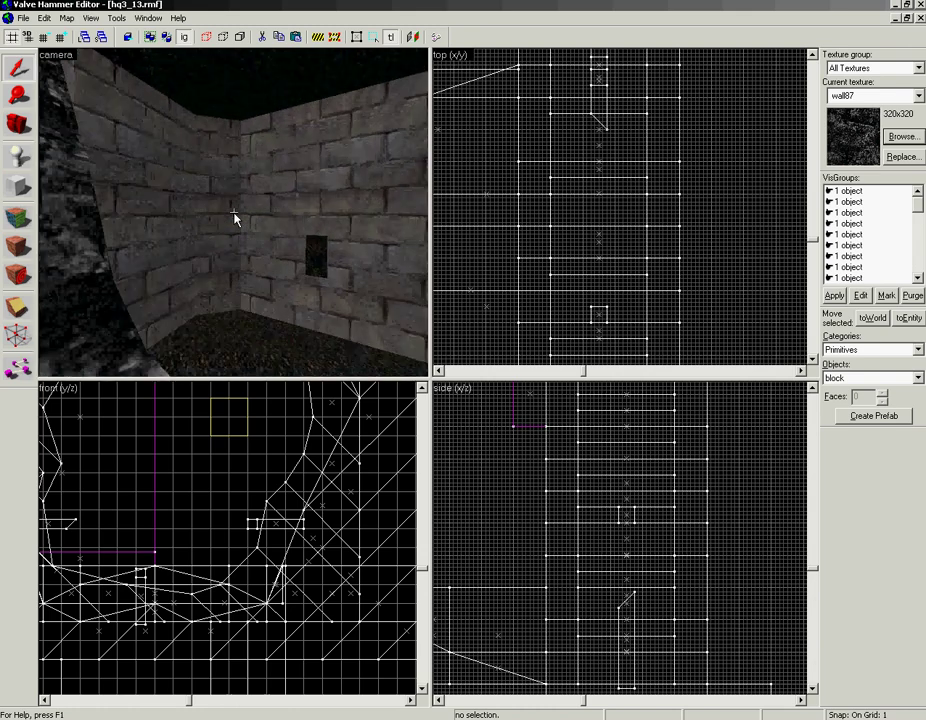
key(w)
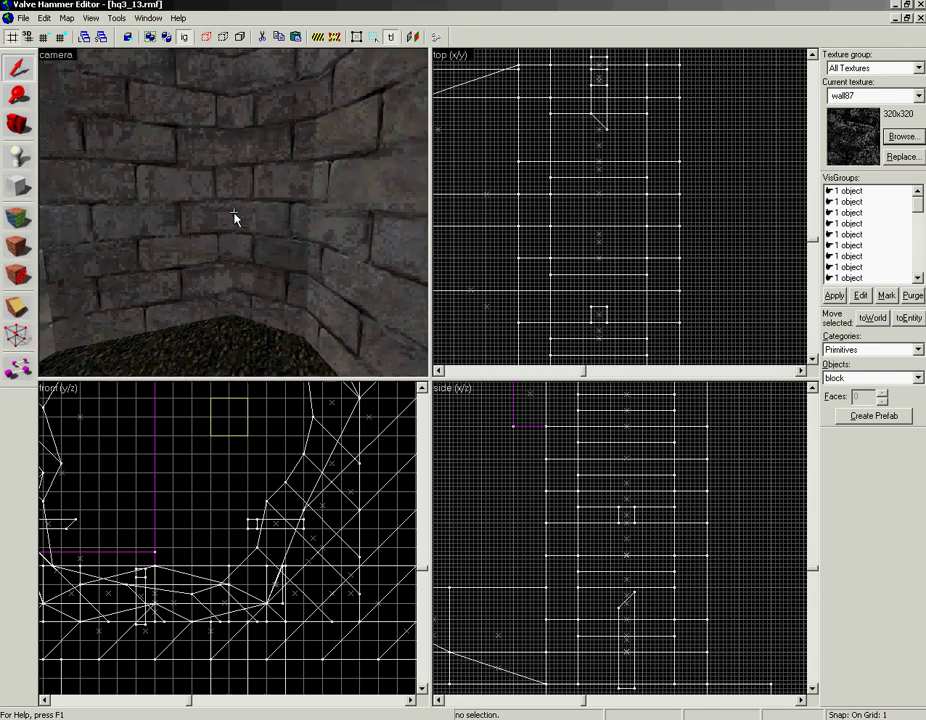
key(w)
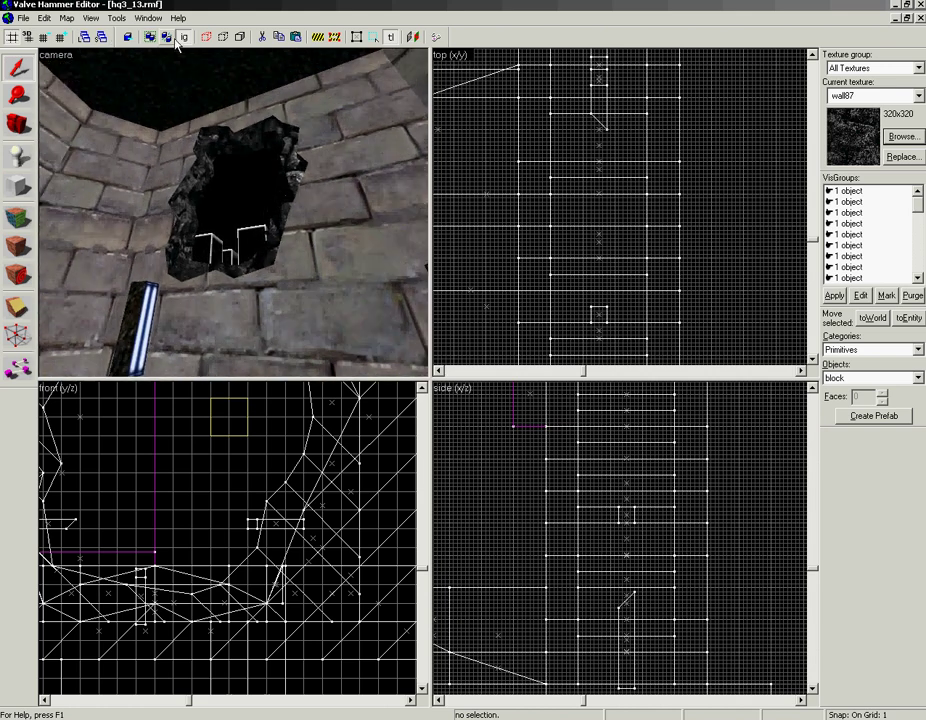
Stop ignoring groups and select all the rubble brushes forming the inner rim around the hole
key(z)
key(w)
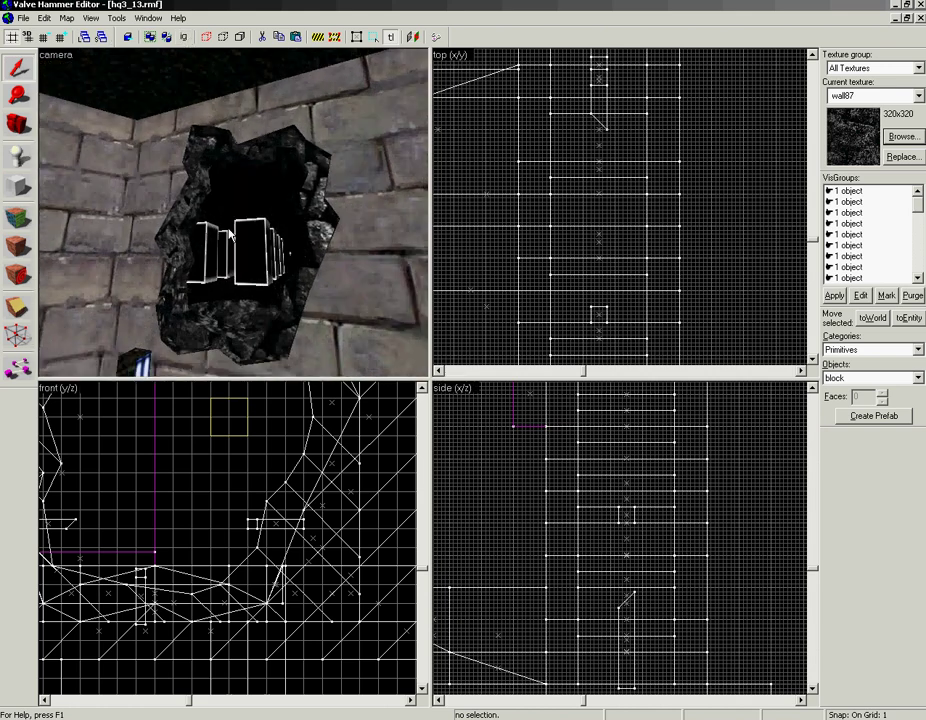
click(167, 346)
click(190, 334)
ctrl+click(176, 307)
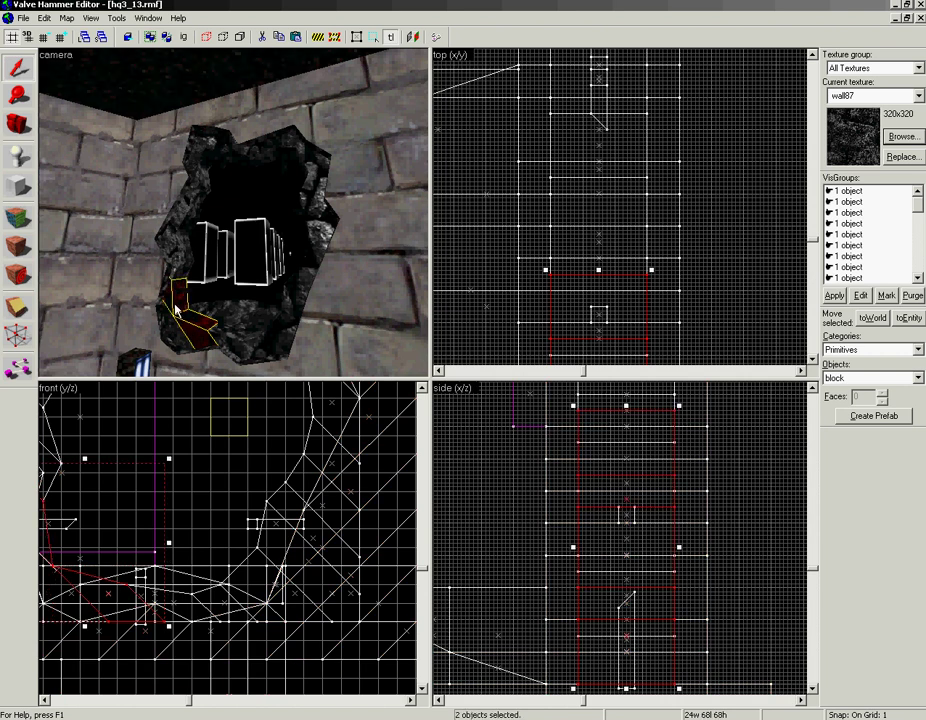
ctrl+click(182, 268)
ctrl+click(176, 248)
ctrl+click(179, 221)
ctrl+click(186, 208)
ctrl+click(198, 189)
ctrl+click(209, 152)
ctrl+click(225, 149)
ctrl+click(270, 151)
ctrl+click(297, 150)
ctrl+click(305, 155)
ctrl+click(310, 167)
ctrl+click(323, 191)
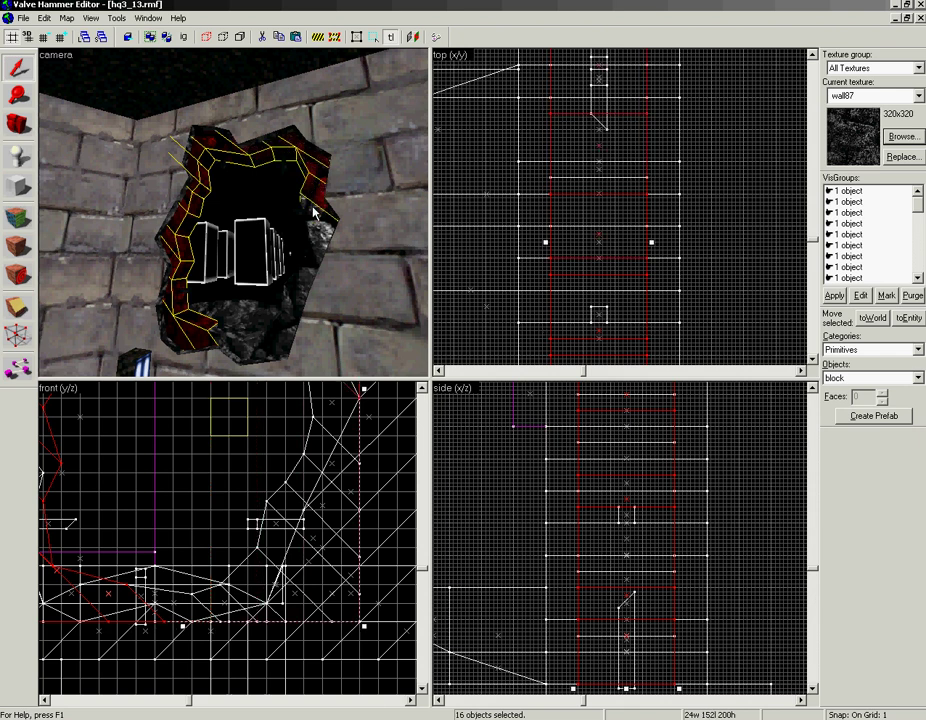
ctrl+click(326, 220)
ctrl+click(325, 248)
ctrl+click(311, 277)
ctrl+click(296, 296)
ctrl+click(283, 325)
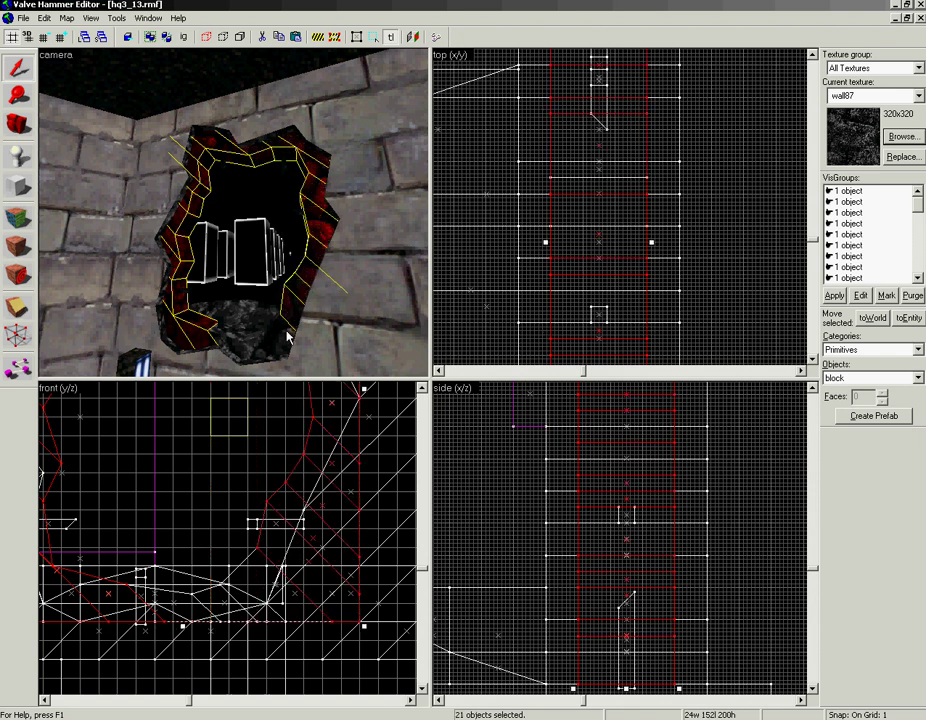
ctrl+click(276, 343)
ctrl+click(256, 342)
ctrl+click(236, 346)
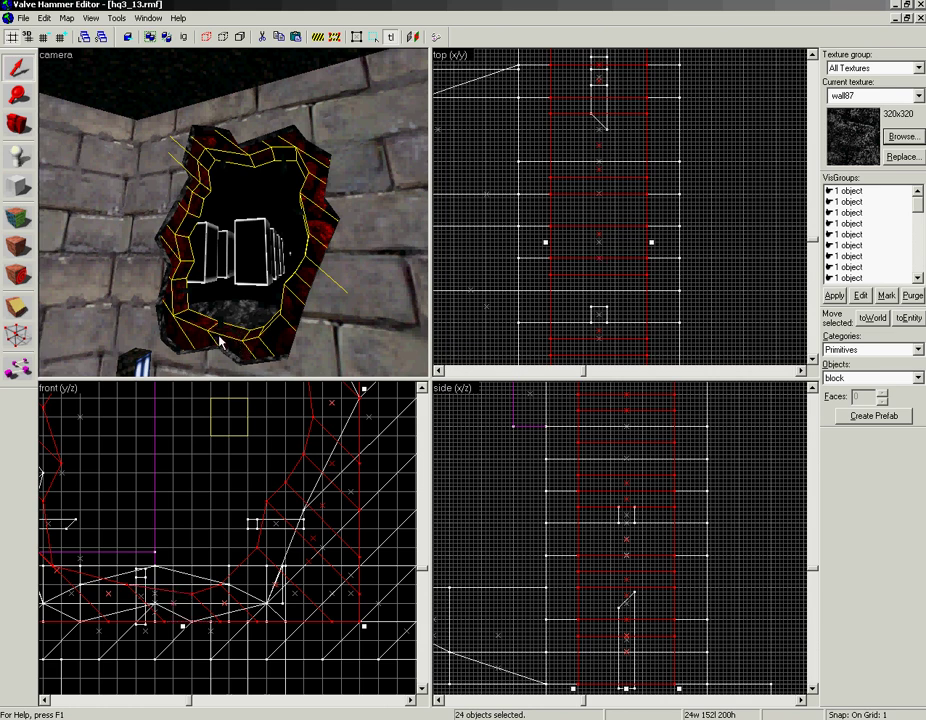
Add all the broken bars to the selected rim brushes and tie the whole selection to a func_wall entity
key(z)
key(w)
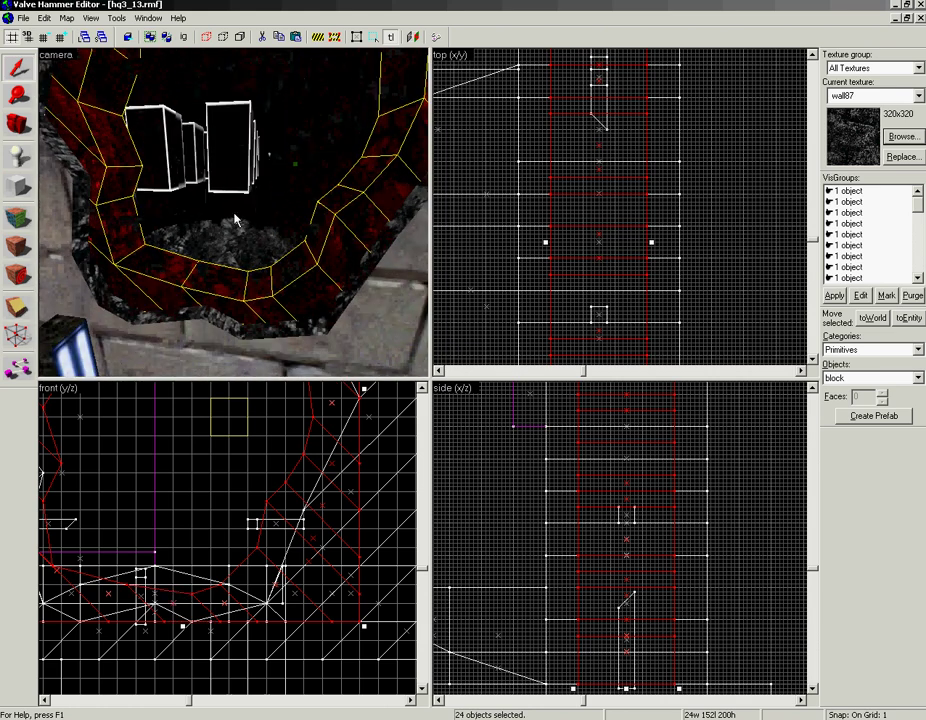
key(s)
key(z)
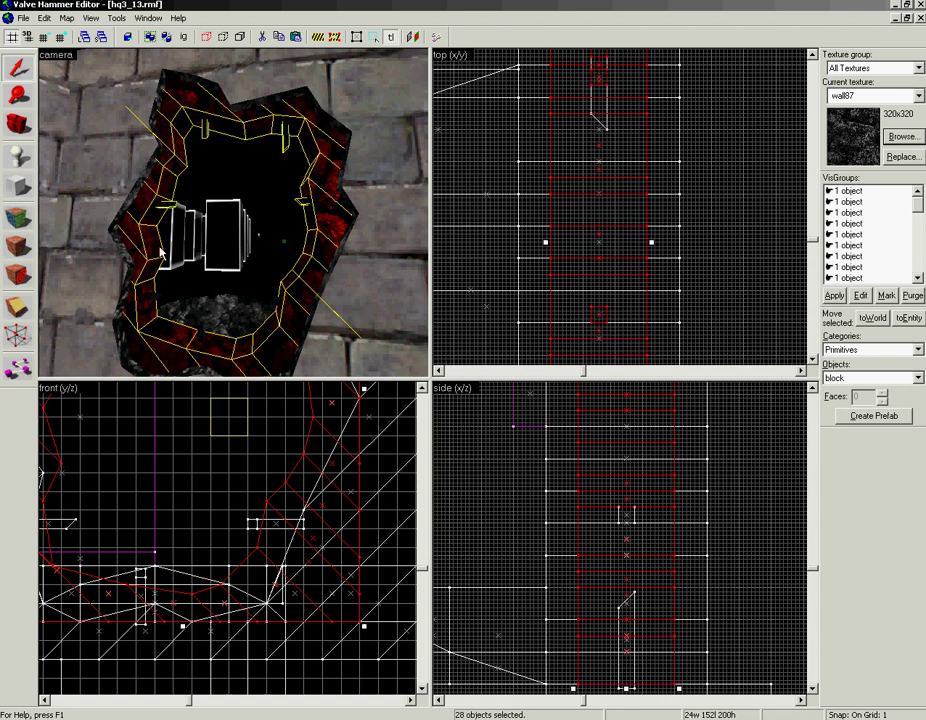
ctrl+click(280, 301)
ctrl+click(305, 328)
click(907, 319)
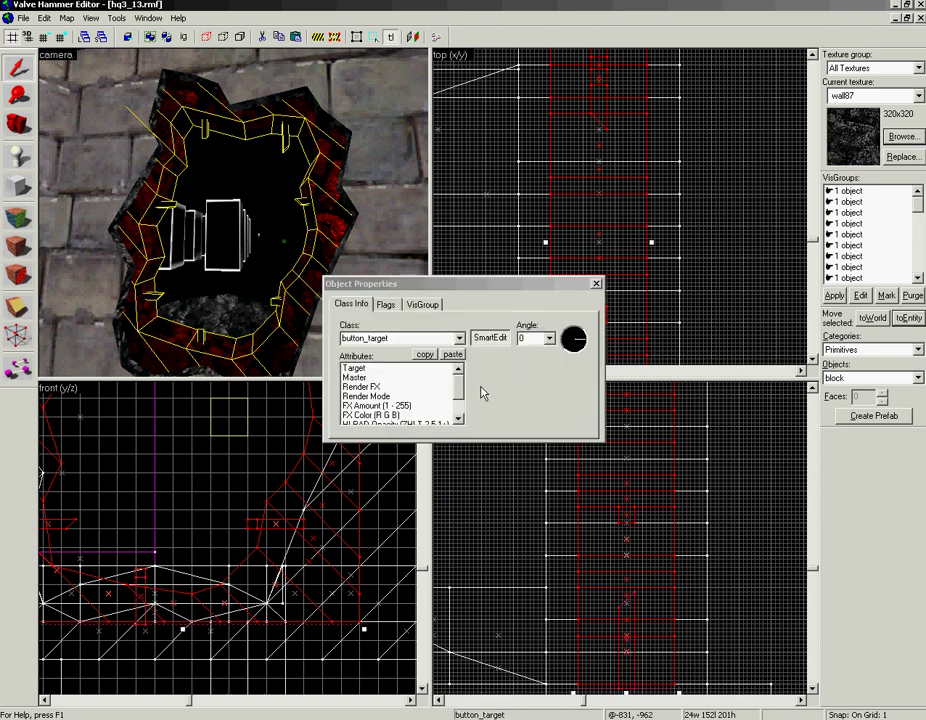
double_click(403, 339)
text(func_wall)
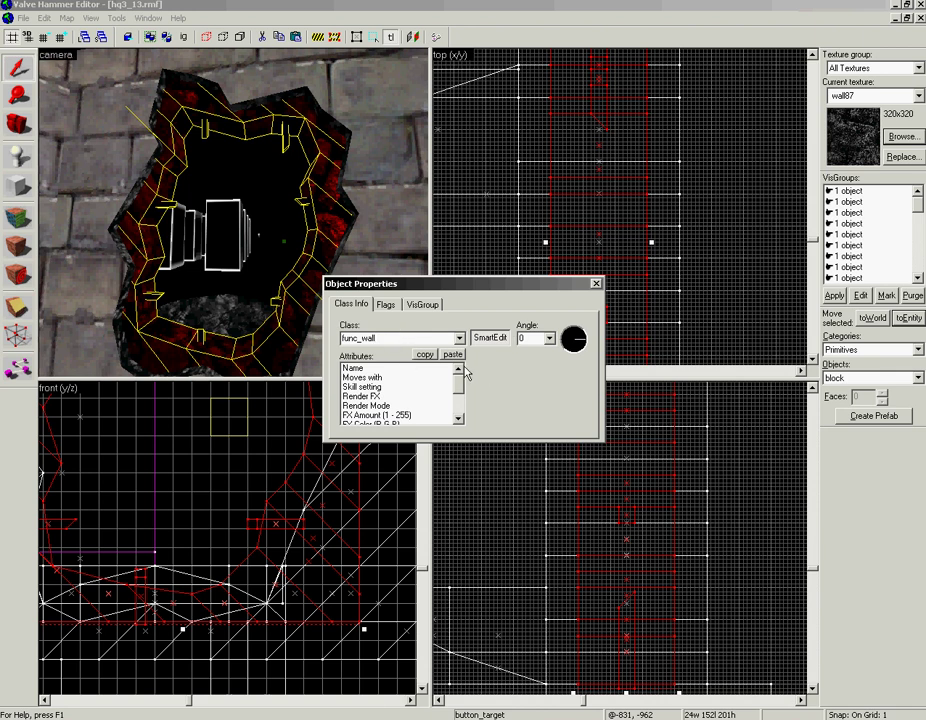
click(430, 369)
click(597, 286)
key(Escape)
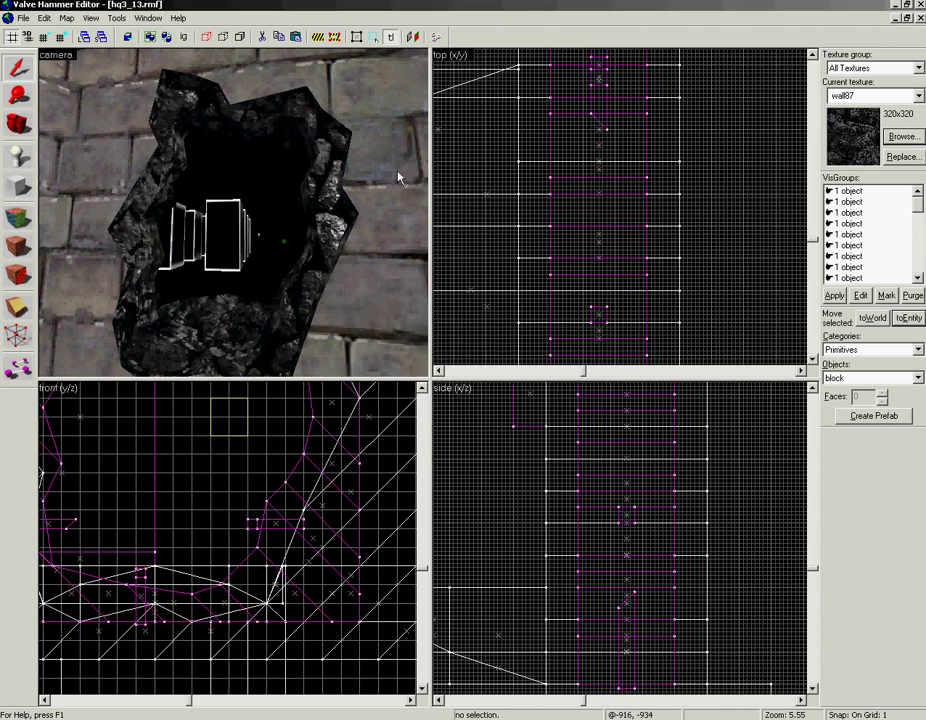
Show all the hidden objects in the map again
click(90, 18)
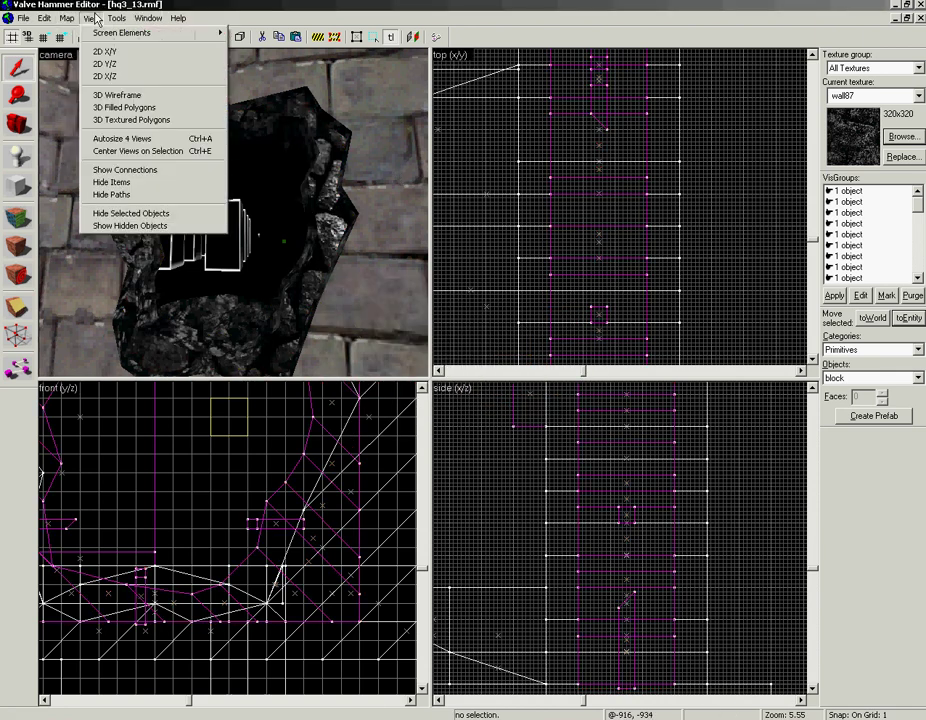
click(100, 213)
click(89, 22)
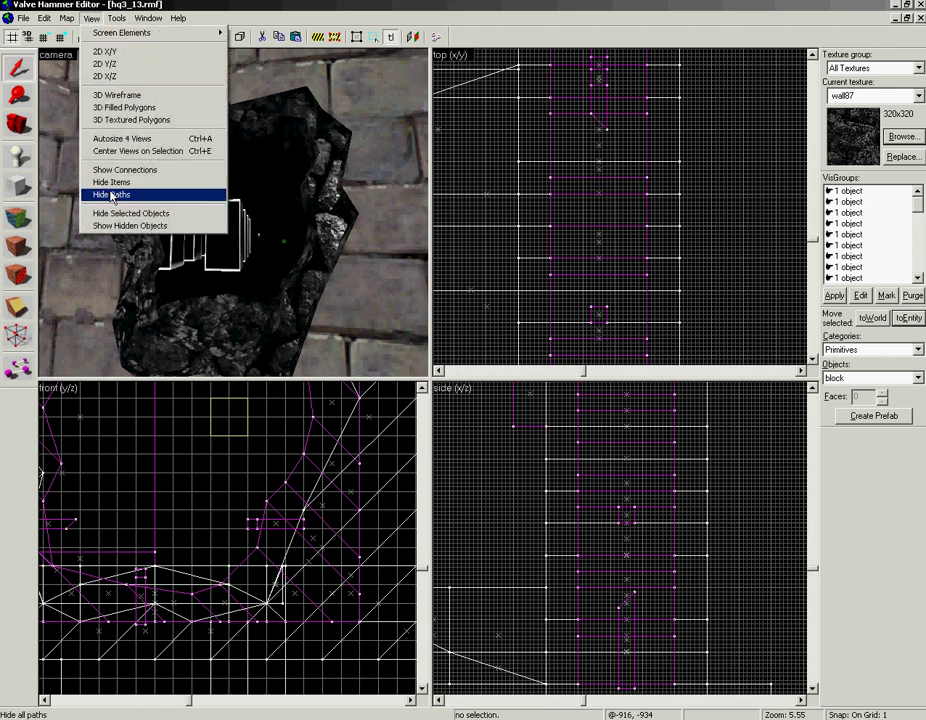
click(134, 225)
Select the smashface5 func_breakable that fills the hole in the wall
key(z)
scroll(233, 218, down, 10)
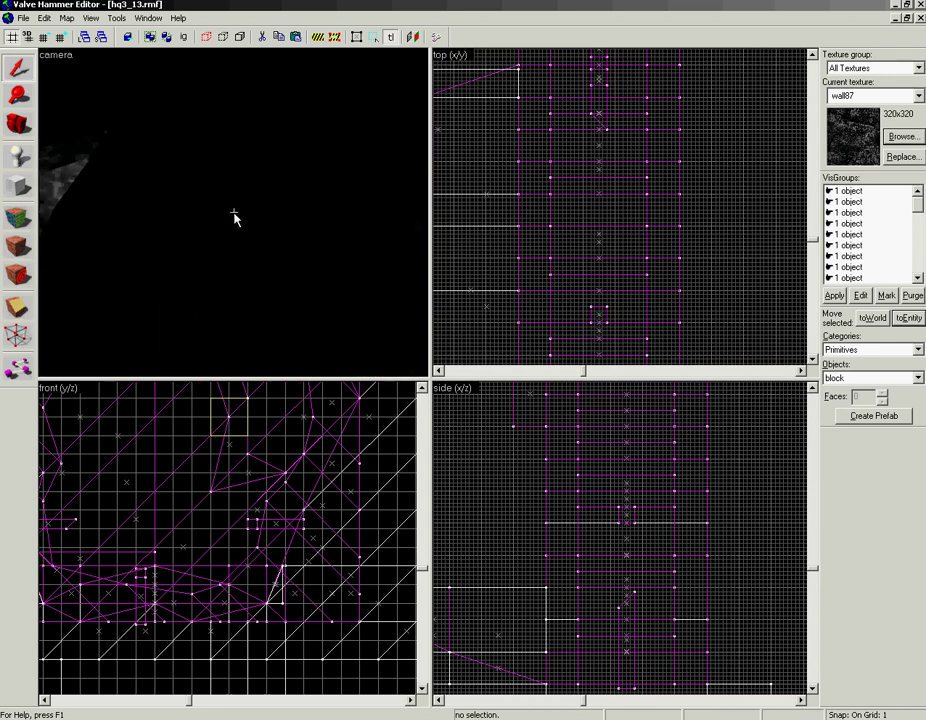
key(w)
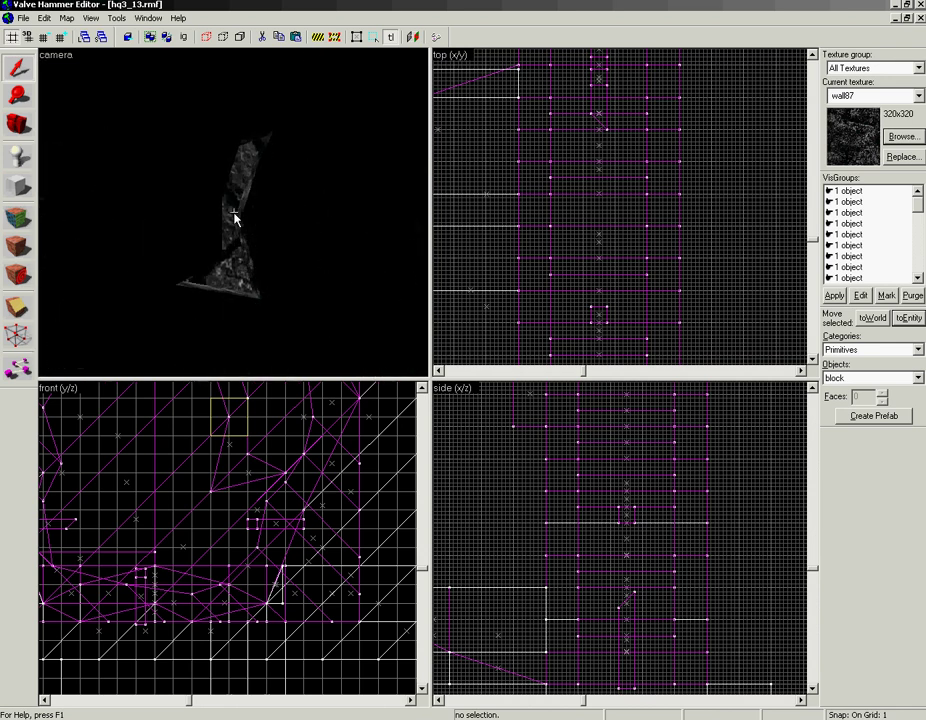
key(z)
click(250, 252)
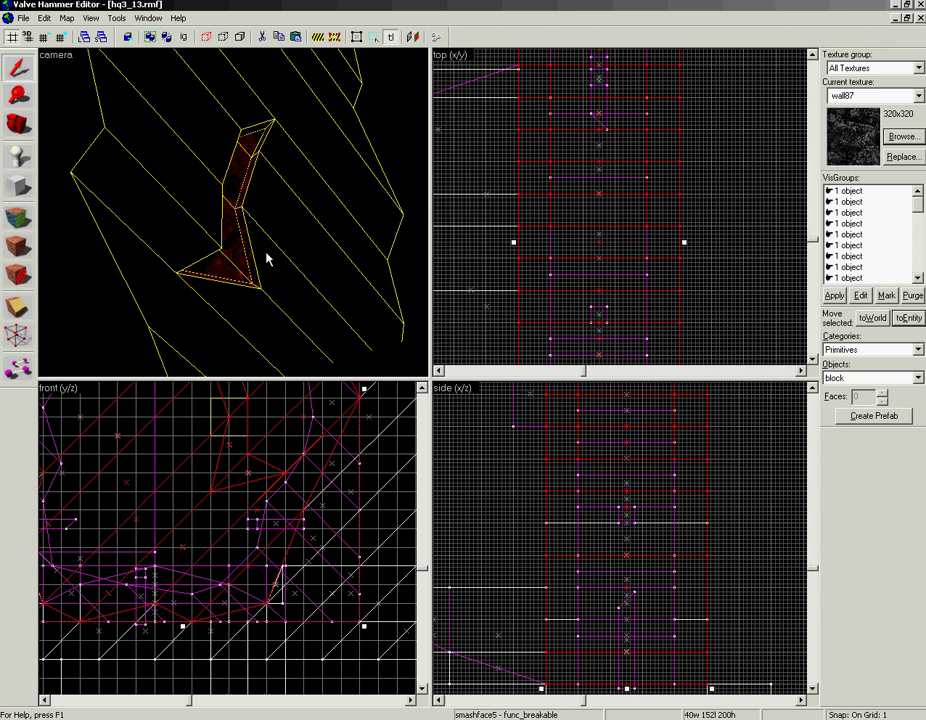
Ignore groups and move the lower inner corner vertices of the wall piece beside the hole inward, narrowing the opening
click(258, 537)
scroll(244, 463, up, 2)
key(space)
drag(250, 463, 254, 533)
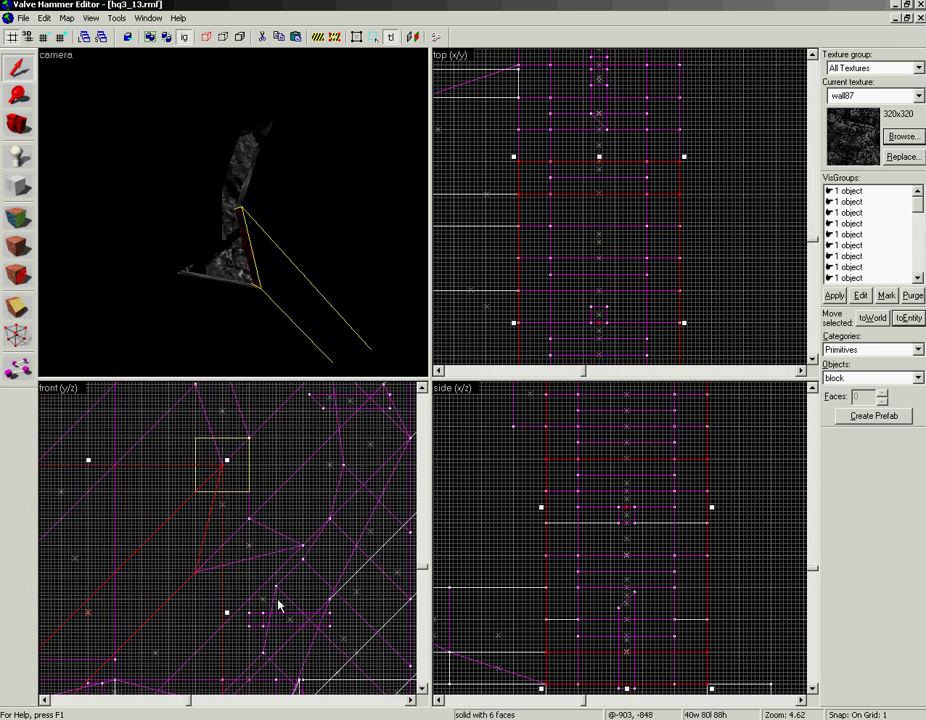
key(shift+v)
mouse_move(195, 572)
mouse_down()
mouse_move(231, 537)
mouse_move(189, 564)
mouse_move(195, 569)
mouse_up()
scroll(213, 549, up, 3)
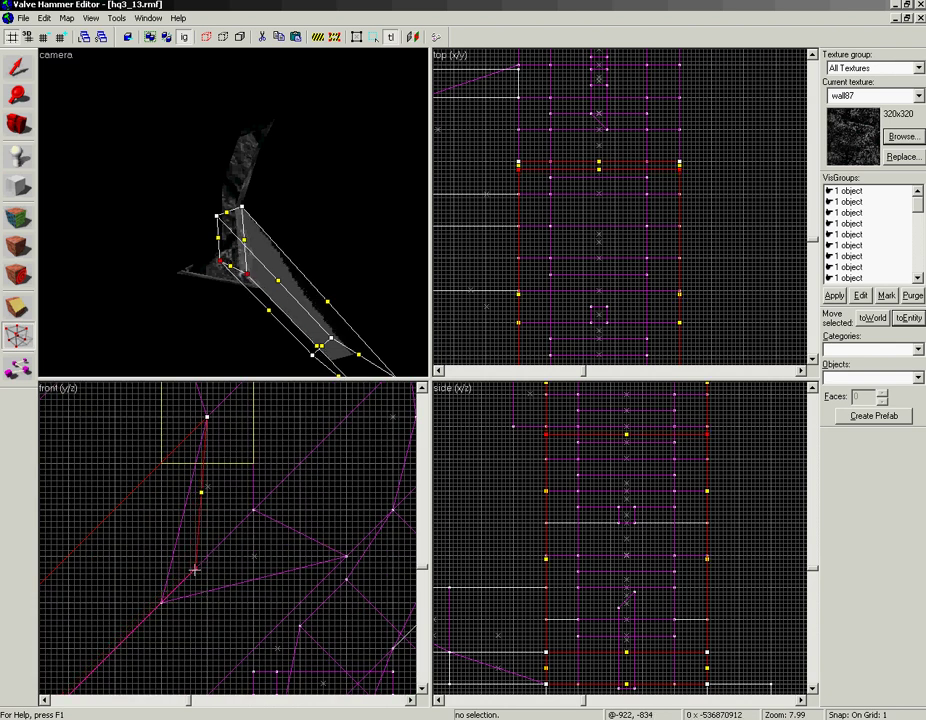
key(shift+s)
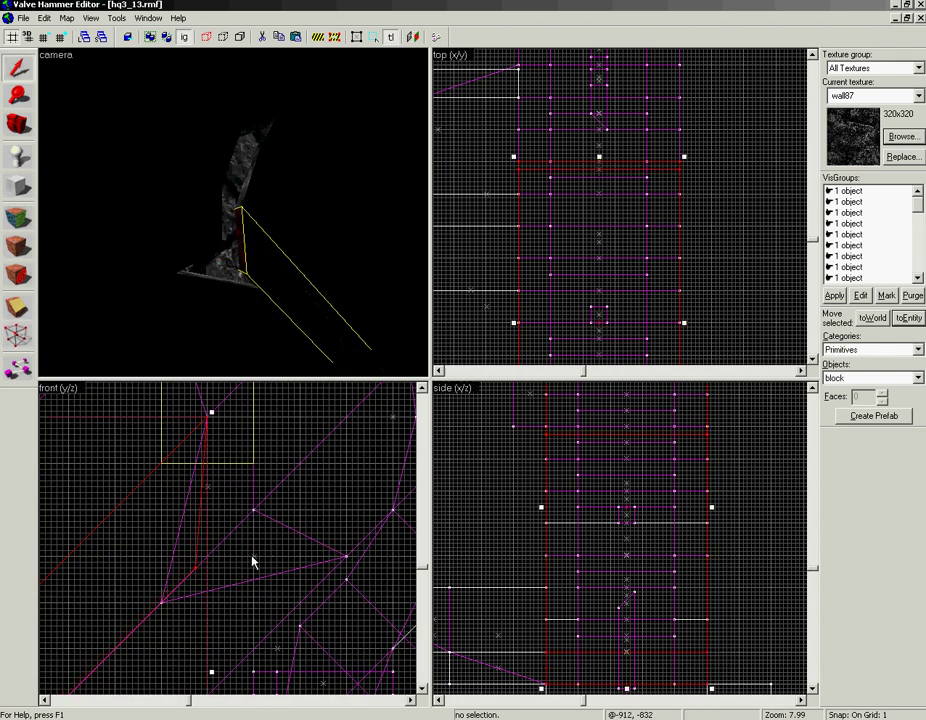
Move the upper corner vertices of the wall piece beneath the hole to meet the neighbouring wall piece's shifted corner
click(240, 290)
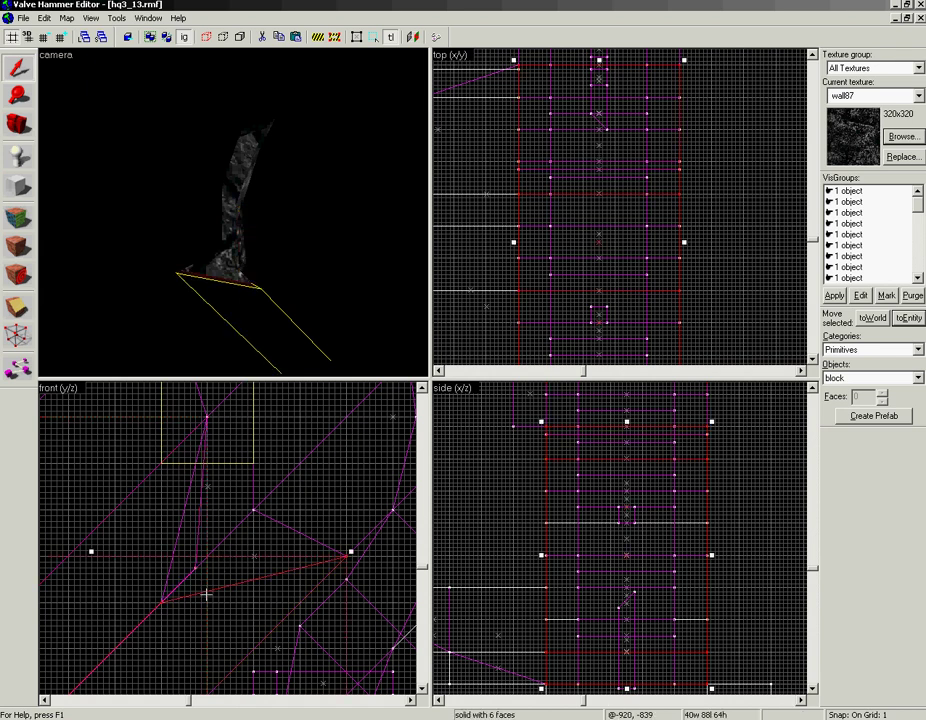
key(shift+v)
mouse_move(160, 601)
mouse_down()
mouse_move(186, 564)
mouse_move(196, 568)
mouse_up()
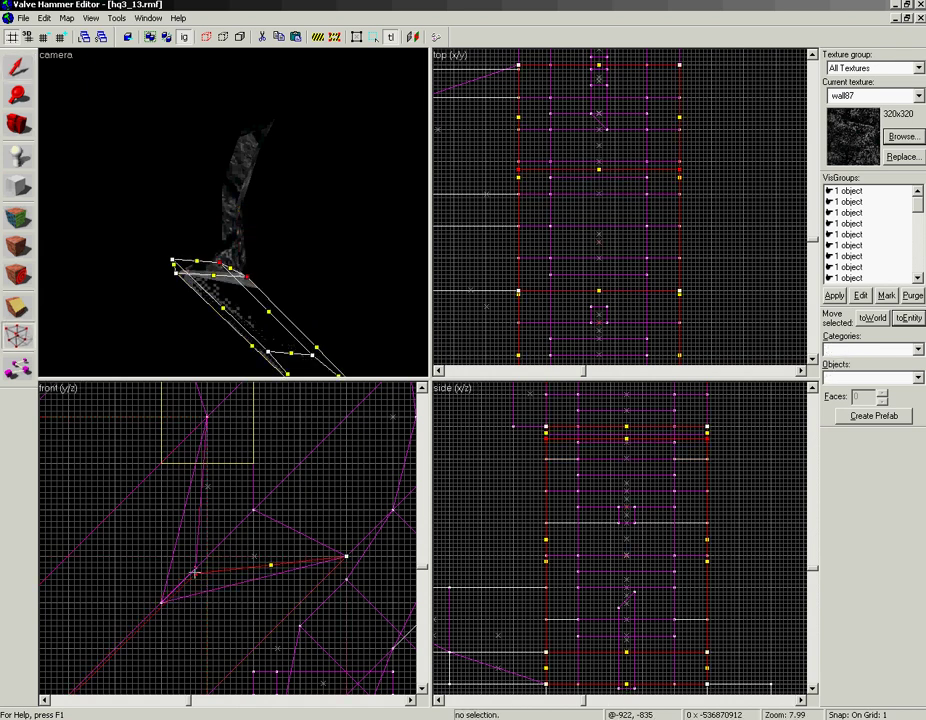
key(shift+s)
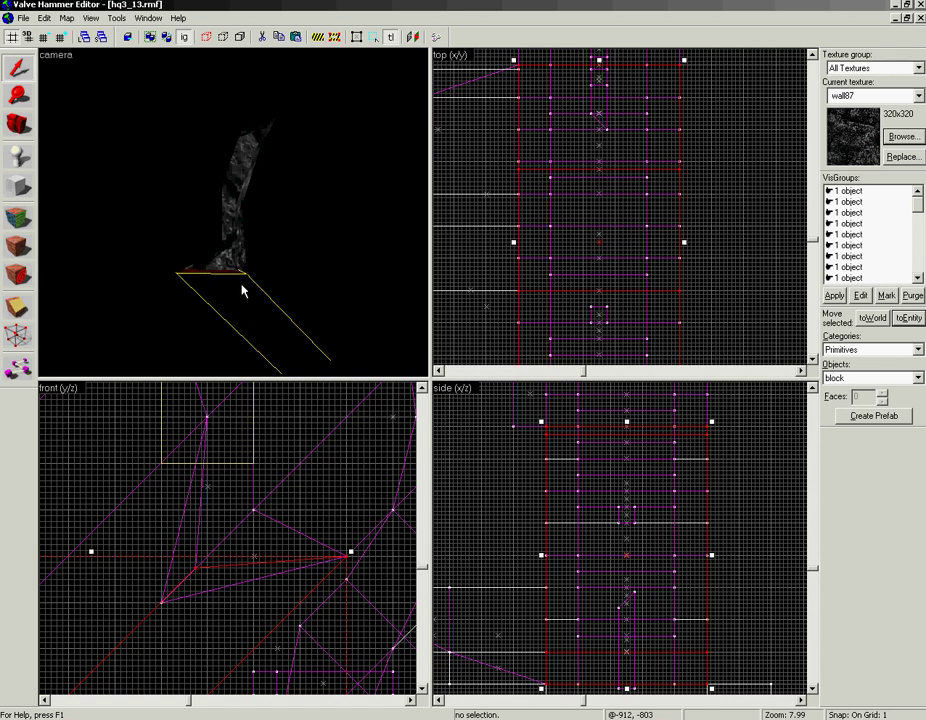
Shift the lower vertices of the upper rubble brush to the new corner shared by the two wall pieces
click(120, 471)
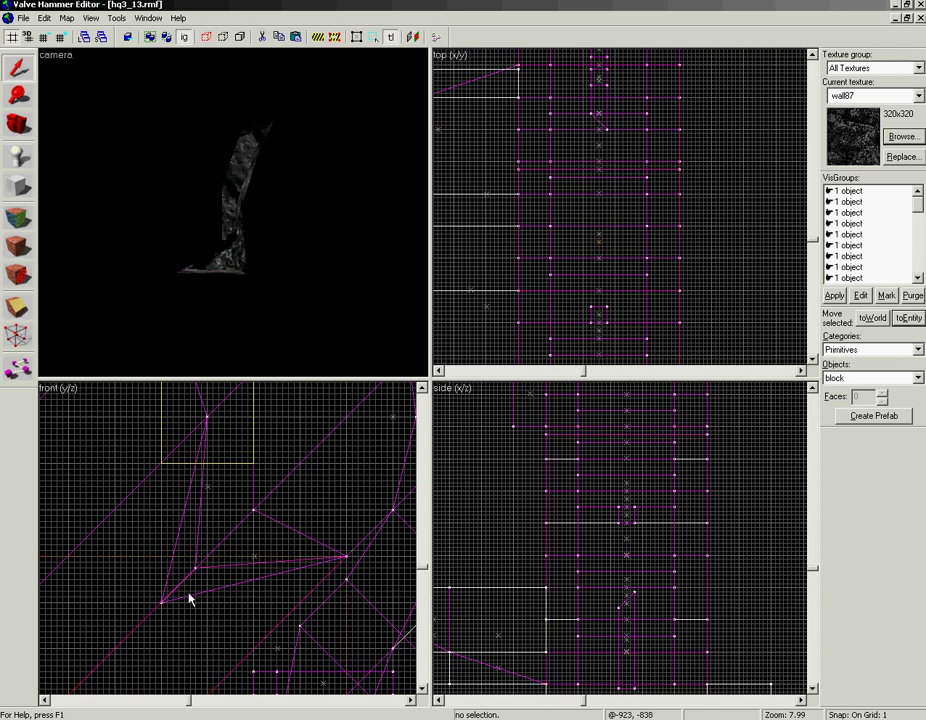
click(190, 596)
key(shift+v)
drag(161, 602, 194, 568)
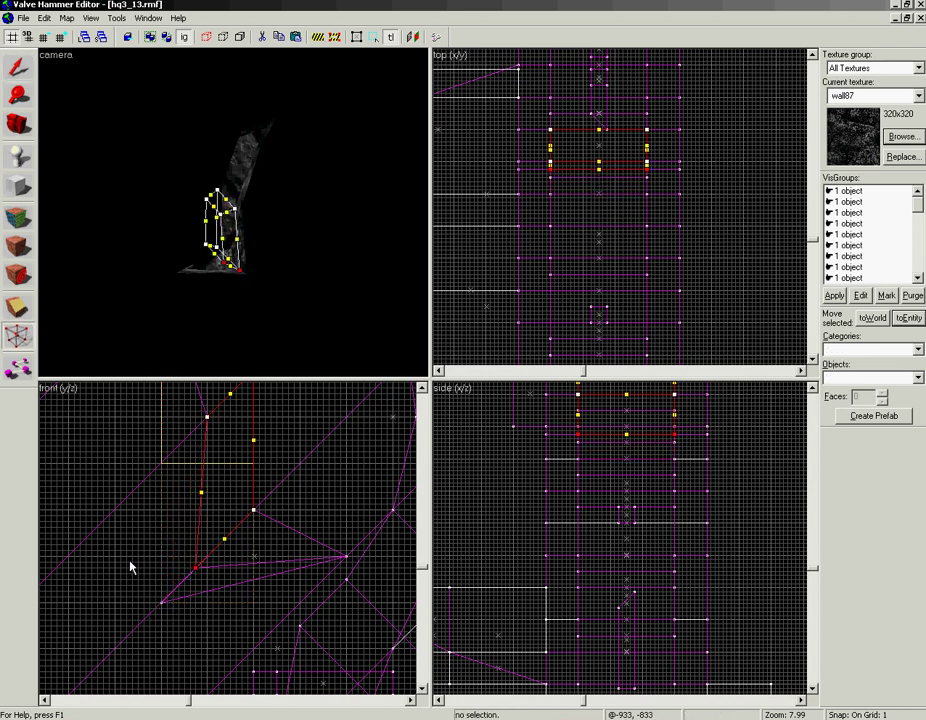
key(shift+s)
Align the lower rubble brush's outer vertices with the same shared corner, and check the map for problems
click(183, 599)
click(218, 586)
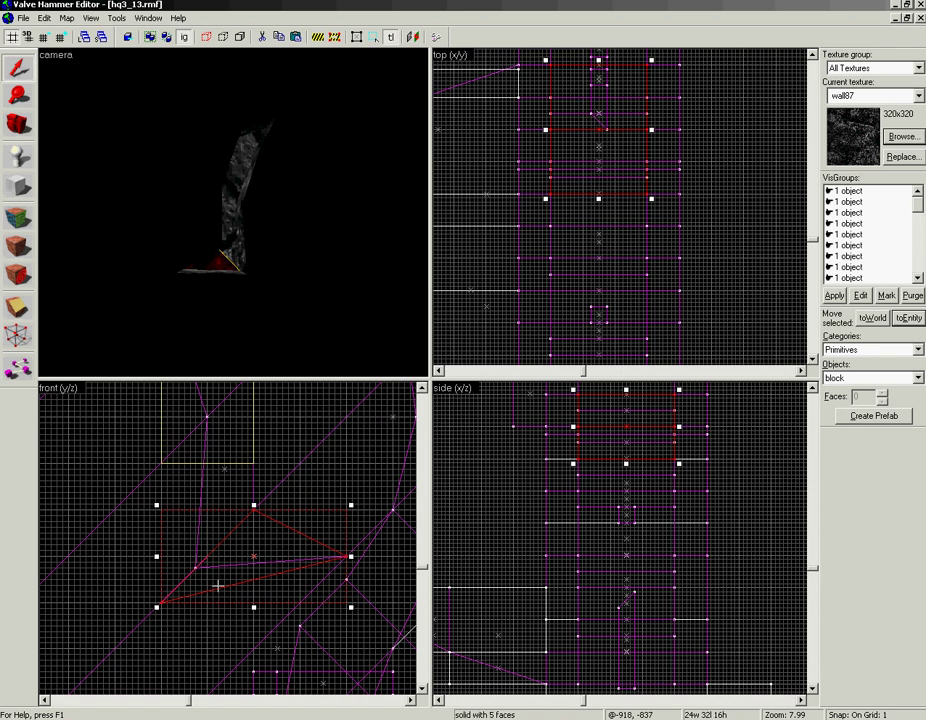
key(shift+v)
drag(160, 603, 196, 568)
key(shift+s)
key(Escape)
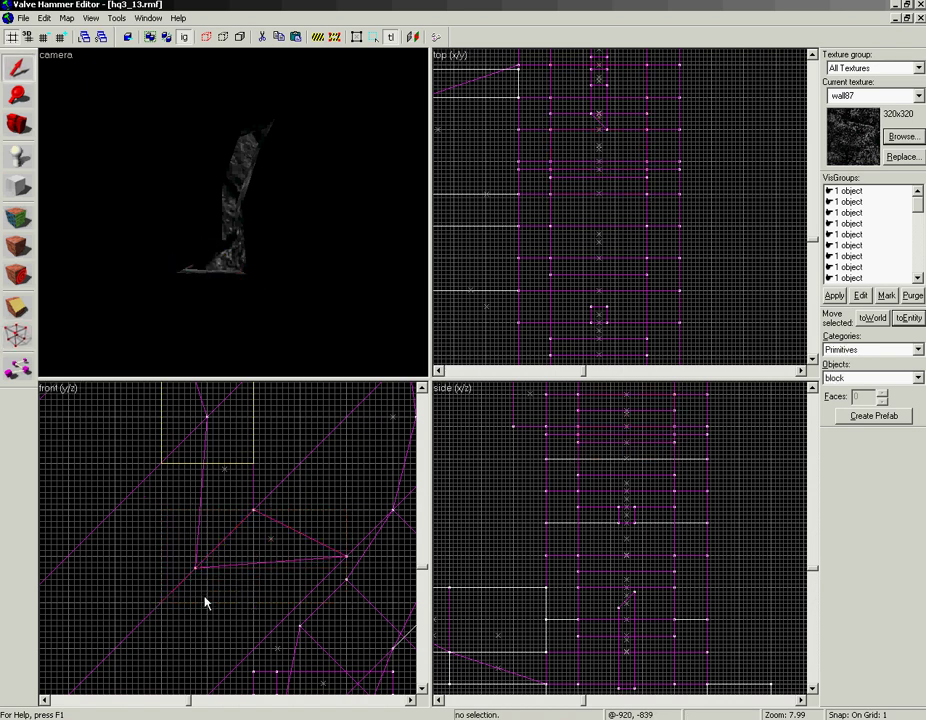
key(alt+p)
key(Return)
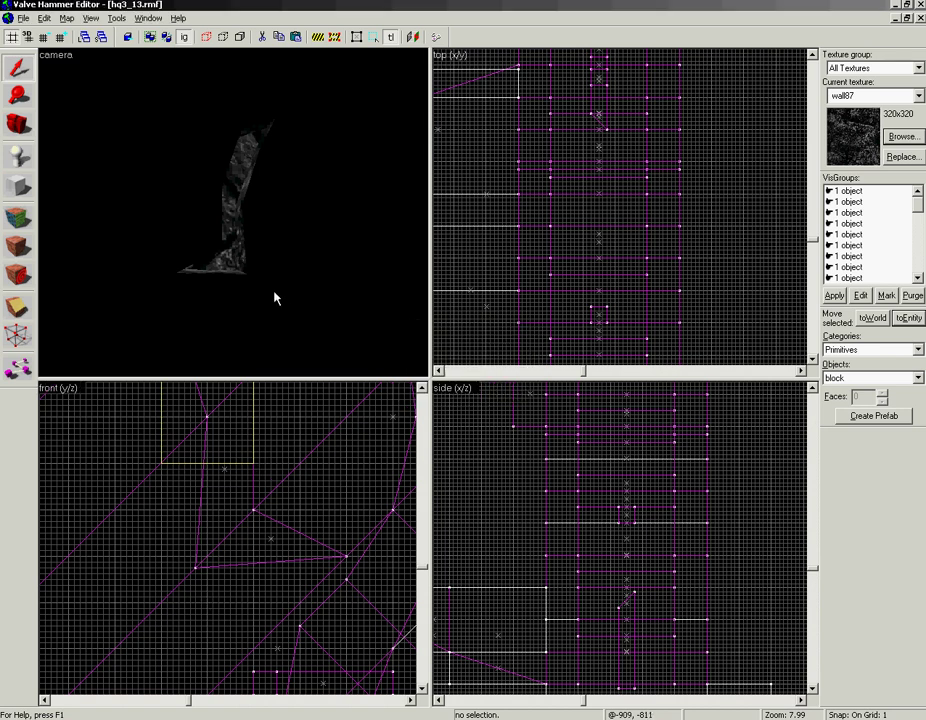
Stop ignoring groups and inspect the properties of the trigger_once block in front of the wall
key(z)
key(s)
key(w)
key(w)
key(w)
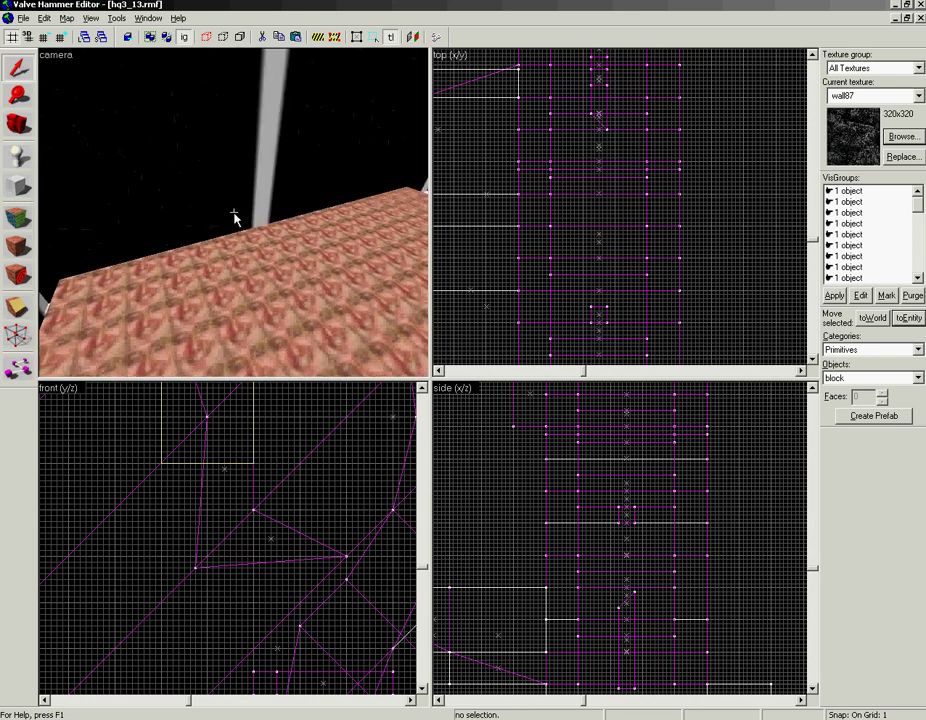
key(w)
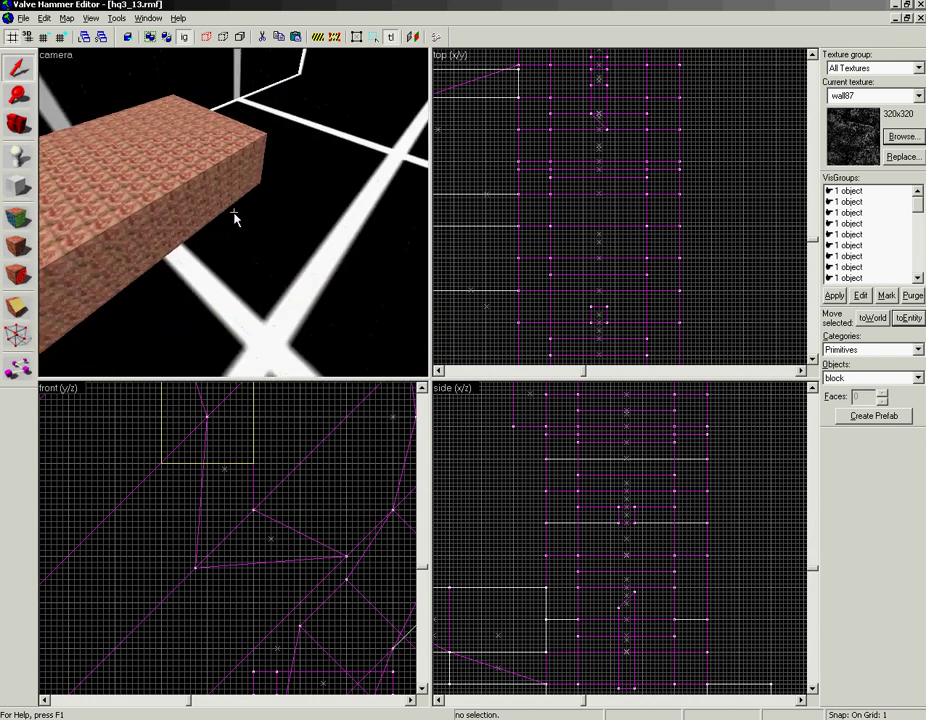
key(z)
double_click(192, 187)
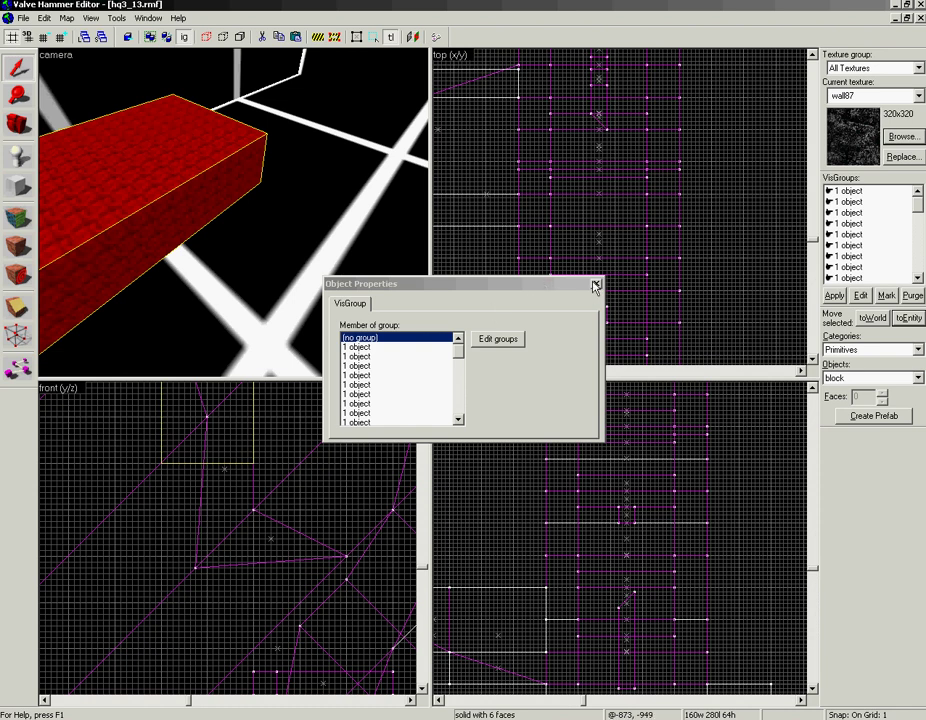
click(595, 285)
key(ctrl+w)
double_click(170, 154)
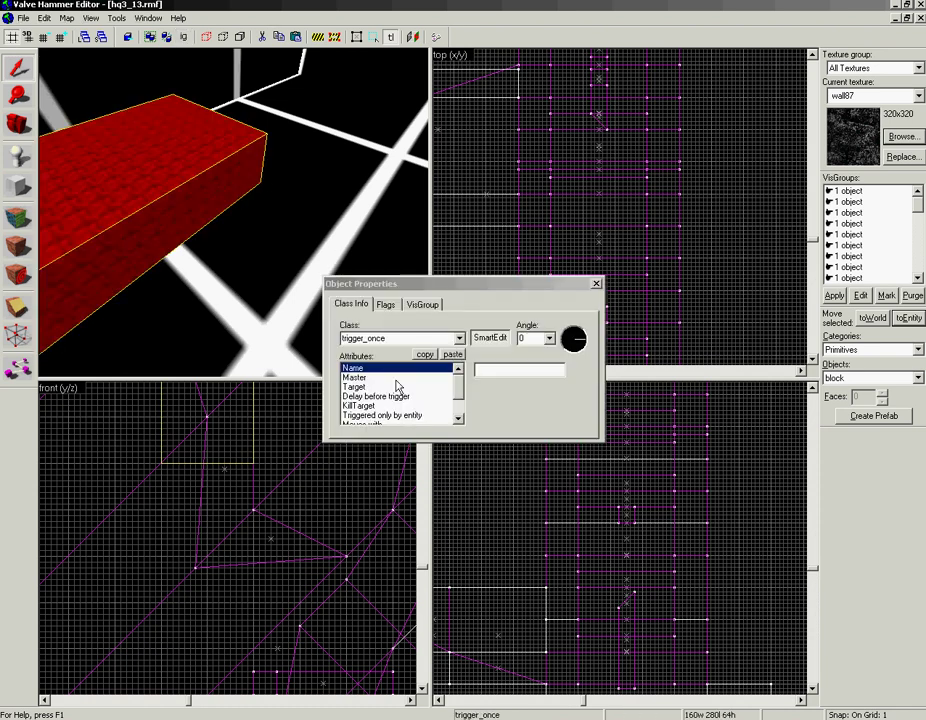
click(596, 284)
Examine where the trigger_once block lies relative to the smashed wall section in the 2D and camera views
scroll(576, 280, down, 9)
drag(537, 229, 613, 141)
scroll(613, 141, down, 5)
drag(579, 204, 655, 84)
drag(606, 150, 647, 189)
drag(482, 214, 686, 147)
scroll(302, 528, down, 12)
drag(258, 412, 279, 560)
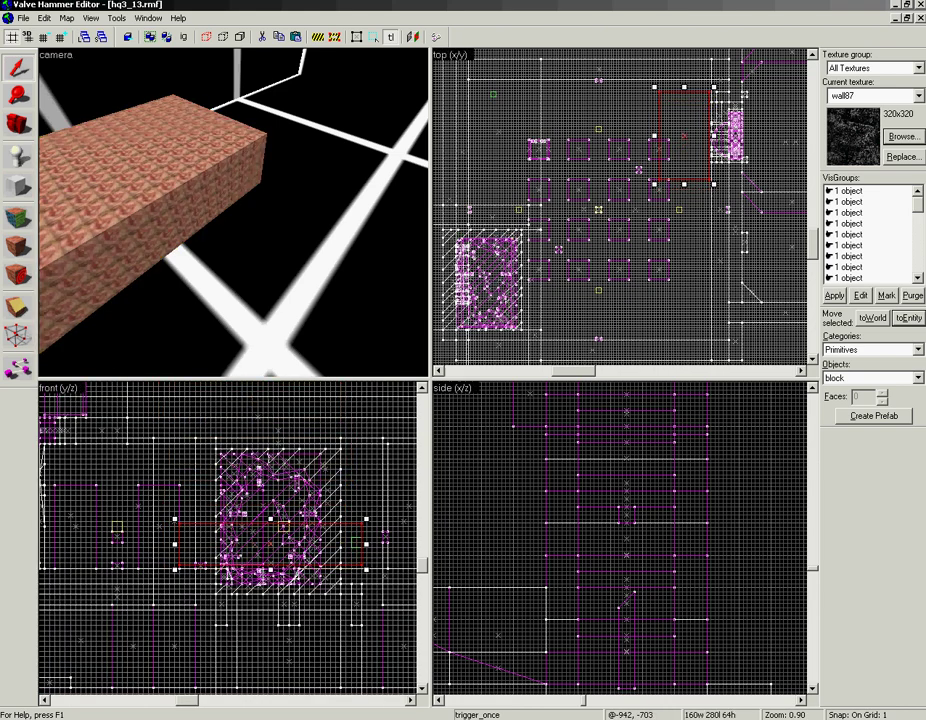
key(z)
key(w)
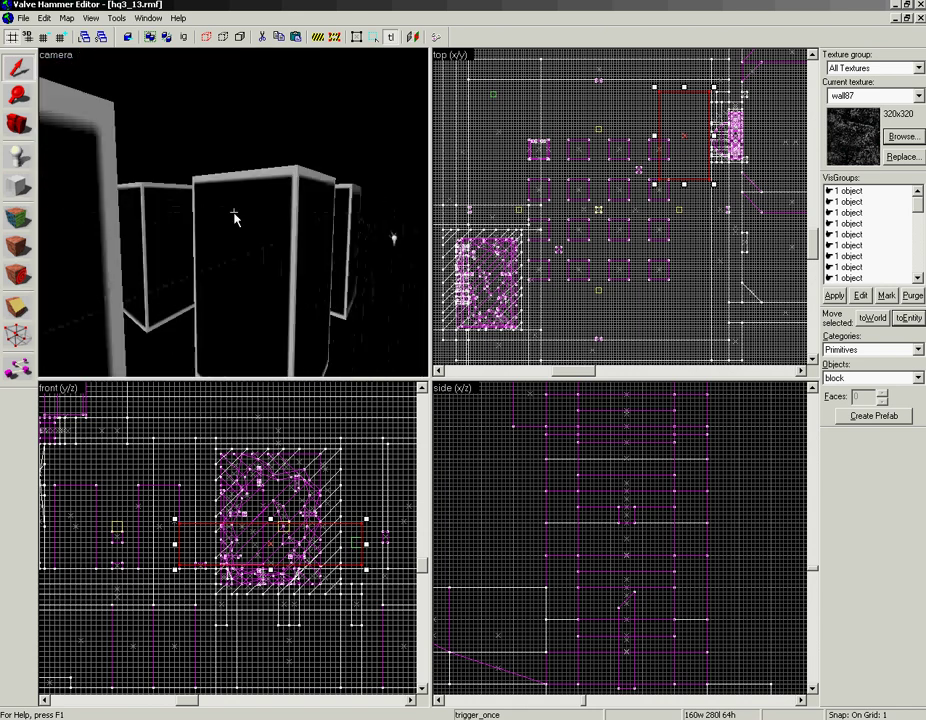
key(w)
key(w)
key(z)
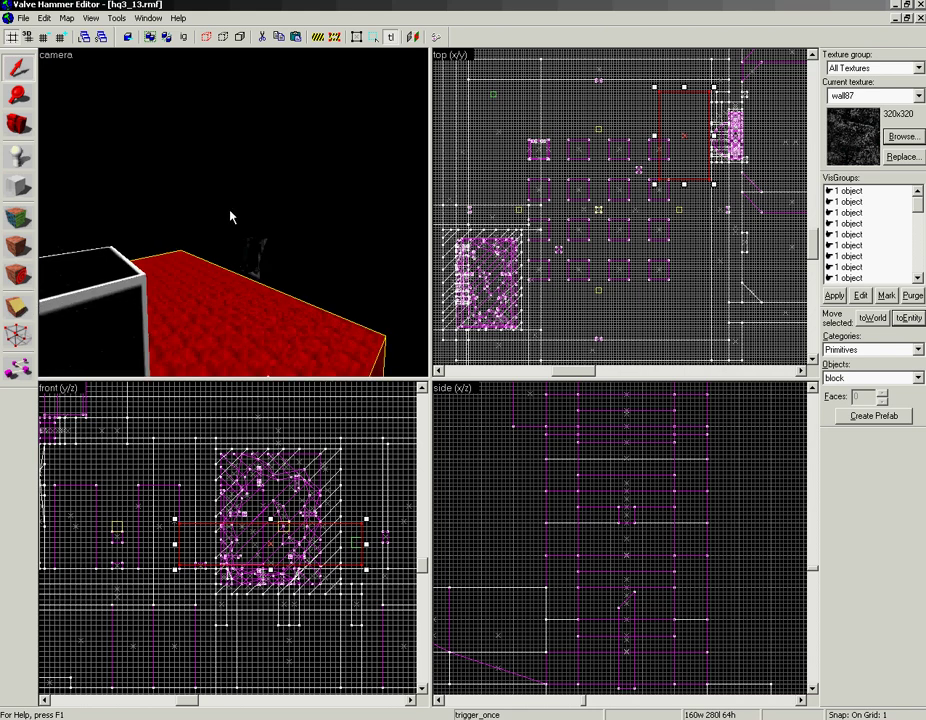
Set the target of the trigger_once entity to smashface5
key(alt+Return)
click(405, 386)
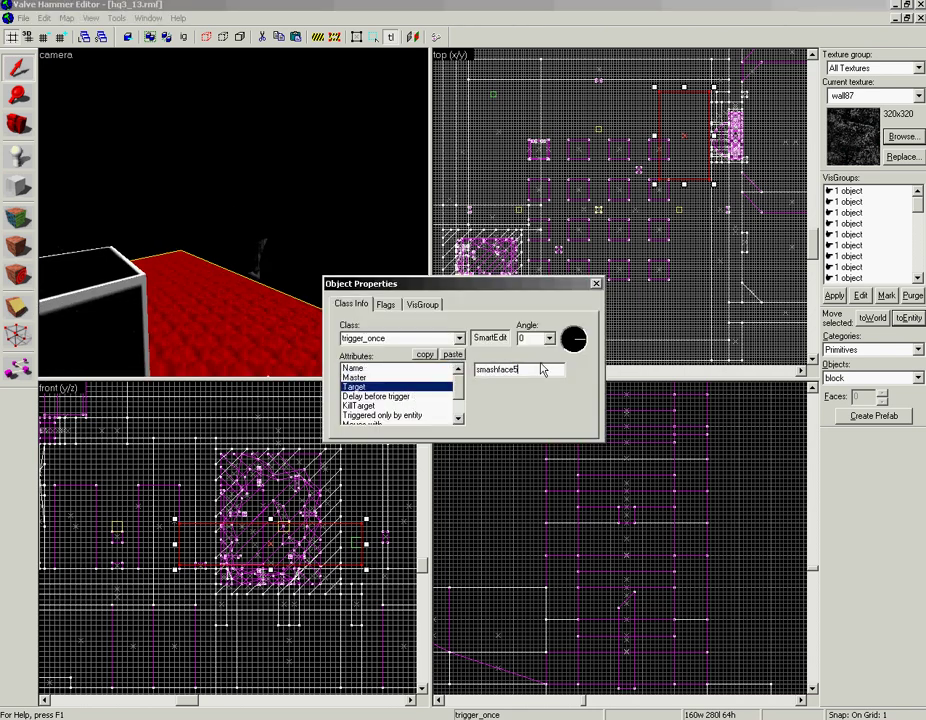
click(597, 284)
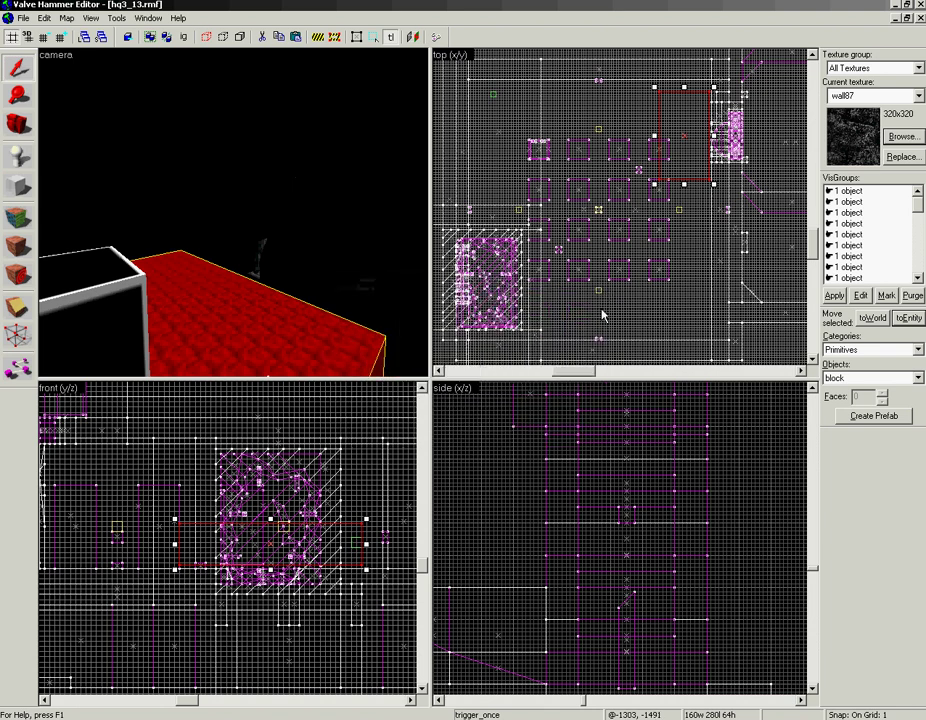
Deselect the trigger and export the map to .MAP format
click(601, 309)
click(22, 19)
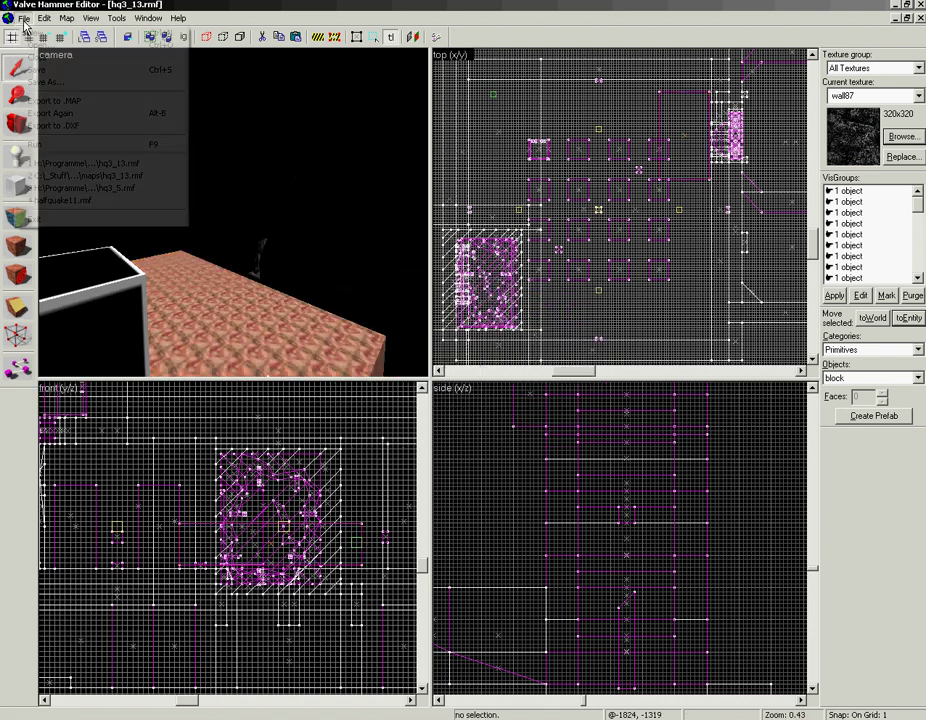
click(83, 102)
click(568, 410)
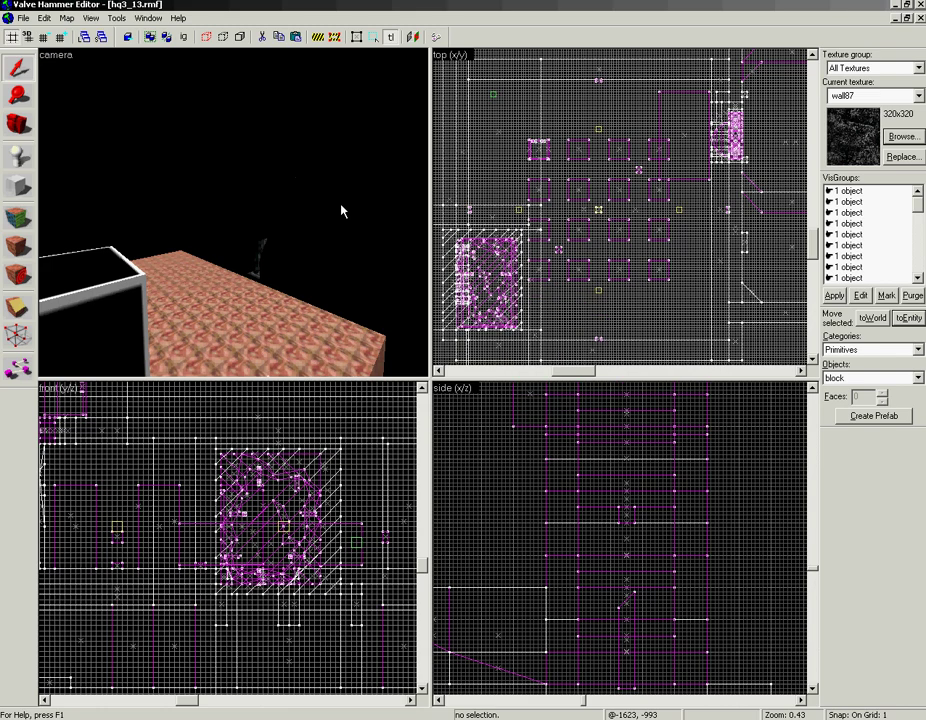
key(z)
key(w)
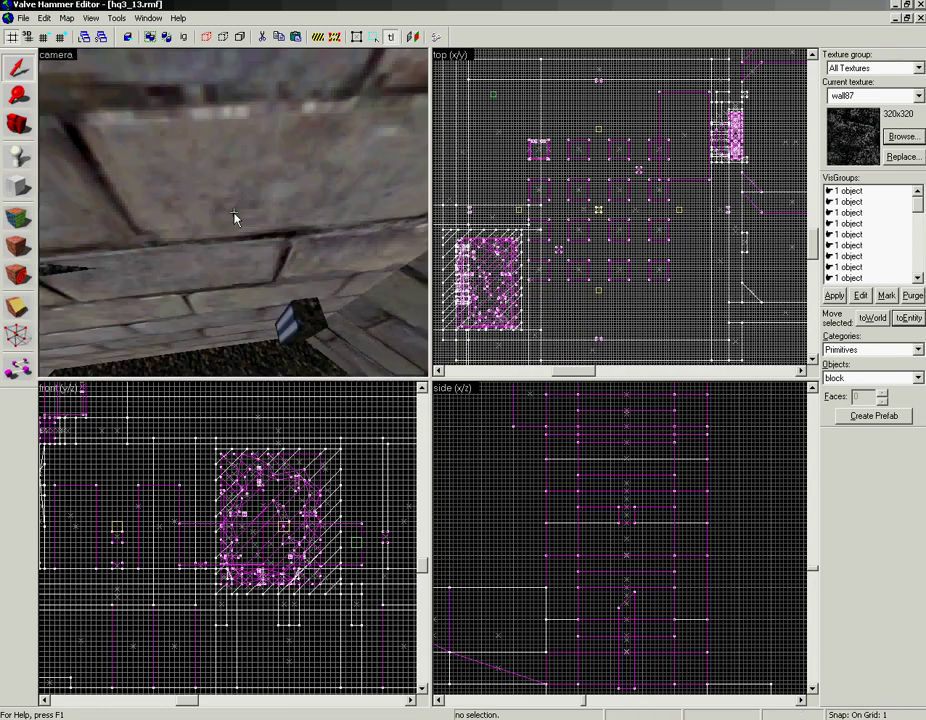
key(w)
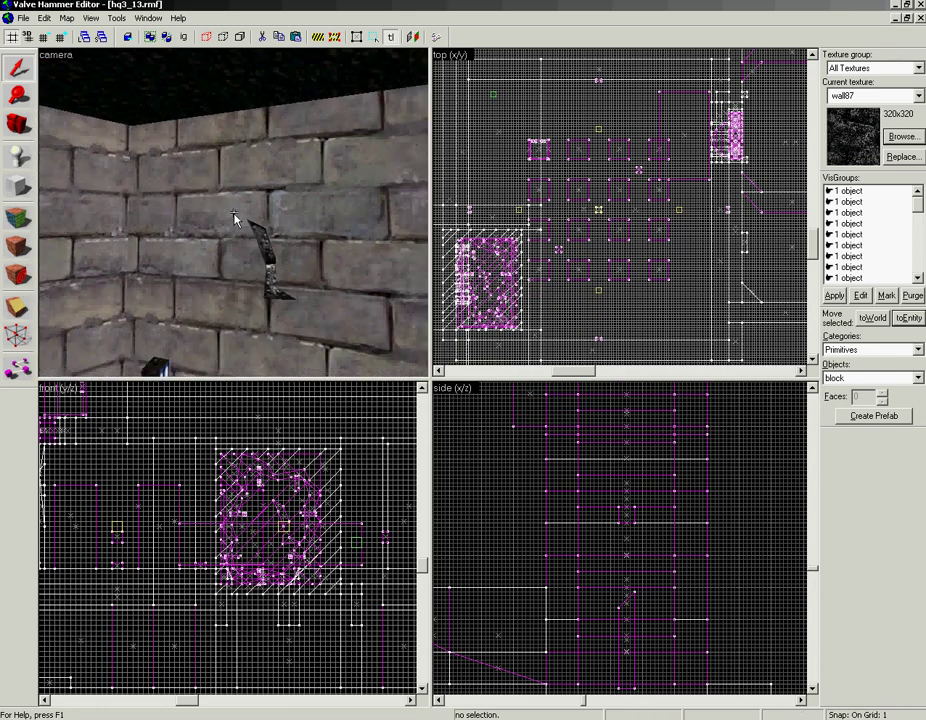
key(z)
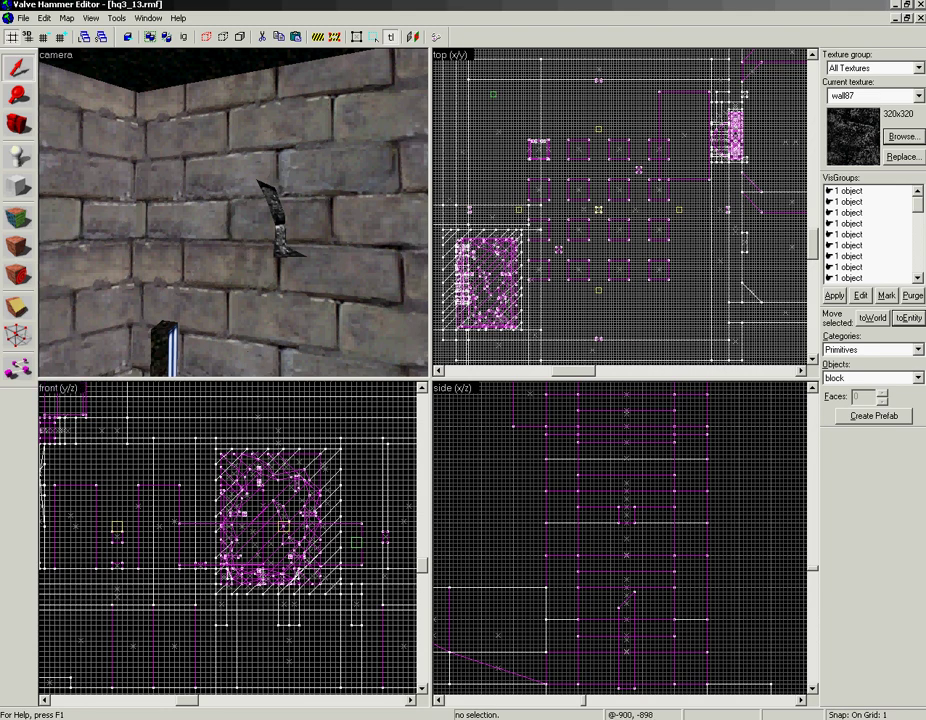
click(628, 719)
click(560, 719)
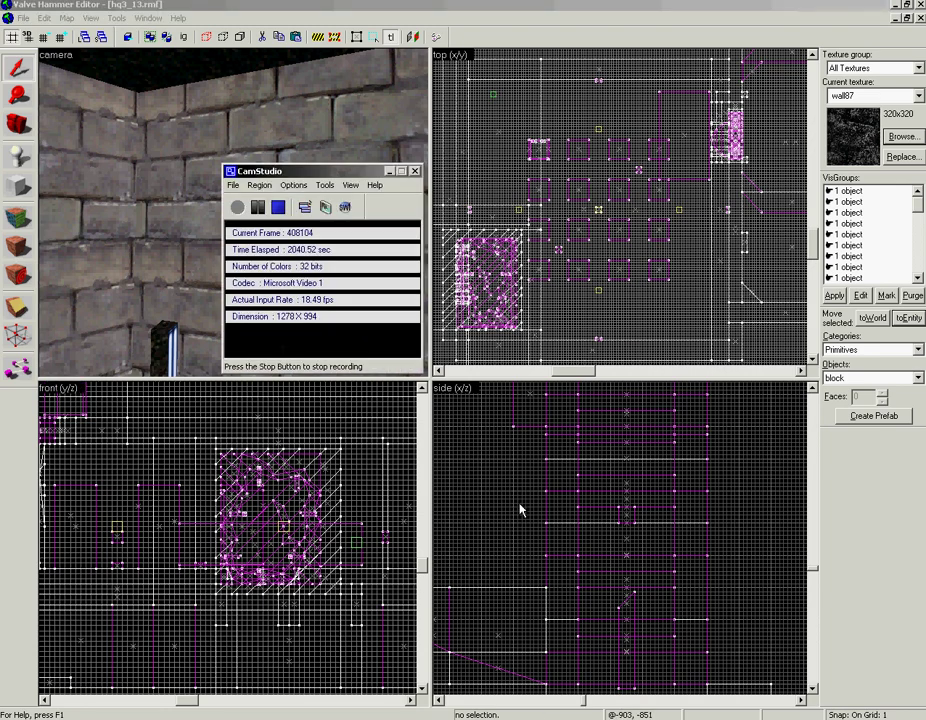